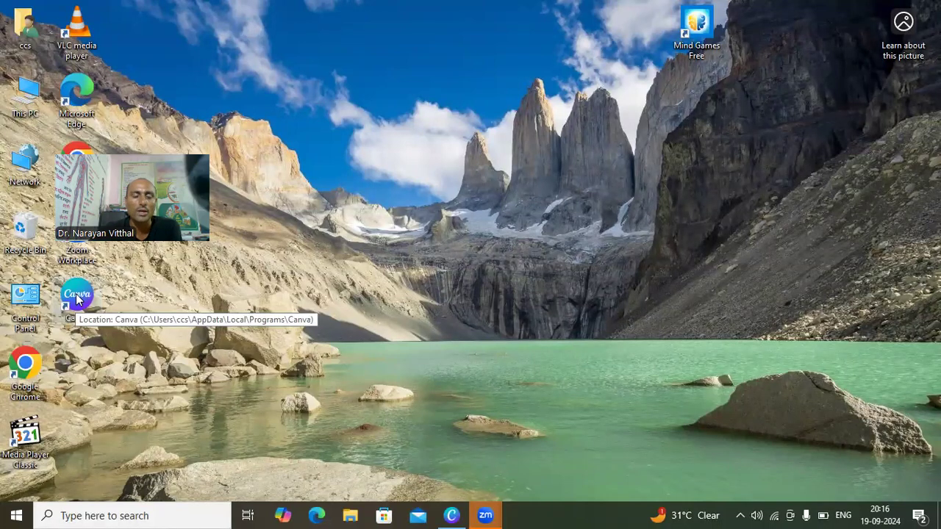
double_click(78, 296)
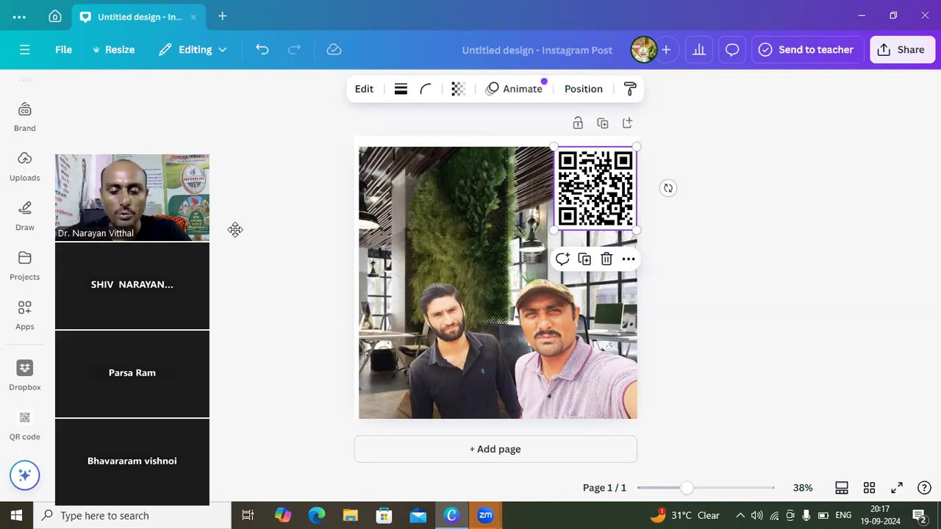
click(304, 213)
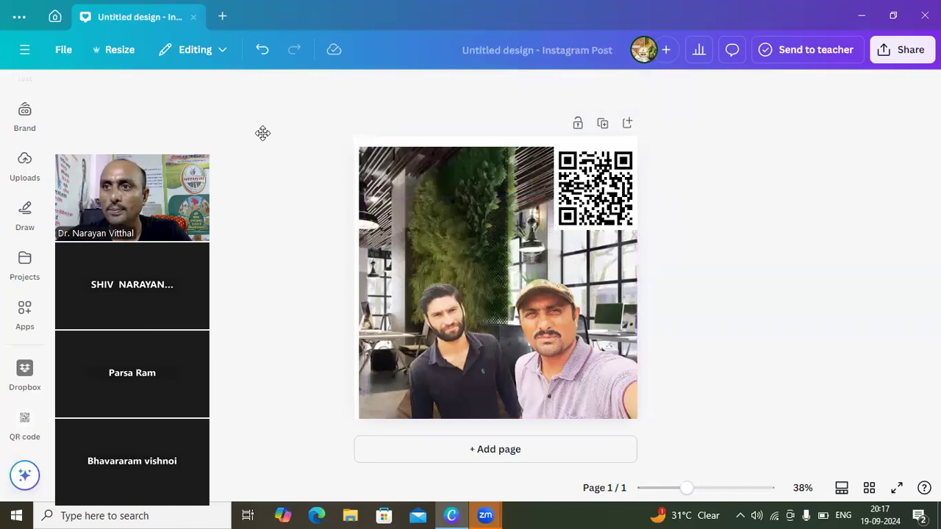
click(925, 16)
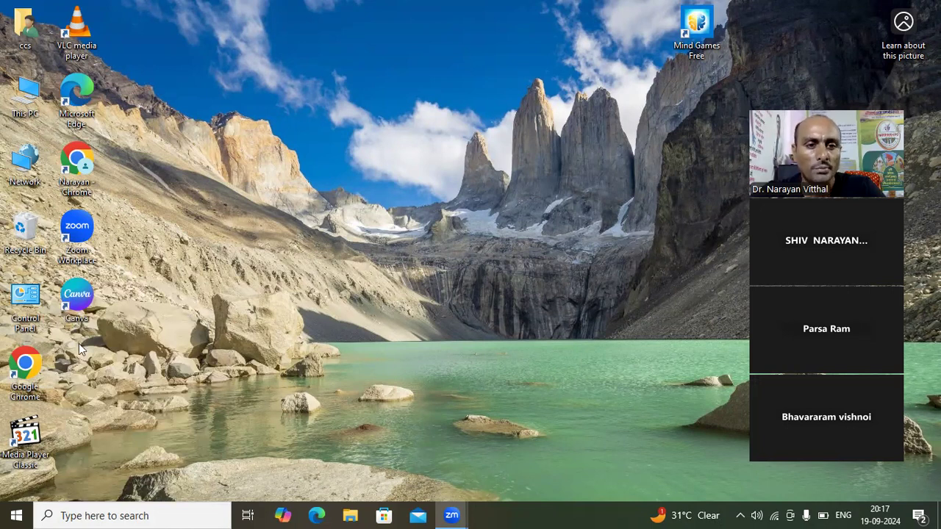
- Start Google Chrome with the FPO Nandiraj profile and search Google for "bg remove"
double_click(28, 371)
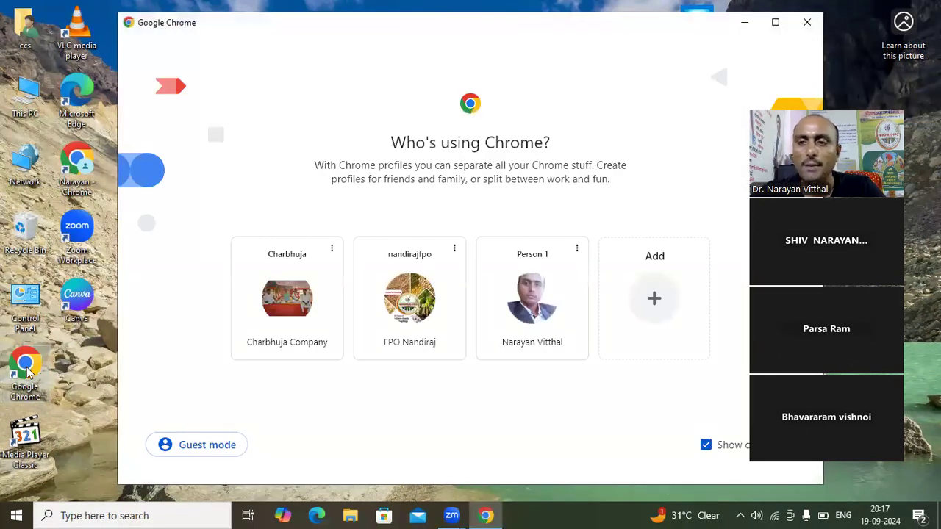
click(409, 298)
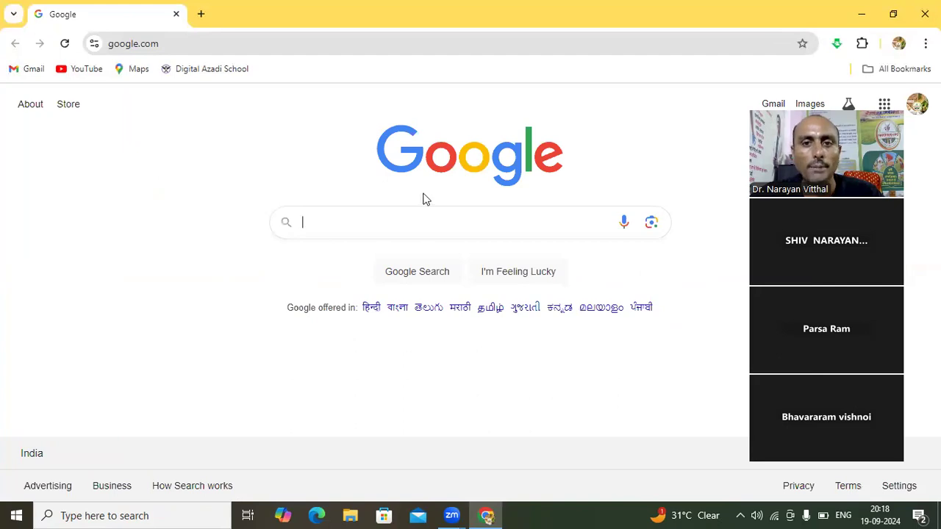
click(361, 224)
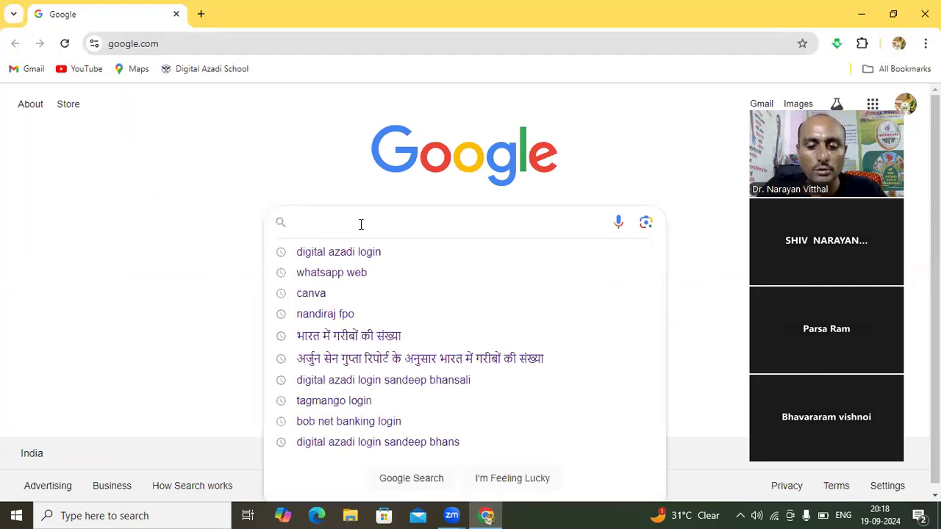
text(BG)
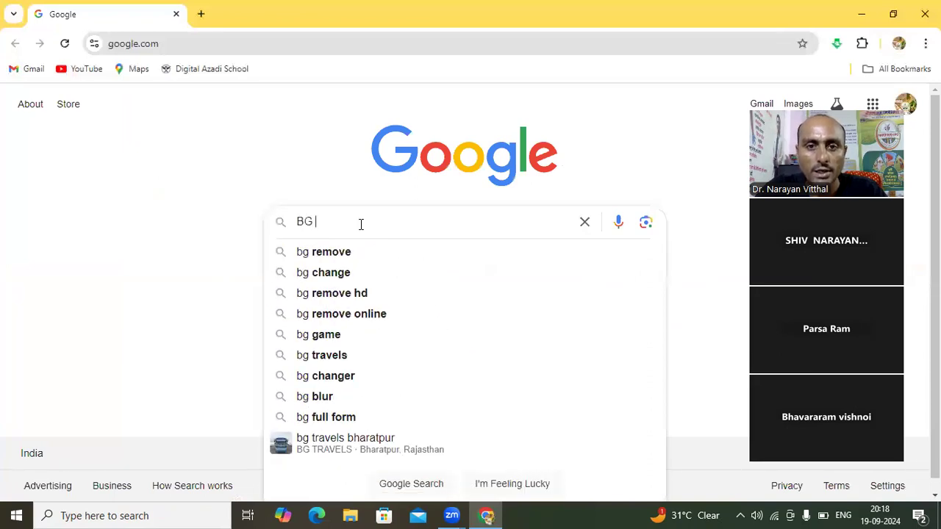
click(341, 252)
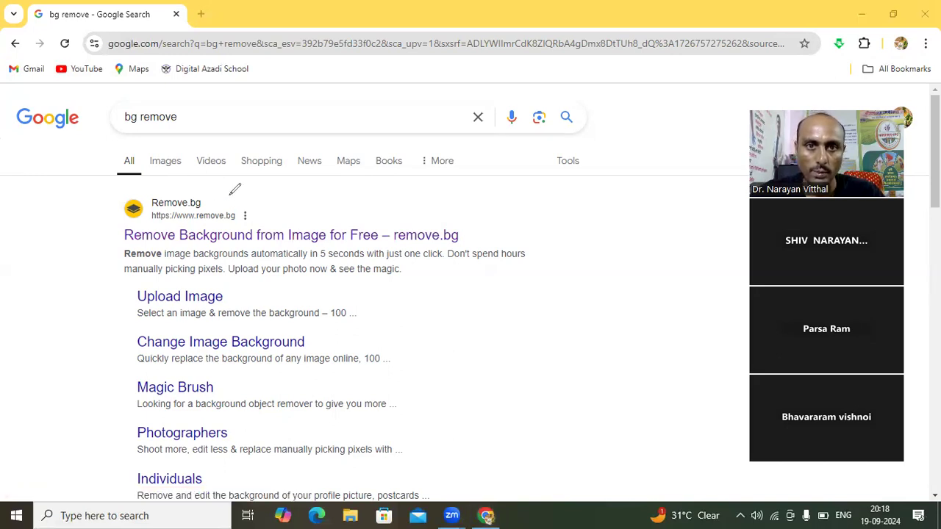
- Circle the "Remove Background from Image for Free – remove.bg" result with an annotation, open it and clear the annotation
mouse_move(152, 214)
mouse_down()
mouse_move(112, 239)
mouse_move(146, 258)
mouse_move(190, 259)
mouse_move(381, 243)
mouse_move(437, 250)
mouse_move(484, 228)
mouse_move(485, 210)
mouse_move(153, 209)
mouse_up()
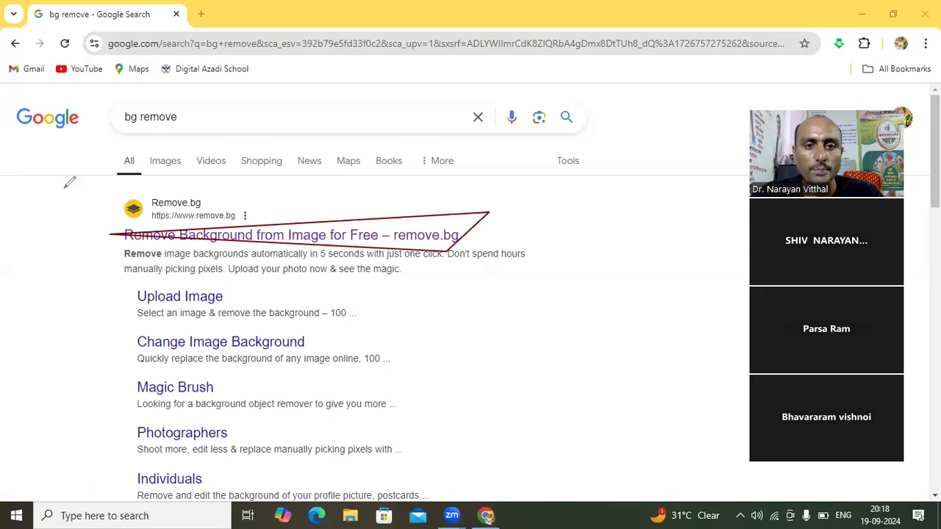
click(186, 223)
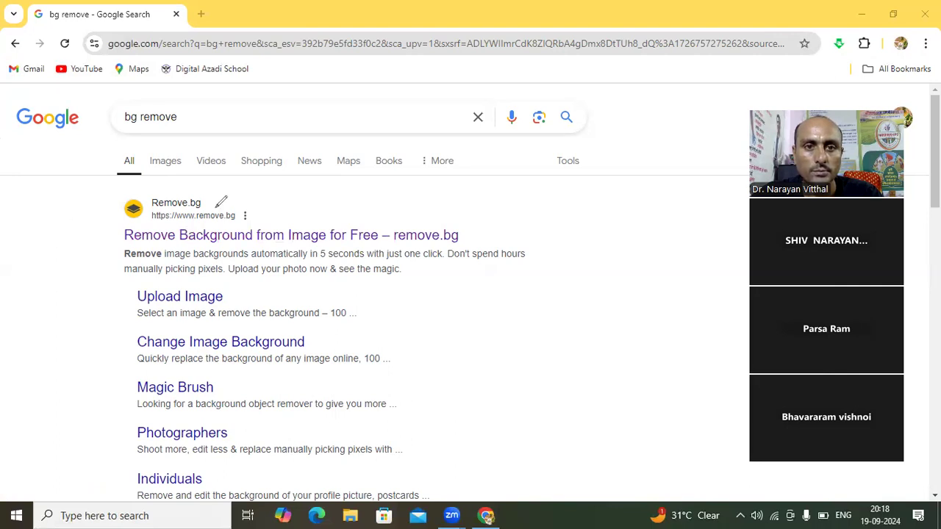
mouse_move(217, 207)
mouse_down()
mouse_move(119, 219)
mouse_move(91, 247)
mouse_move(133, 273)
mouse_move(413, 284)
mouse_move(507, 260)
mouse_move(561, 214)
mouse_move(214, 208)
mouse_up()
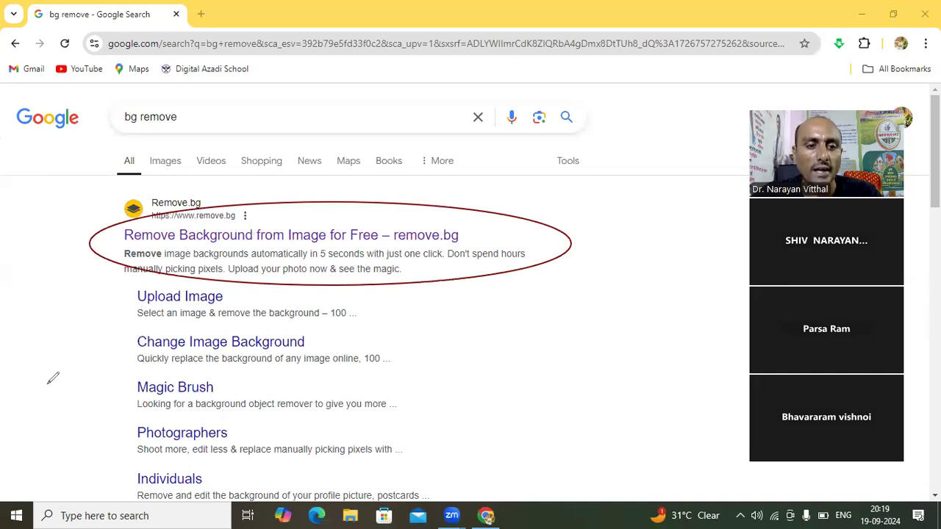
click(261, 236)
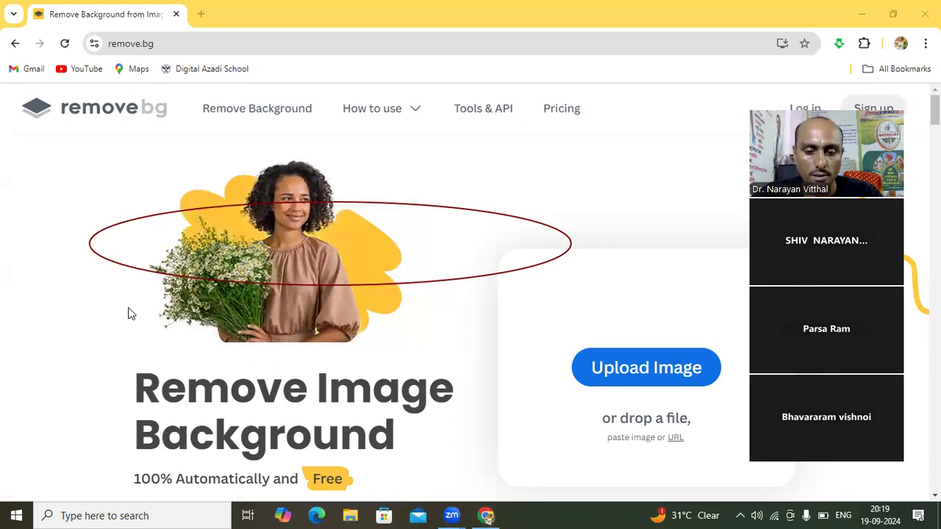
click(104, 229)
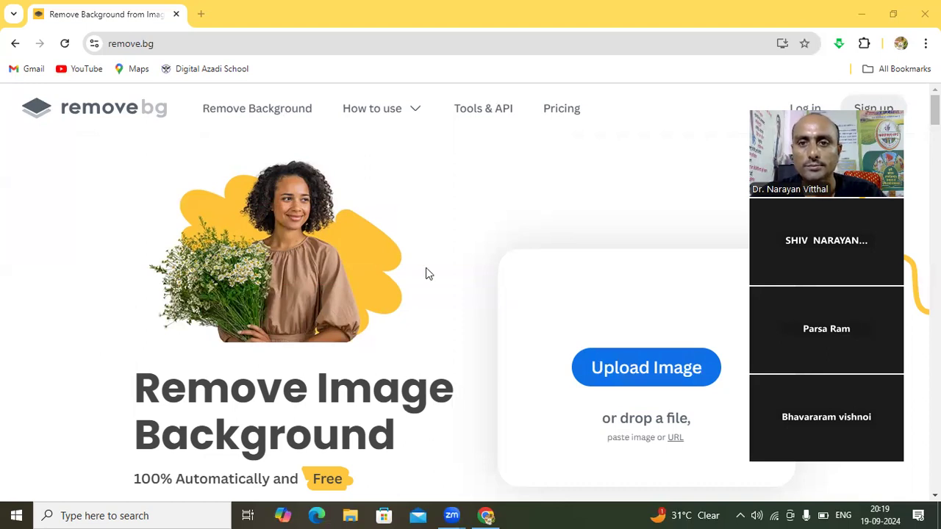
- Circle the upload option with an annotation and upload the person-named JPG from Downloads for background removal
mouse_move(625, 309)
mouse_down()
mouse_move(597, 430)
mouse_move(710, 416)
mouse_move(728, 317)
mouse_up()
mouse_move(703, 286)
mouse_down()
mouse_move(650, 292)
mouse_move(624, 303)
mouse_up()
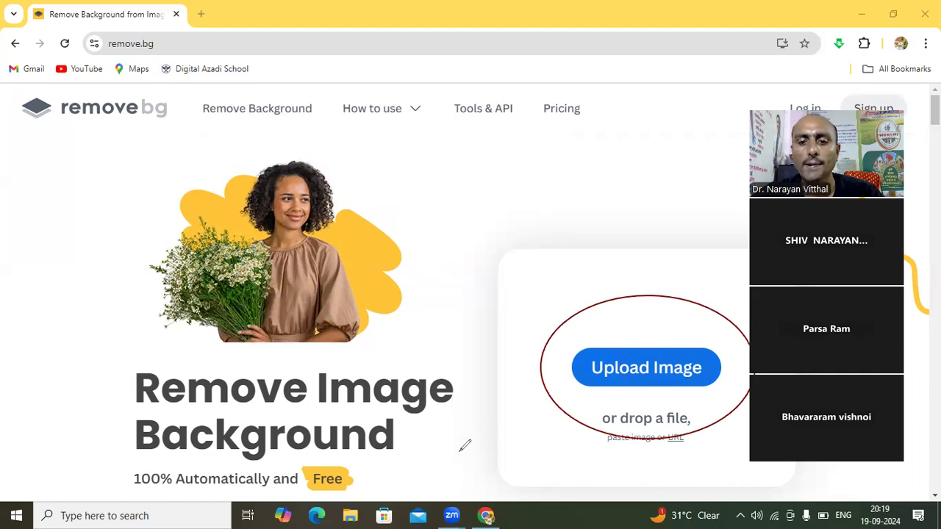
click(624, 367)
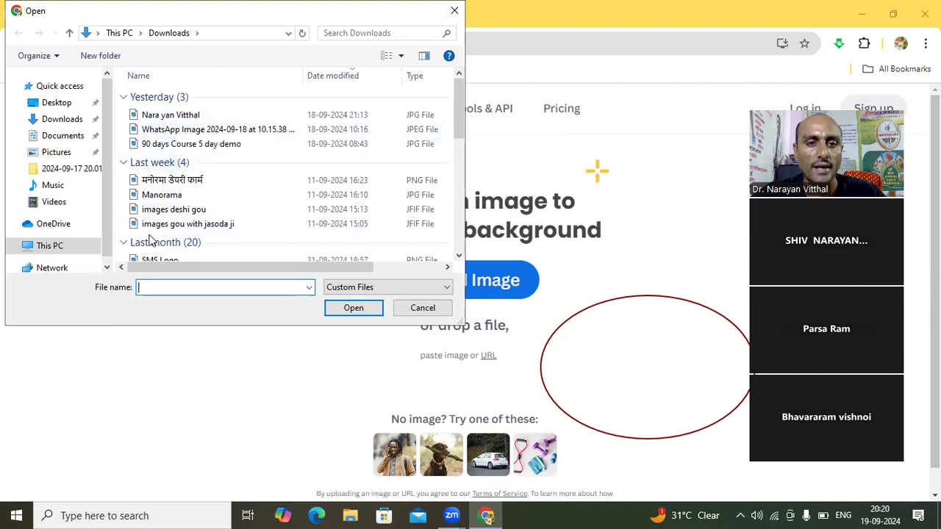
click(187, 120)
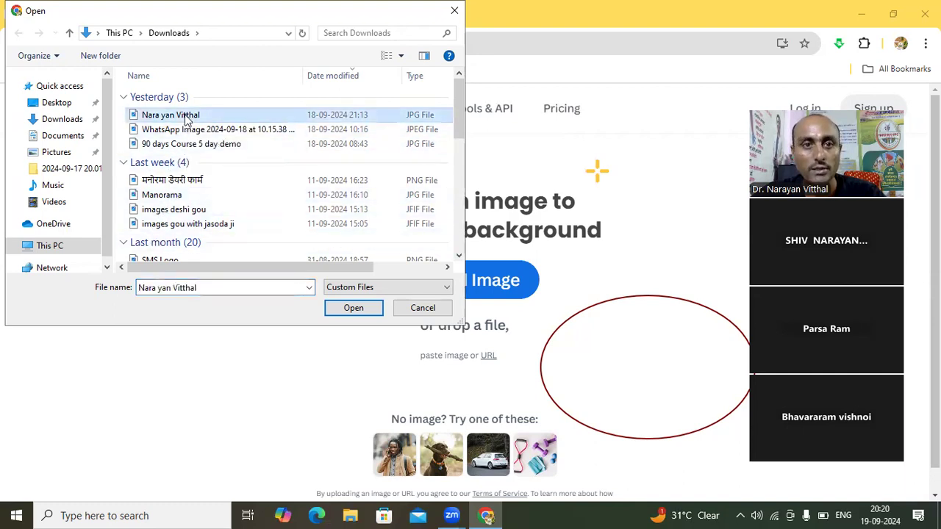
click(348, 308)
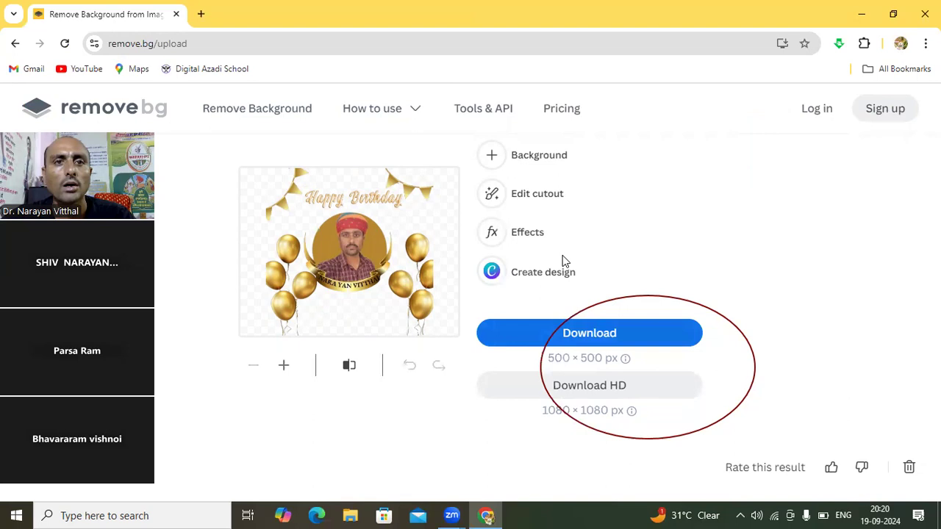
- Return to the remove.bg start page and upload "images deshi gou" from the Downloads folder for background removal
click(15, 44)
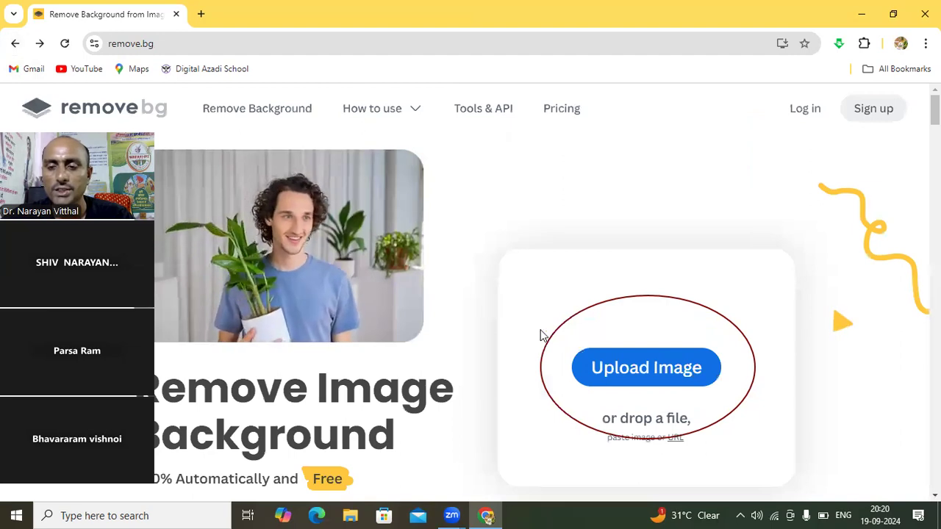
click(634, 377)
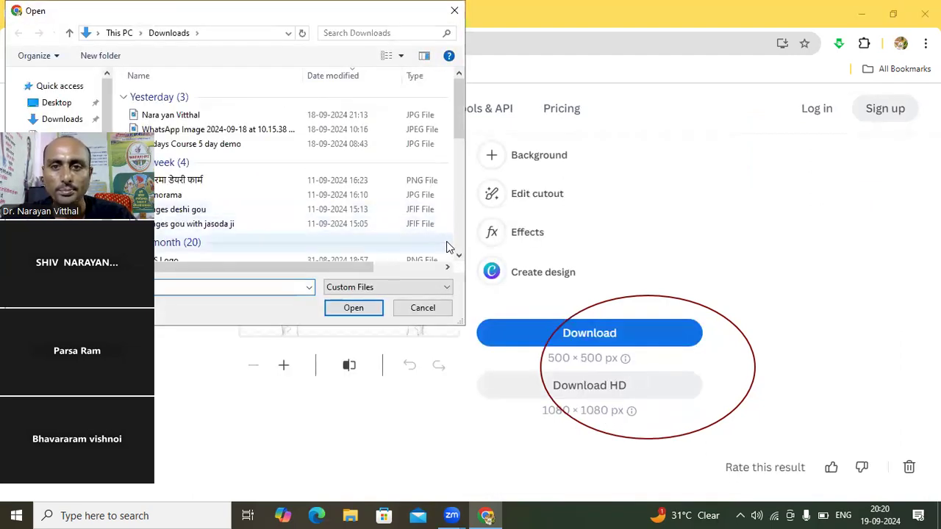
click(458, 254)
drag(458, 254, 458, 254)
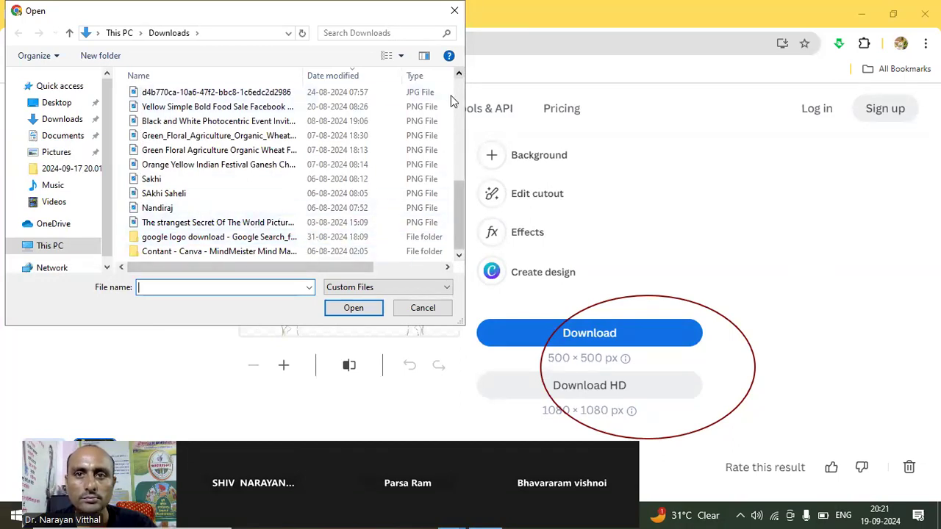
scroll(453, 101, up, 2)
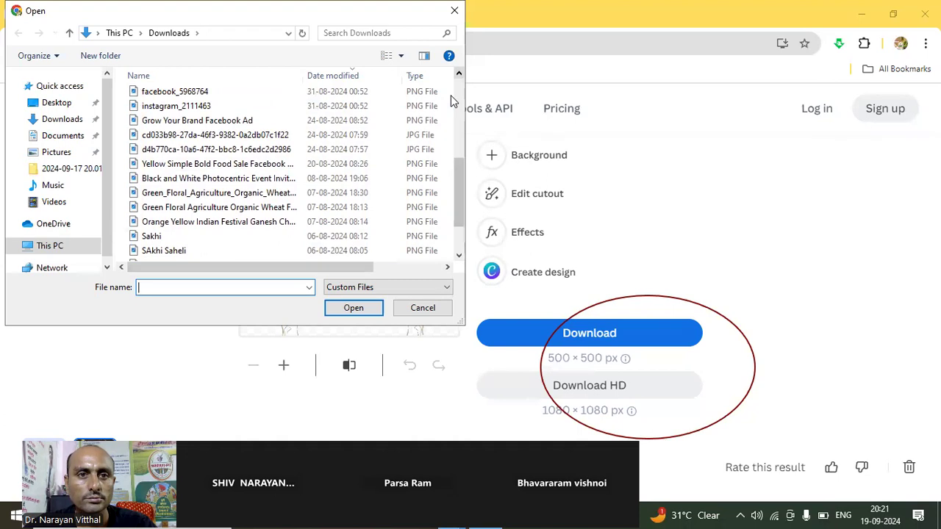
scroll(453, 100, up, 1)
scroll(453, 101, up, 1)
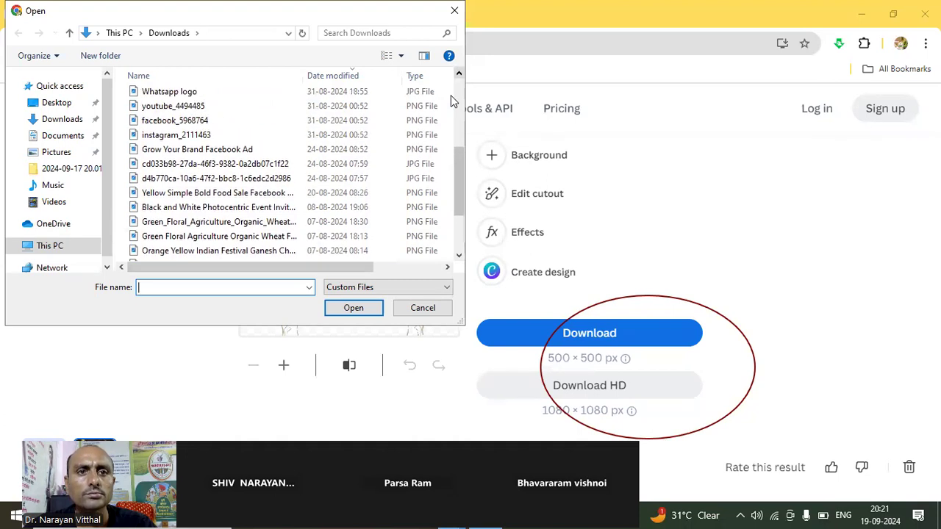
scroll(453, 101, up, 1)
scroll(453, 101, up, 1)
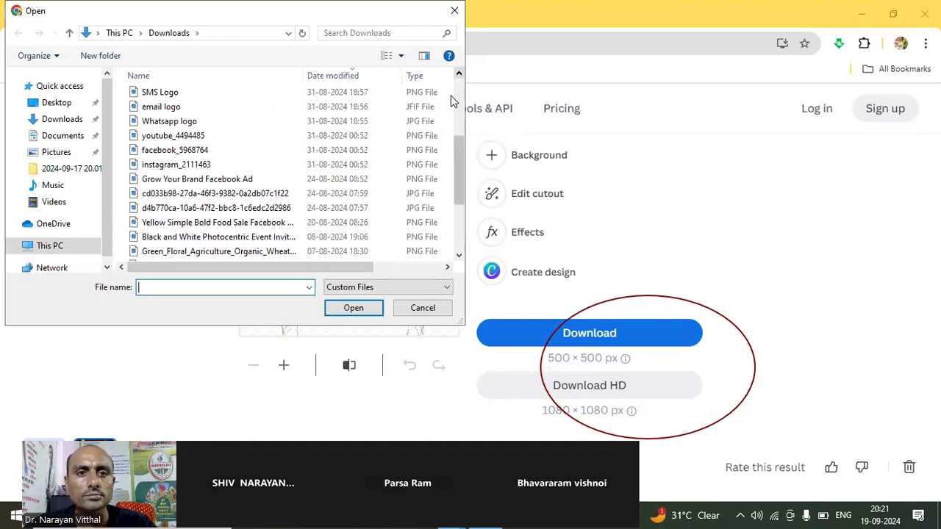
scroll(453, 101, up, 1)
scroll(453, 101, up, 2)
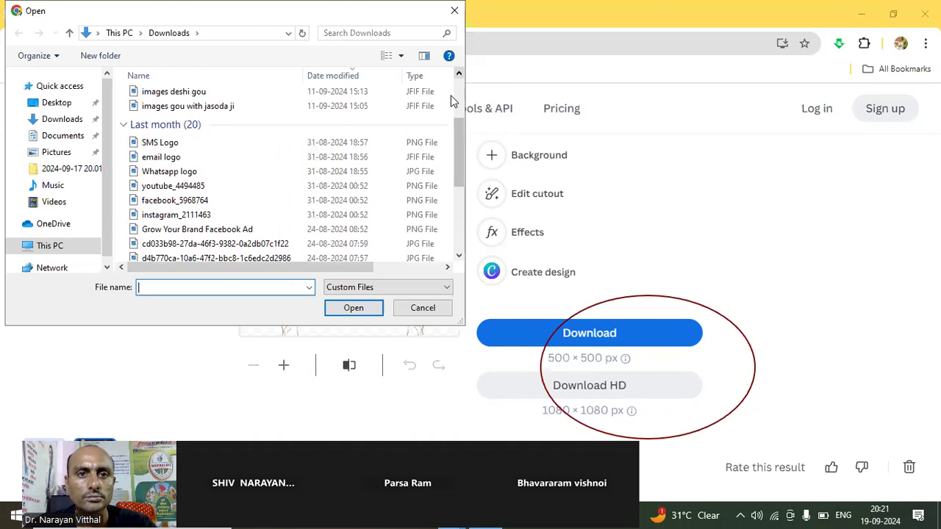
scroll(453, 101, up, 1)
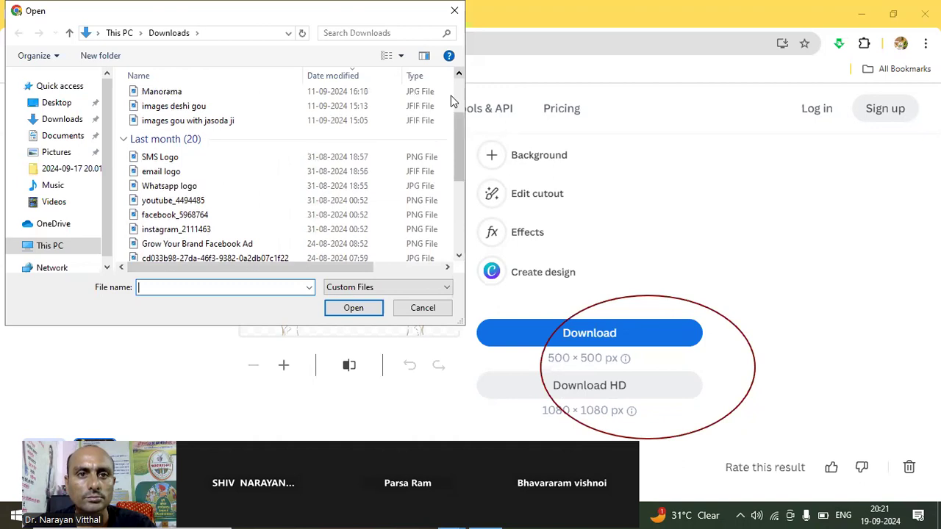
scroll(453, 100, up, 1)
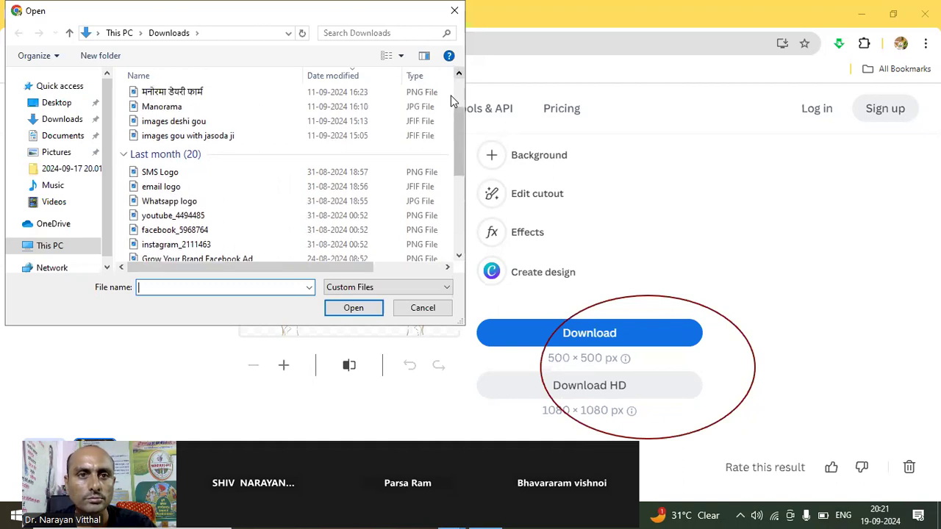
scroll(451, 95, up, 1)
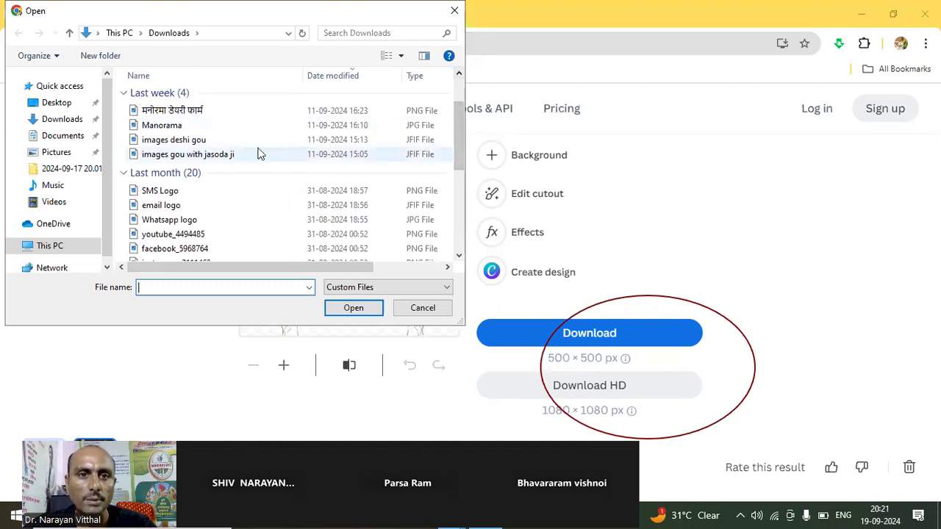
click(194, 143)
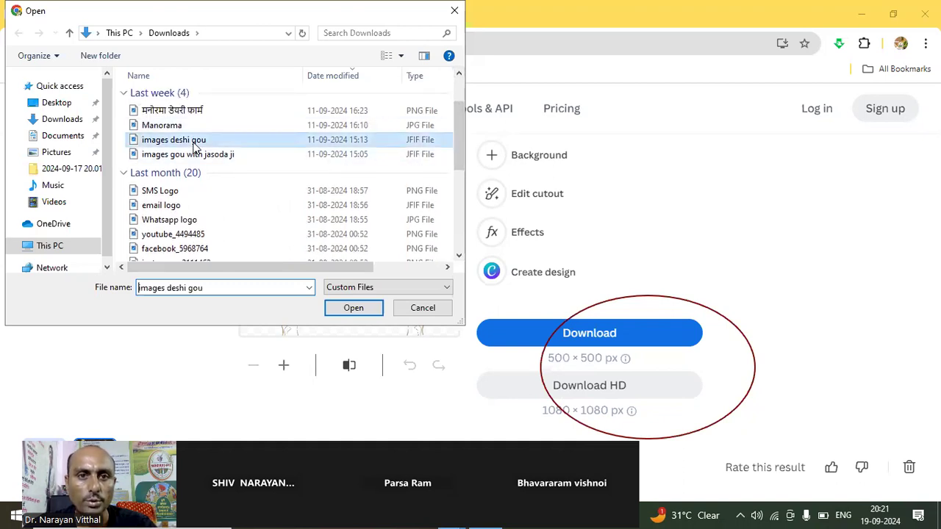
click(364, 310)
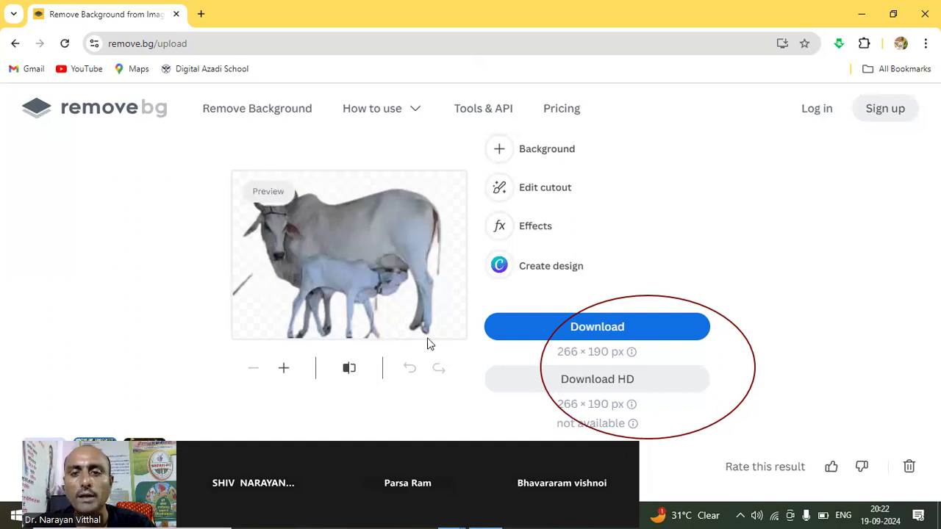
- Download the standard 266 × 190 px cutout of the cow and calf and close the remove.bg page
click(605, 332)
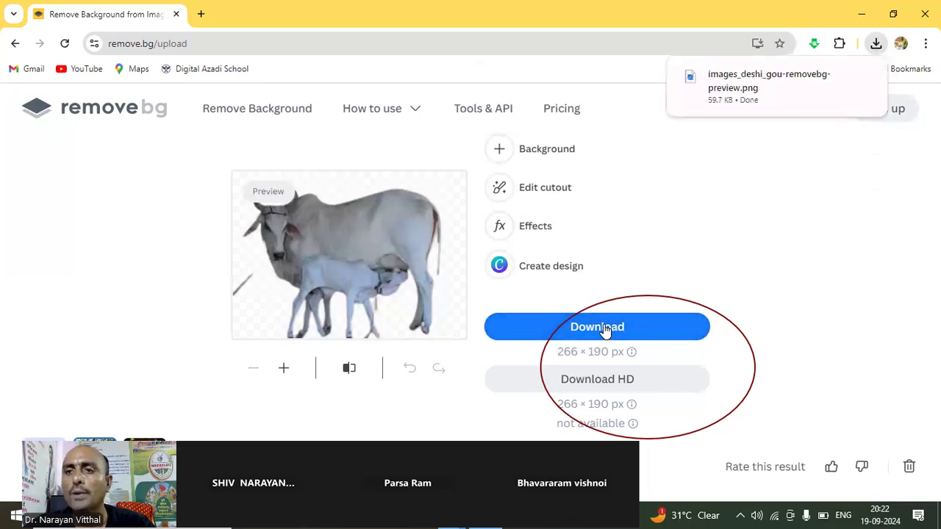
mouse_move(739, 103)
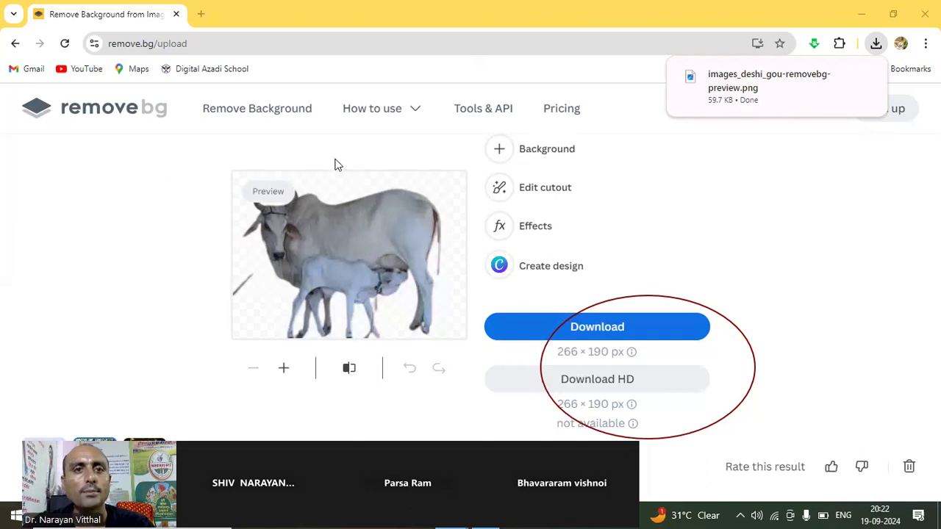
click(175, 14)
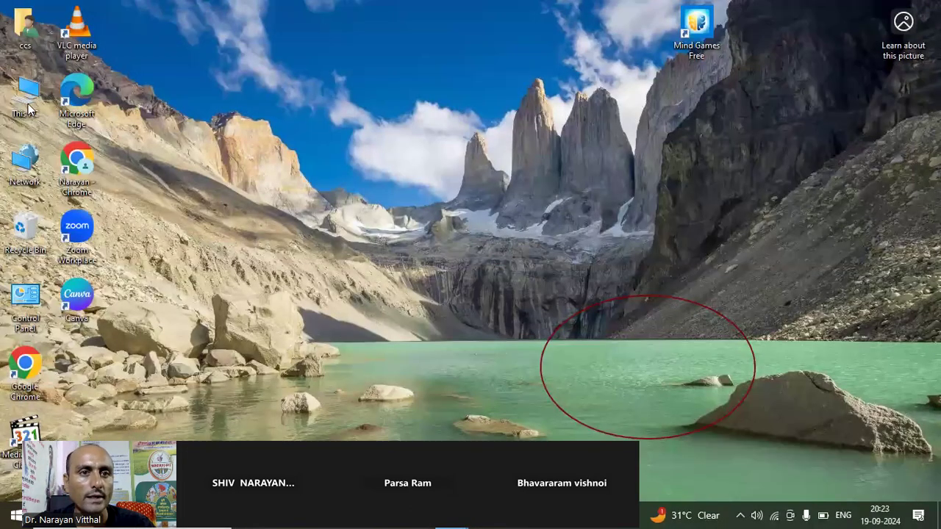
- Go to the Downloads folder in File Explorer and select the file images_deshi_gou-removebg-preview
double_click(22, 102)
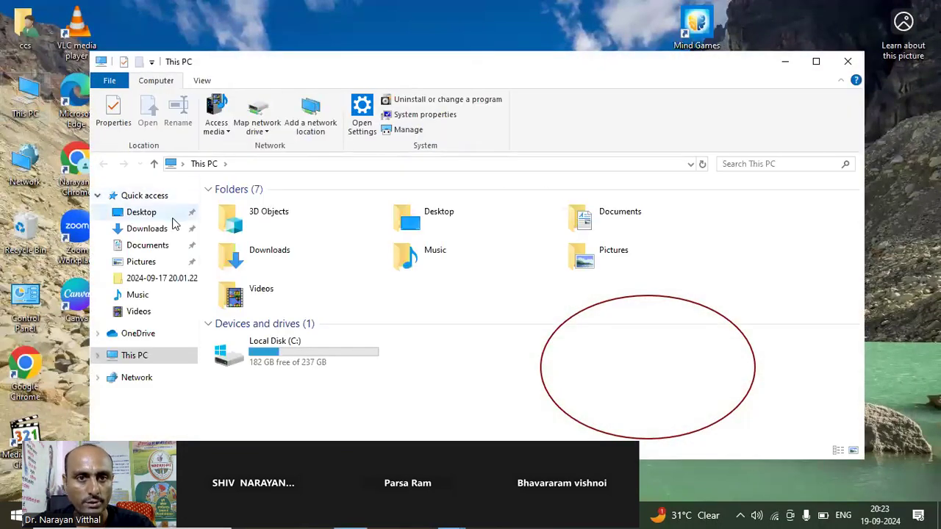
click(150, 229)
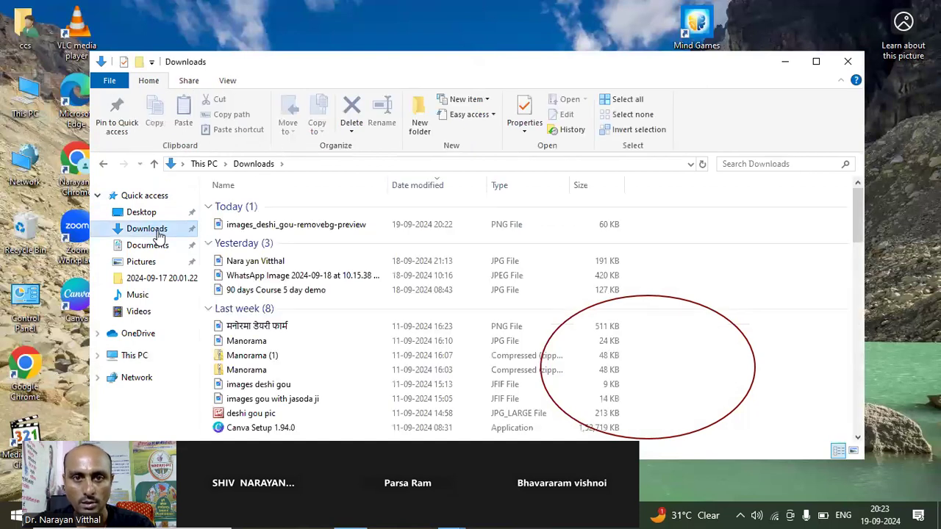
click(286, 230)
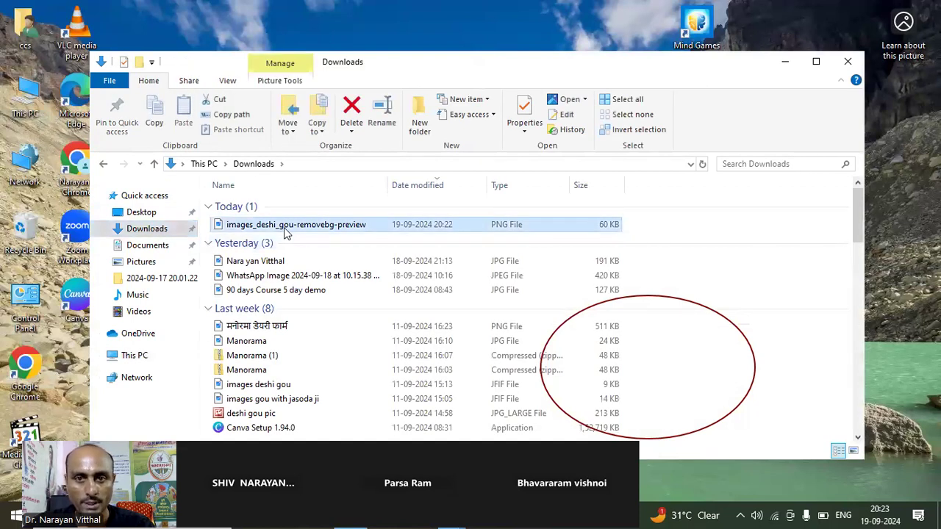
- View the images_deshi_gou-removebg-preview cutout in Photos, and close both the viewer and the Downloads window
double_click(286, 230)
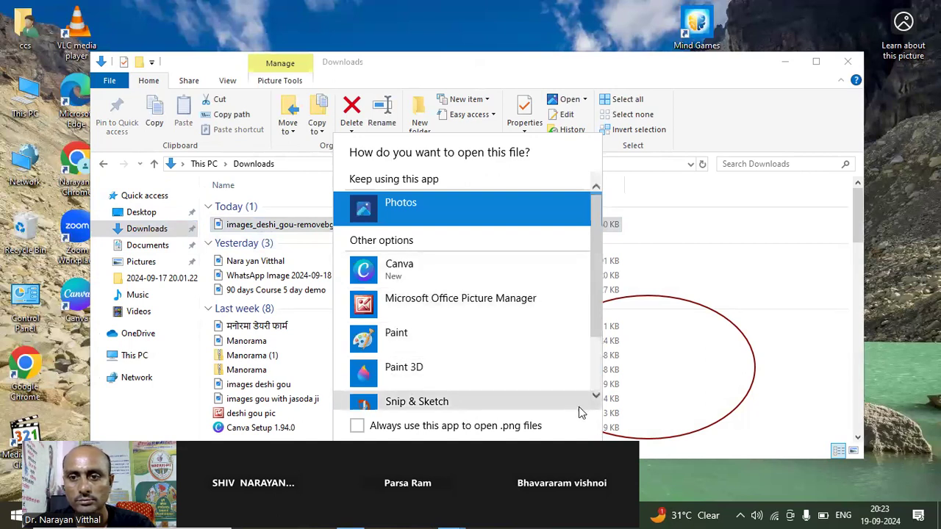
click(596, 397)
click(596, 397)
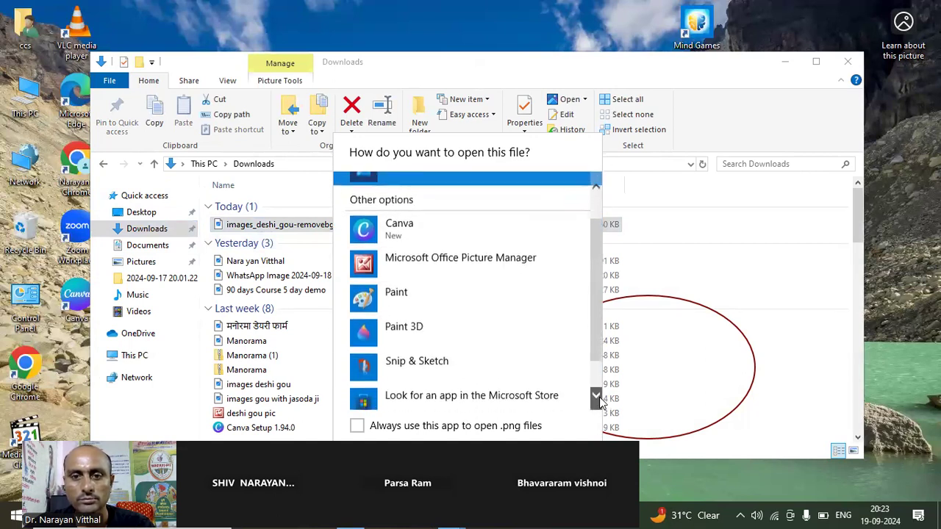
click(596, 397)
click(596, 397)
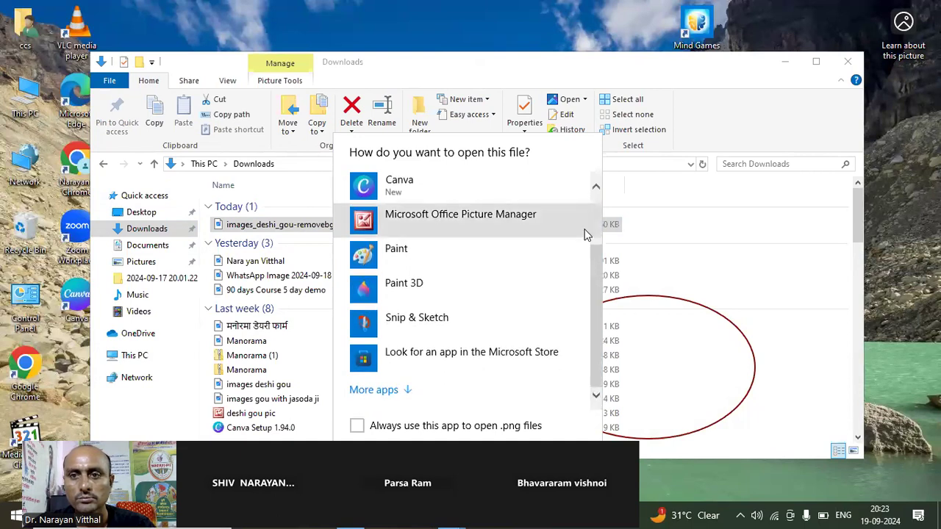
click(596, 188)
click(597, 187)
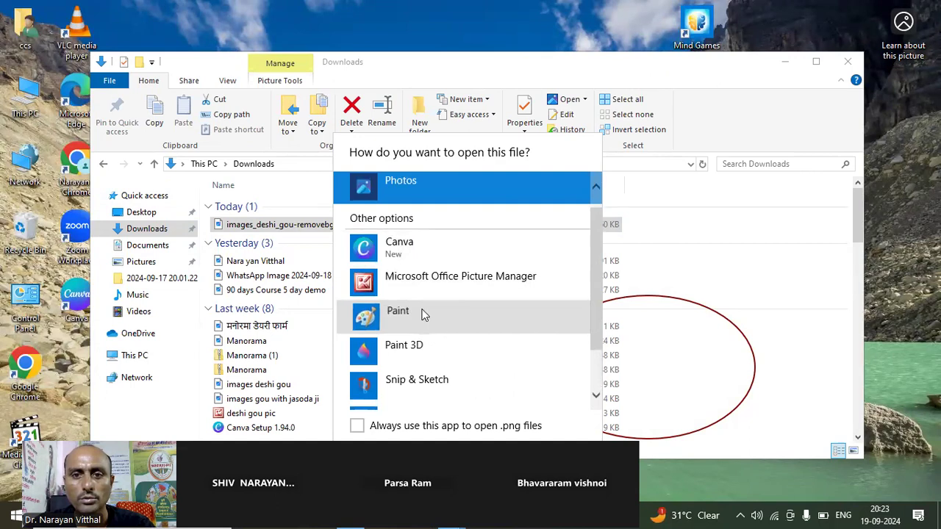
click(424, 314)
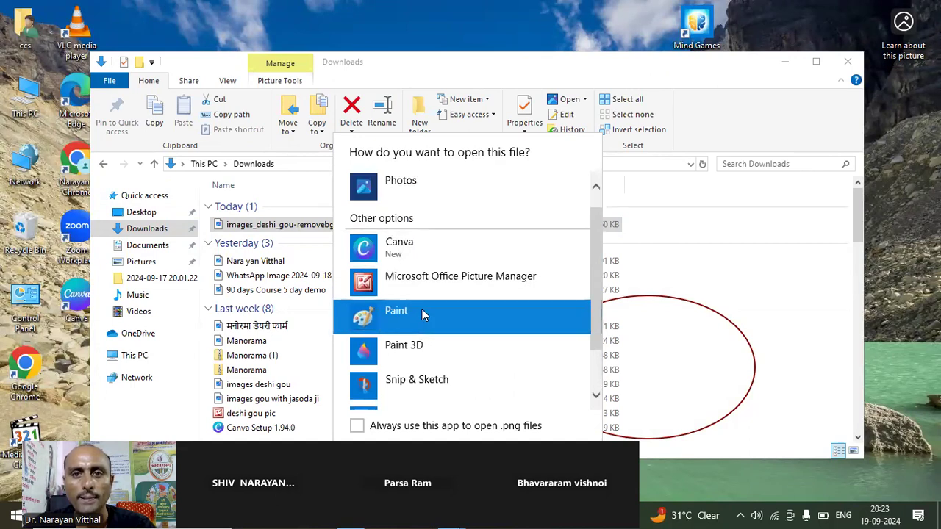
click(404, 184)
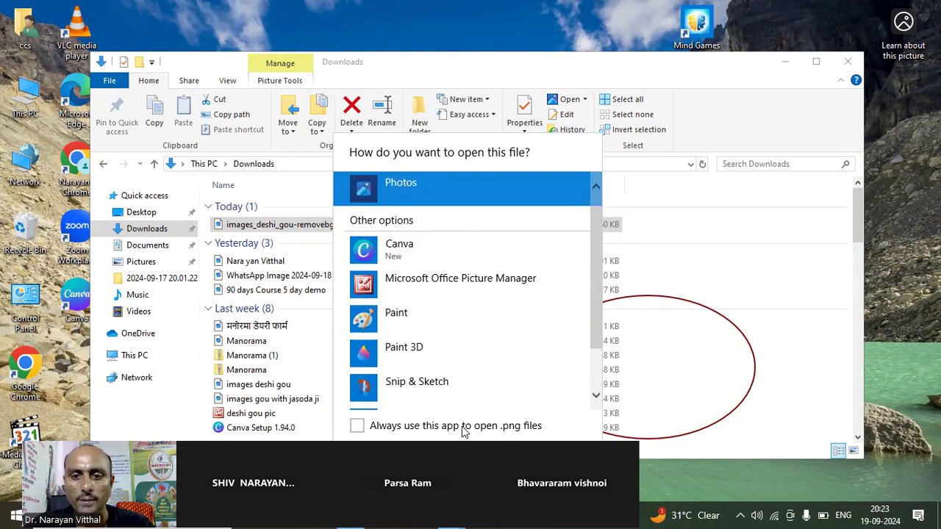
key(Return)
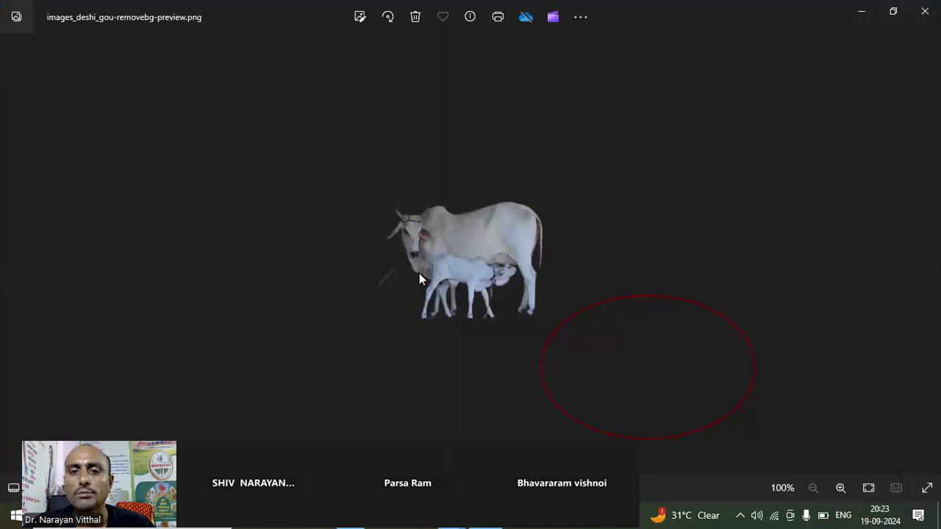
click(925, 11)
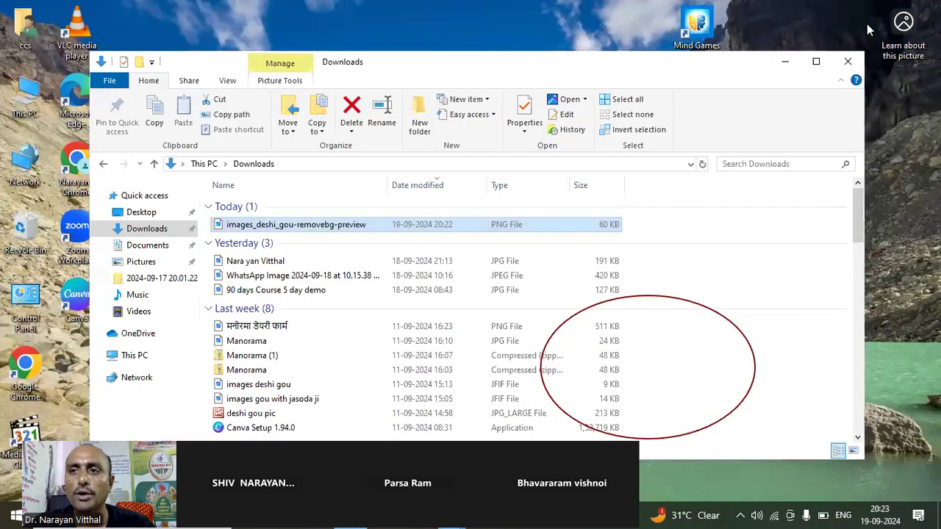
click(848, 61)
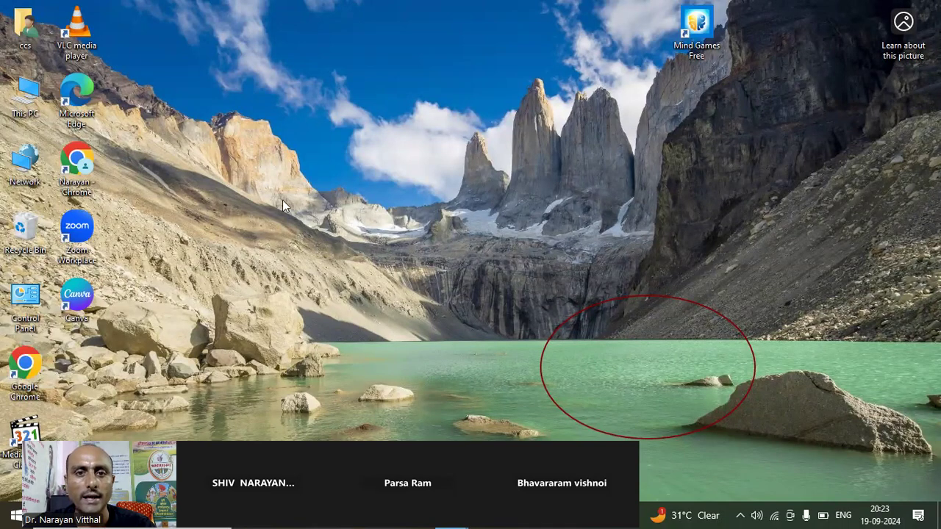
drag(219, 116, 252, 190)
drag(241, 143, 222, 122)
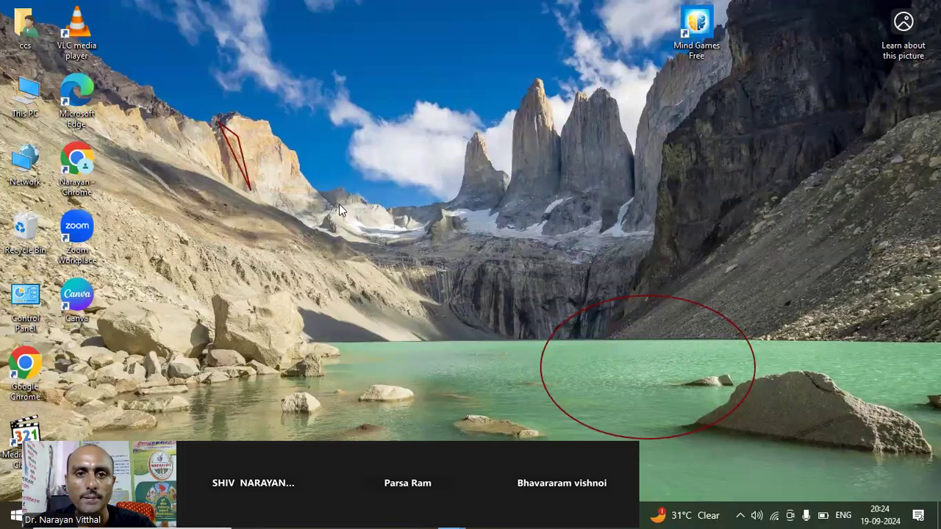
click(236, 140)
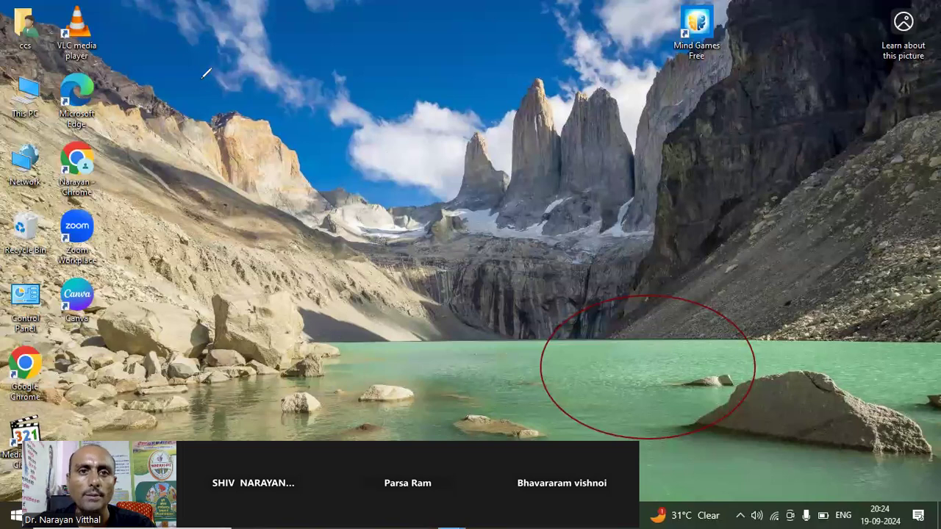
mouse_move(195, 70)
mouse_down()
mouse_move(207, 97)
mouse_move(194, 72)
mouse_move(209, 69)
mouse_move(196, 88)
mouse_move(209, 82)
mouse_move(223, 92)
mouse_move(201, 95)
mouse_up()
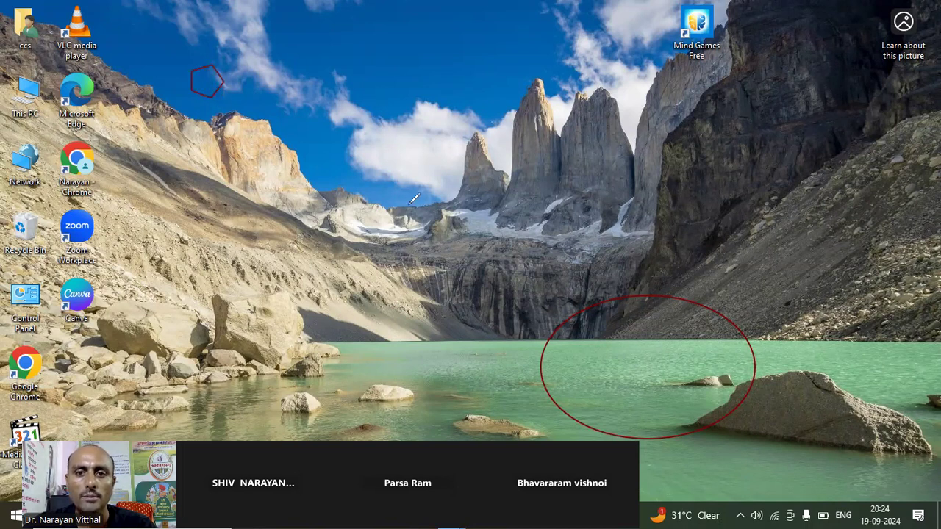
click(290, 114)
click(206, 95)
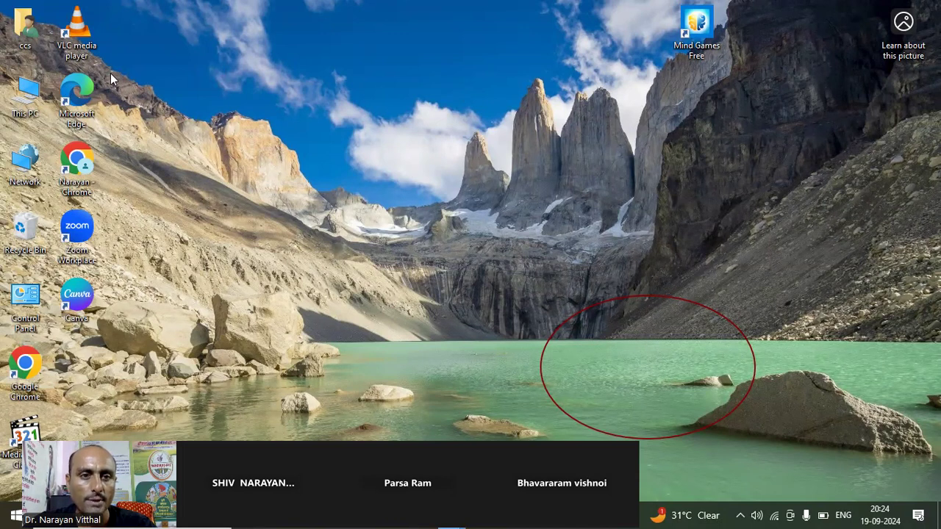
- Switch to the Canva desktop app and close the already open untitled Instagram Post design
double_click(64, 291)
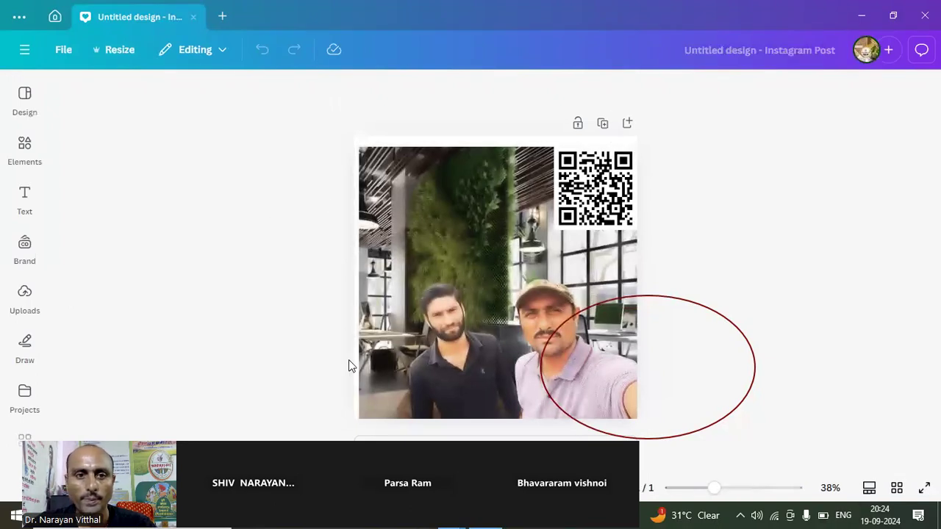
click(605, 306)
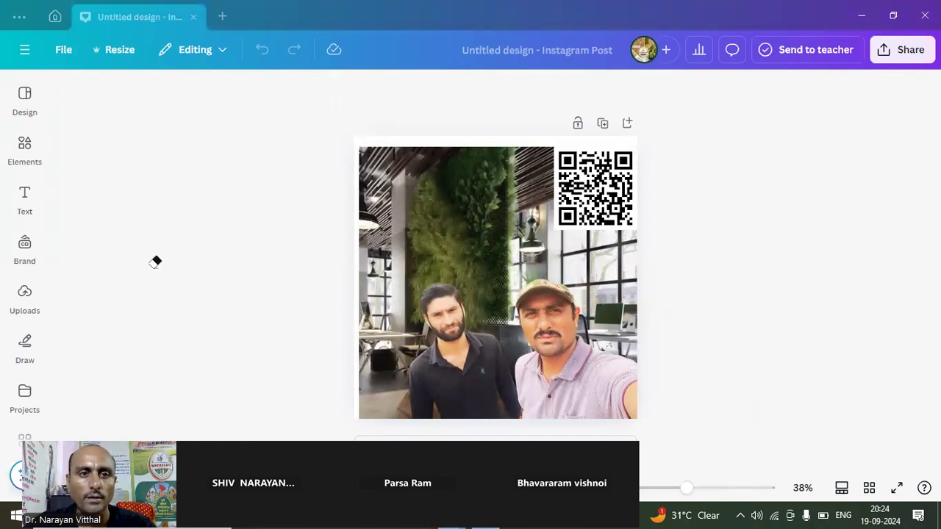
click(192, 16)
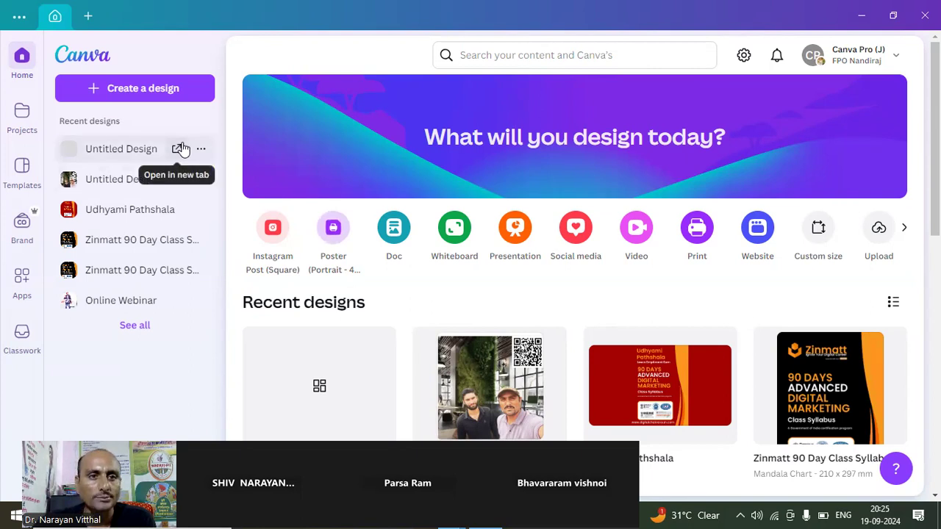
- Create a blank Instagram Post (Square) design, glance at its styles and hide the design suggestions
click(141, 91)
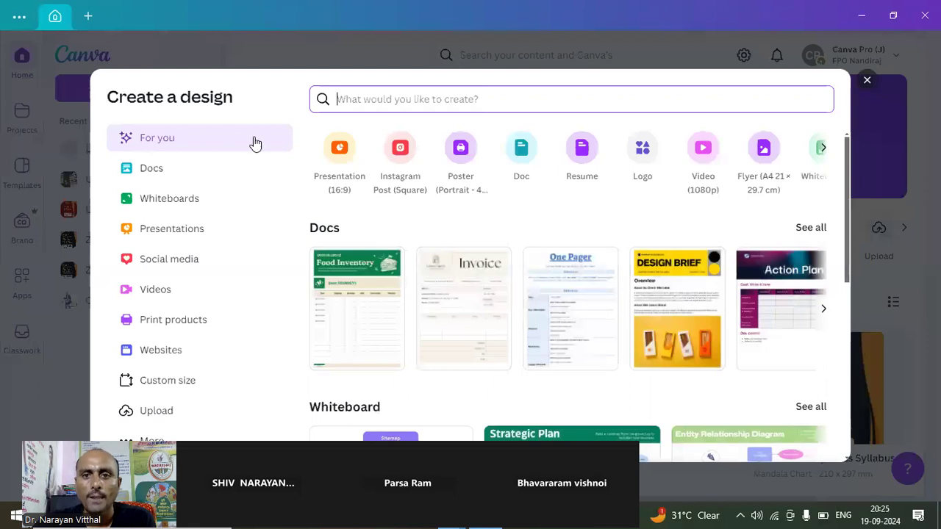
click(405, 171)
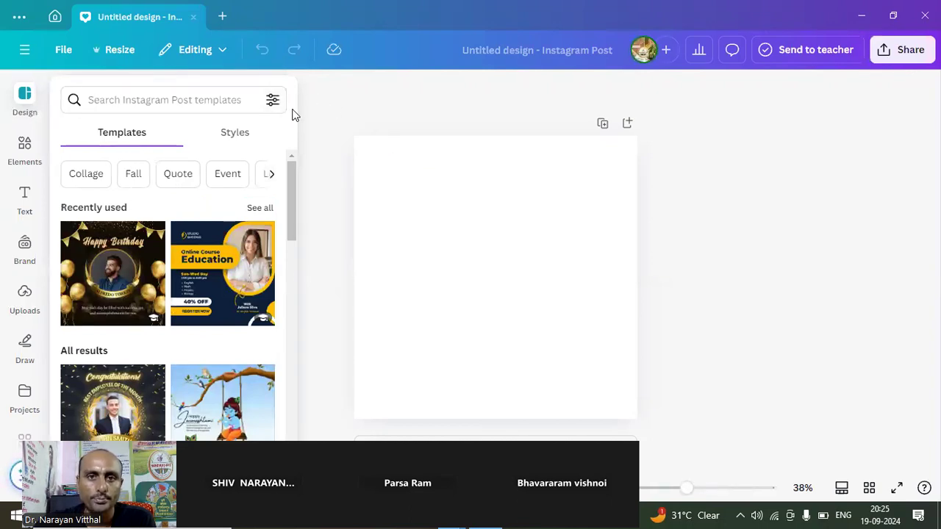
click(284, 132)
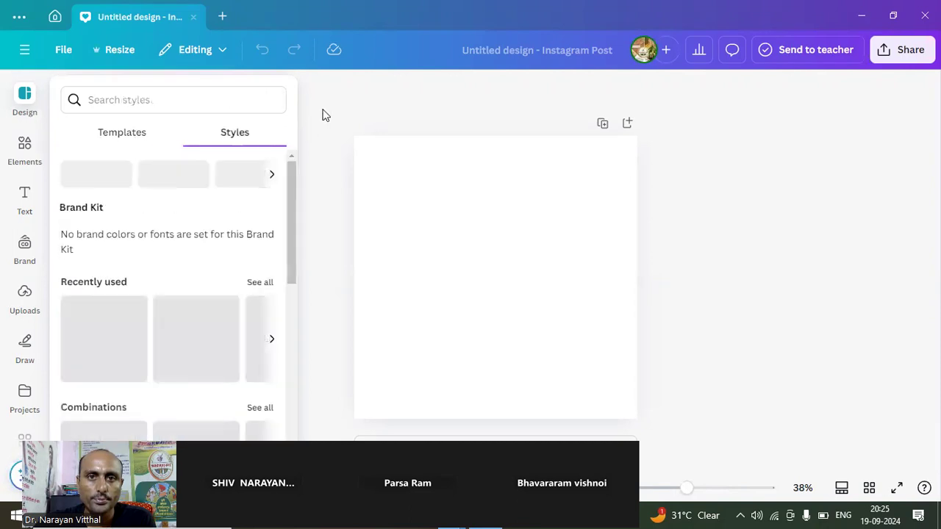
click(323, 109)
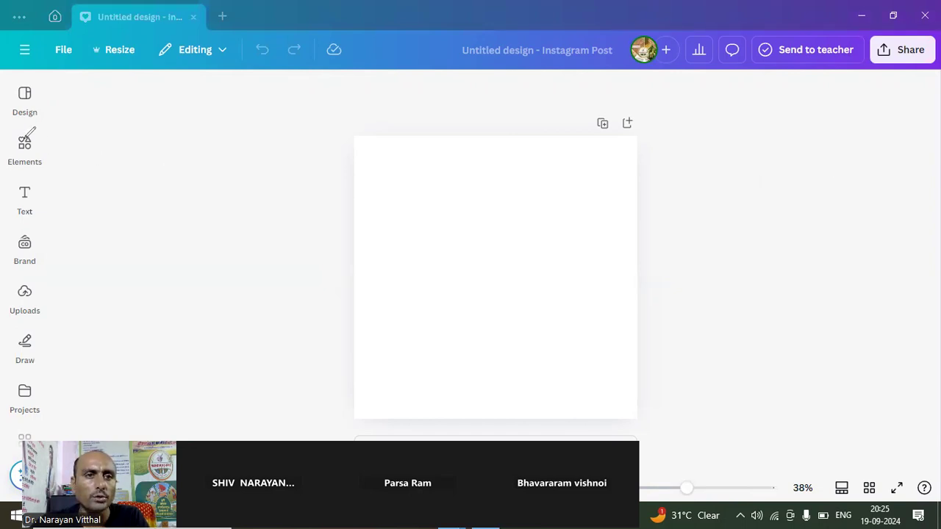
- Circle the Elements entry with an annotation and open the elements library
mouse_move(16, 133)
mouse_down()
mouse_move(12, 173)
mouse_move(32, 178)
mouse_move(56, 155)
mouse_move(14, 129)
mouse_up()
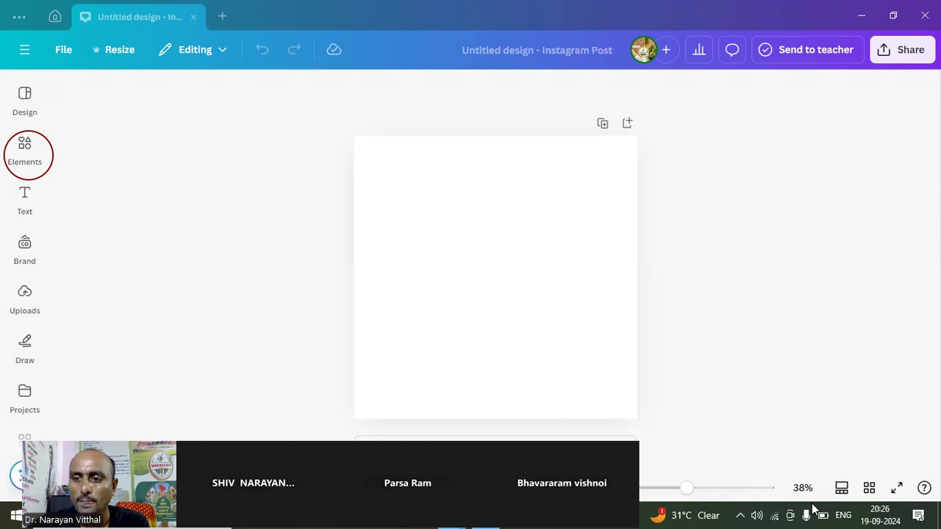
click(25, 141)
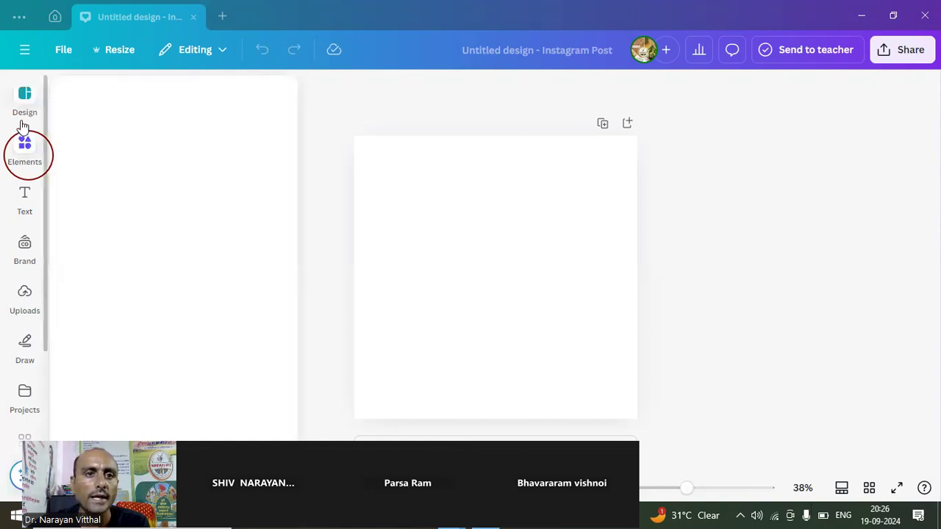
click(25, 157)
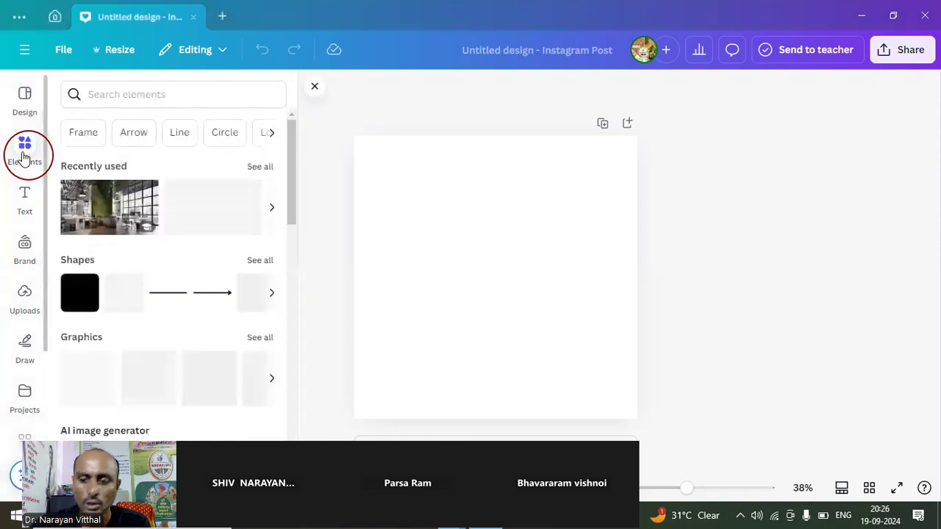
- Open the Canva apps collection for the blank design
scroll(24, 157, down, 4)
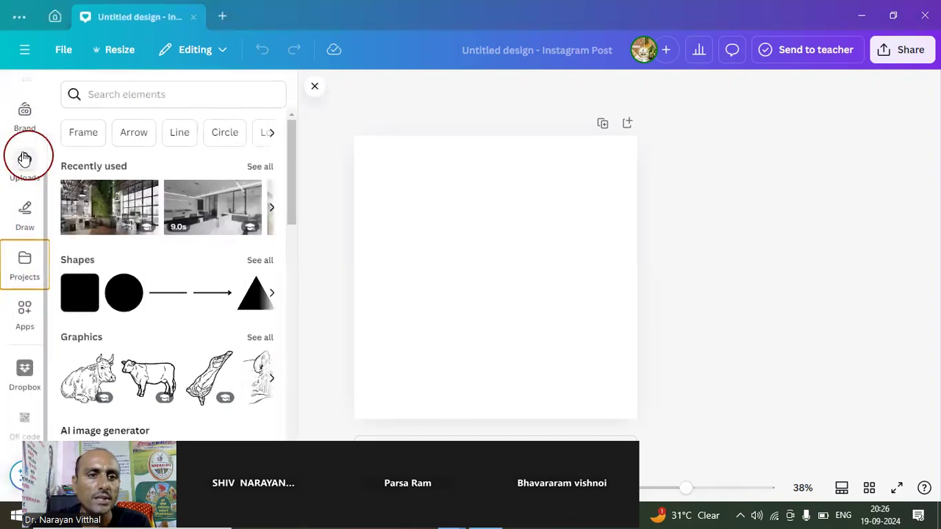
key(Down)
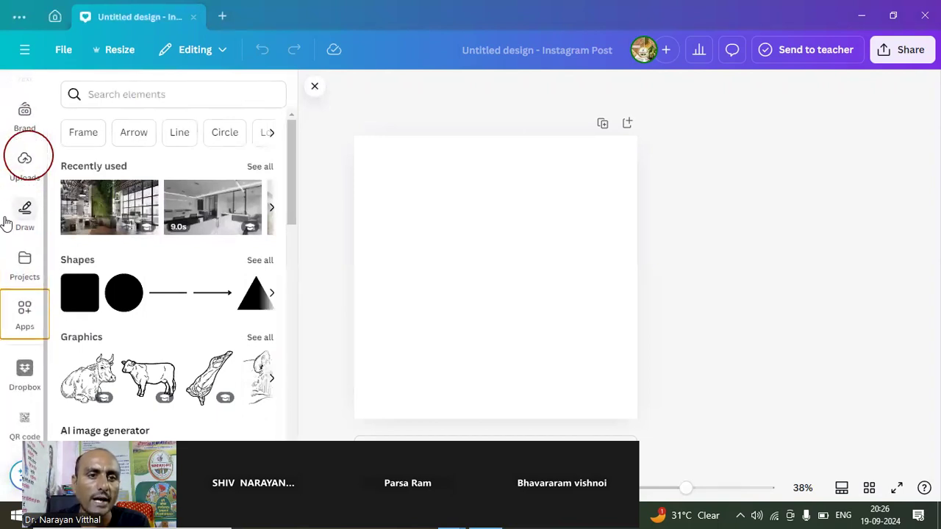
click(23, 303)
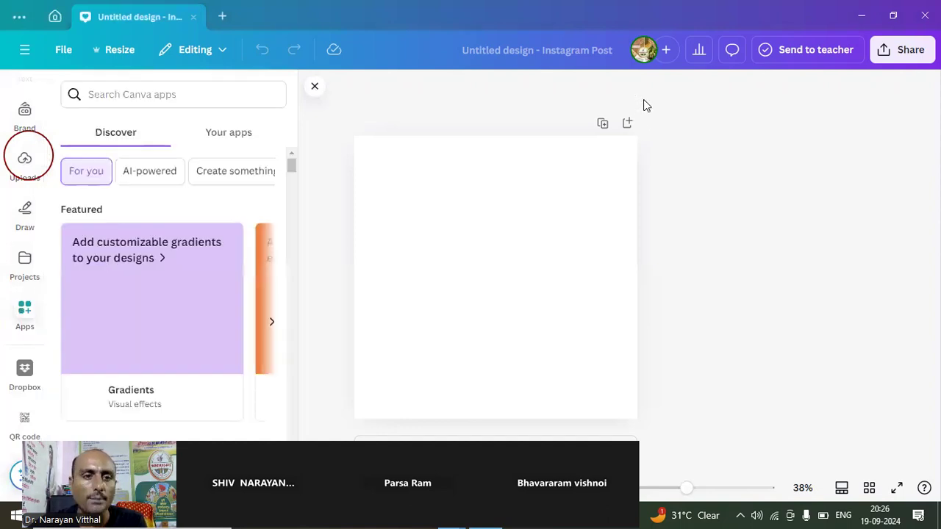
- Circle the Apps entry with an annotation and erase both annotation circles
mouse_move(7, 301)
mouse_down()
mouse_move(4, 332)
mouse_move(44, 338)
mouse_move(53, 299)
mouse_move(8, 309)
mouse_up()
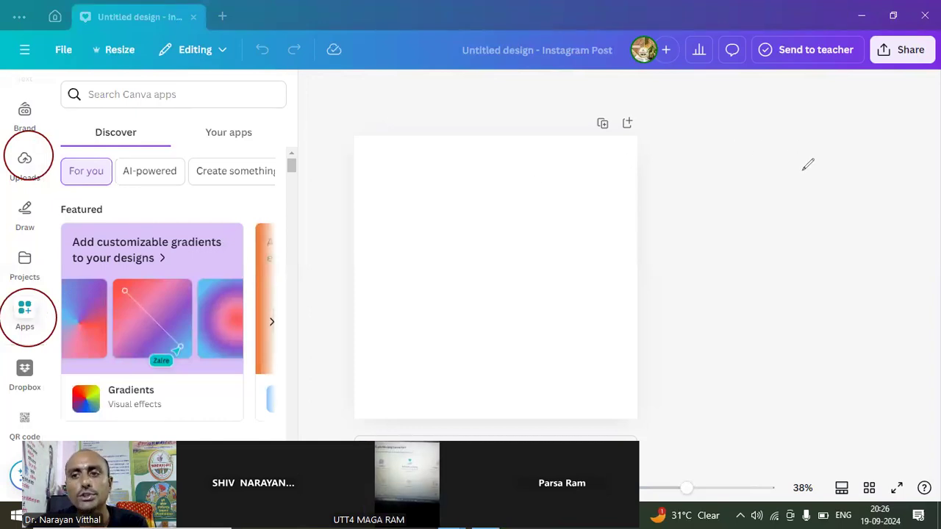
click(51, 150)
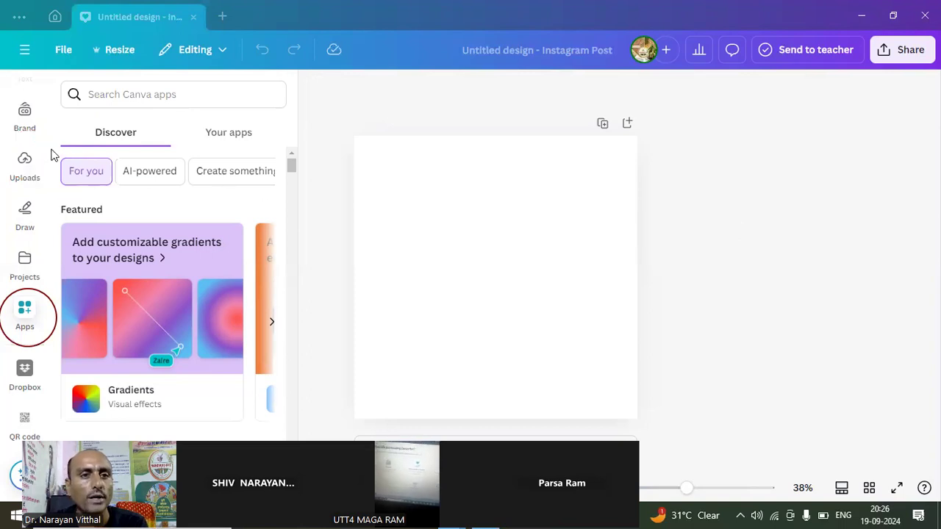
click(42, 298)
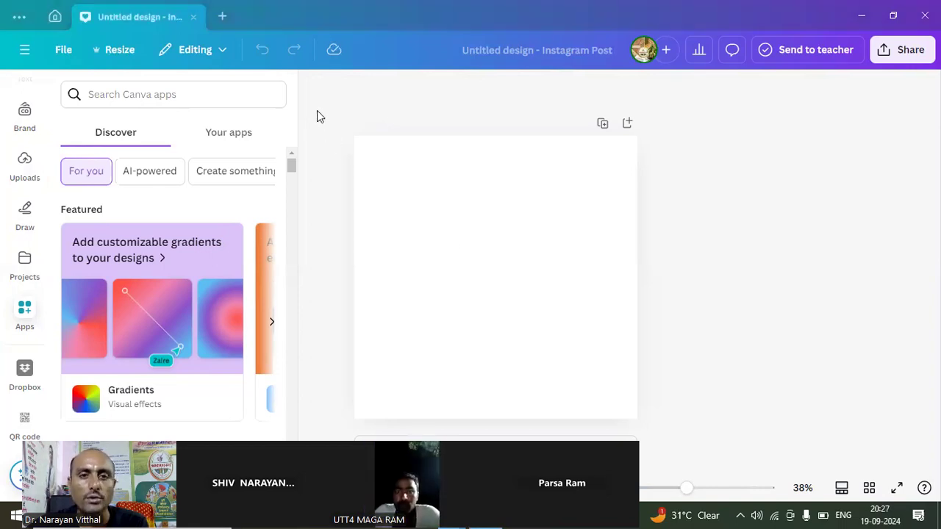
- Close the apps collection and move the floating meeting video strip clear of the page's Notes control
mouse_move(272, 100)
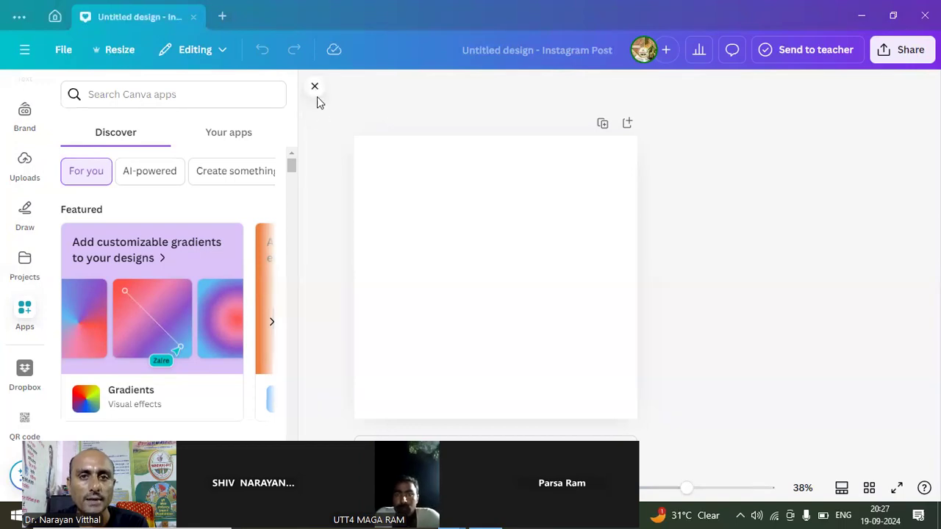
click(315, 86)
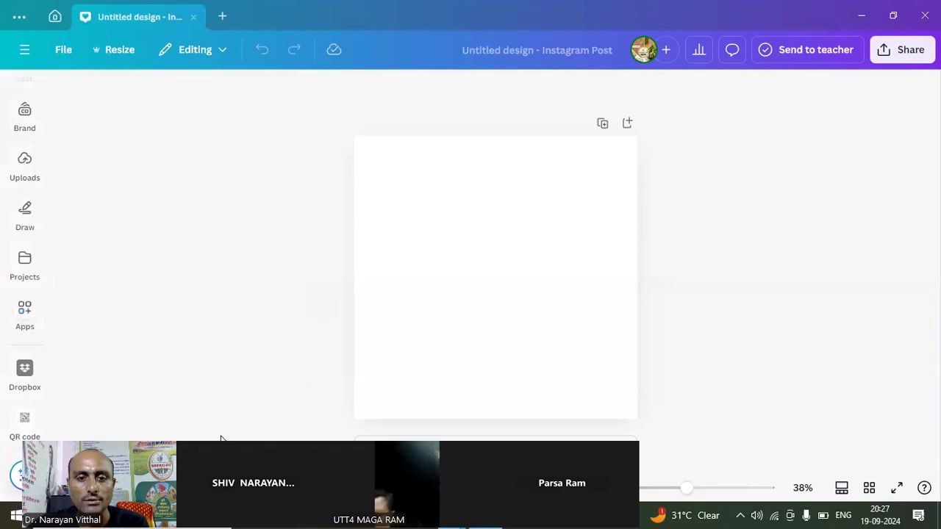
drag(221, 439, 430, 395)
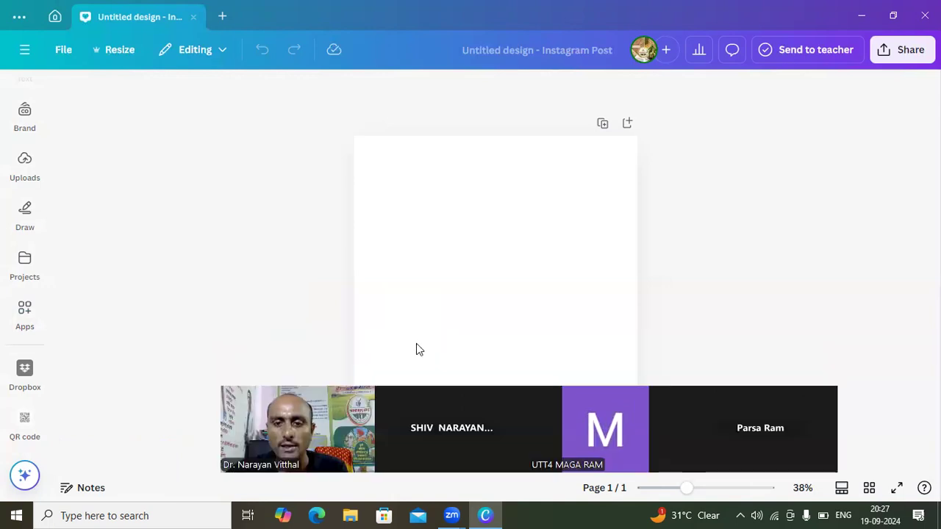
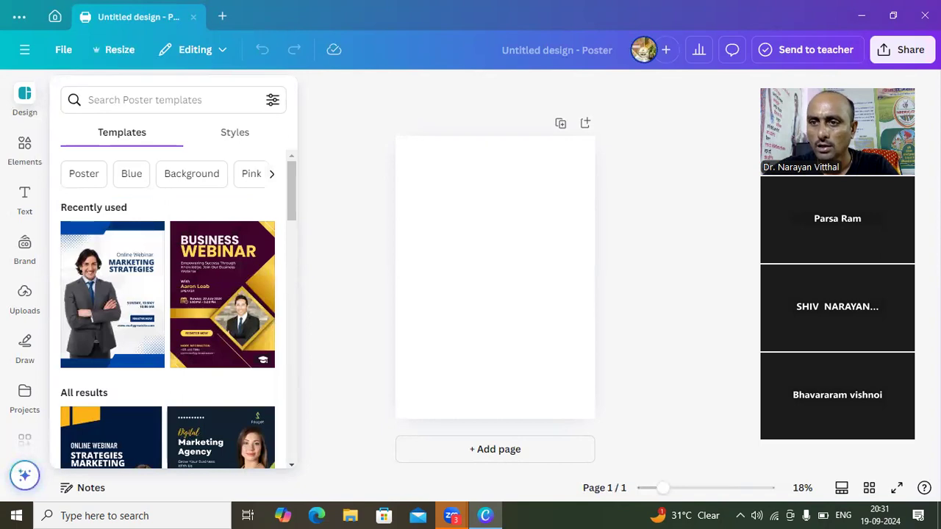
- Move the floating meeting video strip further aside and select the blank poster page
drag(816, 180, 838, 224)
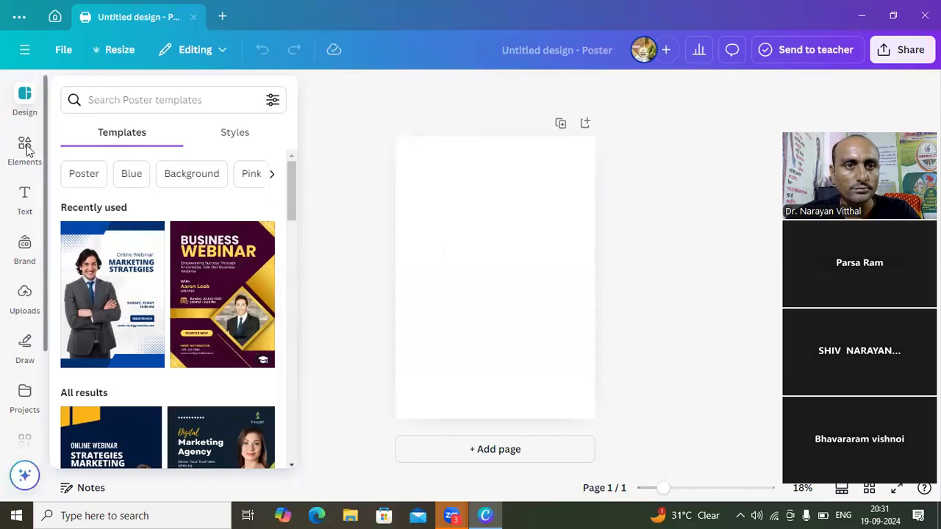
click(452, 199)
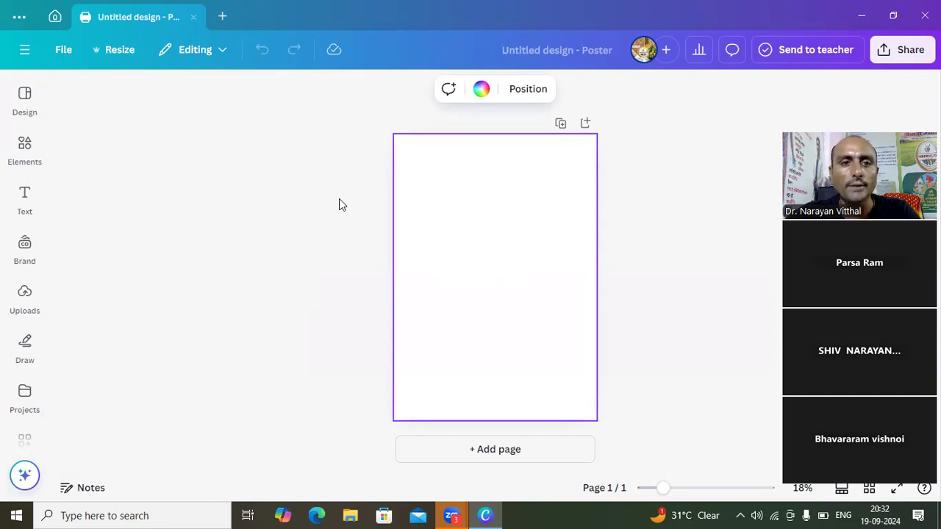
- Look through the Elements, Text, Uploads and Draw tools for the blank poster
click(34, 160)
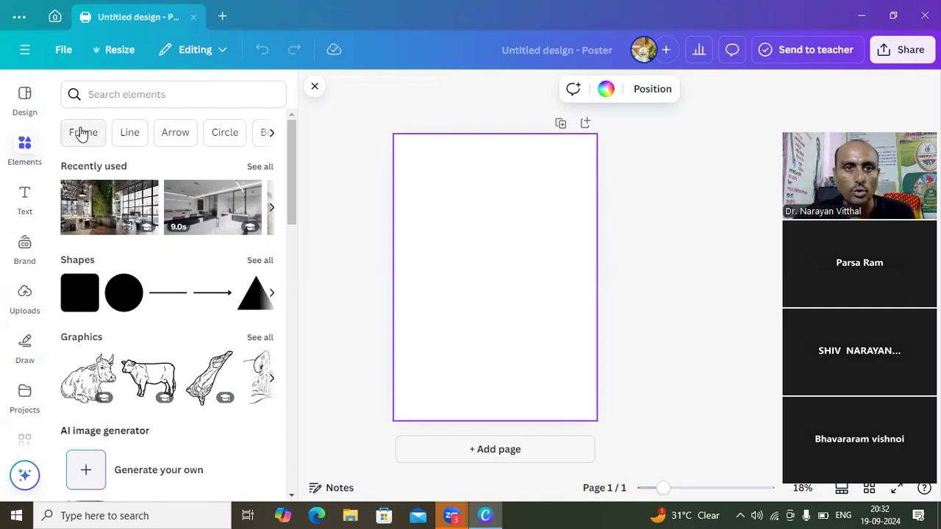
click(296, 97)
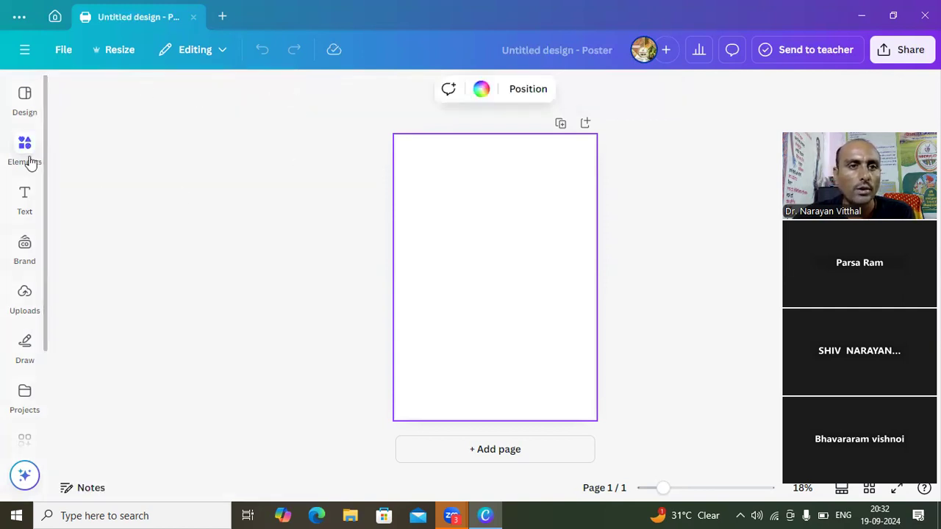
click(28, 203)
click(25, 298)
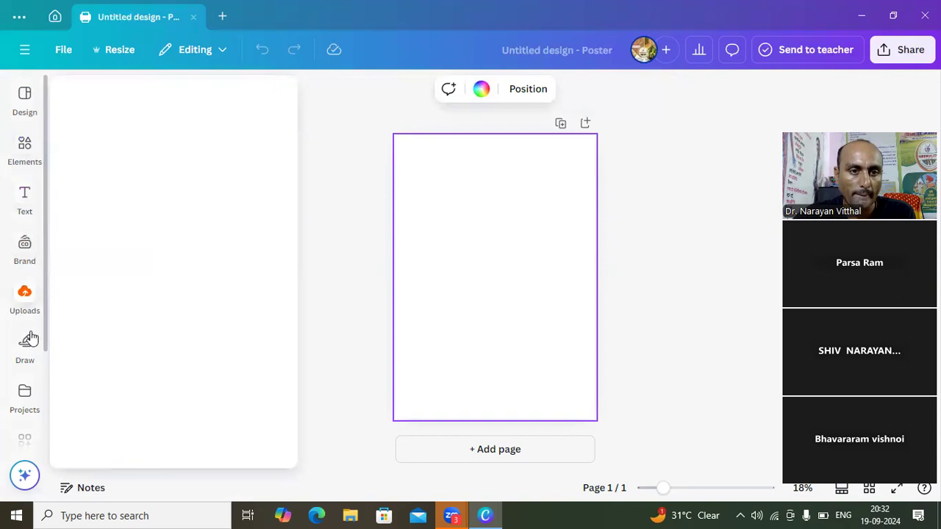
click(28, 349)
- Place the earlier Instagram Post project with two men and a QR code on the poster and select the photo of the men
click(25, 397)
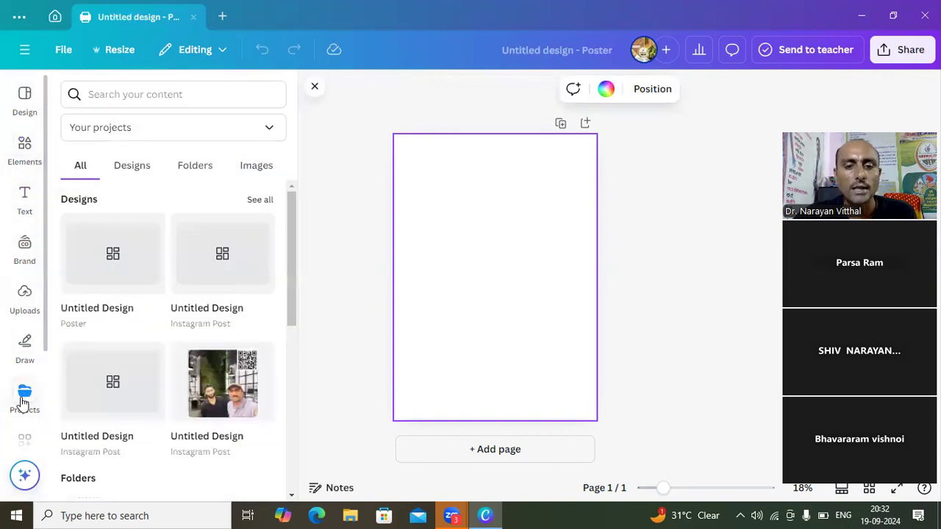
click(222, 400)
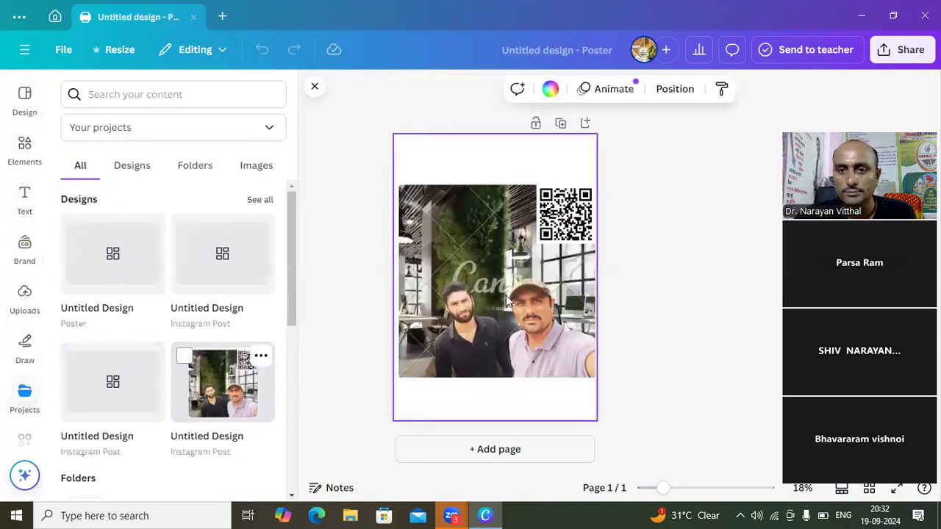
click(516, 288)
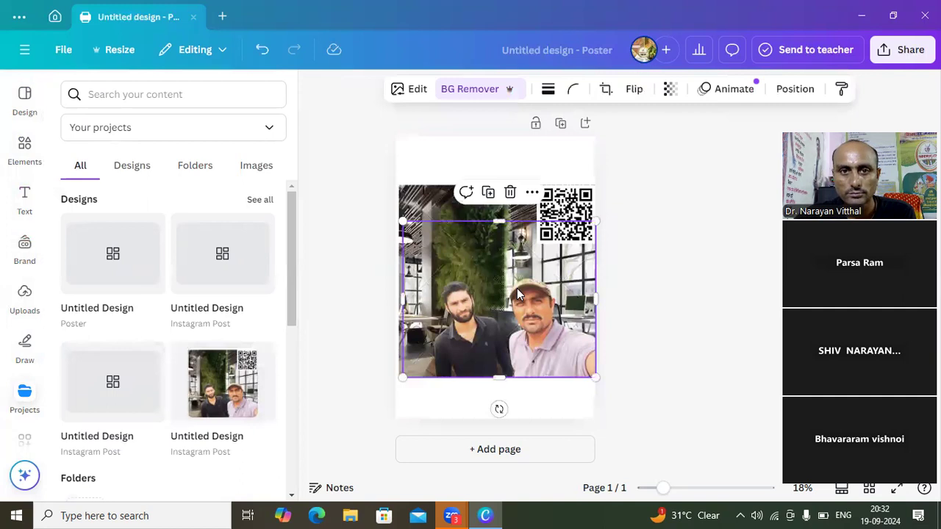
click(315, 86)
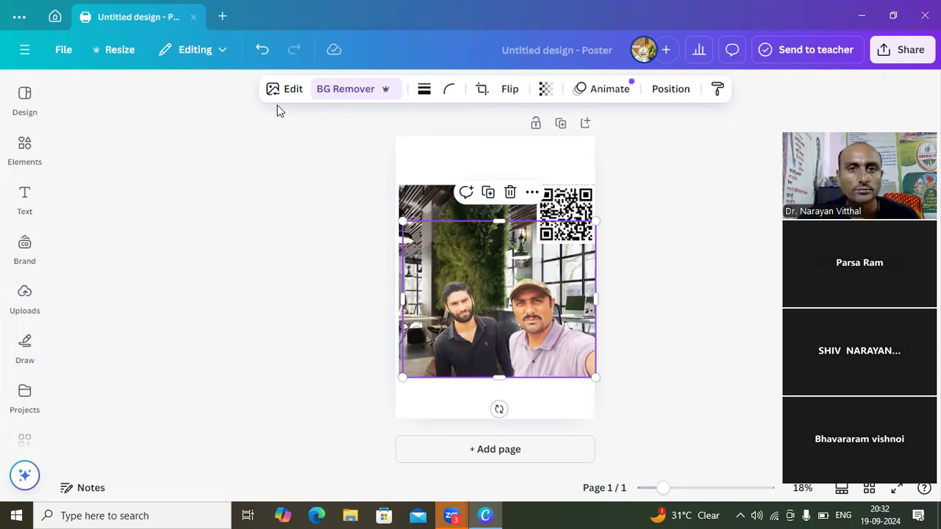
- View the poster's file options and circle the File entry with an annotation
click(66, 51)
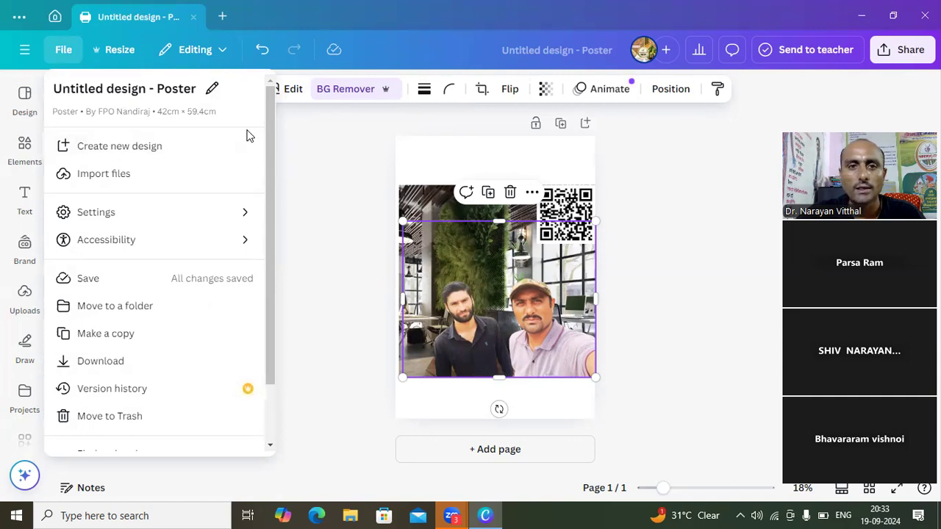
click(288, 146)
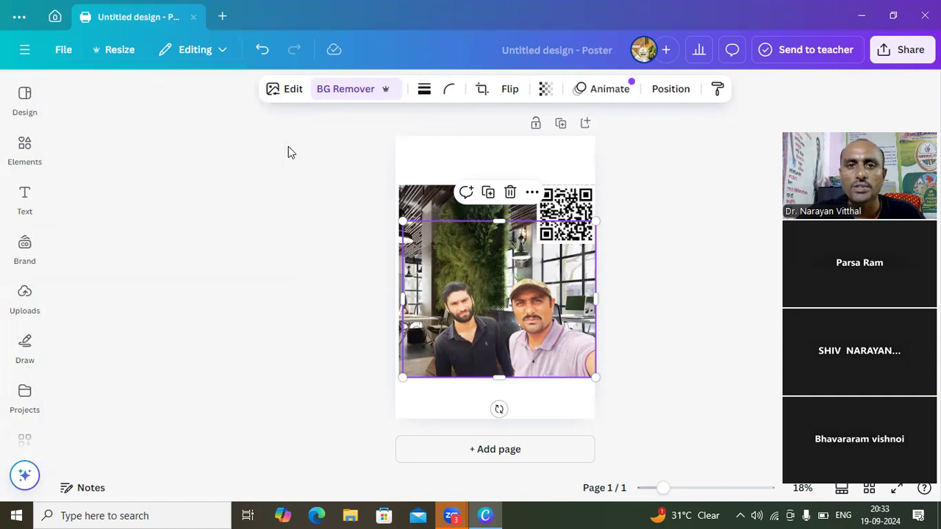
click(603, 102)
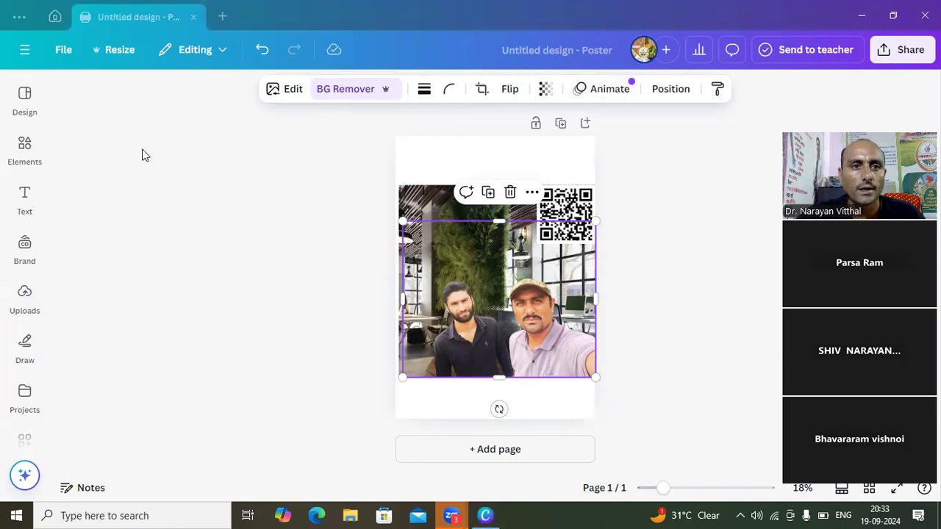
mouse_move(65, 46)
mouse_down()
mouse_move(48, 71)
mouse_move(79, 77)
mouse_move(86, 56)
mouse_move(56, 28)
mouse_up()
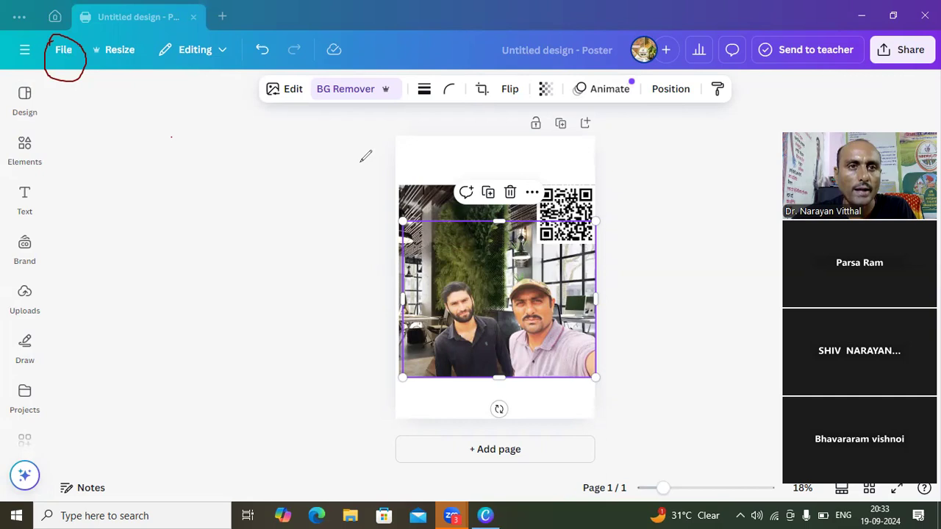
- Review the poster's file options again and select the office background image on the page
click(61, 56)
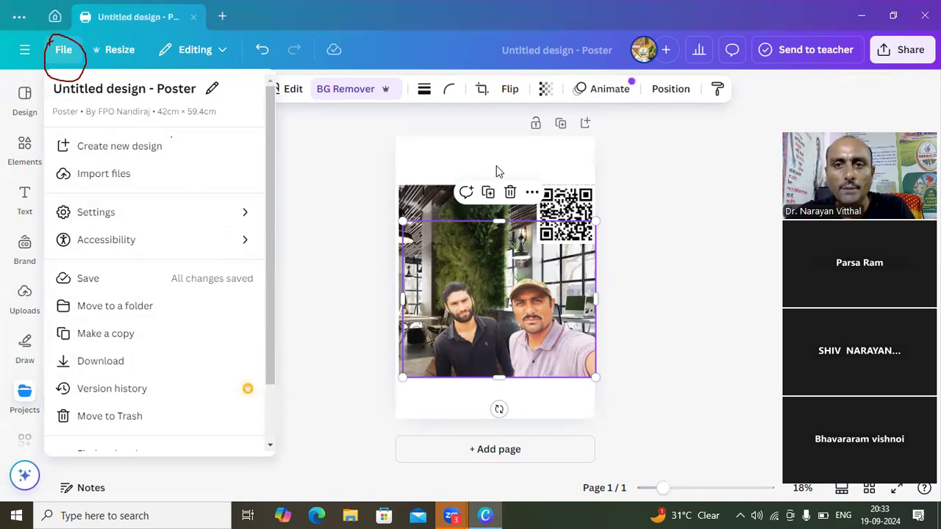
click(443, 211)
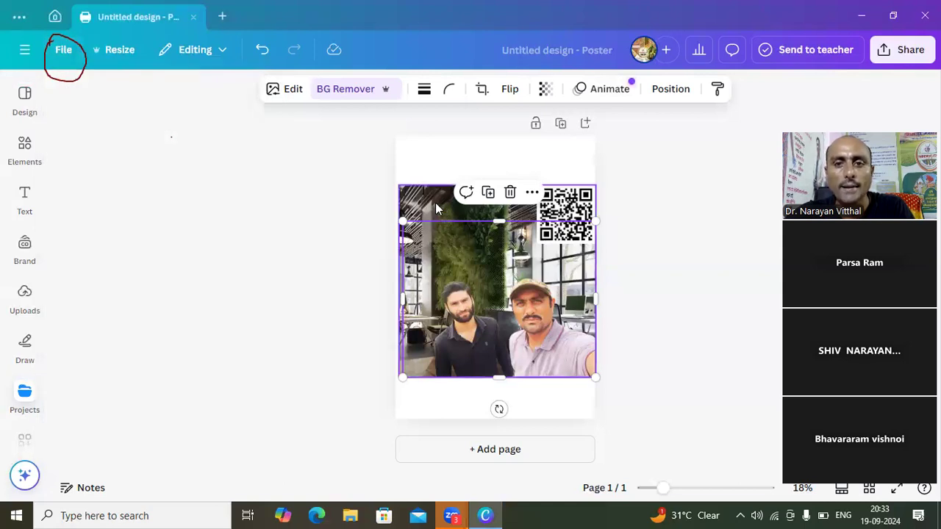
click(435, 207)
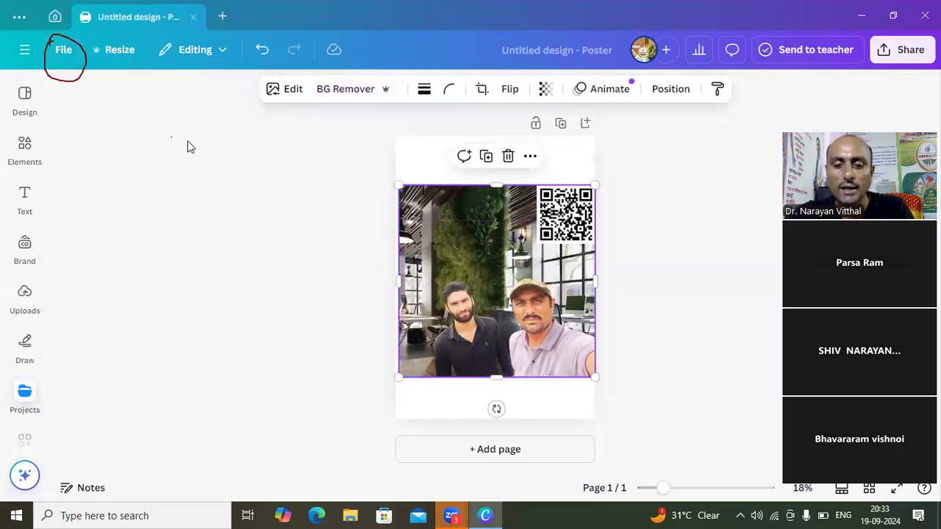
click(63, 50)
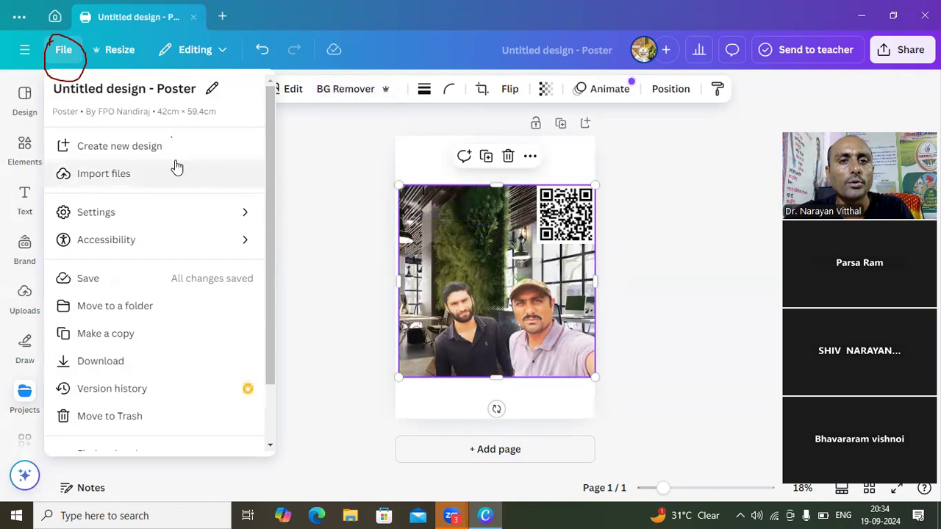
click(151, 147)
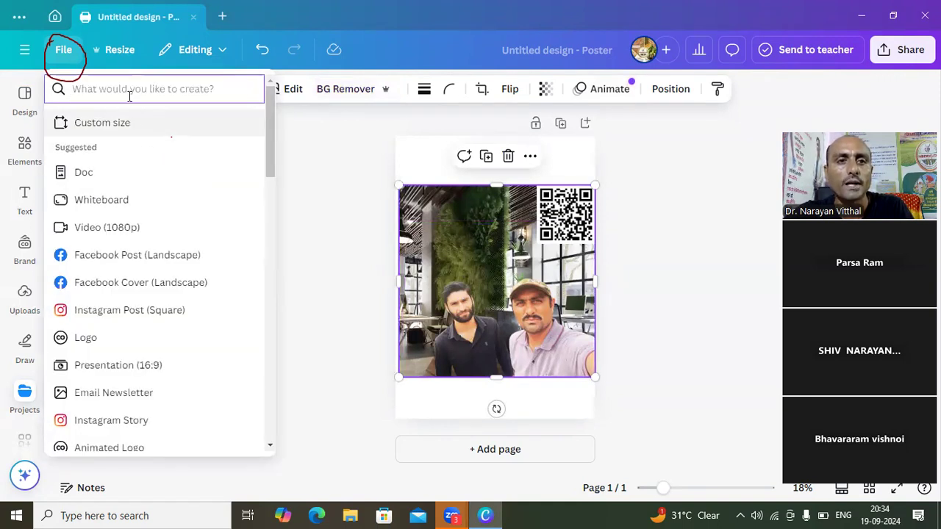
click(304, 153)
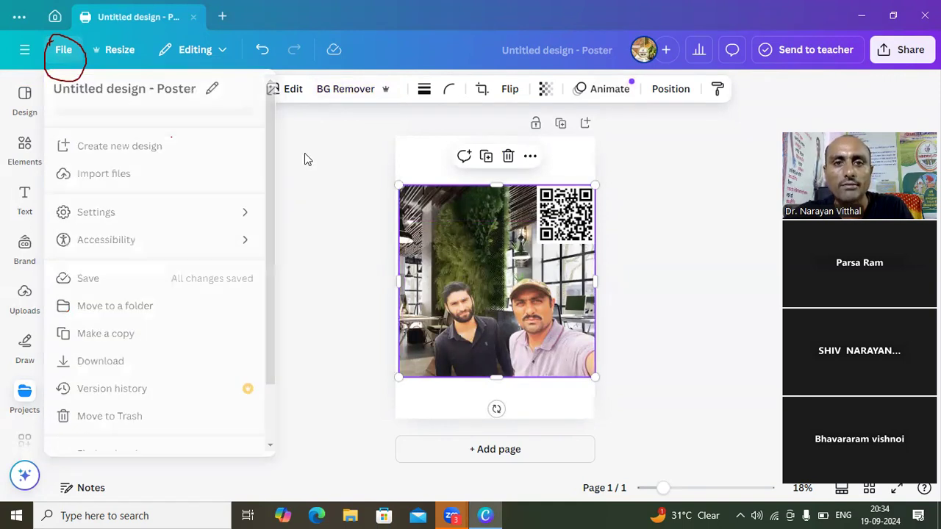
- Start creating a new design from the file options and search the design types for "youtube thumbnail"
click(68, 53)
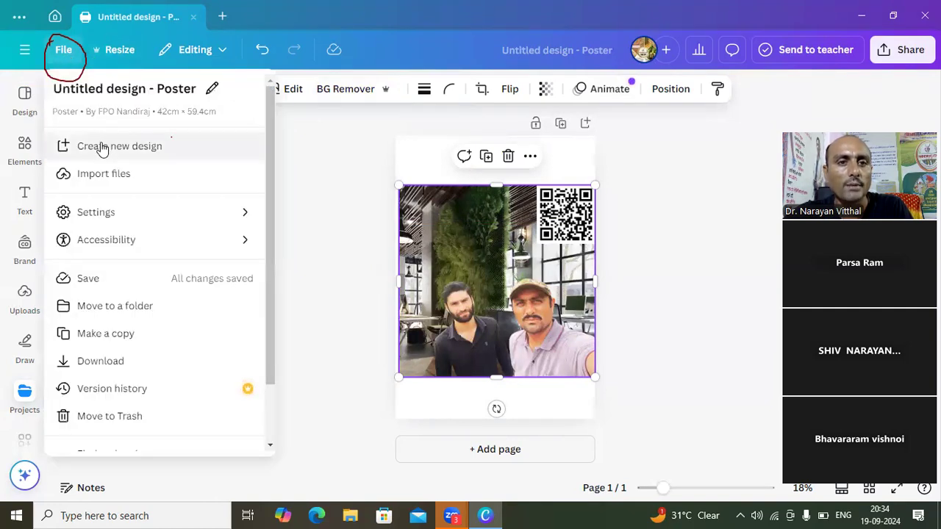
click(151, 151)
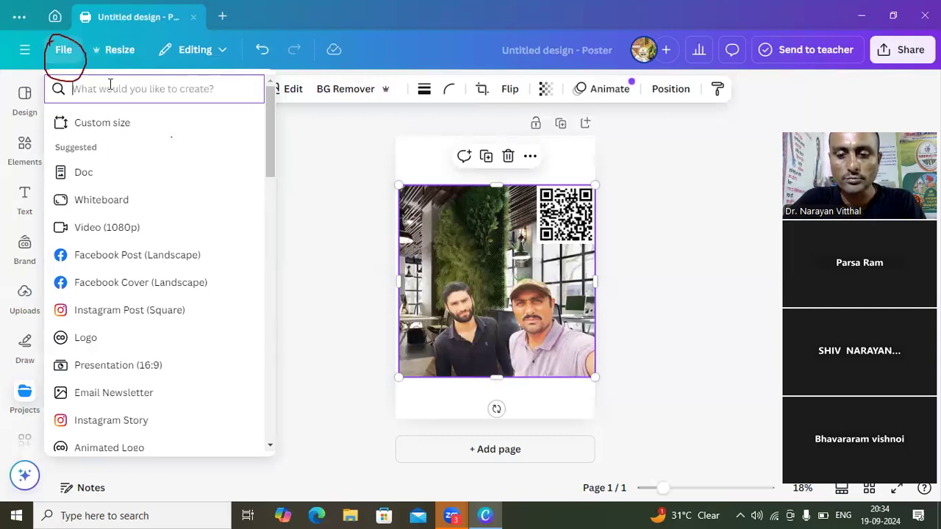
text(you)
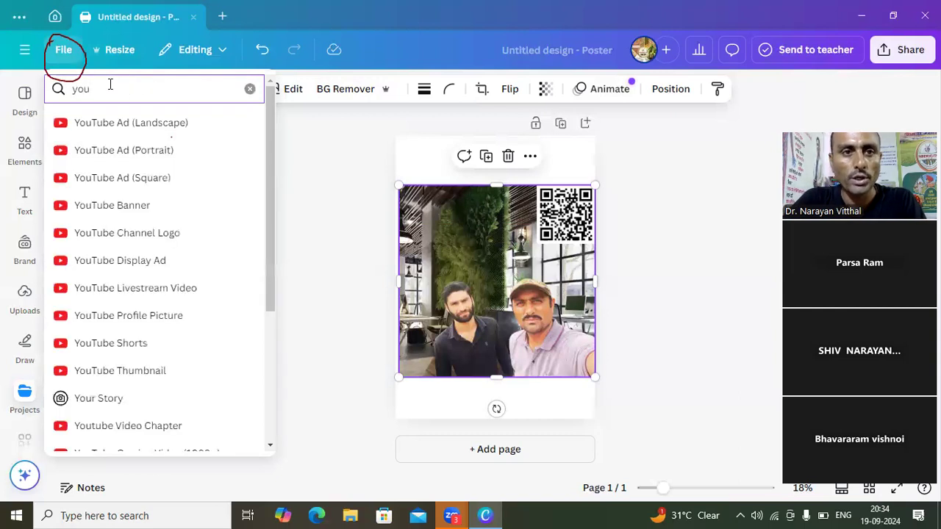
text(tub)
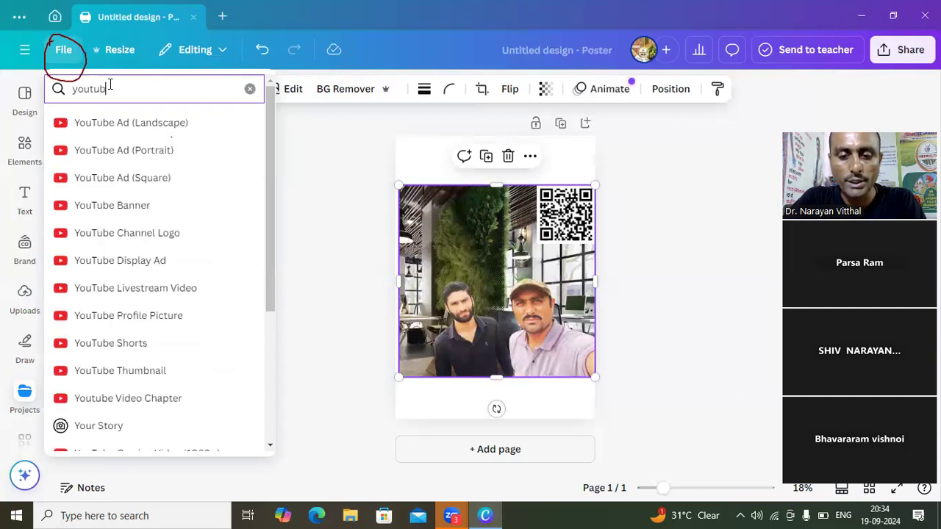
text(e t)
text(hu)
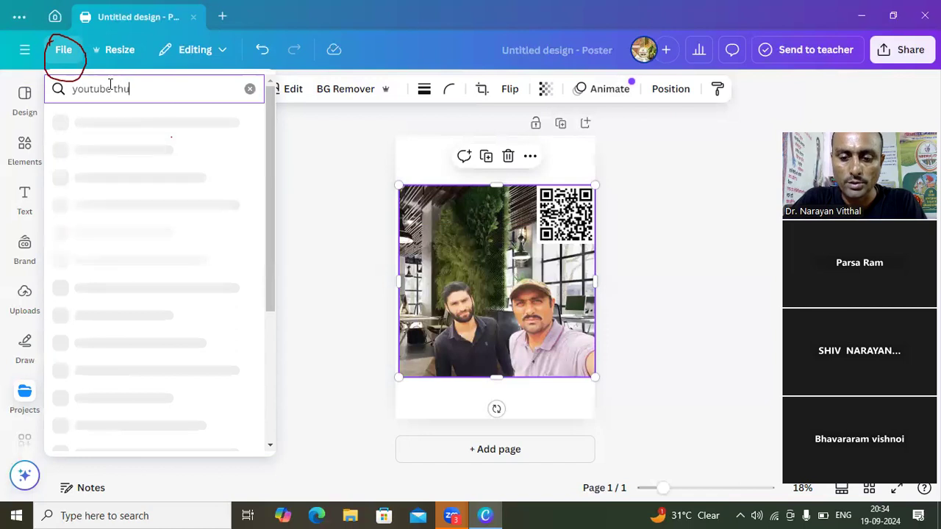
text(mbnail)
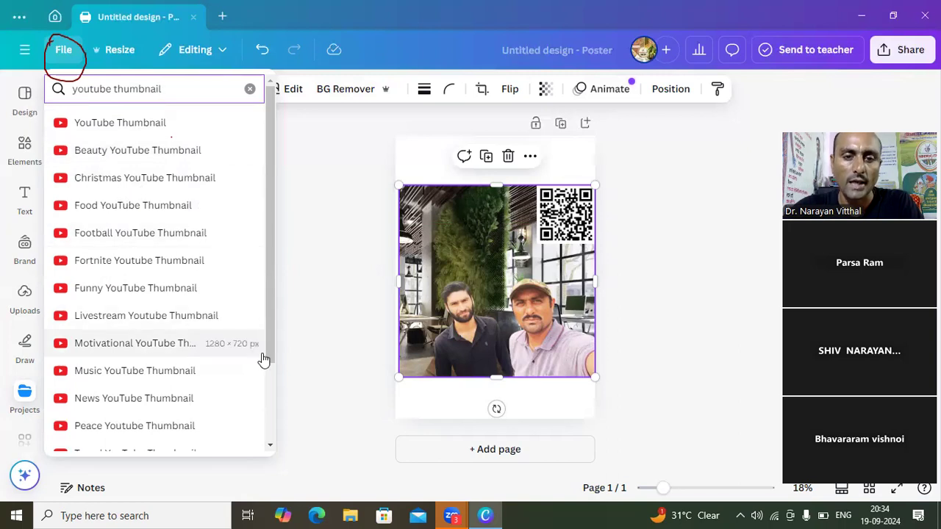
- Look through the YouTube thumbnail types and create a new Beauty YouTube Thumbnail design
scroll(271, 447, down, 3)
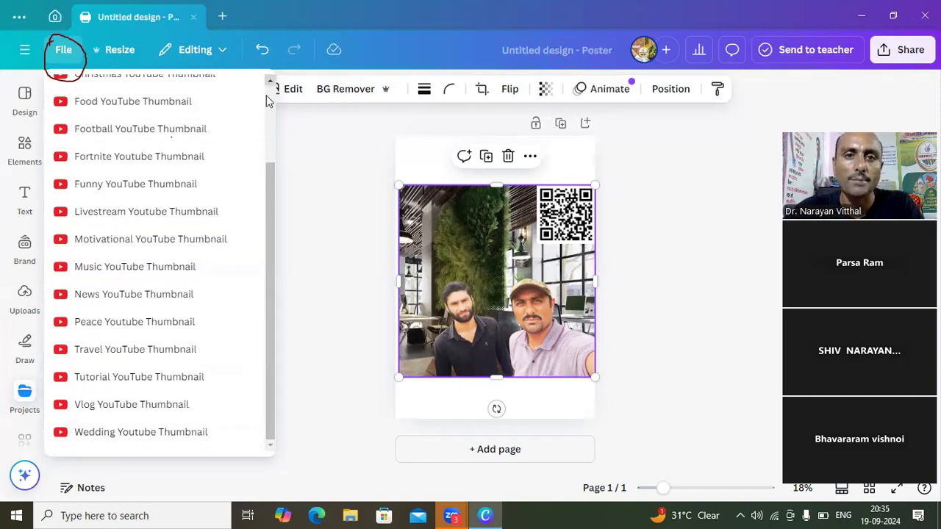
scroll(268, 97, up, 3)
scroll(266, 96, up, 1)
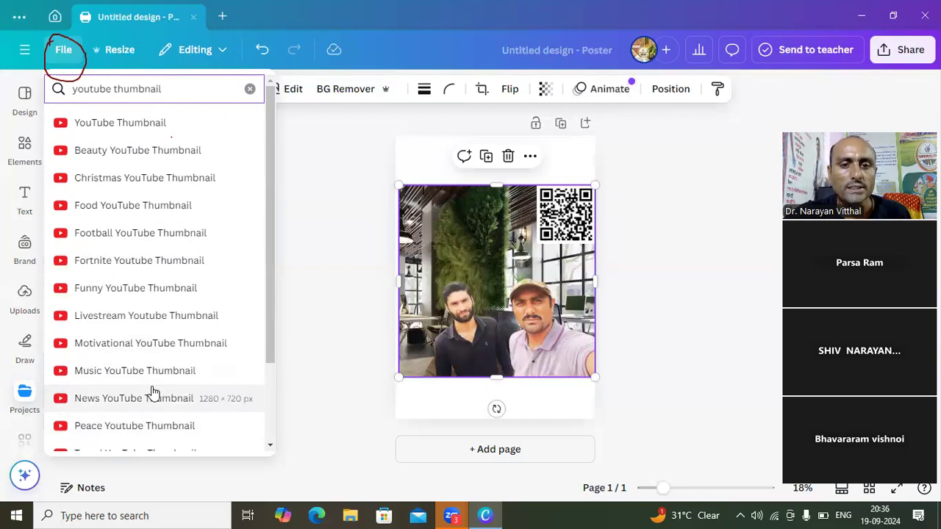
click(269, 448)
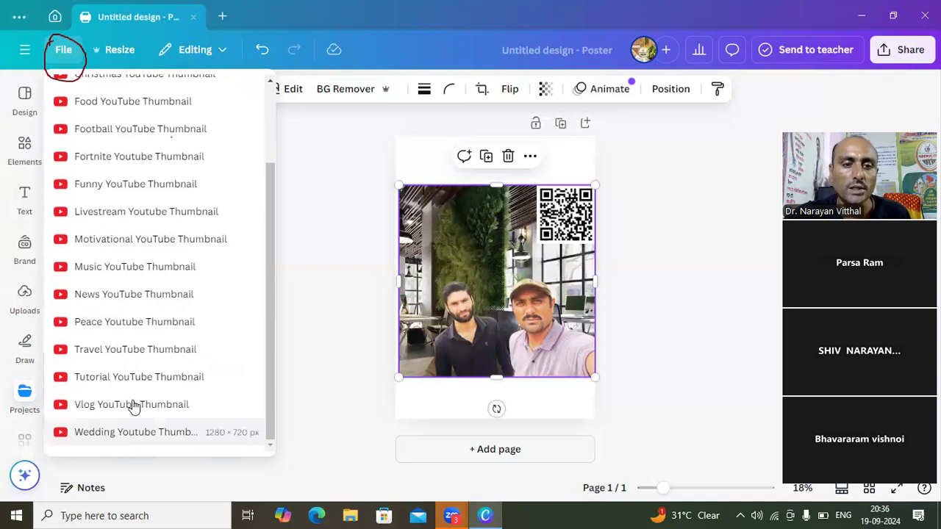
click(269, 82)
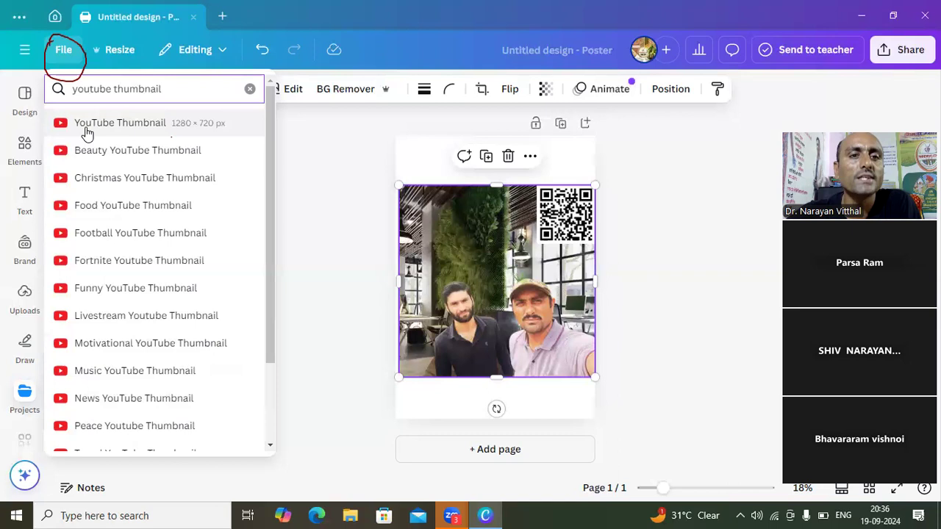
click(125, 151)
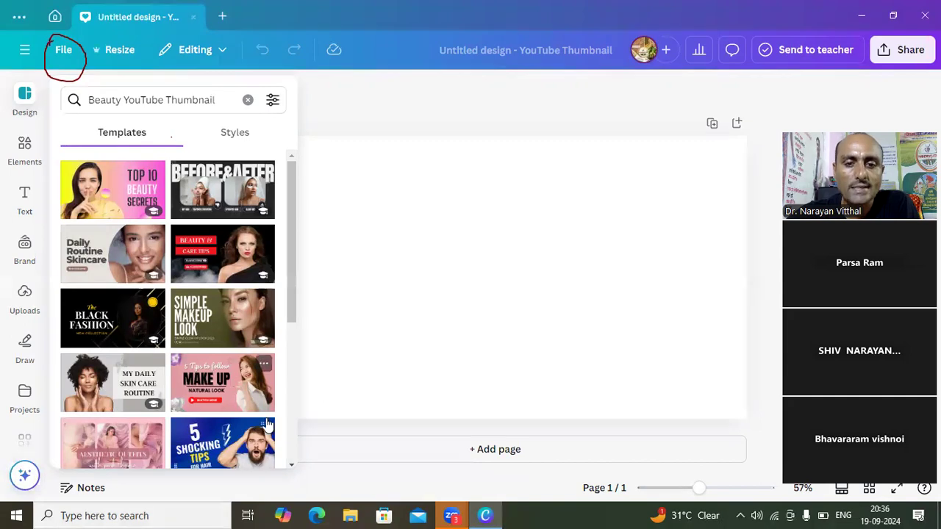
- Apply the dark red "Be Beautiful on your wedding day" bride template to the blank YouTube thumbnail
scroll(292, 468, down, 5)
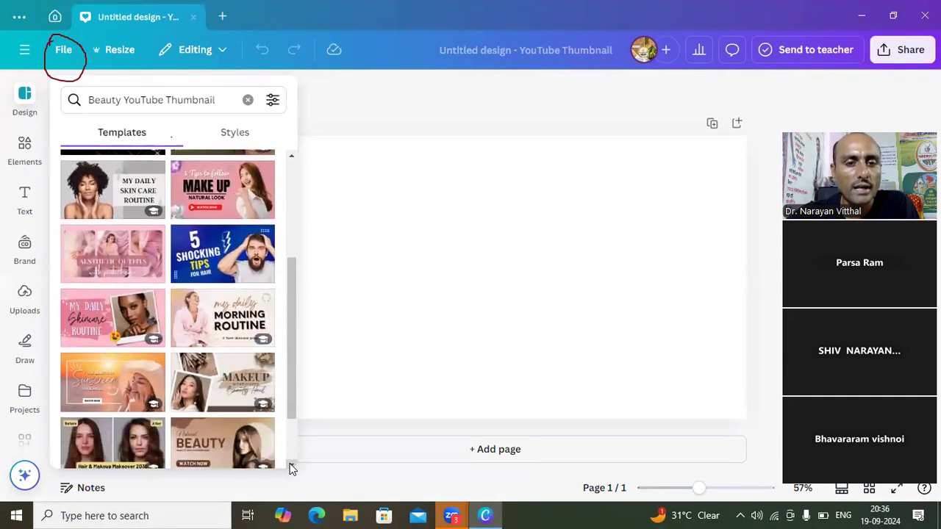
scroll(292, 468, down, 4)
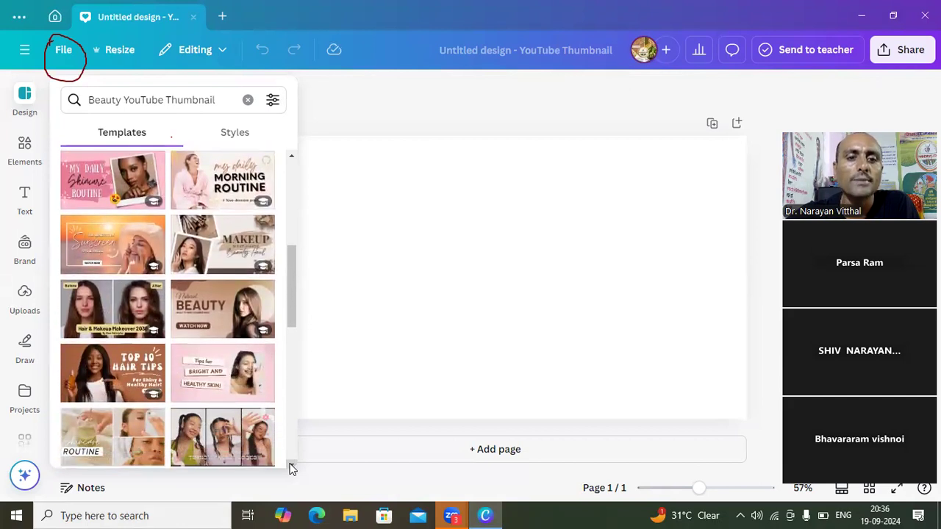
scroll(292, 468, down, 5)
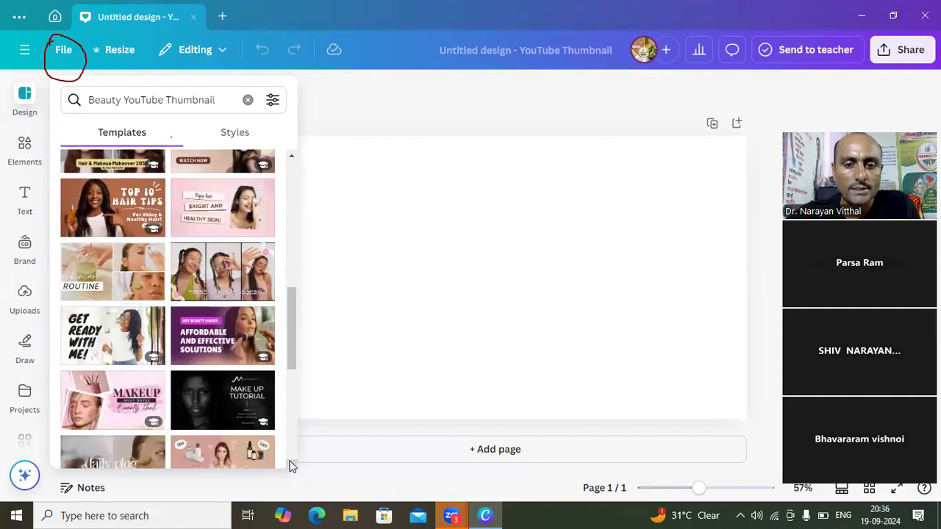
scroll(291, 467, down, 1)
scroll(292, 464, down, 6)
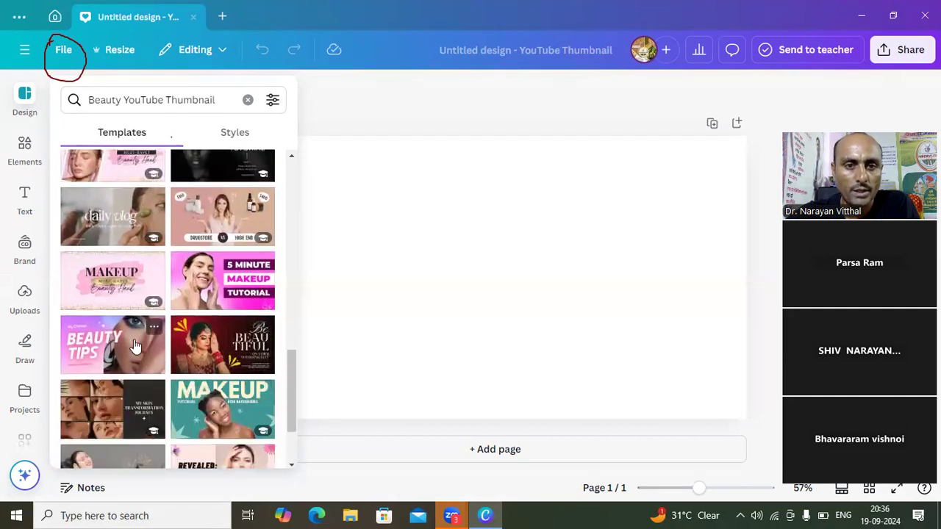
click(200, 345)
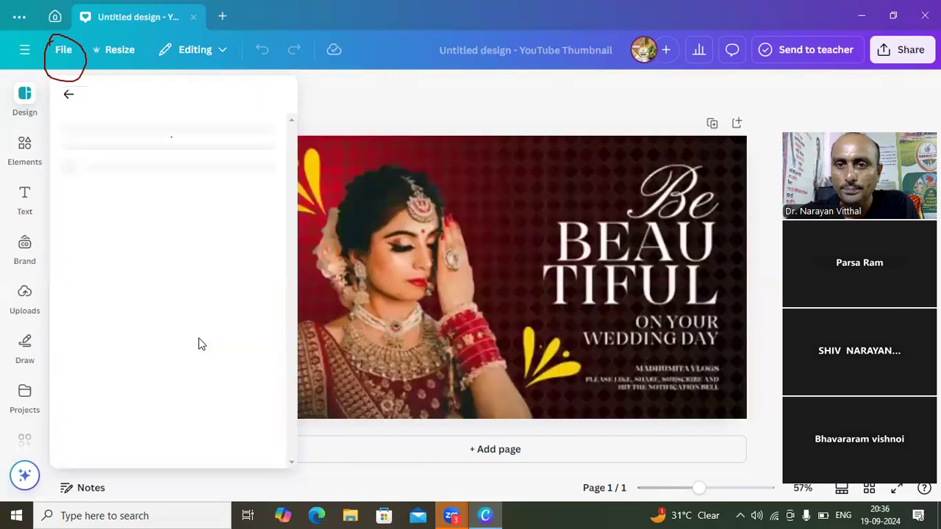
- Return to the template list, clear the "Beauty YouTube Thumbnail" search, and search the templates for "youtube thumbnail"
click(395, 362)
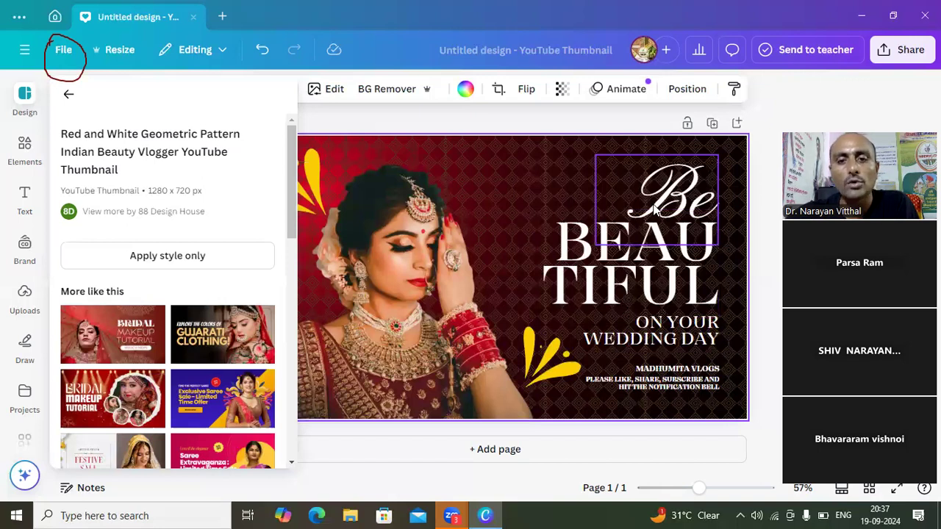
click(73, 93)
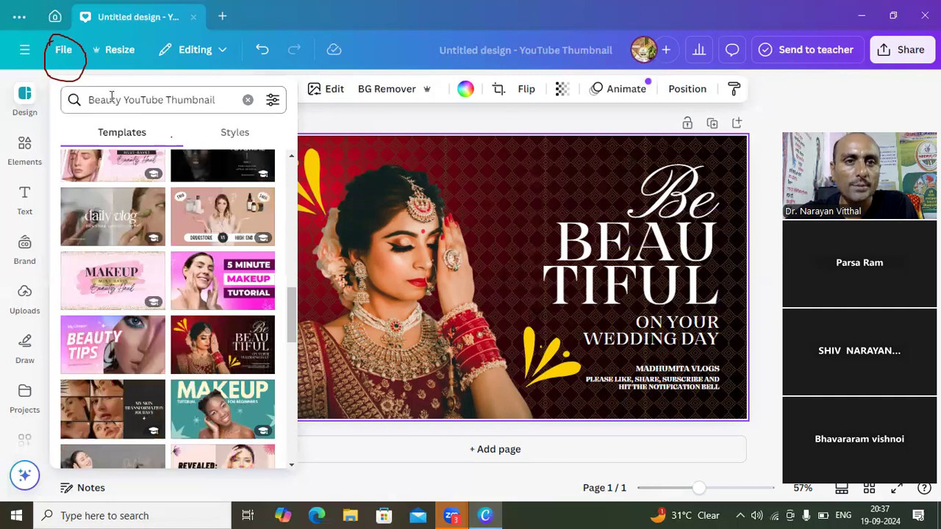
click(225, 99)
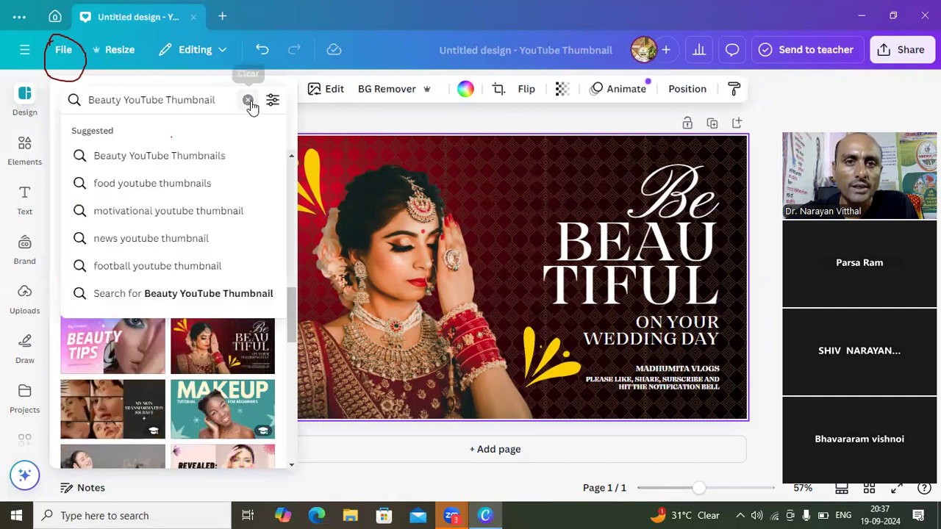
click(248, 100)
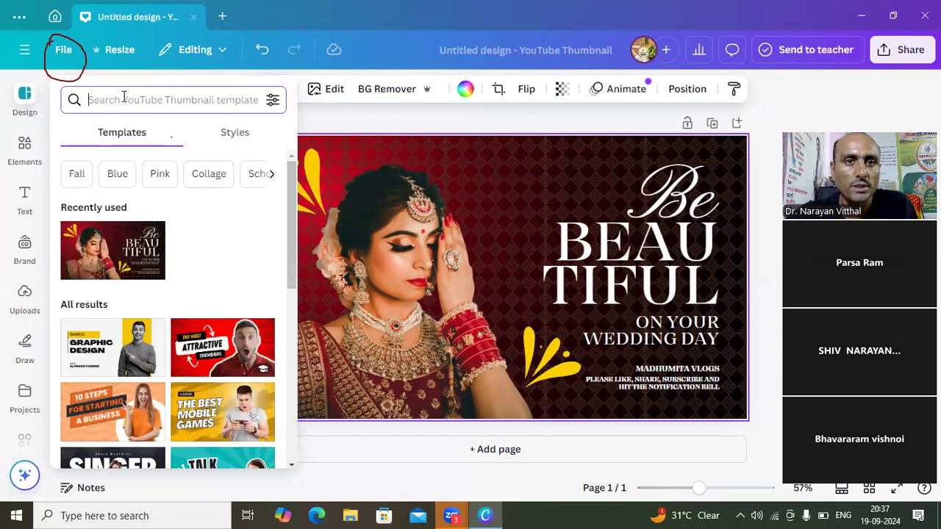
text(y)
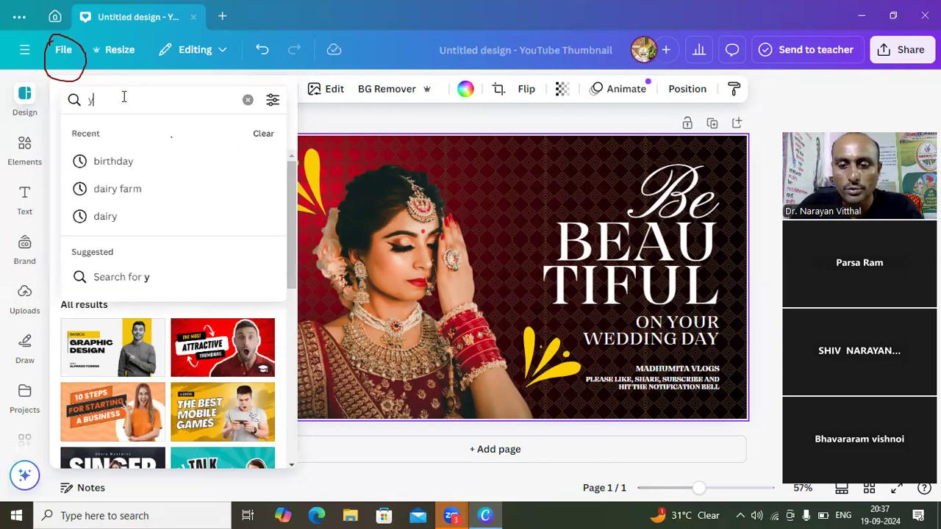
text(outube thumbnail)
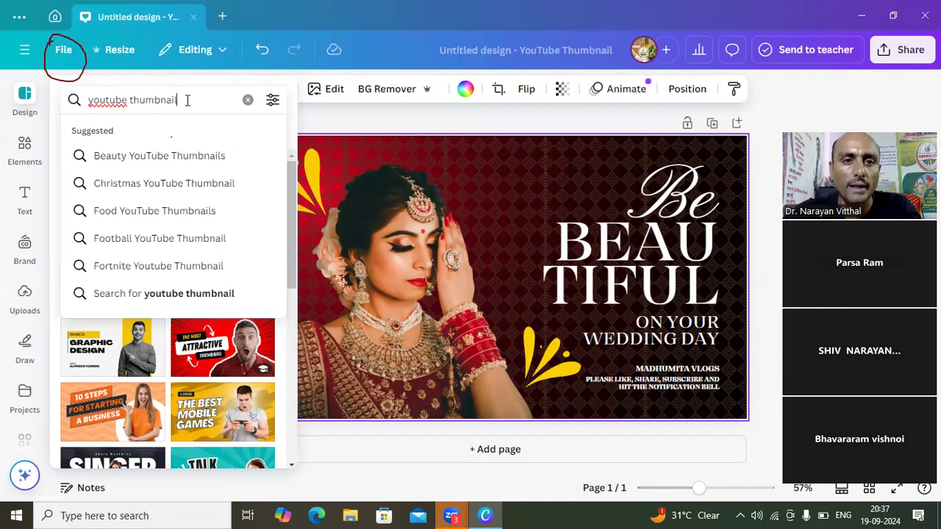
key(Return)
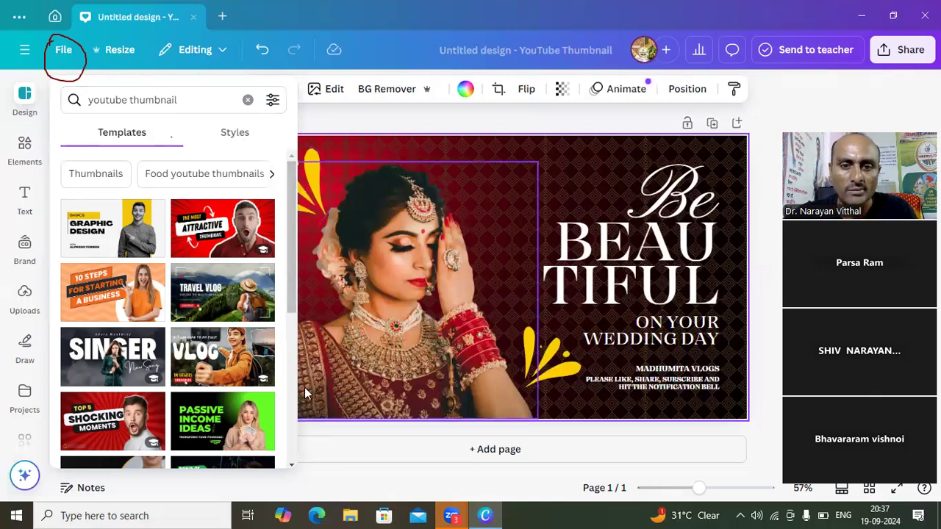
- Look through the YouTube thumbnail templates, clear the search and hide the template list to show the whole page
scroll(293, 468, down, 5)
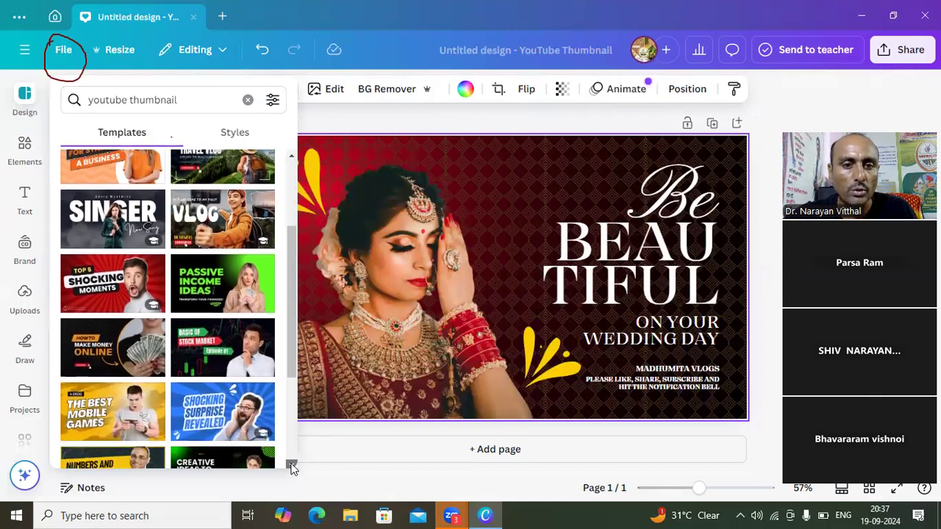
click(248, 99)
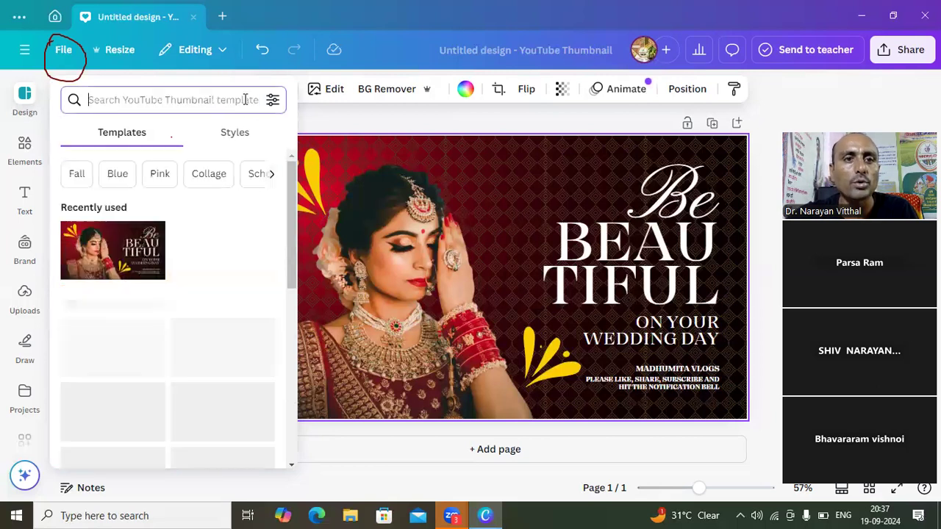
click(311, 121)
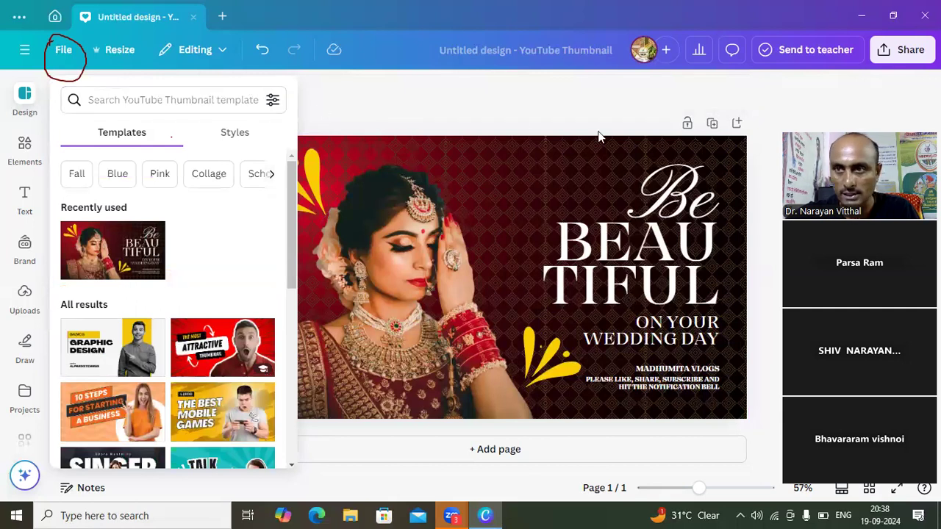
click(397, 100)
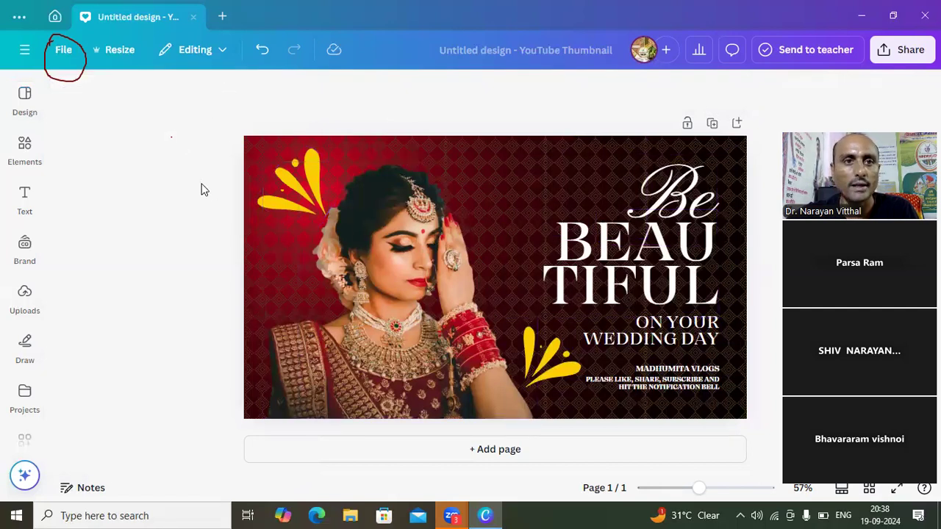
- Search the new design types for "youtube thumbnail" and create a new Food YouTube Thumbnail design
click(56, 52)
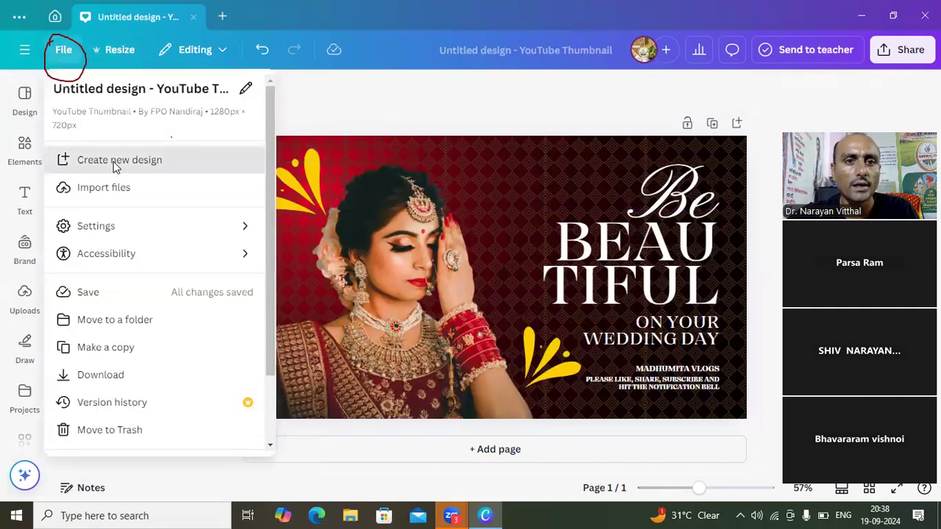
click(115, 163)
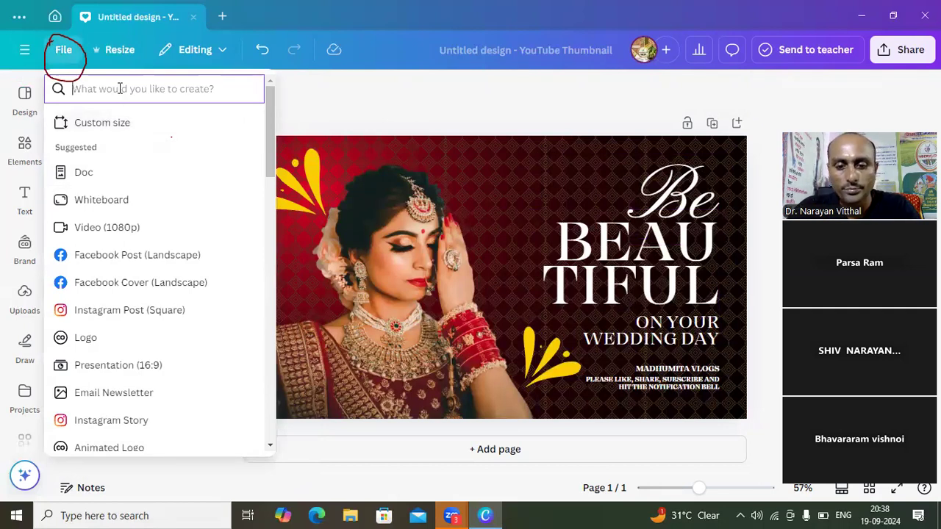
text(you)
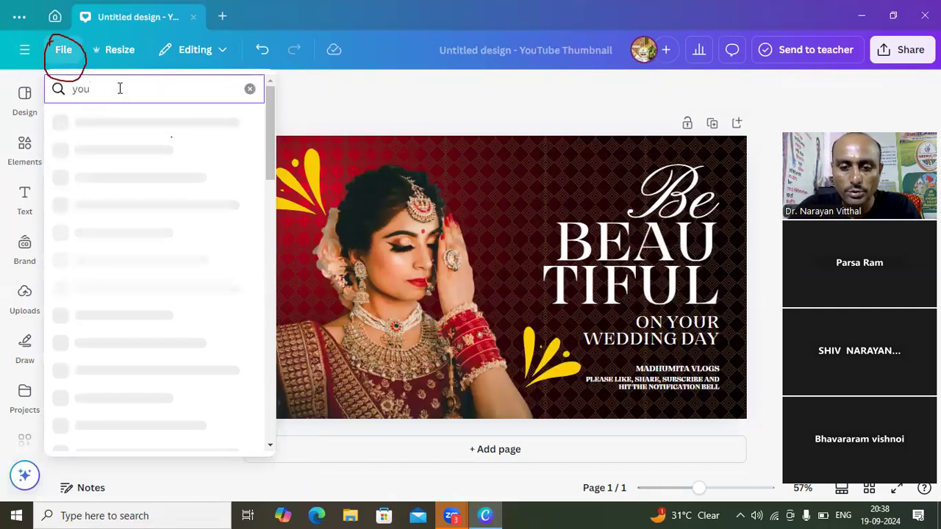
text(tube)
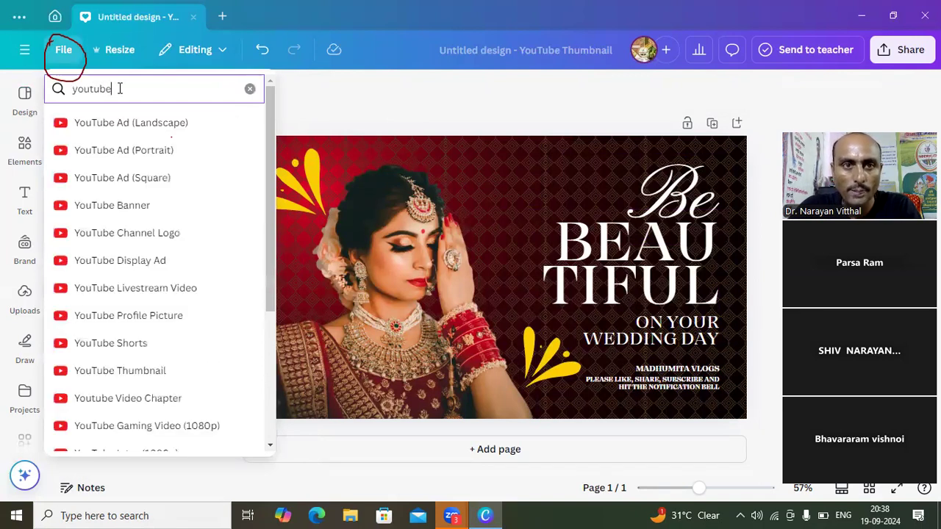
text( th)
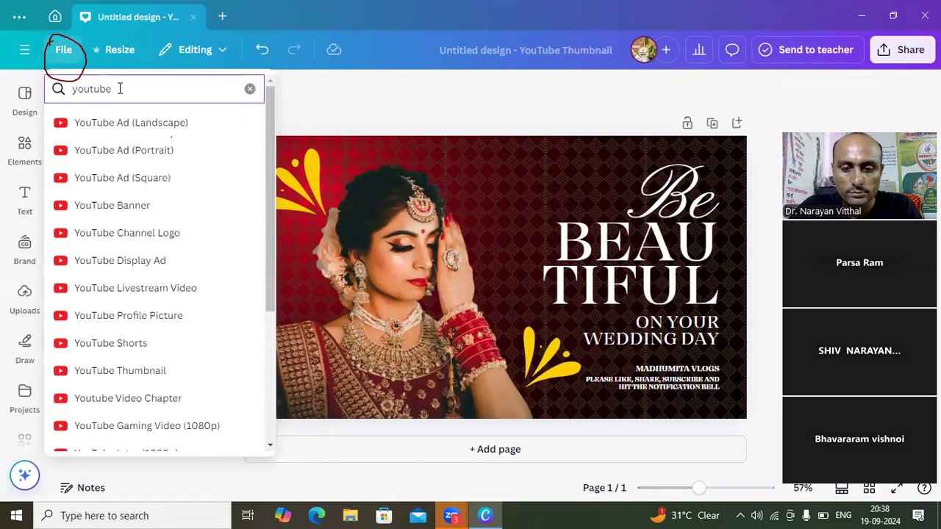
text(u)
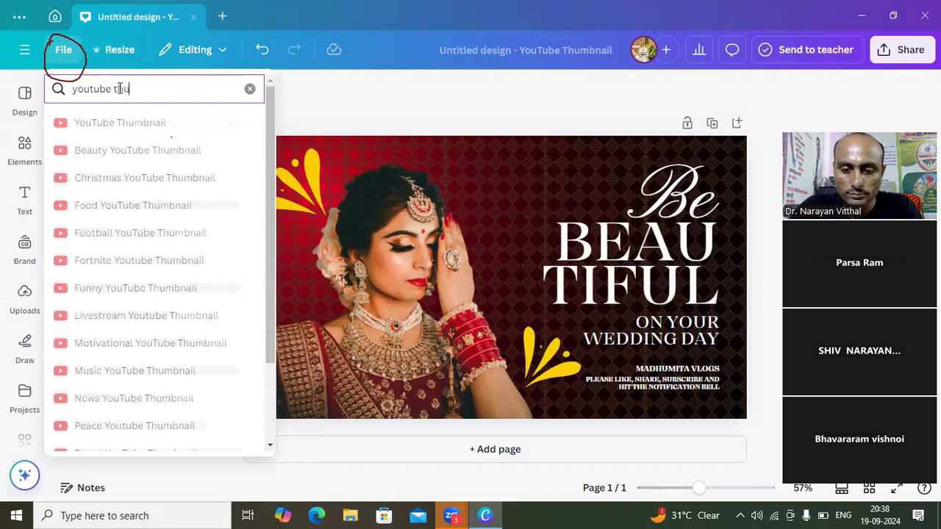
text(mbnail)
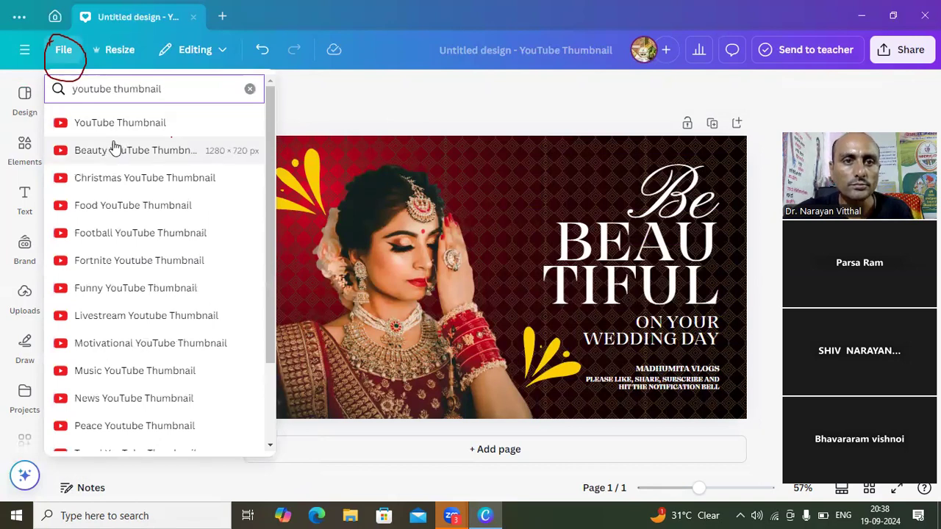
click(113, 213)
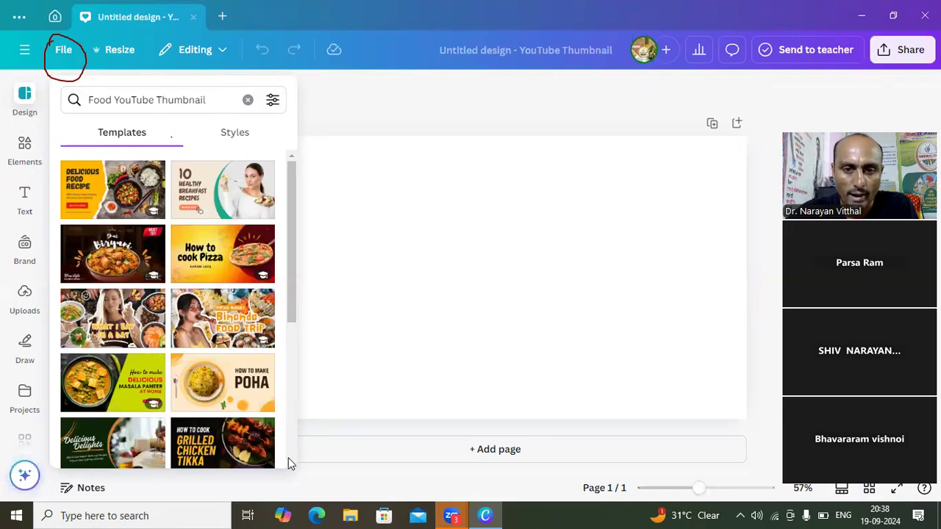
- Browse the food templates and apply the burgundy "How to cook delicious recipes" template to the blank page
scroll(291, 466, down, 3)
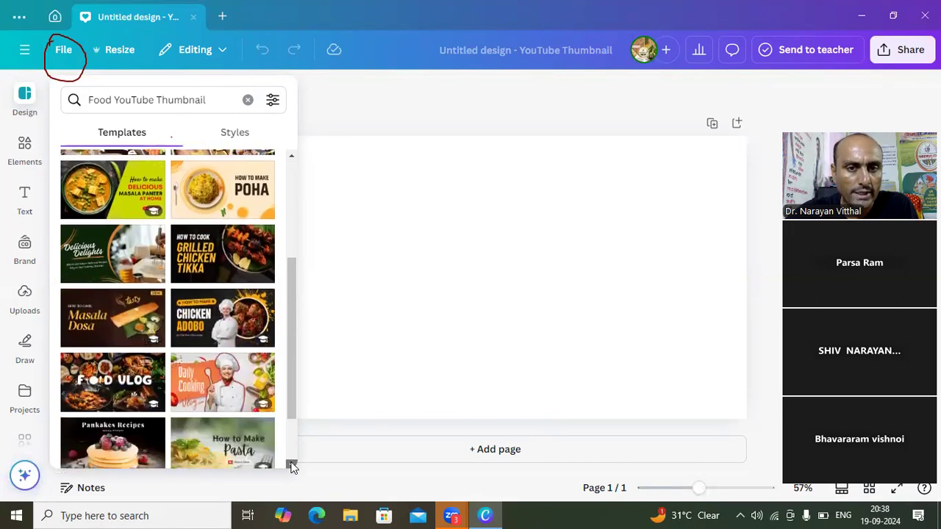
scroll(292, 465, down, 1)
scroll(292, 465, down, 1)
scroll(291, 466, down, 3)
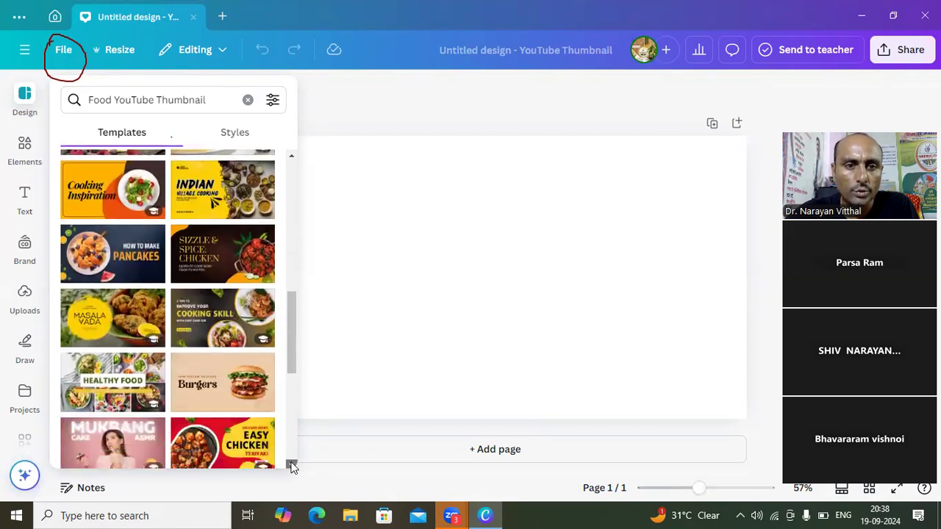
scroll(291, 465, down, 1)
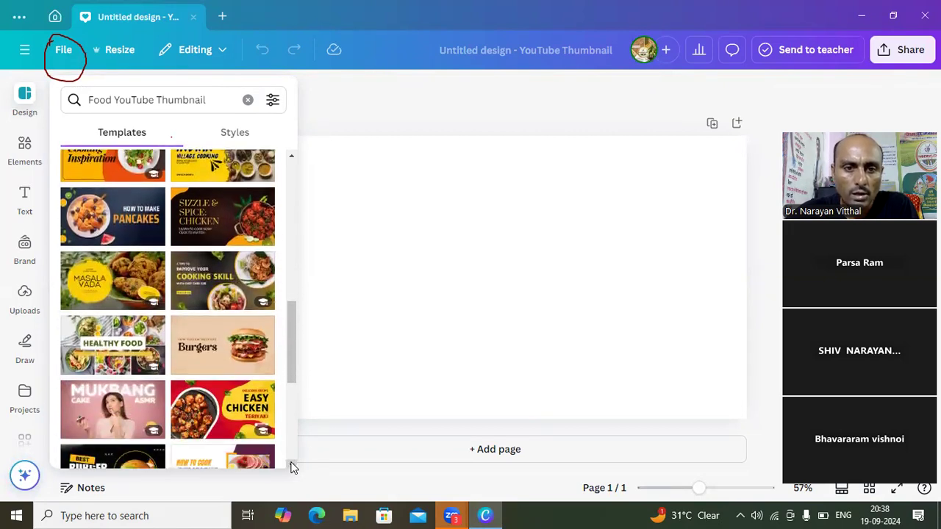
scroll(292, 466, down, 3)
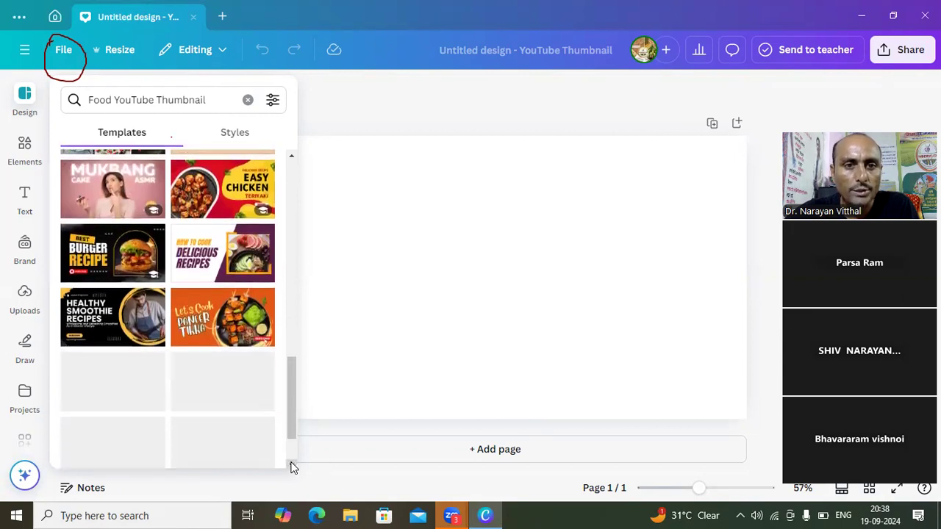
click(216, 255)
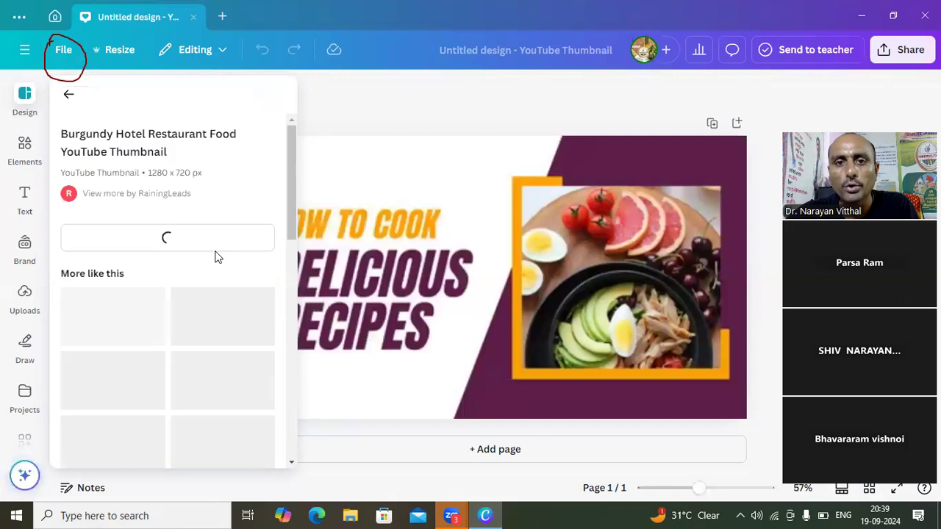
click(332, 102)
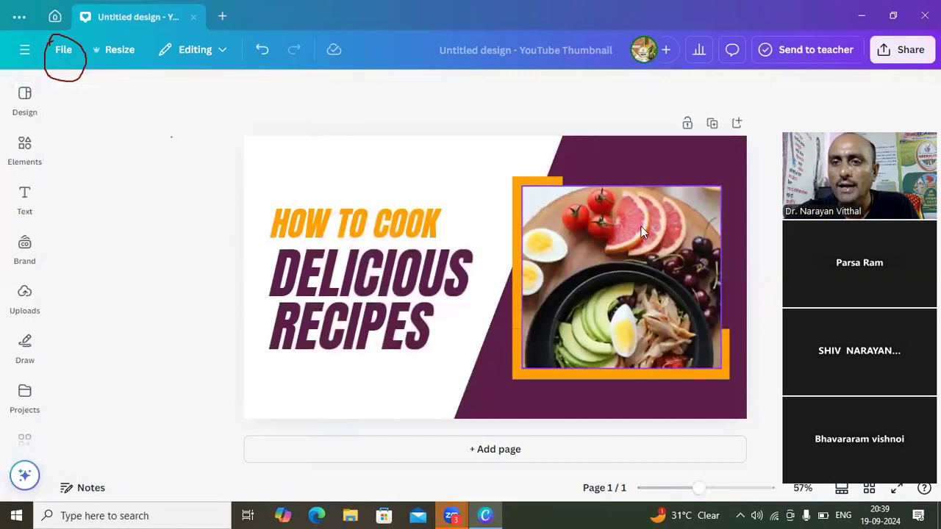
- Move the "DELICIOUS RECIPES" title slightly down and to the left, away from the "HOW TO COOK" line, and deselect it
click(411, 231)
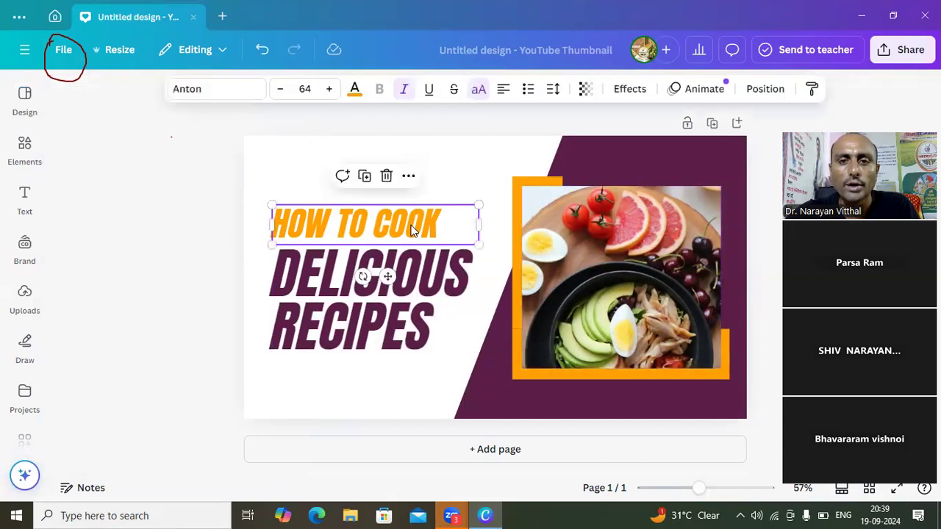
click(414, 268)
mouse_move(415, 318)
mouse_down()
mouse_move(415, 233)
mouse_move(430, 232)
mouse_move(406, 329)
mouse_up()
double_click(407, 329)
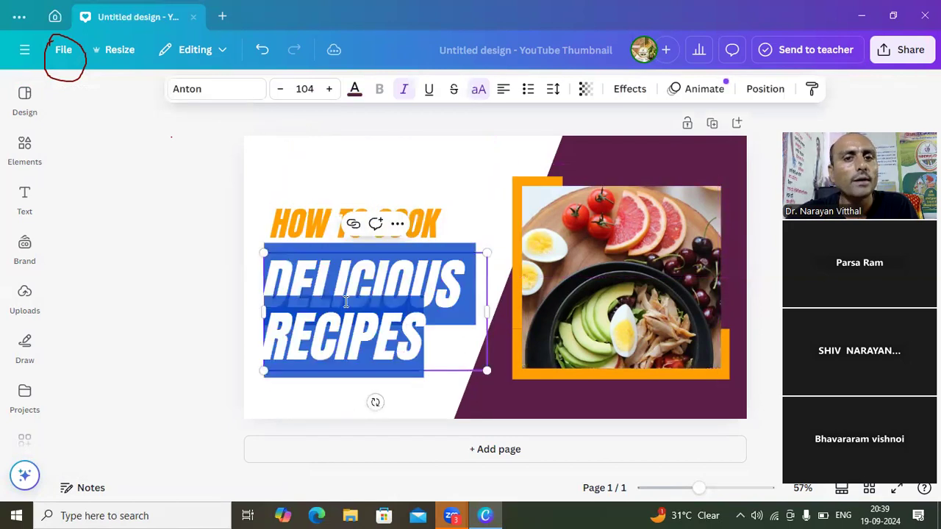
click(275, 176)
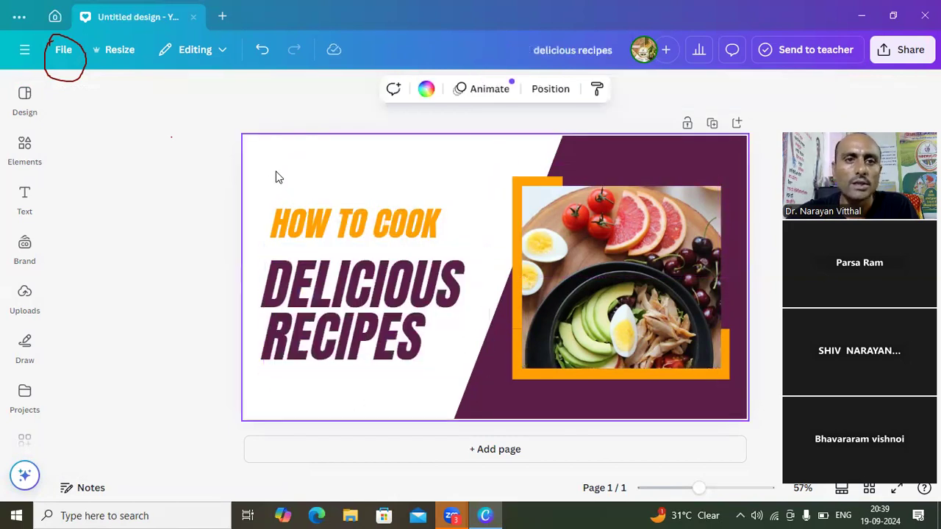
click(177, 186)
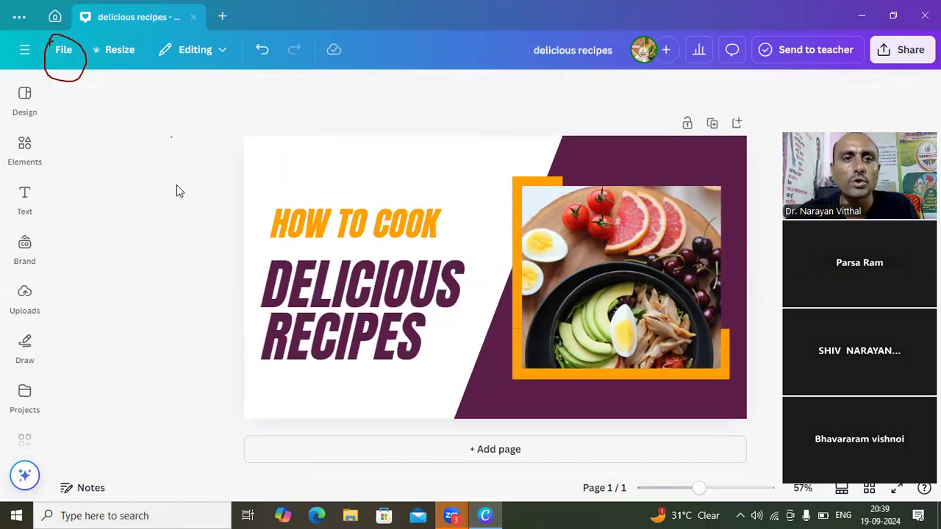
- Close the delicious recipes design and open the Projects page to view the recent designs
click(193, 17)
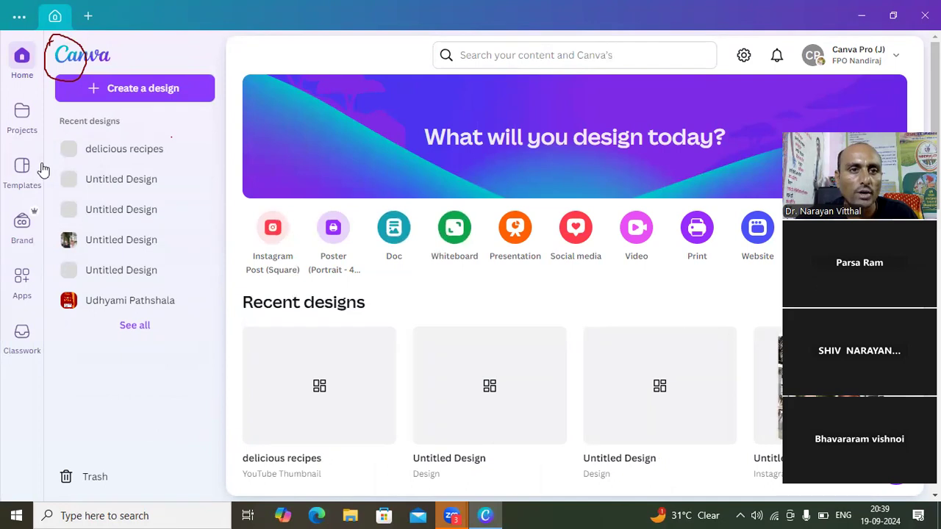
click(26, 127)
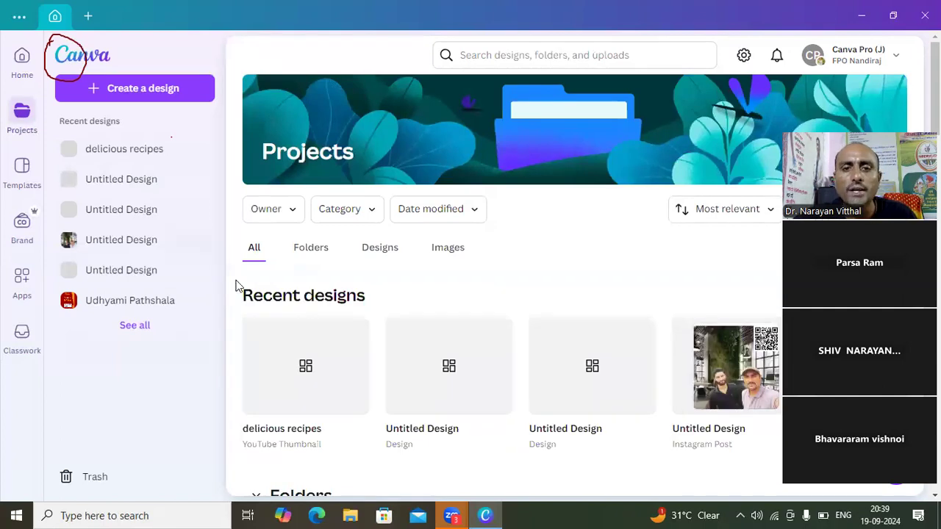
mouse_move(306, 358)
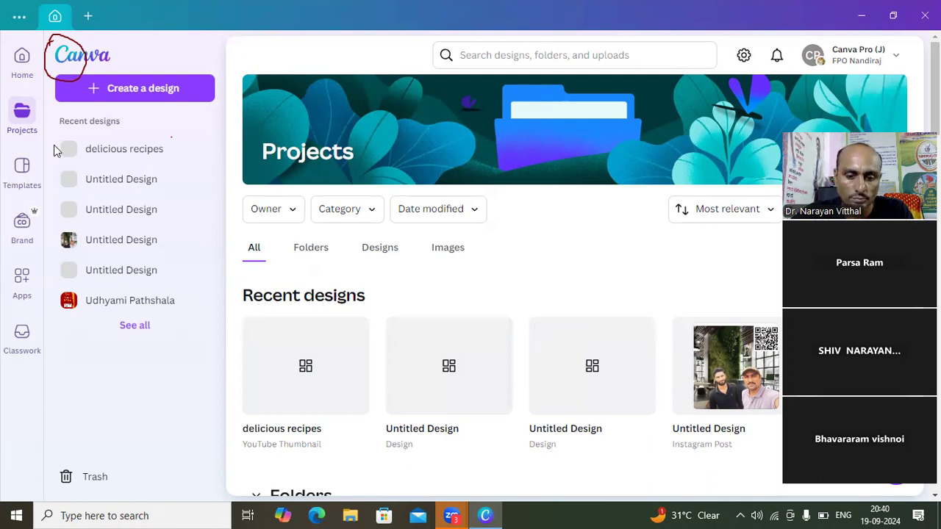
- Erase the hand-drawn red circle annotation from the screen and go back to the Projects page
click(67, 60)
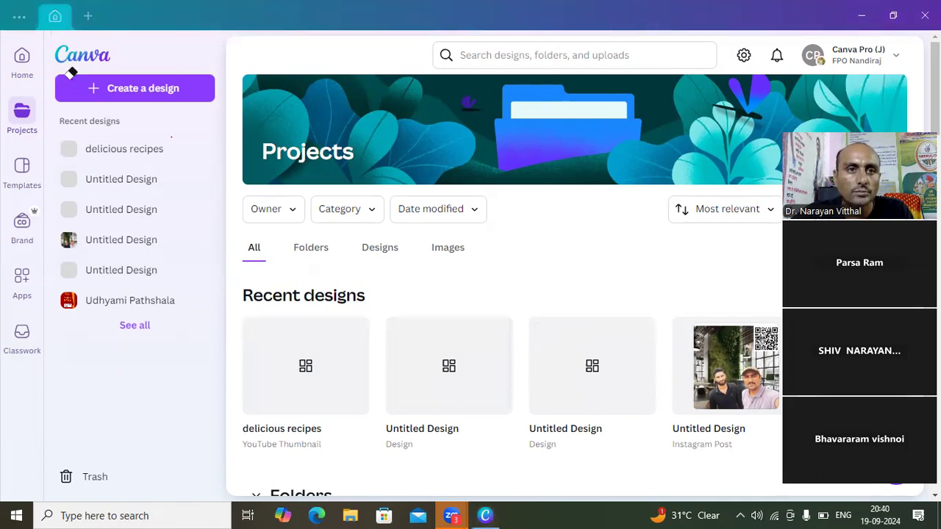
click(70, 363)
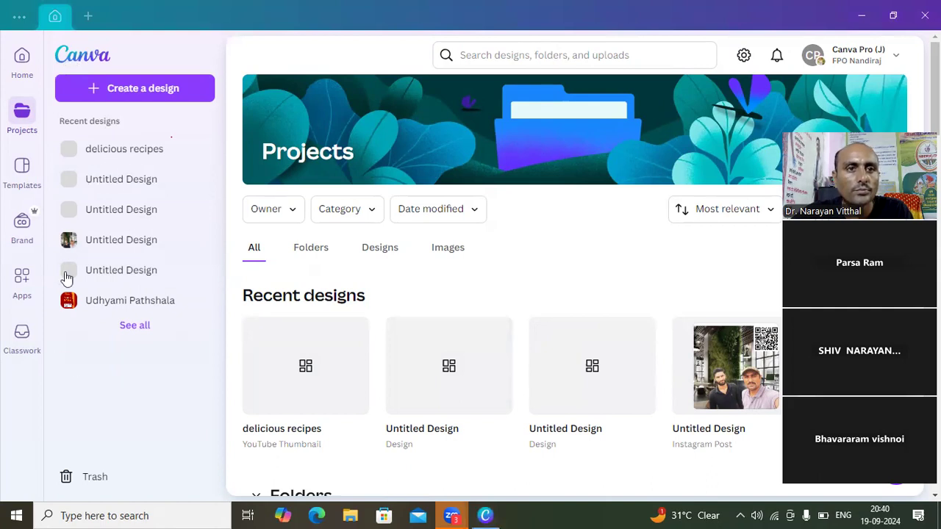
click(22, 128)
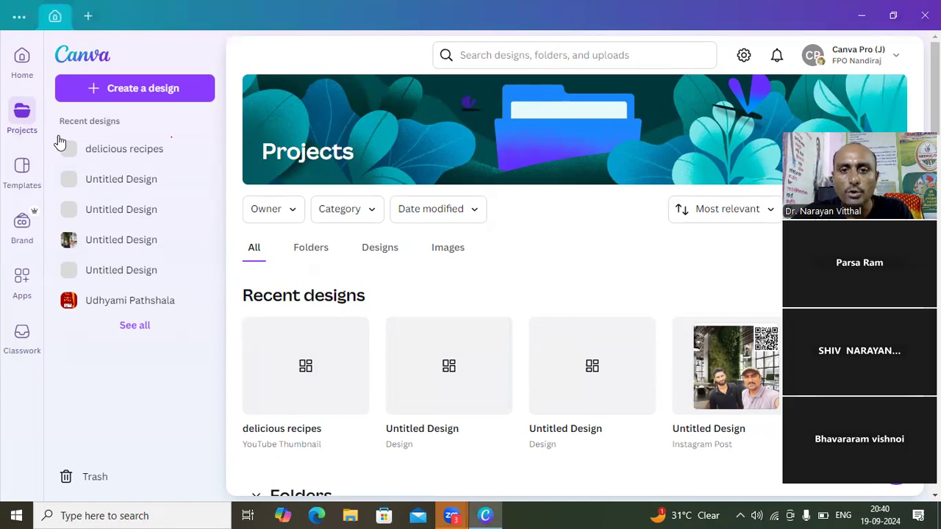
- Open the recent Instagram Post design with the QR code and the photo of two men in the full editor
click(724, 381)
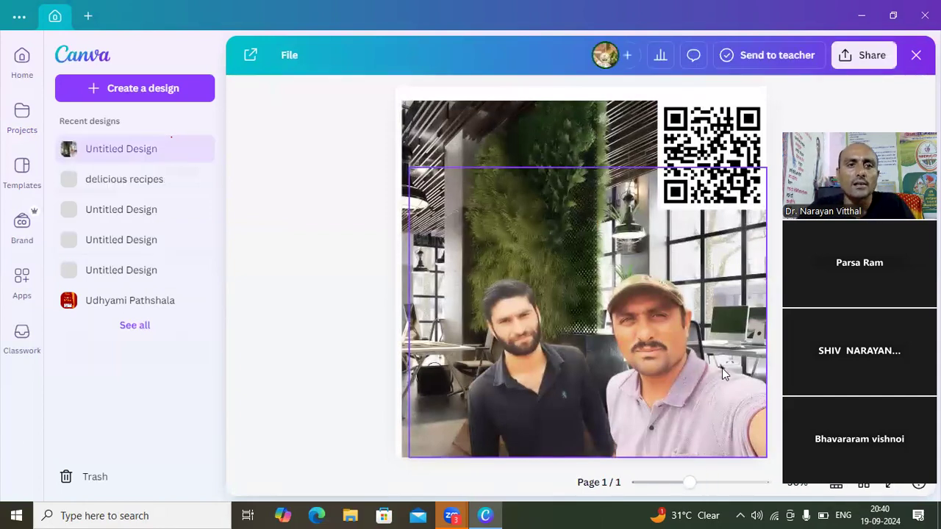
click(566, 292)
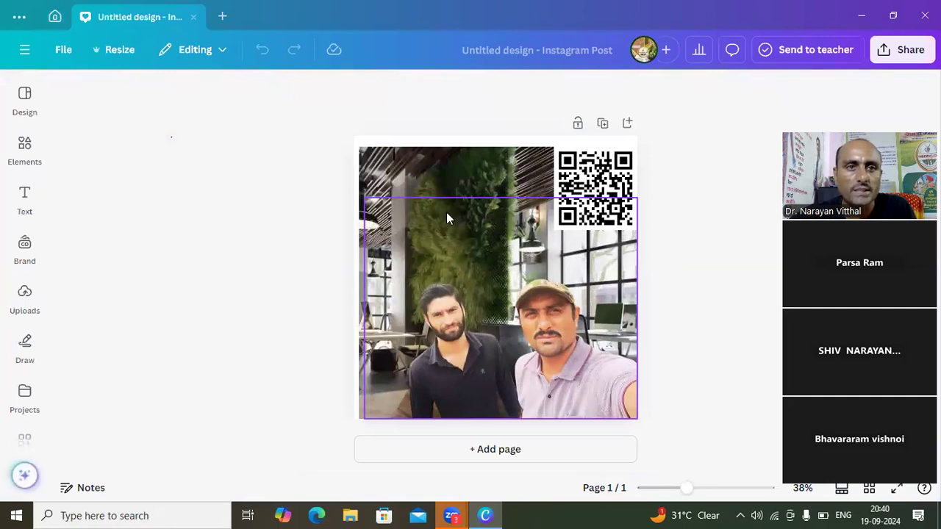
- Examine the file import option, look through the files in the Downloads folder, and cancel without importing anything
click(64, 50)
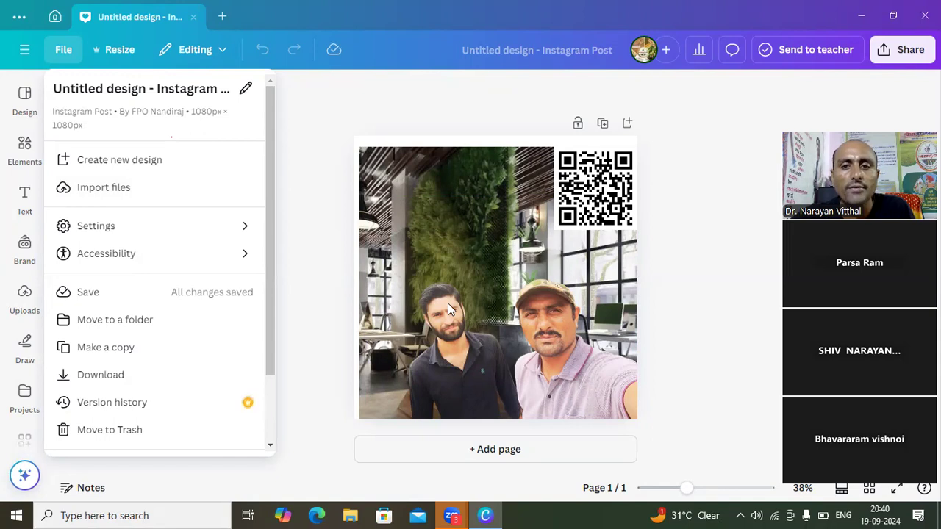
click(89, 192)
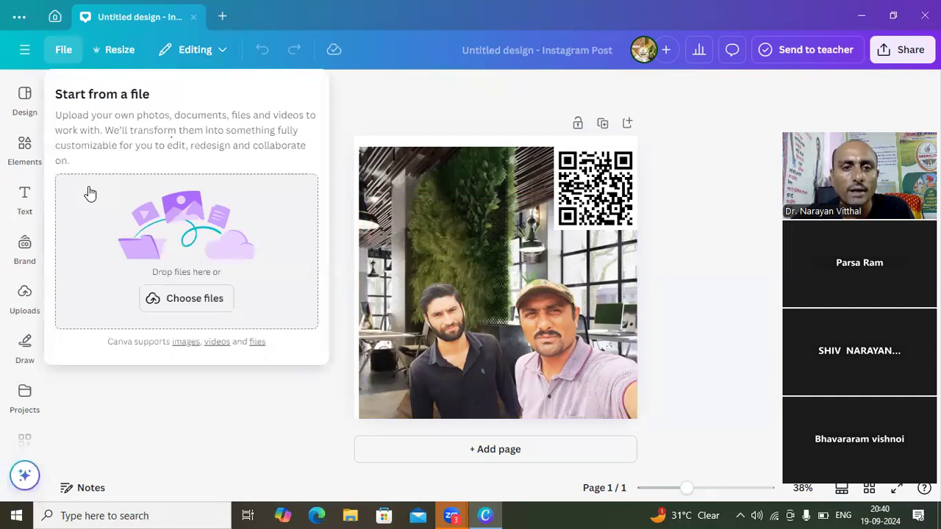
click(183, 294)
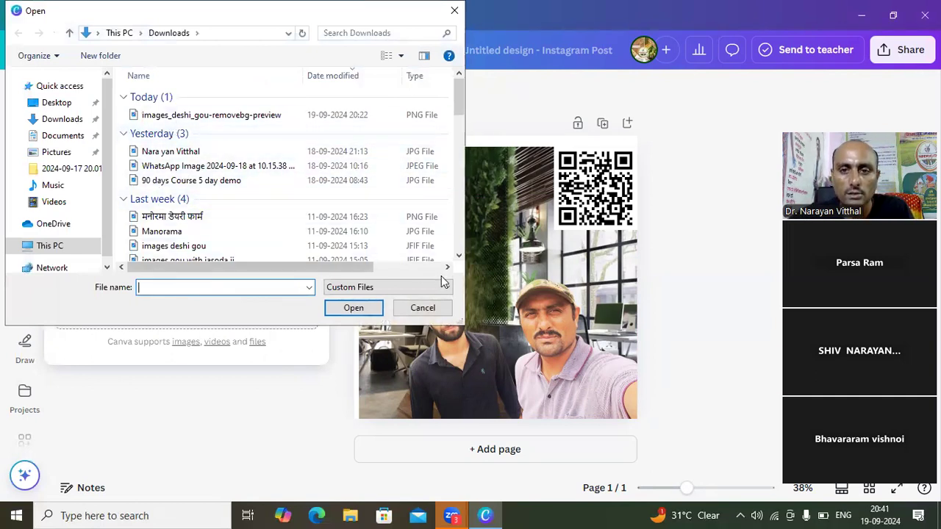
drag(459, 257, 461, 258)
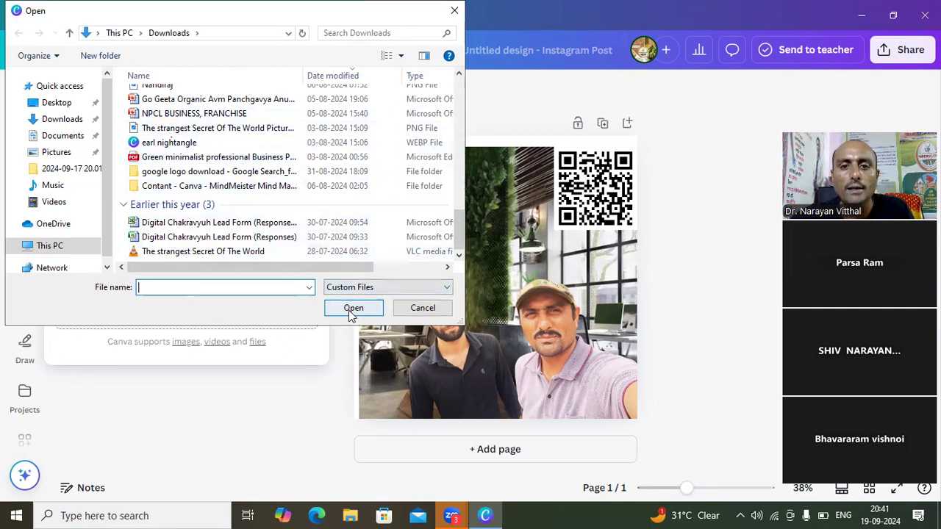
click(422, 308)
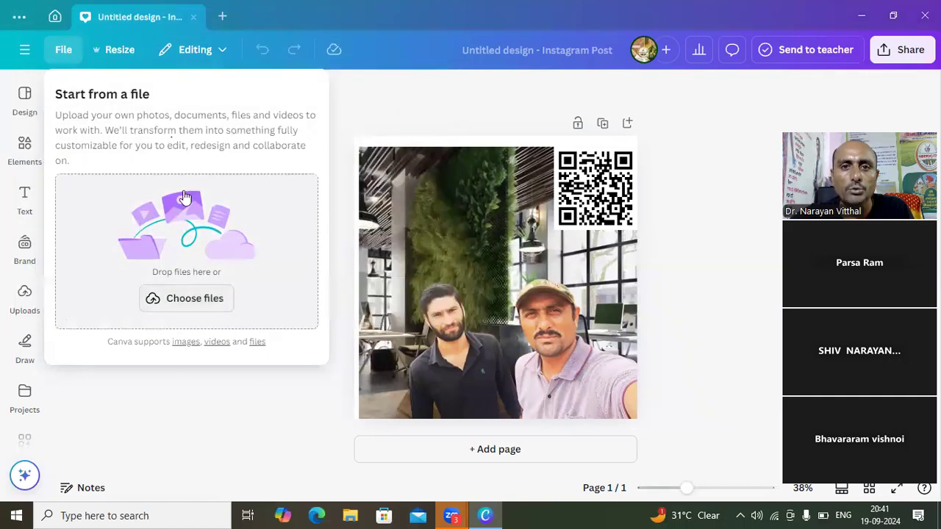
key(Escape)
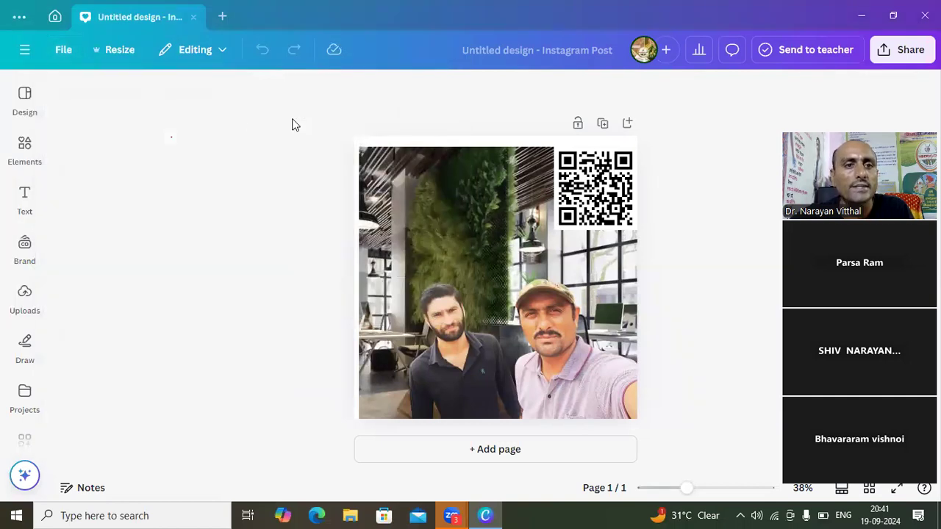
- Show the rulers and guides around the Instagram Post design and deselect the photo
click(29, 151)
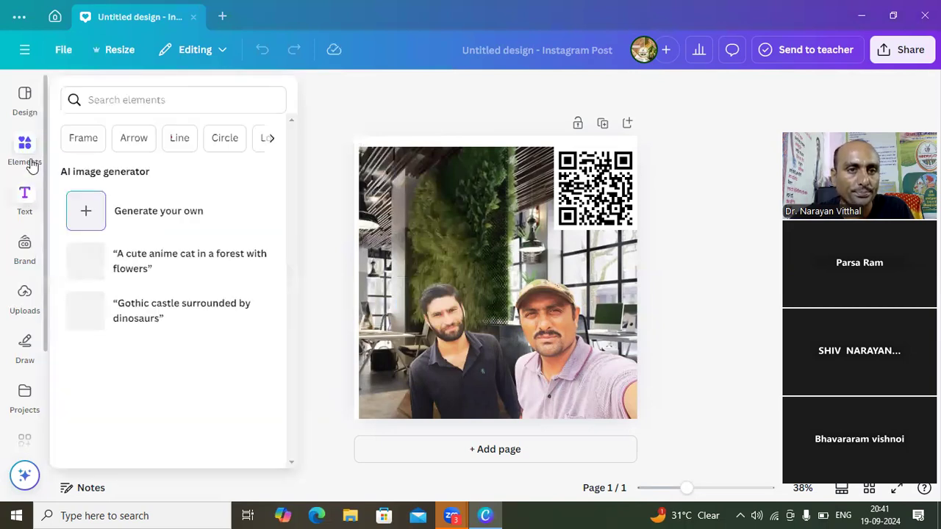
click(25, 197)
click(439, 242)
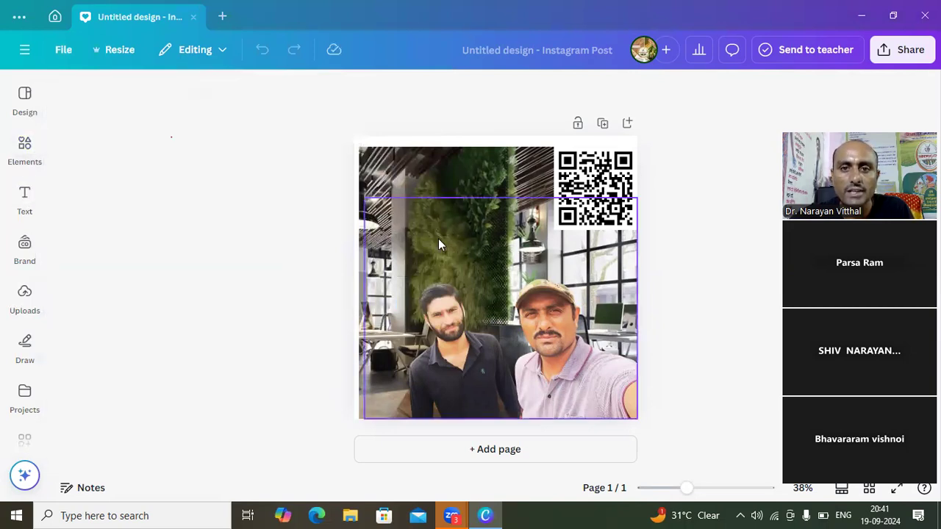
click(64, 52)
click(97, 228)
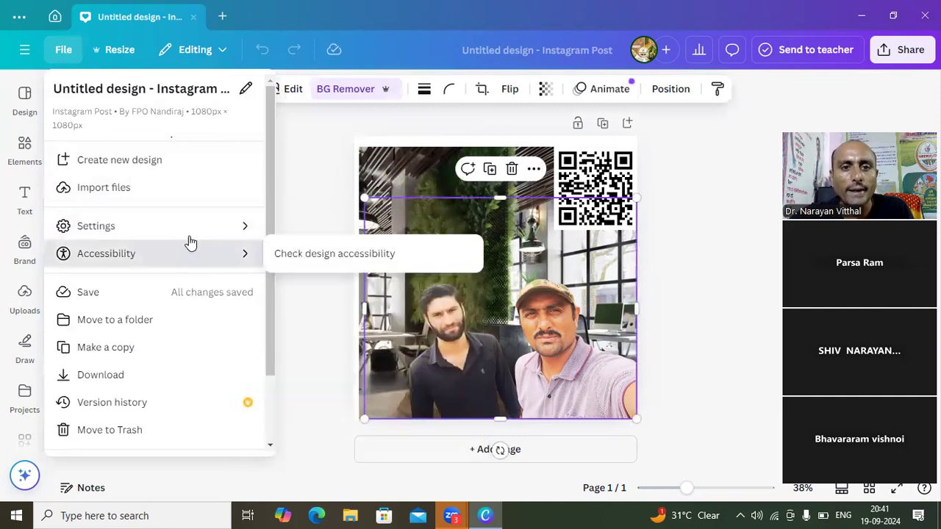
mouse_move(187, 233)
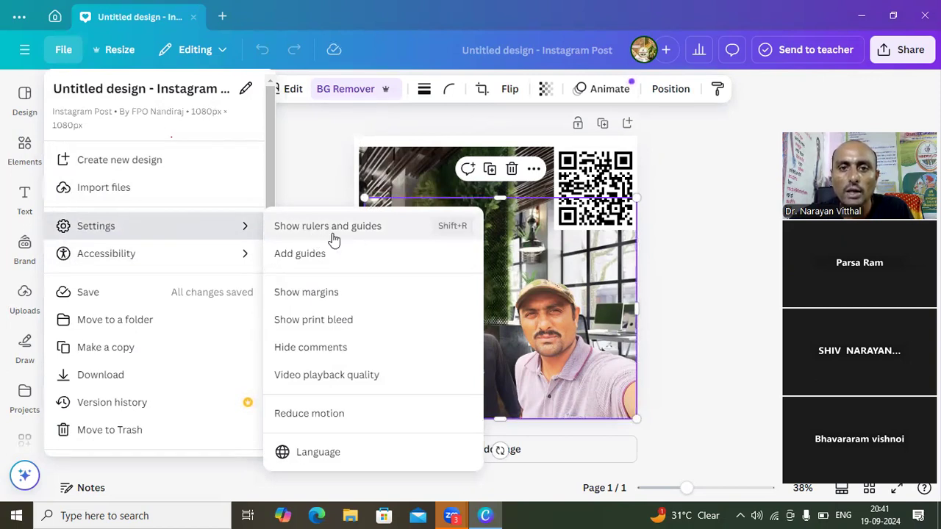
click(379, 237)
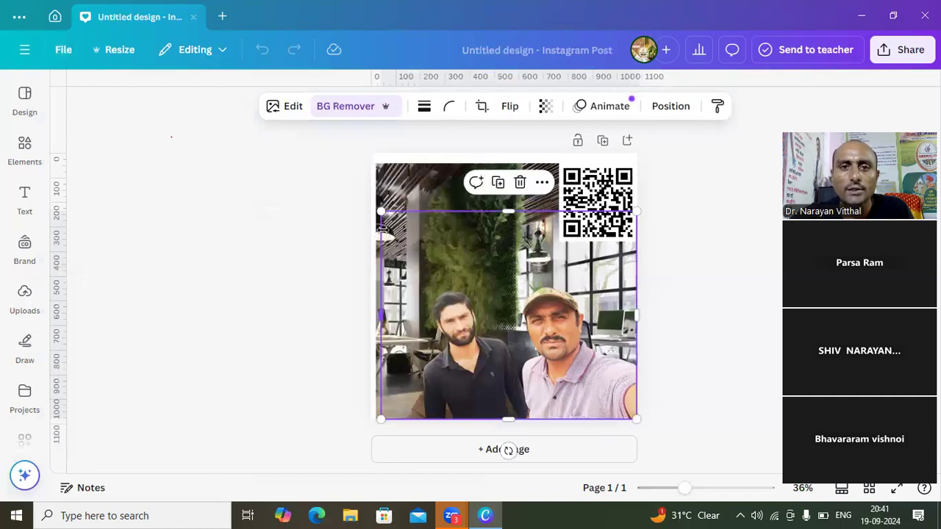
click(317, 258)
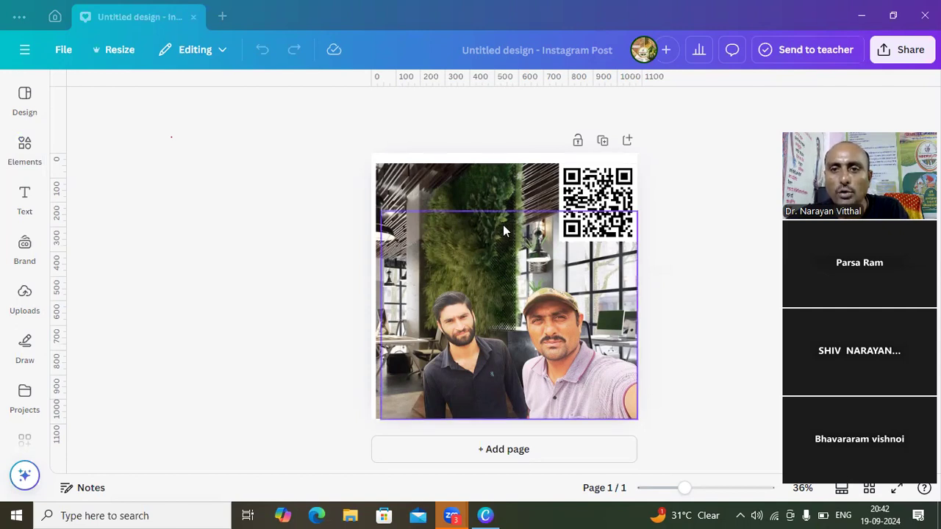
- Move the cut-out photo of the two men up and to the right, and add a horizontal guide at 108 px
drag(503, 230, 541, 199)
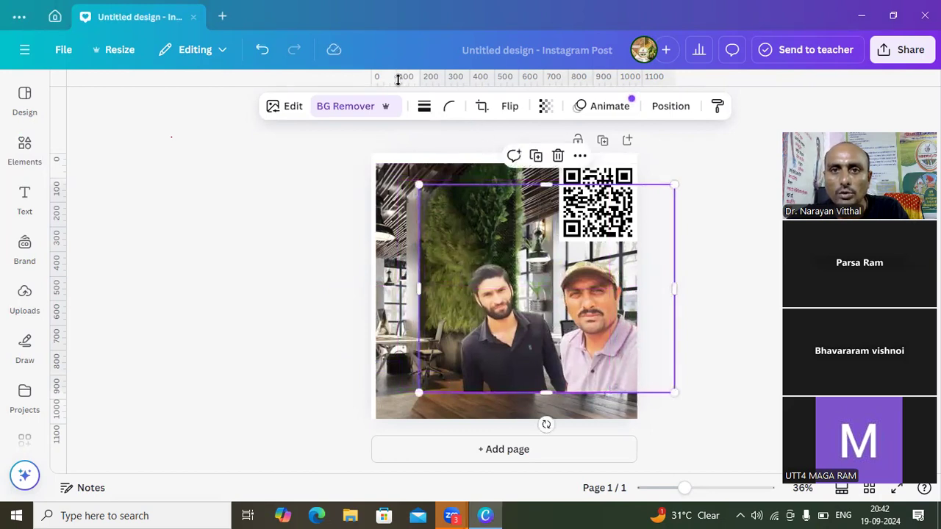
drag(397, 79, 418, 180)
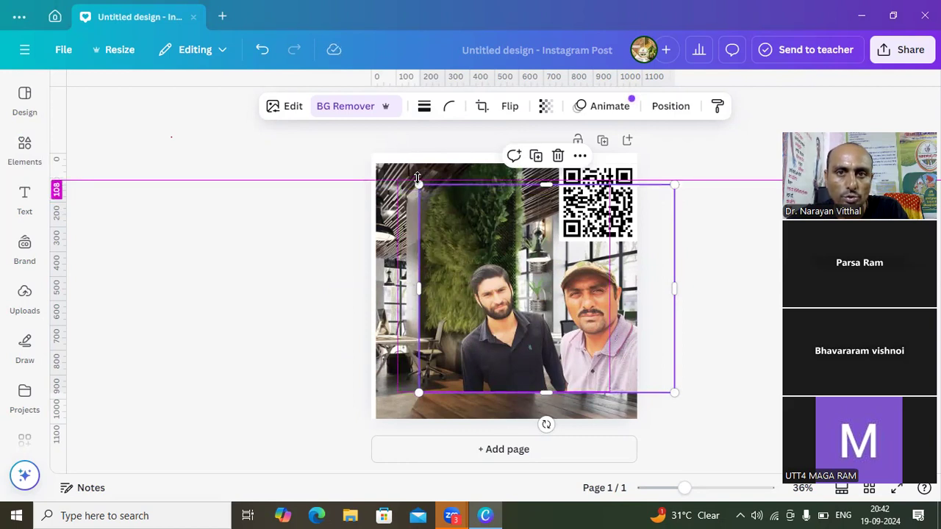
drag(416, 178, 416, 178)
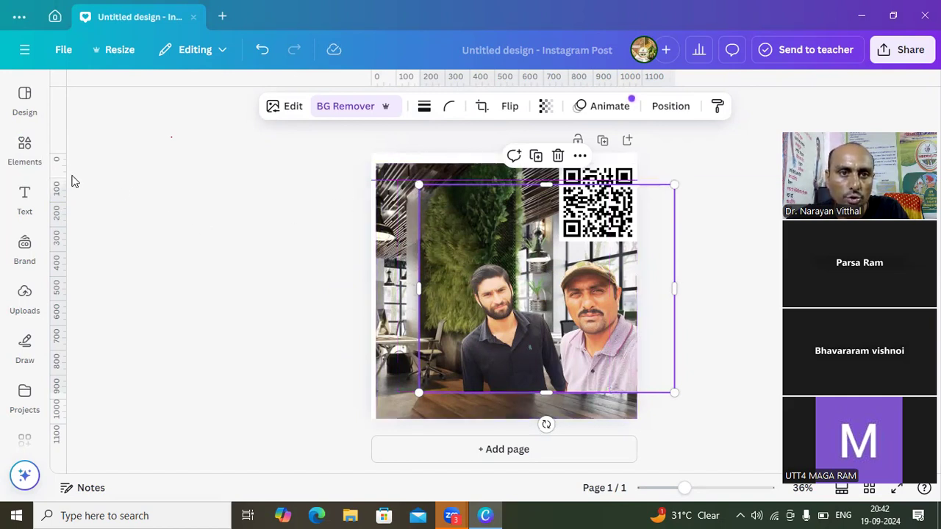
click(120, 184)
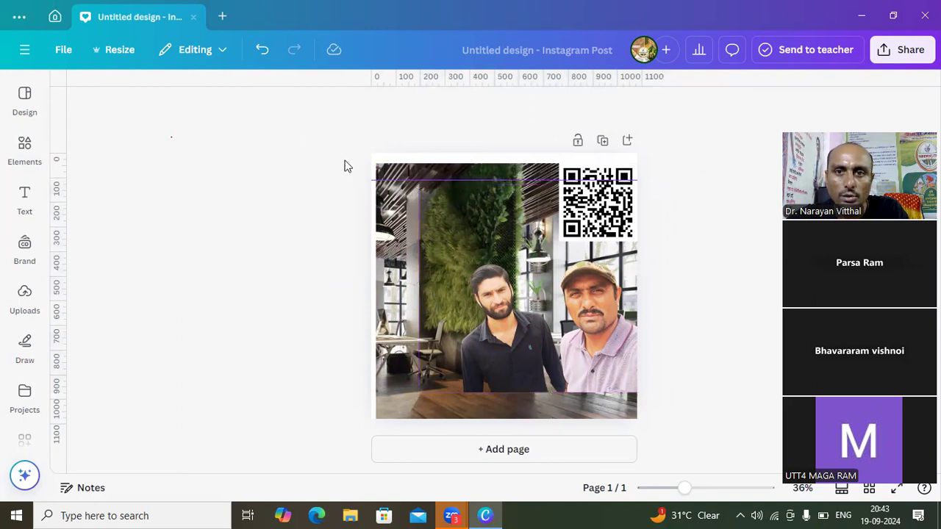
- Reposition the horizontal guide to 201 px on the vertical ruler
drag(393, 180, 63, 179)
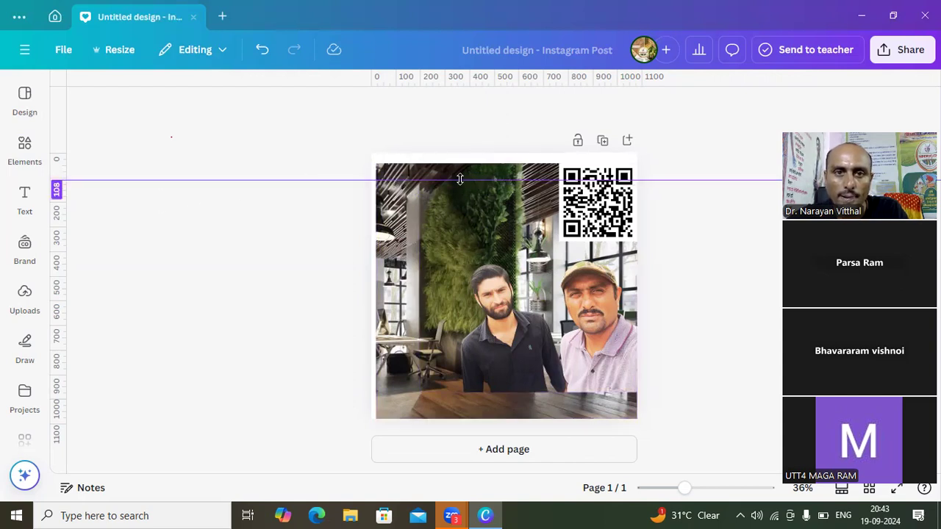
drag(453, 179, 453, 175)
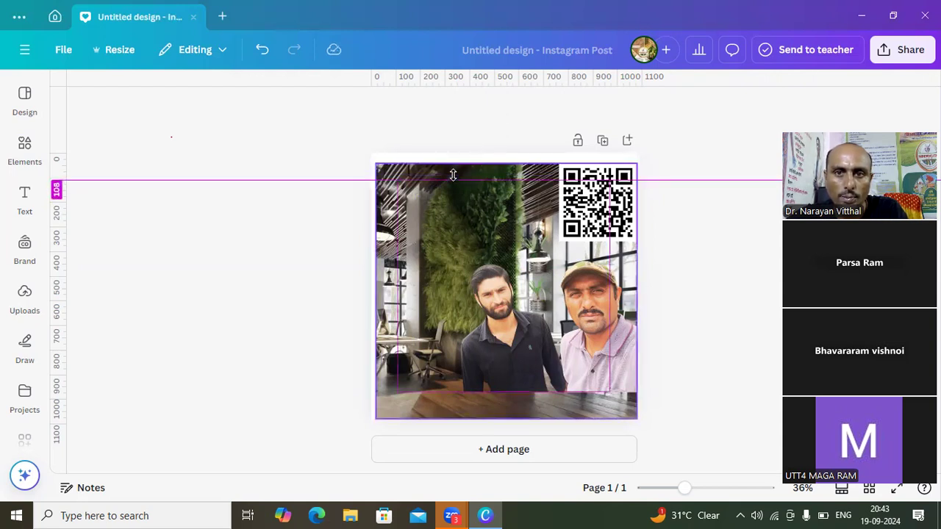
drag(453, 175, 455, 199)
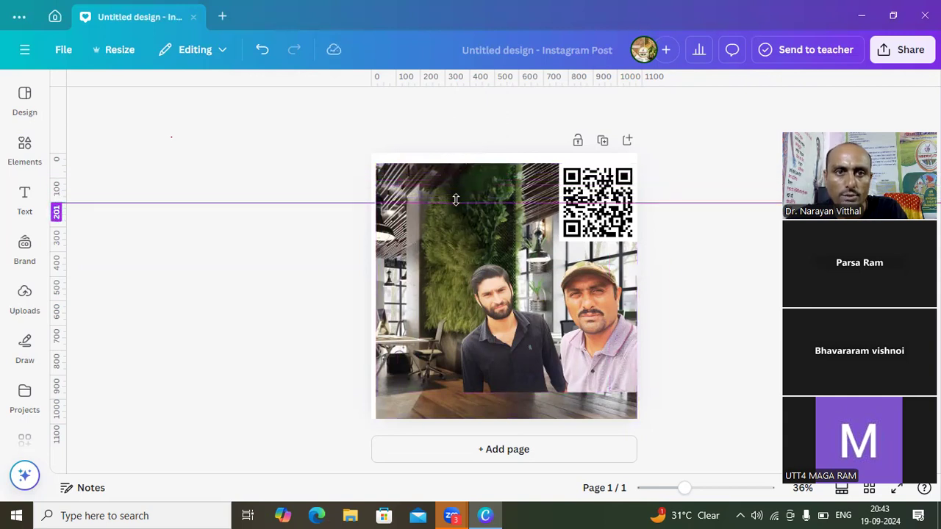
click(372, 243)
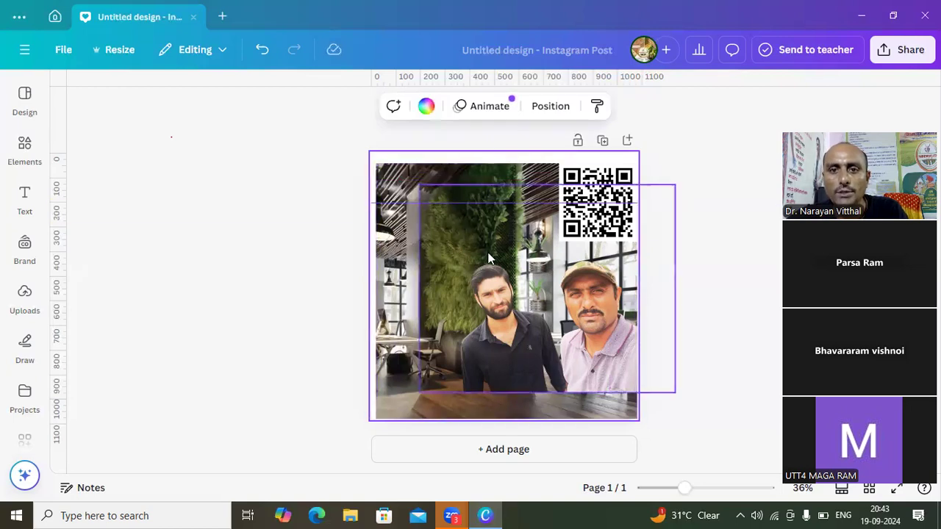
- Crop the office background's top edge down to the horizontal guide and move the QR code to the image's upper-left corner
click(519, 176)
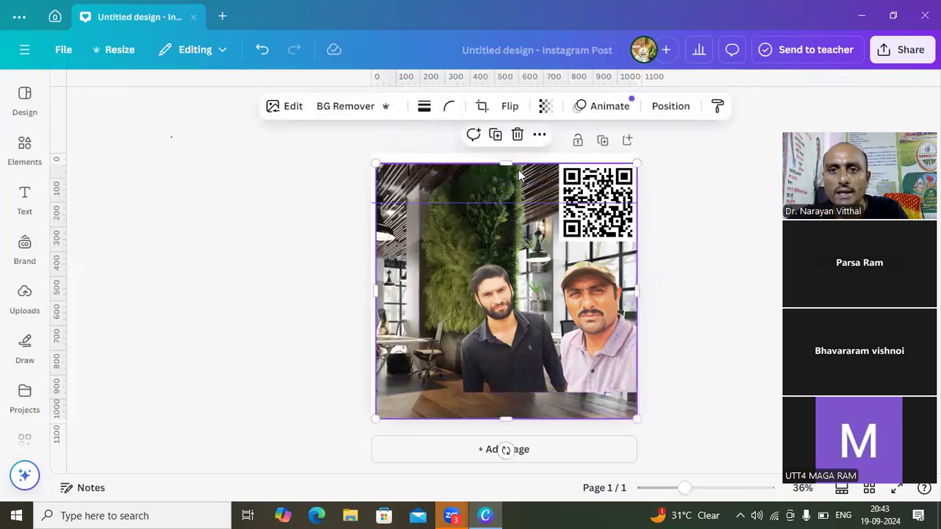
drag(506, 163, 506, 200)
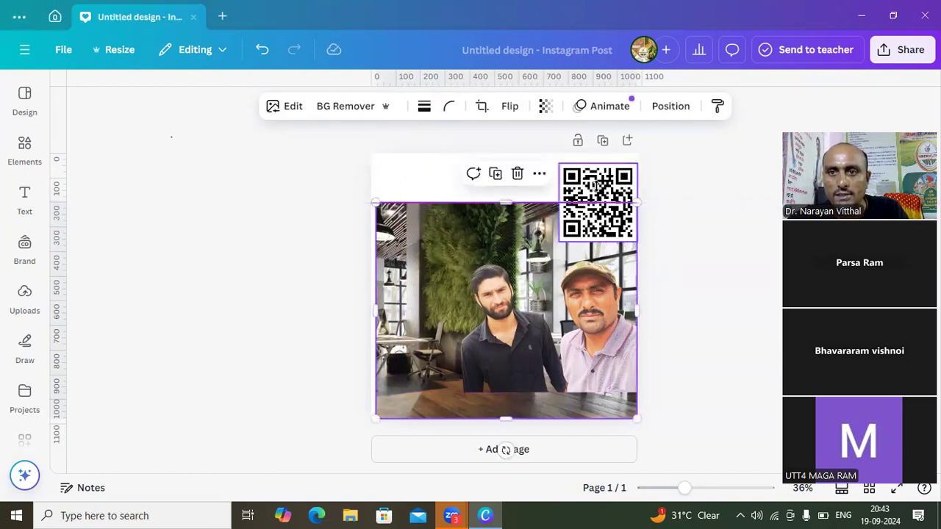
drag(595, 182, 415, 230)
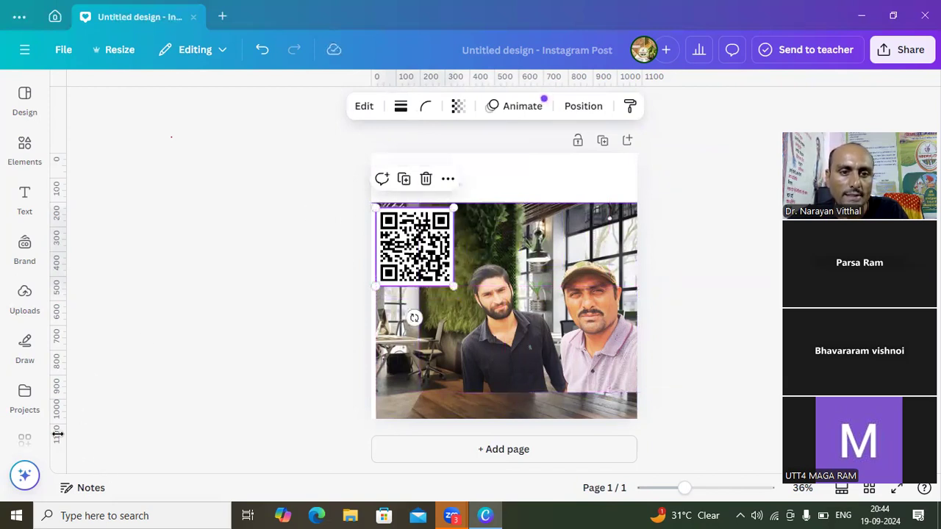
- Add a vertical guide at 194 px on the horizontal ruler
drag(80, 441, 126, 409)
mouse_move(31, 441)
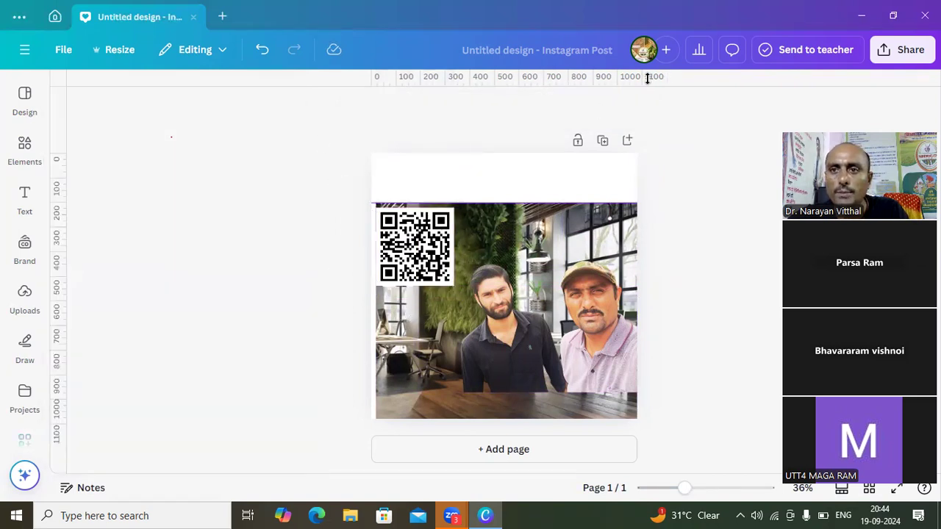
mouse_move(643, 78)
mouse_down()
mouse_move(642, 103)
mouse_move(644, 77)
mouse_up()
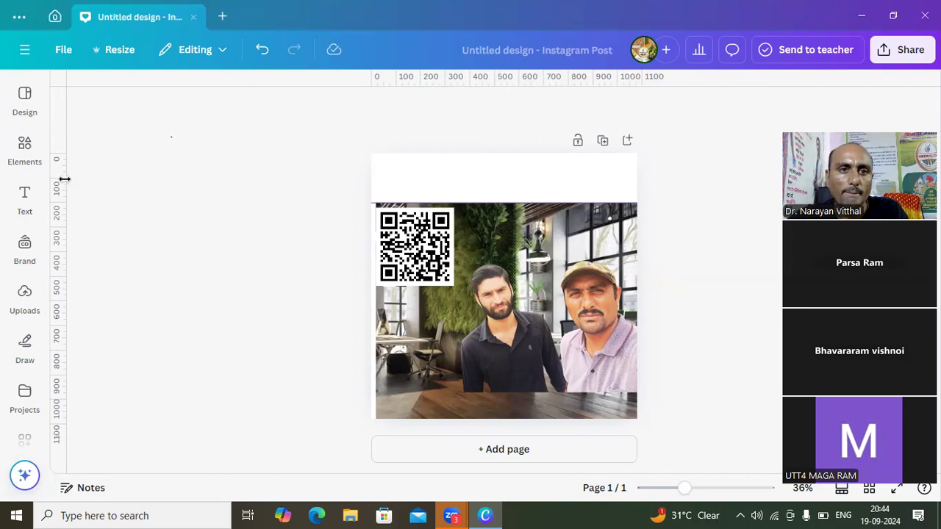
drag(60, 182, 417, 216)
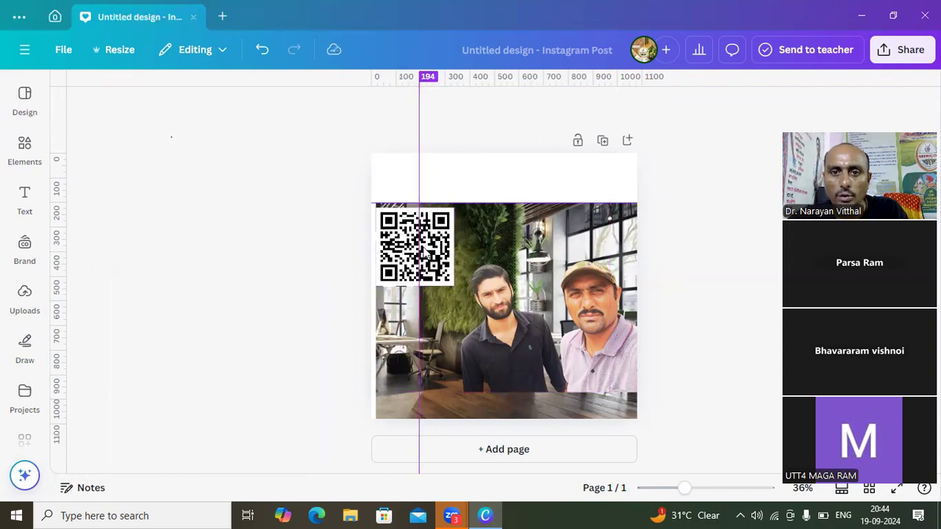
- Crop the office background's left edge to the vertical guide and move the QR code right, just inside both guides
click(405, 333)
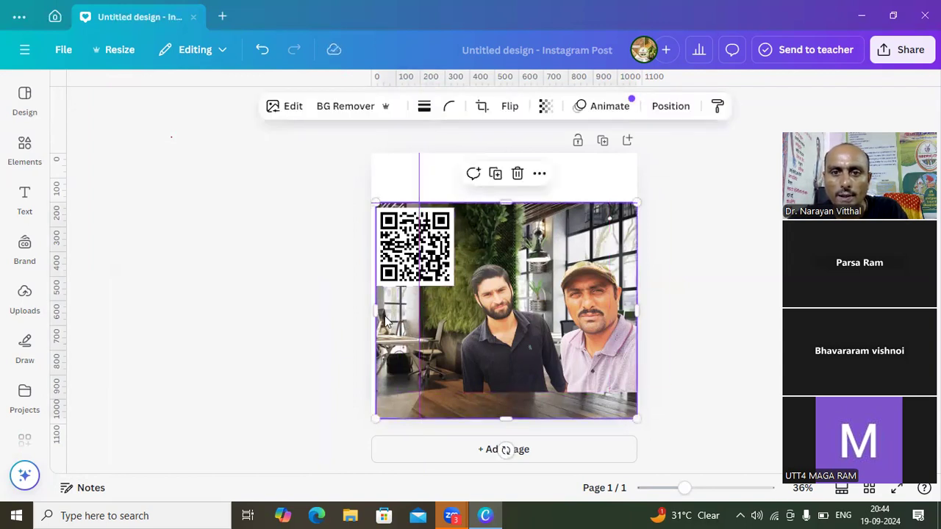
drag(376, 311, 420, 314)
click(403, 319)
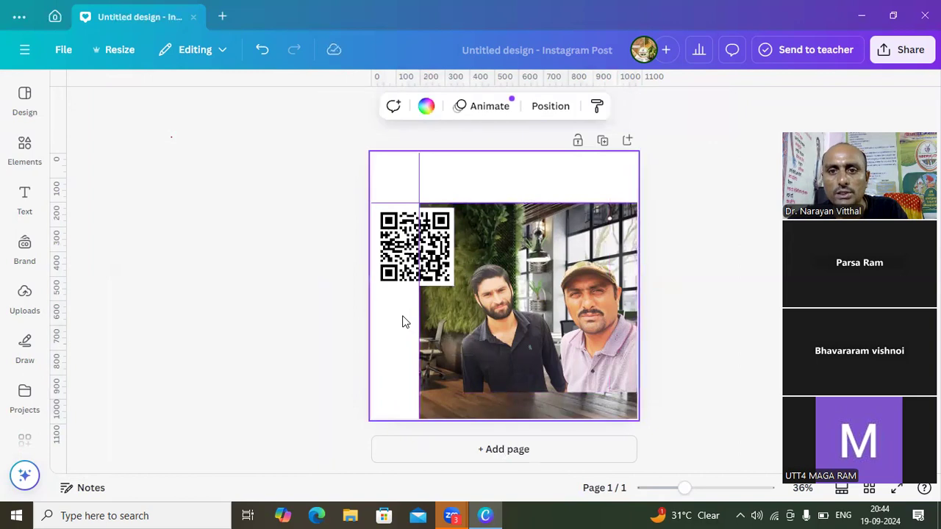
drag(397, 233, 447, 236)
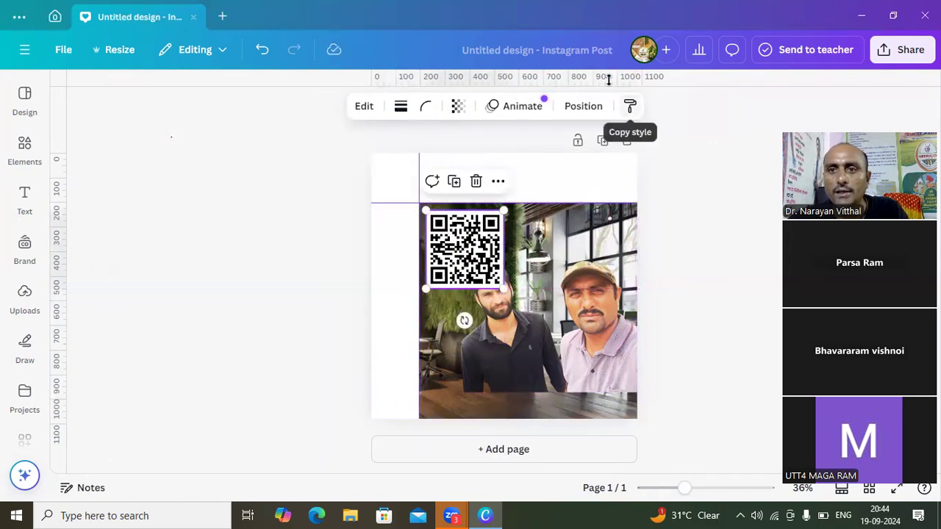
mouse_move(616, 76)
mouse_down()
mouse_move(618, 107)
mouse_move(615, 78)
mouse_up()
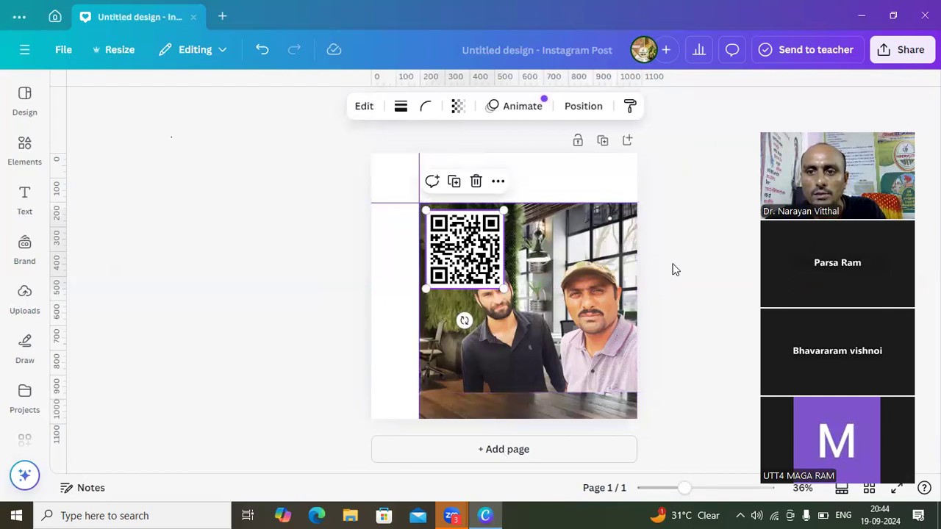
click(583, 171)
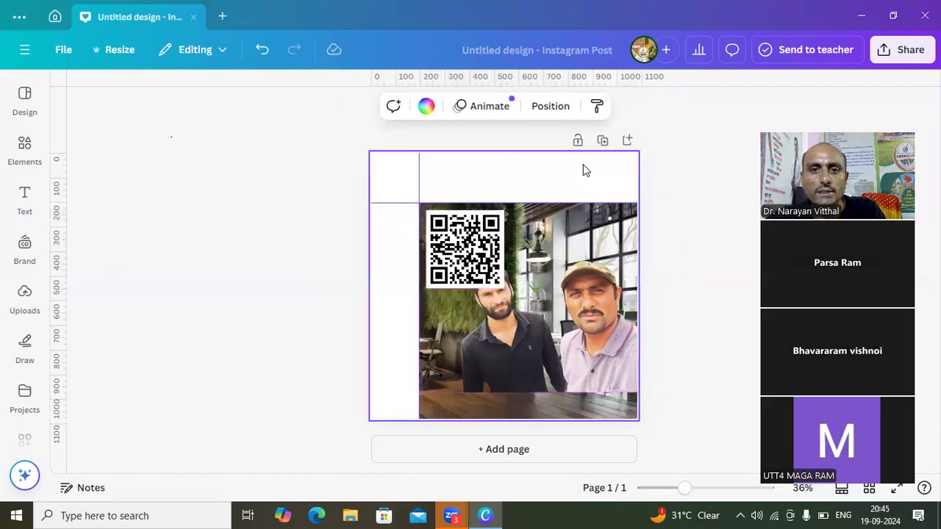
click(247, 206)
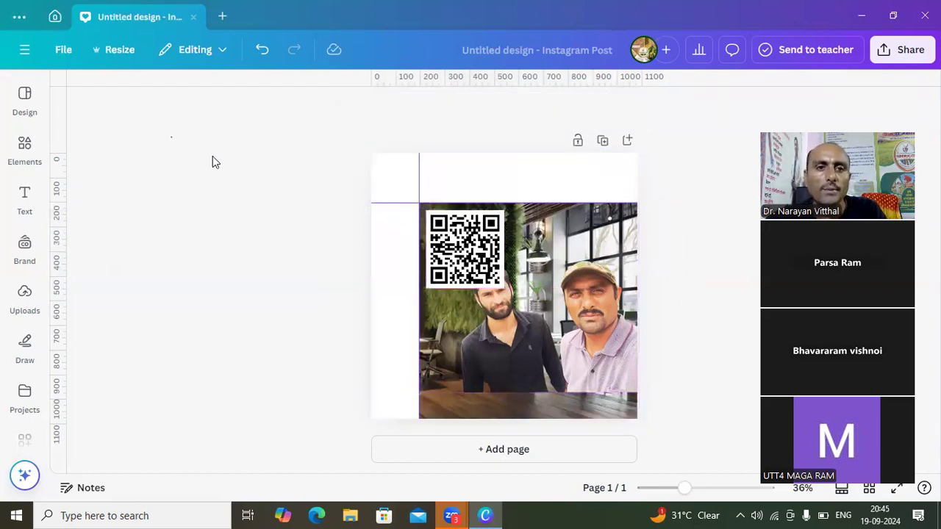
click(25, 199)
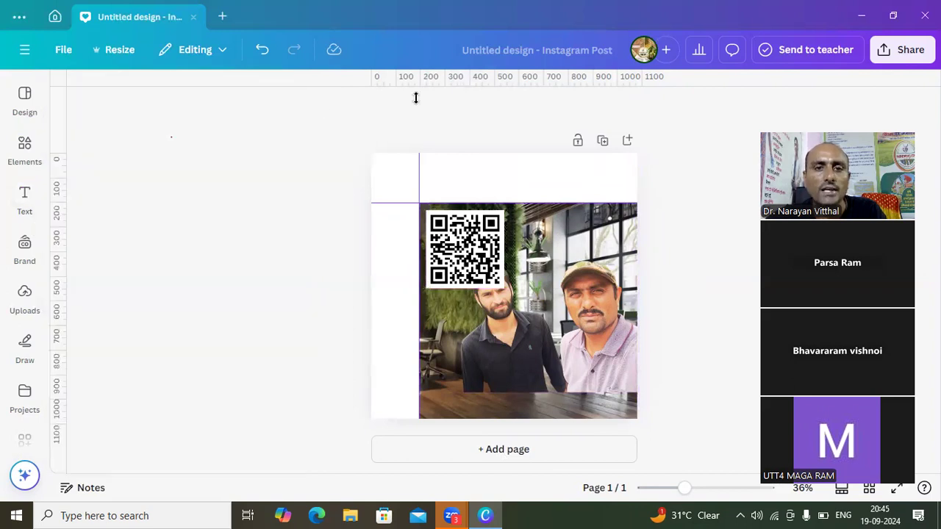
- Toggle the design's rulers and guides off, on again, and finally off
click(63, 53)
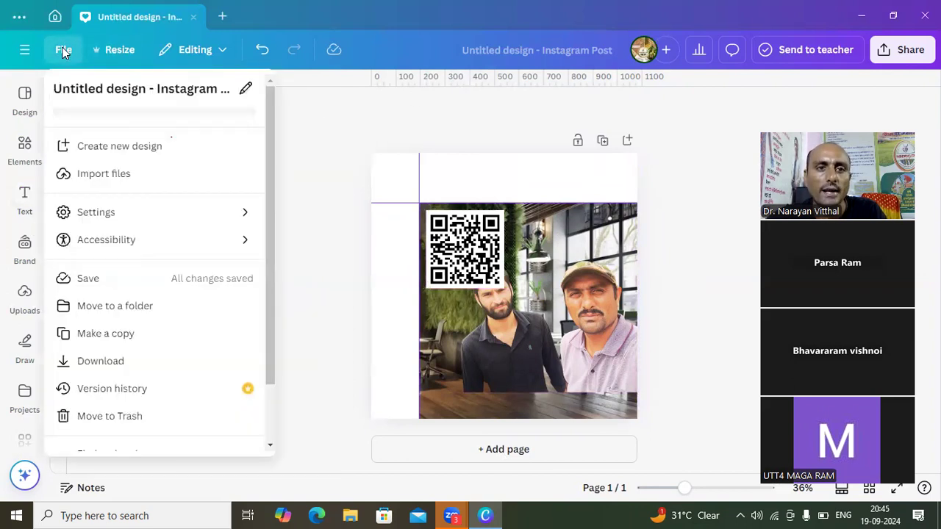
mouse_move(129, 225)
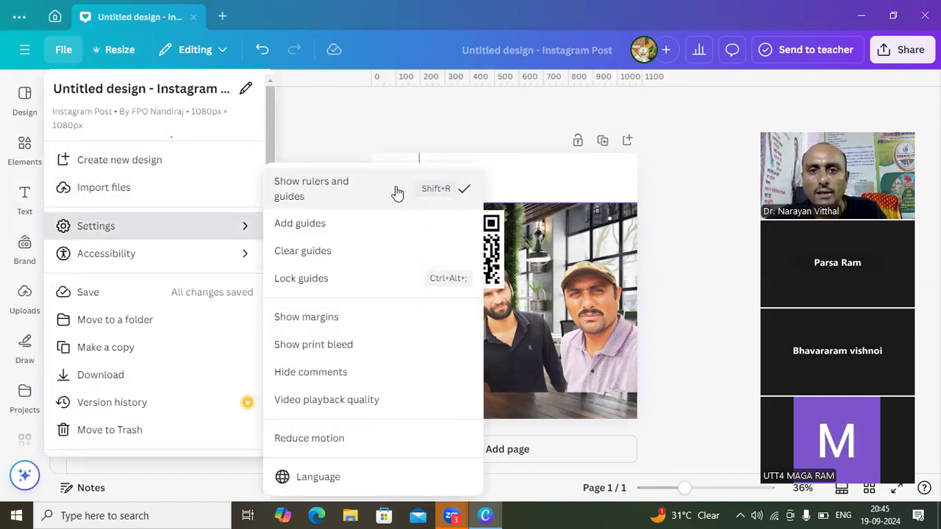
click(463, 193)
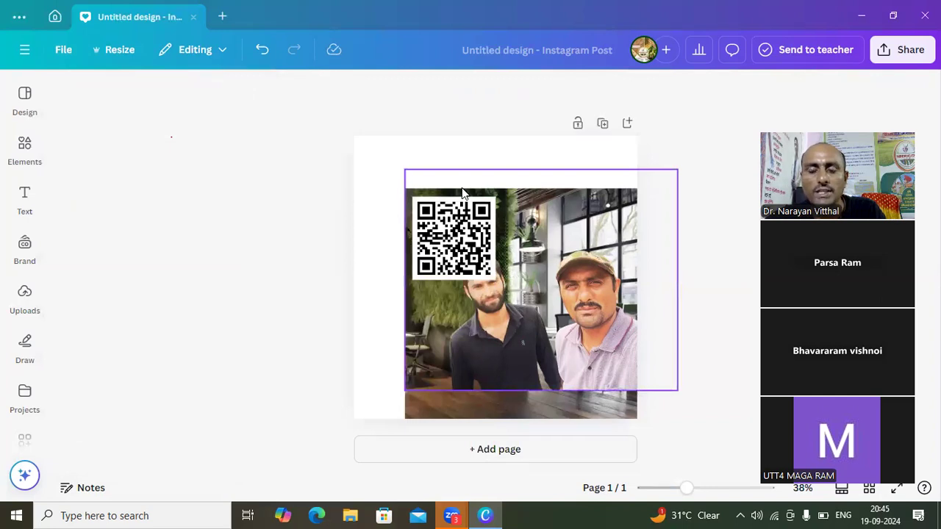
click(65, 50)
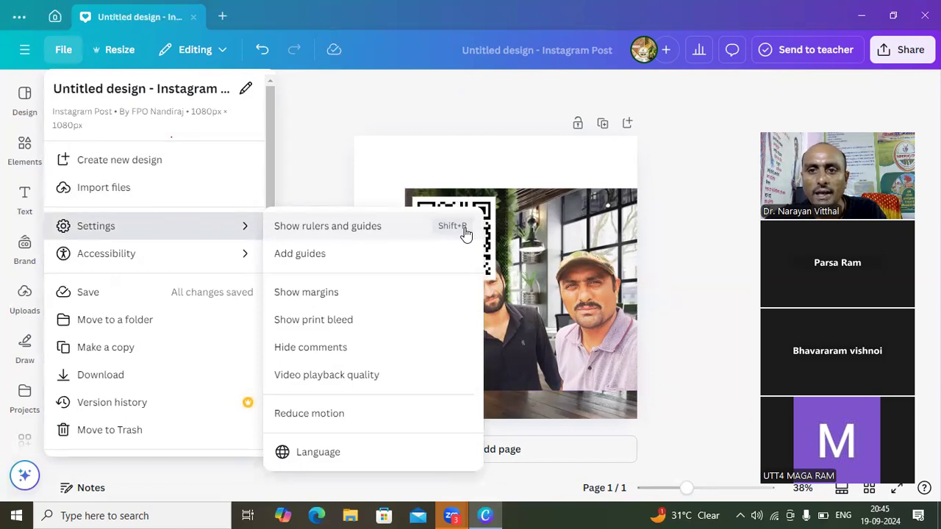
click(464, 234)
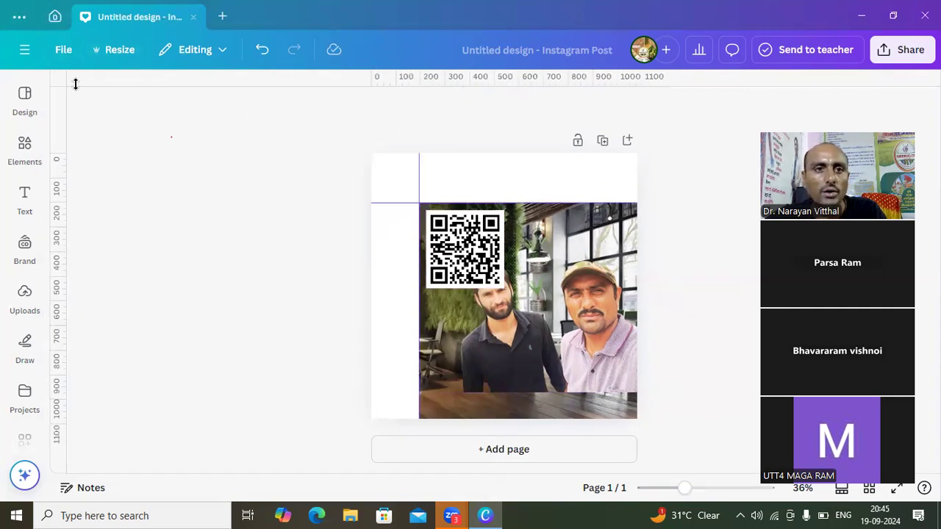
click(67, 53)
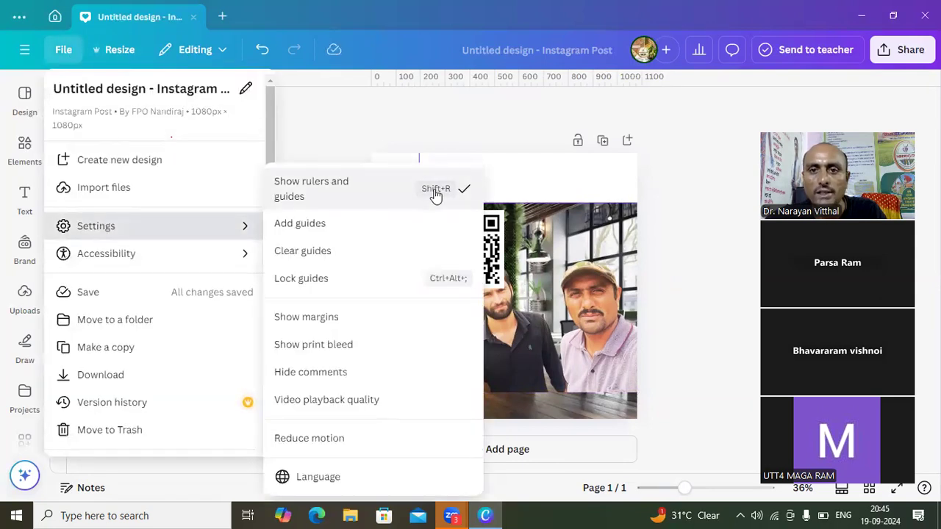
click(436, 192)
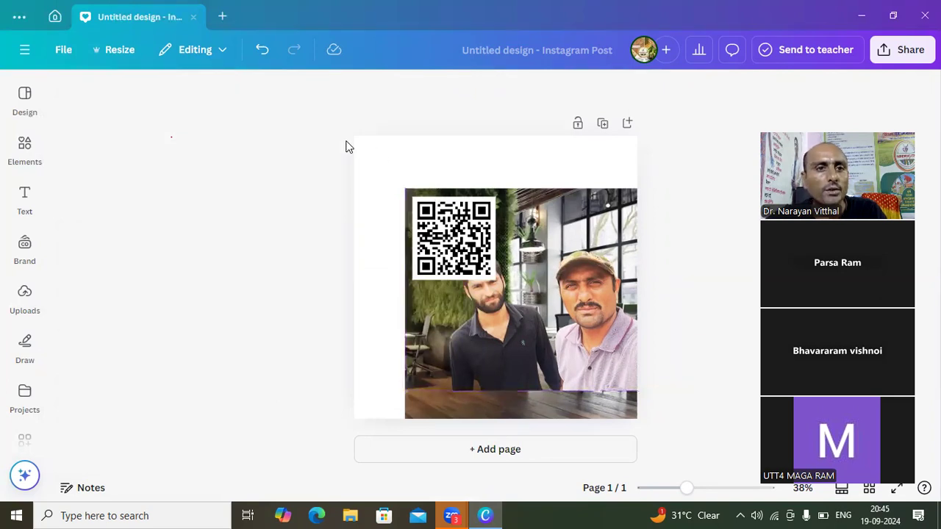
click(65, 49)
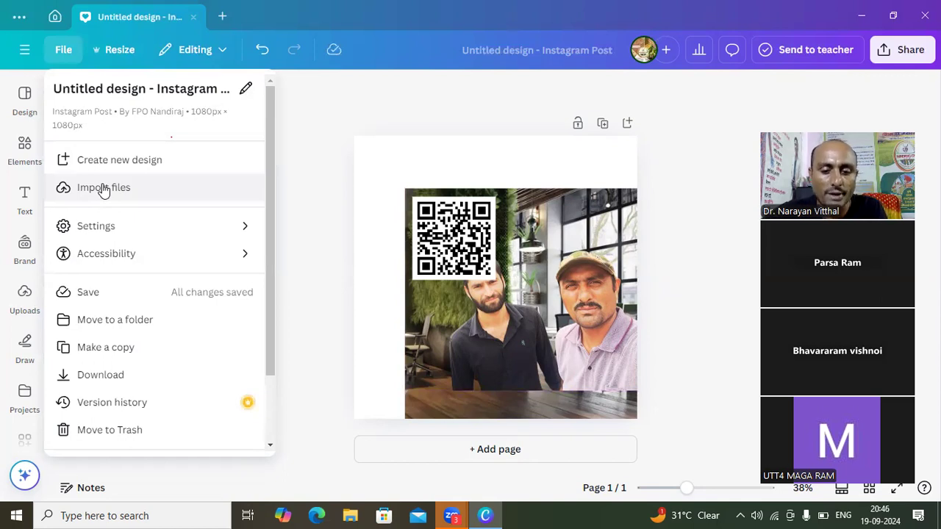
mouse_move(106, 255)
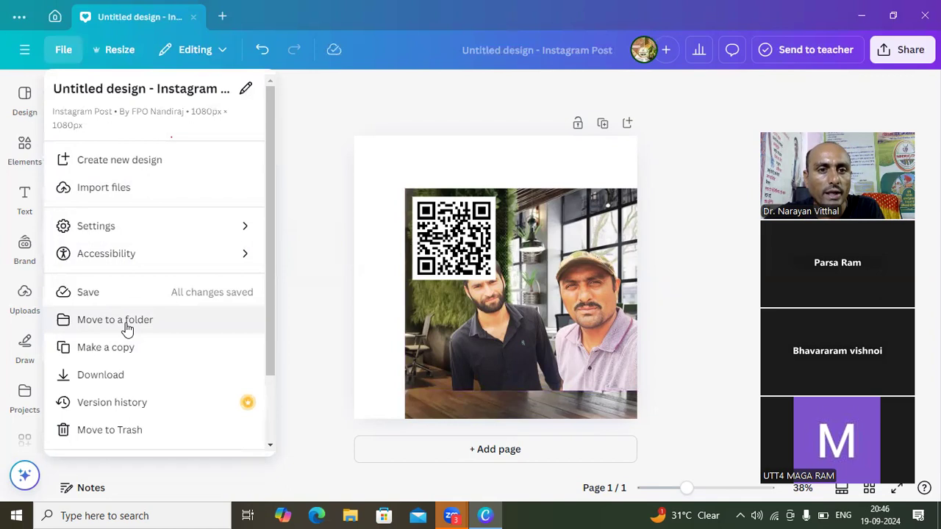
click(483, 340)
click(484, 340)
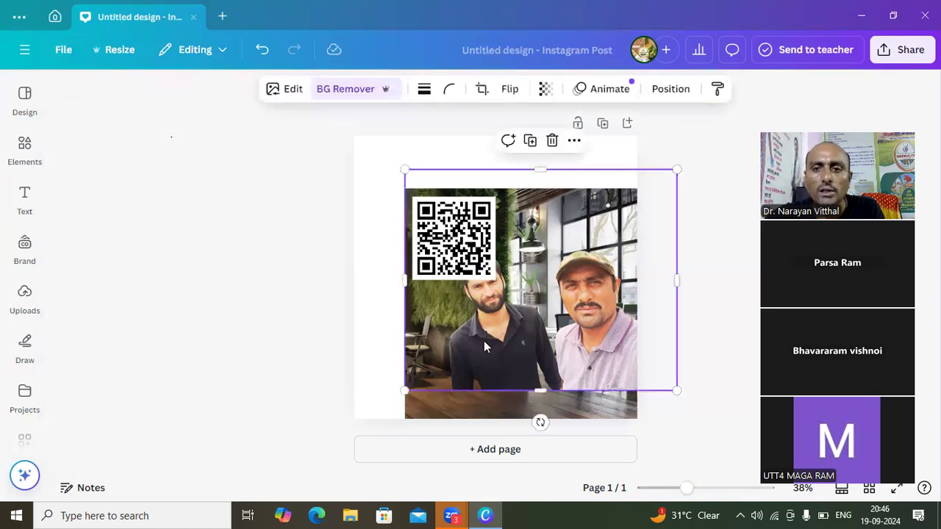
click(430, 152)
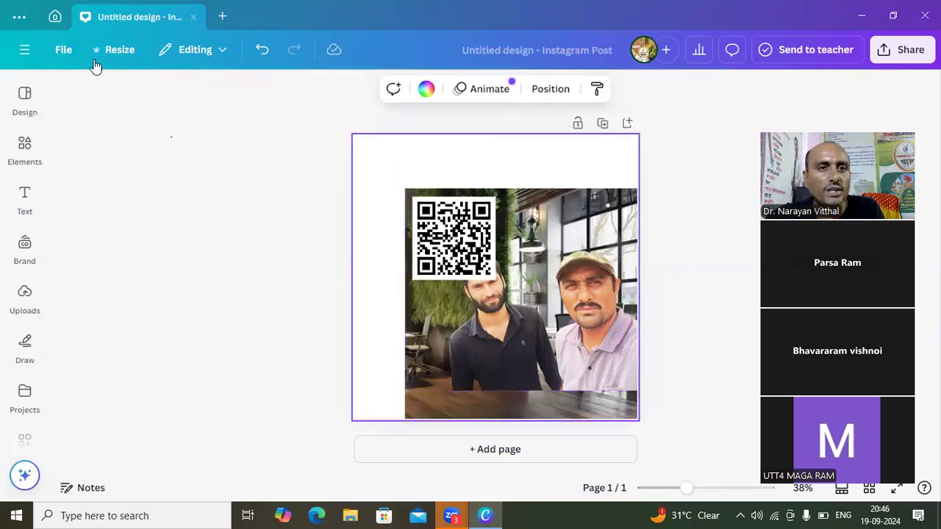
- Move the design into a new folder named Demo Class, created inside the Manorama dairy folder
click(61, 49)
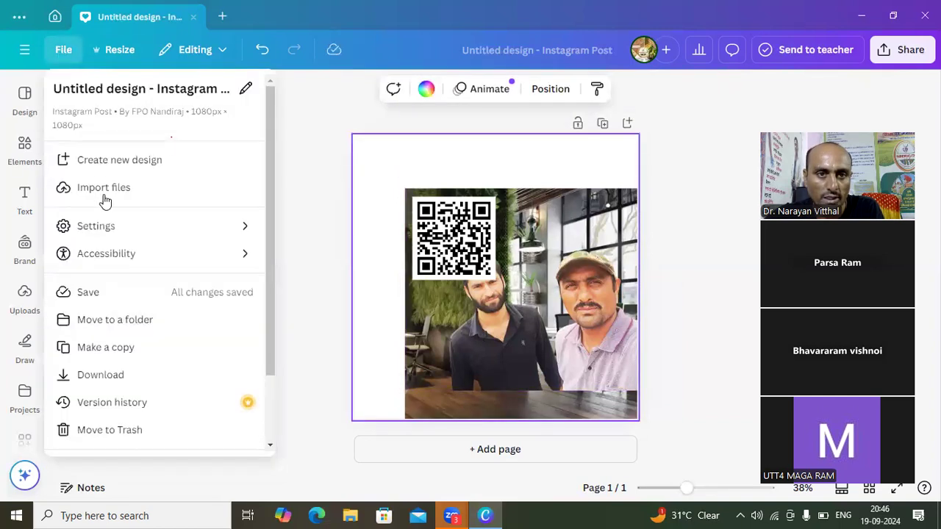
click(118, 323)
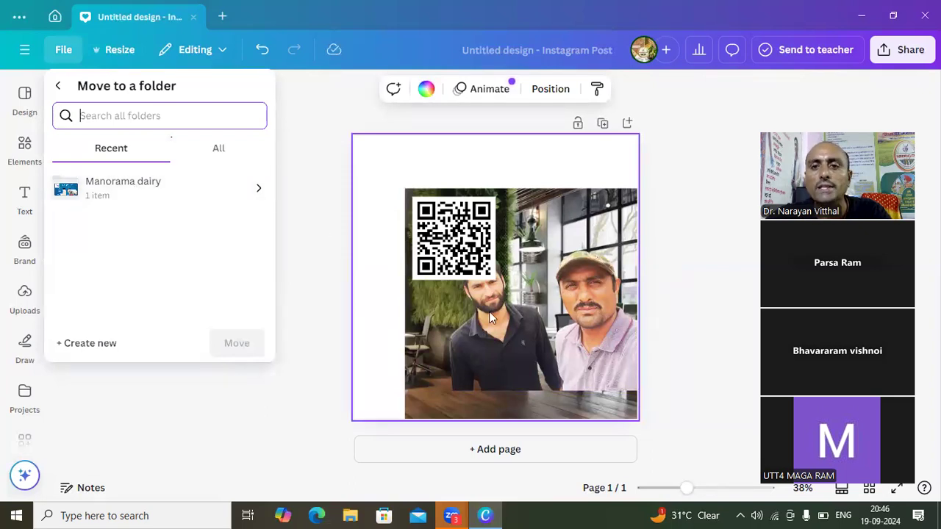
click(133, 186)
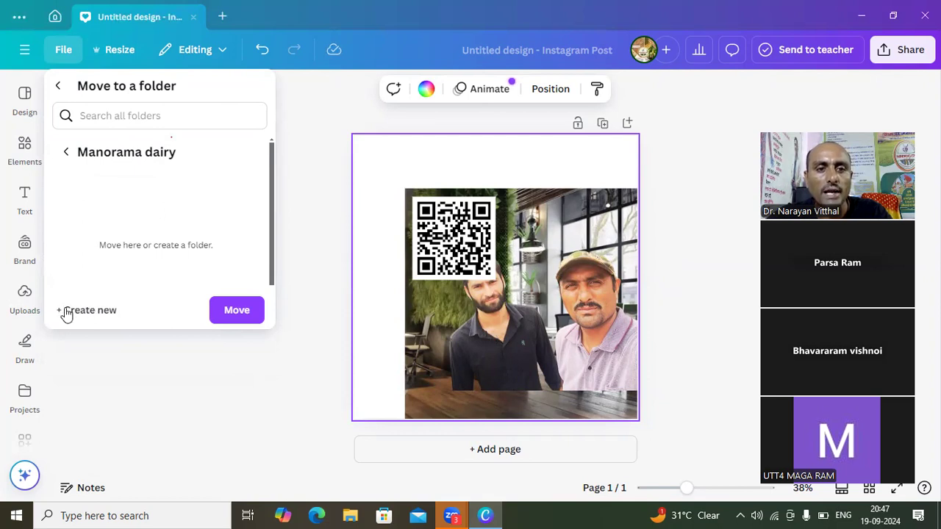
click(89, 310)
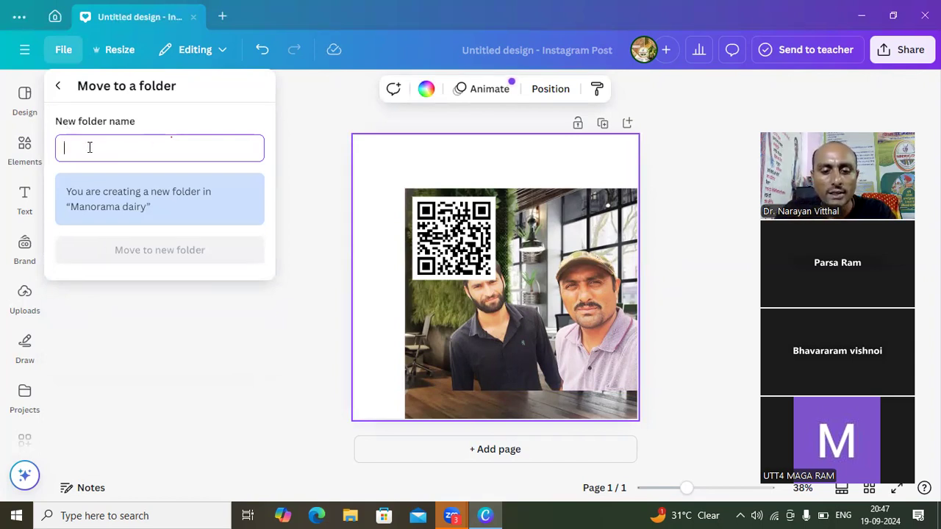
text(Demo C)
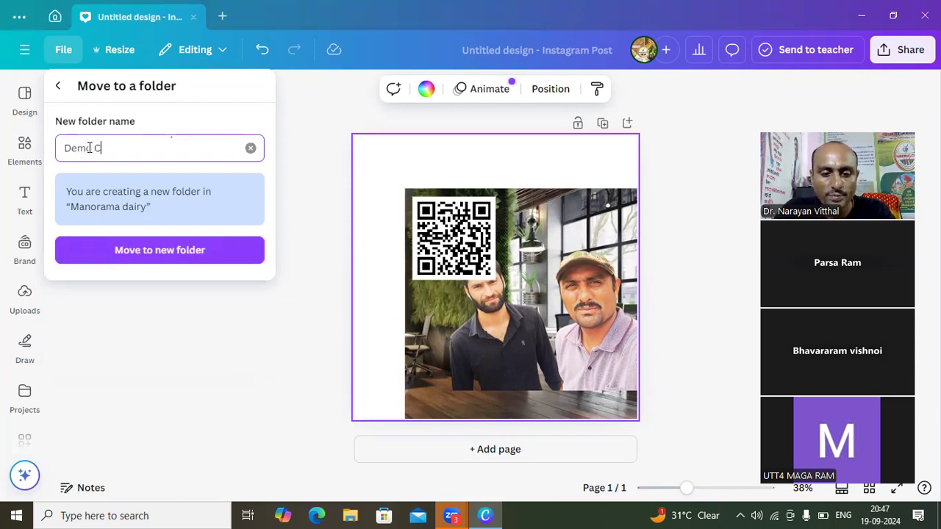
text(al)
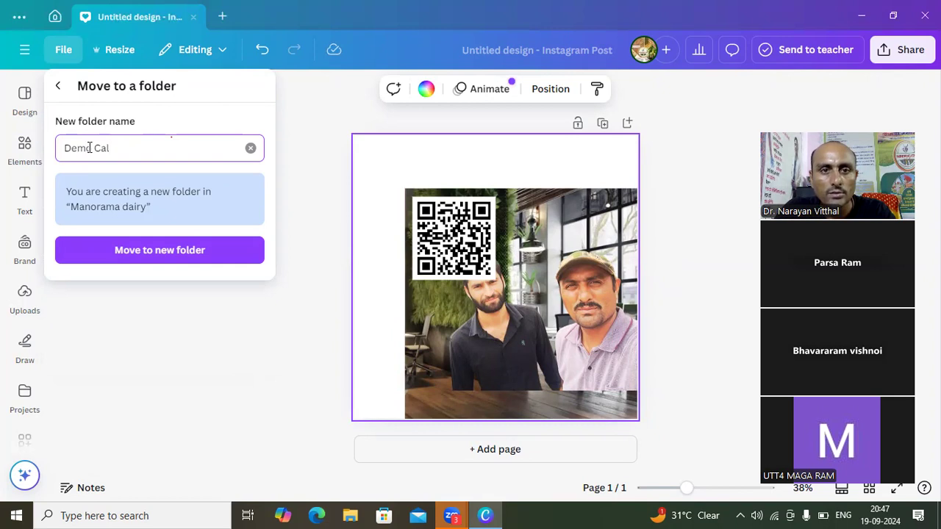
key(BackSpace)
key(BackSpace)
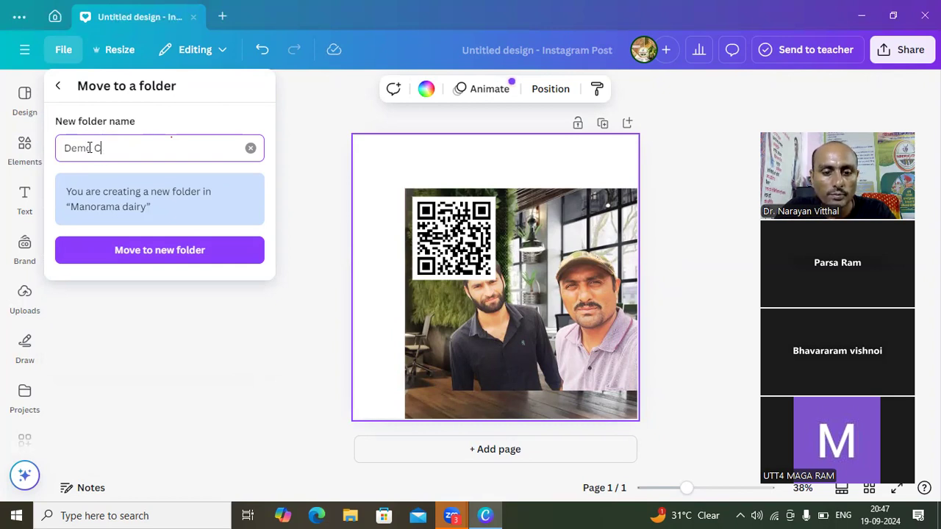
text(lass)
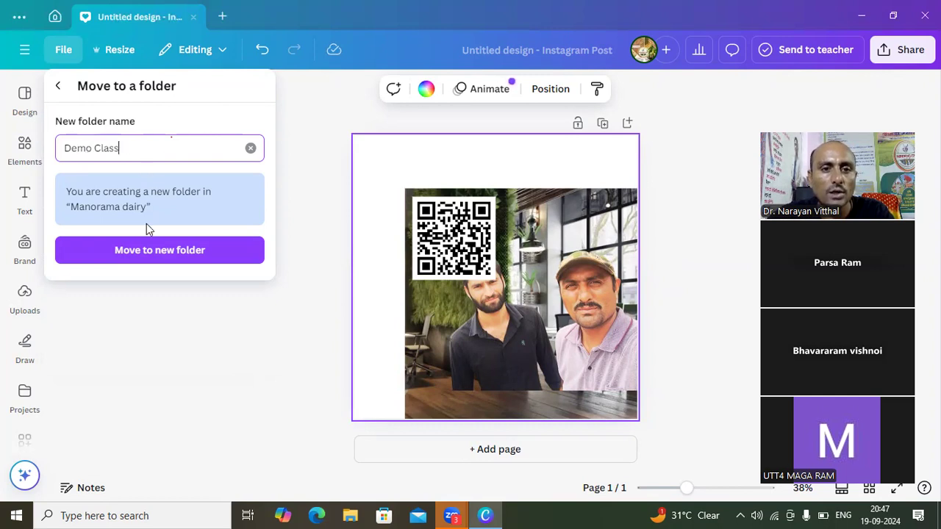
click(162, 257)
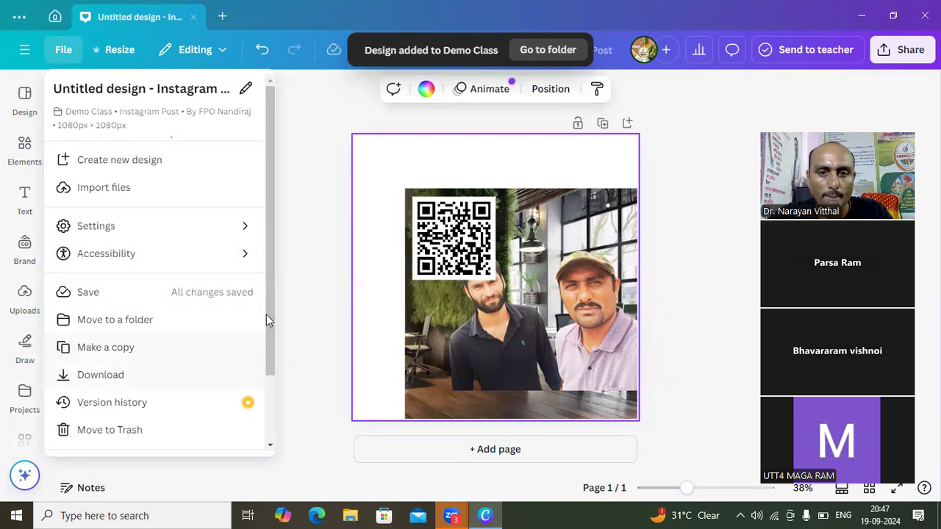
click(458, 160)
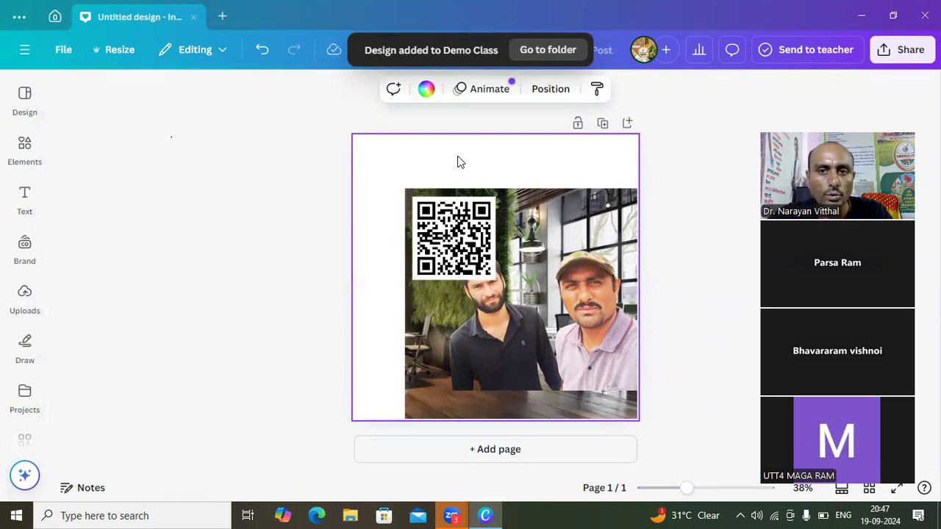
- Examine the recent folders and the full folder list offered as destinations for moving the design
click(540, 263)
click(25, 142)
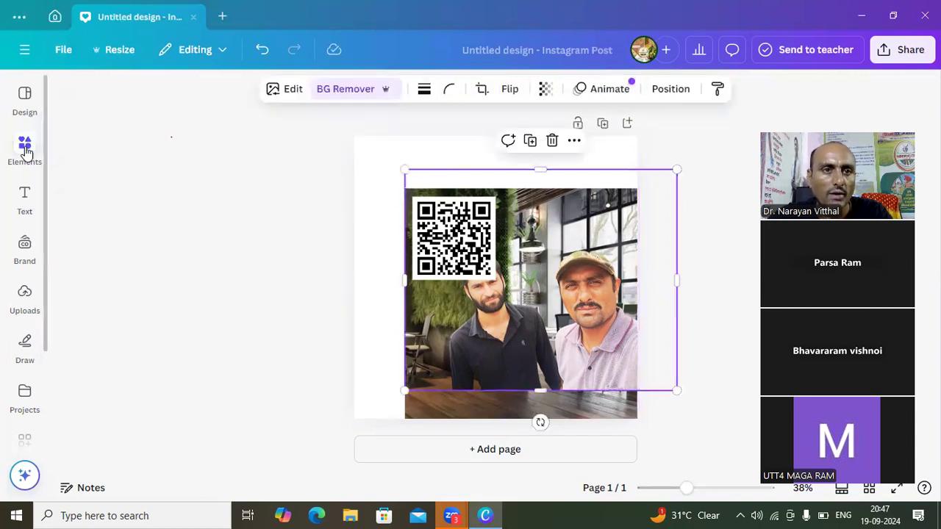
click(64, 53)
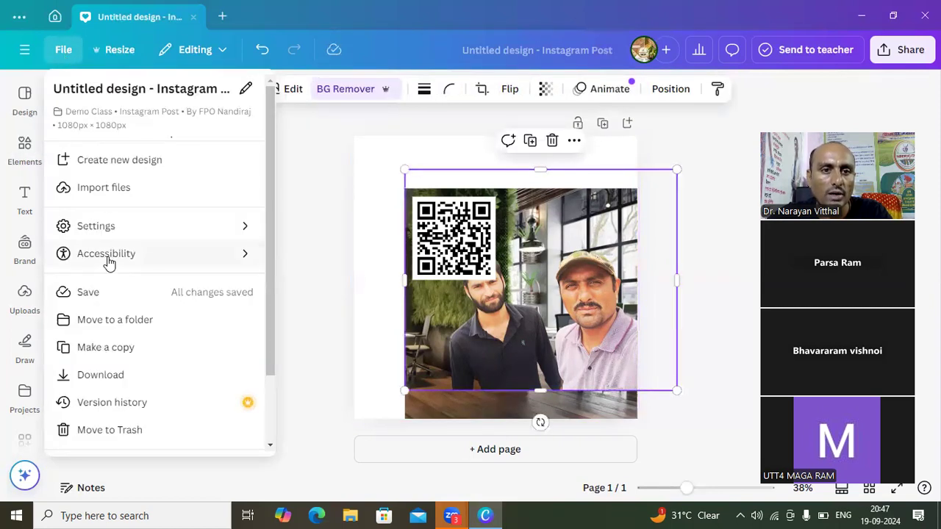
click(108, 326)
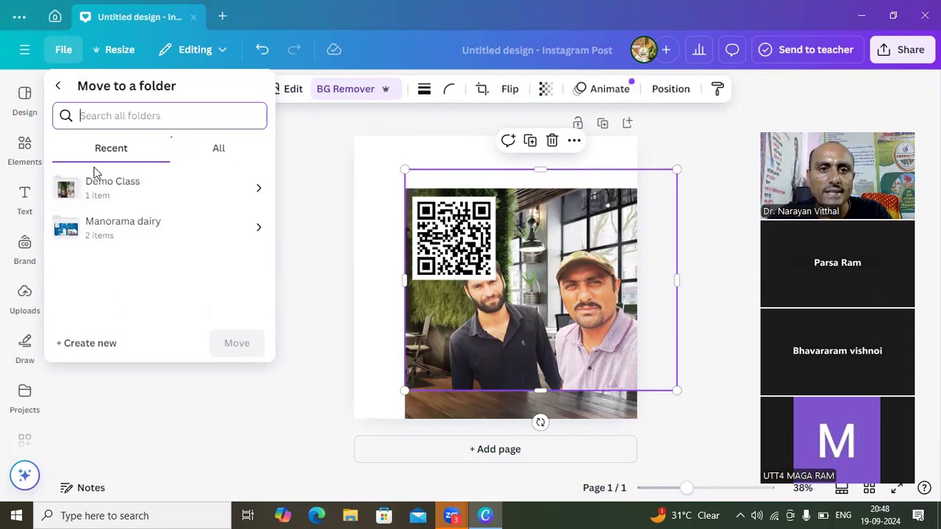
click(220, 157)
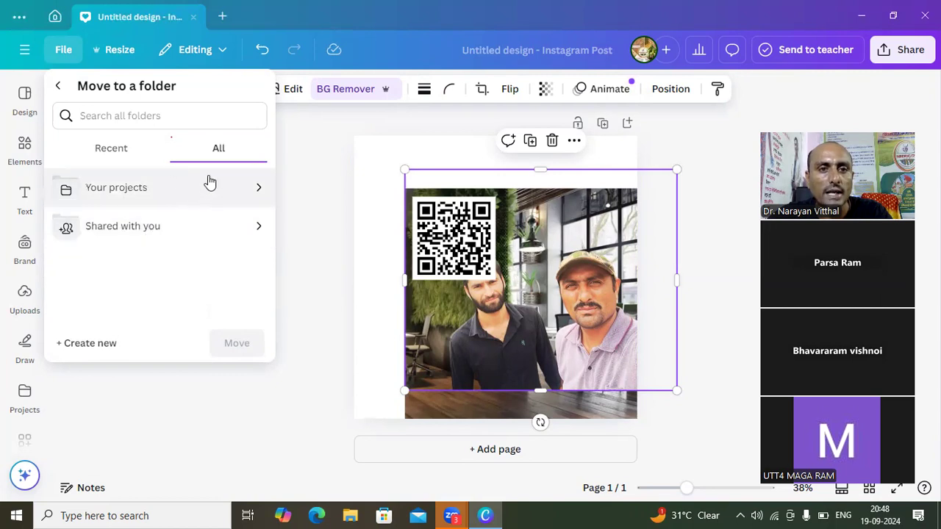
click(120, 151)
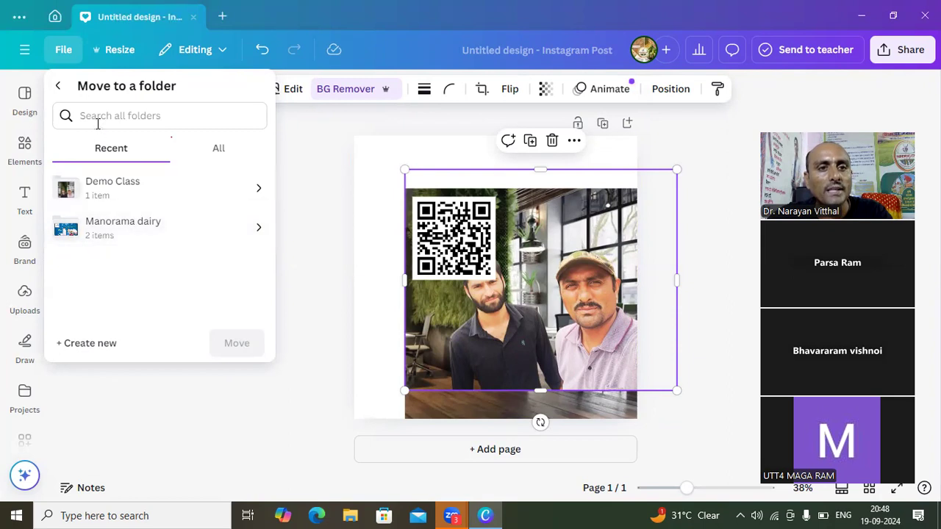
click(57, 85)
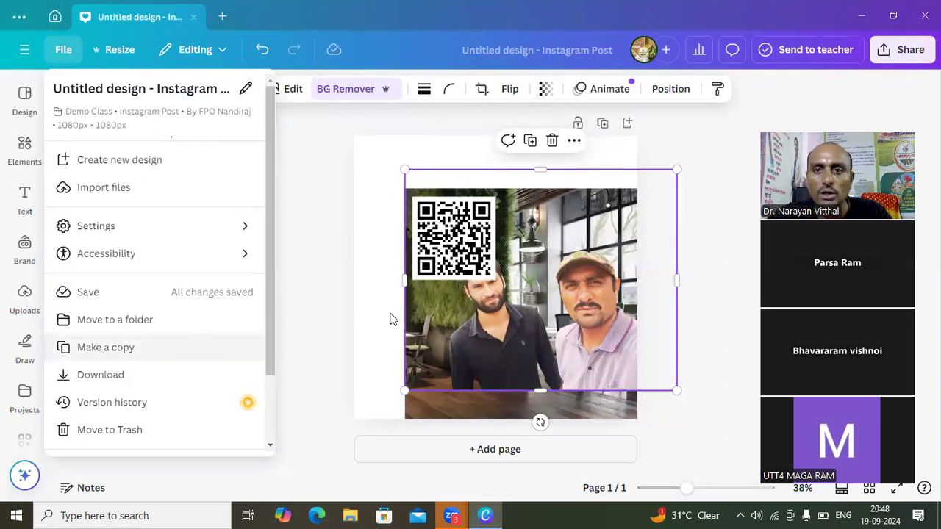
click(537, 259)
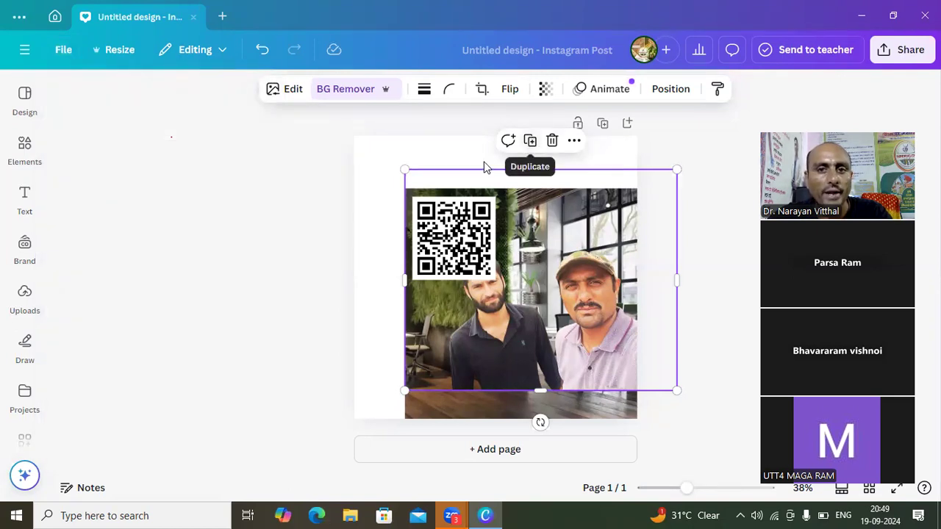
click(395, 178)
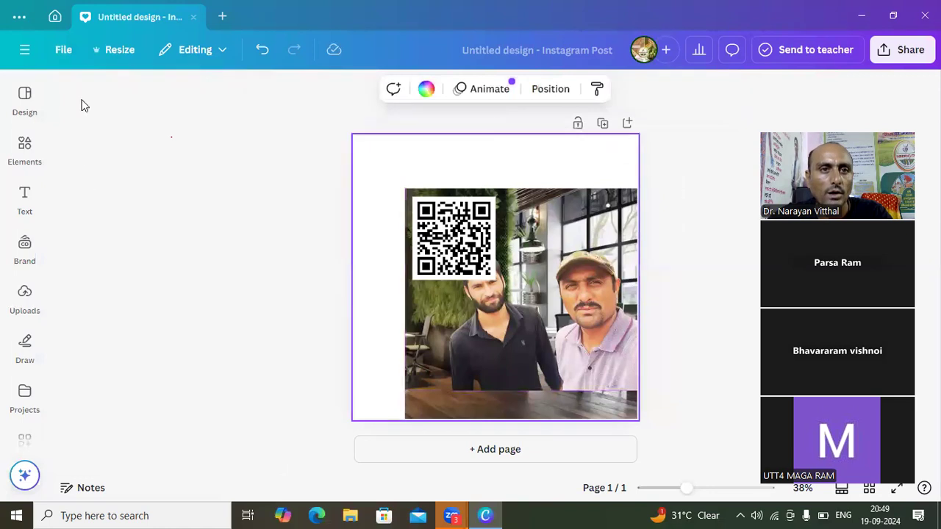
click(62, 51)
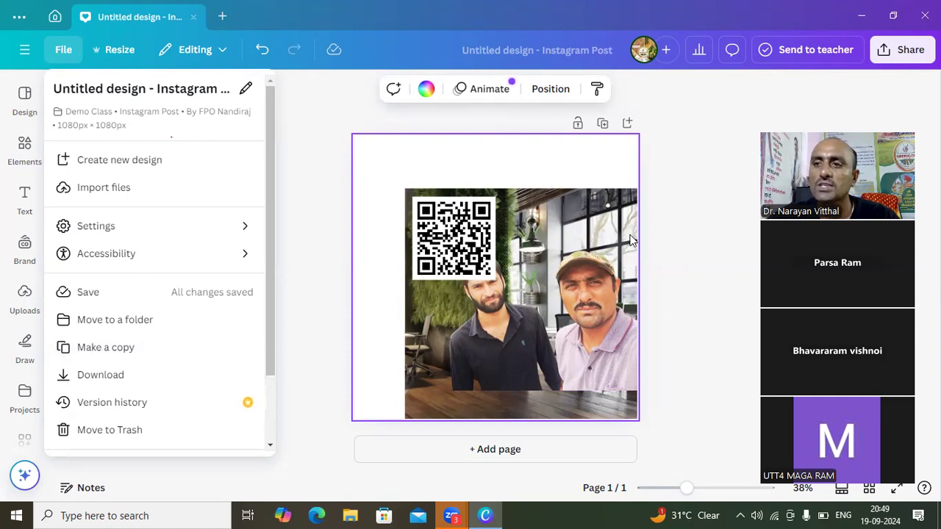
- Review the design's sharing options, moving the meeting video panel aside so that it does not cover them
click(913, 61)
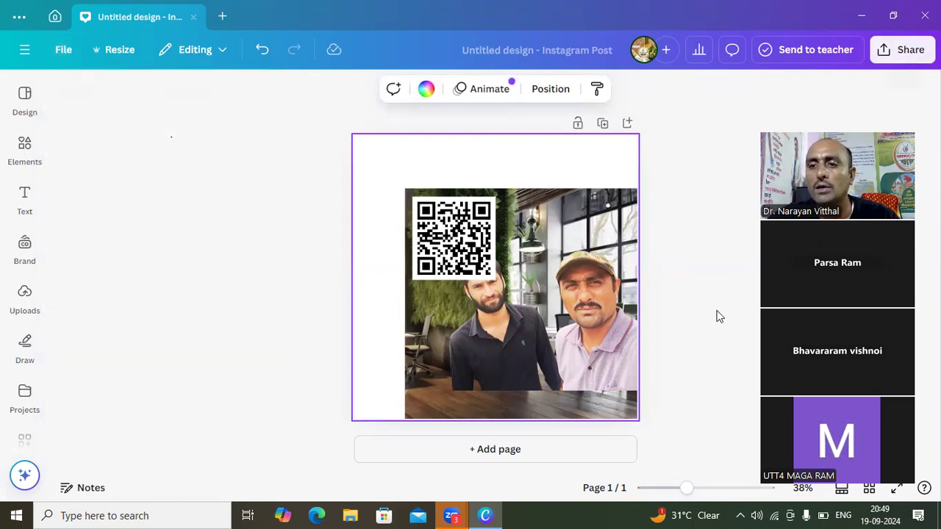
click(912, 58)
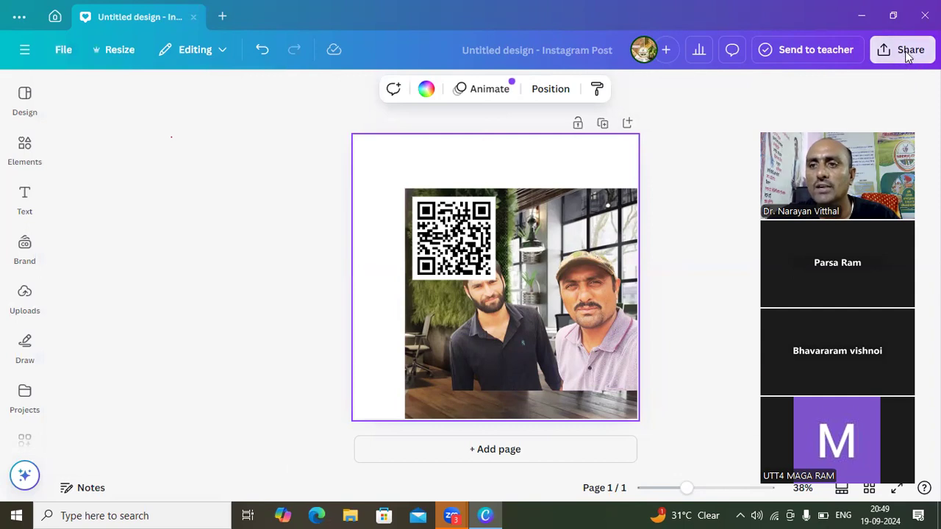
click(493, 171)
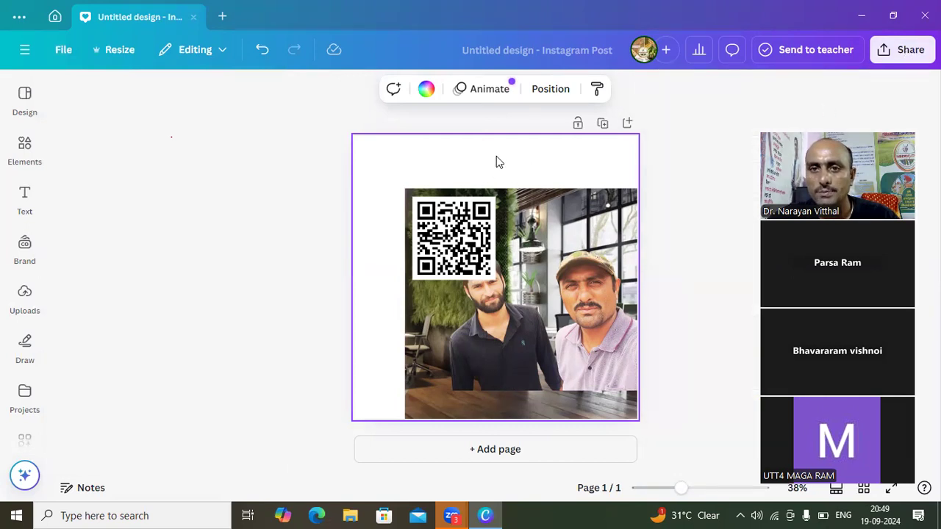
click(898, 53)
drag(888, 215, 326, 218)
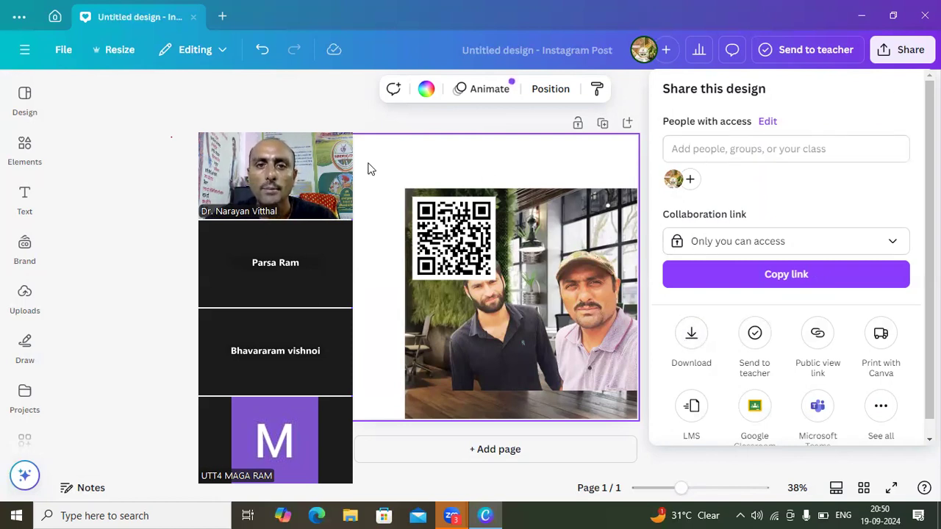
click(314, 112)
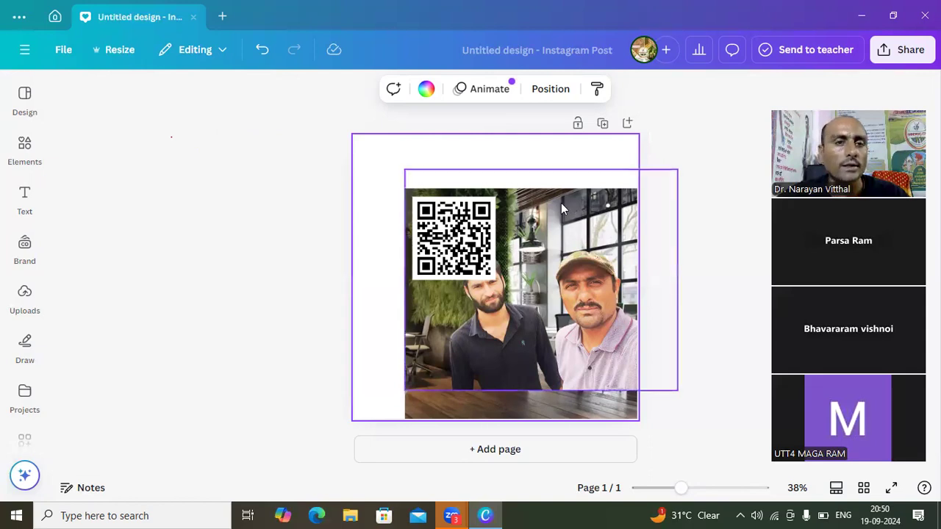
- Review the design's file options, including moving it to a folder, making a copy, downloading and trashing
click(69, 47)
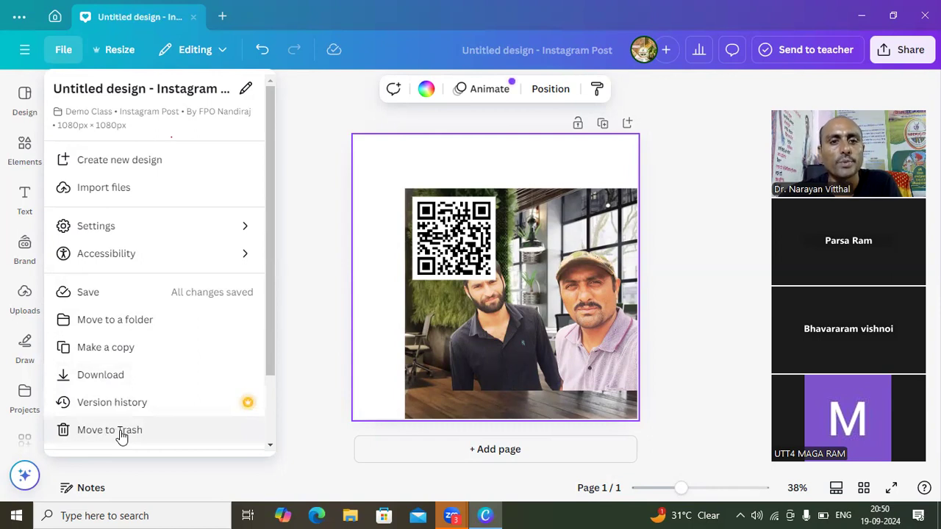
click(336, 211)
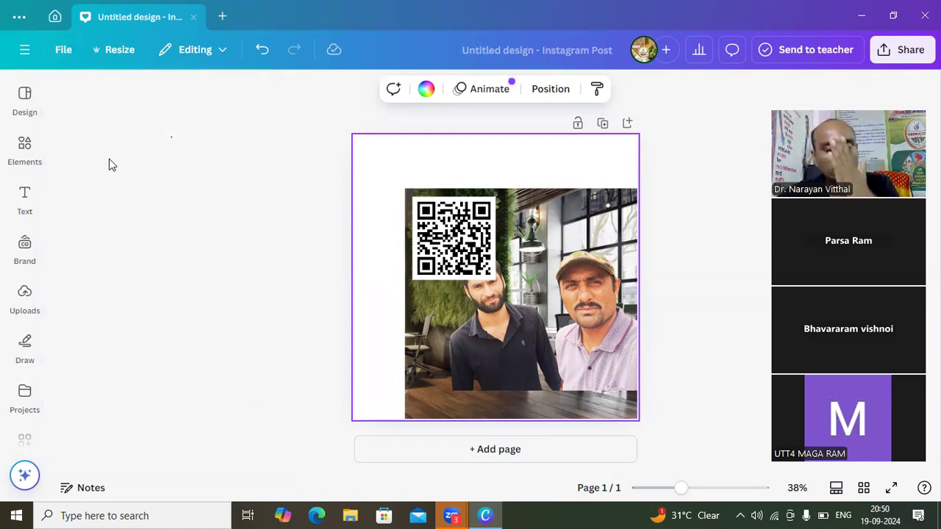
- Close the current design and create a new blank Instagram Post (Square) design
click(194, 17)
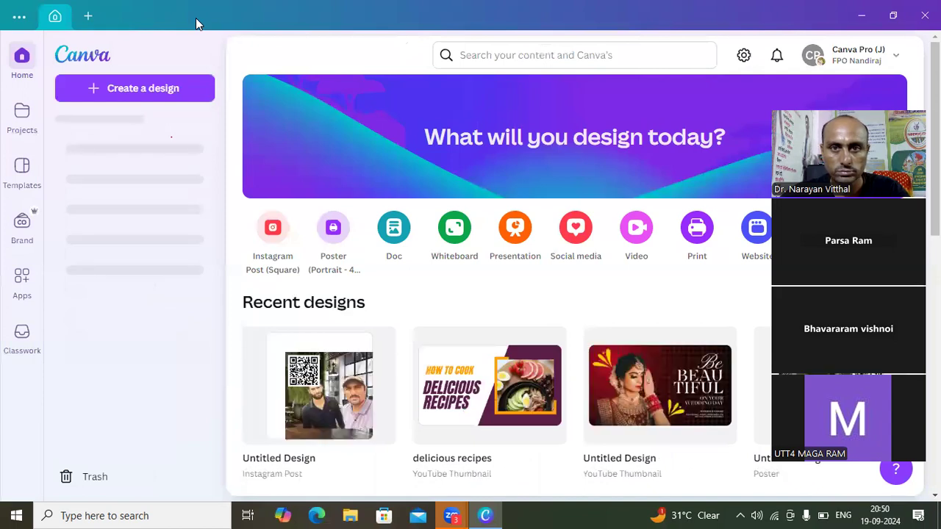
click(129, 93)
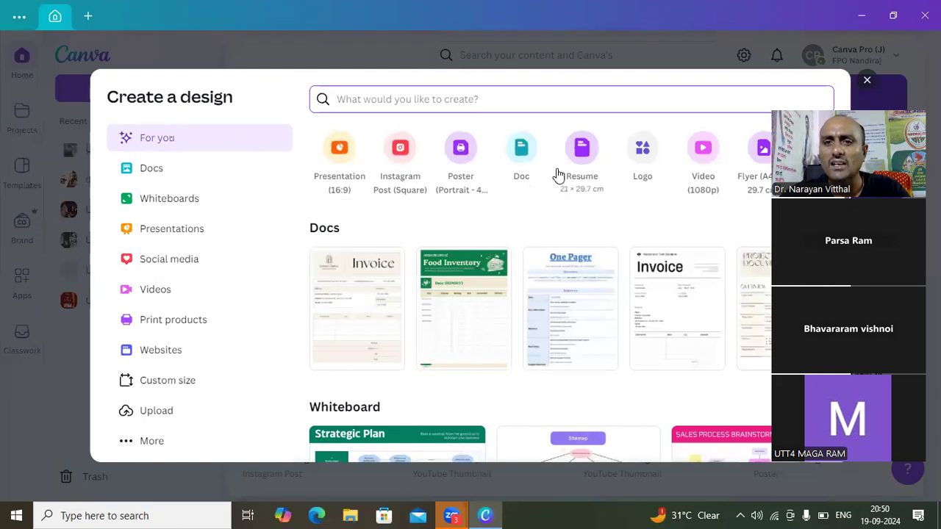
click(397, 171)
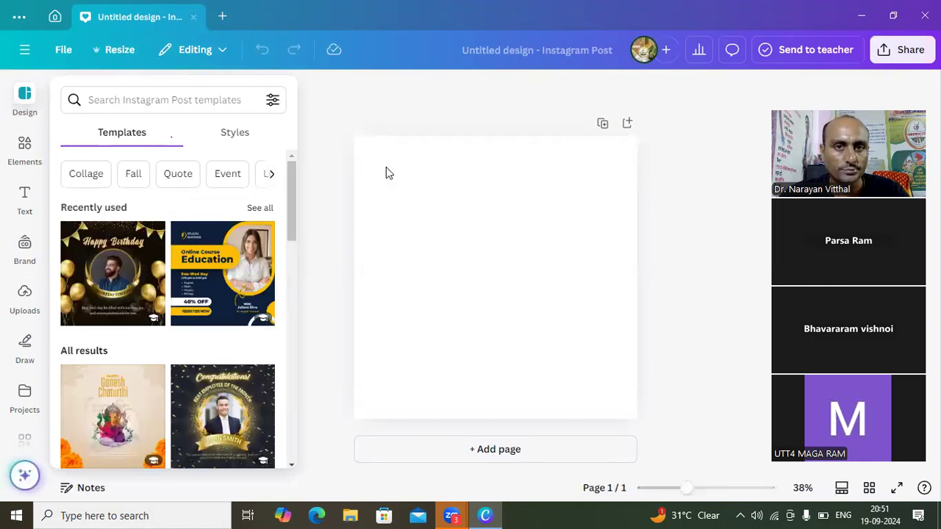
- Look over the available design styles and the categories of the elements library
click(284, 134)
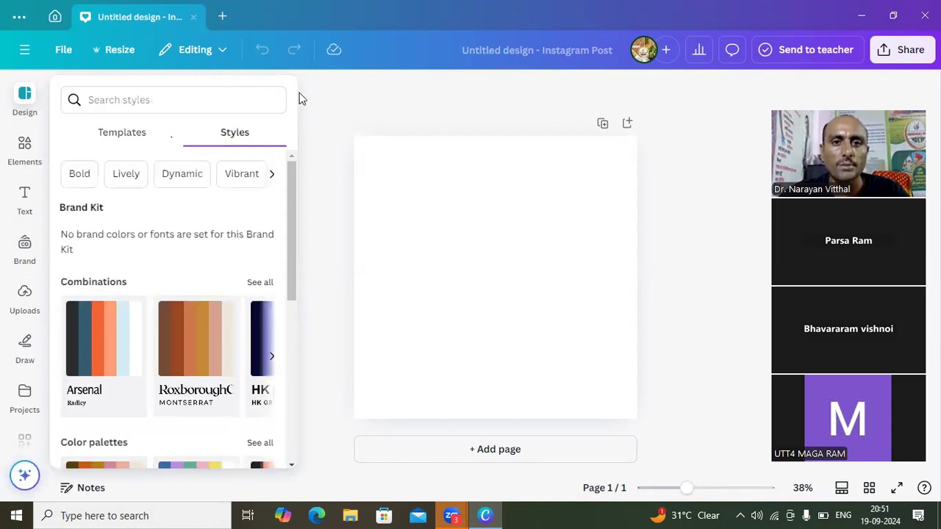
click(327, 121)
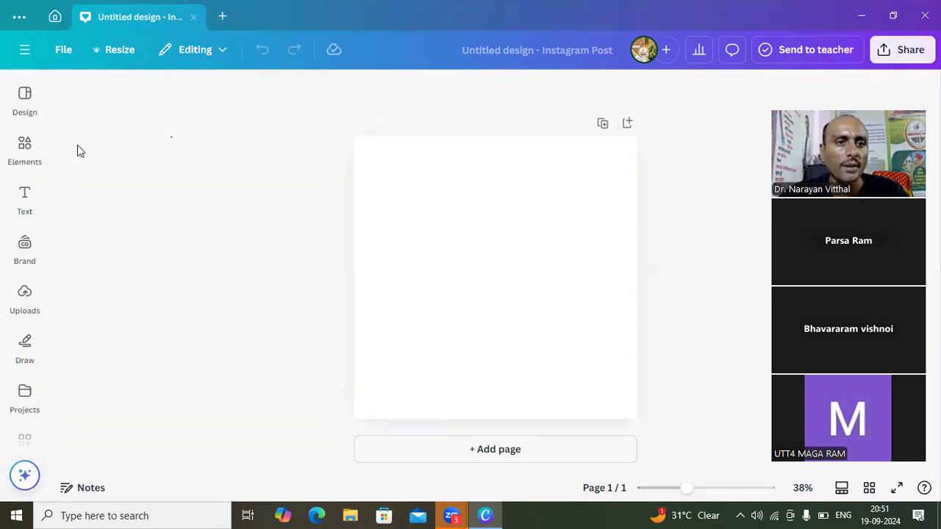
click(25, 155)
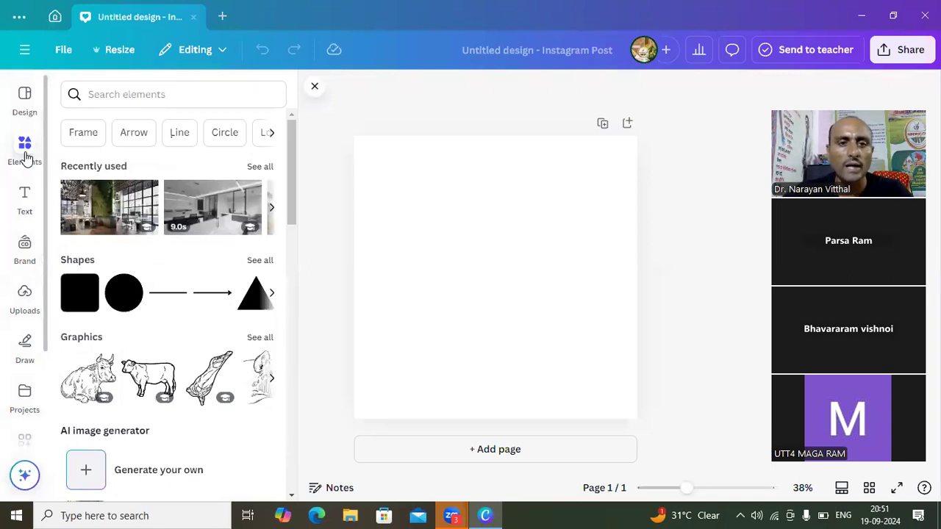
click(30, 156)
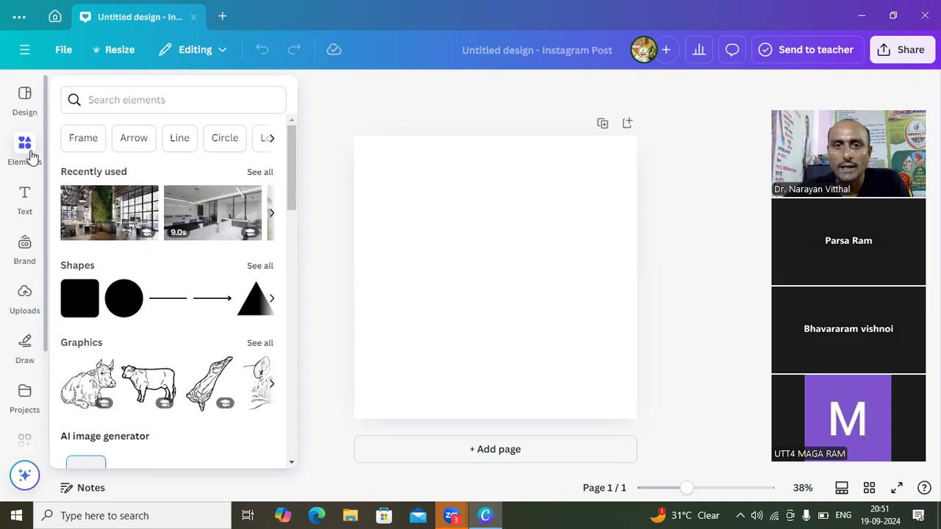
- Review the sizes and categories offered for resizing the design, leaving its size unchanged
click(21, 106)
click(124, 56)
click(123, 52)
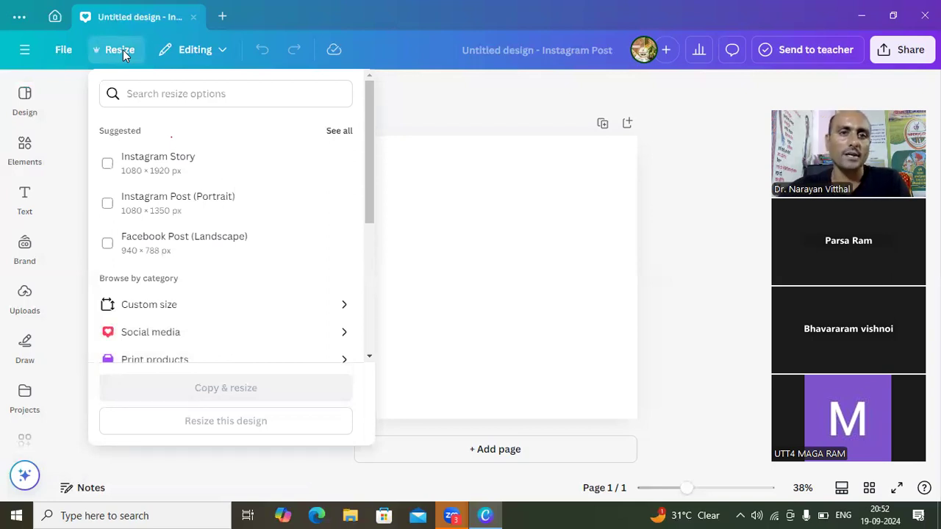
click(391, 118)
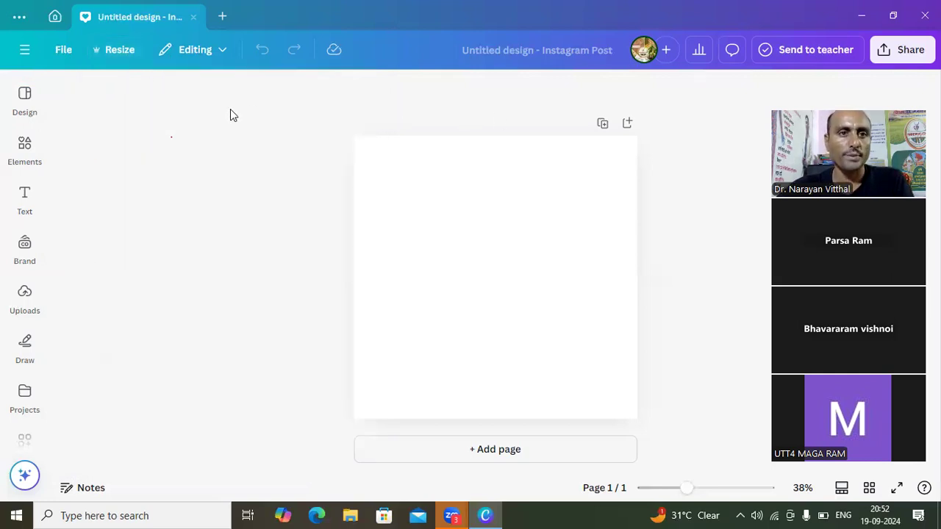
- Look over the text options, including the default text styles and font combinations
click(30, 193)
click(25, 147)
click(25, 208)
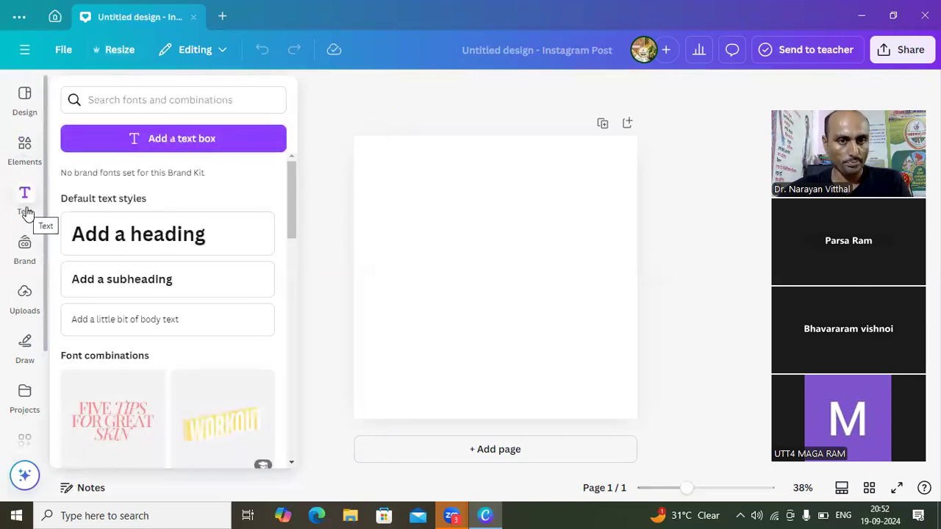
click(26, 210)
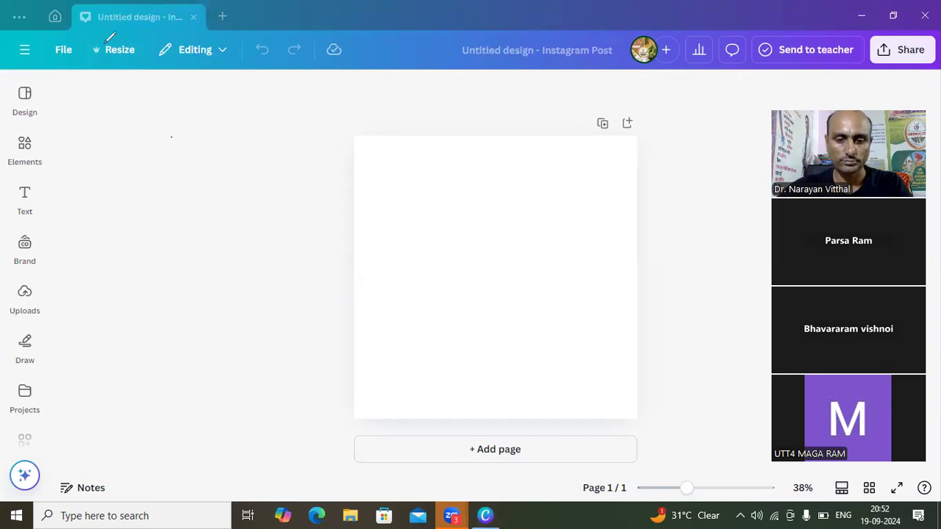
- Circle the Resize command with the meeting's annotation pen and erase the mark
mouse_move(107, 40)
mouse_down()
mouse_move(98, 59)
mouse_move(151, 33)
mouse_move(96, 38)
mouse_move(97, 53)
mouse_up()
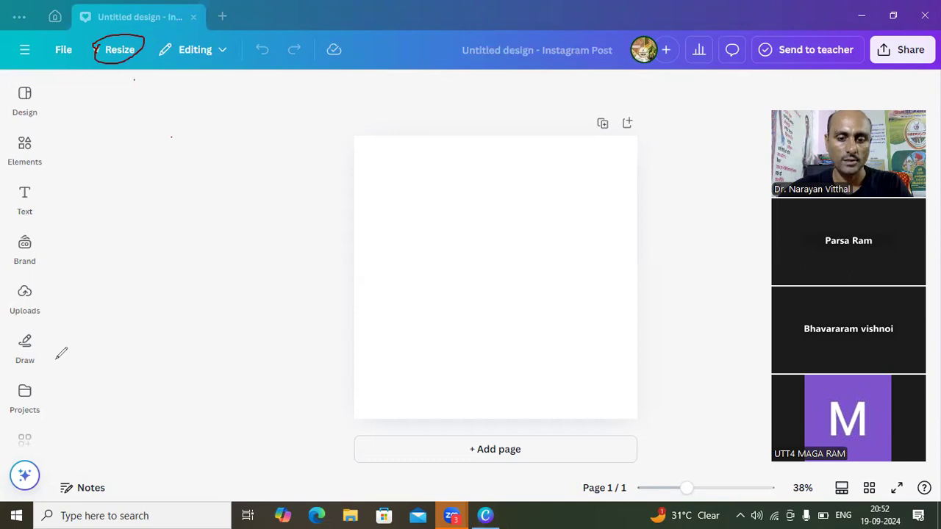
click(112, 35)
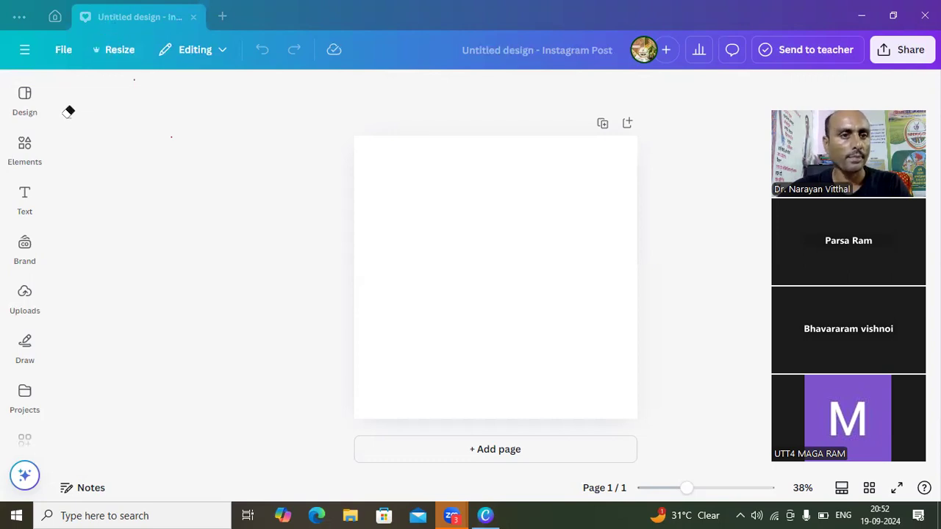
- Search the elements library for "graphic design", chosen from the suggestions for "2 D Gra"
click(24, 195)
click(28, 154)
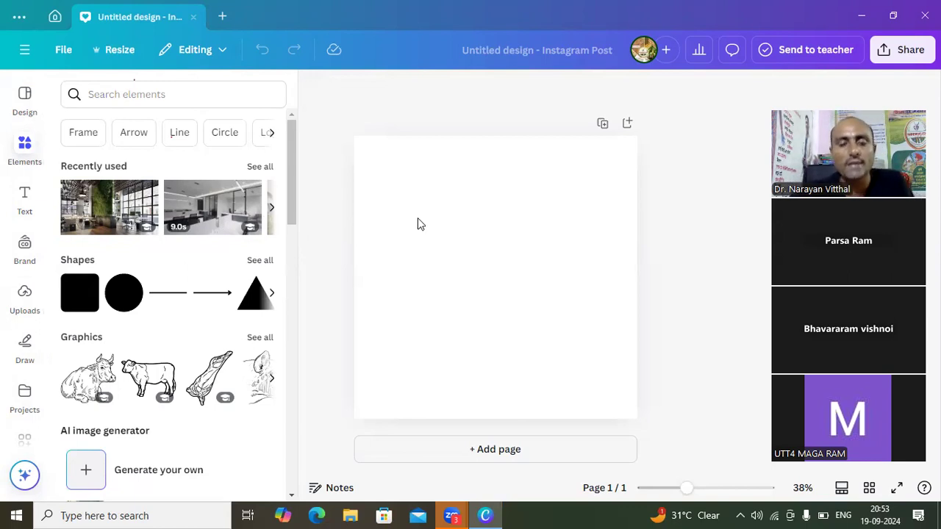
click(100, 94)
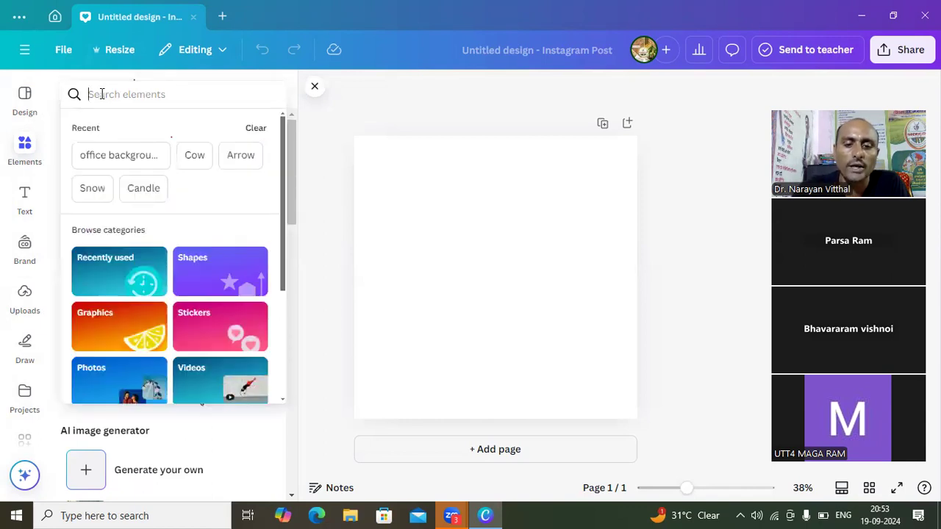
text(2)
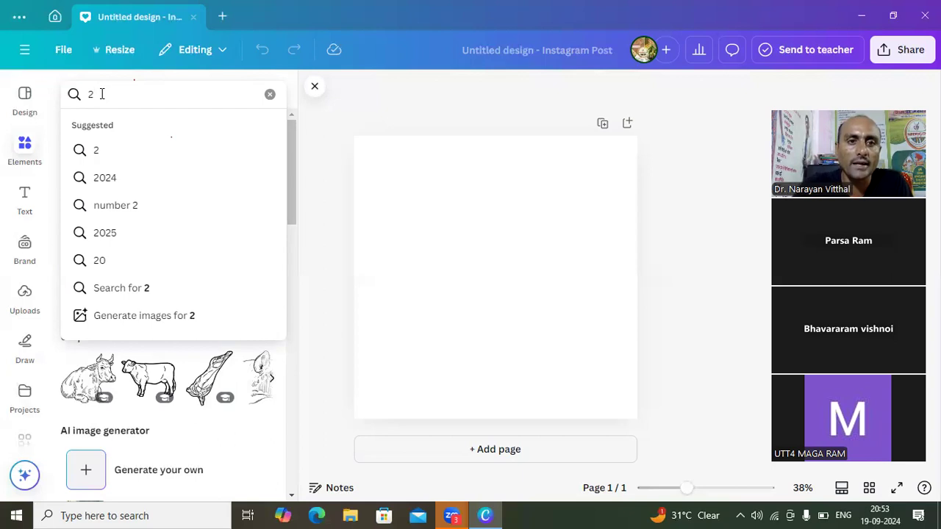
text(d)
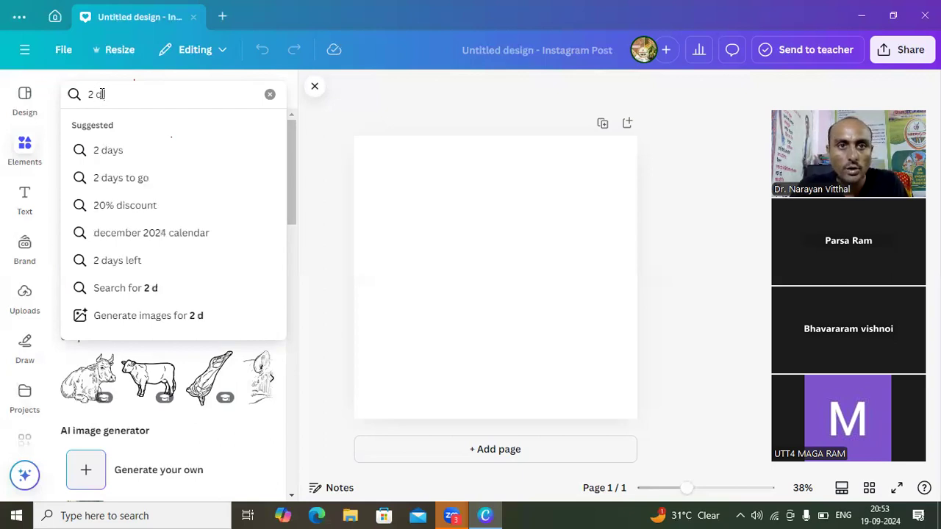
key(BackSpace)
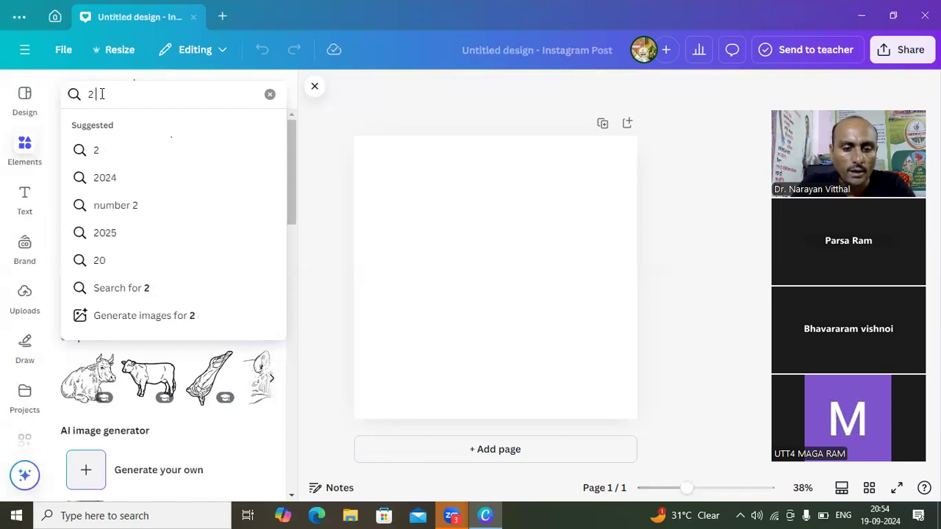
text(D )
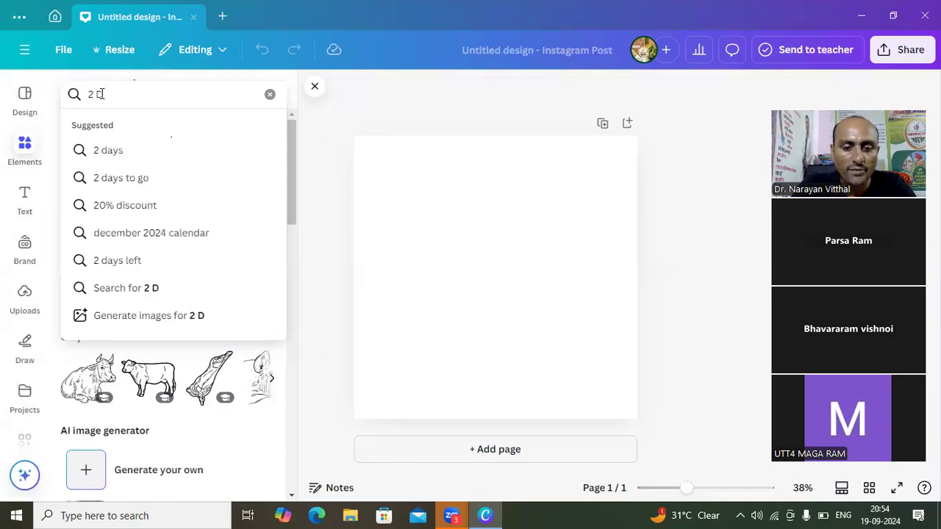
text(Gra)
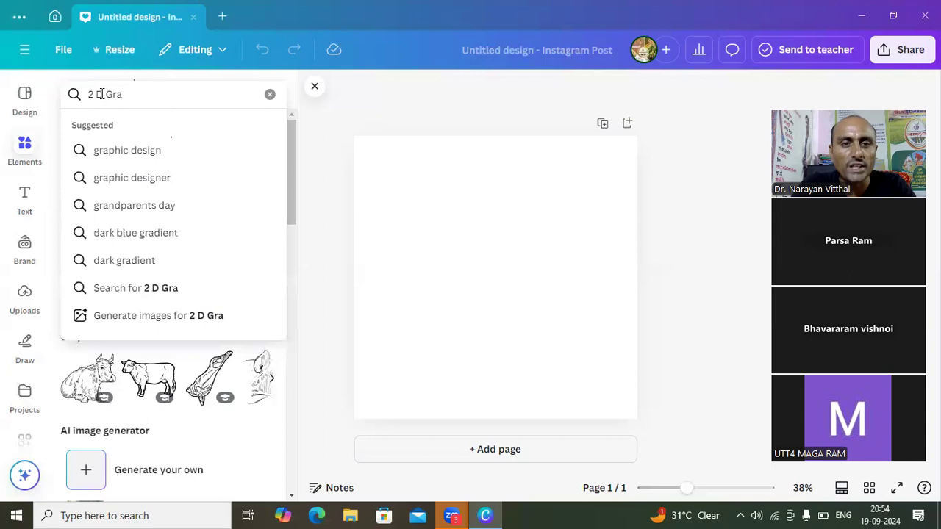
click(117, 150)
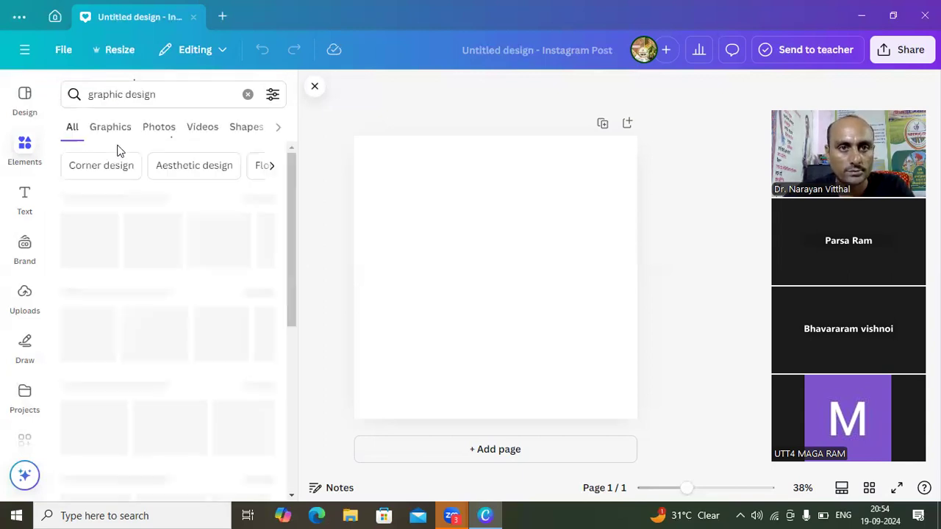
- Refine the elements search to "2D graphic design"
click(88, 94)
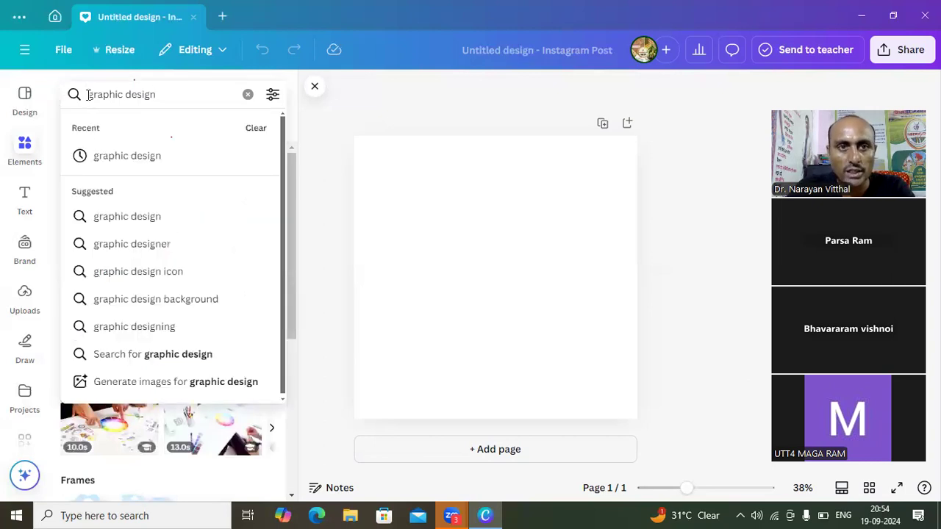
text(2)
key(BackSpace)
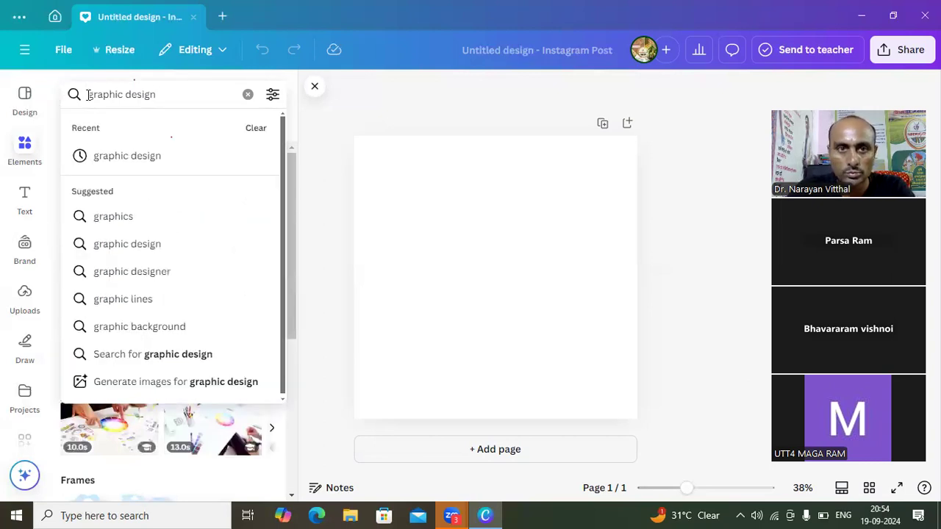
key(Left)
key(Left)
key(Left)
key(Left)
key(Left)
key(Left)
key(Left)
key(Left)
key(Left)
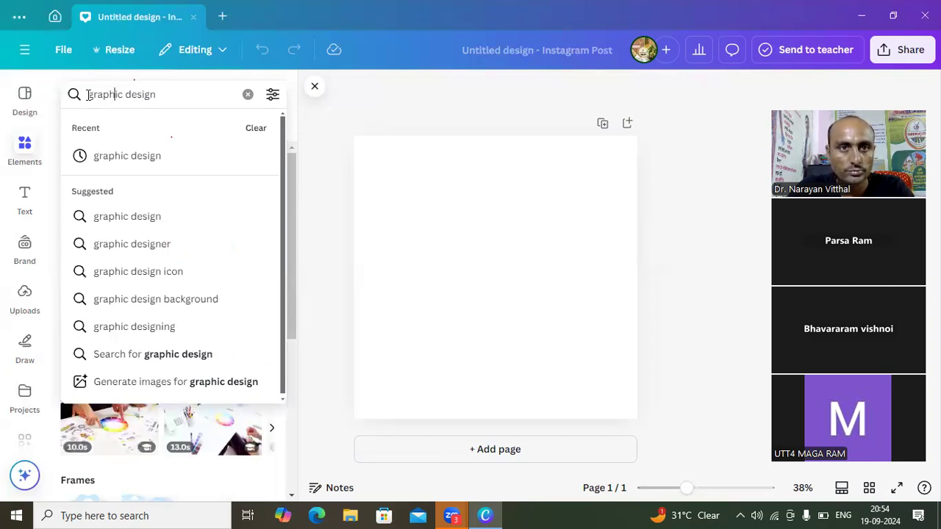
text(2)
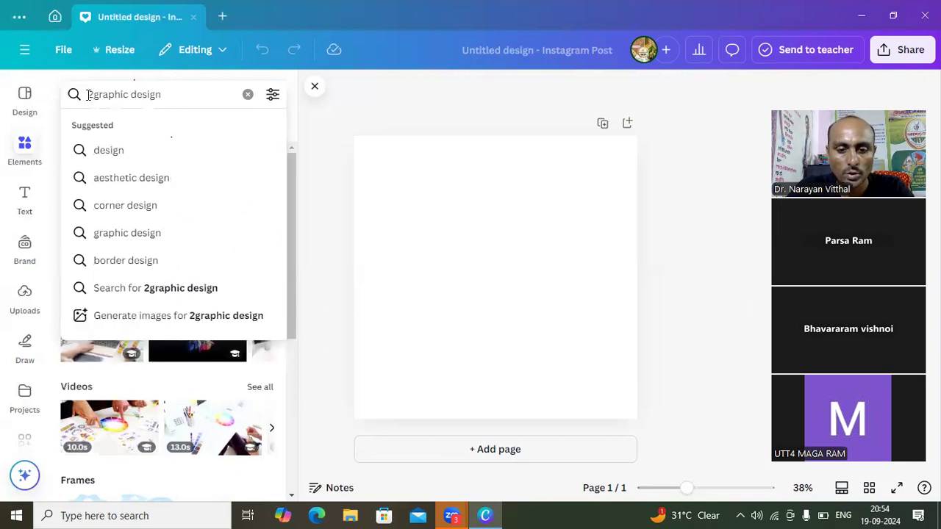
text(D)
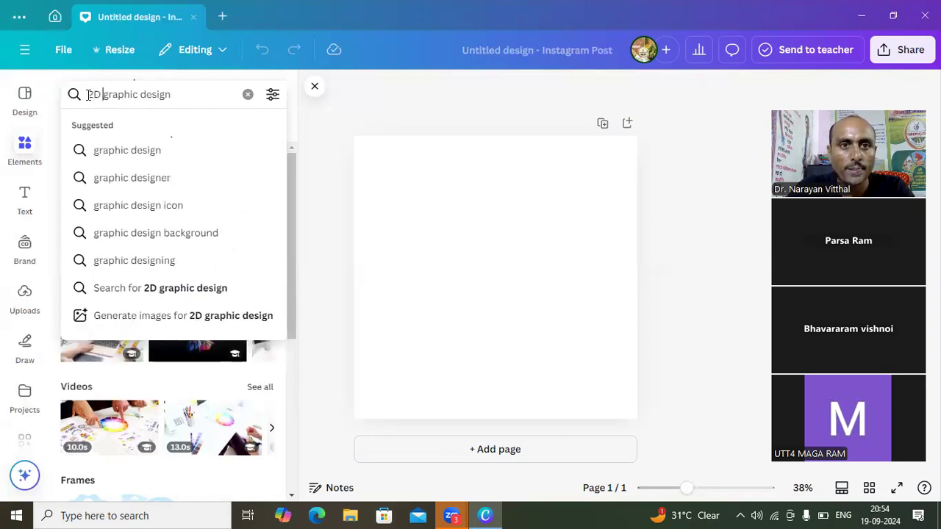
key(Return)
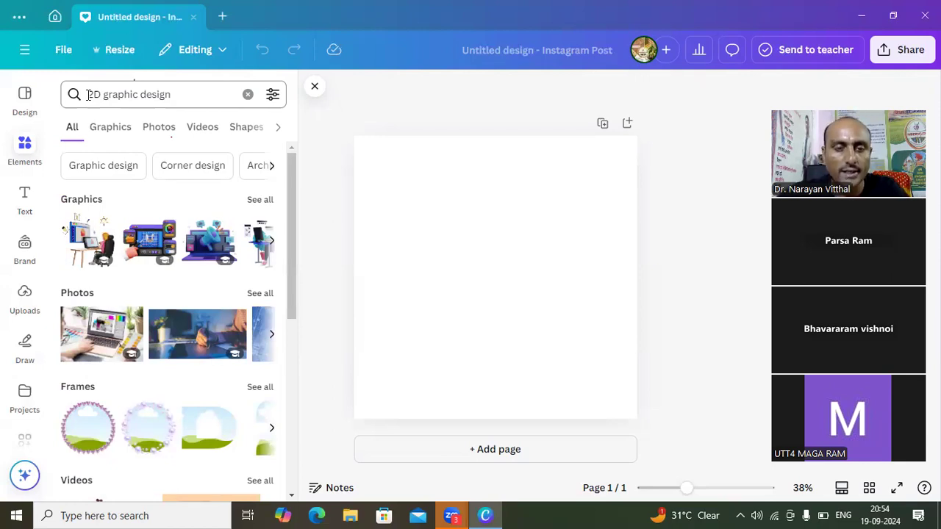
- Place the graphic of a hand drawing in design software on the page and shrink it to about half size in the upper-left corner
drag(148, 244, 384, 180)
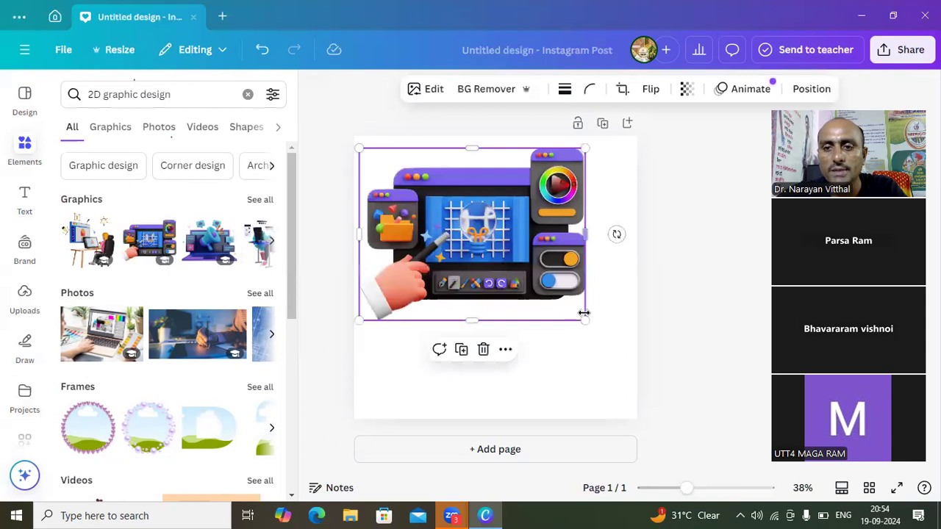
drag(584, 313, 466, 229)
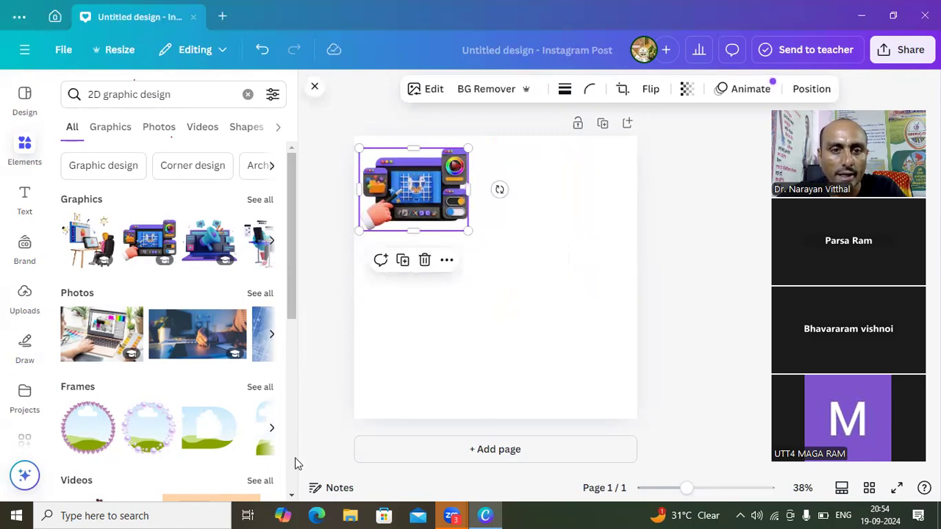
- Look through the photos, frames, videos, audio and shapes found for "2D graphic design"
click(292, 495)
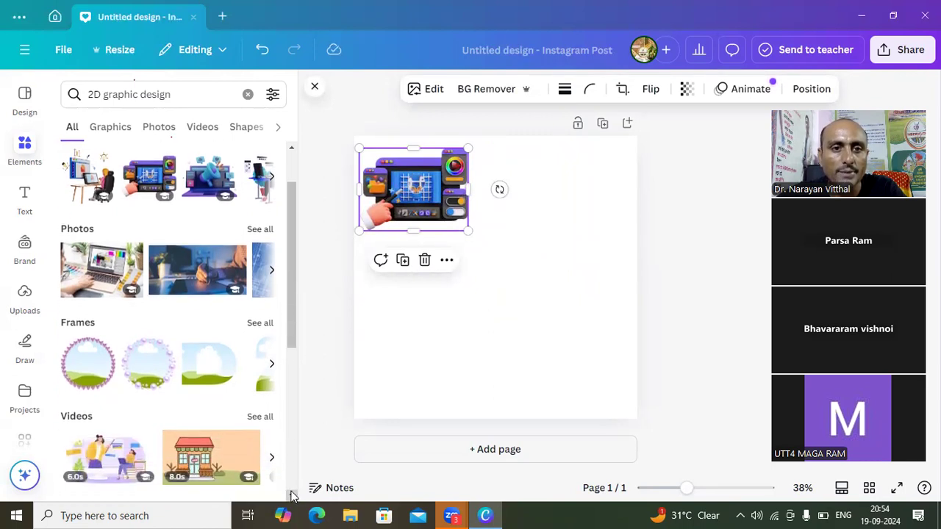
click(292, 495)
click(292, 495)
click(292, 494)
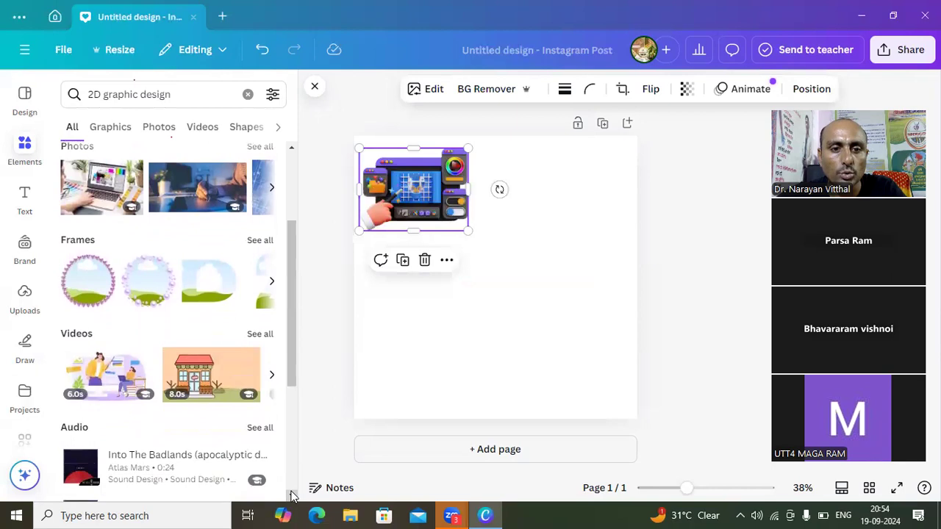
click(292, 495)
click(292, 495)
click(292, 495)
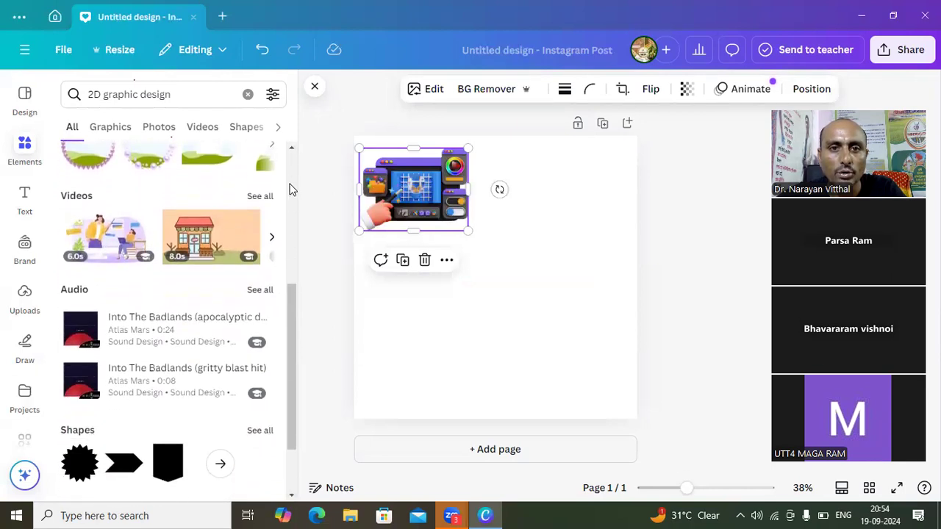
click(292, 147)
click(292, 147)
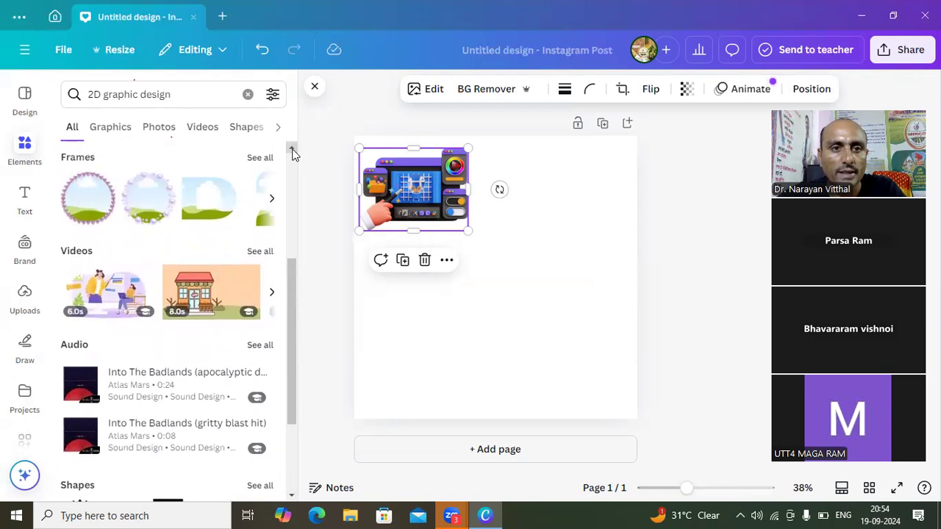
- Place the round pearl-bordered frame on the page, shrink it to under half size and move it beside the hand-drawing graphic
click(148, 207)
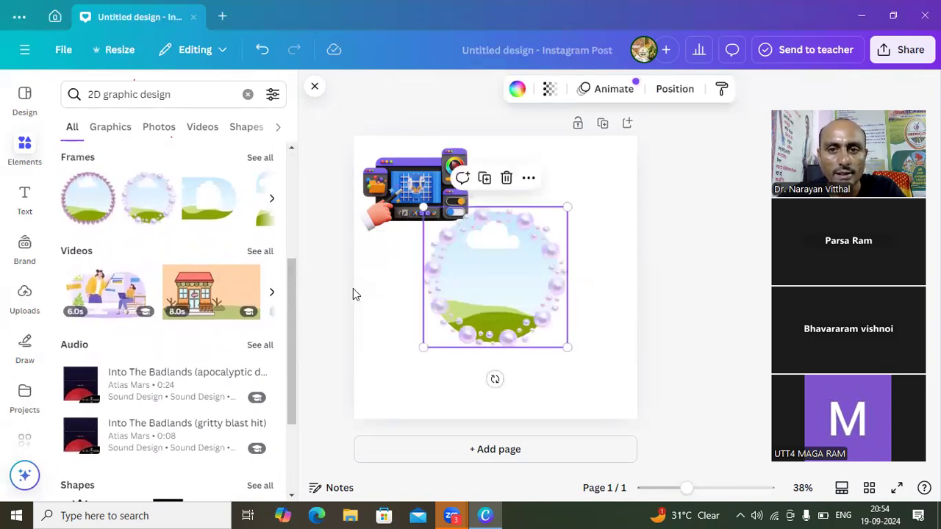
drag(567, 346, 481, 262)
drag(458, 229, 525, 174)
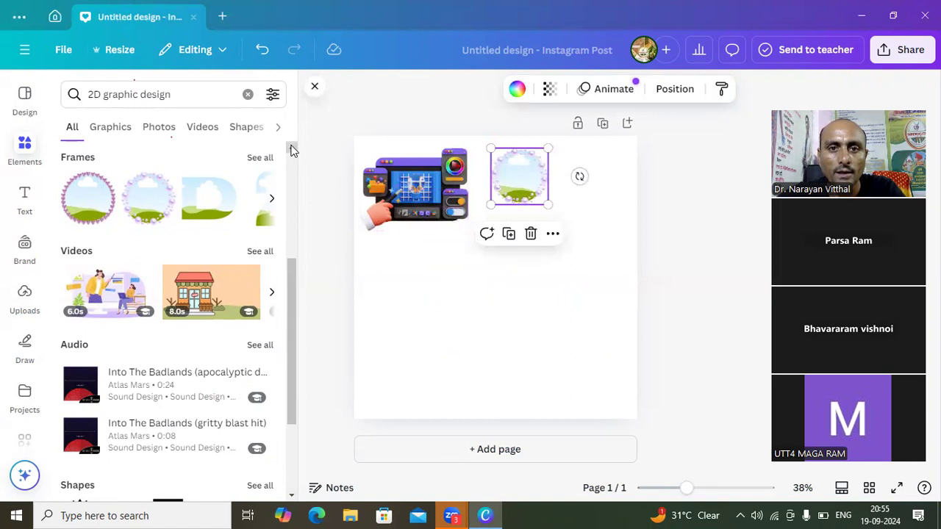
- Place the photo of a laptop with colour swatches, shrink it to about half size and fit it in the page's upper-right corner beside the frame
click(292, 147)
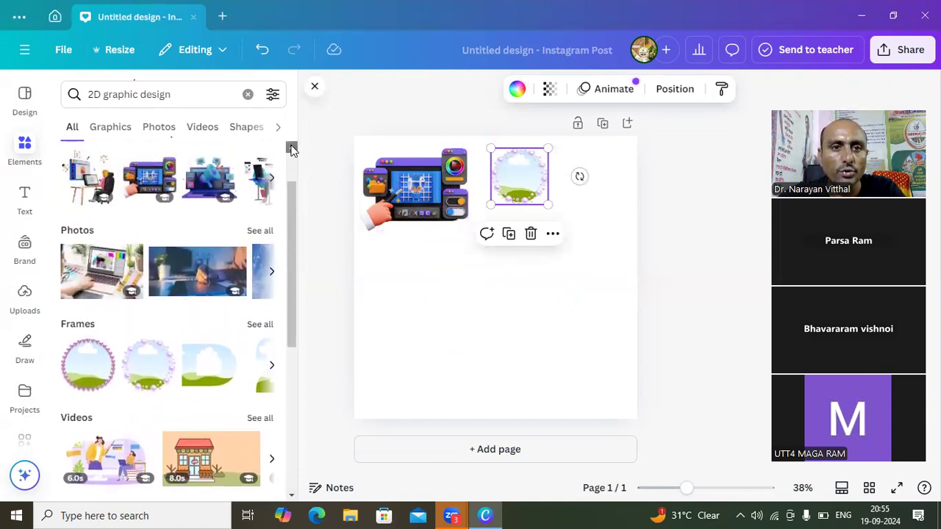
scroll(292, 147, up, 2)
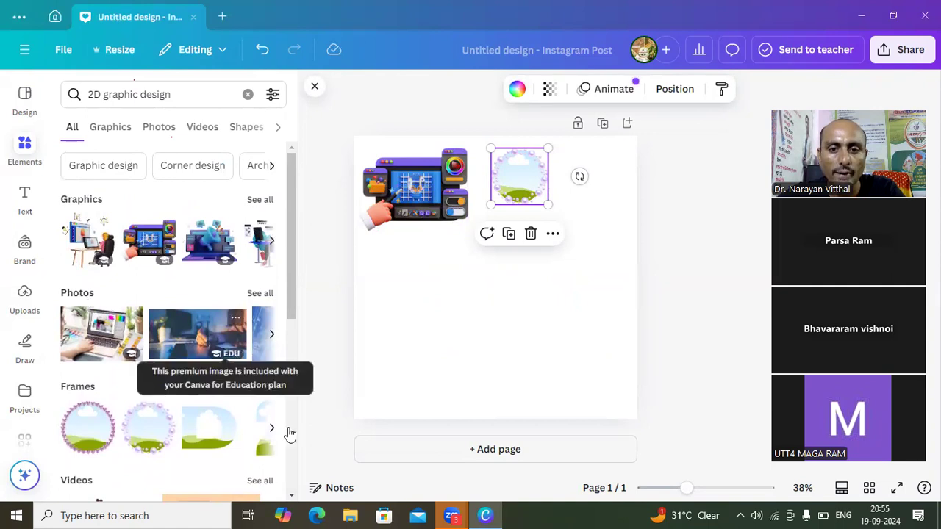
click(291, 497)
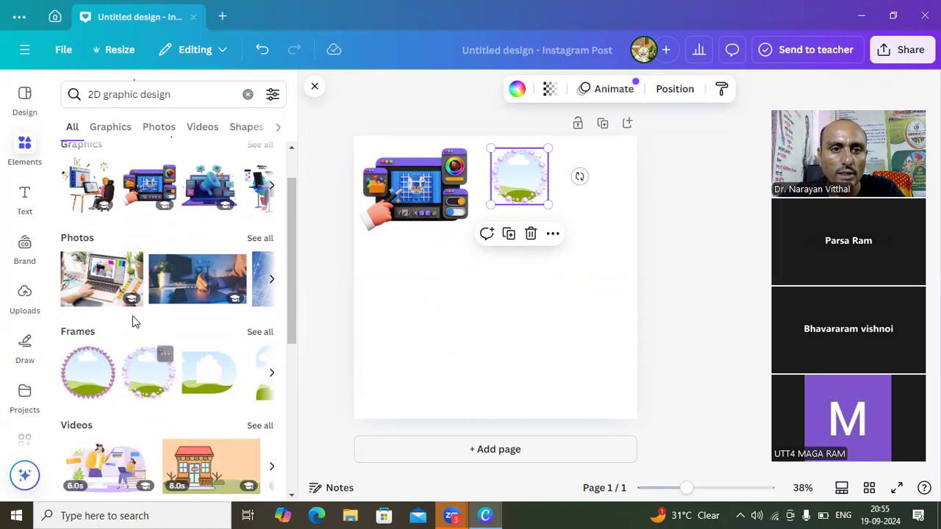
click(118, 290)
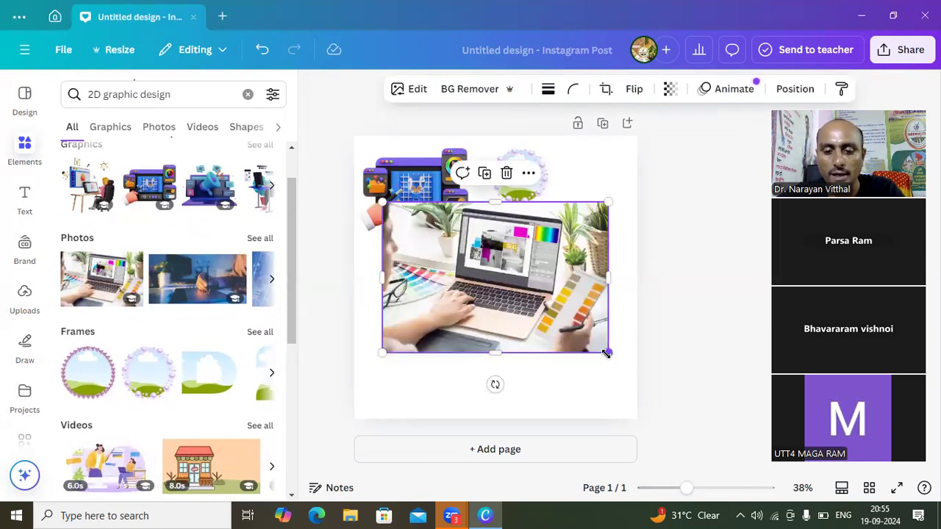
drag(600, 351, 479, 318)
drag(427, 260, 576, 250)
drag(522, 179, 497, 182)
drag(562, 219, 557, 174)
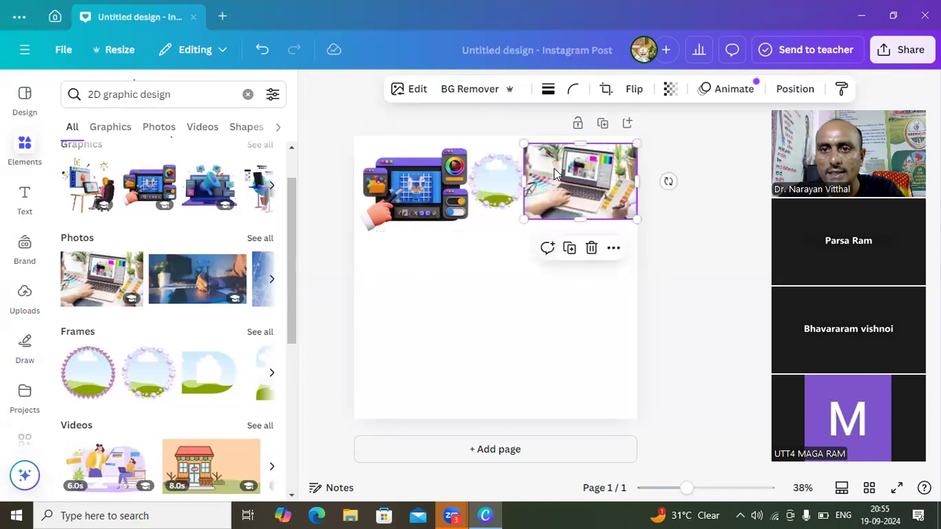
- Shrink the pearl frame, the laptop photo and the hand-drawing graphic slightly so the three sit apart in the page's top row
click(504, 182)
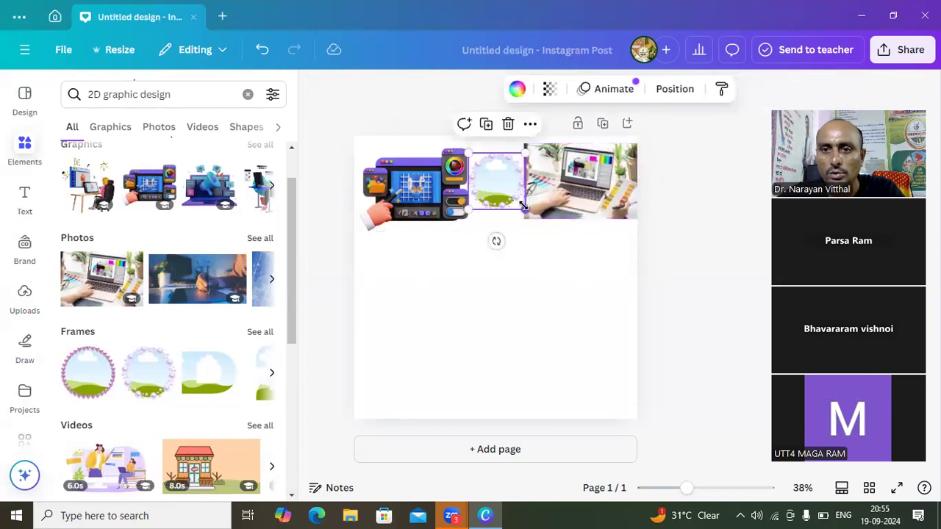
drag(520, 209, 519, 203)
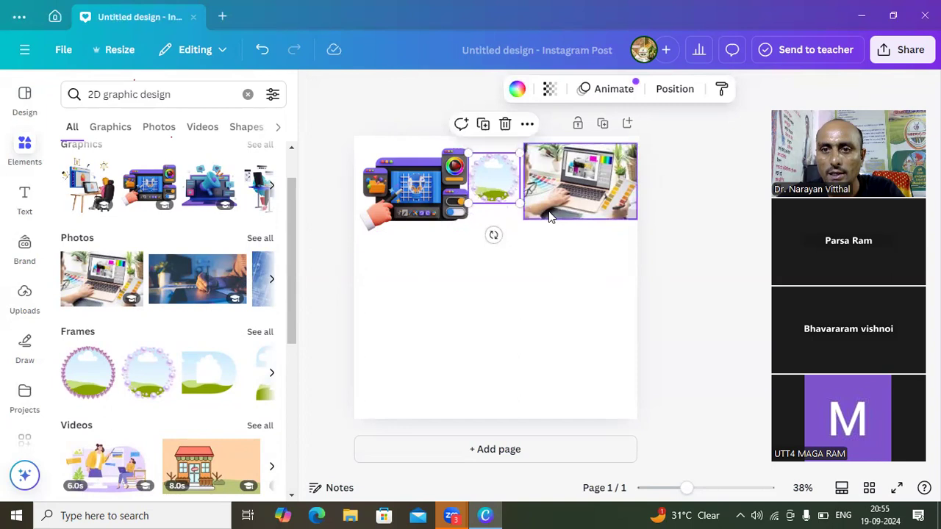
click(548, 211)
drag(522, 219, 507, 190)
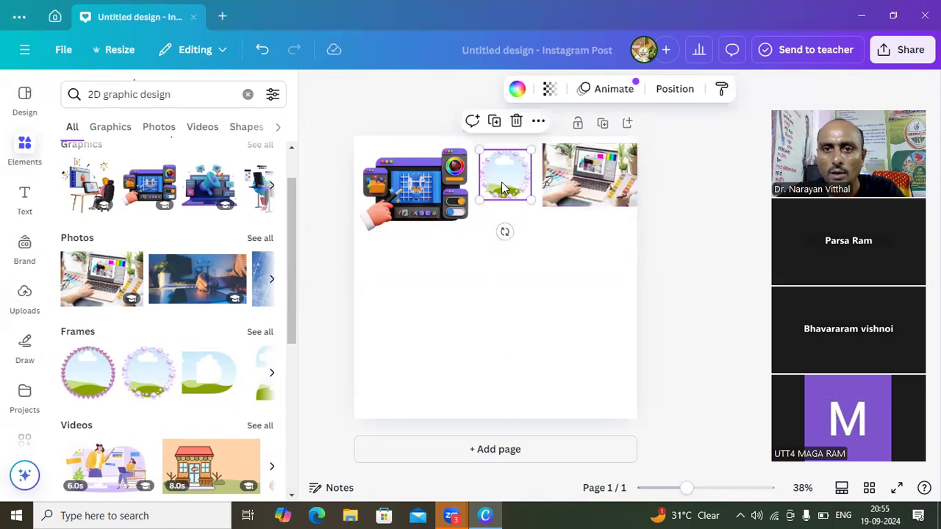
click(442, 193)
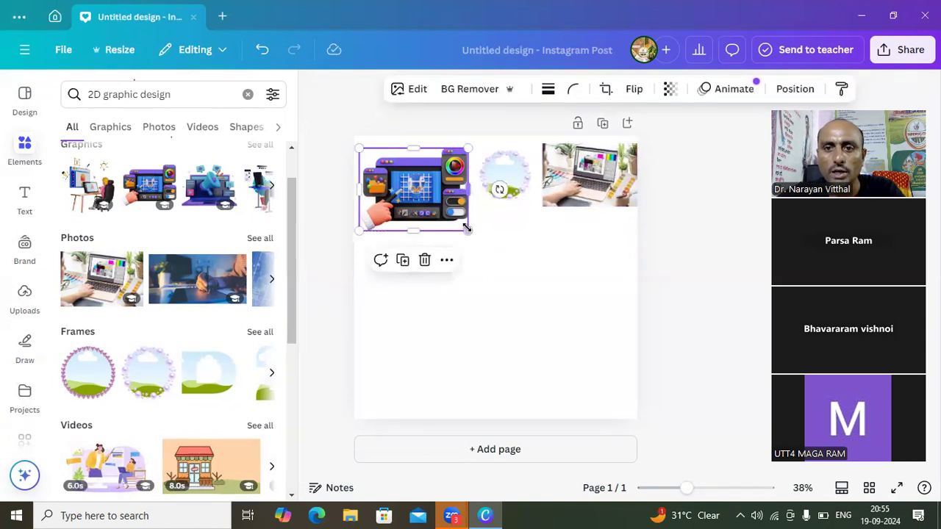
drag(466, 231, 454, 220)
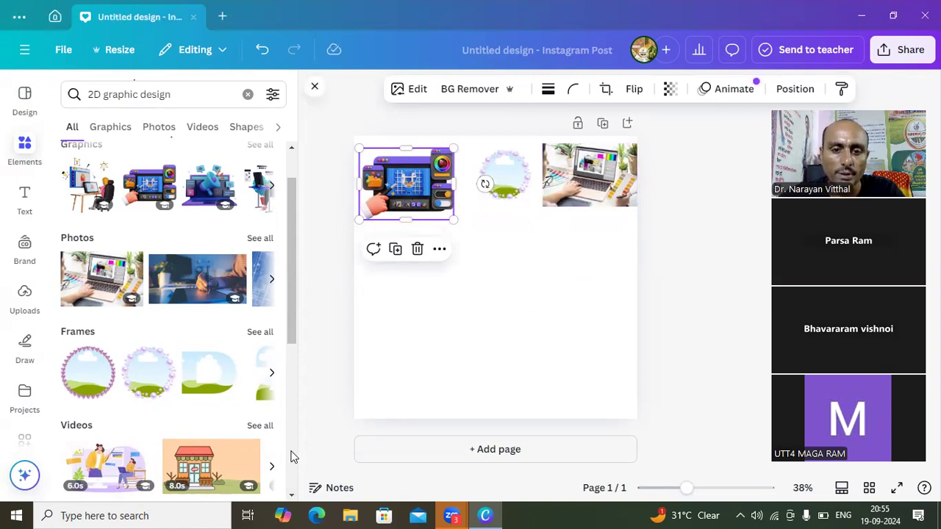
- Place the 8-second shop-front video, crop it narrower, shrink it and move it directly beneath the laptop photo
scroll(291, 498, down, 5)
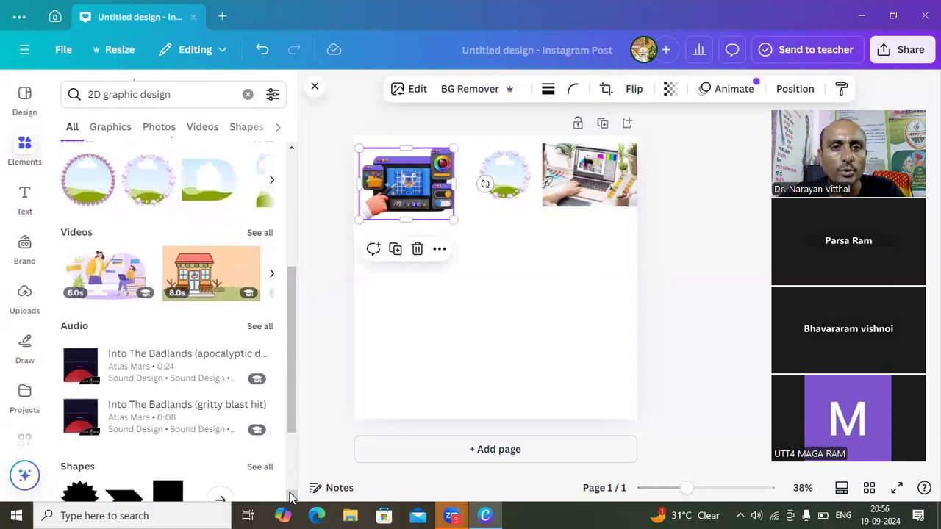
click(224, 288)
mouse_move(382, 277)
mouse_down()
mouse_move(464, 278)
mouse_move(406, 289)
mouse_move(382, 282)
mouse_up()
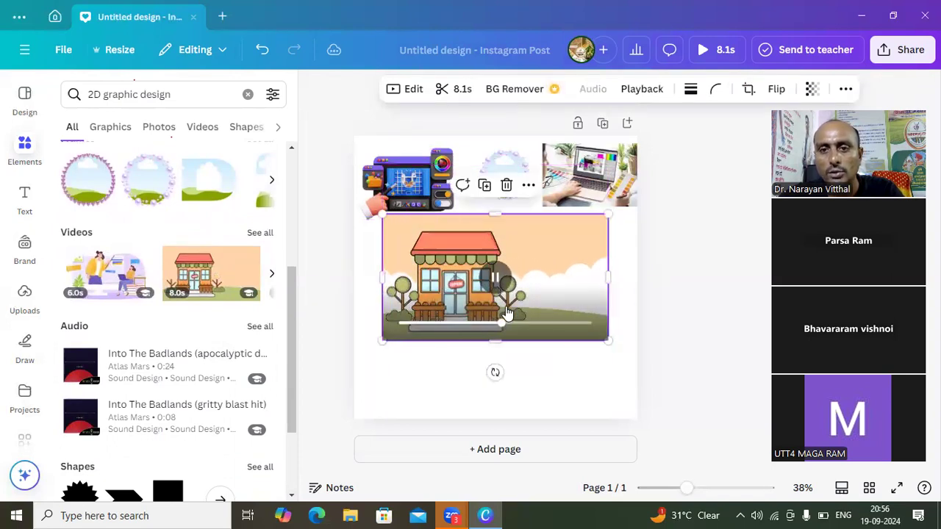
drag(606, 277, 525, 278)
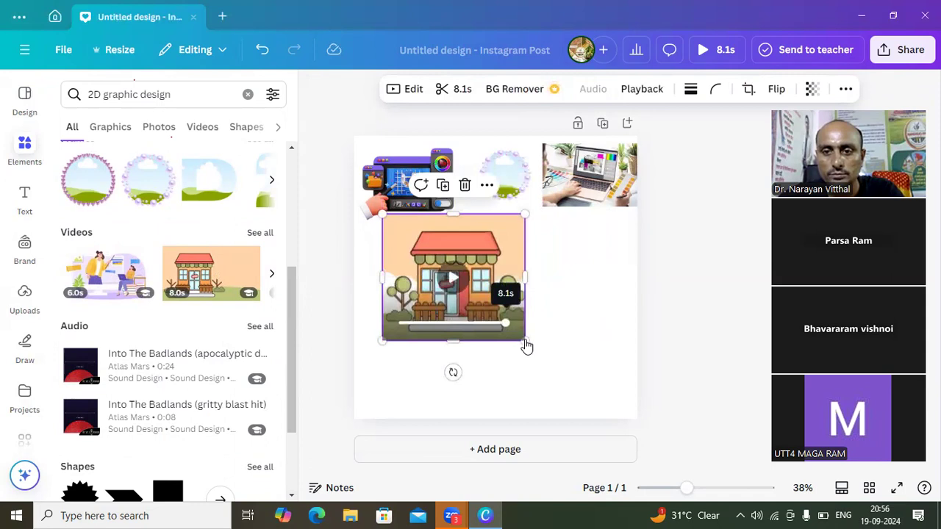
drag(513, 326, 478, 298)
drag(432, 255, 567, 243)
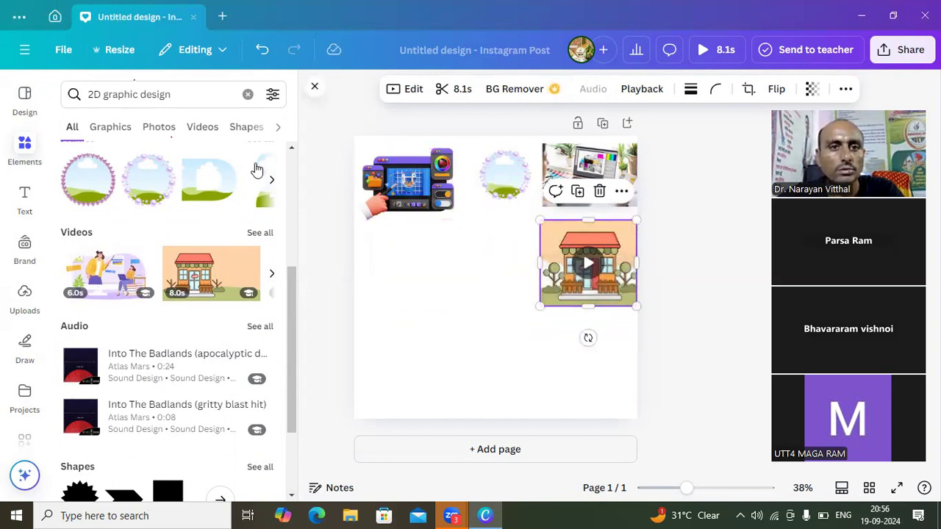
- Look through the graphics, photos, videos, shapes, frames, mockups and charts categories of the "2D graphic design" results
click(103, 132)
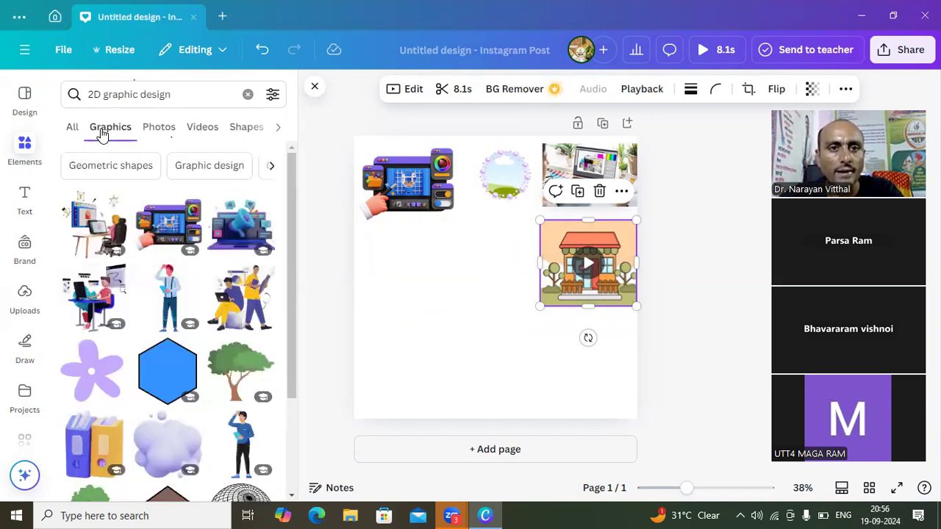
click(157, 132)
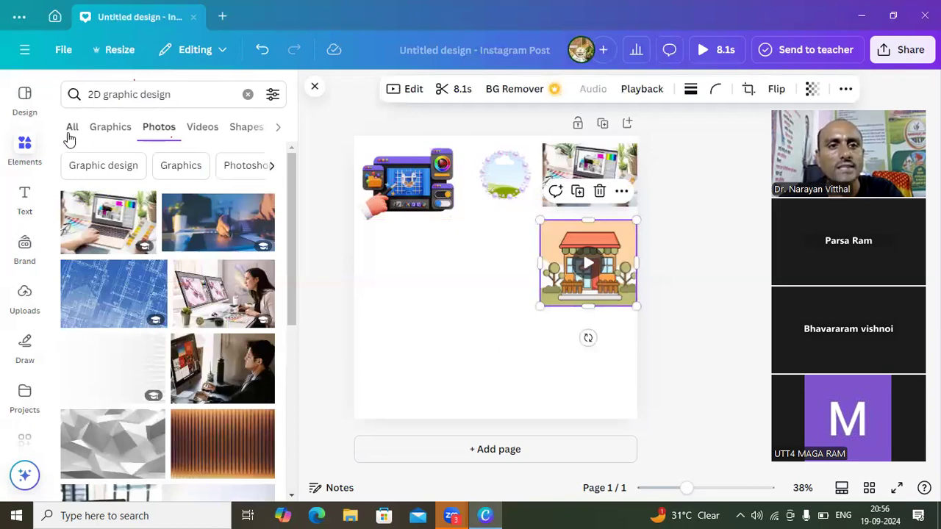
click(107, 135)
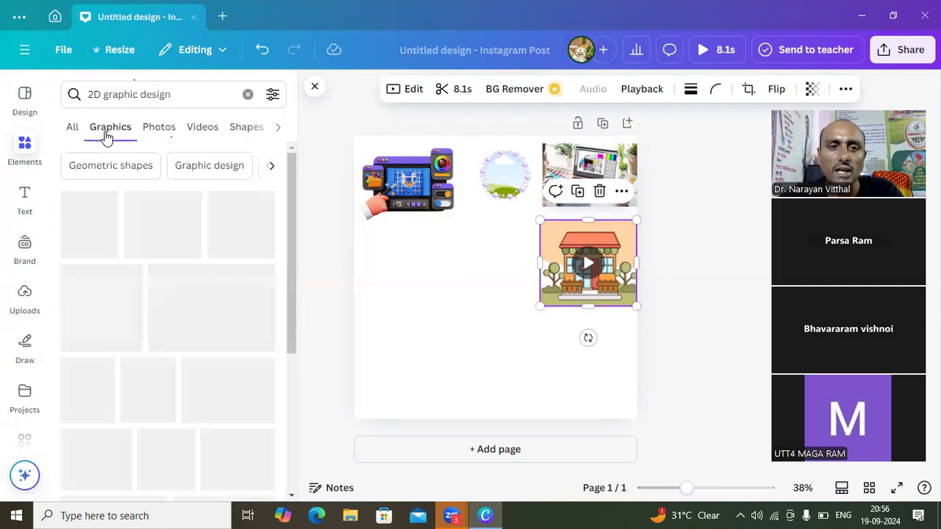
click(155, 131)
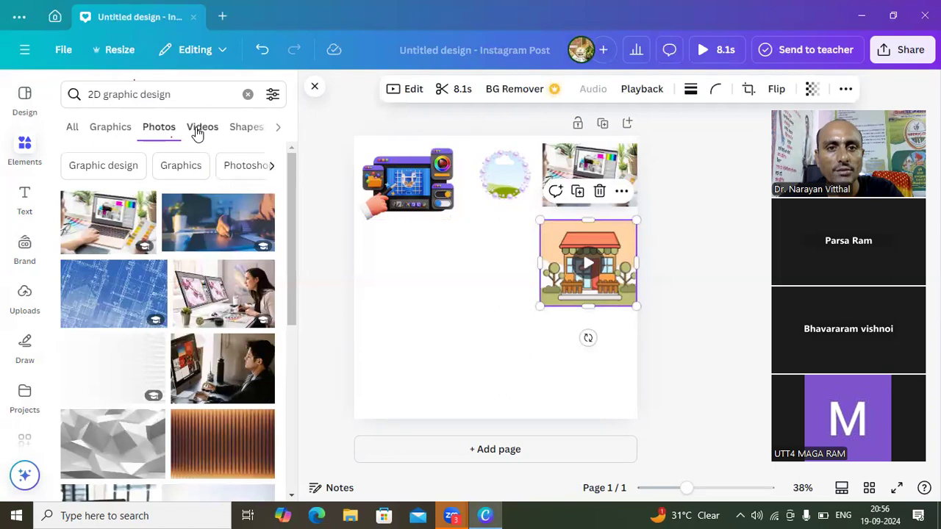
click(197, 132)
click(210, 131)
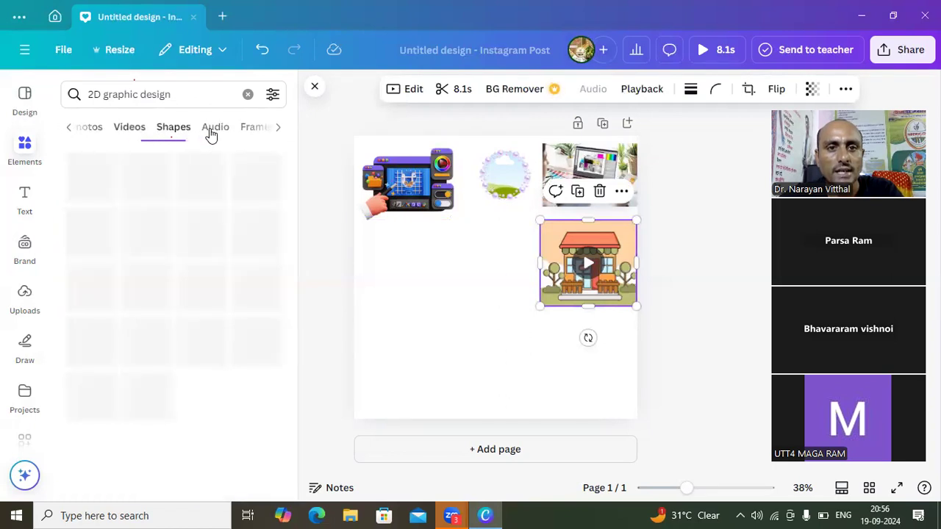
click(257, 128)
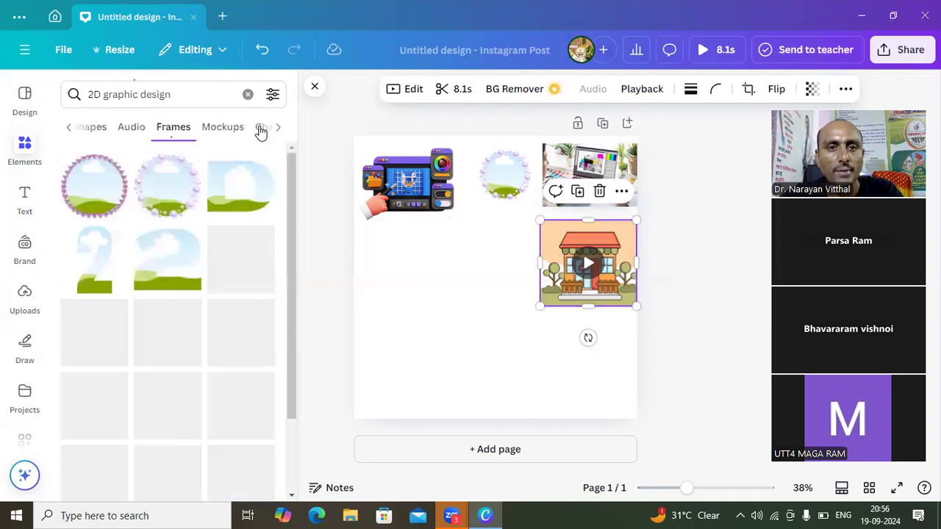
click(235, 132)
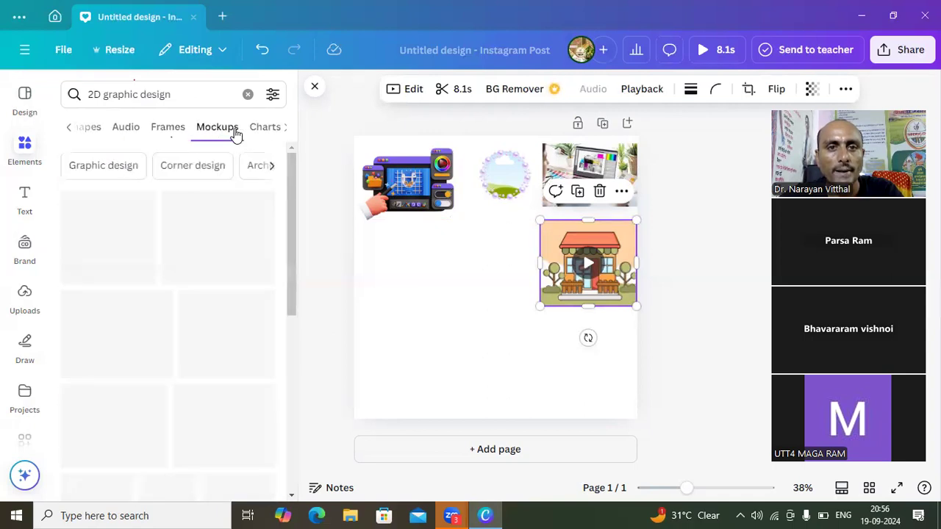
click(262, 134)
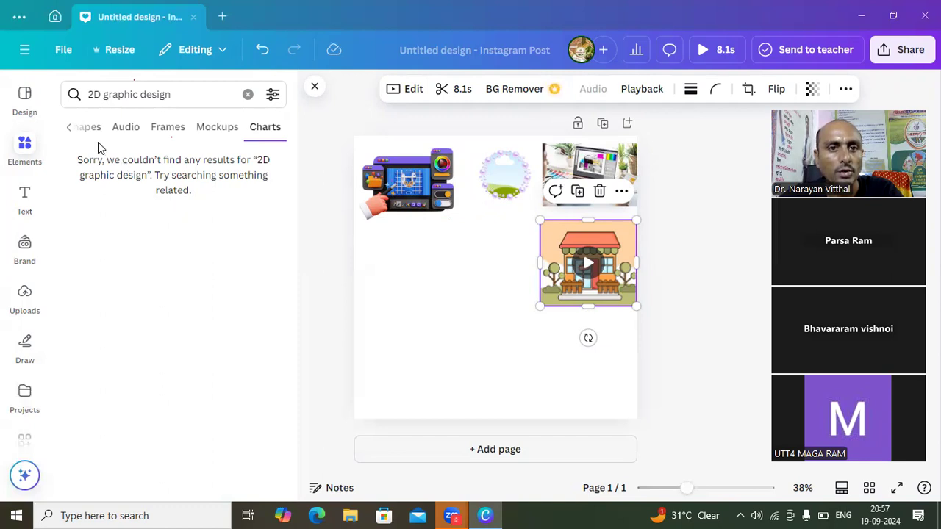
click(71, 131)
click(71, 130)
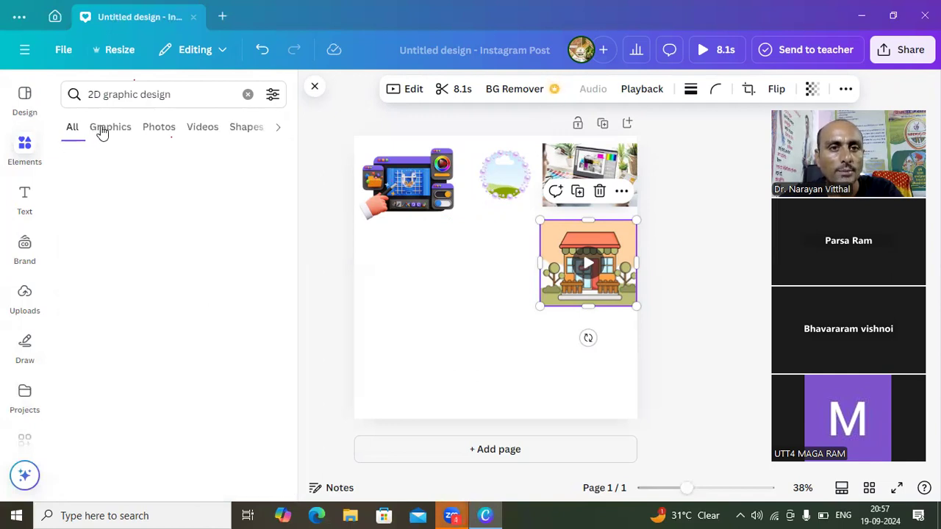
- Place the green tree graphic, shrunk, beneath the hand-drawing graphic, and delete the larger second tree
click(105, 131)
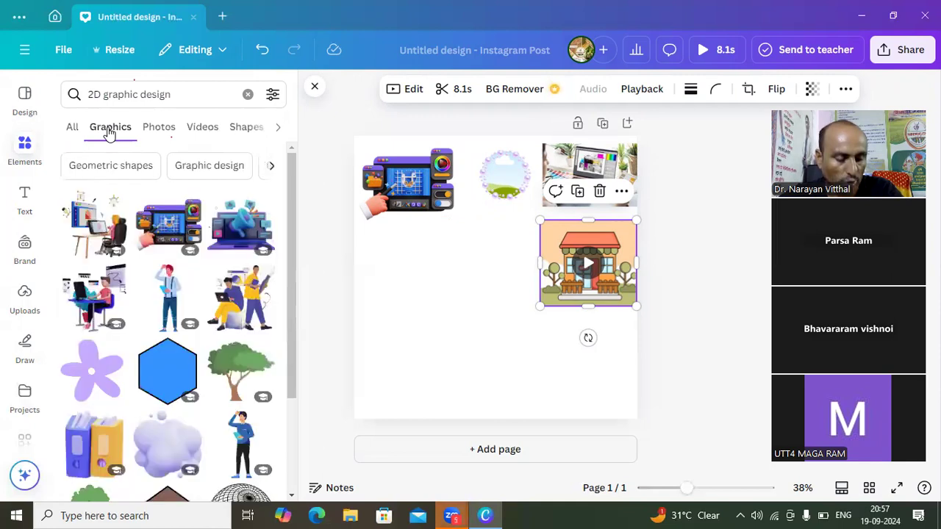
click(228, 376)
drag(554, 330, 407, 274)
click(548, 325)
drag(555, 324, 521, 328)
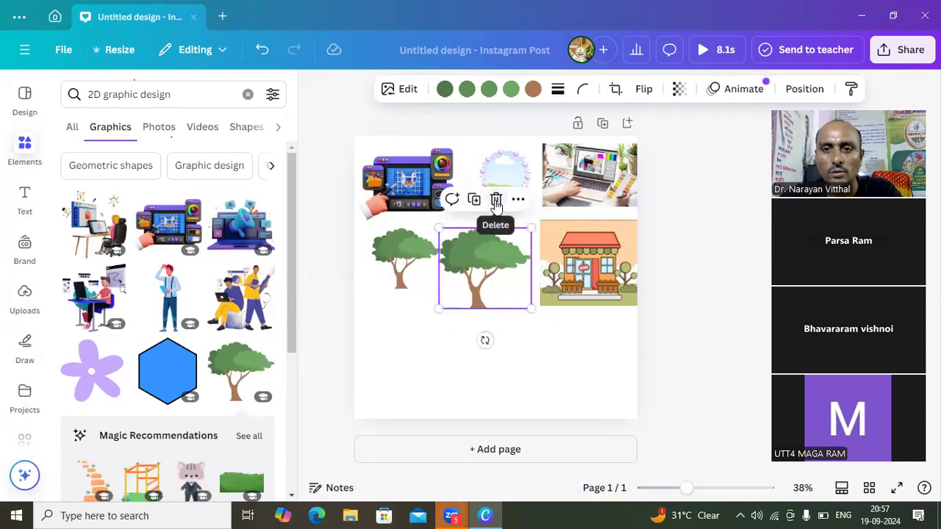
click(496, 201)
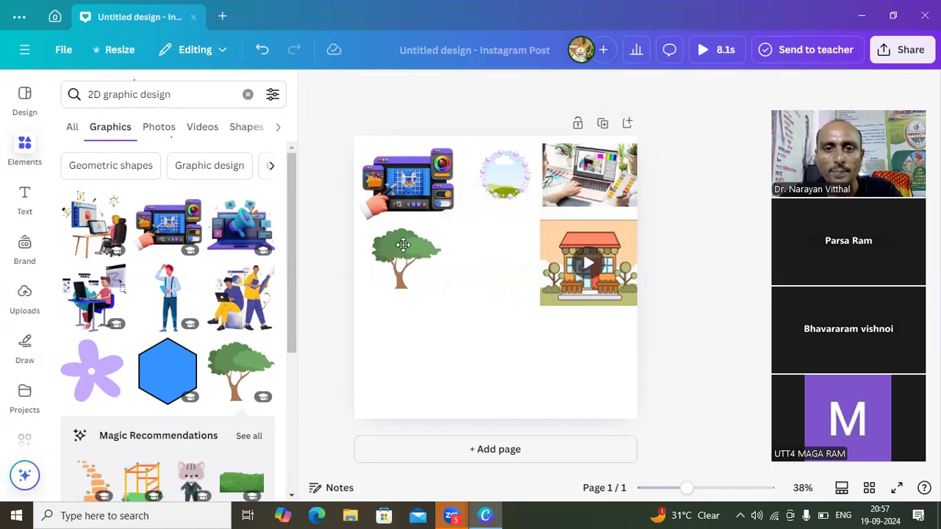
drag(403, 245, 398, 244)
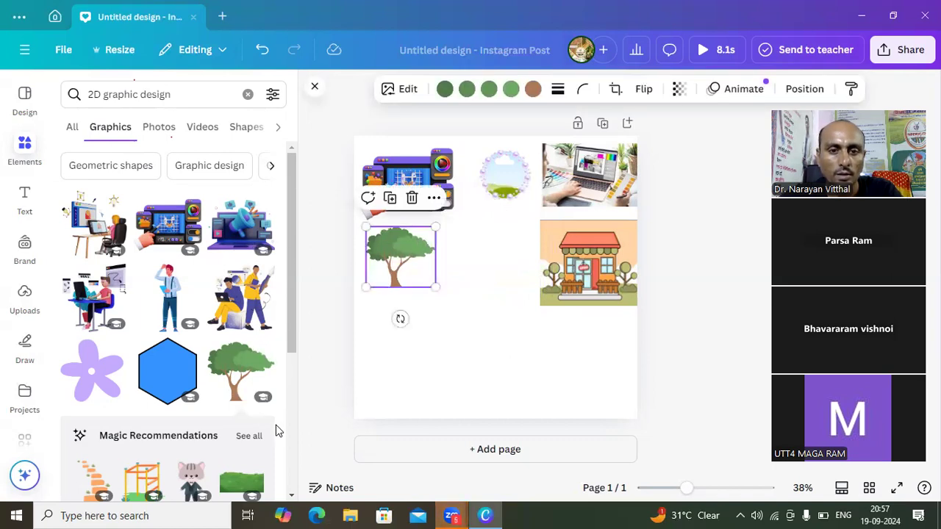
- Place the black wireframe sphere graphic and shrink it to about three quarters size between the tree and the shop-front video
click(291, 495)
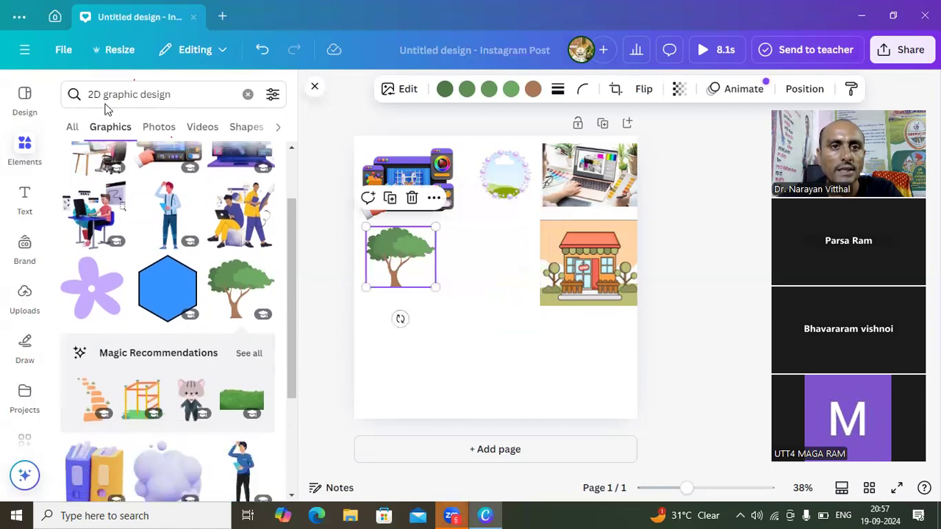
click(293, 152)
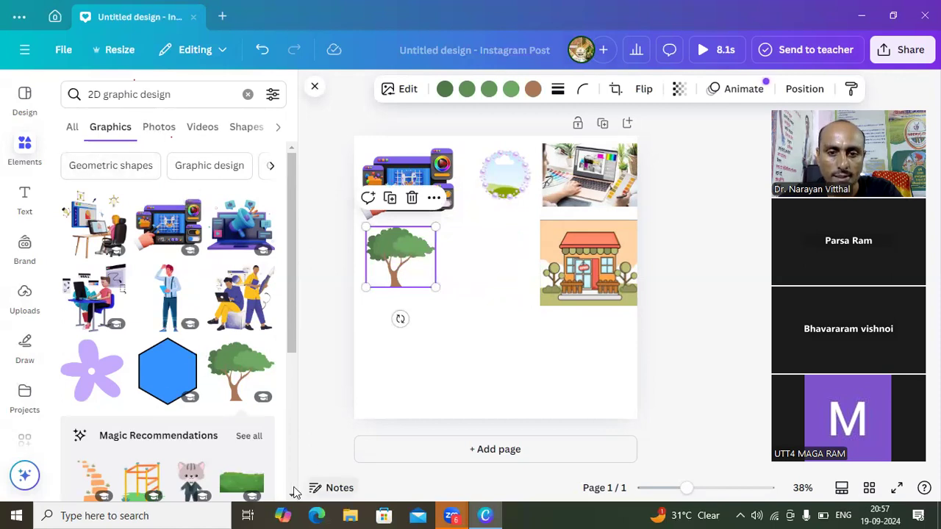
scroll(290, 498, down, 3)
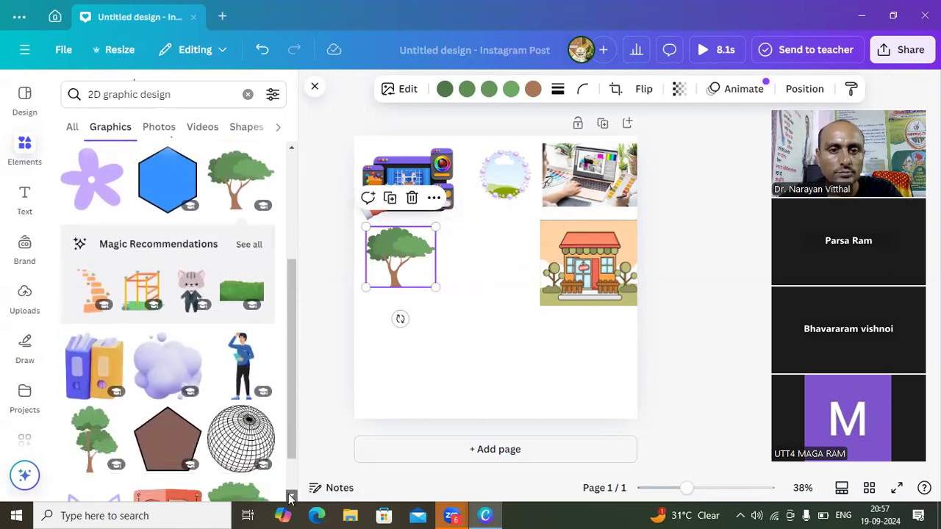
scroll(291, 499, down, 2)
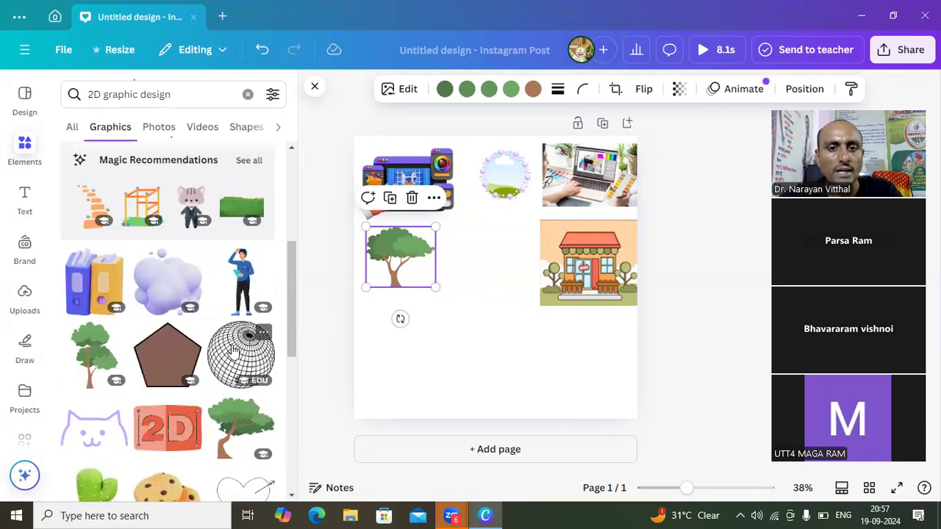
click(233, 351)
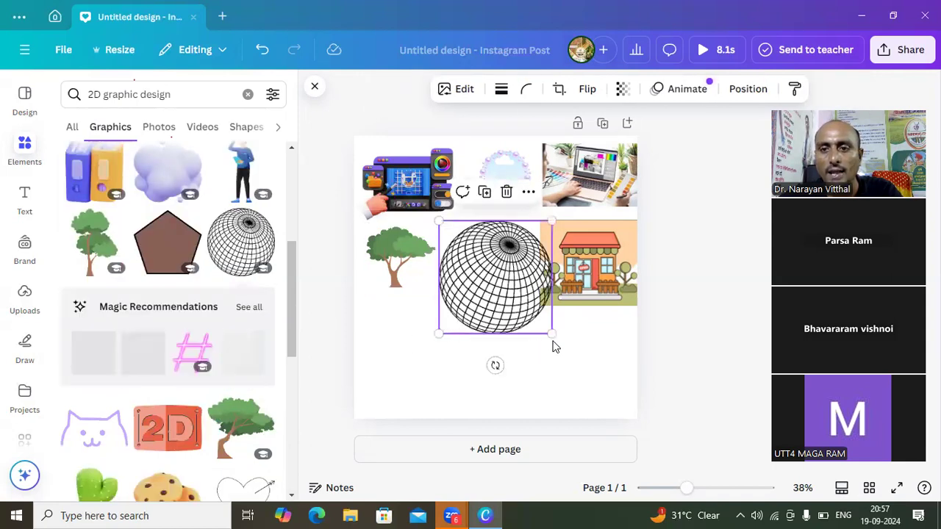
drag(547, 330, 524, 306)
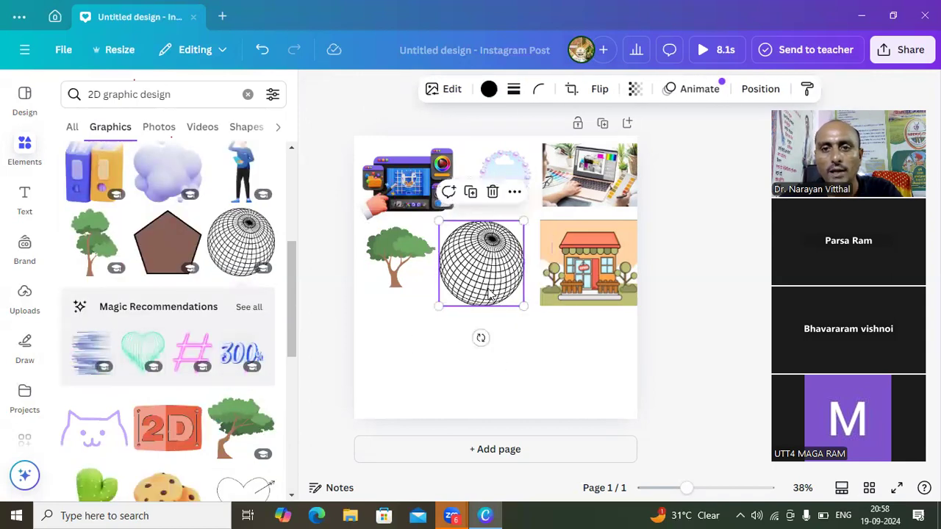
- Nudge the wireframe sphere slightly up and right, and place the cookies graphic, shrunk to fit, beneath the green tree
drag(477, 268, 483, 262)
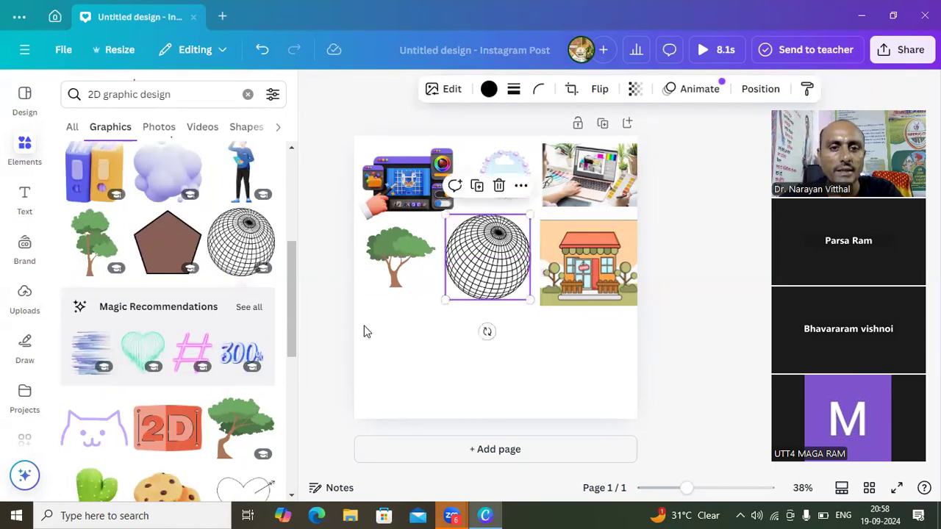
click(291, 499)
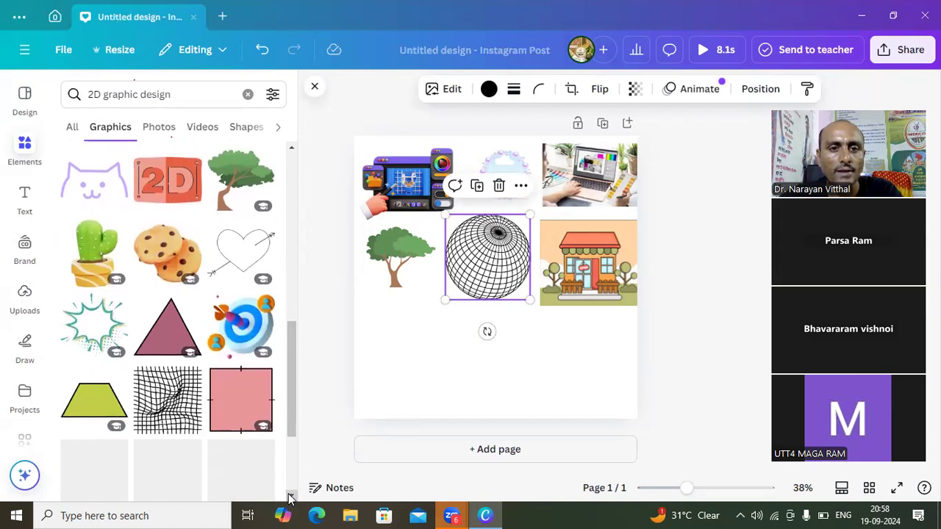
click(175, 266)
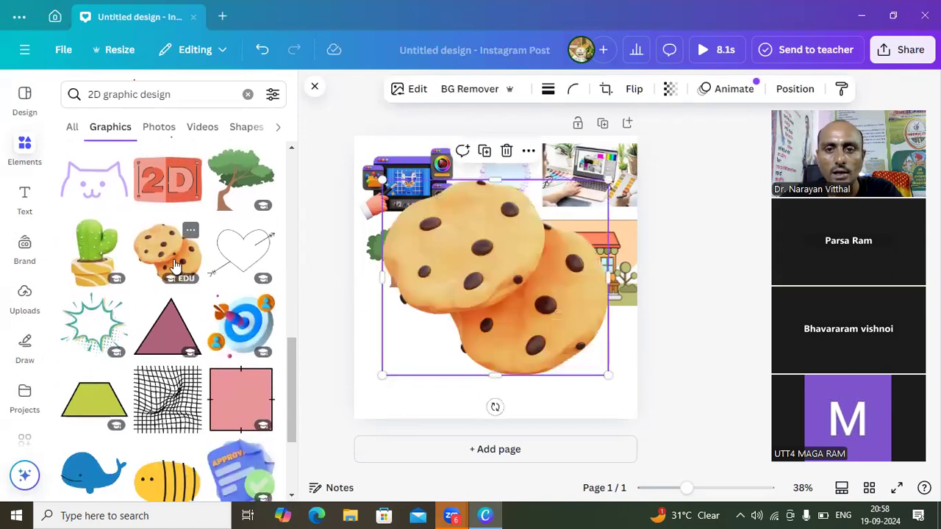
drag(604, 375, 470, 313)
drag(419, 263, 395, 317)
drag(482, 400, 444, 367)
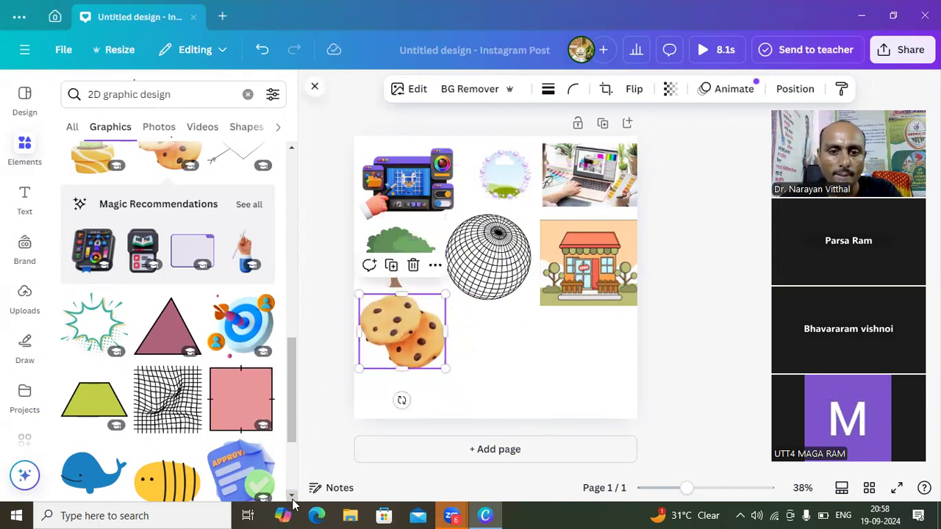
- Browse further through the graphics results for "2D graphic design" to find another graphic for the post
scroll(293, 497, down, 3)
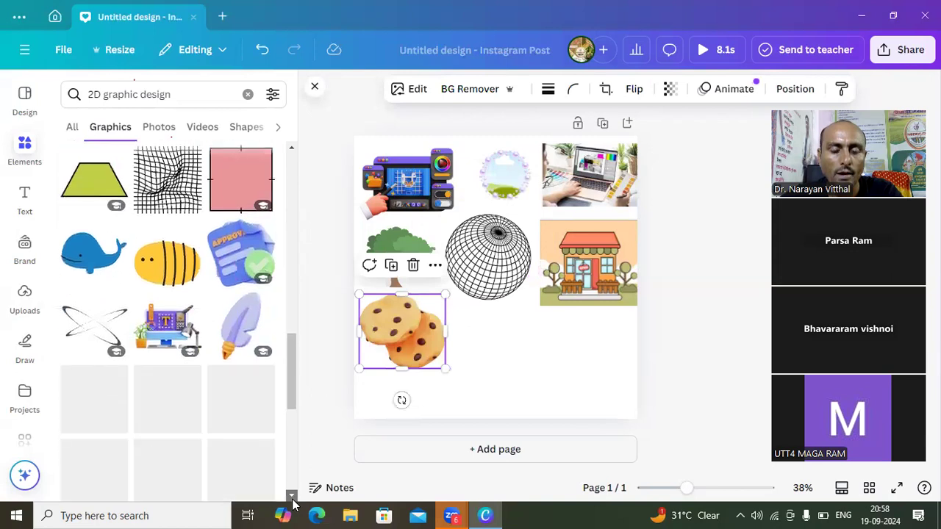
scroll(292, 500, down, 1)
scroll(293, 503, down, 1)
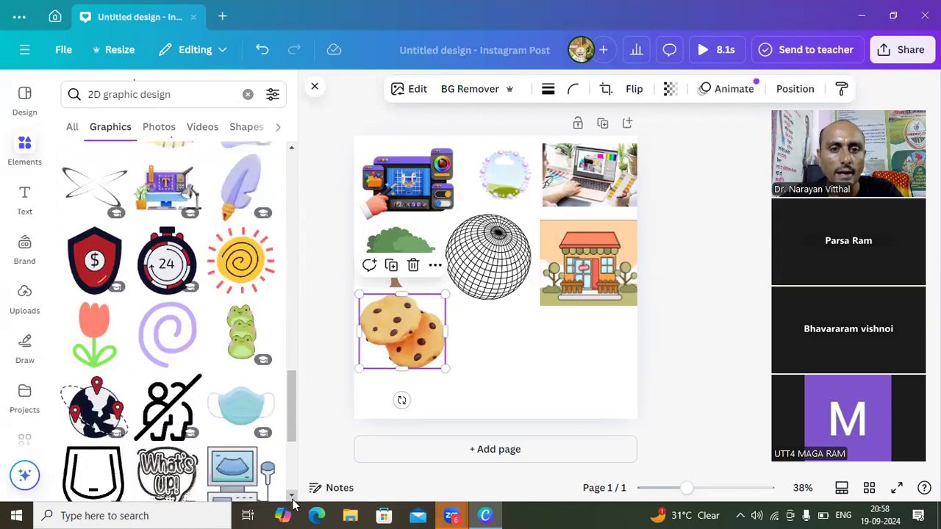
scroll(292, 503, down, 2)
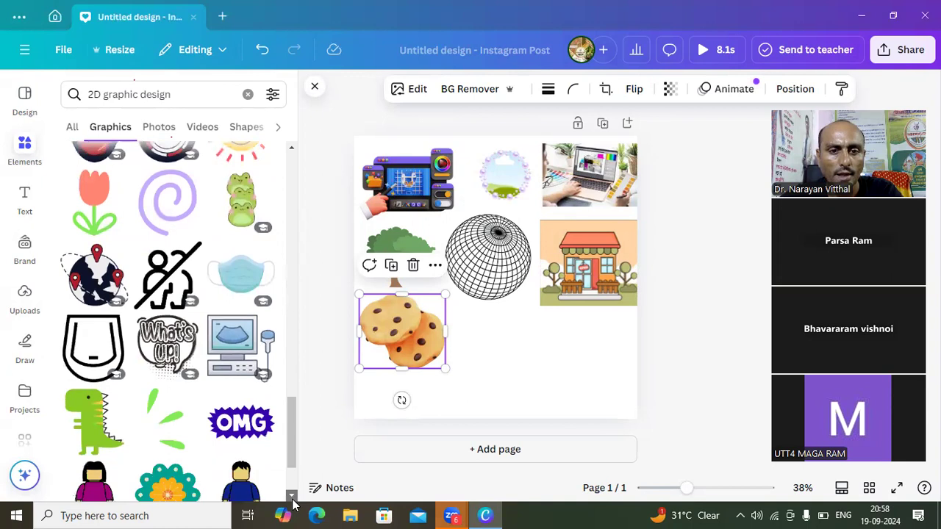
scroll(293, 503, down, 3)
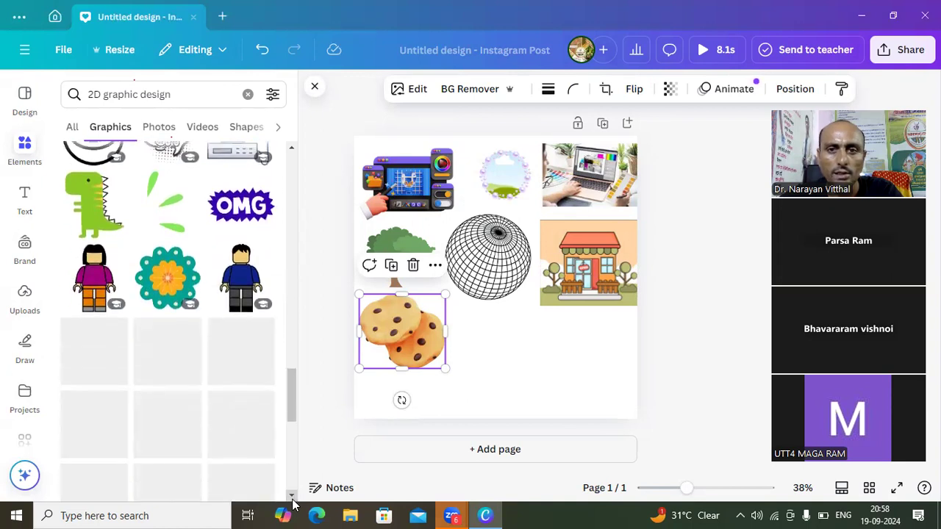
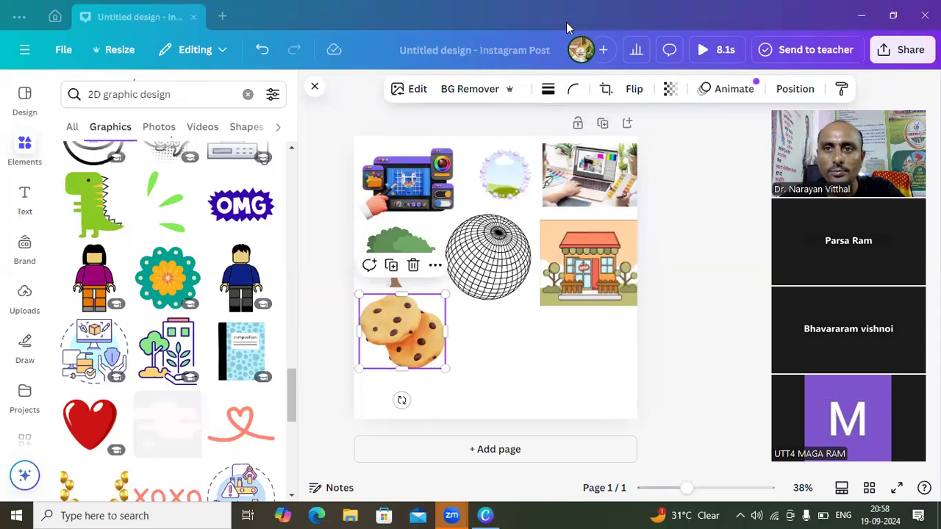
- Look further through the "2D graphic design" graphics results and add a blank second page to the post
click(344, 112)
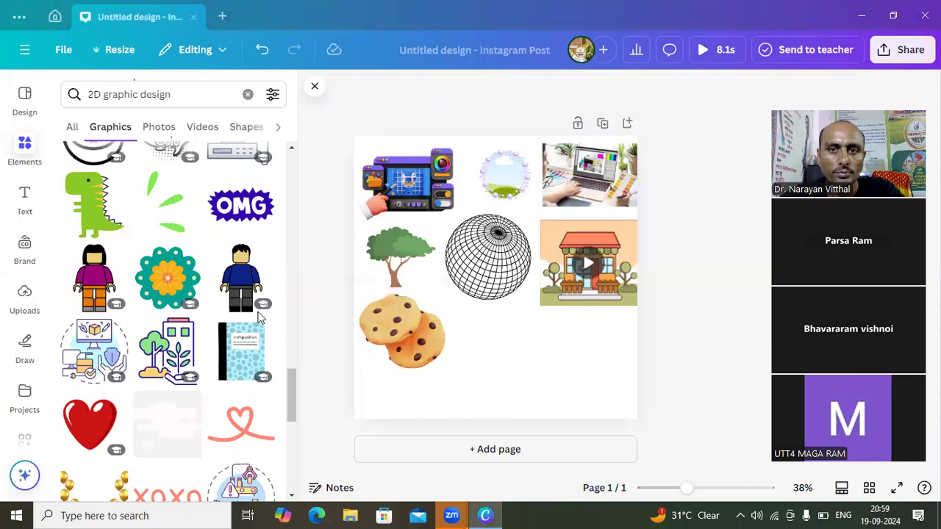
click(291, 495)
click(291, 499)
click(291, 499)
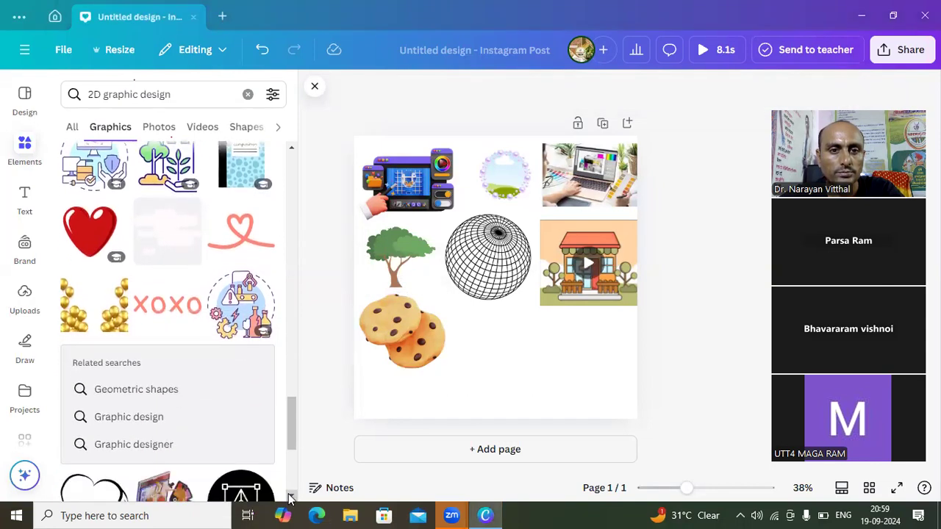
click(291, 498)
click(291, 499)
click(291, 498)
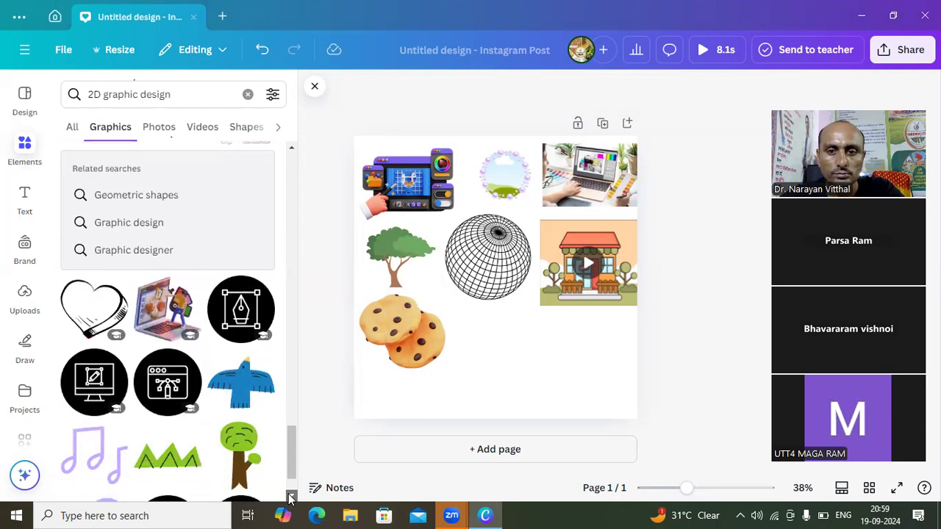
click(455, 454)
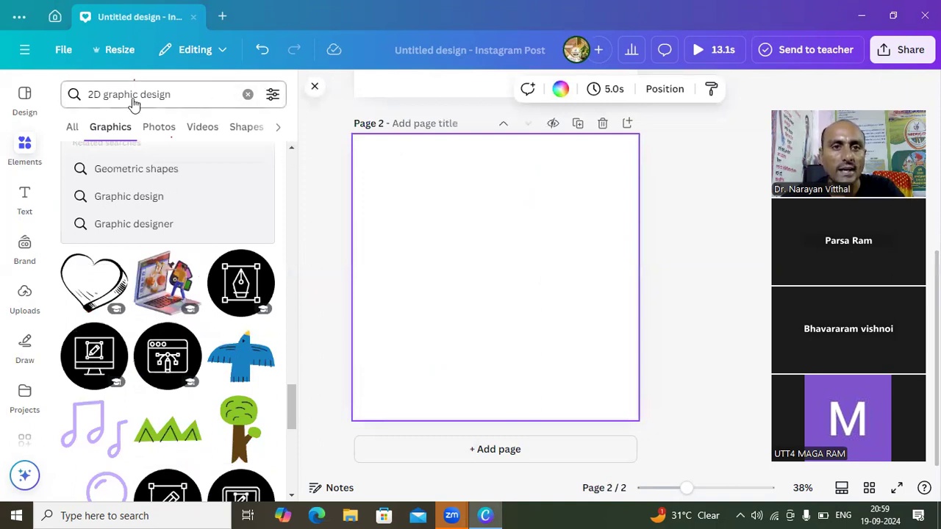
- Change the graphics search from 2D to "3D graphic design"
click(94, 101)
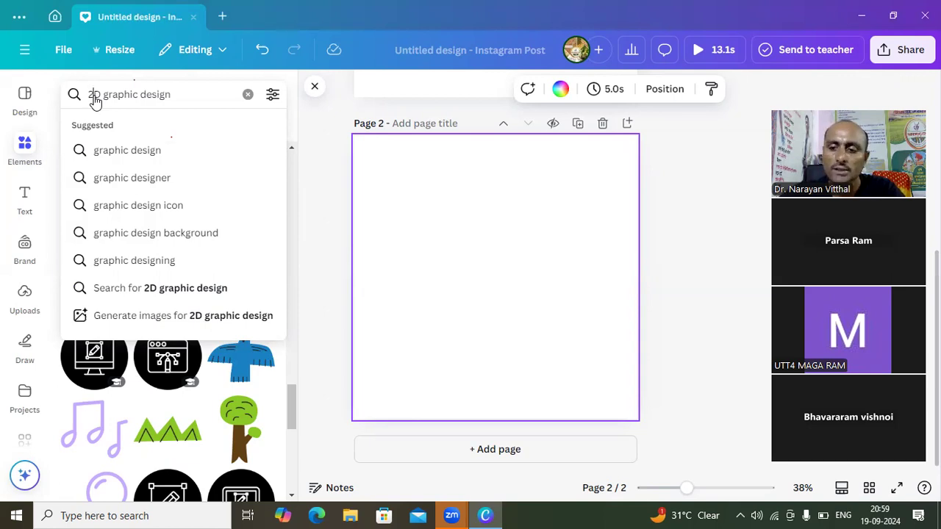
key(BackSpace)
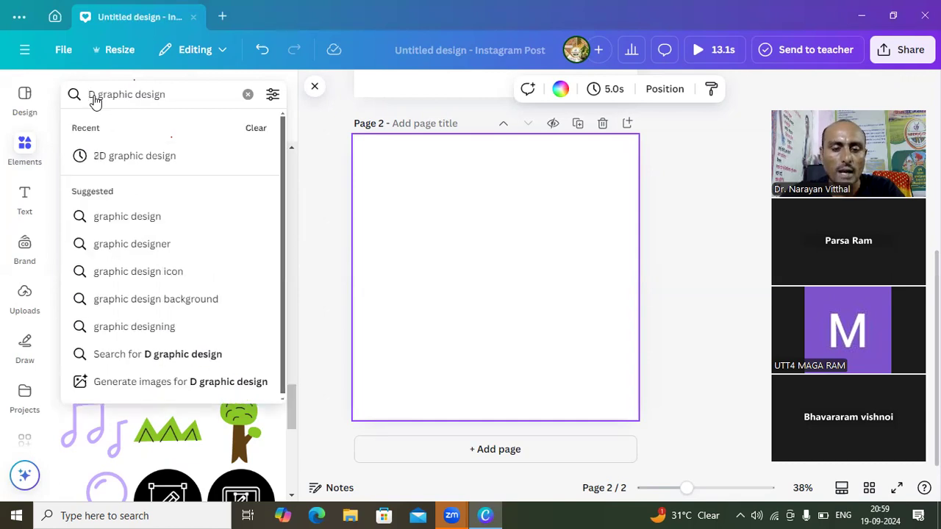
text(3)
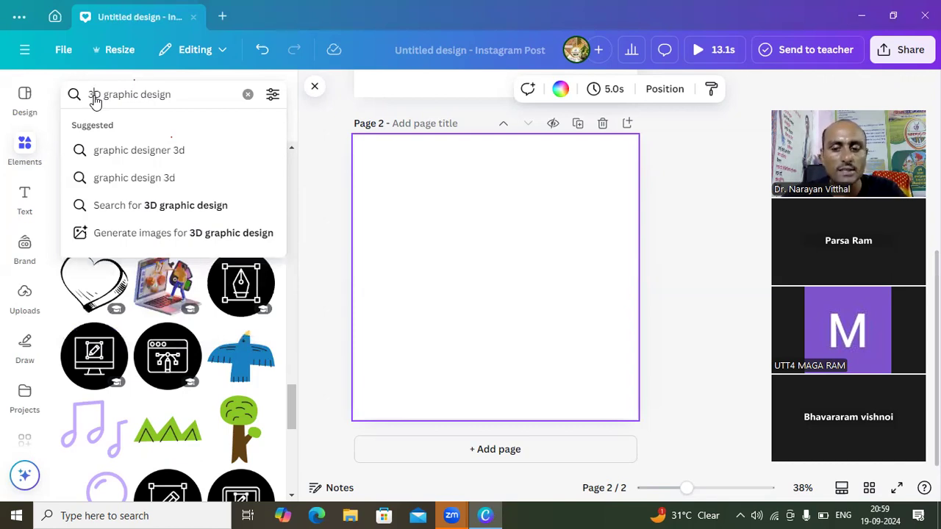
key(Return)
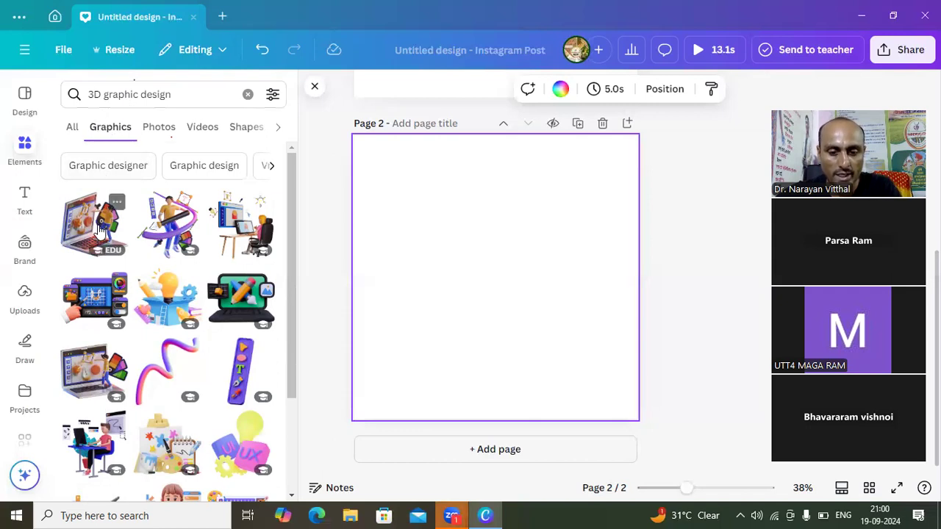
- Place the 3D laptop-with-designer graphic on page 2 and shrink it to about a fifth of the page width in the upper-left corner
drag(102, 229, 393, 156)
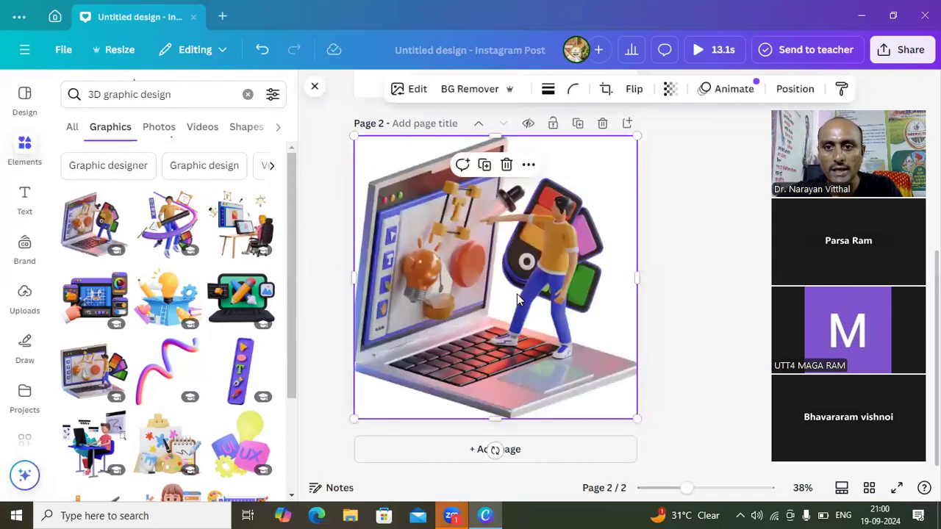
click(637, 421)
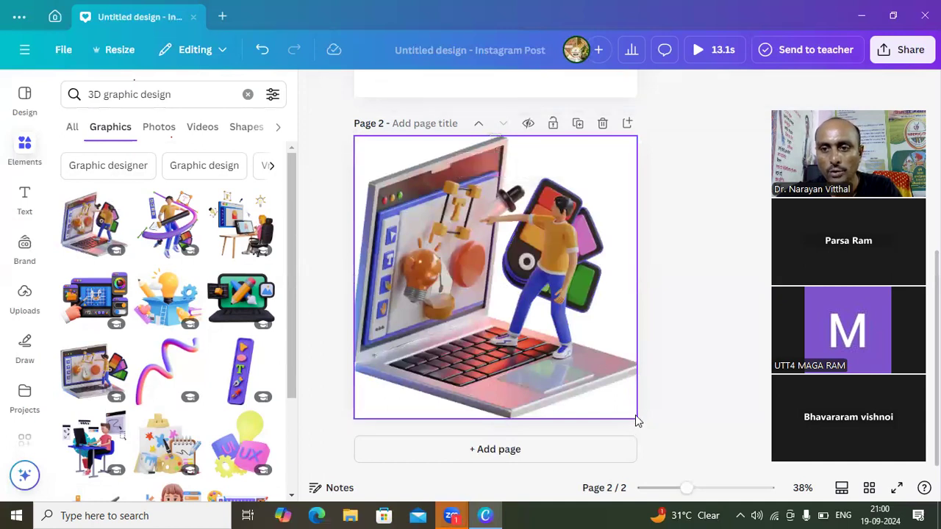
click(613, 381)
drag(635, 418, 414, 196)
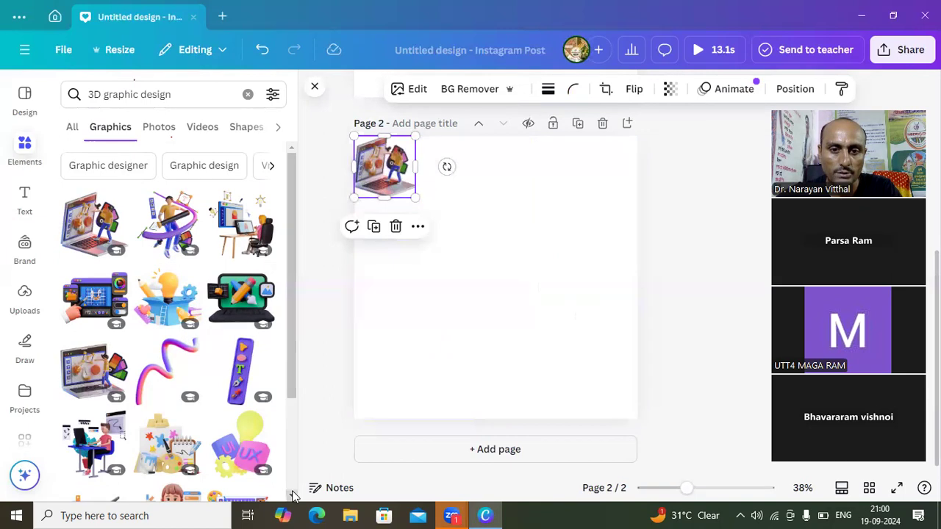
- Place the 3D graphic of the man working at a blue desk, shrunk to about a fifth of the page width, in page 2's upper-right corner
scroll(292, 494, down, 3)
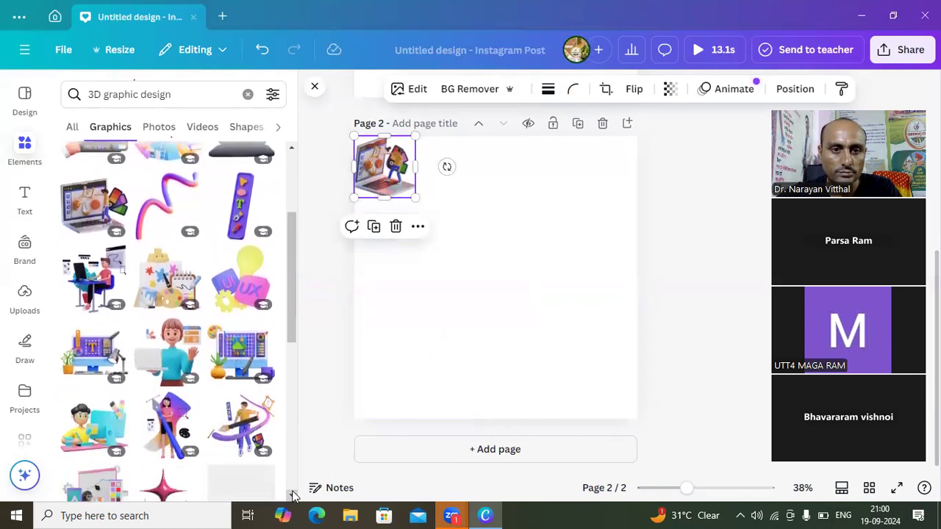
click(83, 282)
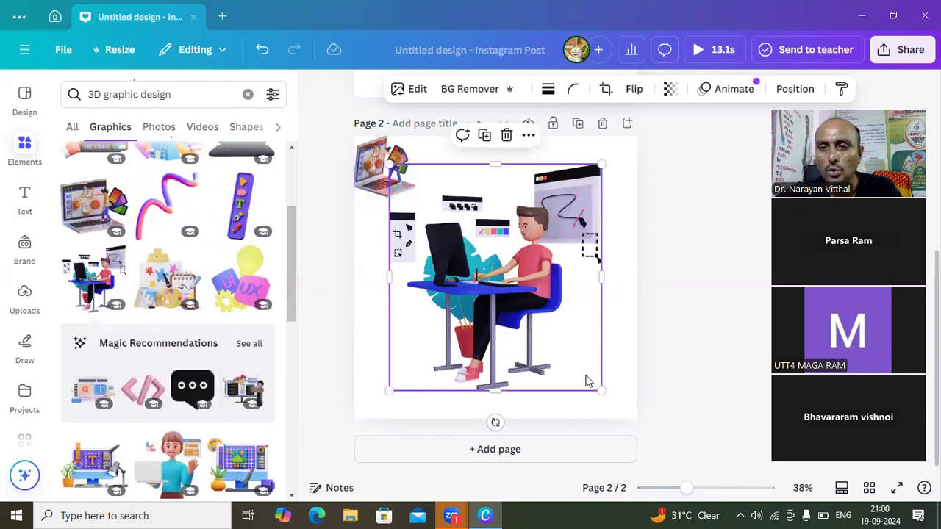
drag(600, 389, 482, 263)
drag(440, 232, 519, 236)
drag(559, 265, 532, 235)
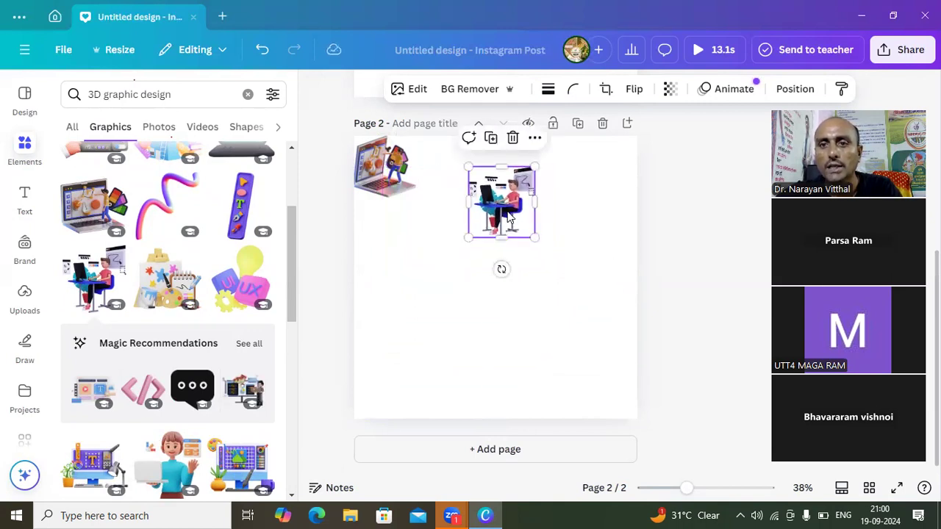
drag(504, 205, 601, 180)
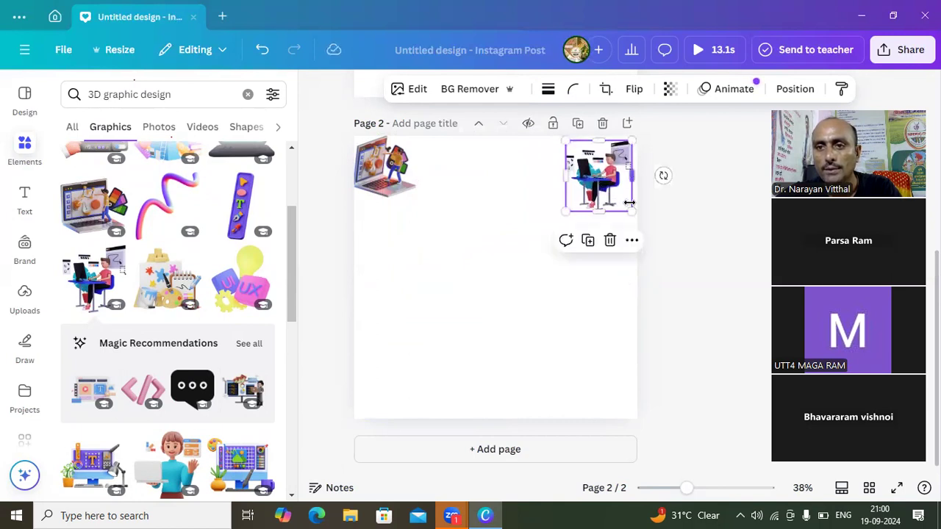
drag(631, 211, 624, 202)
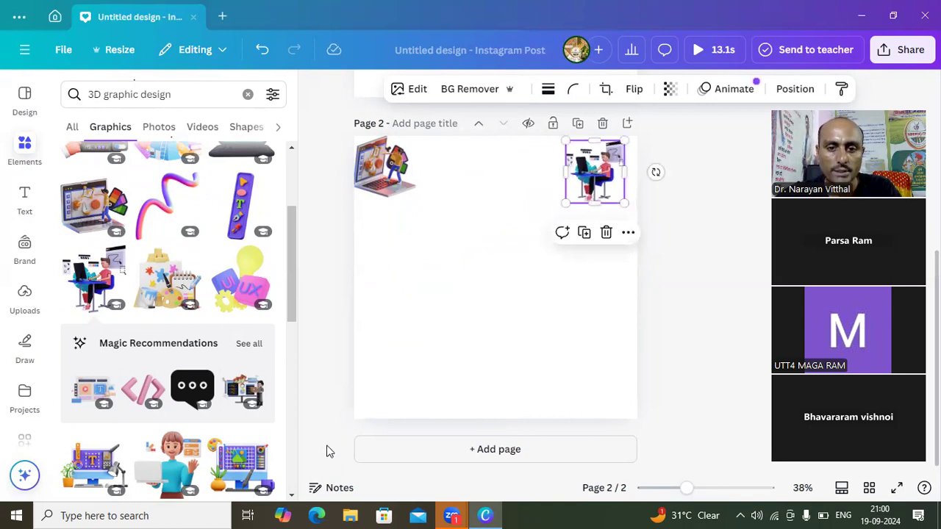
- Place the multicoloured sliced light-bulb graphic, shrunk to under a third of the page height, just left of the man-at-desk graphic
click(292, 497)
drag(292, 497, 293, 498)
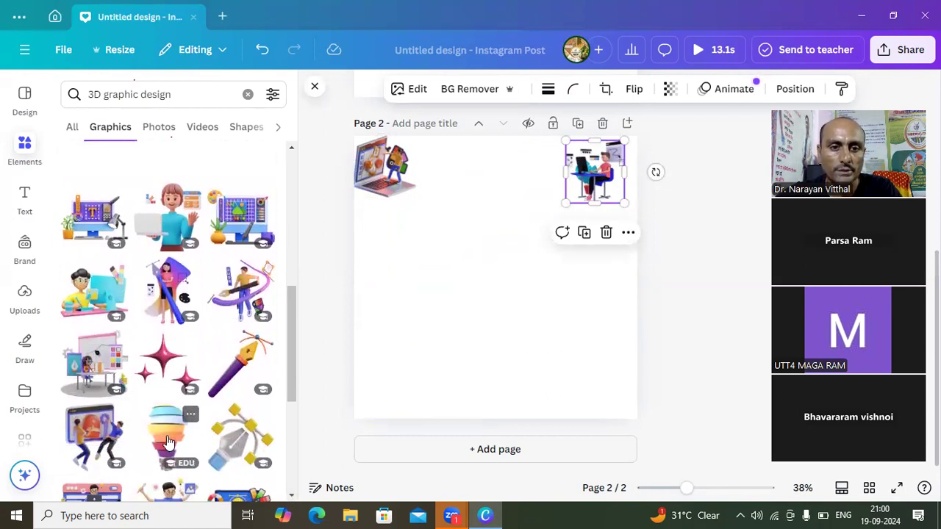
click(168, 442)
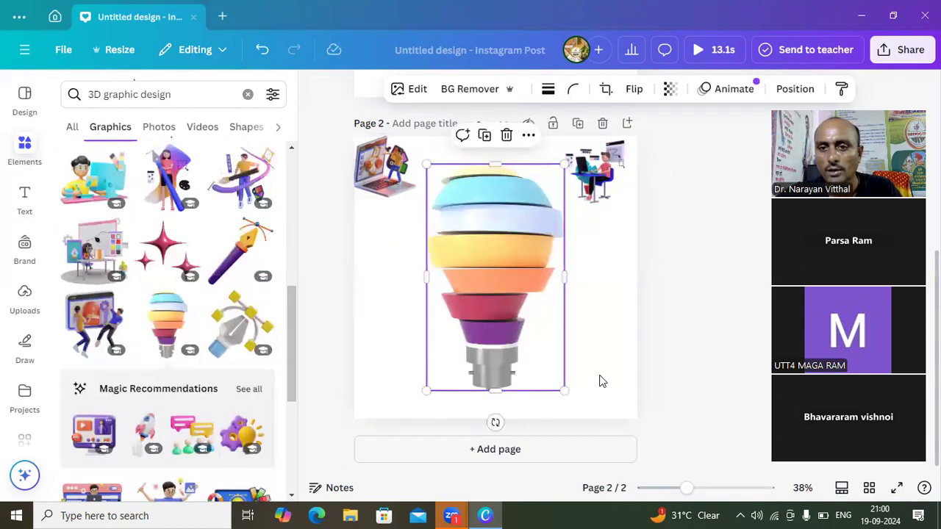
drag(563, 389, 476, 245)
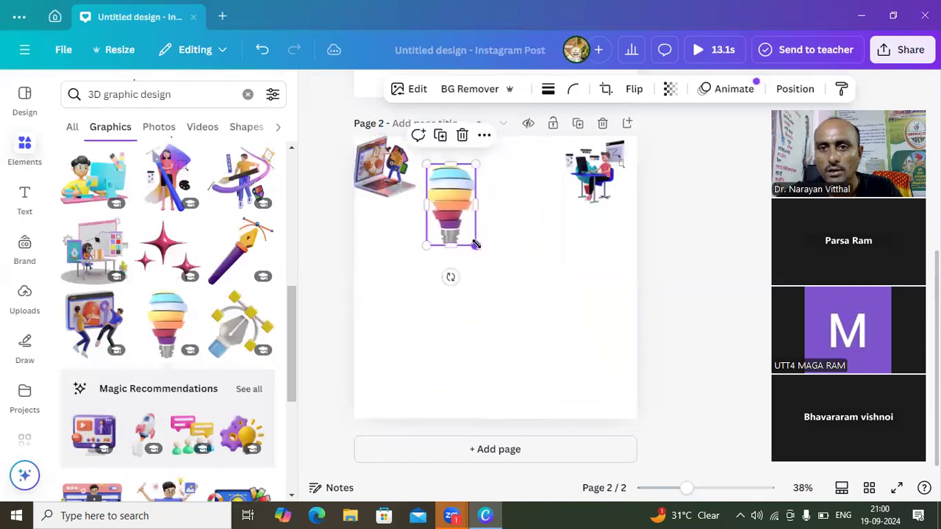
drag(453, 214, 537, 191)
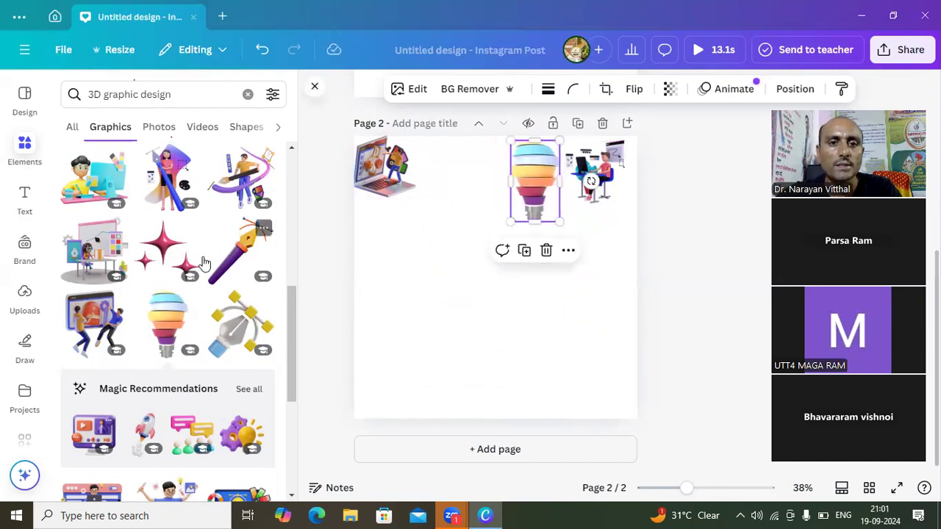
- Place the rainbow-coloured twisted 3D shape, shrunk to about a third of the page width, beneath the laptop graphic
click(291, 497)
scroll(291, 497, down, 5)
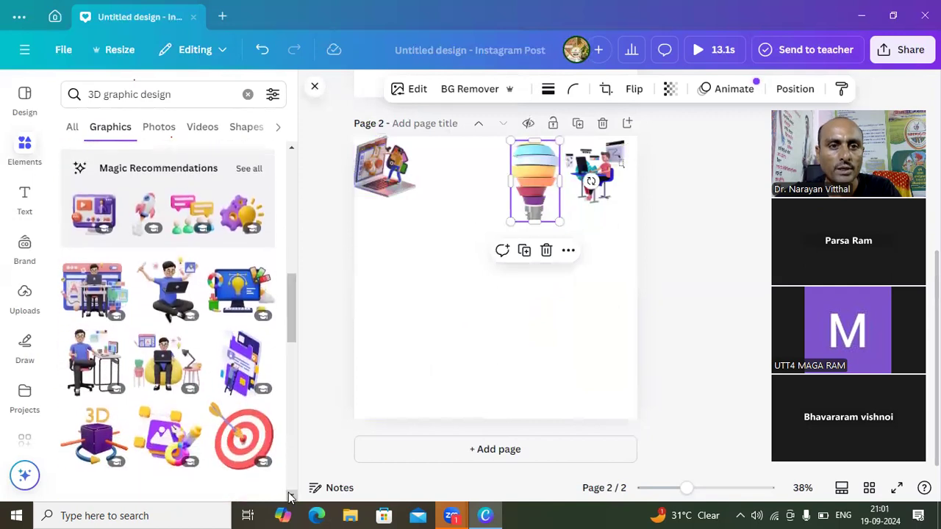
scroll(291, 497, down, 6)
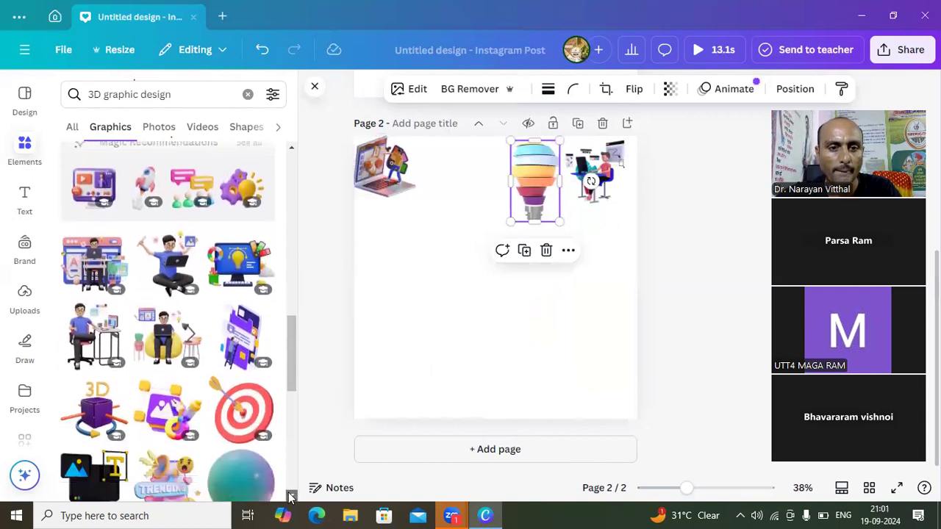
scroll(291, 497, down, 4)
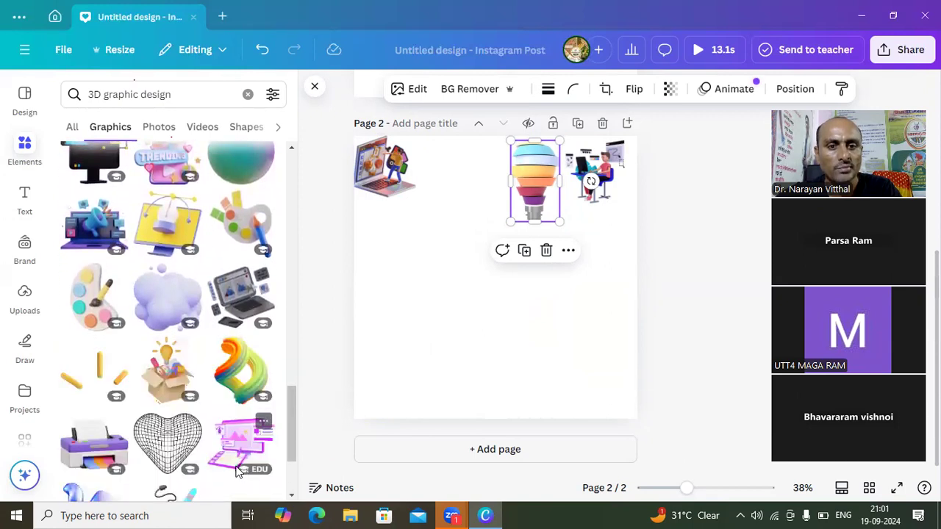
click(243, 382)
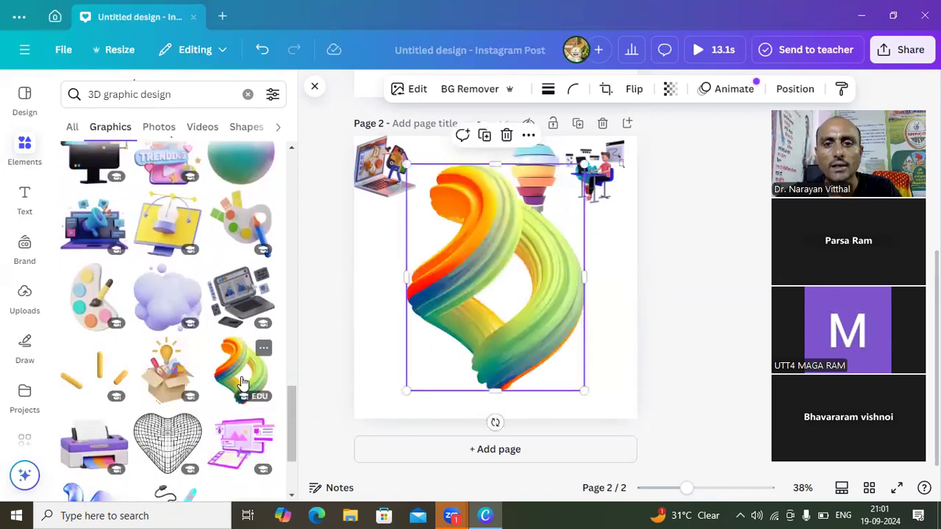
drag(583, 393, 463, 292)
drag(434, 232, 383, 277)
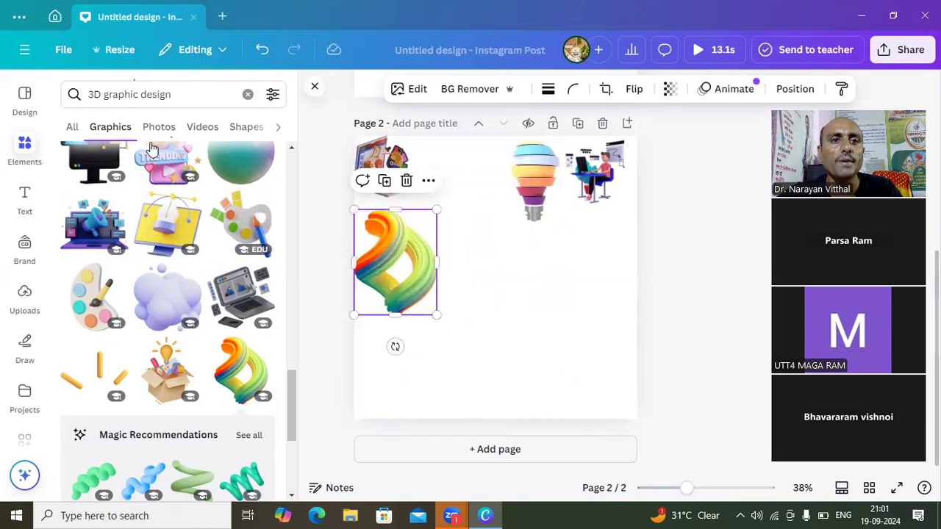
- Extend the graphics search to "3D graphic design digital marketing"
click(181, 94)
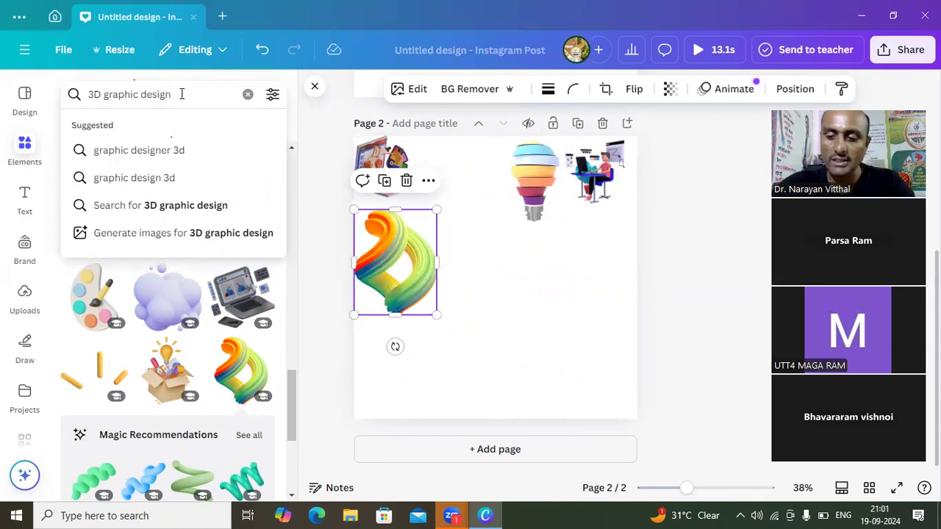
key(Left)
key(Left)
key(Left)
key(Left)
key(Left)
key(Left)
key(Left)
key(Left)
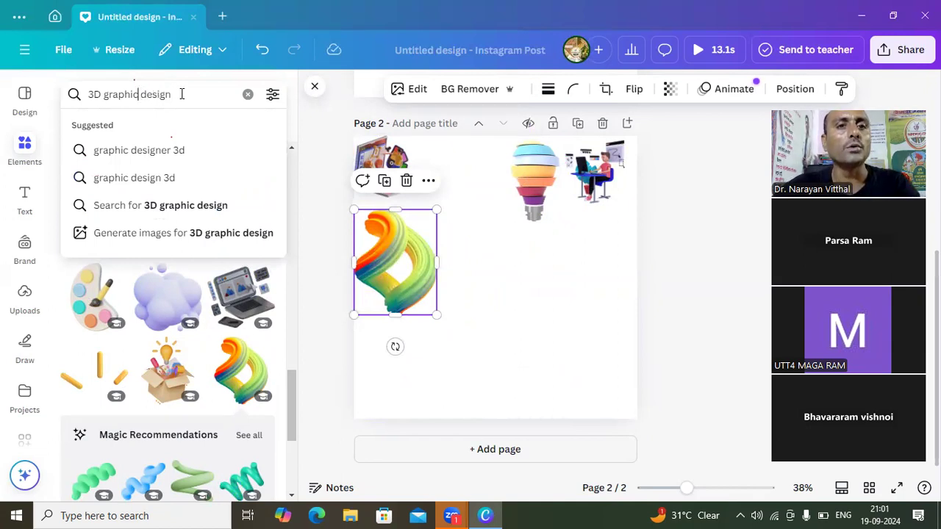
key(Left)
key(Left)
key(Left)
key(Left)
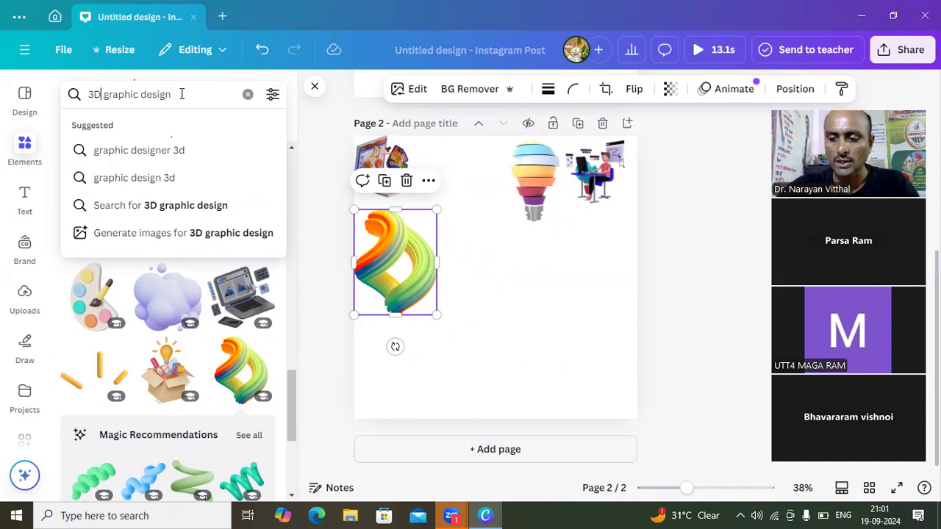
click(181, 94)
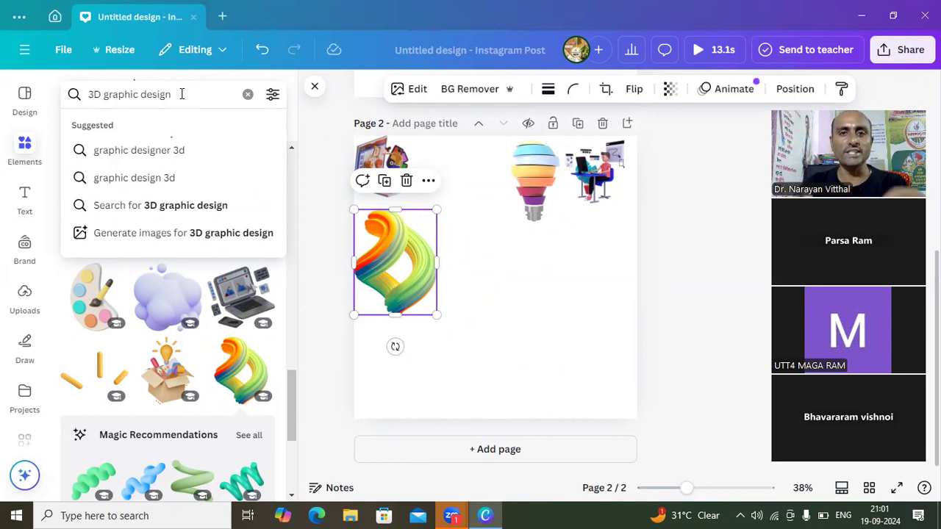
text(d)
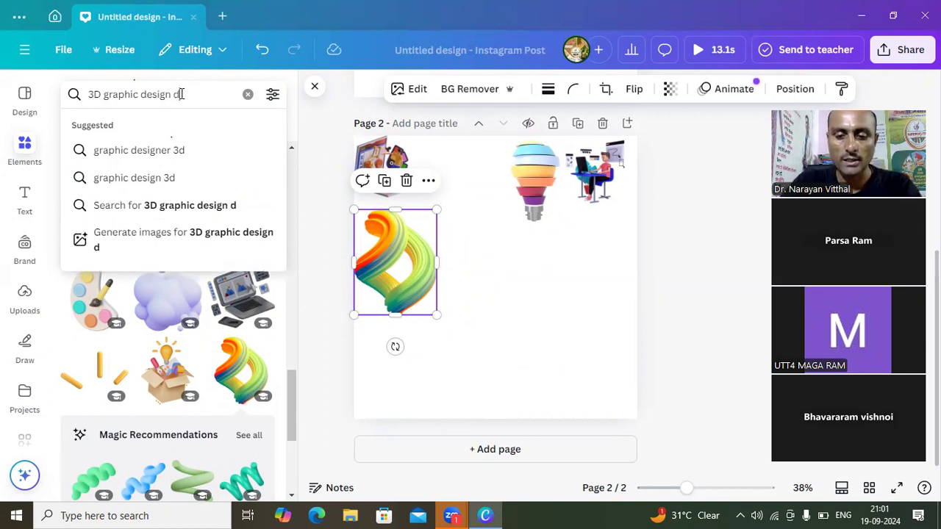
text(igi)
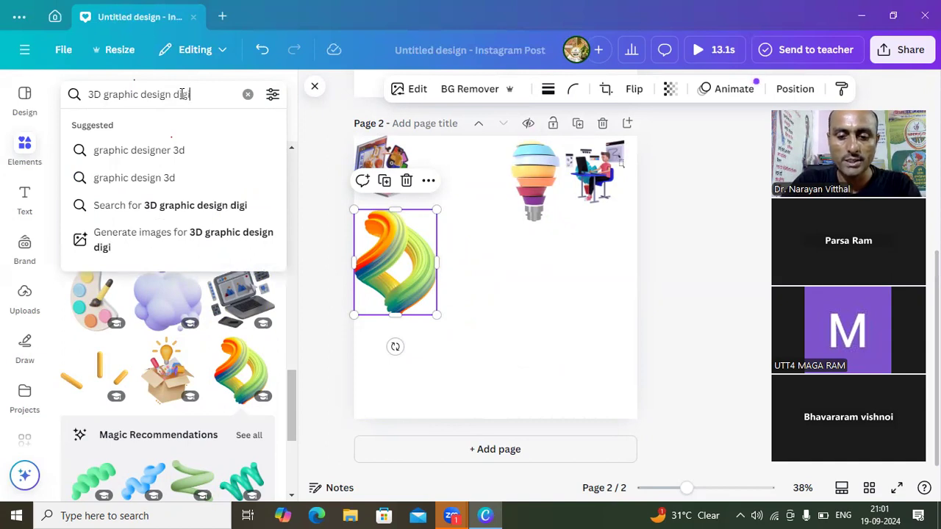
text(tal)
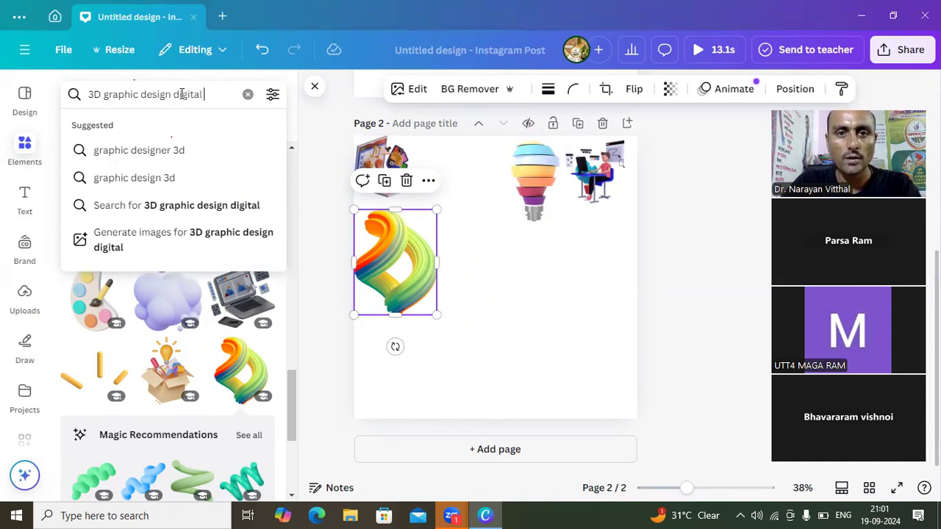
text( mar)
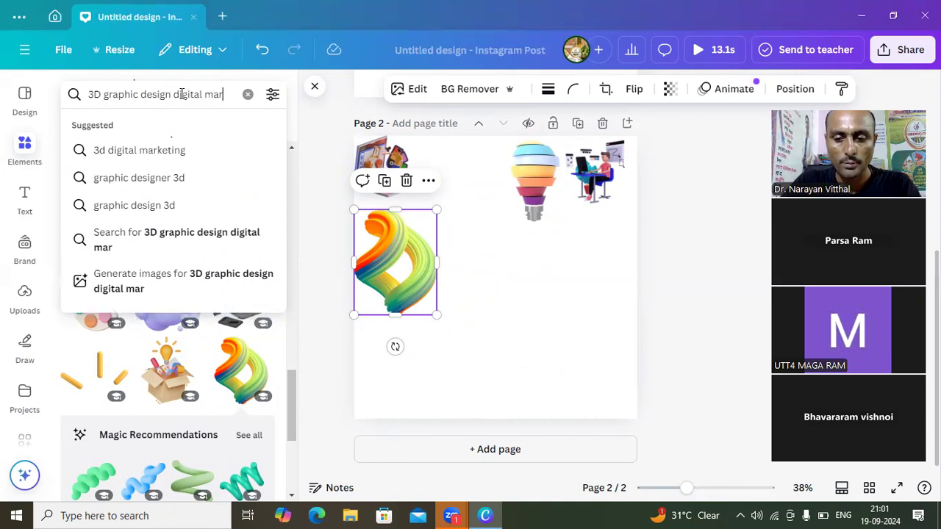
text(keting)
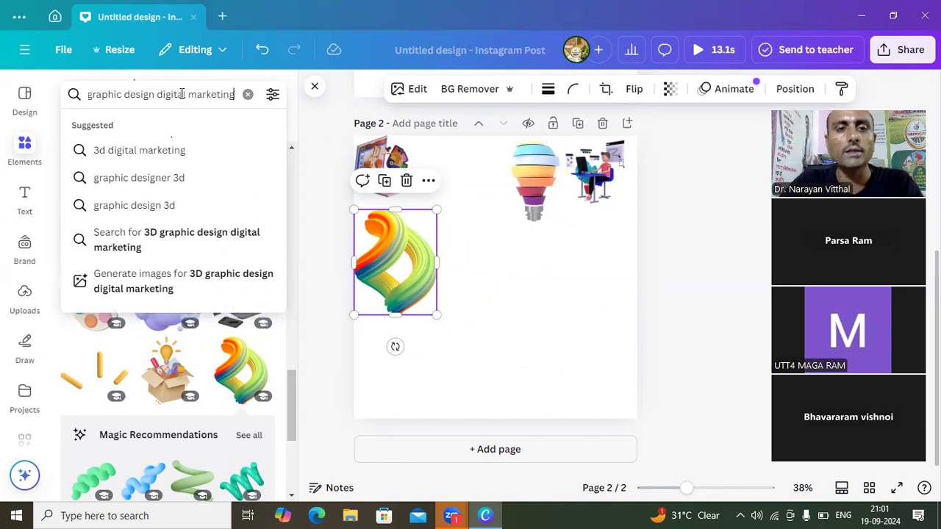
key(Return)
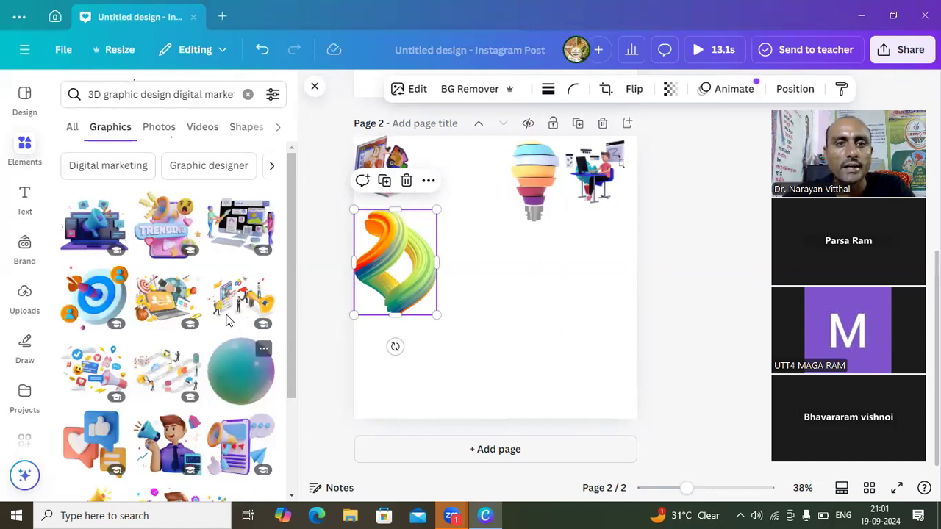
- Change the graphics search to "3D graphic design milk product"
click(229, 94)
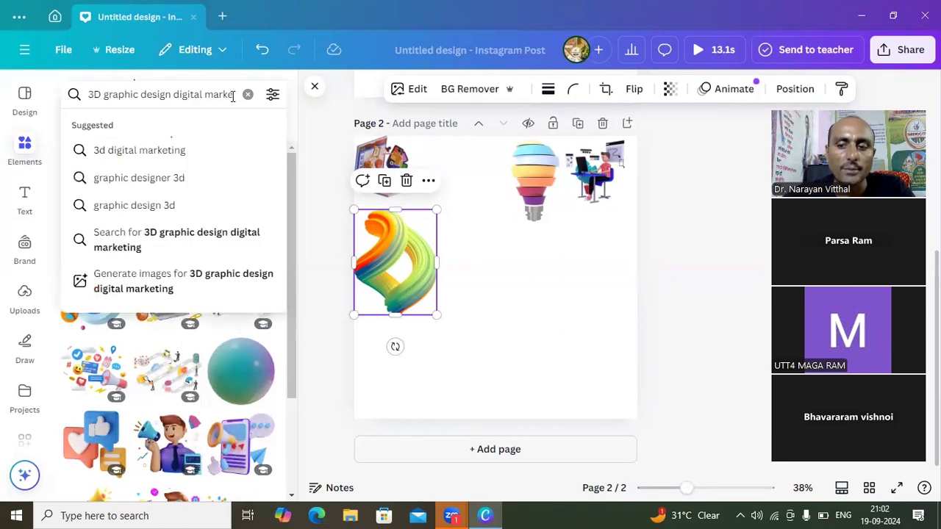
key(BackSpace)
key(BackSpace)
key(BackSpace)
key(BackSpace)
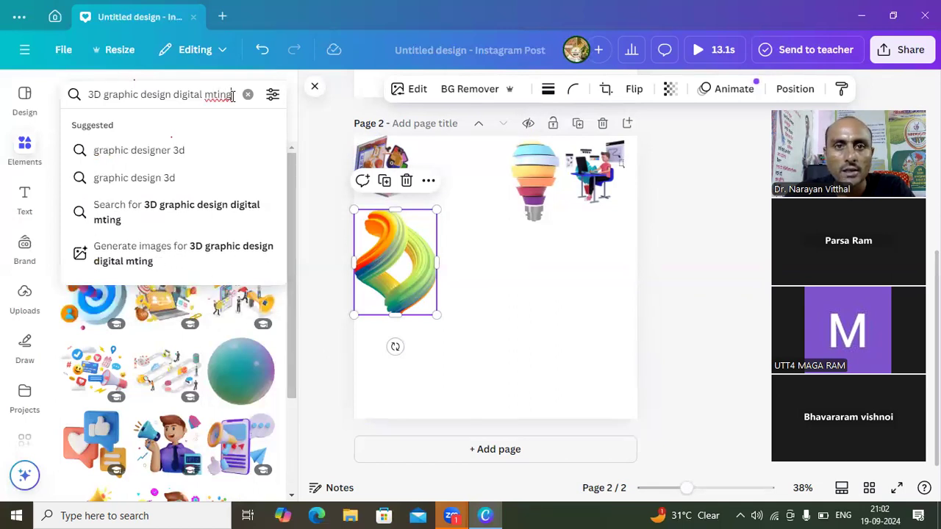
key(BackSpace)
key(BackSpace)
key(BackSpace)
key(BackSpace)
key(BackSpace)
key(BackSpace)
key(BackSpace)
key(BackSpace)
key(BackSpace)
key(BackSpace)
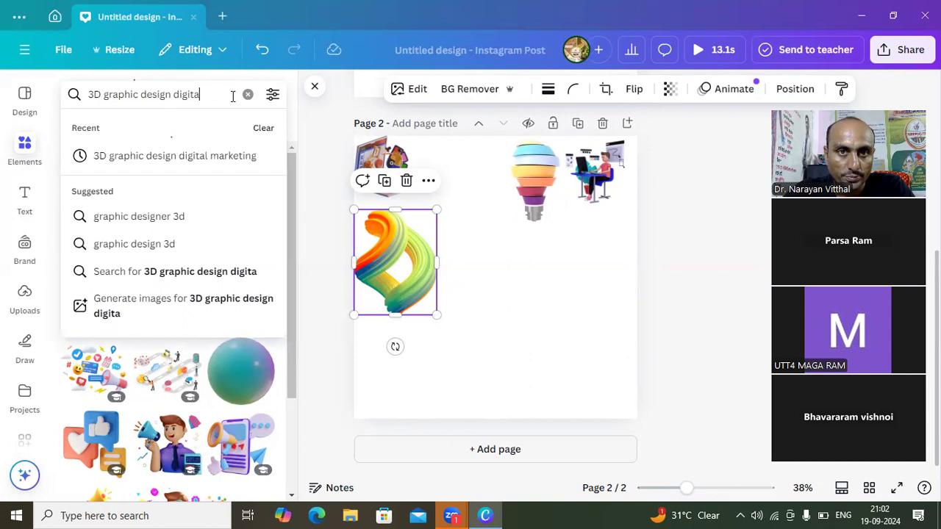
key(BackSpace)
key(BackSpace)
key(BackSpace)
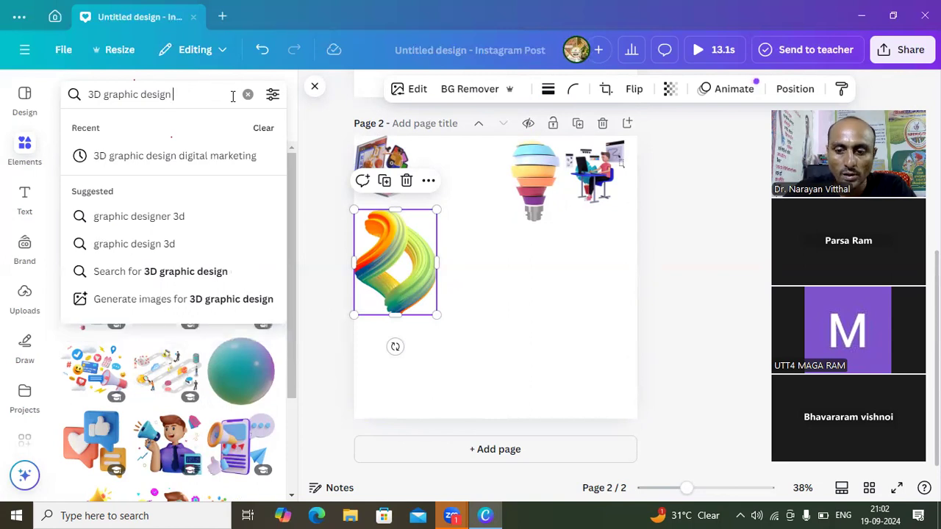
text(milk)
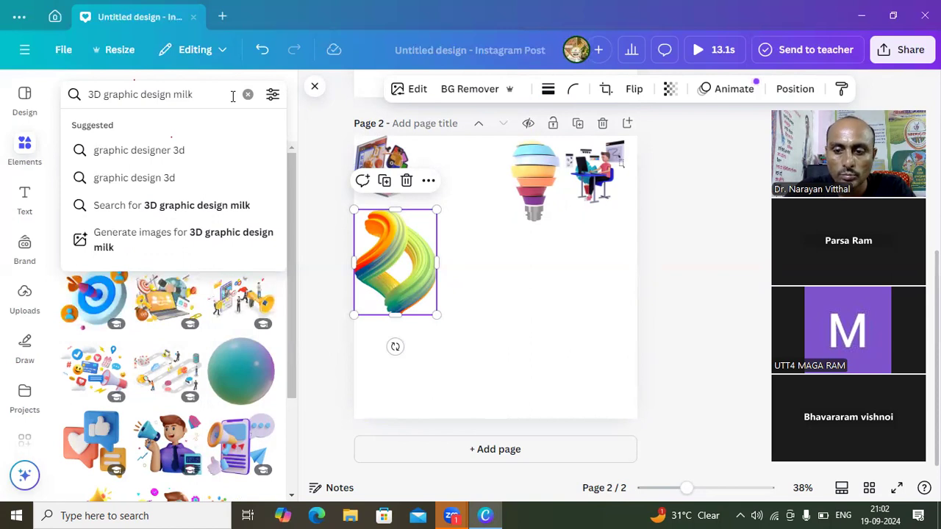
text( product)
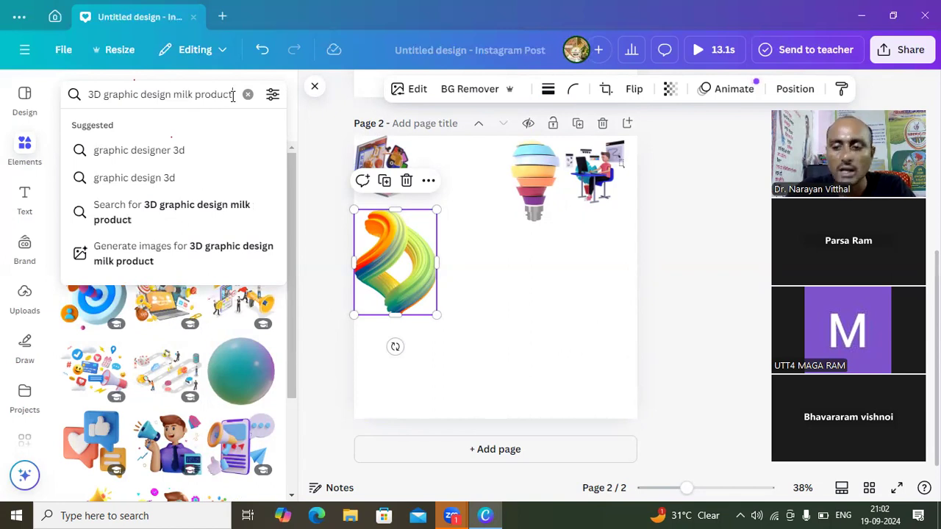
key(Return)
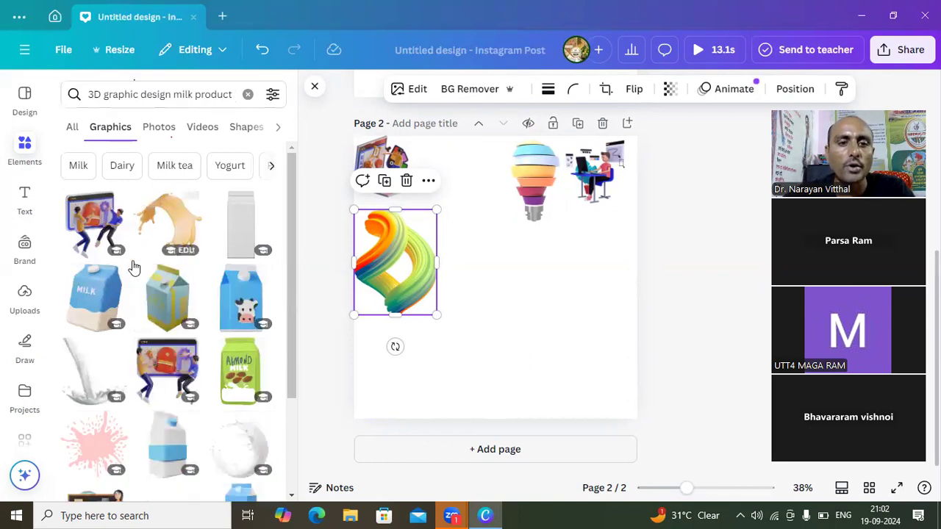
- Place the blue milk carton below the man-at-desk graphic and the mixing bowl between laptop and light bulb, each shrunk to about a quarter of the page width
click(109, 312)
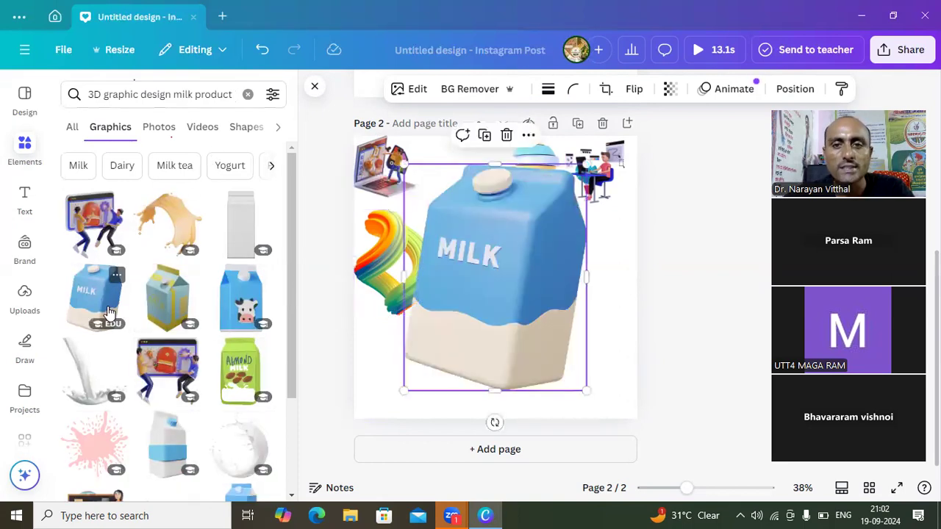
drag(586, 390, 585, 280)
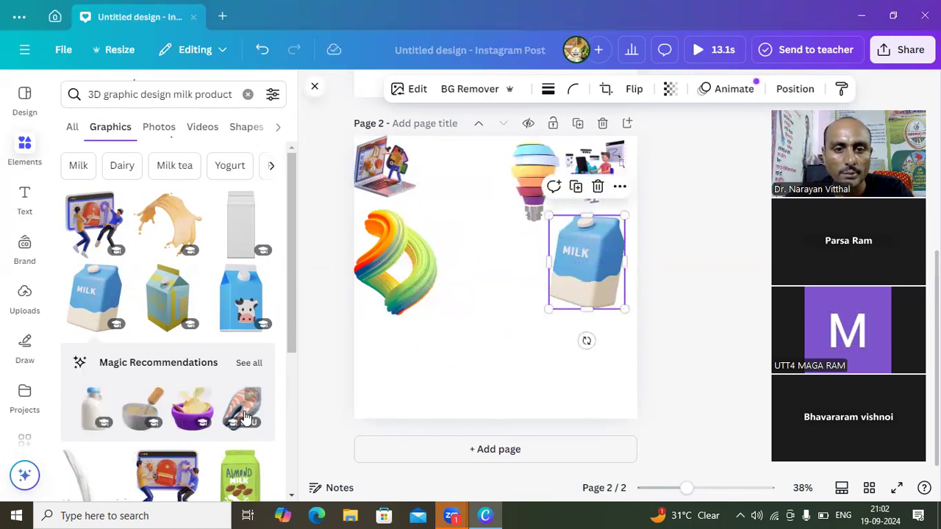
click(151, 415)
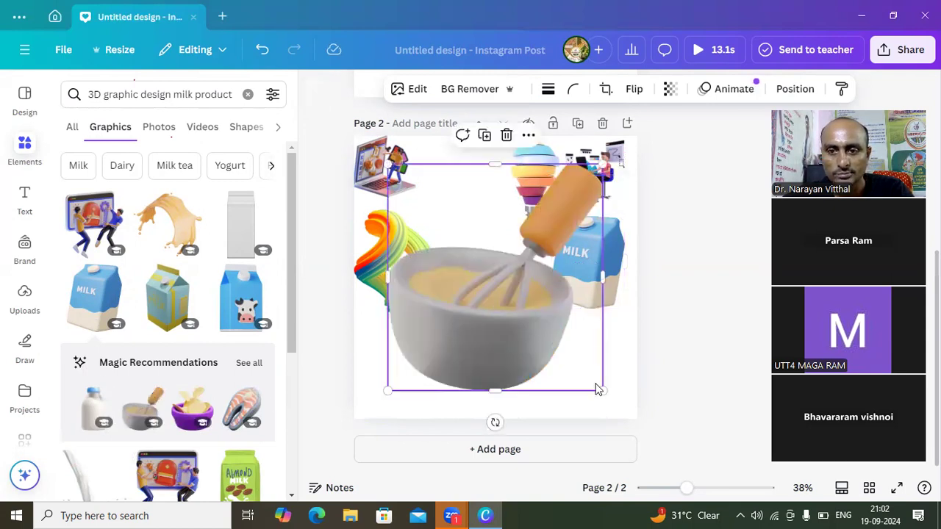
drag(601, 388, 492, 189)
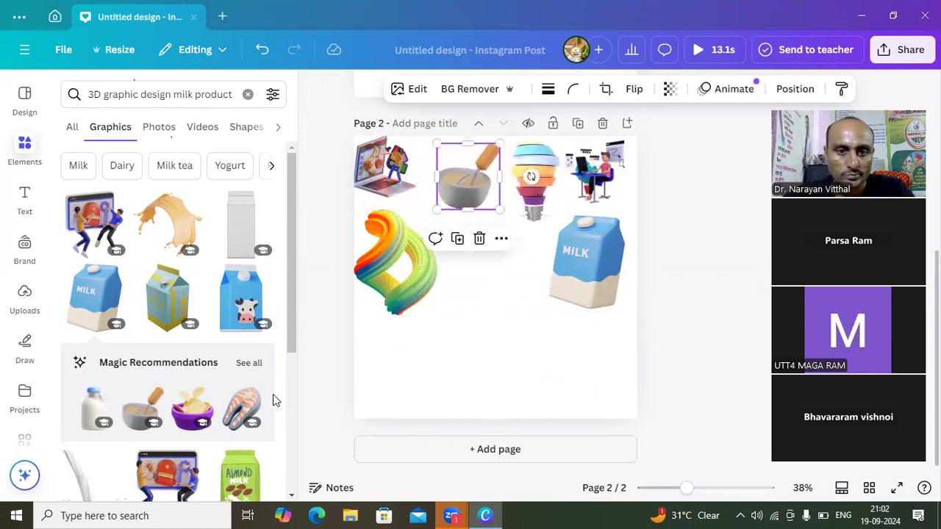
- Place the blue and purple ice cream cone, shrunk to about 30% of the page height, between the twisted shape and the milk carton
scroll(292, 498, down, 5)
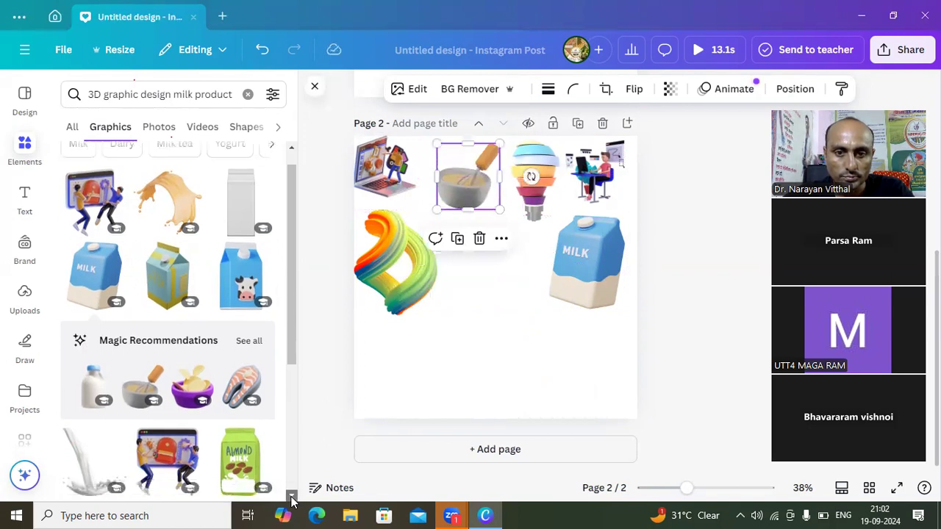
scroll(292, 498, down, 4)
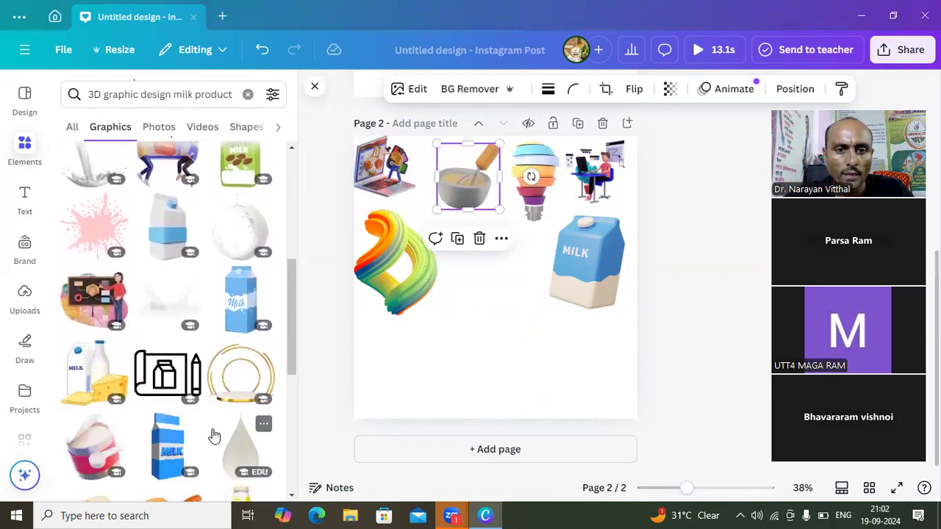
scroll(292, 498, down, 7)
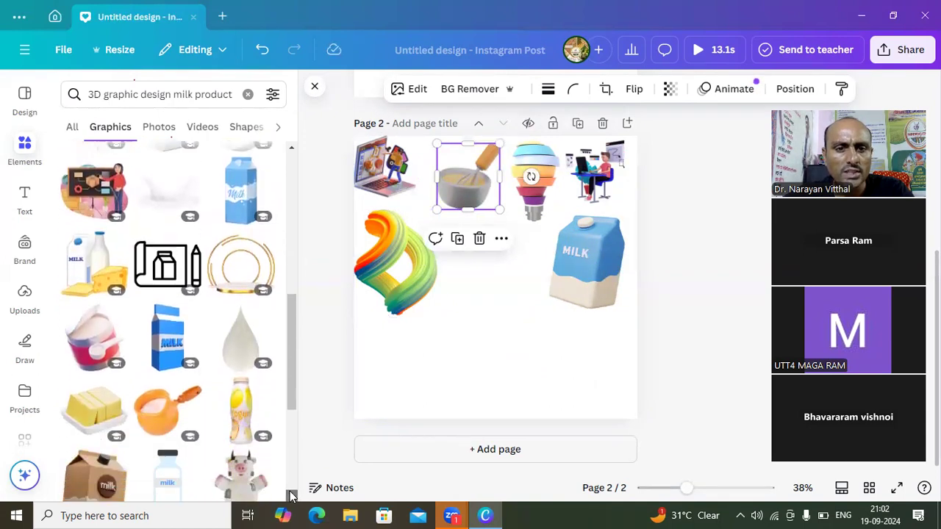
scroll(292, 498, down, 2)
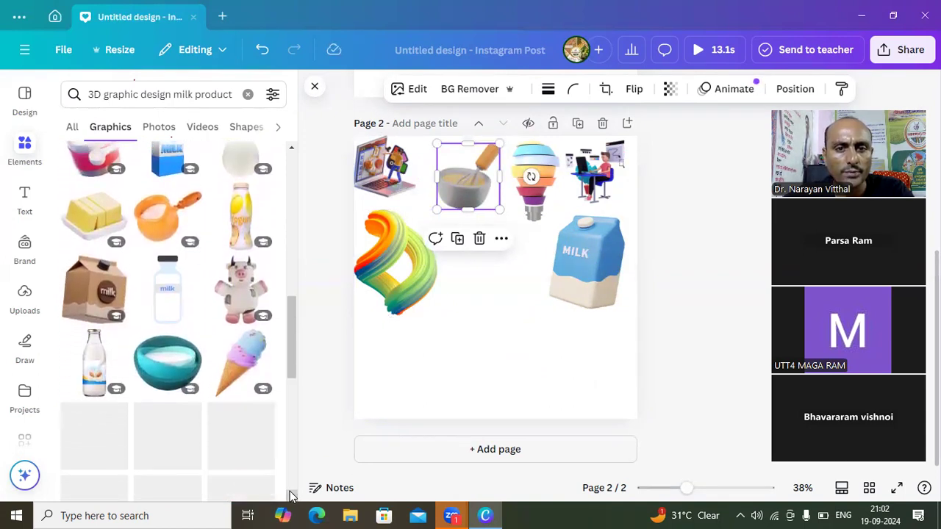
click(245, 362)
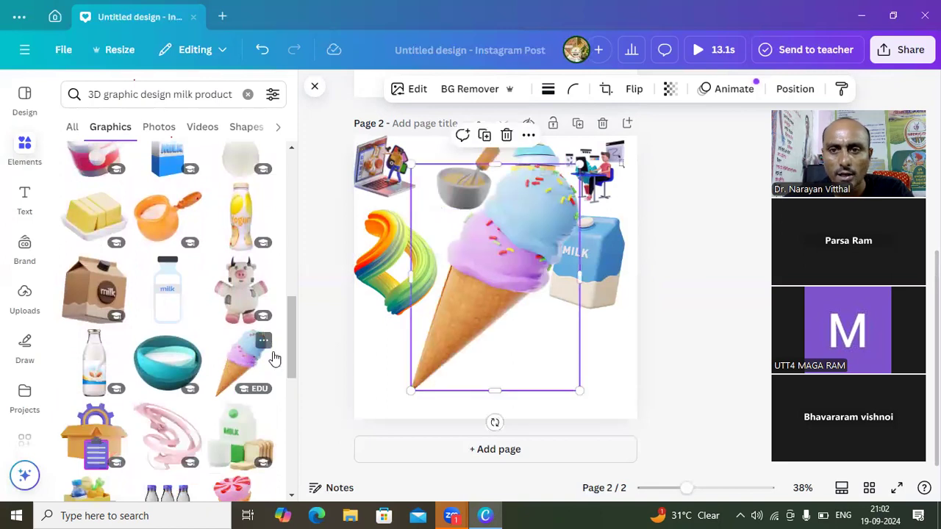
drag(579, 389, 478, 243)
drag(433, 198, 481, 253)
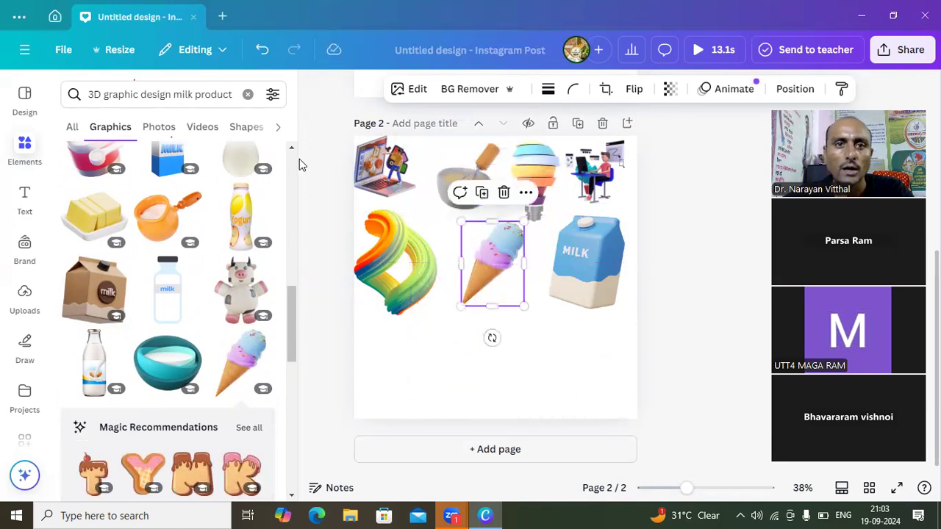
- Change the graphics search to "3D graphic design farmer"
click(233, 92)
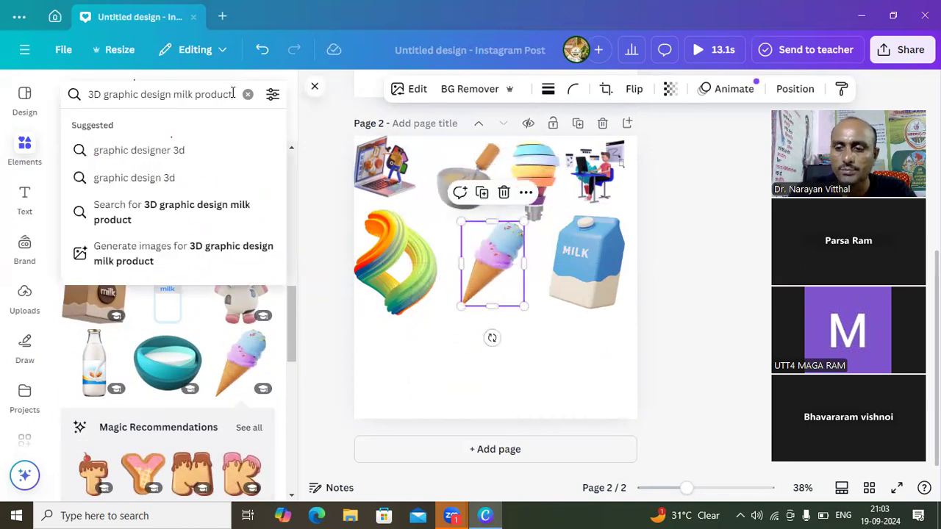
key(BackSpace)
key(BackSpace)
key(BackSpace)
key(BackSpace)
key(BackSpace)
key(BackSpace)
key(BackSpace)
key(BackSpace)
key(BackSpace)
key(BackSpace)
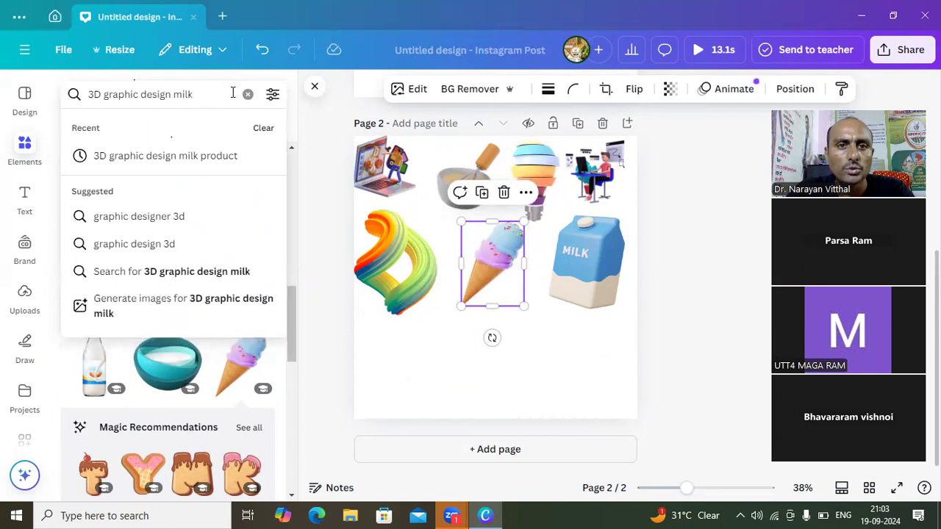
key(BackSpace)
key(BackSpace)
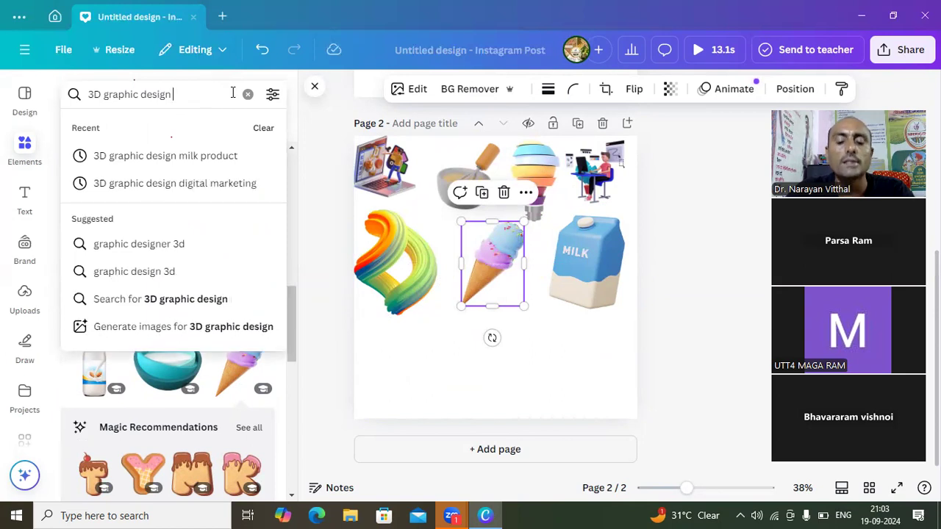
text(farmer)
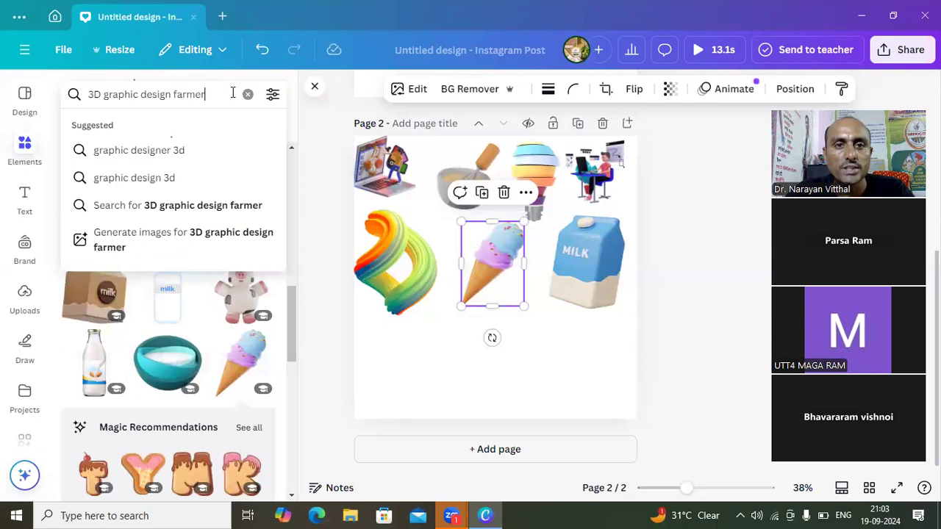
key(Return)
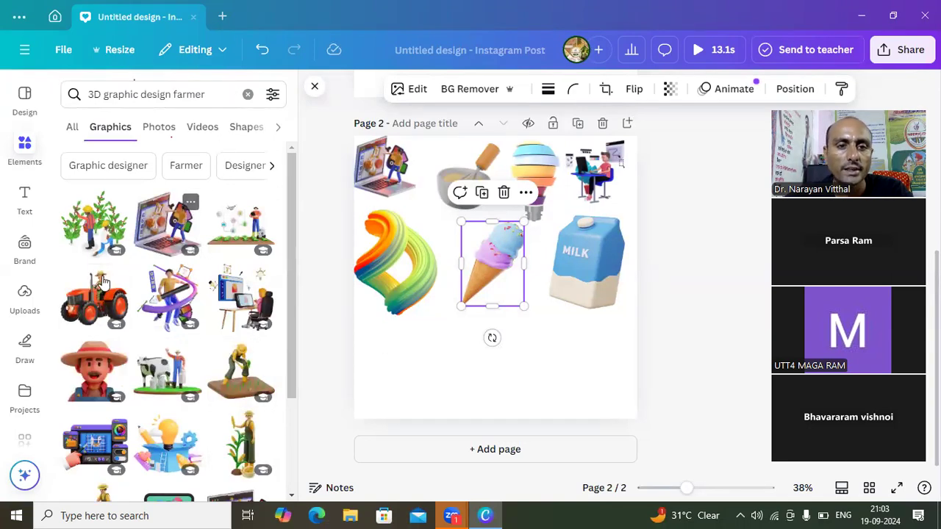
- Place the farmer on the red tractor, shrunk to just over a quarter of the page width, beneath the rainbow-coloured twisted shape
click(86, 300)
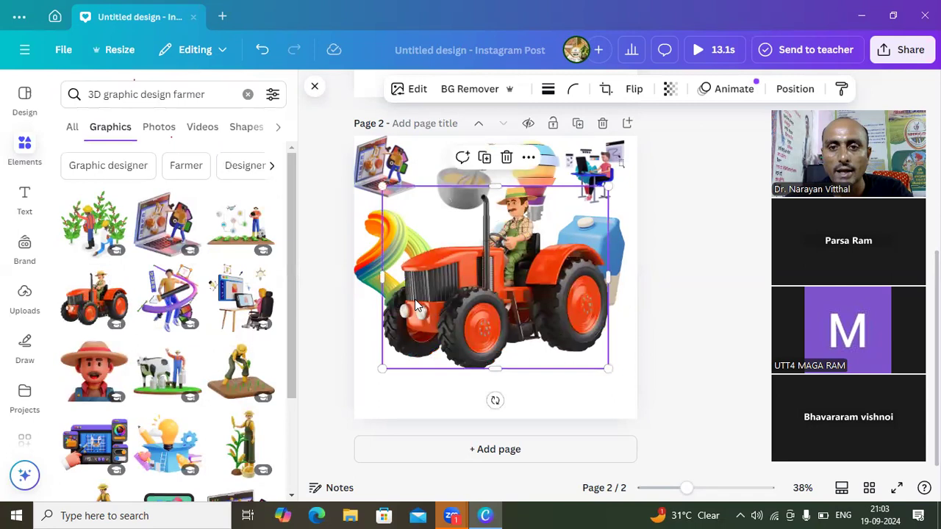
drag(608, 370, 475, 240)
drag(423, 227, 391, 352)
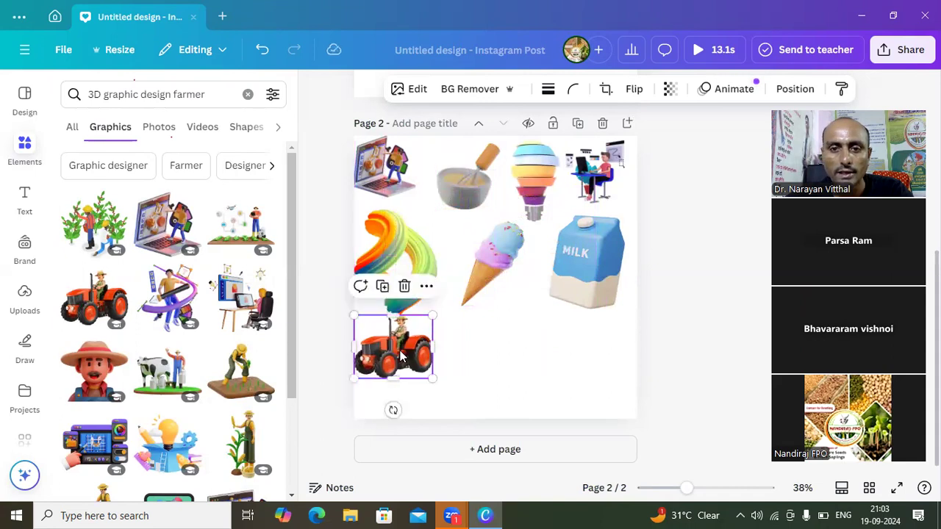
- Place the standing farmer with the corn plant, shrunk to about a third of the page height, beneath the milk carton
click(291, 497)
scroll(291, 497, down, 2)
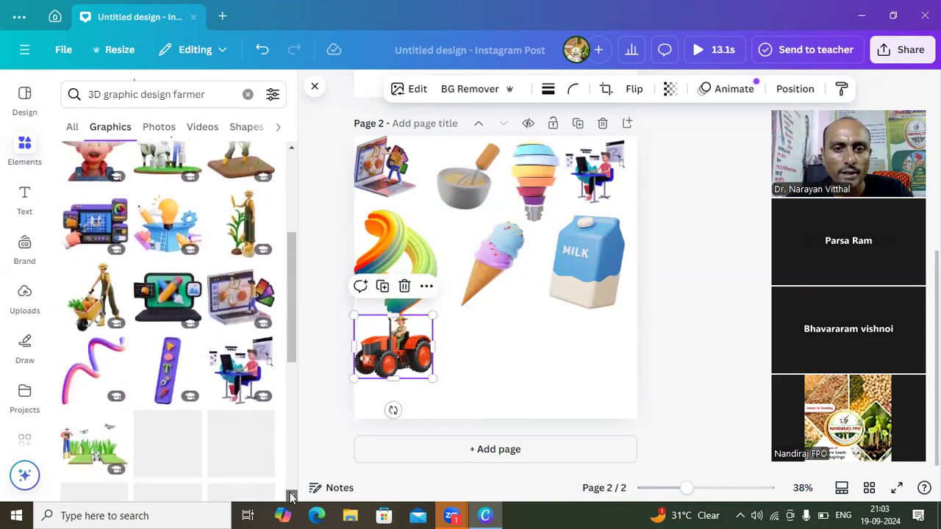
click(239, 229)
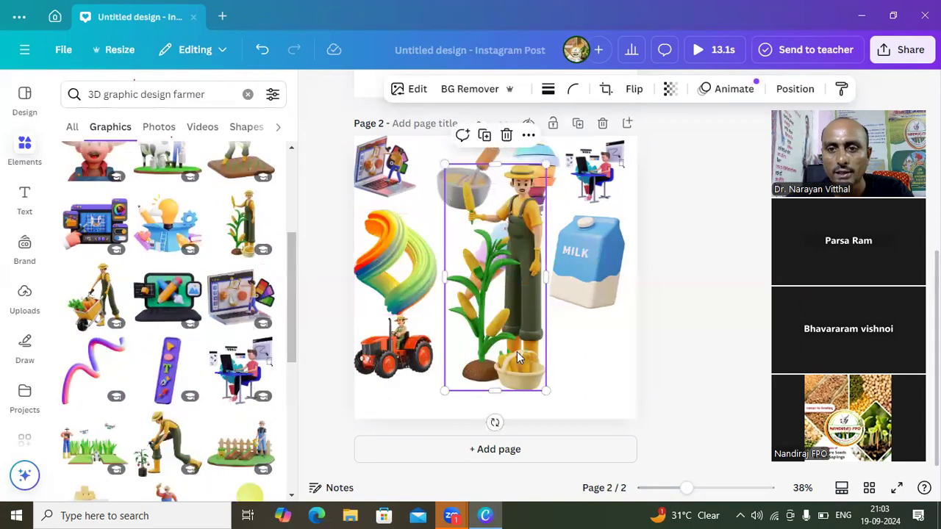
drag(548, 391, 593, 385)
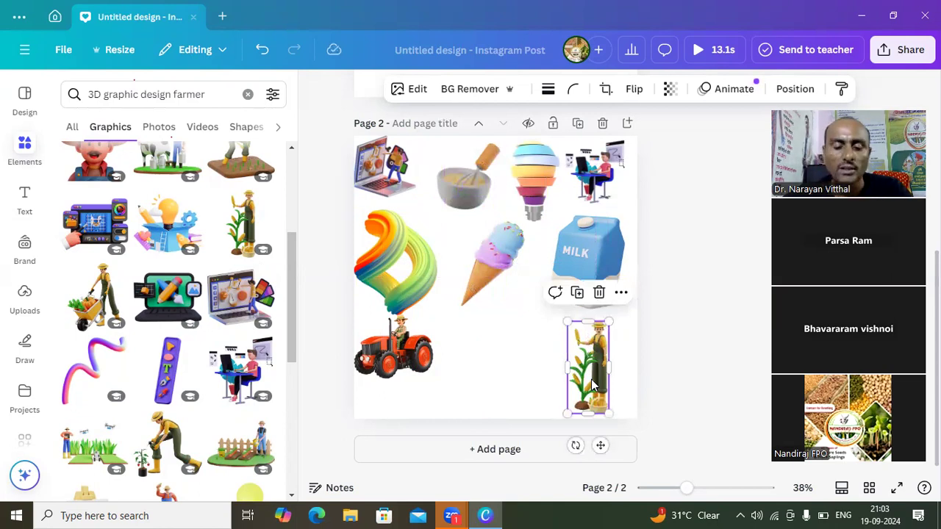
click(206, 94)
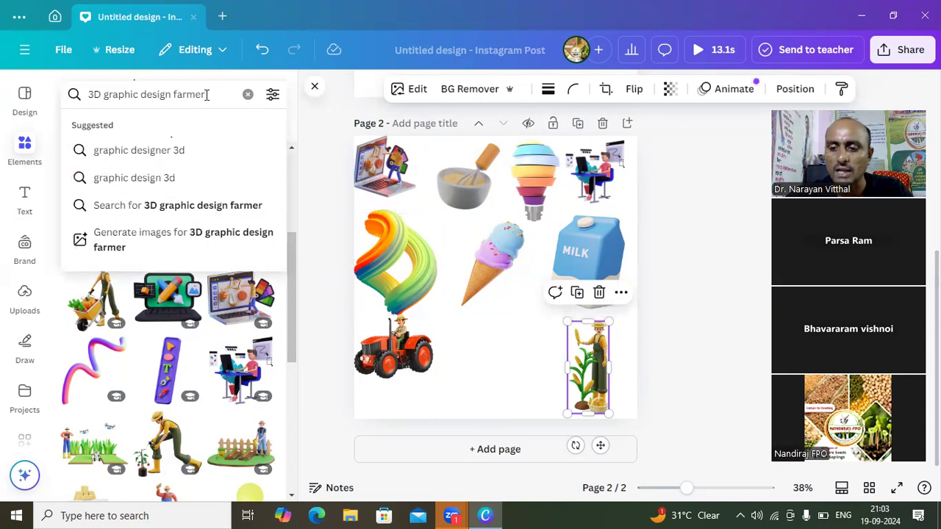
key(BackSpace)
key(BackSpace)
key(BackSpace)
key(BackSpace)
key(BackSpace)
key(BackSpace)
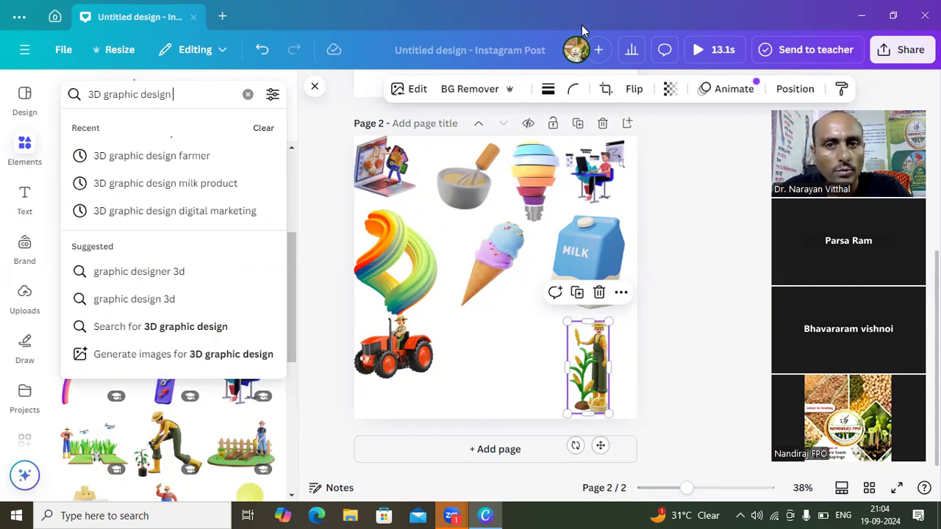
click(305, 156)
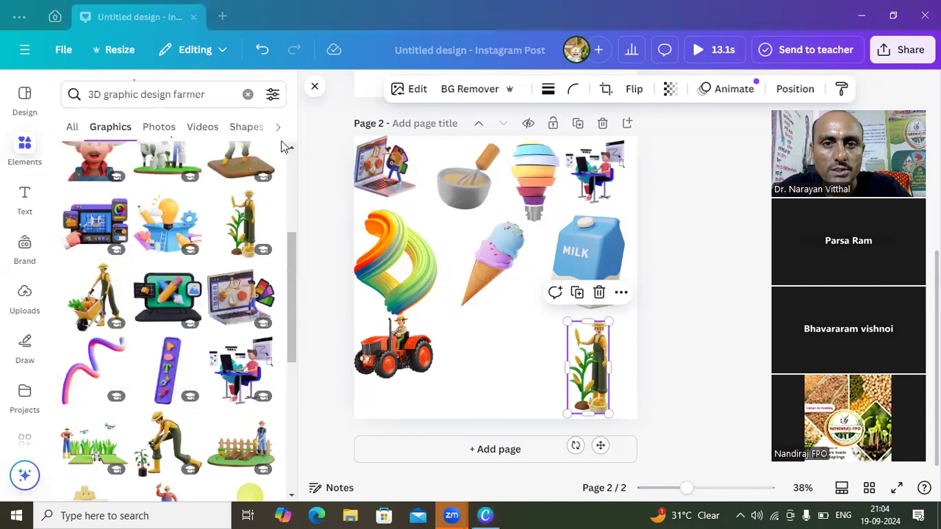
- Extend the graphics search to "3D graphic design farmer post"
click(211, 96)
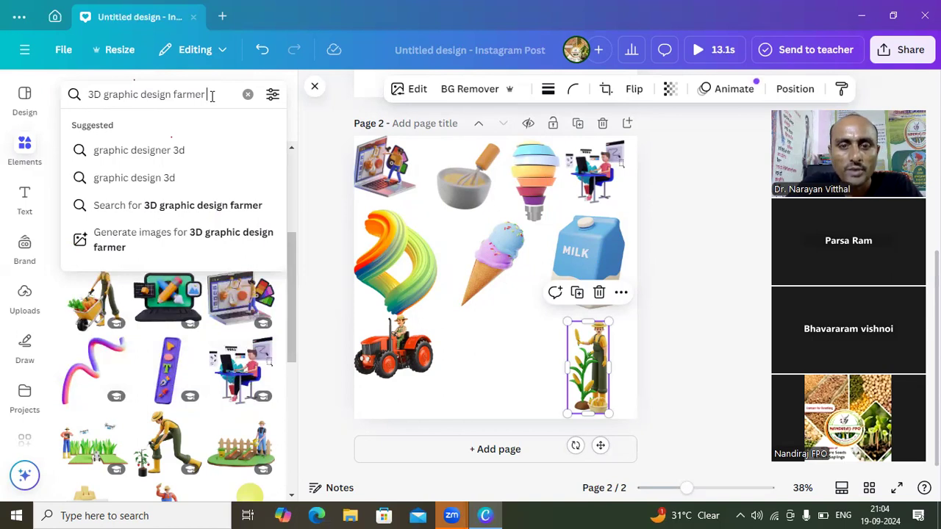
text(pos)
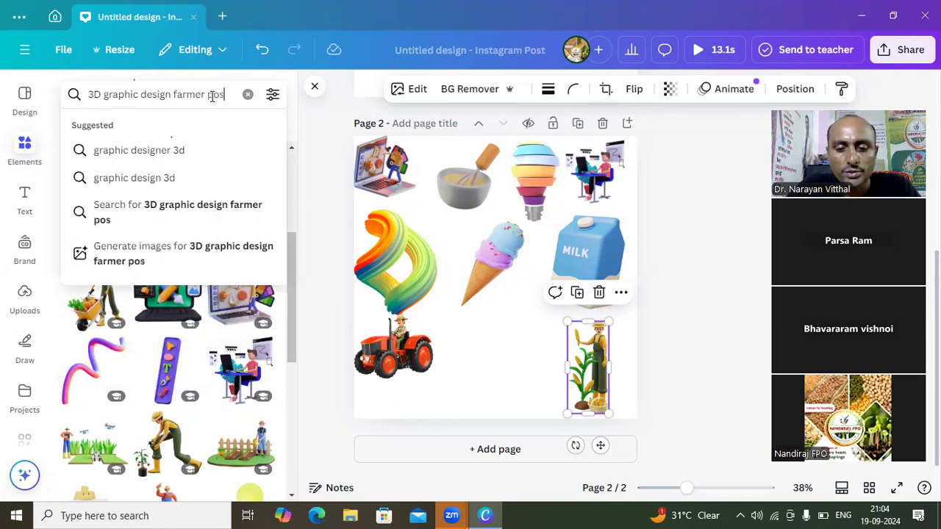
text(t)
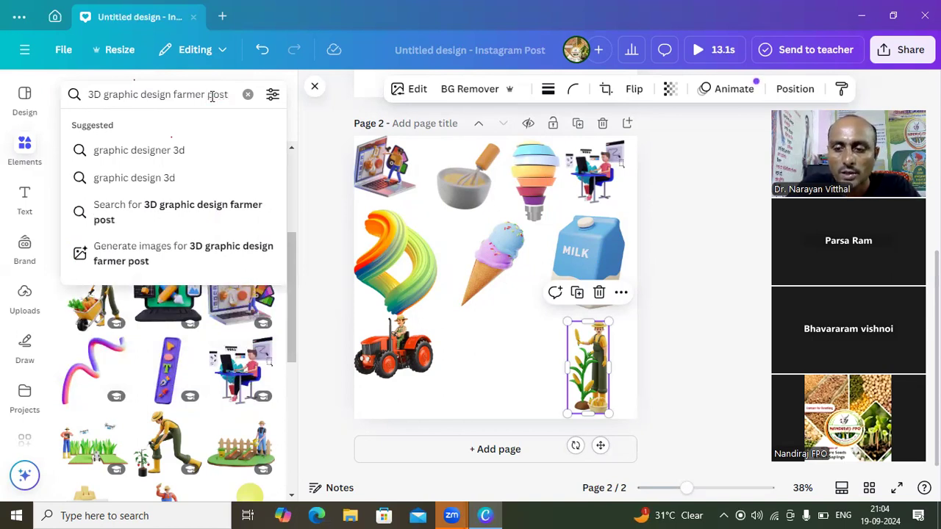
key(Return)
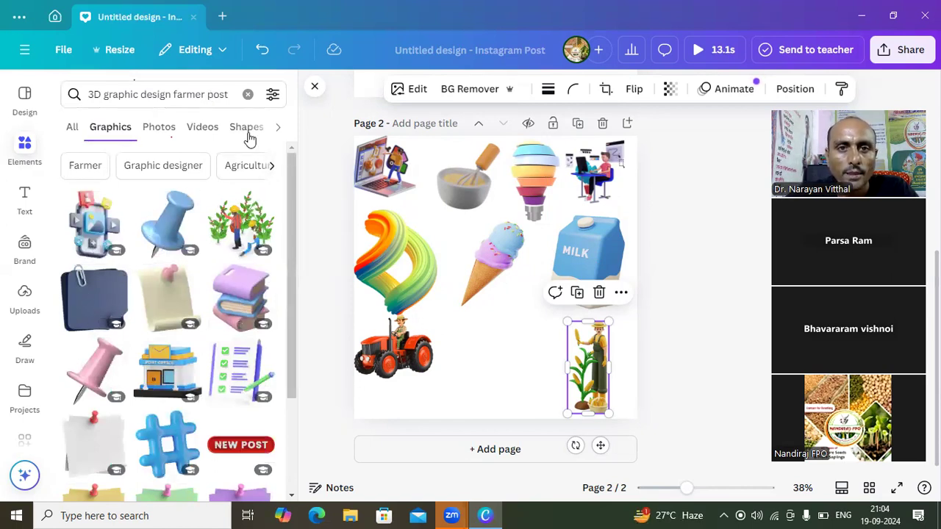
- Extend the graphics search to "3D graphic design farmer postmen"
click(229, 94)
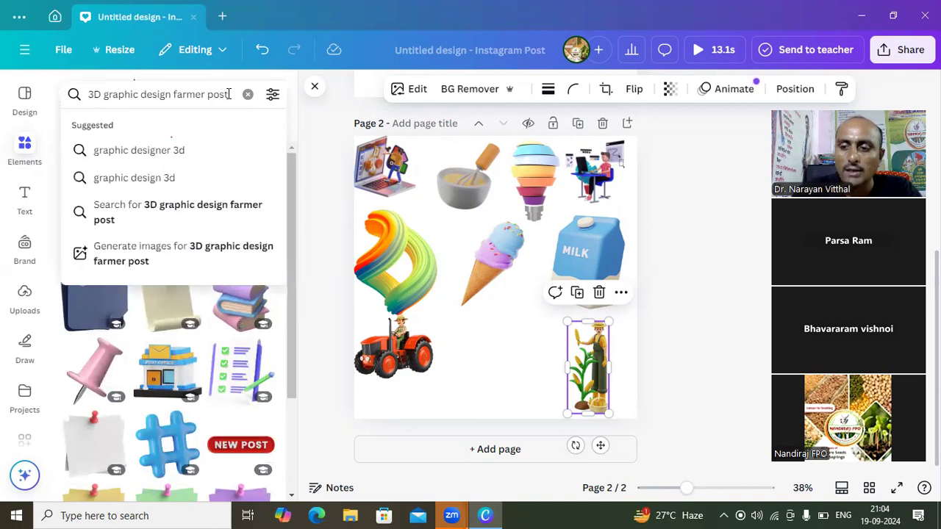
text(m)
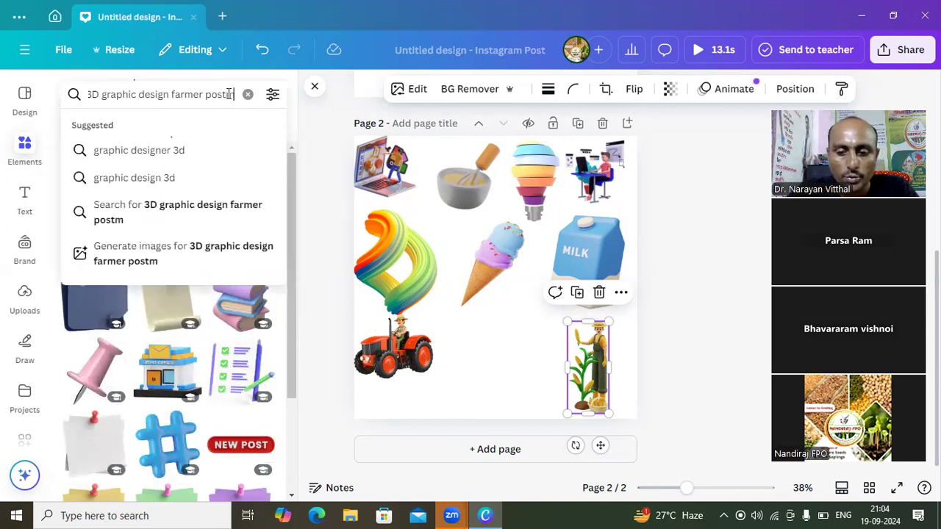
text(an)
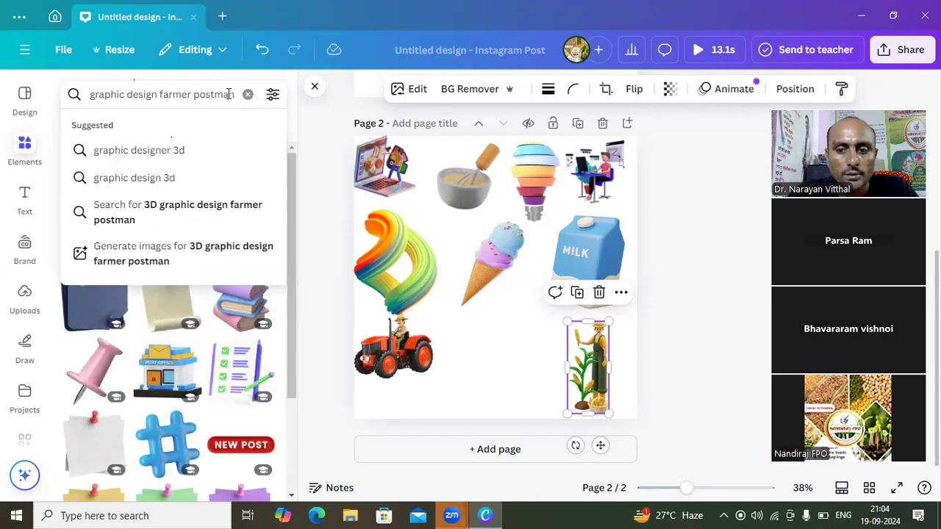
key(BackSpace)
key(BackSpace)
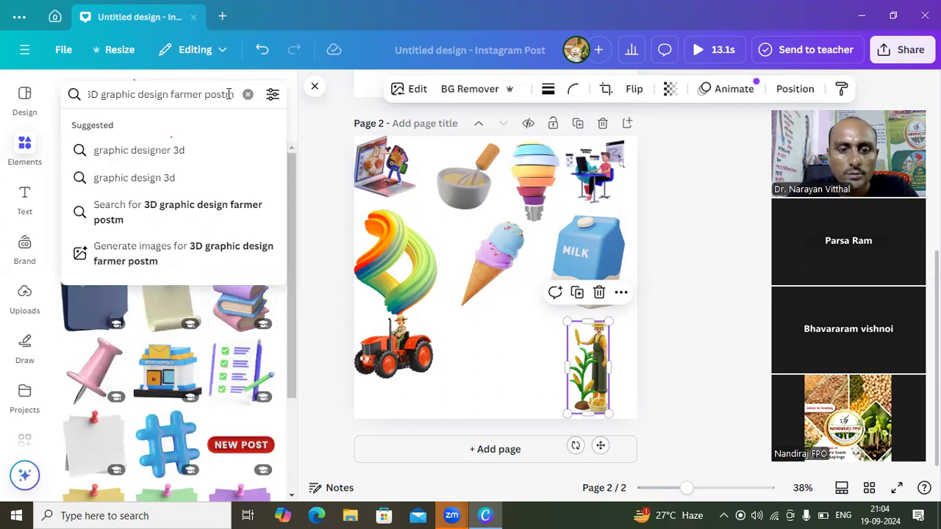
text(een)
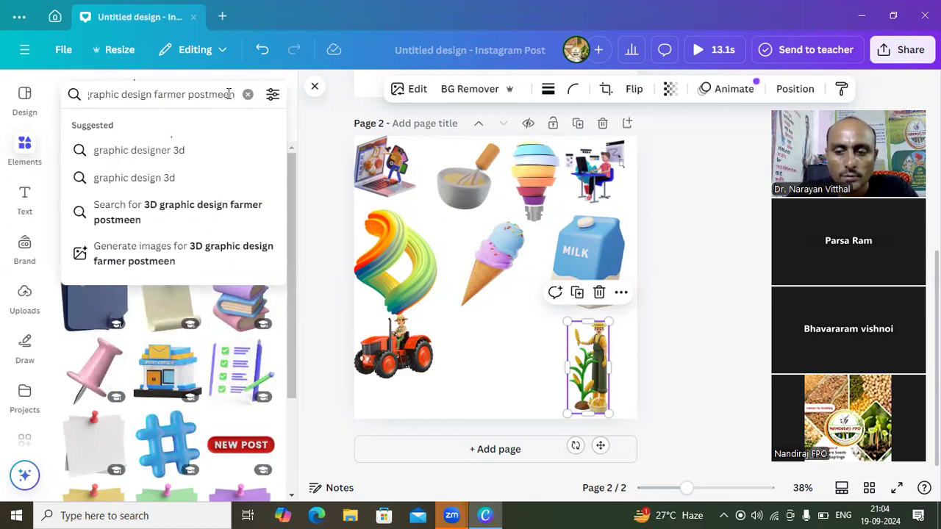
key(BackSpace)
key(BackSpace)
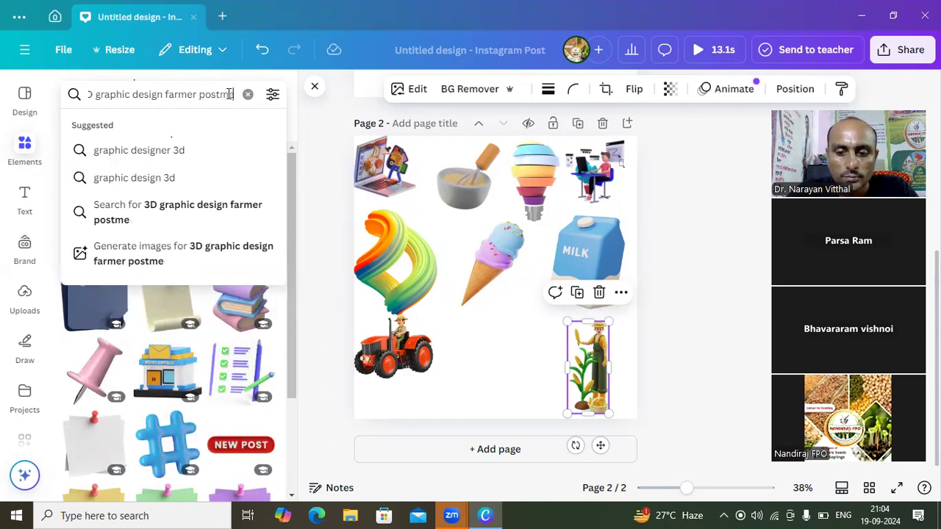
text(n)
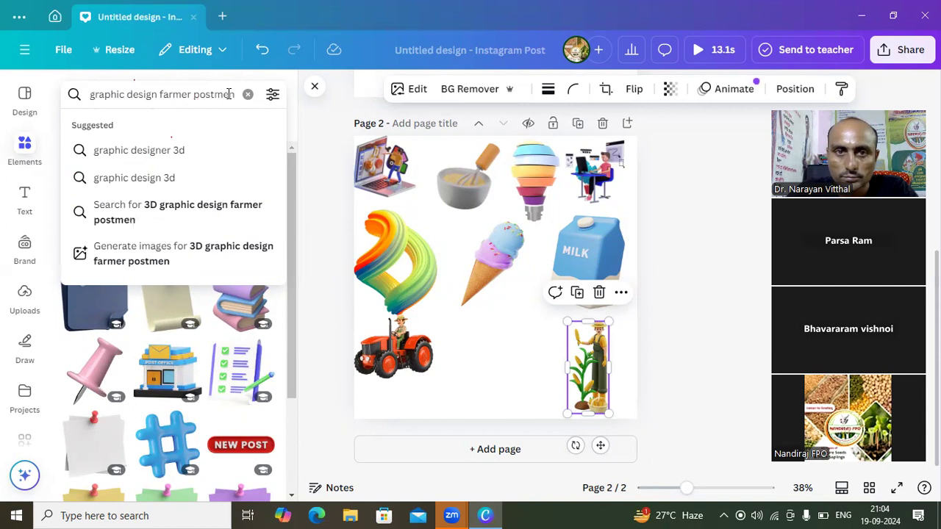
key(Return)
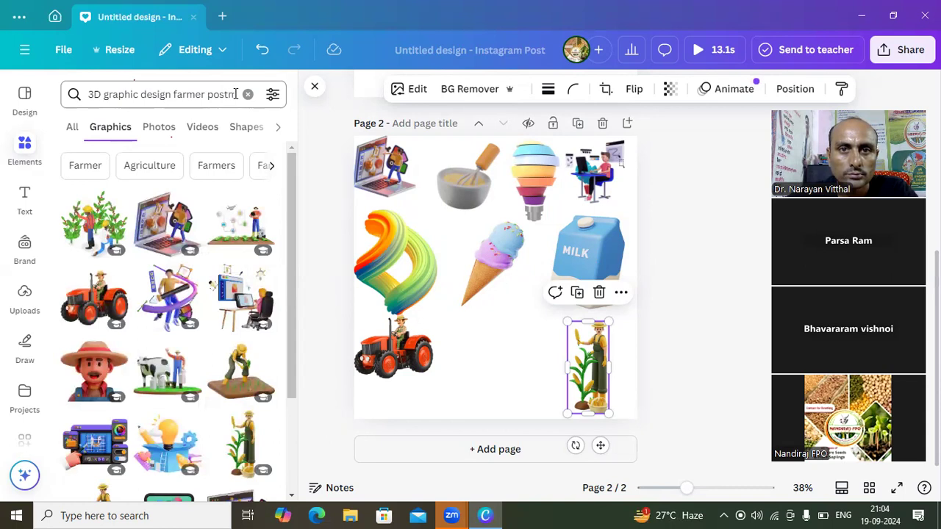
- Change the graphics search to "3D graphic design farmer school"
click(236, 94)
key(BackSpace)
key(BackSpace)
key(BackSpace)
key(BackSpace)
key(BackSpace)
key(BackSpace)
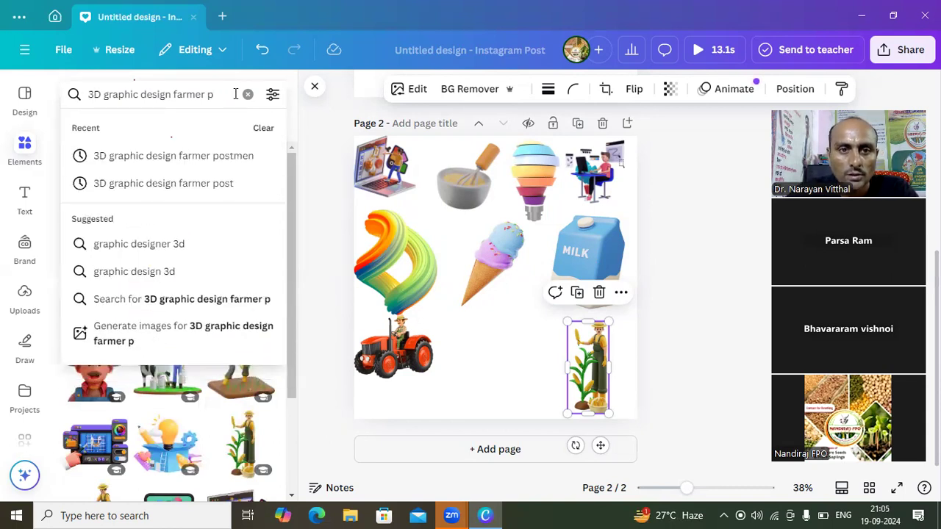
key(BackSpace)
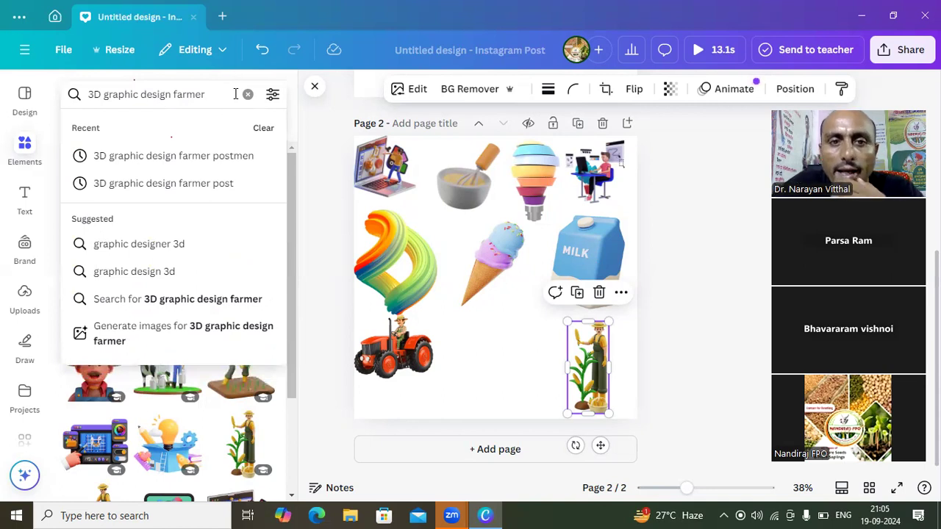
text(sc)
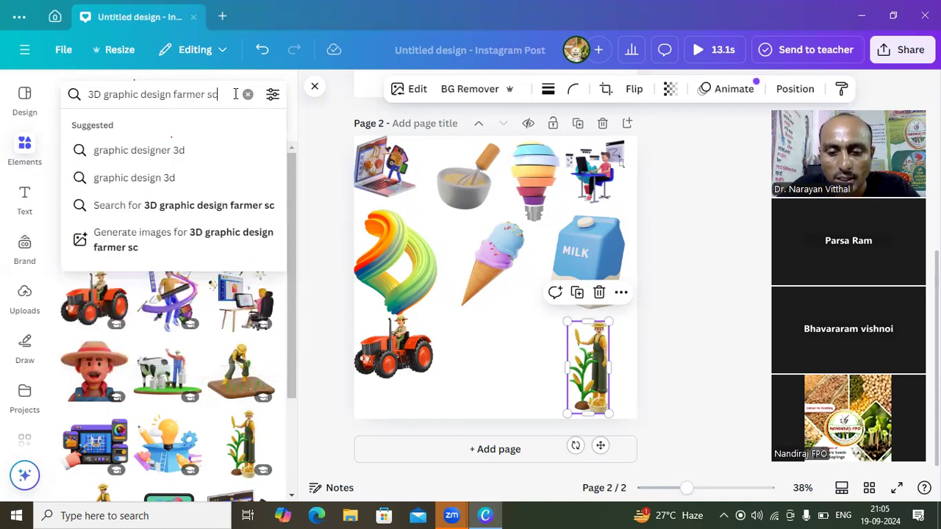
text(hool)
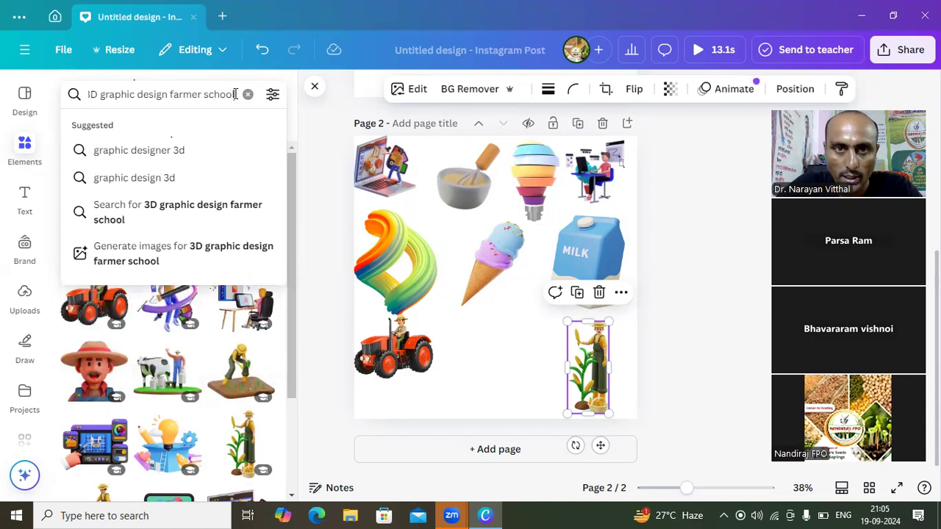
key(Return)
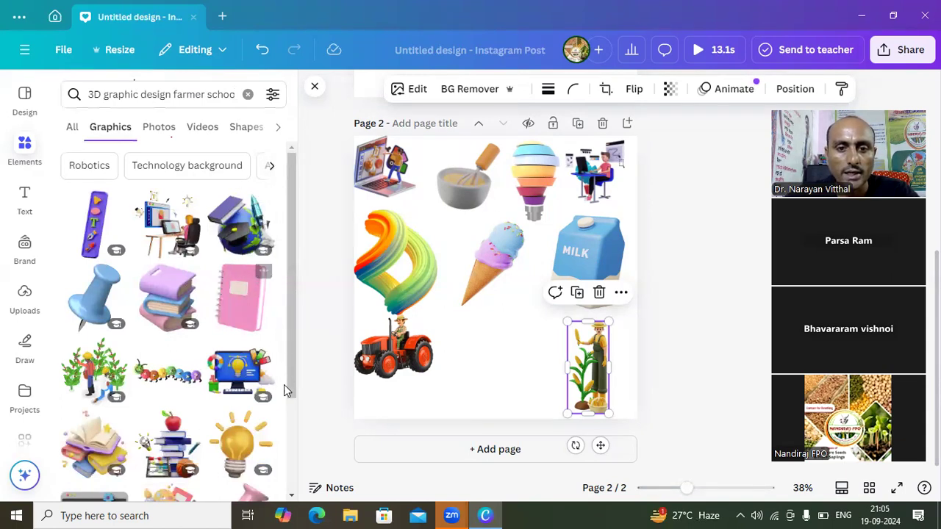
- Look through the graphics found for "3D graphic design farmer school"
click(291, 498)
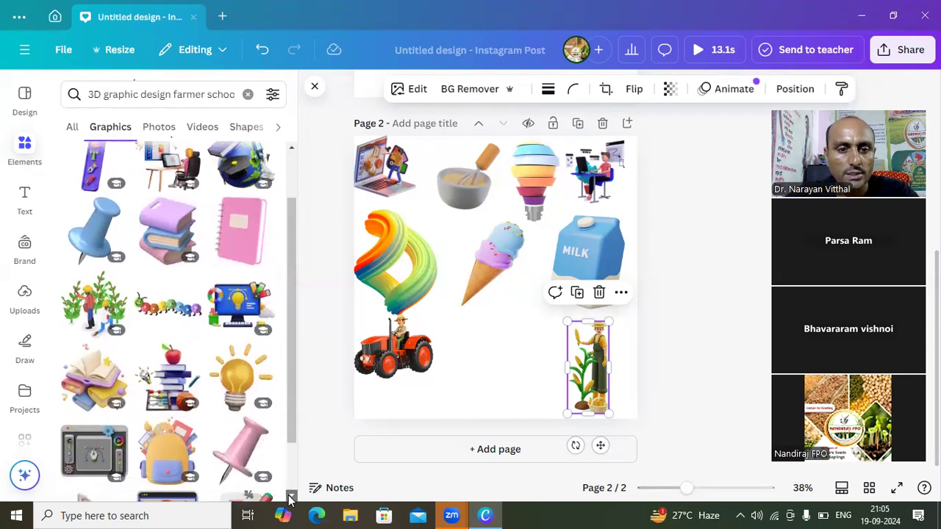
click(291, 497)
click(291, 498)
click(291, 498)
click(291, 497)
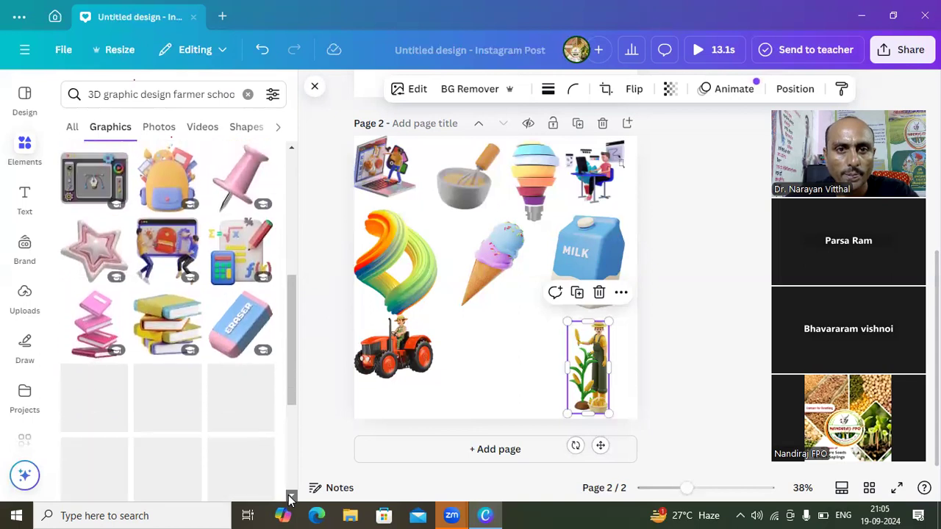
click(291, 497)
click(291, 498)
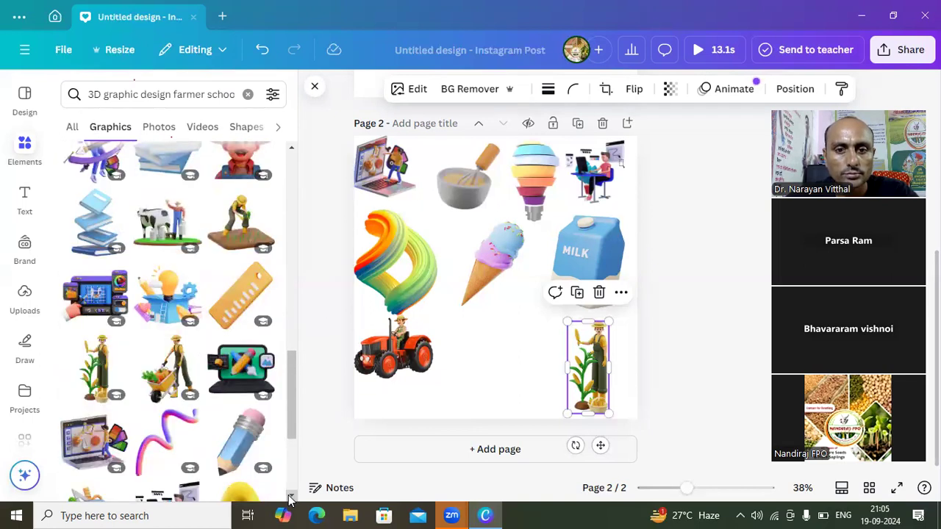
click(292, 149)
click(292, 149)
click(292, 149)
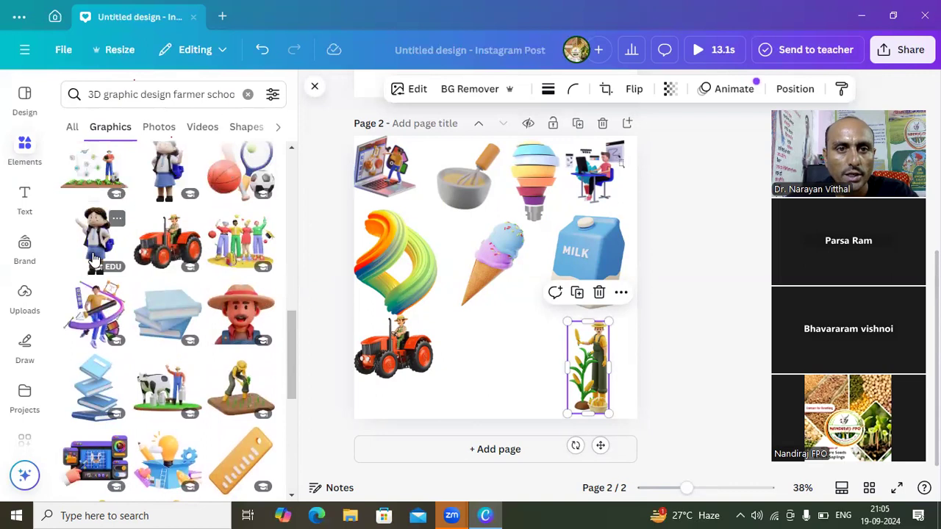
- Remove "farmer" from the graphics search so it reads "3D graphic design school", and look through the matching graphics
click(232, 96)
key(Right)
key(Right)
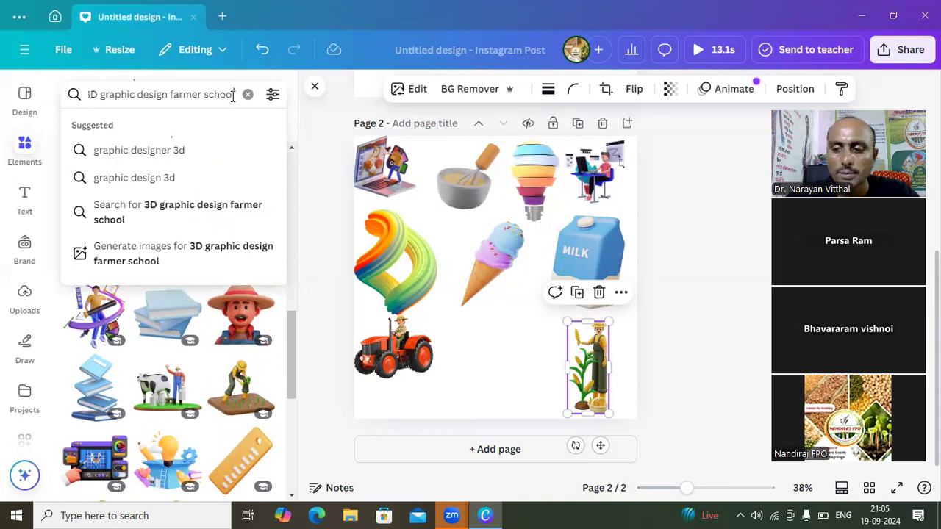
key(BackSpace)
key(BackSpace)
key(BackSpace)
key(BackSpace)
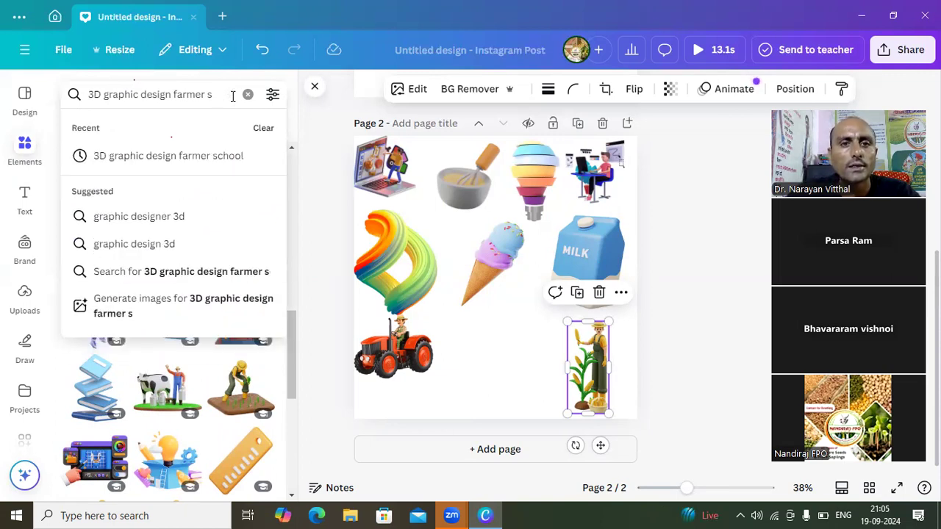
key(BackSpace)
key(BackSpace)
key(BackSpace)
key(BackSpace)
key(BackSpace)
key(BackSpace)
key(BackSpace)
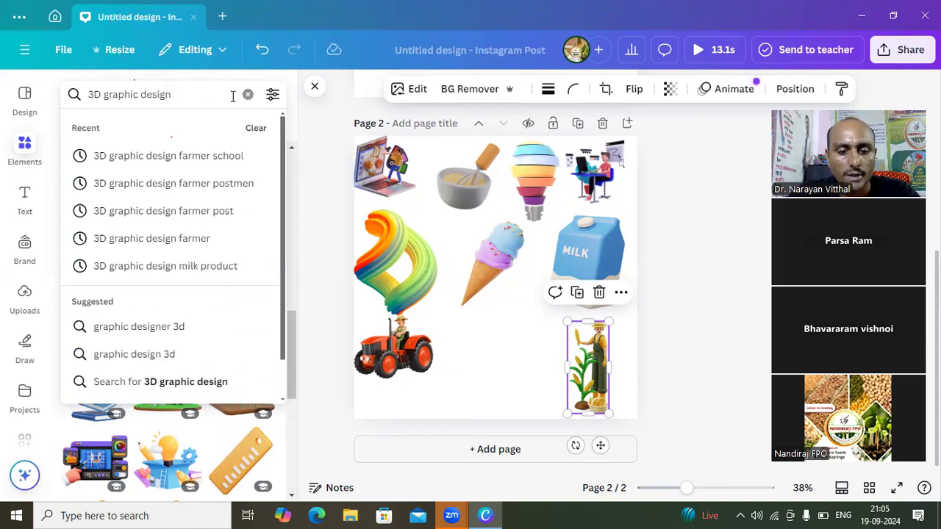
text(sc)
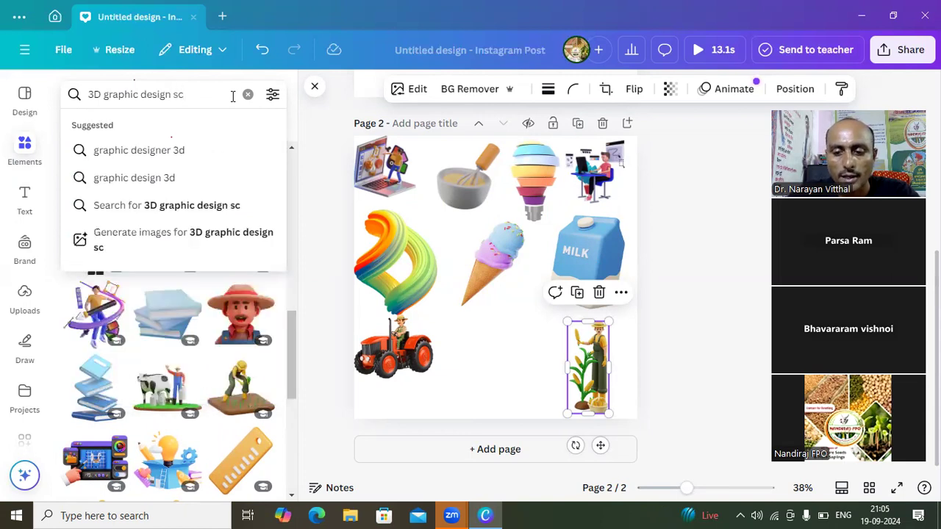
text(hool)
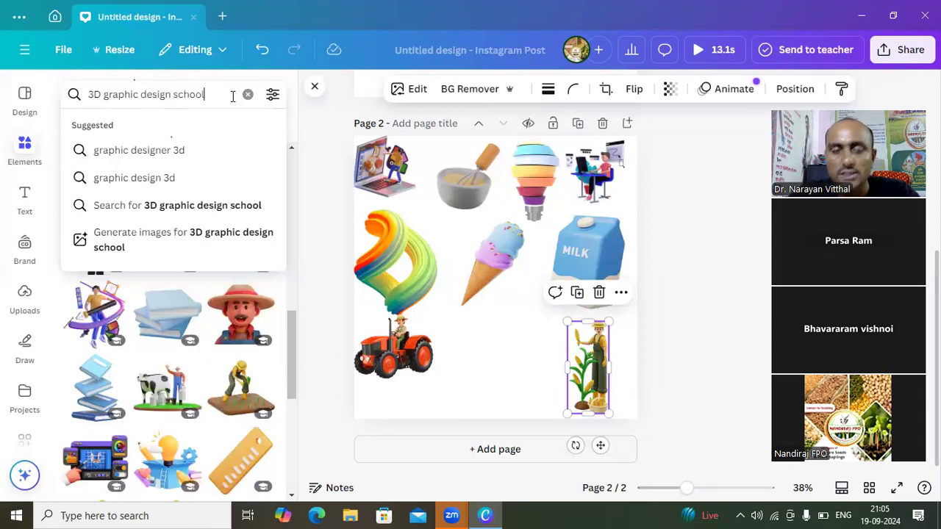
key(Return)
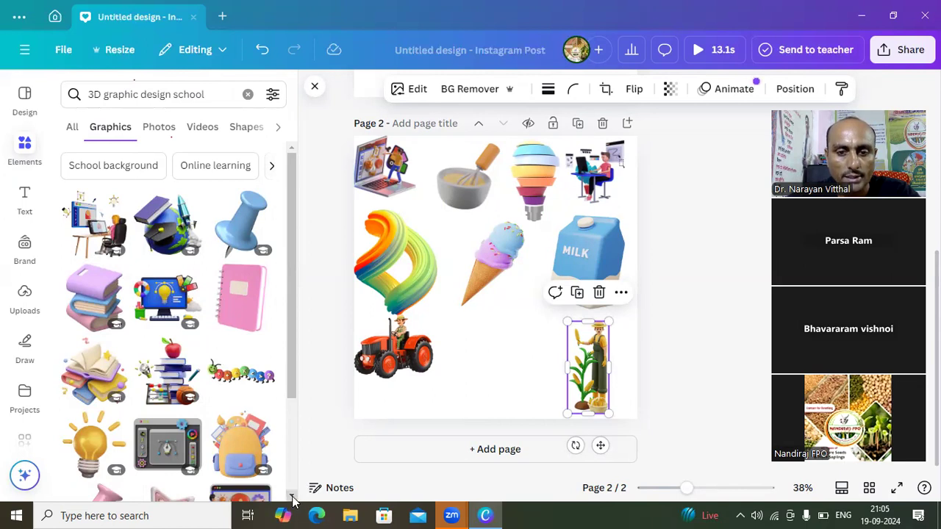
drag(291, 498, 291, 498)
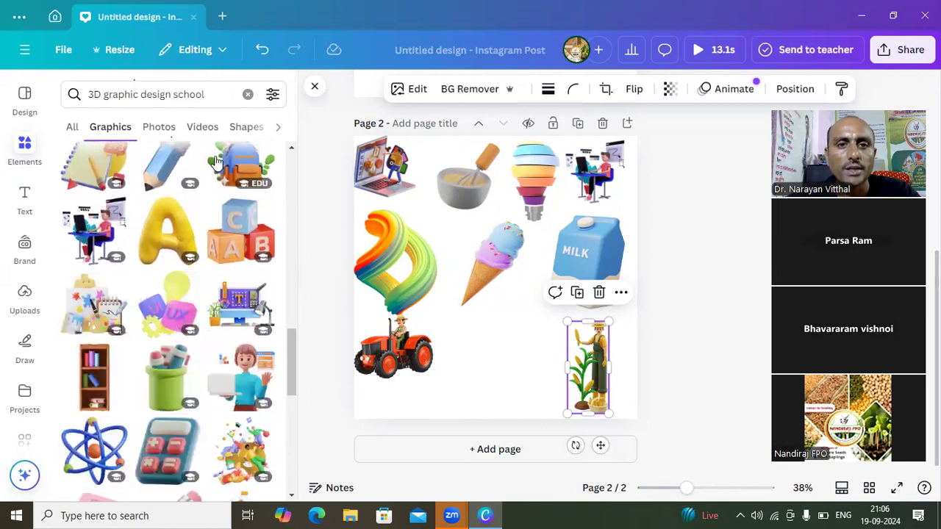
click(314, 89)
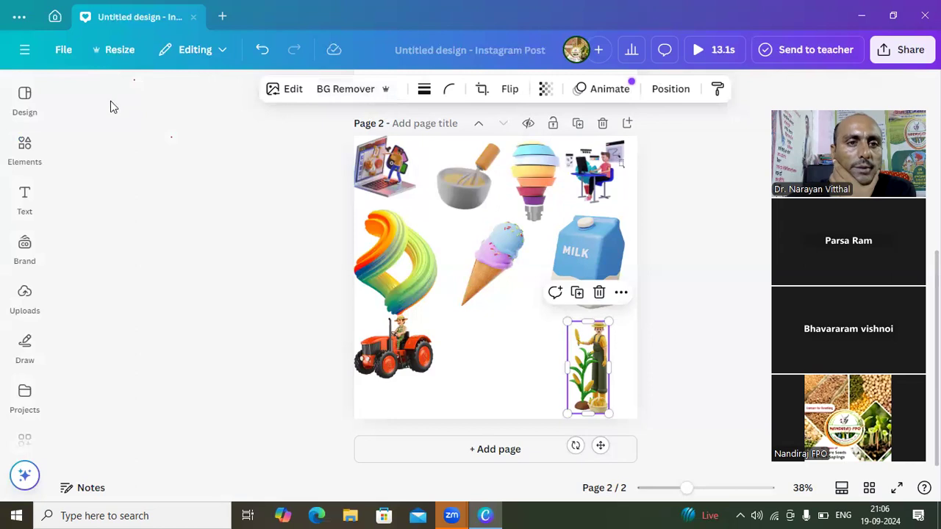
click(25, 147)
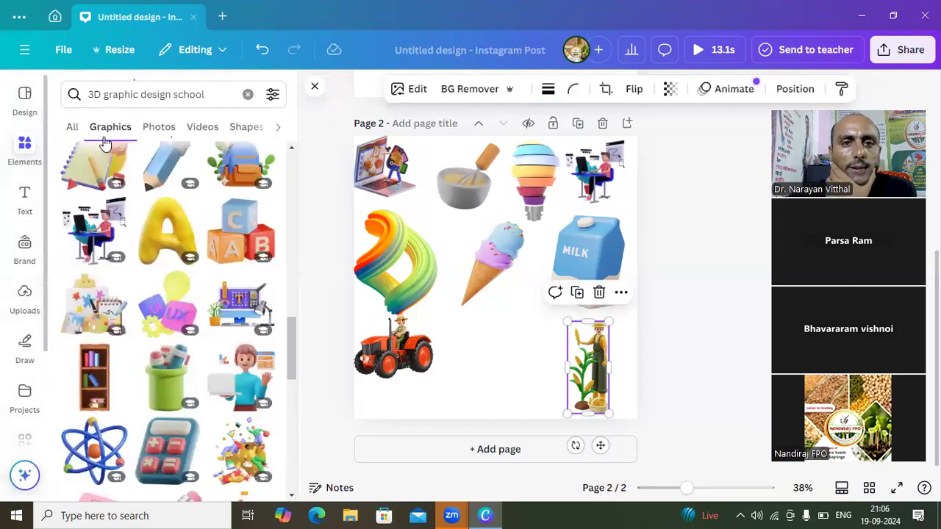
click(103, 93)
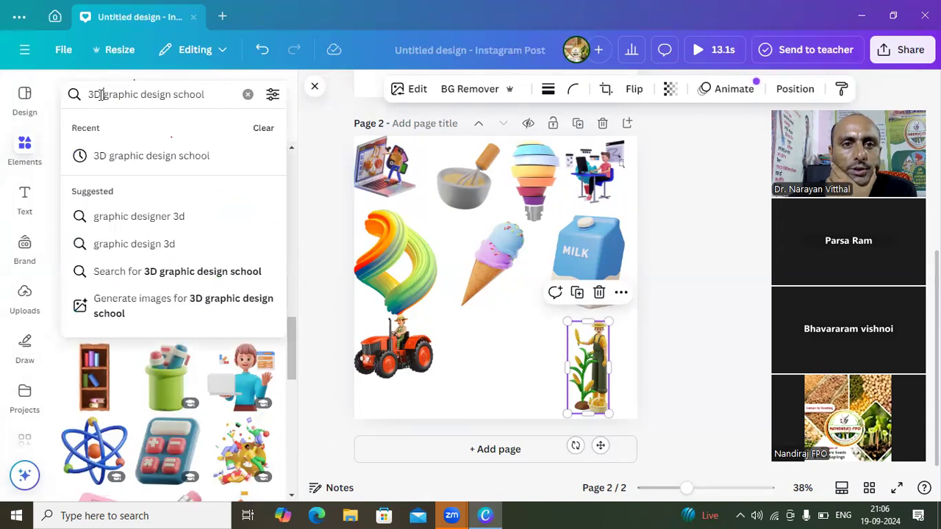
key(Return)
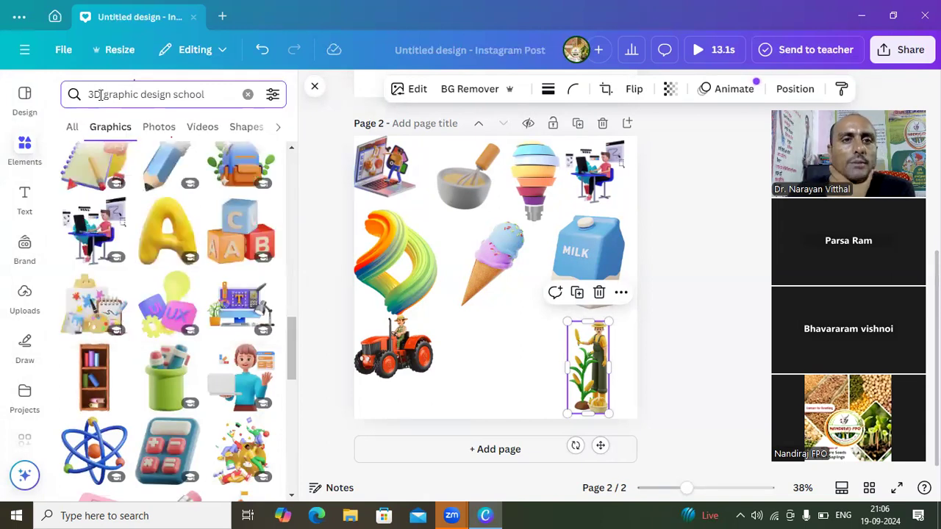
- Replace "3D" with "neon" in the graphics search so it reads "neon graphic design school"
click(101, 94)
key(BackSpace)
key(BackSpace)
key(BackSpace)
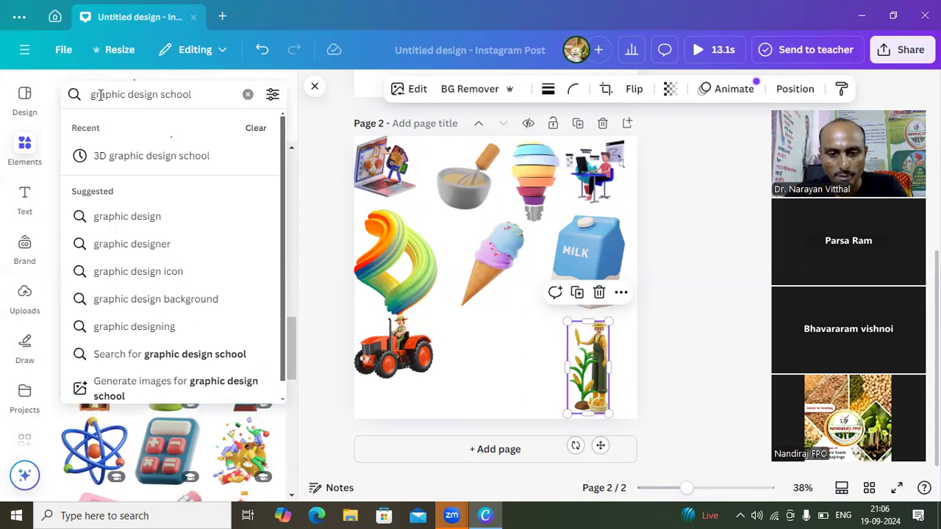
text(neo )
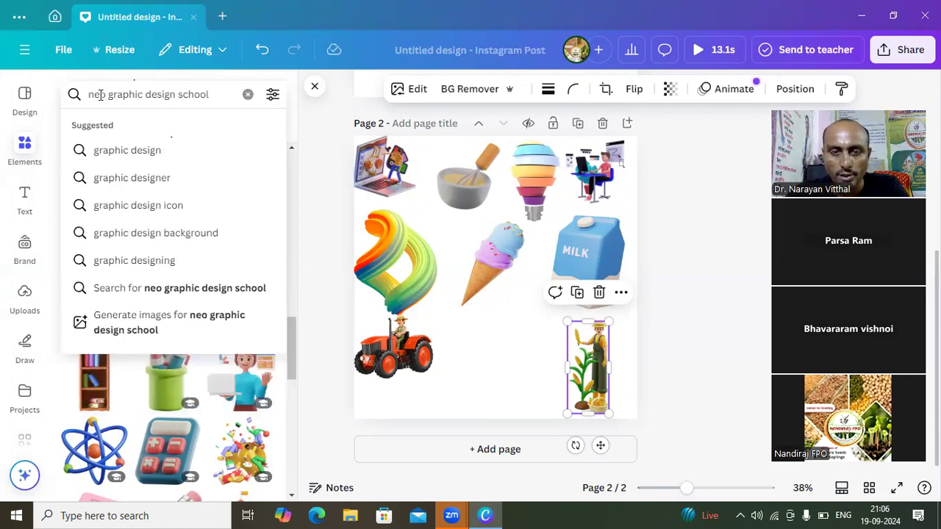
text(n)
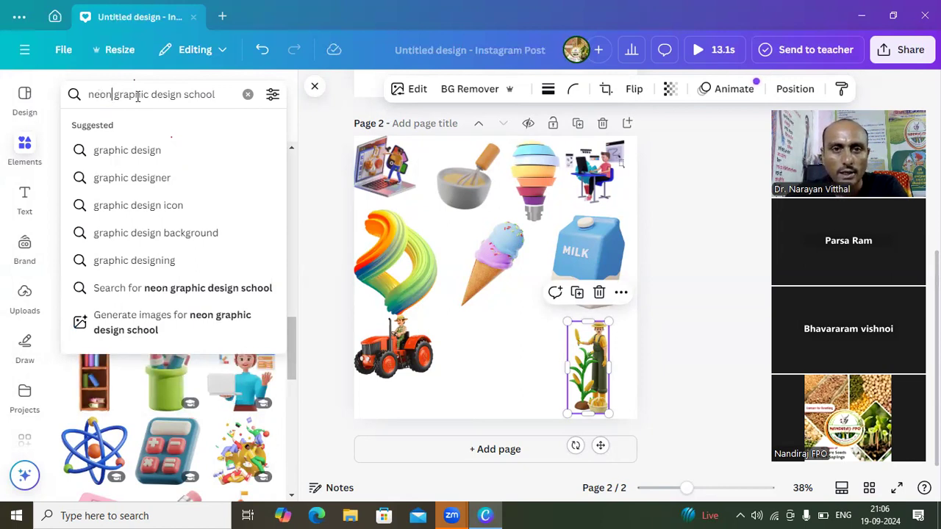
key(Return)
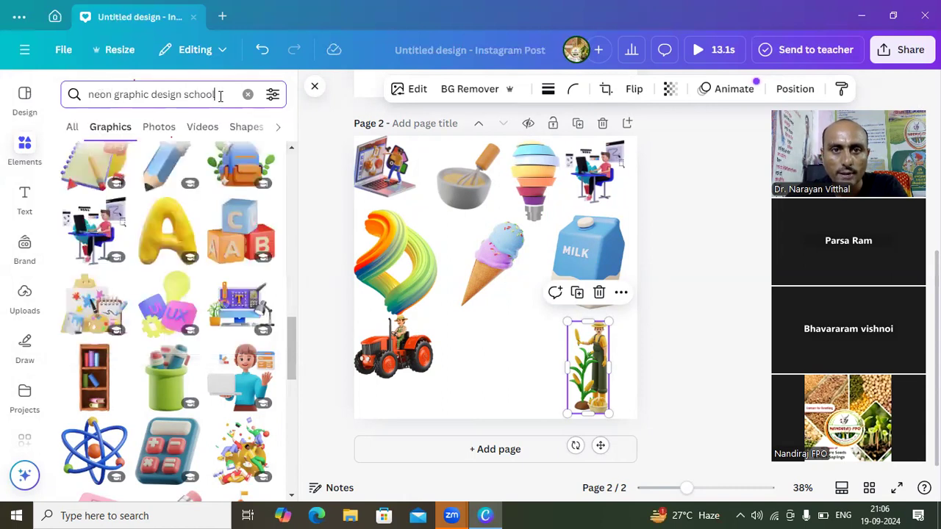
- Shorten the graphics search to "neon graphic design"
key(BackSpace)
key(BackSpace)
key(BackSpace)
key(BackSpace)
key(BackSpace)
key(BackSpace)
key(BackSpace)
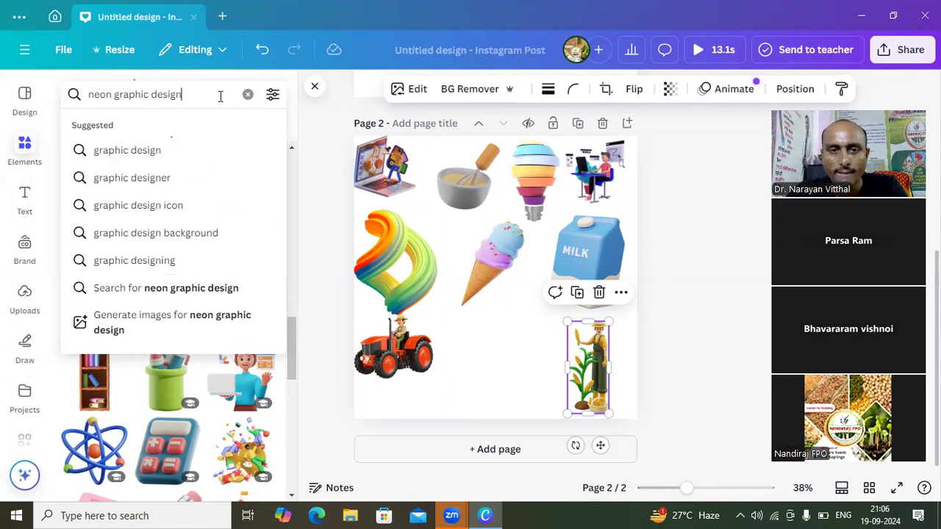
key(Return)
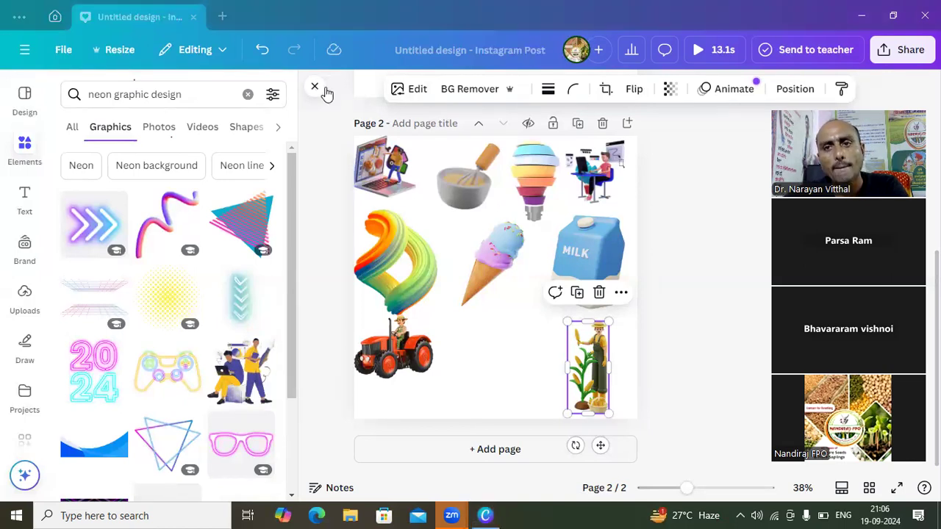
- Add a blank third page after the page with the 3D graphics
click(497, 455)
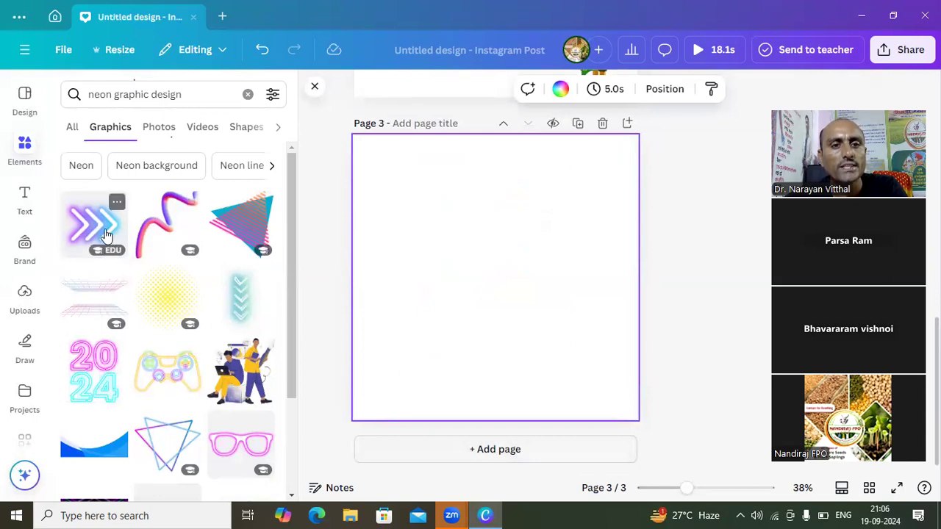
- Add the neon triple-arrow graphic and the striped triangle to page 3, shrinking both and placing them side by side in the page's upper-left corner
drag(105, 234, 375, 156)
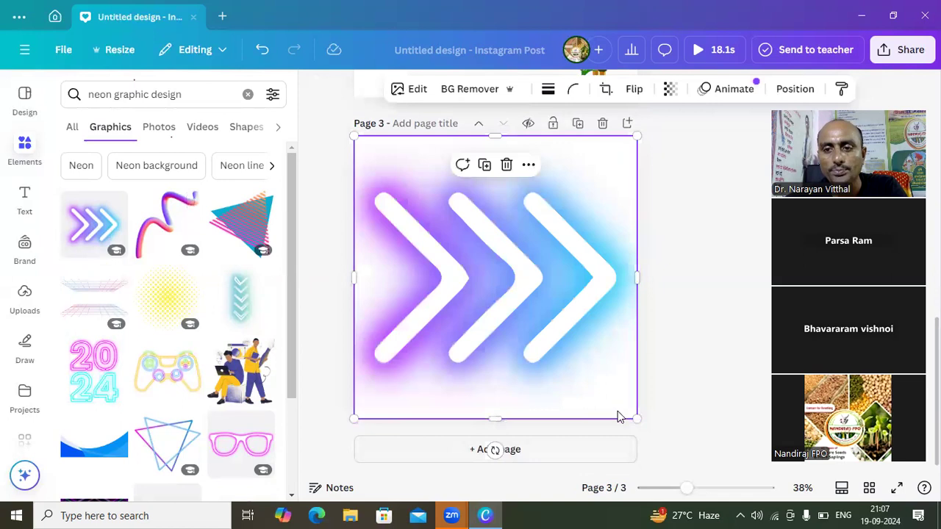
drag(635, 416, 403, 183)
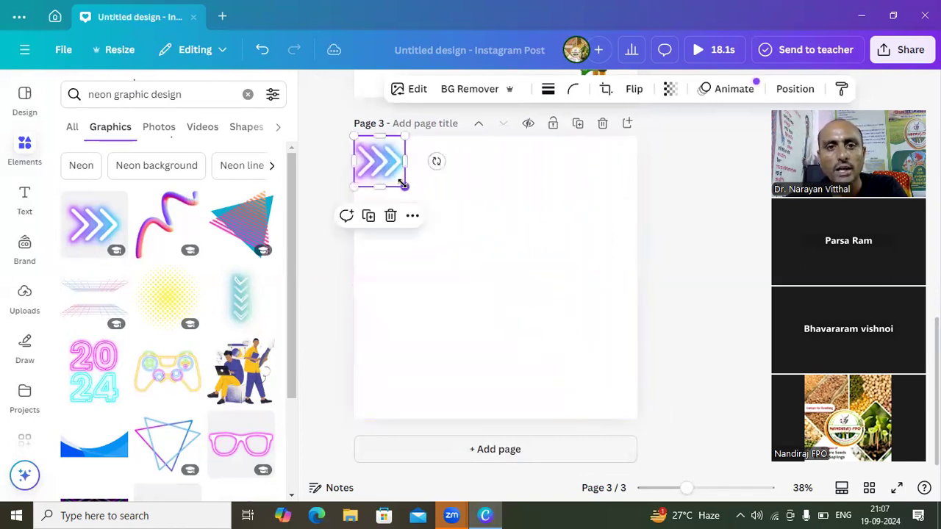
click(251, 231)
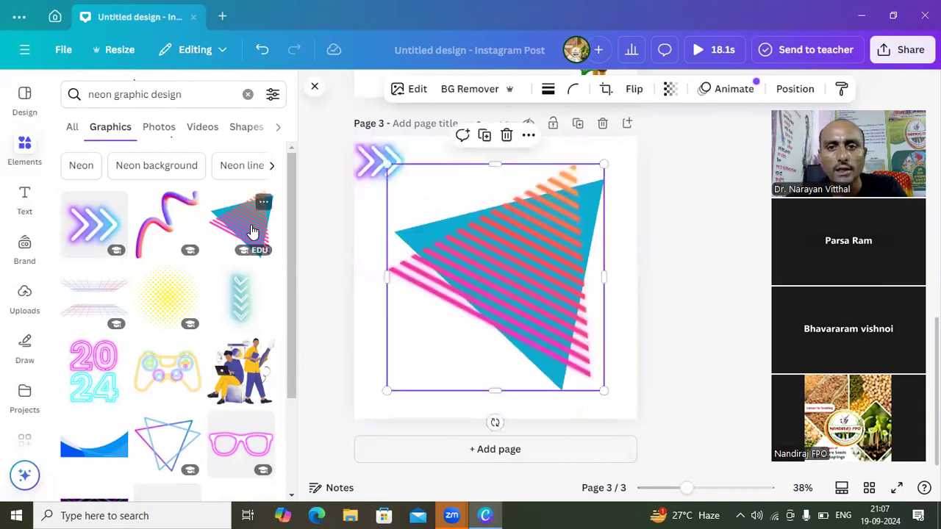
drag(606, 395, 491, 209)
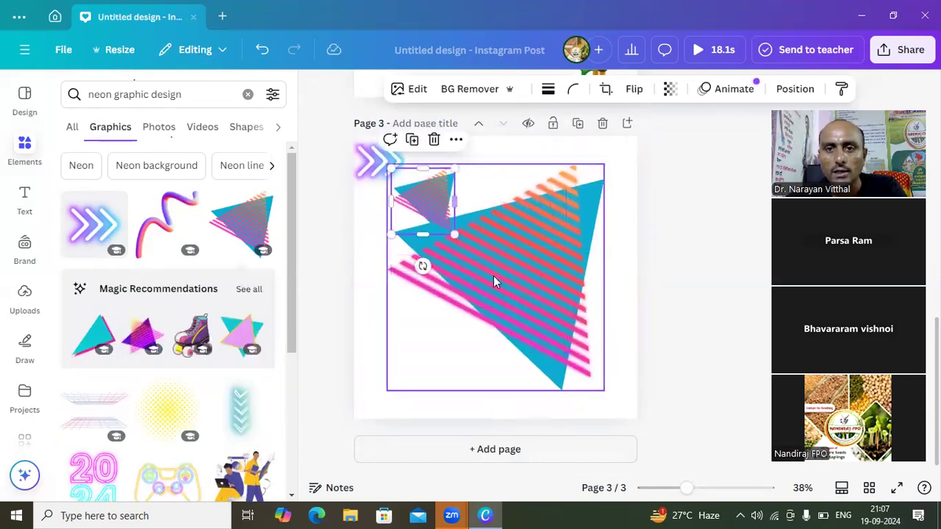
drag(434, 204, 464, 183)
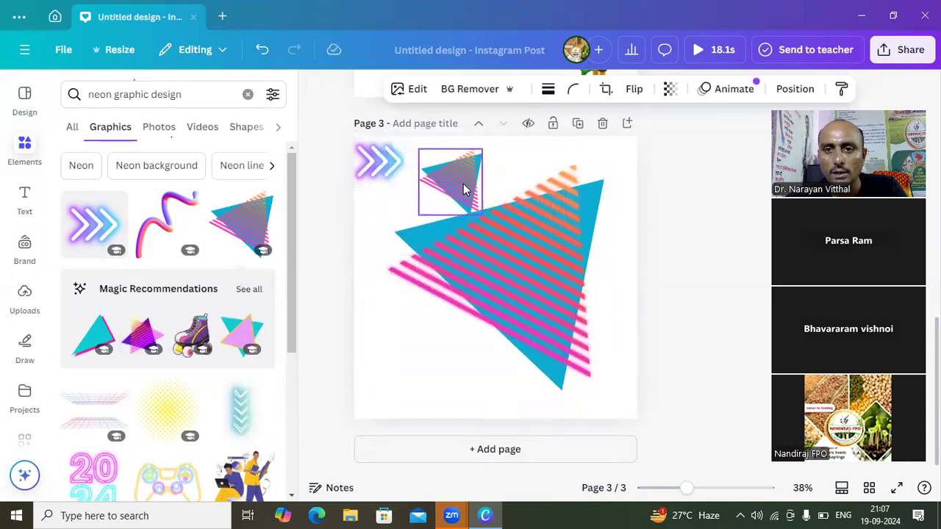
- Delete the large duplicate striped triangle and align the small one with the page's upper edge beside the neon arrows
click(536, 250)
click(506, 131)
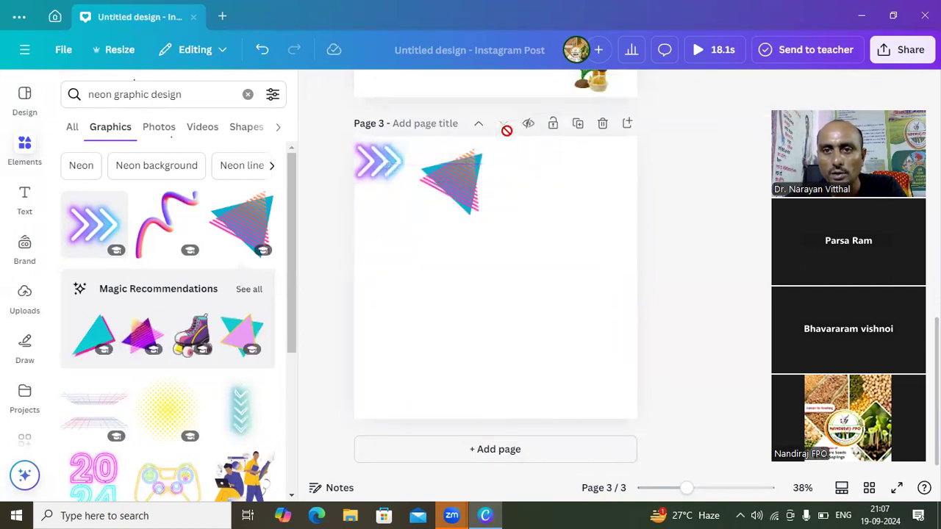
click(462, 168)
drag(460, 166, 459, 161)
- Extend the graphics search to "neon graphic design digital marketing"
click(185, 93)
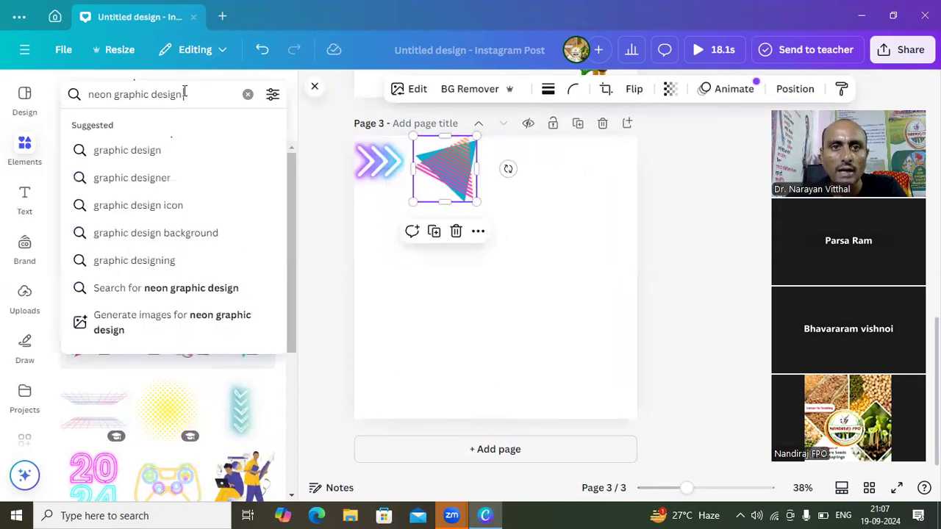
text(digital marketing)
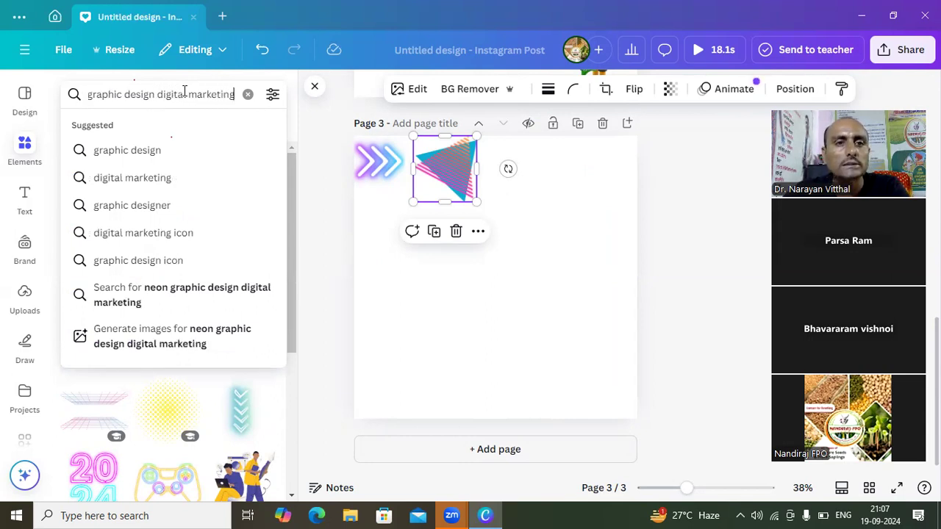
key(Return)
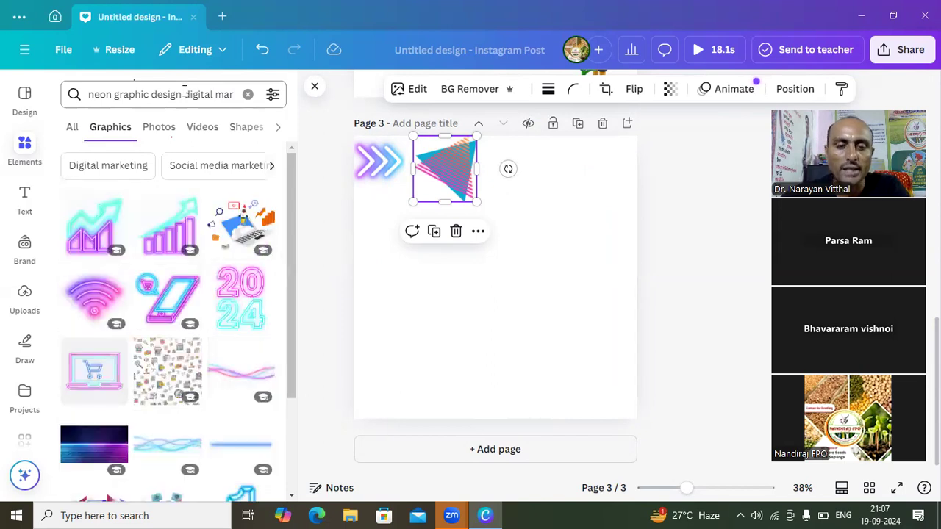
- Add the neon shopping phone and the yellow-screen phone marketing illustration, both reduced in size, to the page's upper row after the striped triangle
click(177, 294)
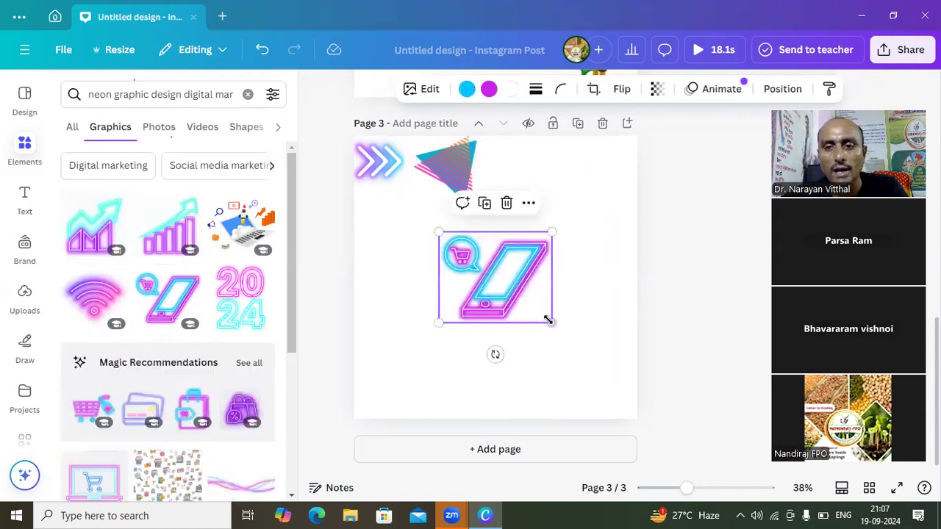
drag(550, 321, 524, 182)
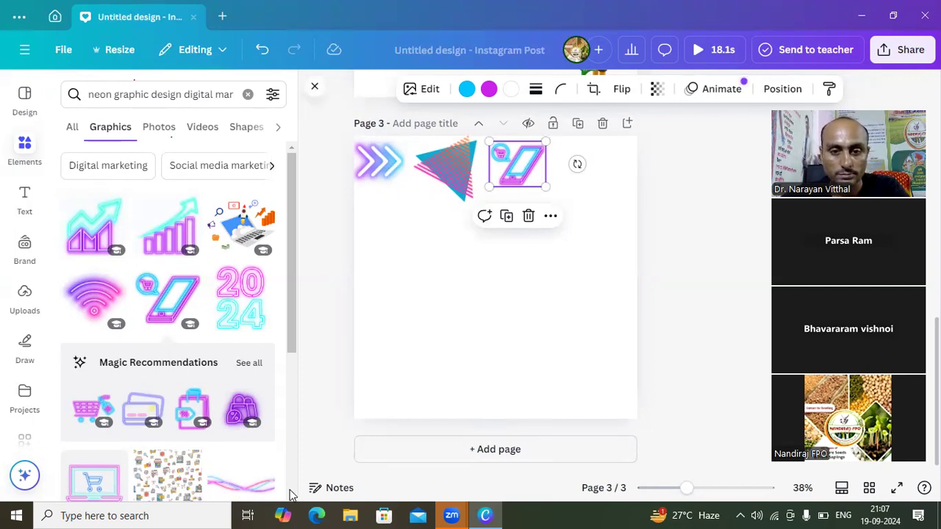
scroll(291, 497, down, 3)
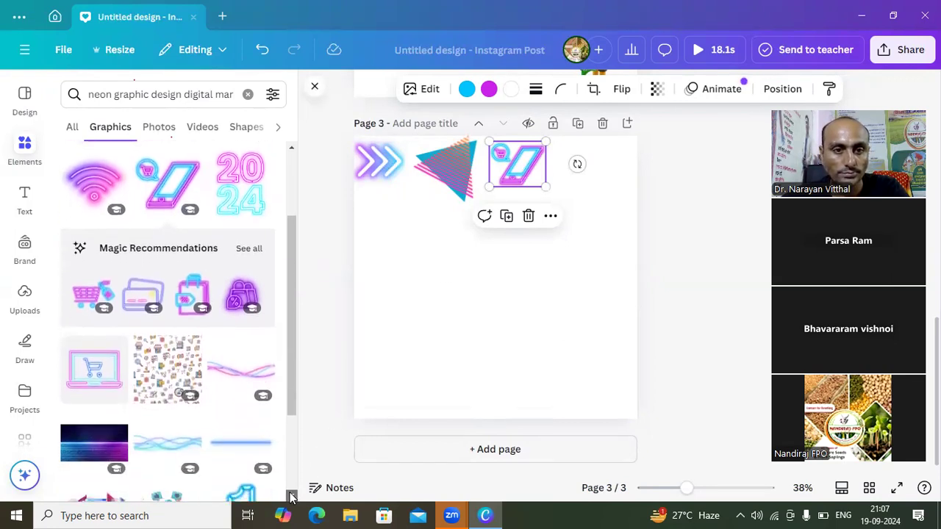
scroll(291, 497, down, 5)
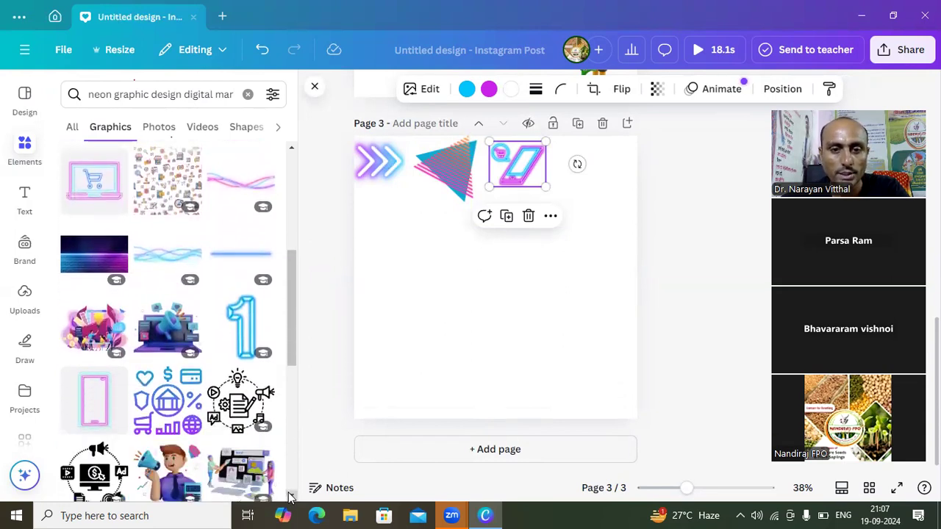
scroll(291, 497, down, 3)
scroll(291, 497, down, 3)
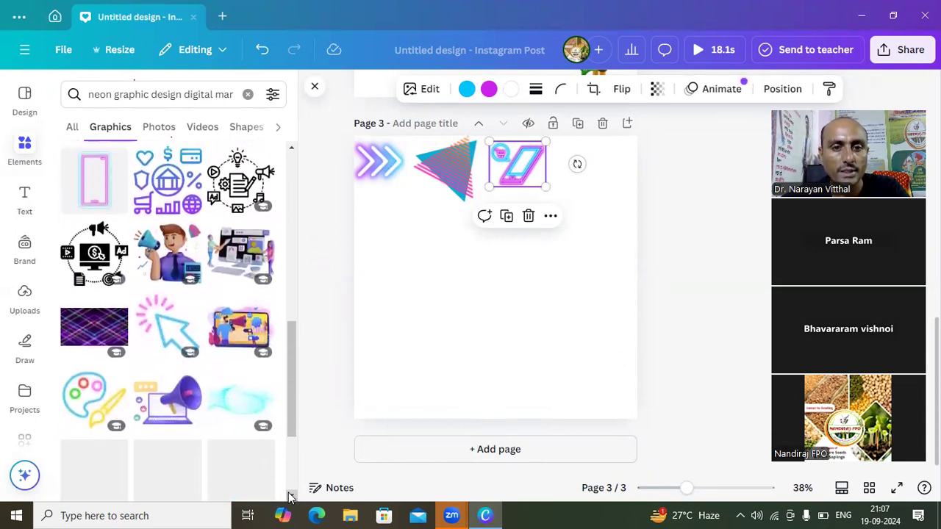
click(241, 347)
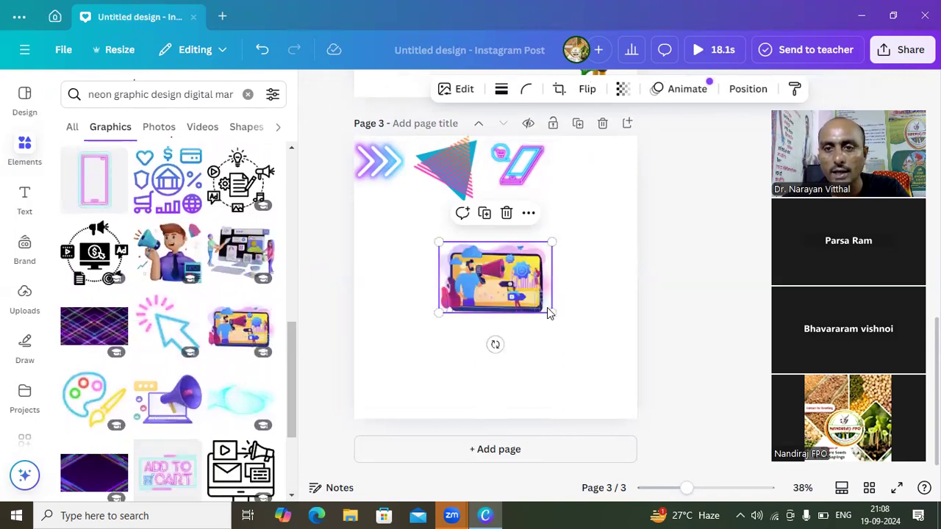
drag(551, 310, 599, 171)
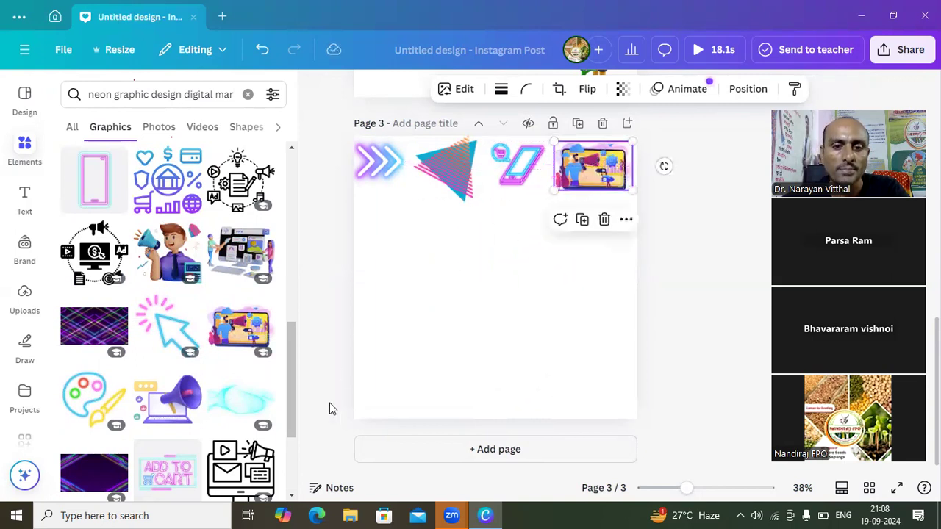
- Add the laptop graphic with the purple megaphone, shrink it and place it at the page's left edge below the neon arrows
scroll(290, 498, down, 4)
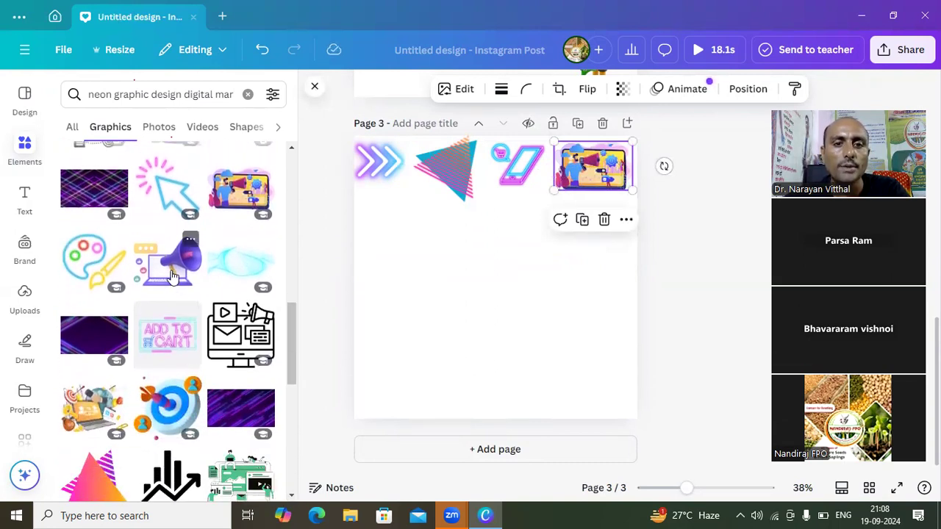
click(173, 276)
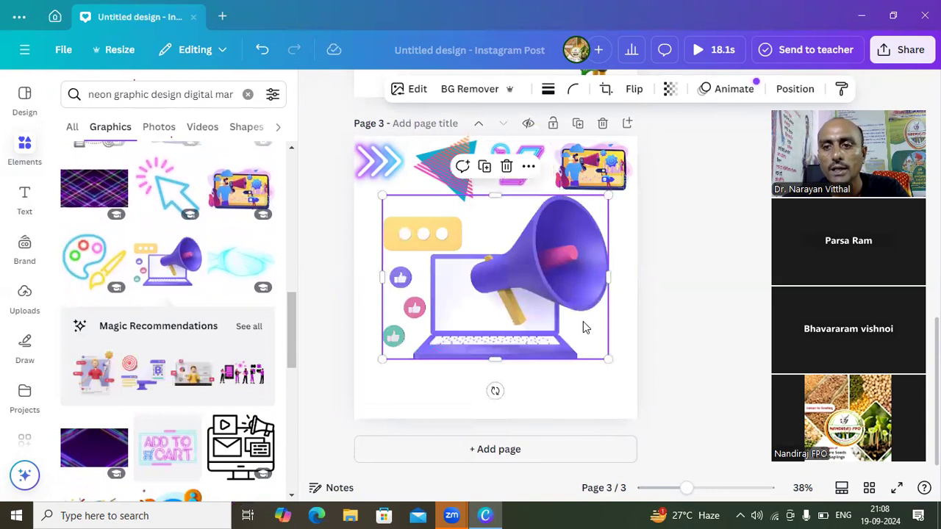
drag(608, 360, 475, 298)
drag(455, 249, 435, 250)
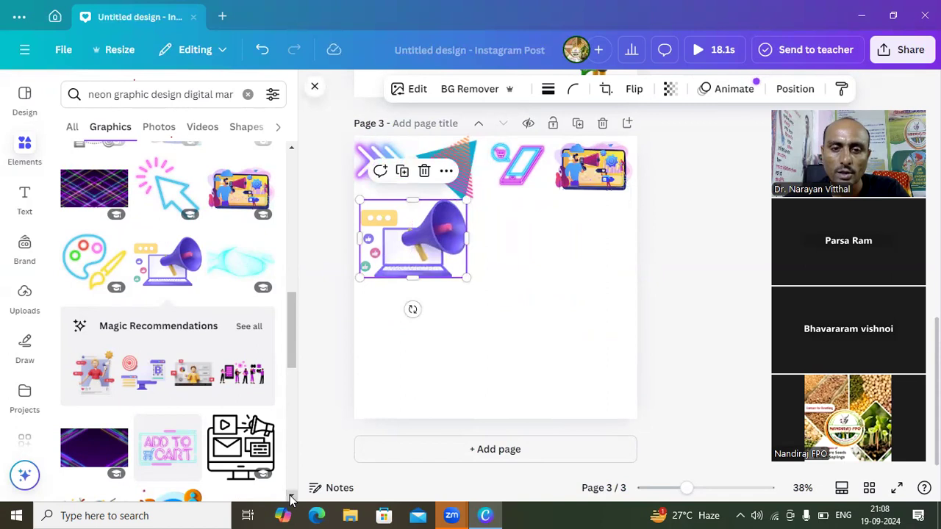
- Add the black circular digital marketing icon, shrink it and place it at the page's right edge below the phone marketing illustration
scroll(290, 500, down, 3)
scroll(290, 500, down, 2)
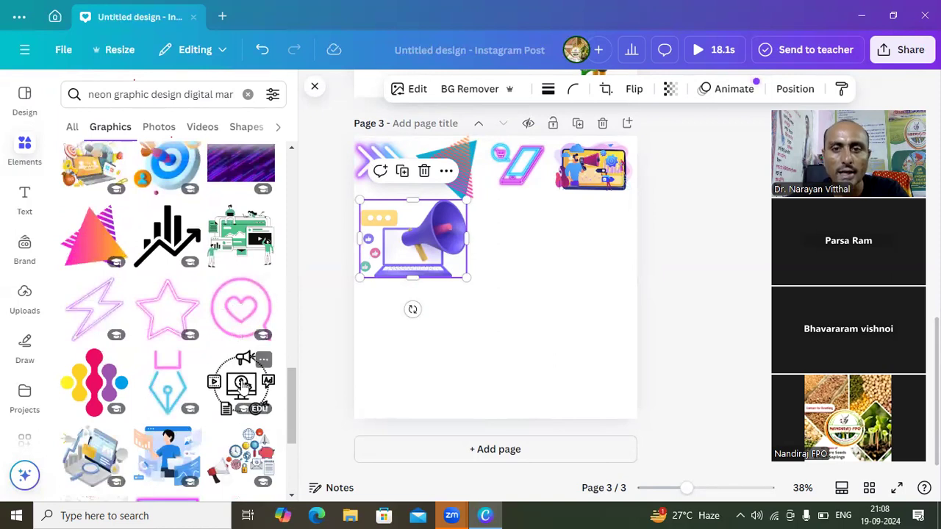
click(243, 383)
drag(439, 331, 466, 304)
drag(510, 264, 588, 241)
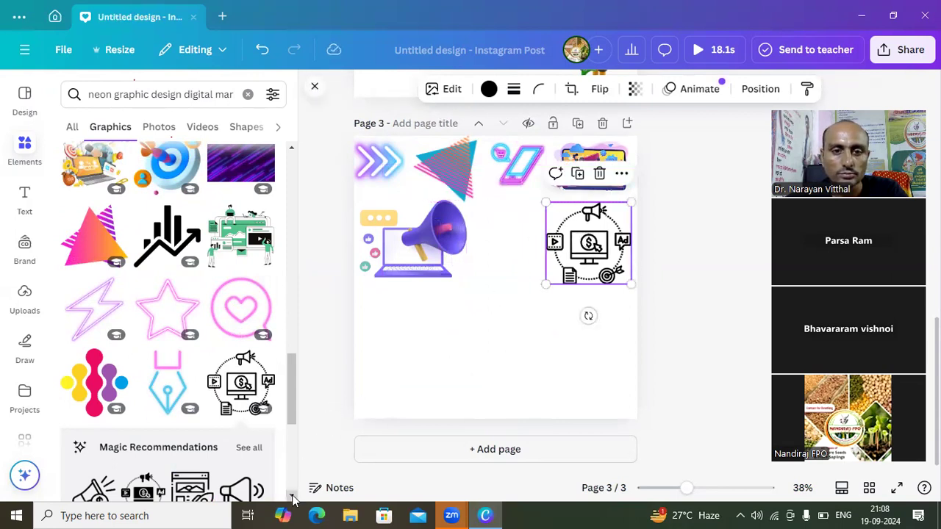
- Add the illustration of the man in blue with data screens and place it in the page's lower-right area
scroll(293, 500, down, 4)
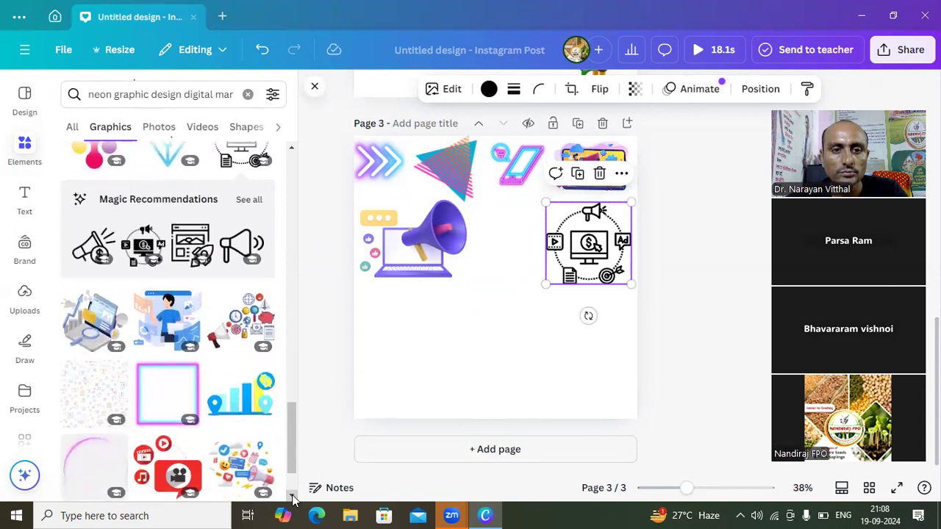
click(157, 316)
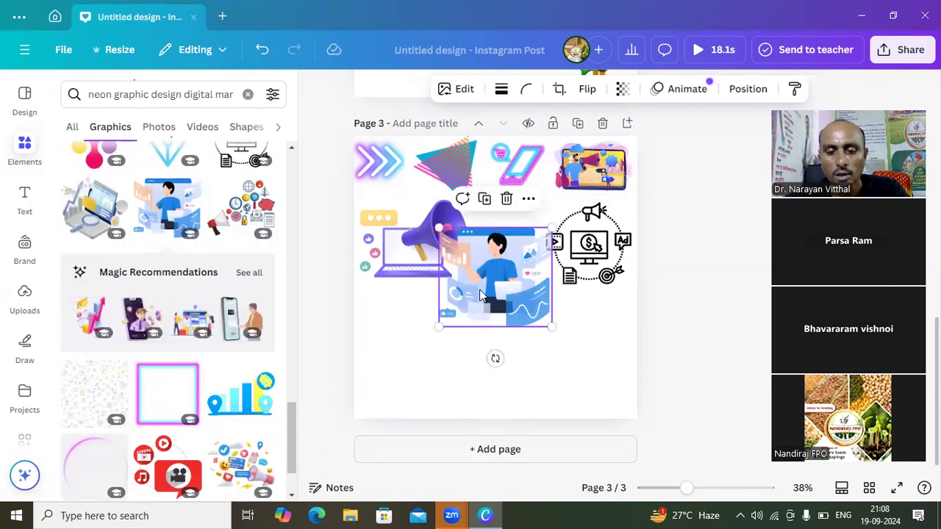
drag(480, 295, 555, 361)
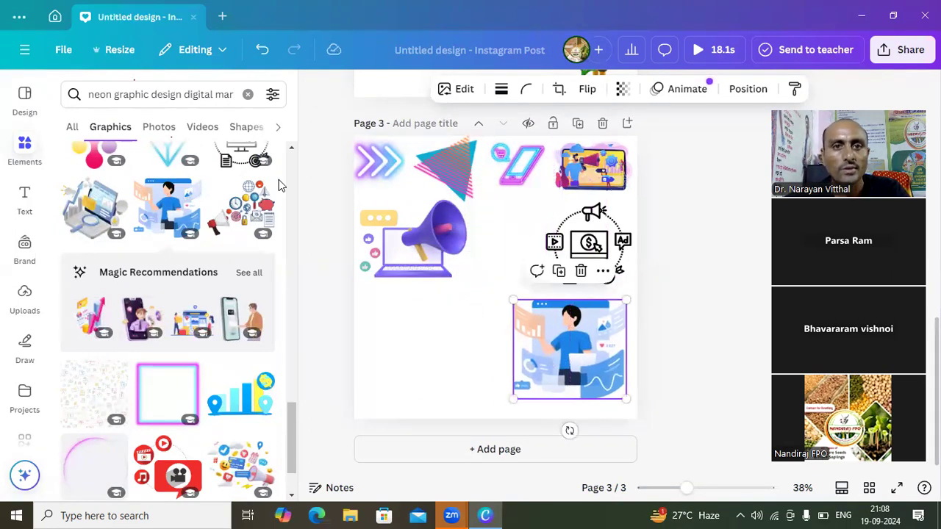
- Replace "digital marketing" with "school" in the graphics search so it reads "neon graphic design school"
click(232, 96)
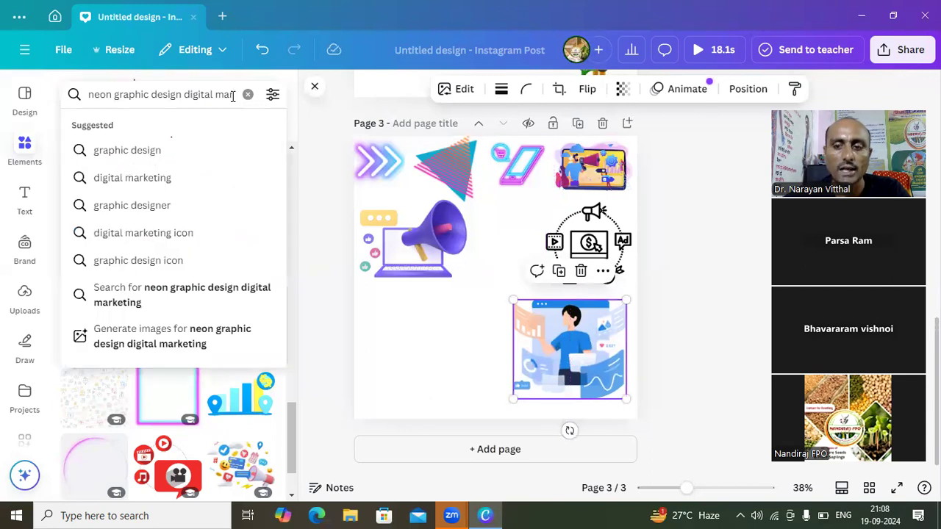
key(BackSpace)
key(BackSpace)
key(BackSpace)
key(BackSpace)
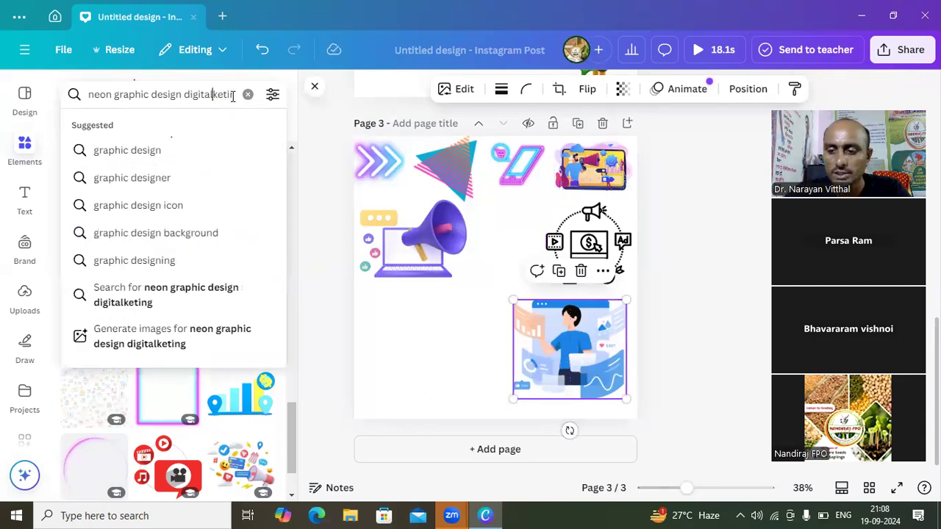
key(Right)
key(Right)
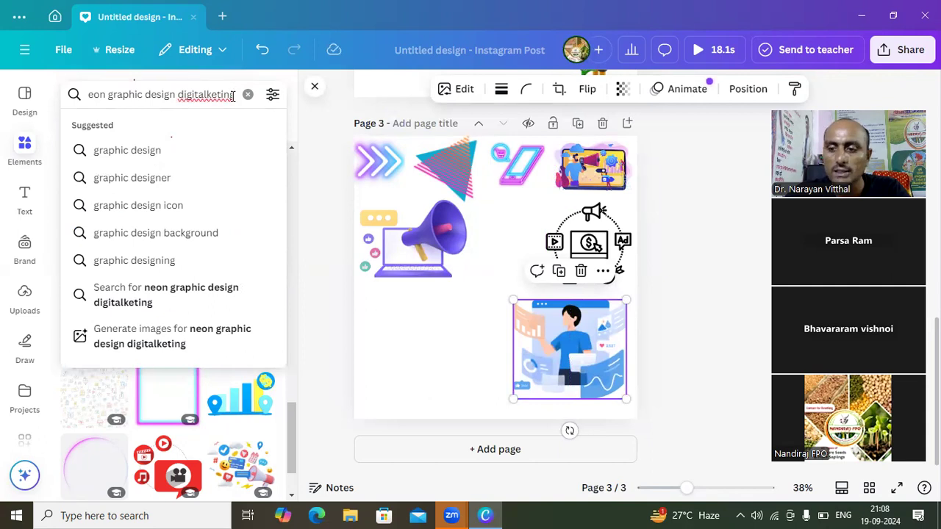
key(BackSpace)
key(BackSpace)
key(BackSpace)
key(BackSpace)
key(BackSpace)
key(BackSpace)
key(BackSpace)
key(BackSpace)
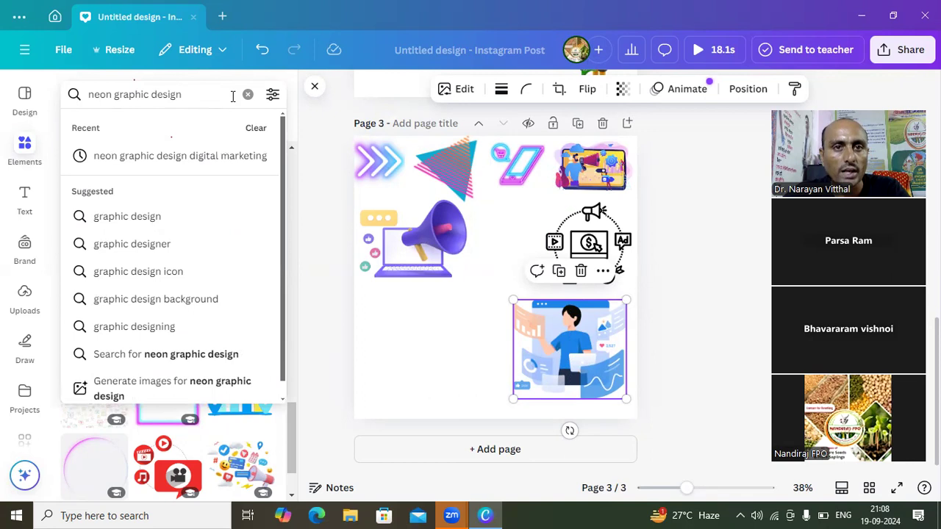
text(school)
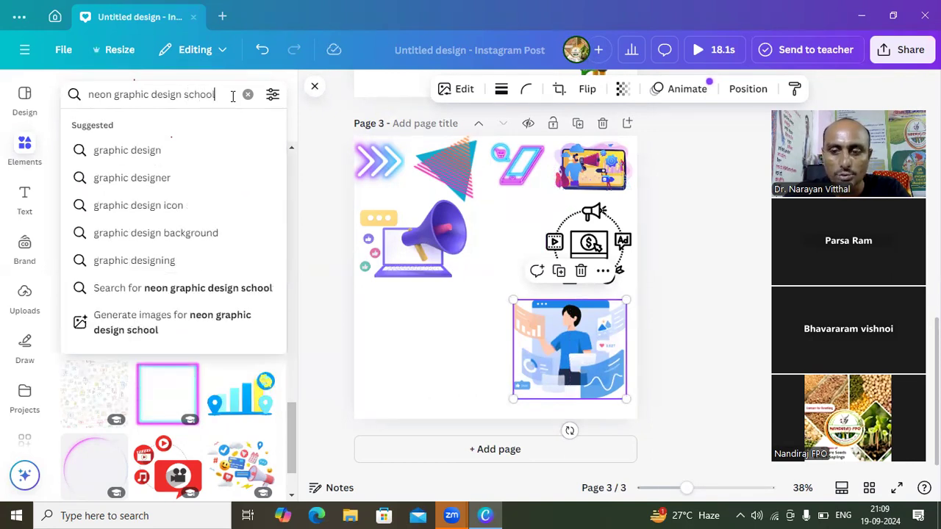
key(Return)
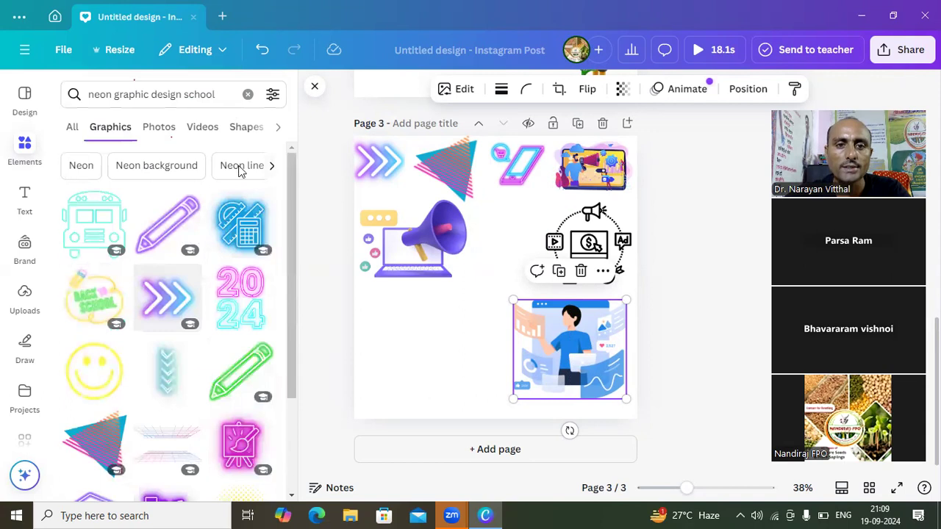
- Add the purple neon pencil, shrink it and place it between the megaphone laptop and the black marketing icon
click(177, 221)
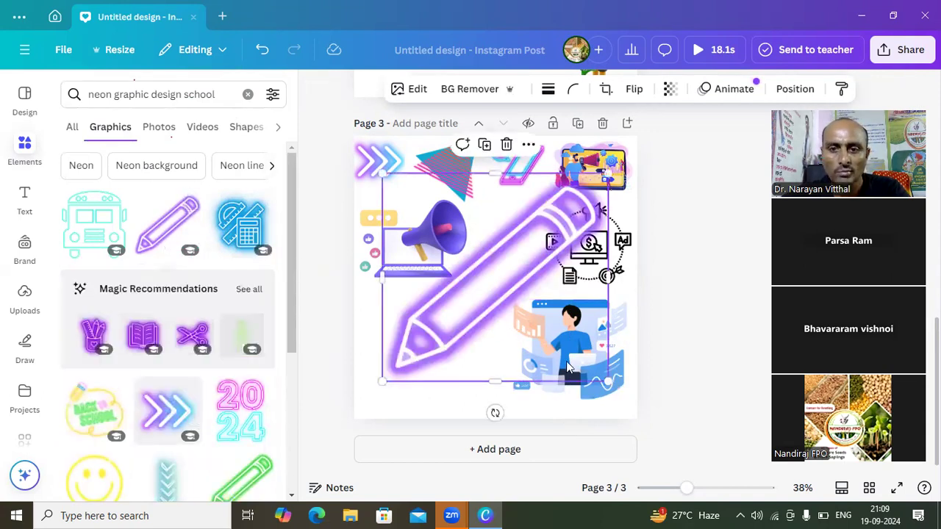
mouse_move(608, 380)
mouse_down()
mouse_move(573, 375)
mouse_move(488, 259)
mouse_move(468, 253)
mouse_up()
drag(424, 224, 505, 244)
click(475, 324)
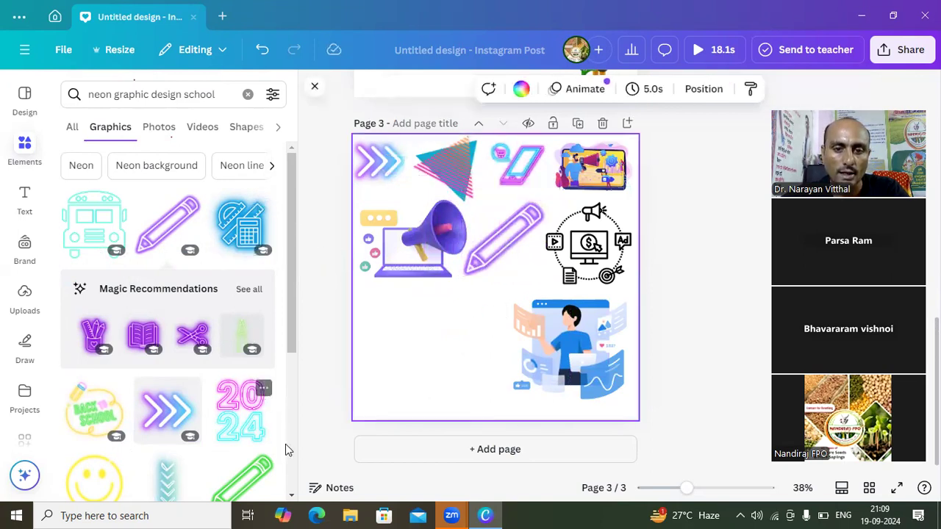
- Add the purple neon graduation cap, shrink it and place it in the page's lower-left area beside the man in blue
click(290, 498)
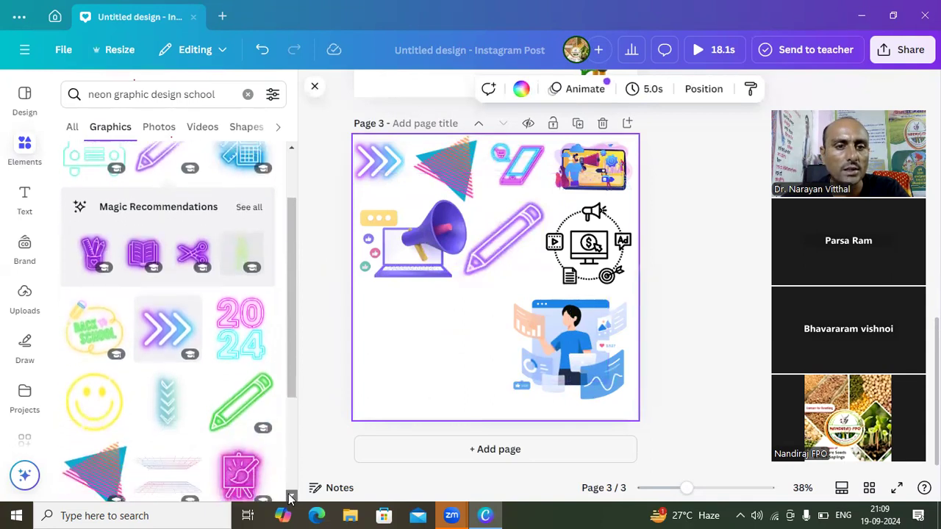
drag(291, 498, 290, 497)
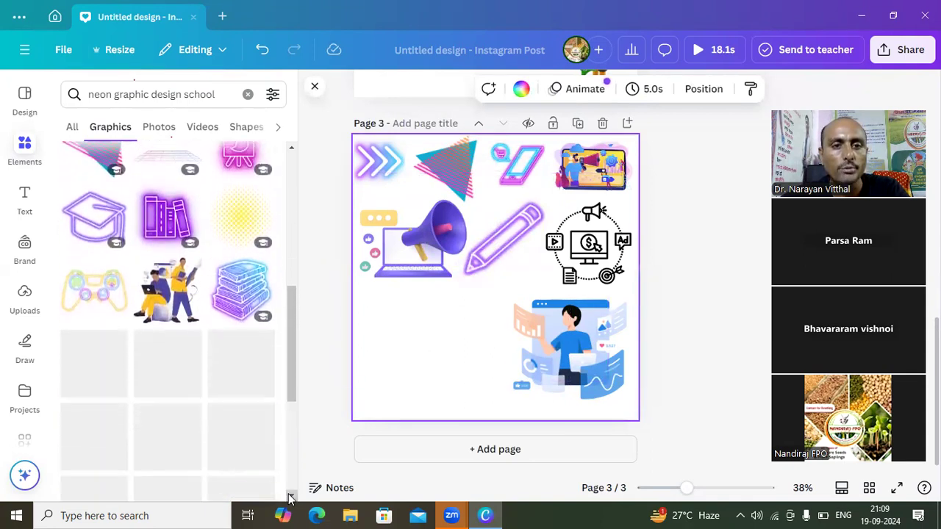
click(92, 230)
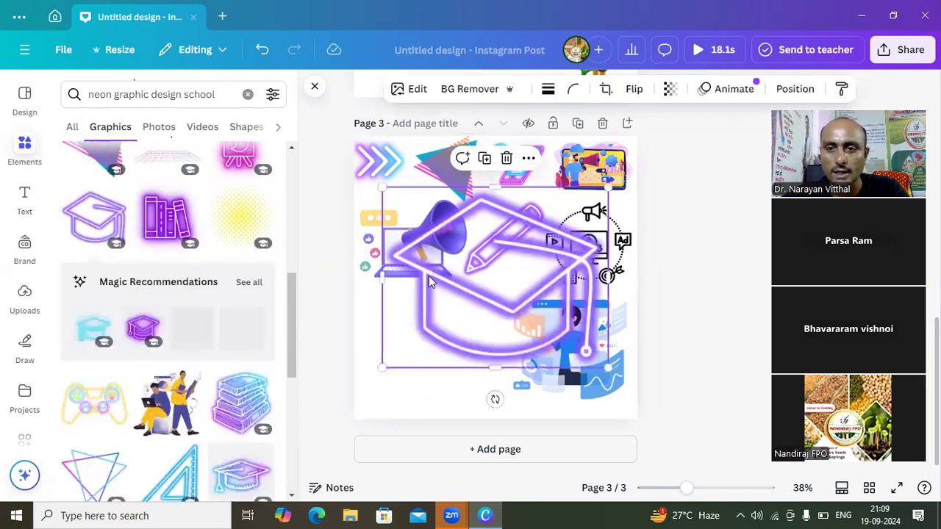
drag(609, 365, 438, 360)
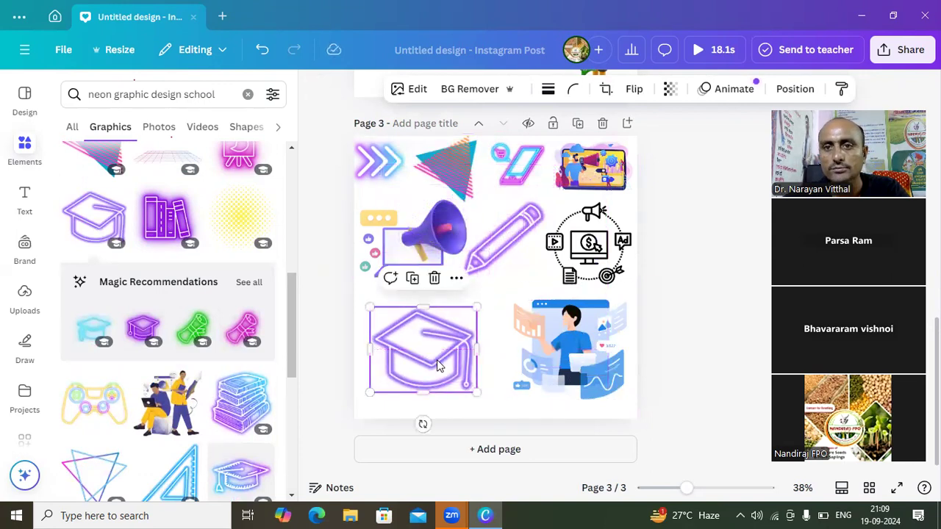
click(513, 290)
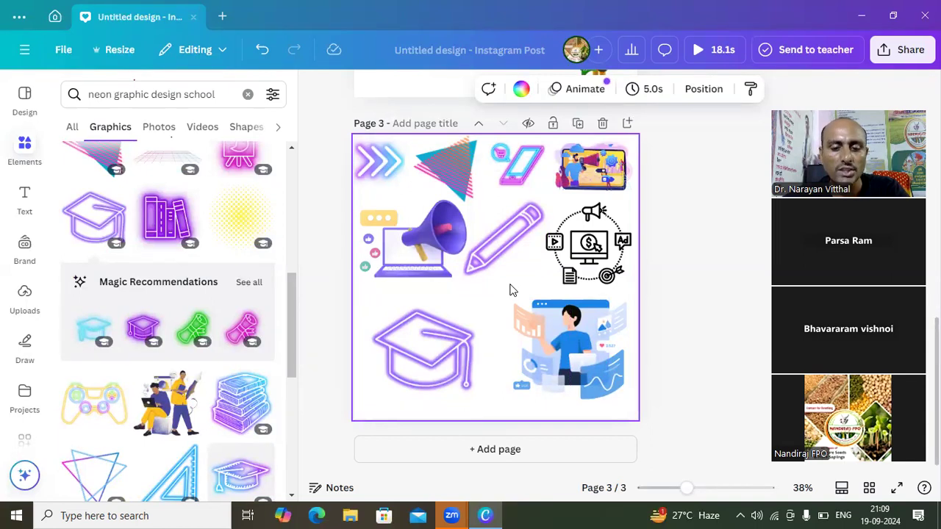
- Replace "neon" with "gif" in the graphics search so it reads "gif graphic design school"
click(111, 94)
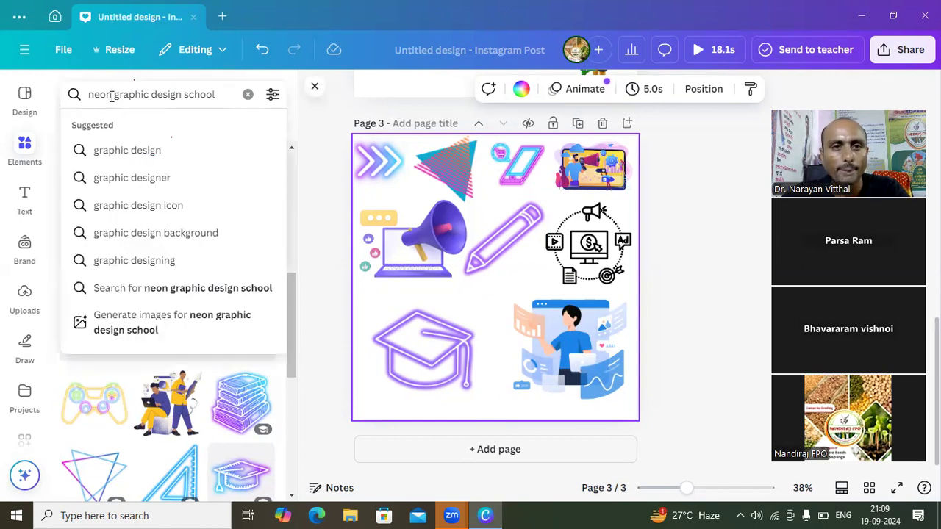
key(BackSpace)
key(BackSpace)
key(BackSpace)
key(BackSpace)
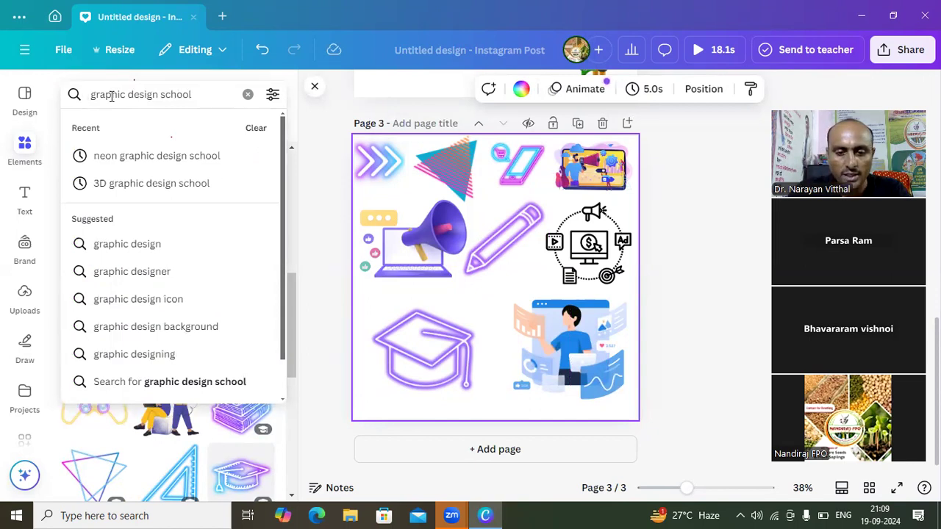
text(g i )
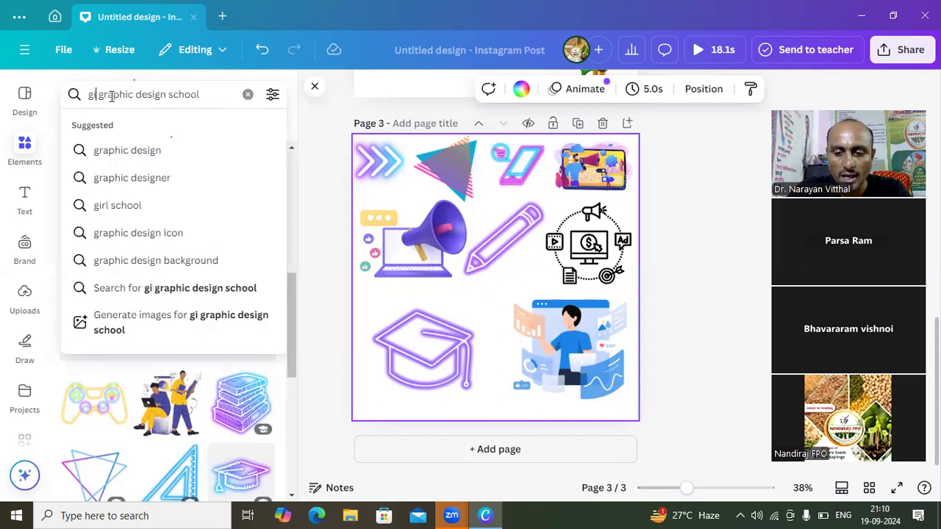
text(f)
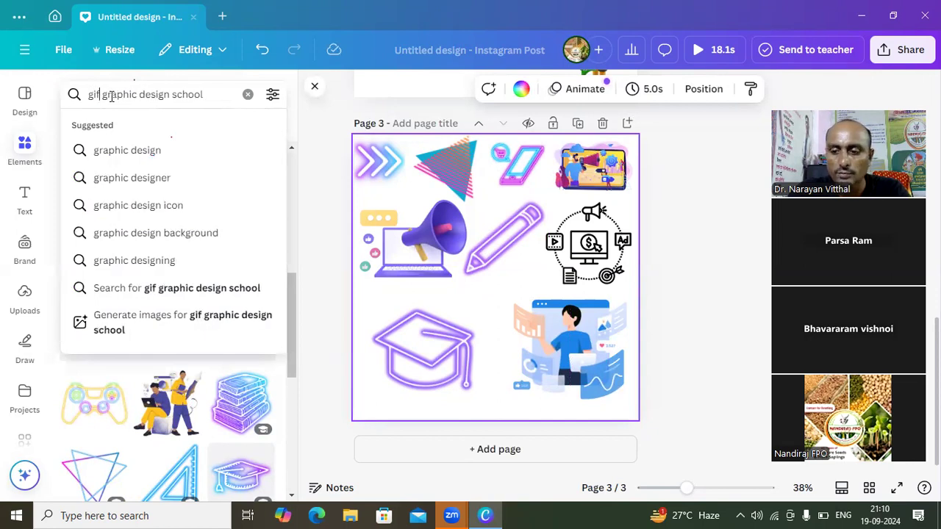
key(Return)
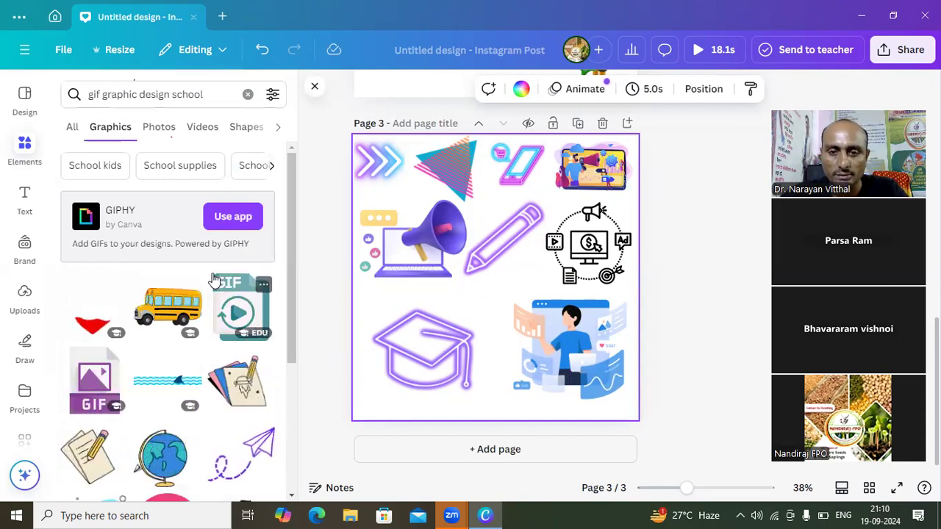
- Add a blank fourth page and shorten the graphics search to "gif graphic design"
click(419, 447)
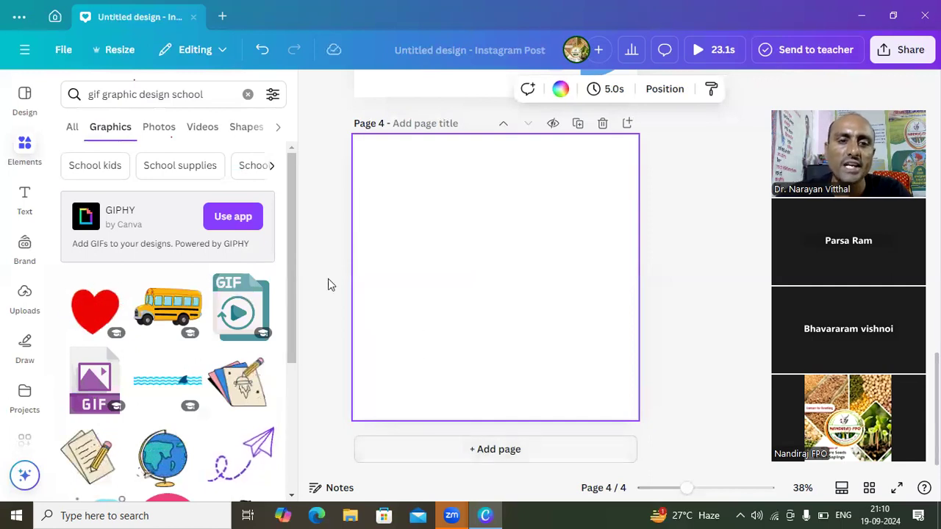
click(205, 94)
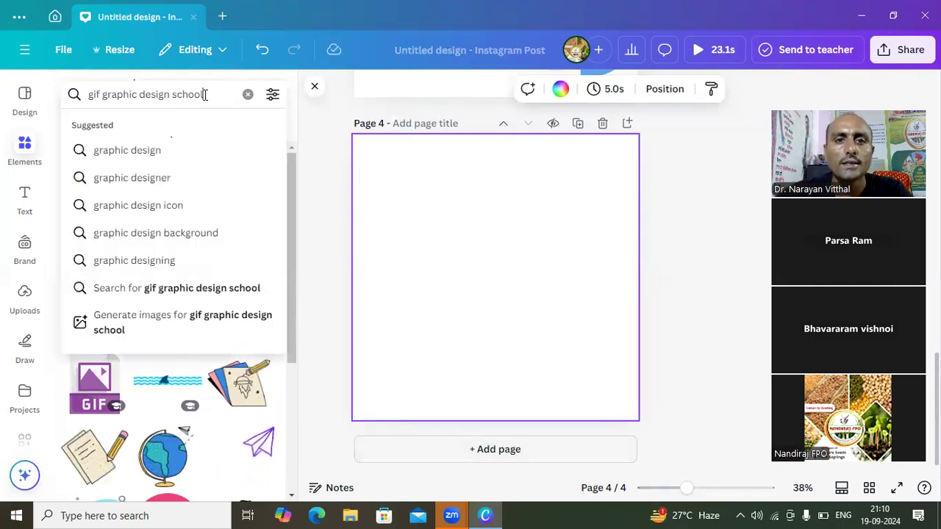
key(BackSpace)
key(BackSpace)
key(BackSpace)
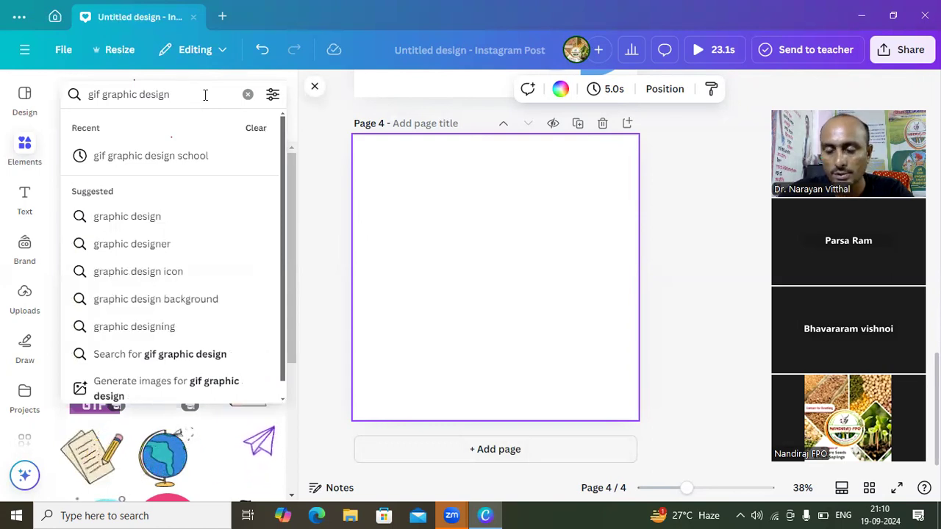
key(Return)
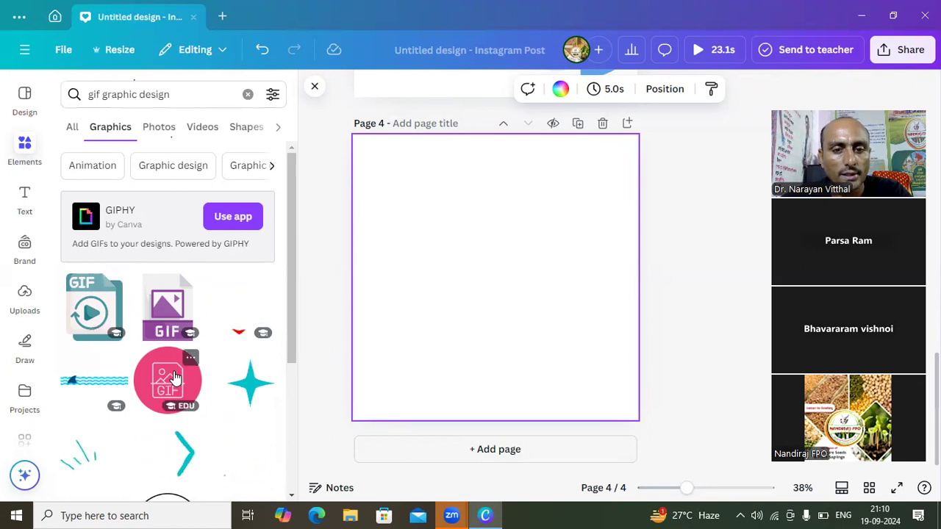
- Add the black circular icon of a monitor with a pencil, shrink it and place it in page 4's upper-left corner
click(291, 499)
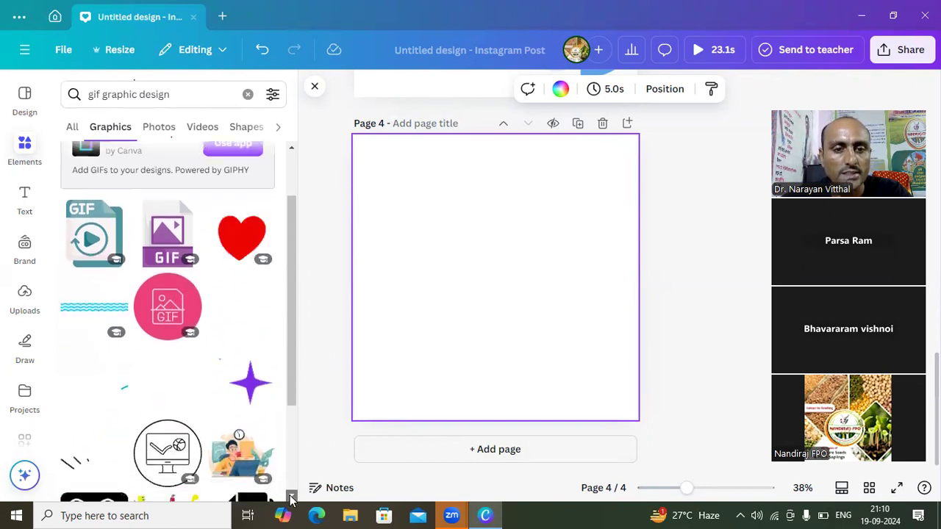
click(291, 499)
click(291, 499)
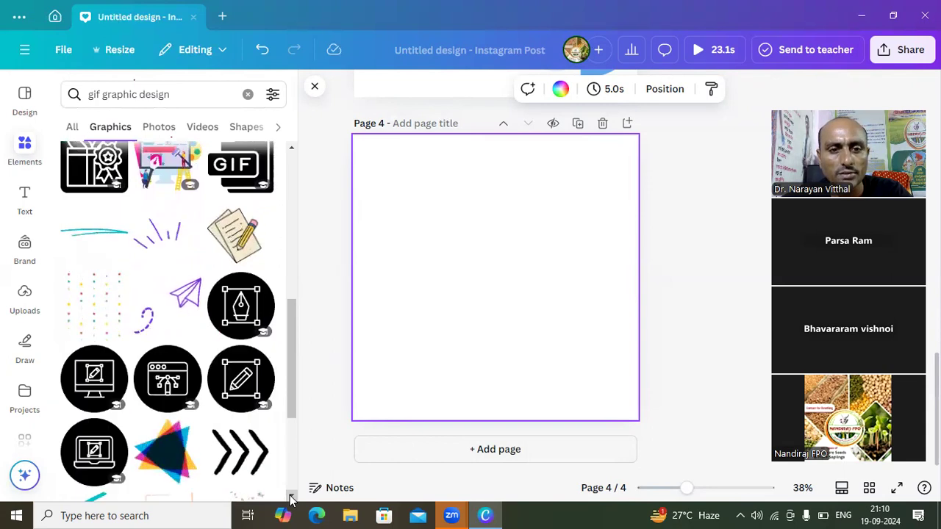
click(111, 407)
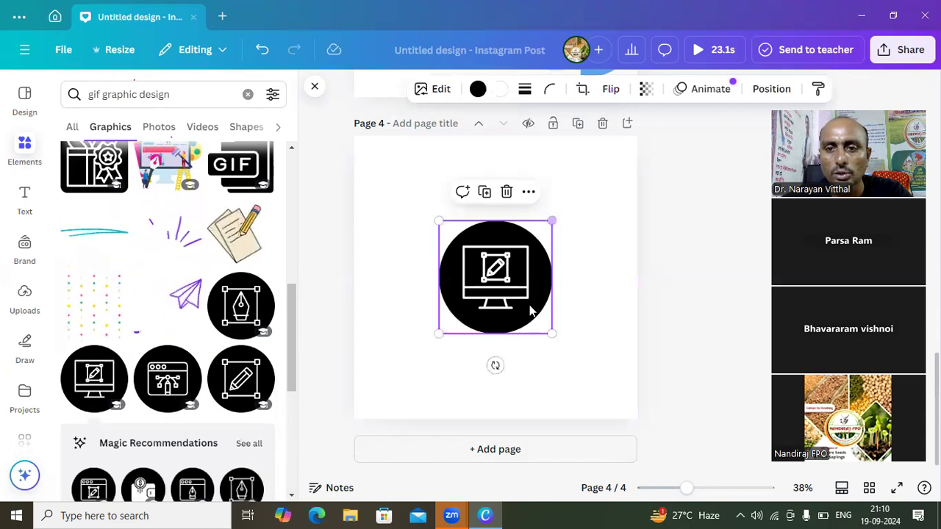
drag(553, 332, 511, 291)
drag(444, 235, 361, 159)
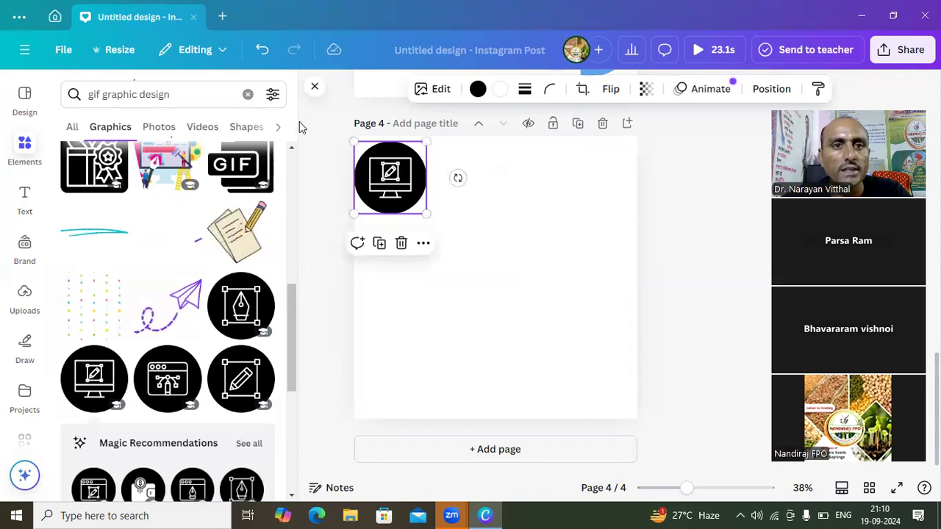
- Extend the graphics search to "gif graphic design school"
click(200, 96)
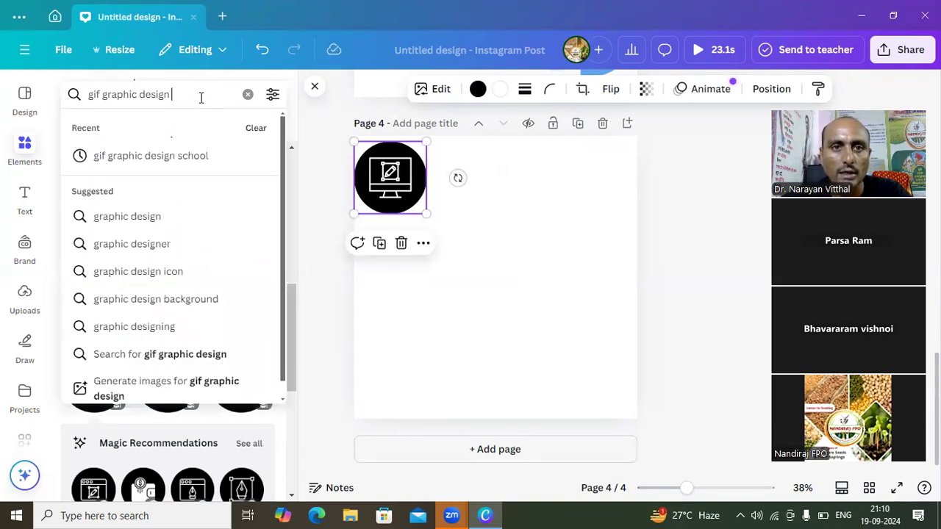
text(s)
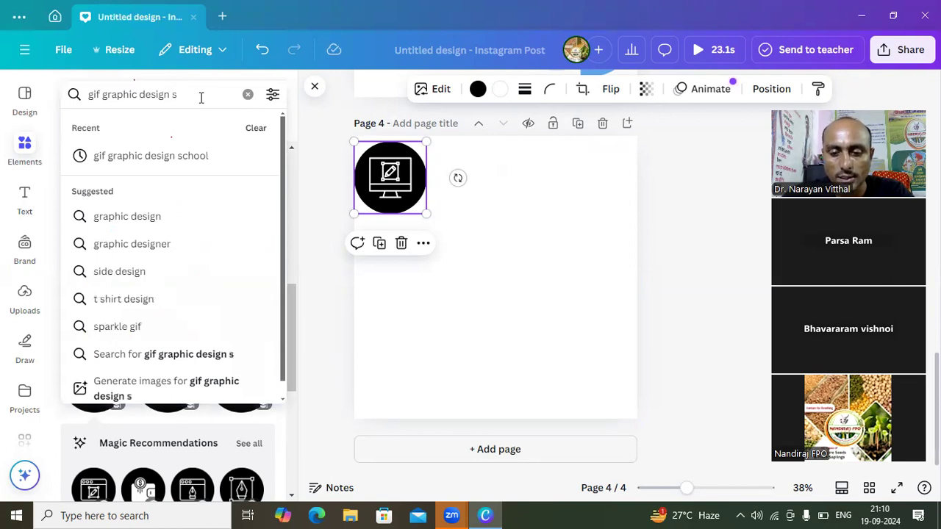
text(chool)
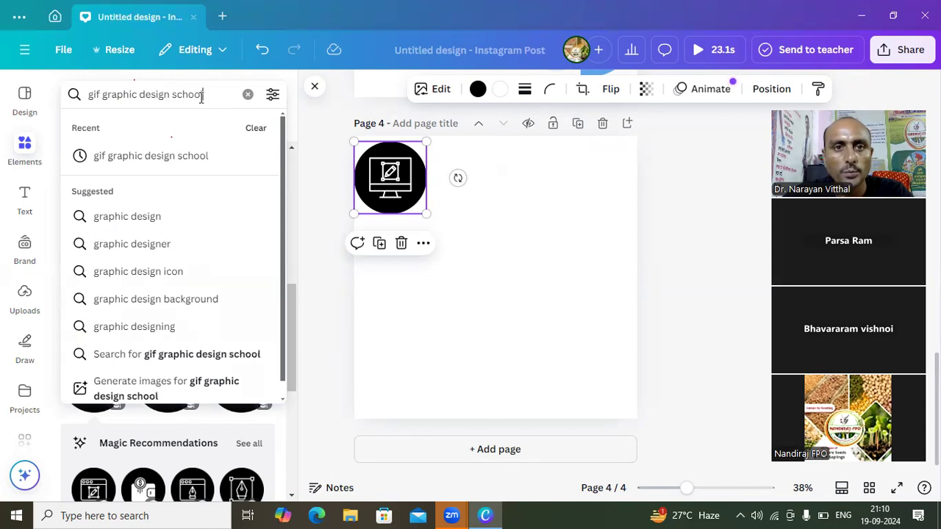
key(Return)
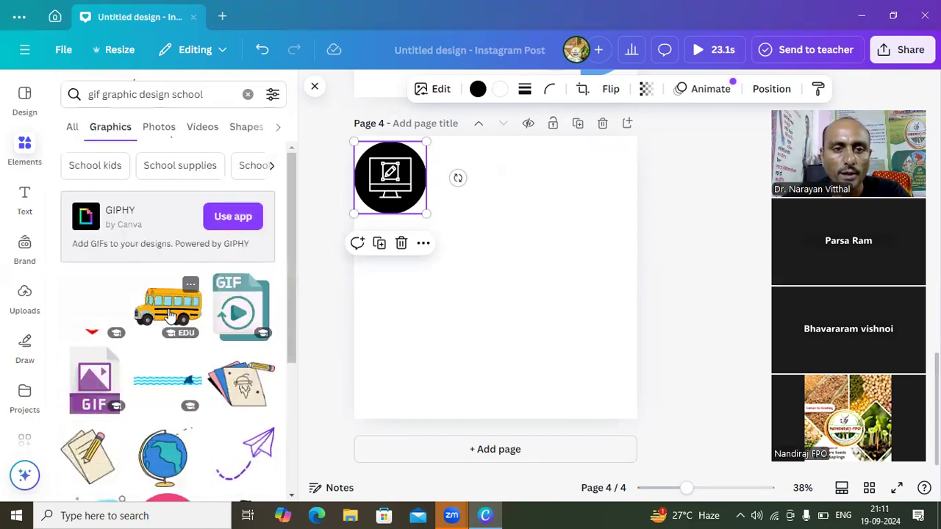
- Add the yellow school bus, move it to page 4's upper-right corner and shrink it slightly
click(171, 315)
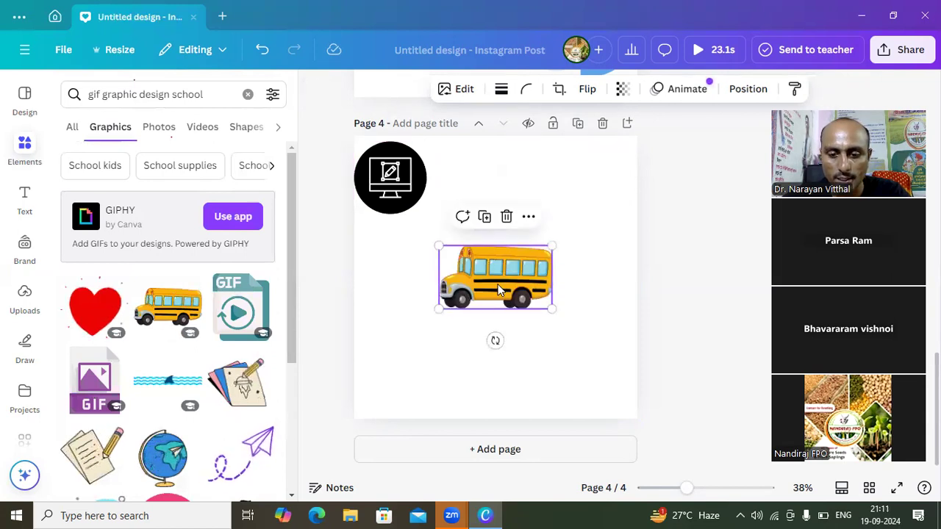
drag(498, 289, 575, 181)
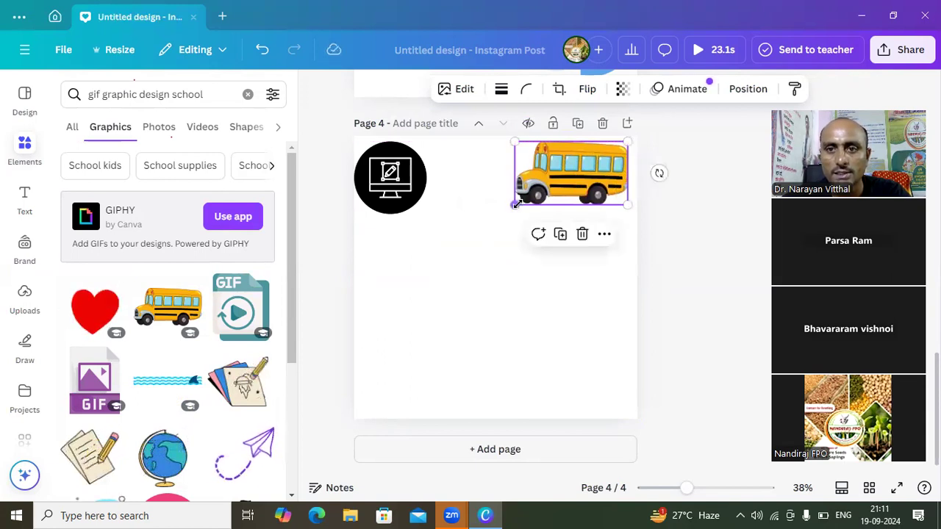
drag(516, 205, 530, 196)
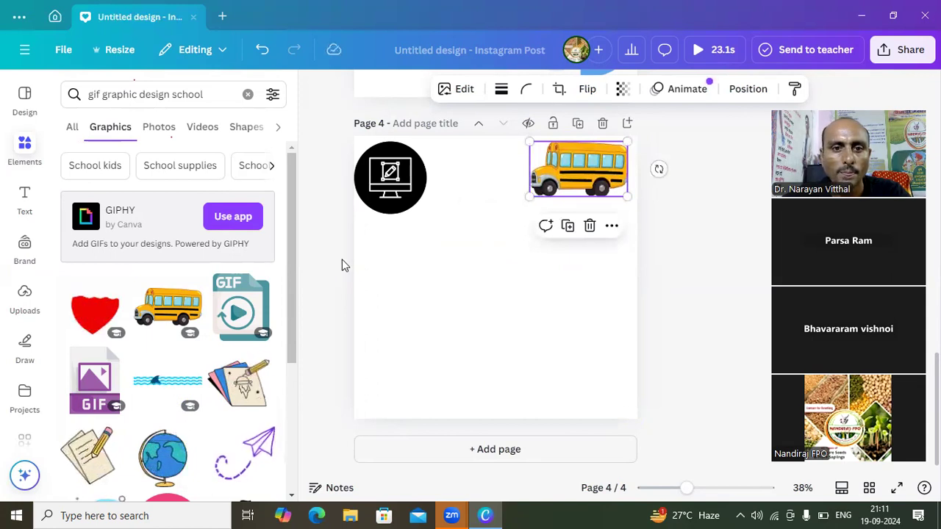
- Extend the graphics search to "gif graphic design school boy"
click(212, 94)
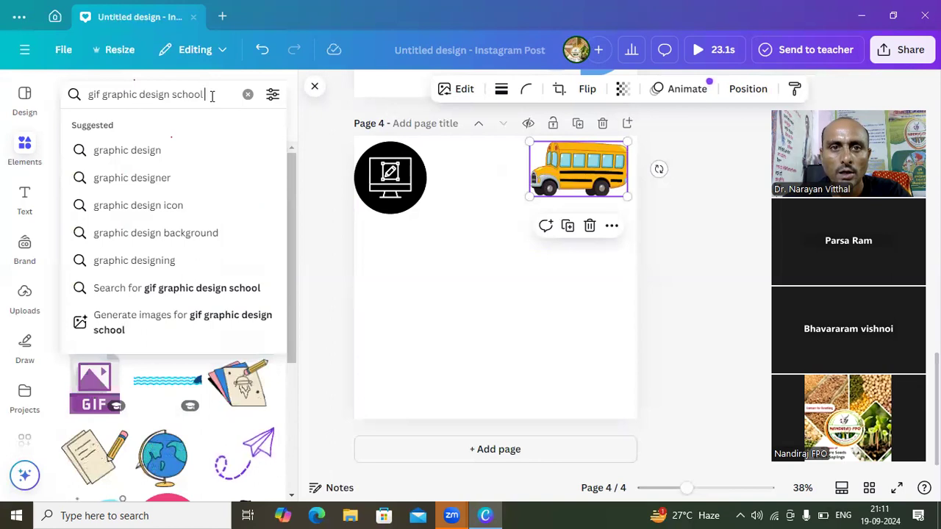
text(b)
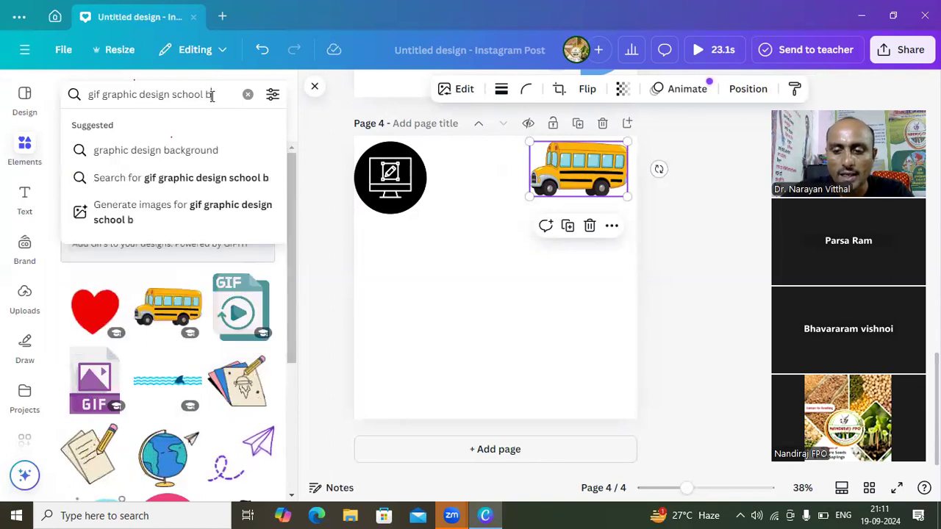
text(oy)
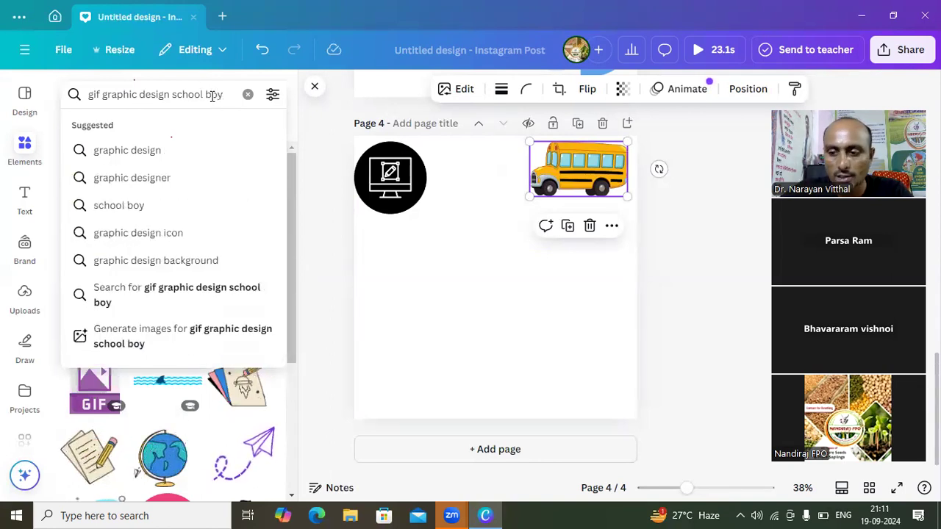
key(Return)
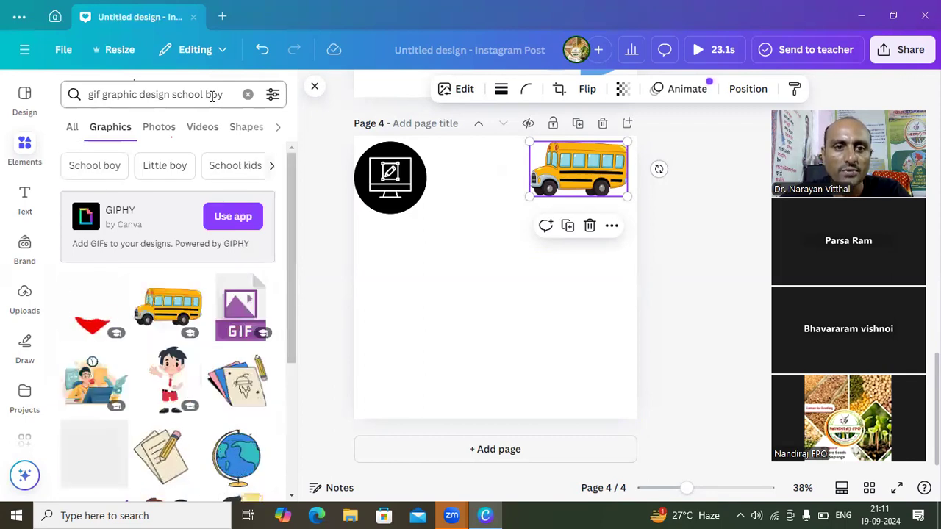
- Add the waving school boy in red shorts, shrink him and place him between the monitor icon and the school bus
click(178, 383)
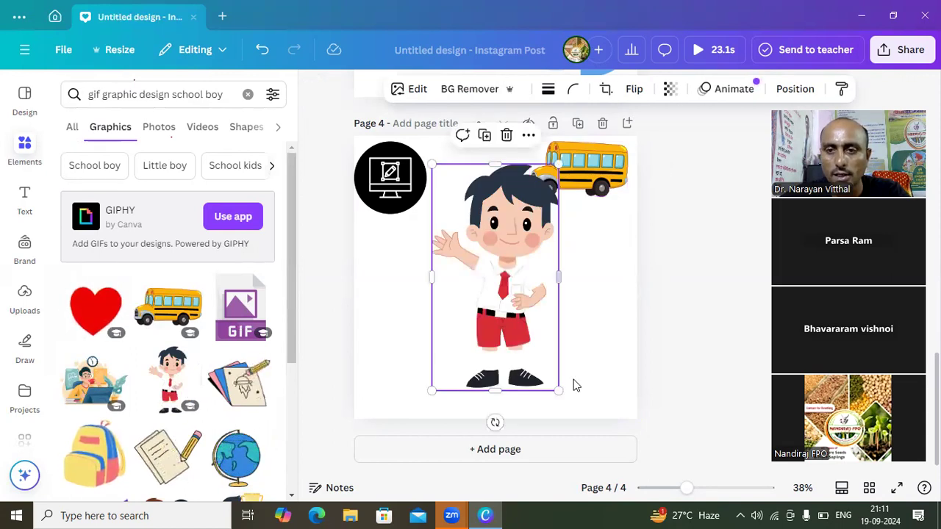
drag(555, 381, 496, 277)
drag(471, 234, 486, 215)
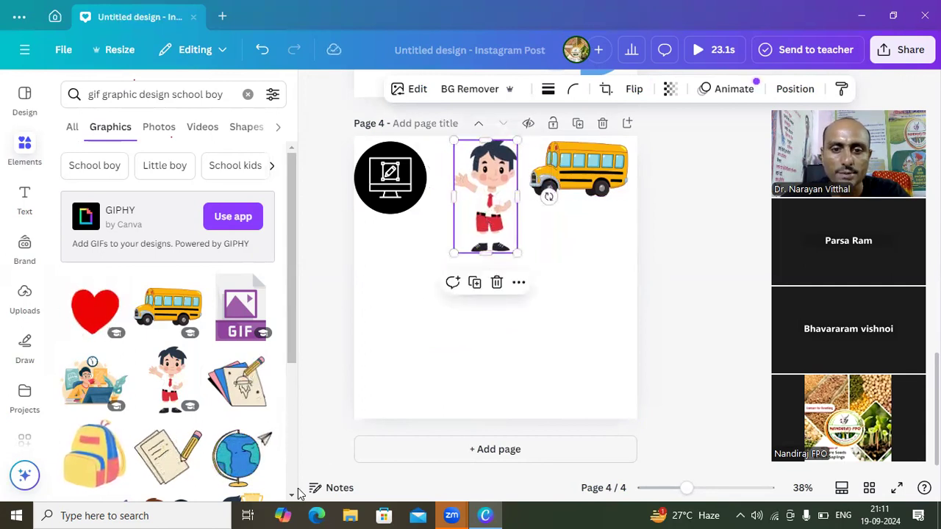
- Add the red-roofed school building with playing children from the search results and place it in page 4's lower half
scroll(294, 497, down, 5)
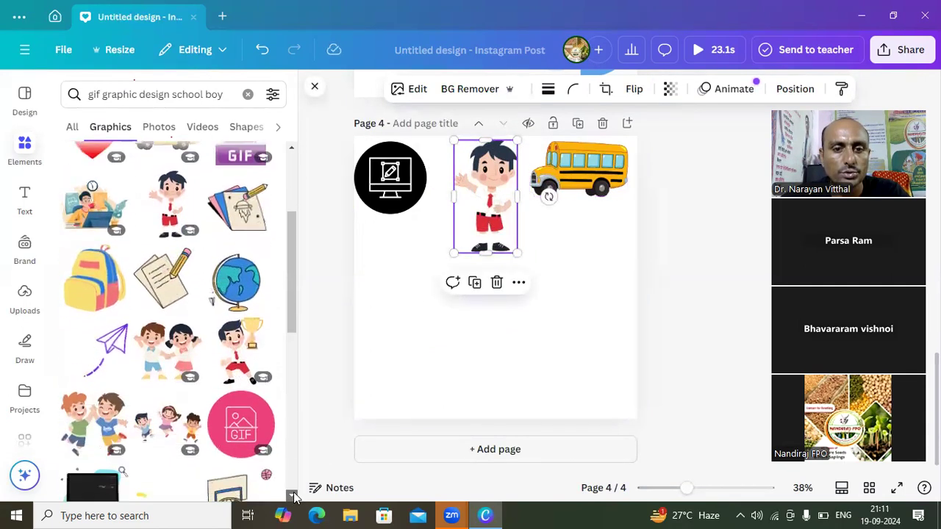
scroll(294, 497, down, 4)
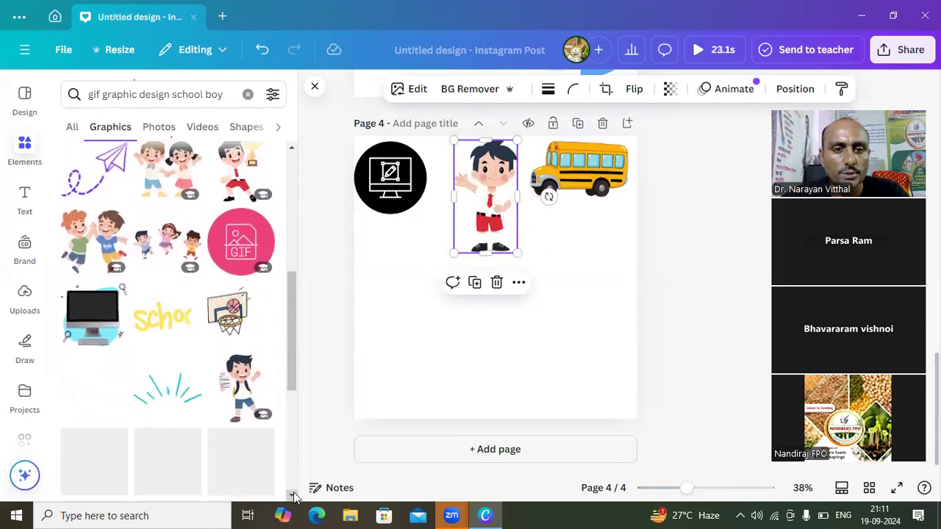
scroll(294, 498, down, 5)
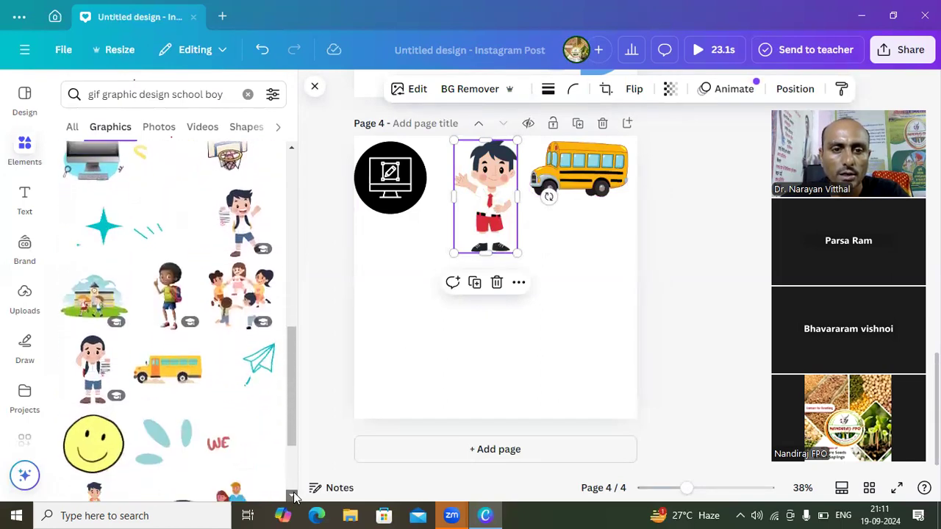
scroll(294, 497, down, 1)
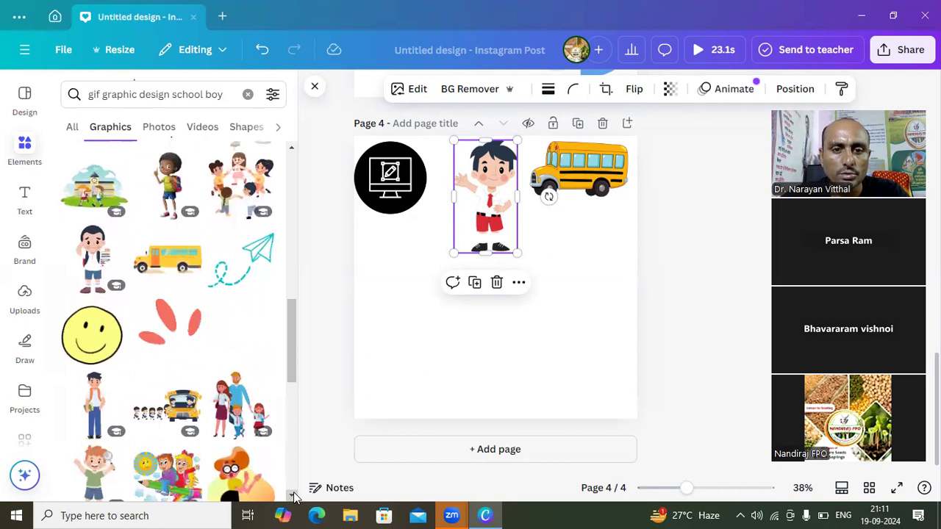
scroll(294, 498, down, 5)
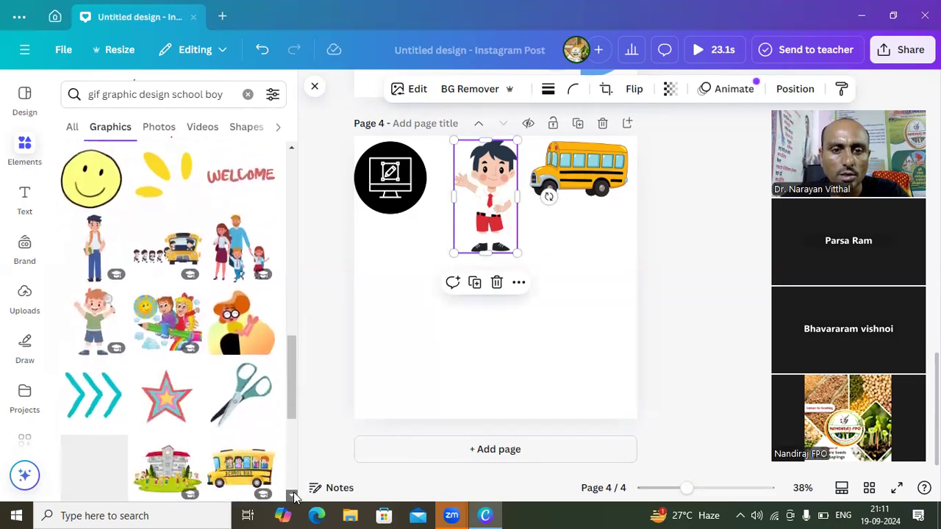
scroll(294, 498, down, 3)
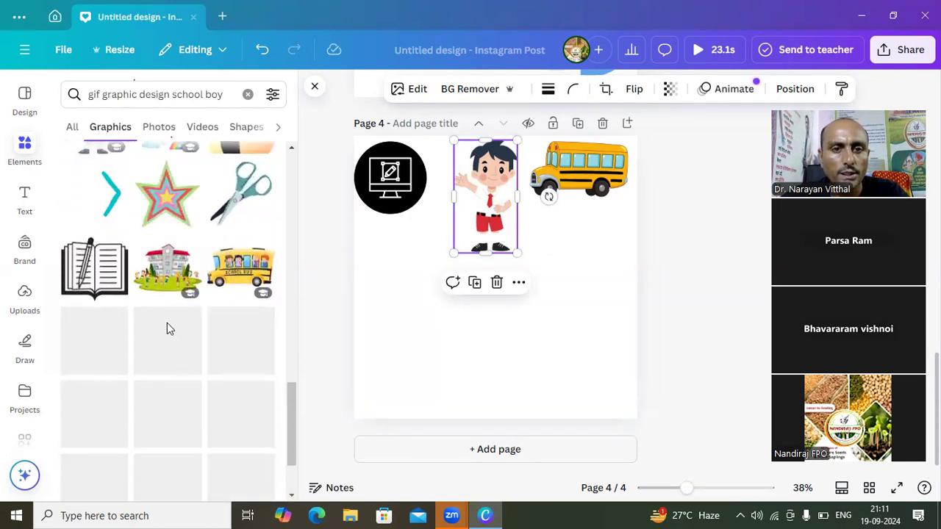
click(166, 292)
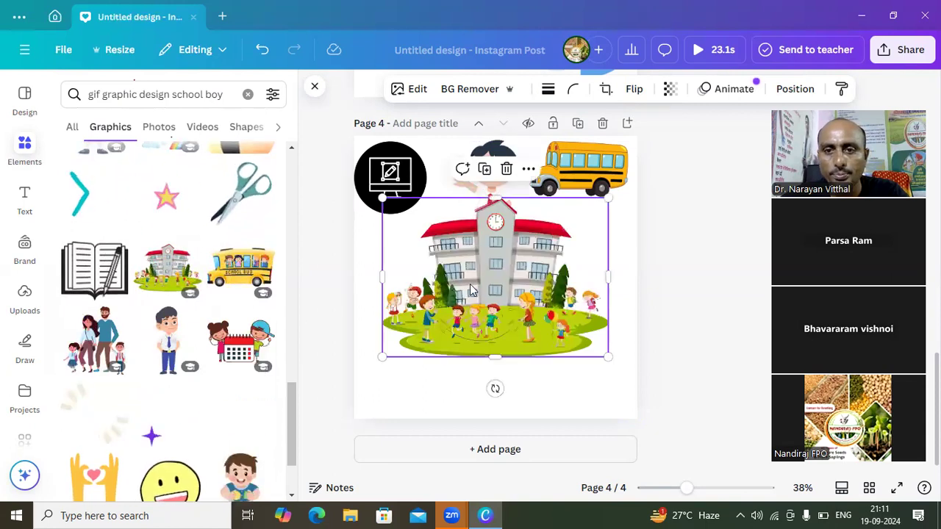
drag(511, 274, 504, 335)
click(573, 243)
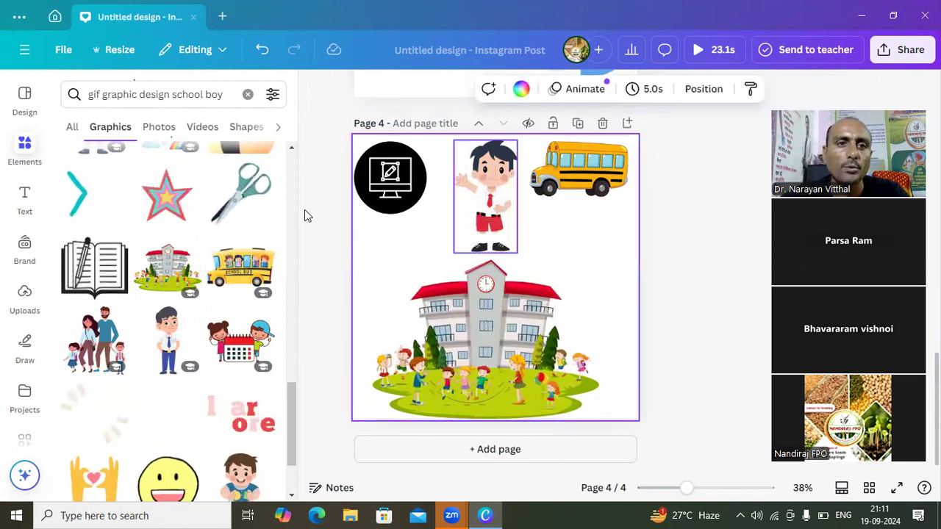
- Change the graphics search to "image graphic design"
click(99, 98)
key(BackSpace)
key(BackSpace)
key(BackSpace)
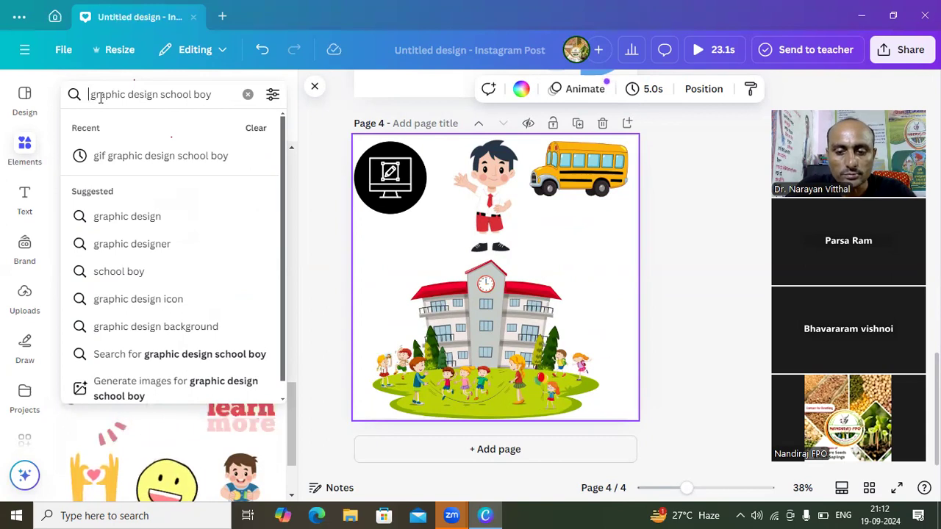
text(ima )
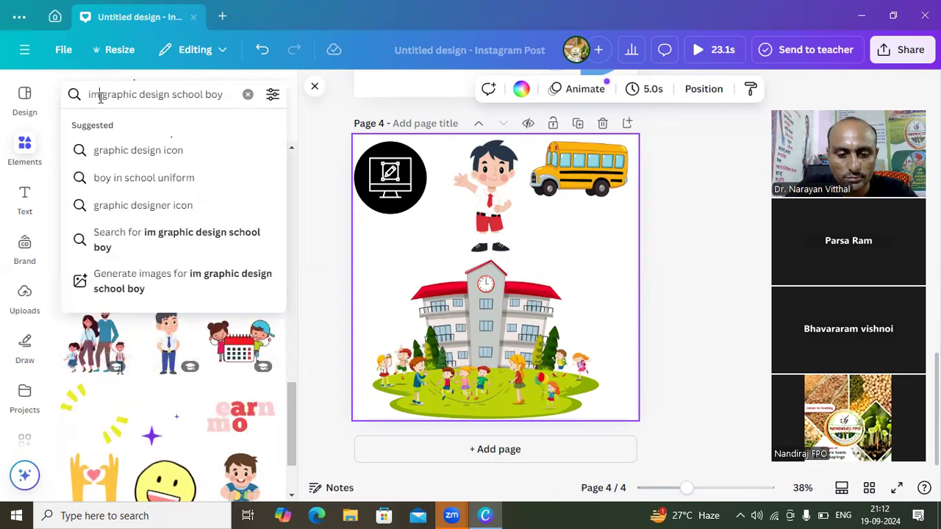
text(ge)
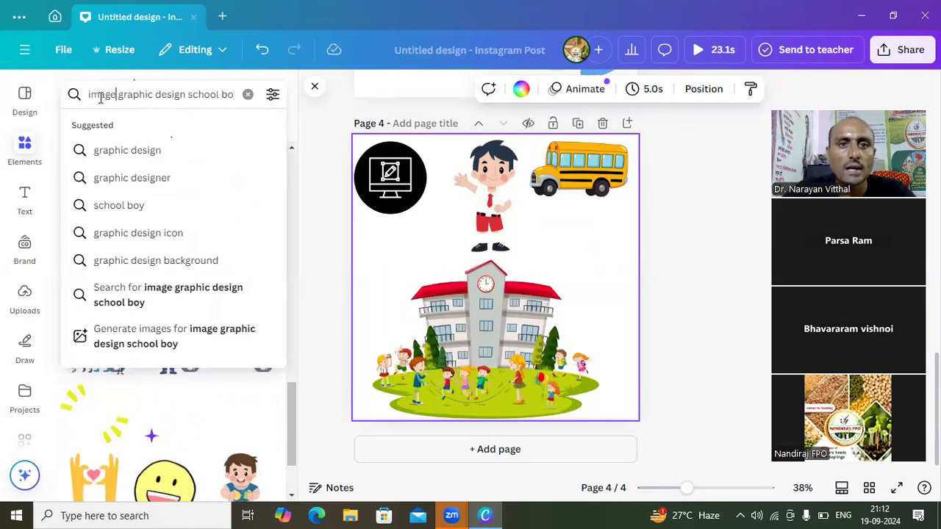
click(218, 95)
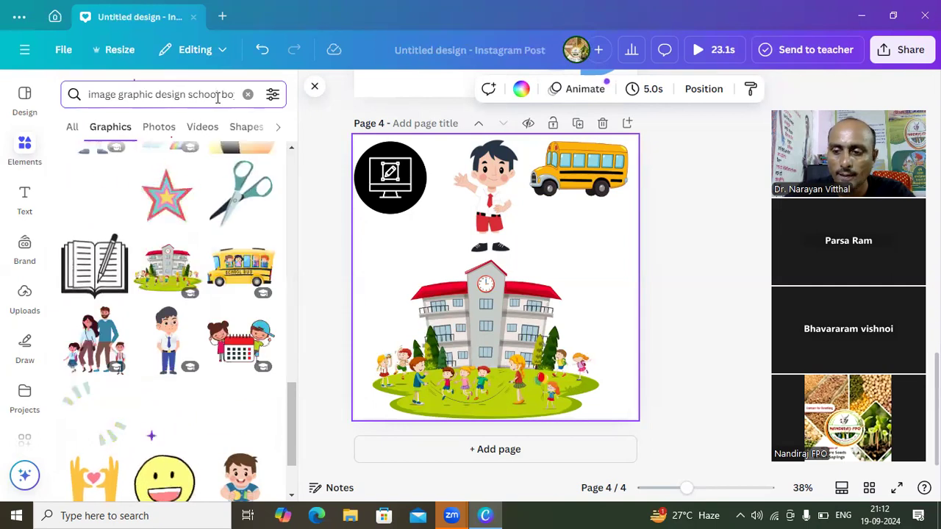
key(BackSpace)
key(BackSpace)
key(BackSpace)
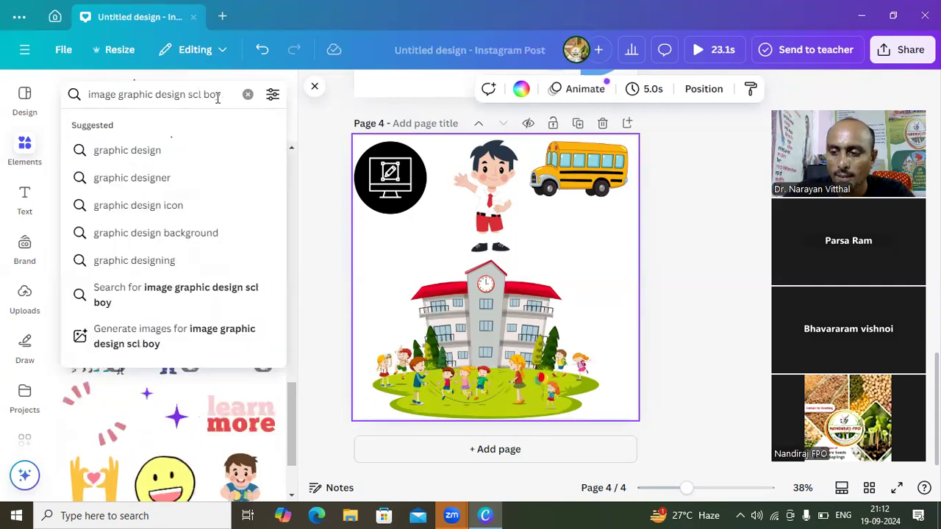
key(BackSpace)
key(BackSpace)
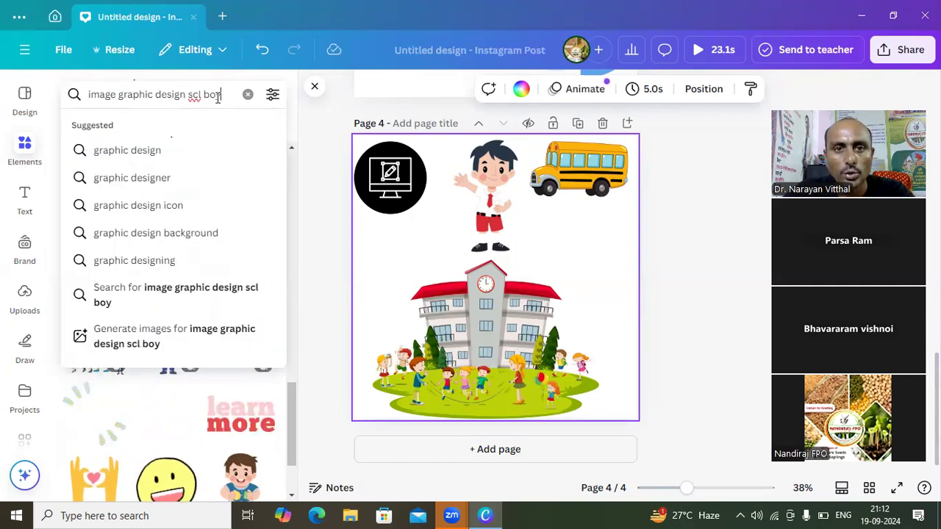
key(BackSpace)
key(BackSpace)
key(BackSpace)
key(BackSpace)
key(BackSpace)
key(BackSpace)
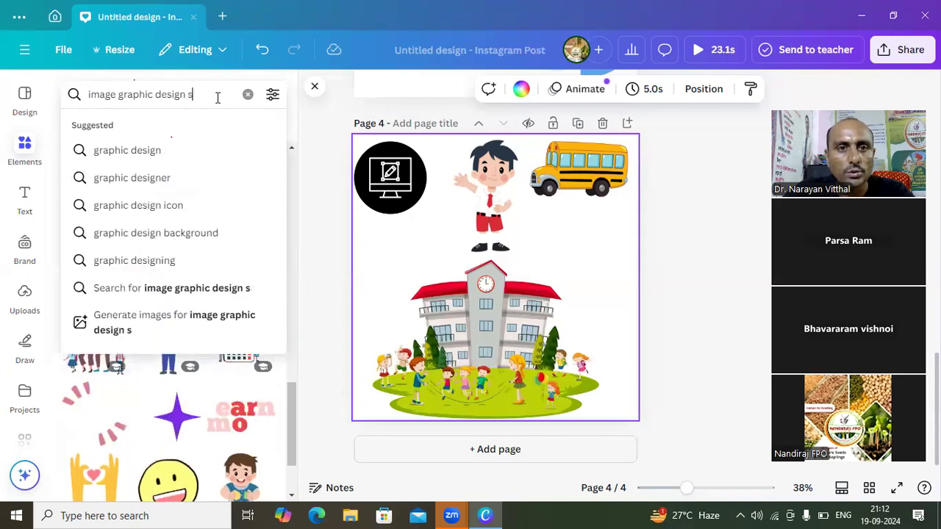
key(Return)
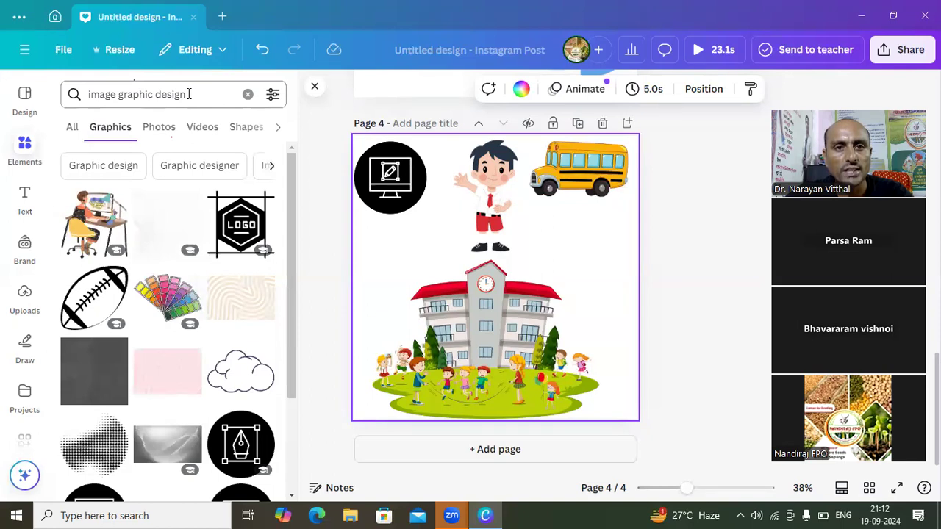
- Replace the graphics search with "Background"
click(188, 94)
key(BackSpace)
key(BackSpace)
key(BackSpace)
key(BackSpace)
key(BackSpace)
key(BackSpace)
key(BackSpace)
key(BackSpace)
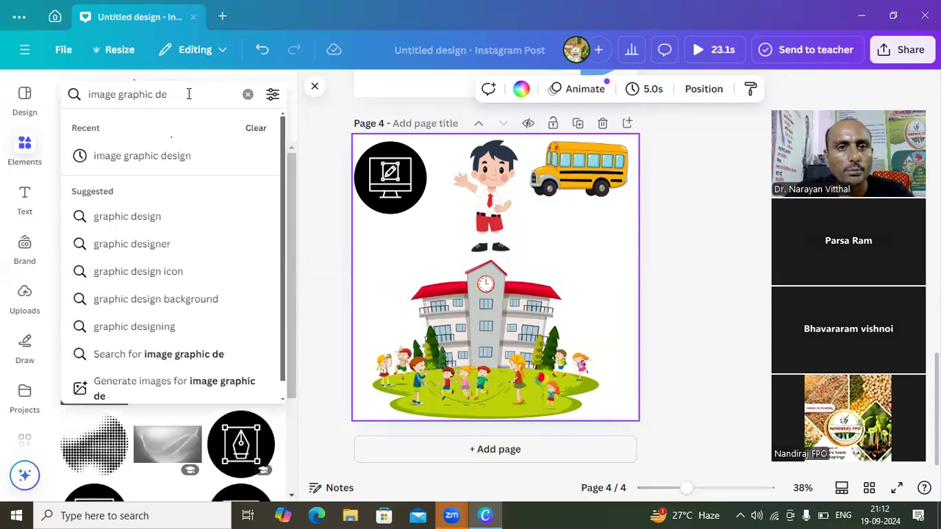
key(BackSpace)
key(BackSpace)
key(BackSpace)
key(BackSpace)
key(BackSpace)
key(BackSpace)
key(BackSpace)
key(BackSpace)
key(BackSpace)
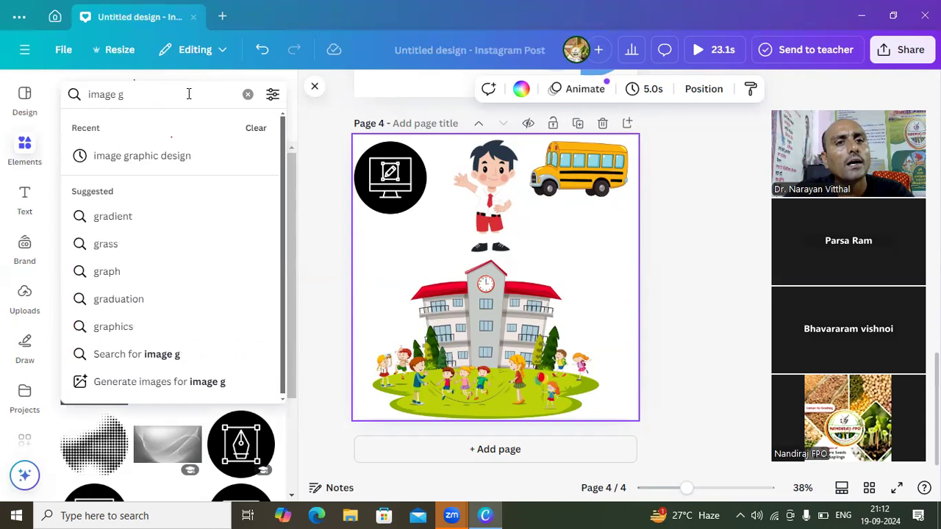
key(BackSpace)
key(BackSpace)
key(BackSpace)
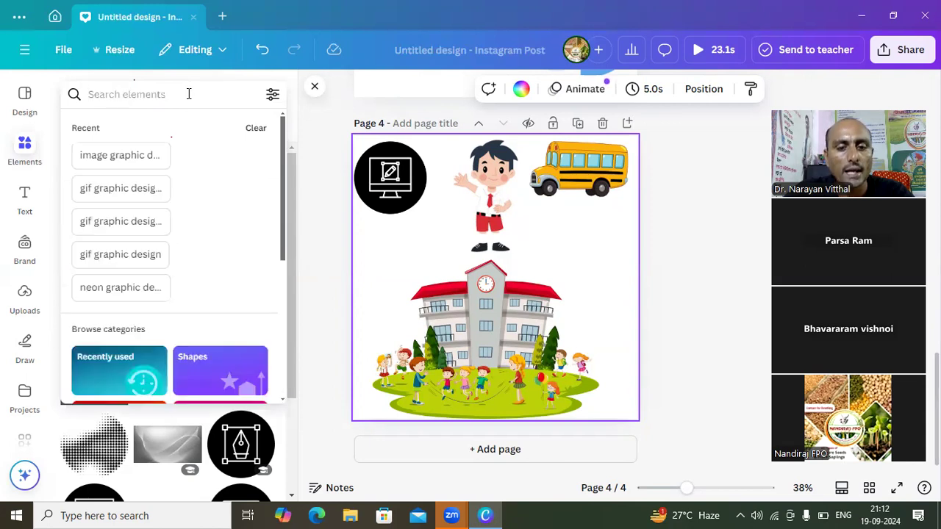
text(B)
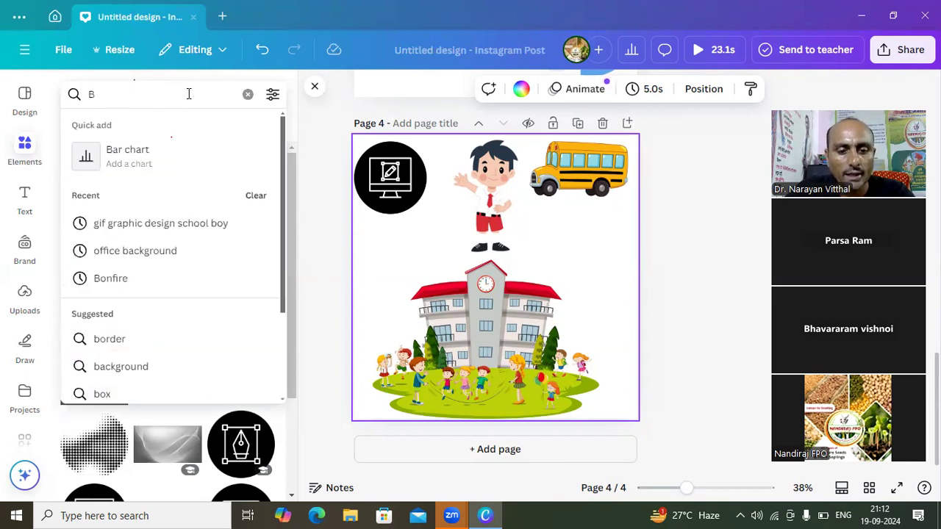
text(ac)
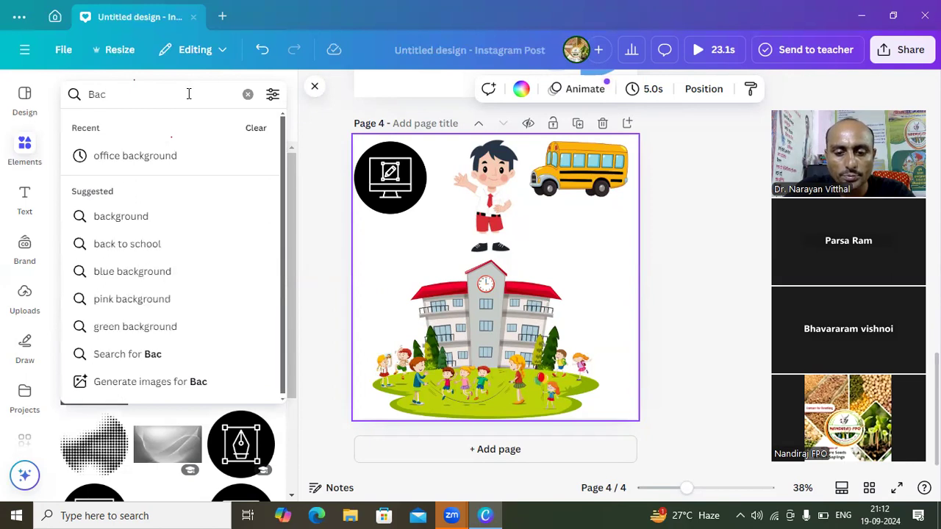
text(kg)
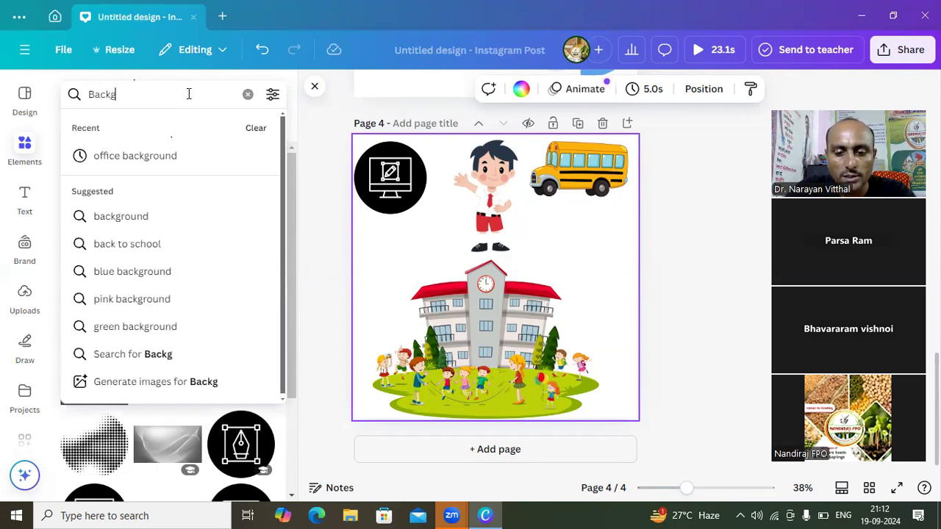
text(round)
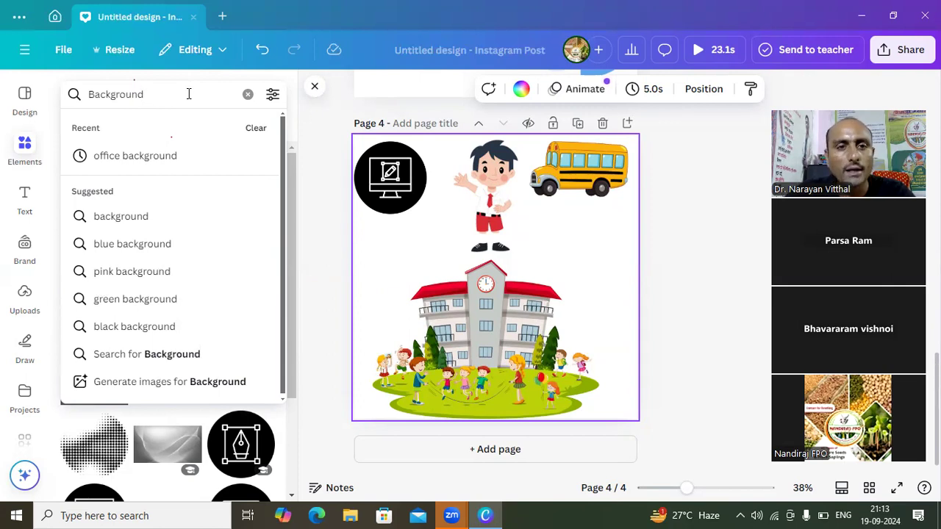
key(Return)
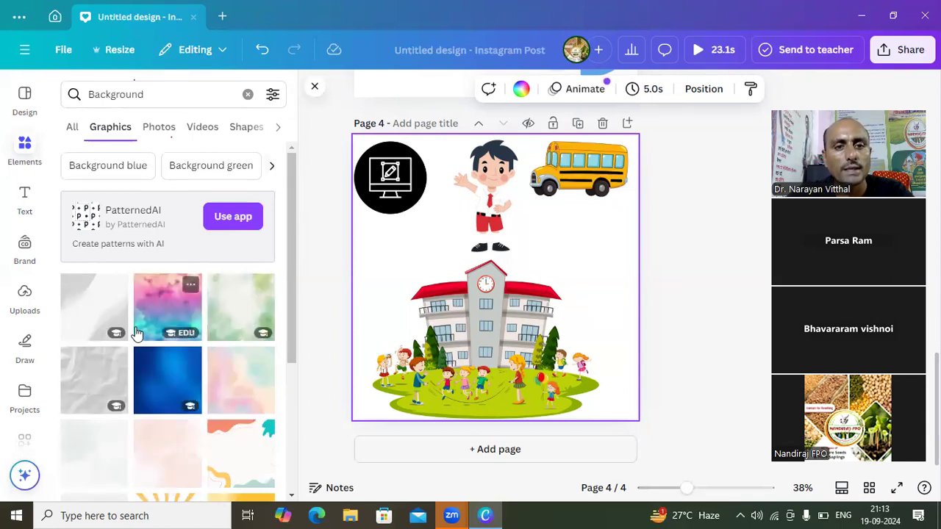
- Add a fifth page, insert the yellow sunburst background and enlarge it to cover the whole page
click(291, 498)
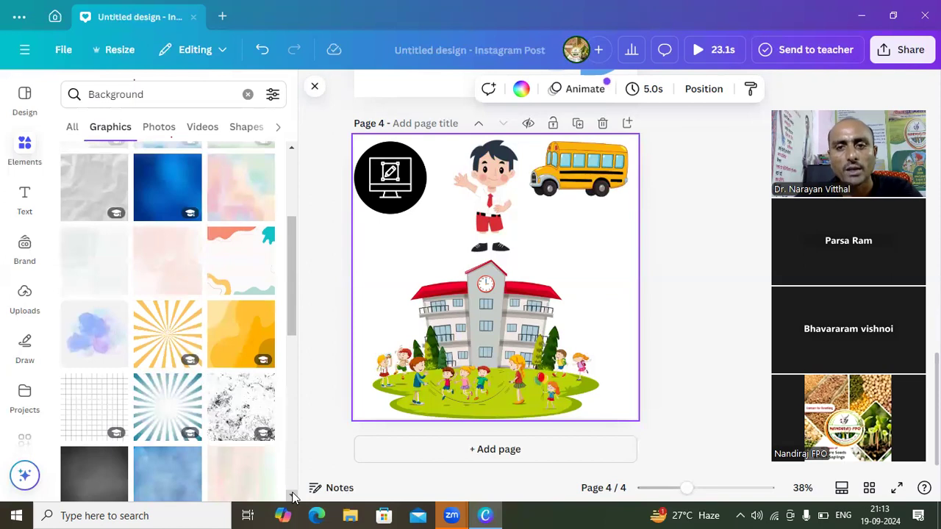
click(435, 456)
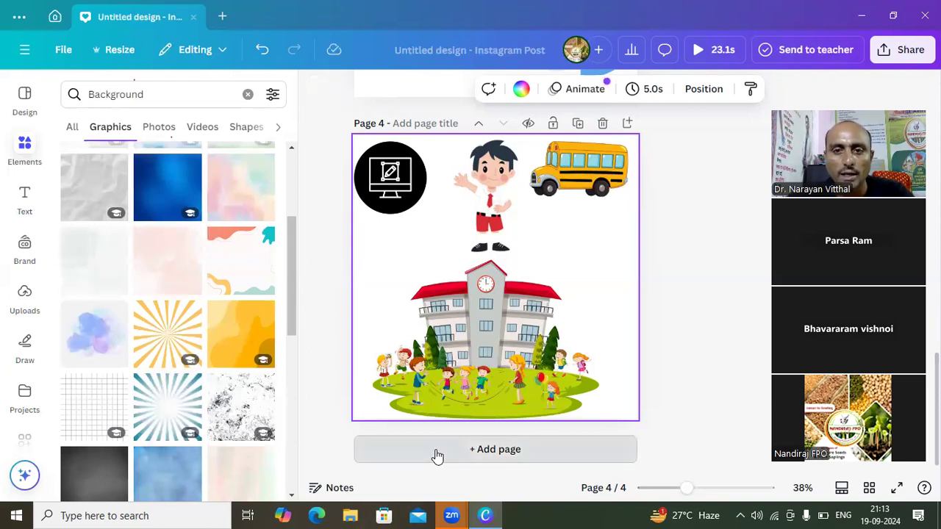
click(167, 352)
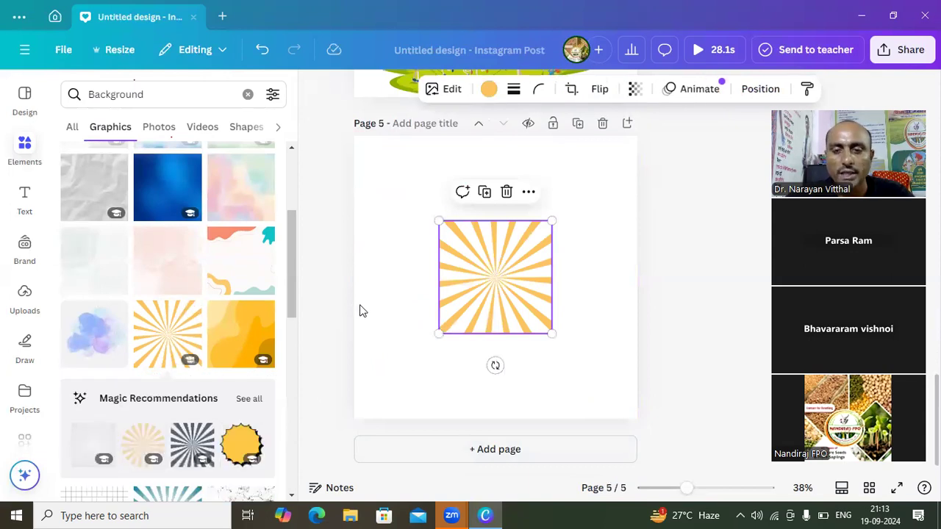
drag(437, 220, 355, 136)
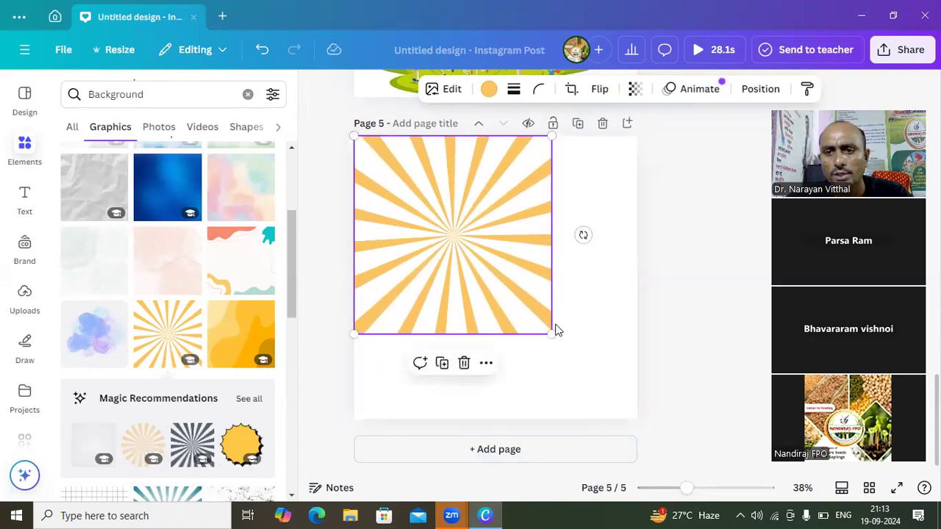
drag(552, 335, 632, 422)
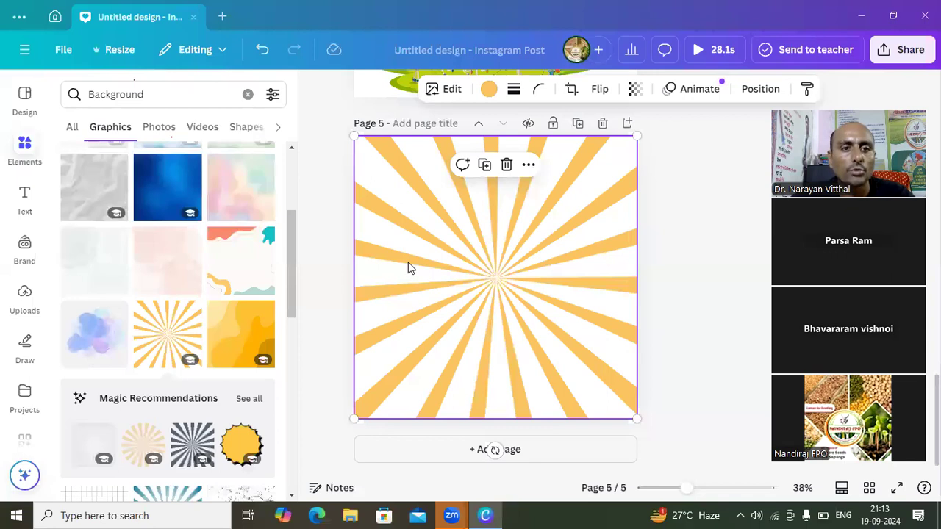
- Try the uploaded photo of a child with a white bowl on page 5, making it taller and narrower, and delete it
click(25, 309)
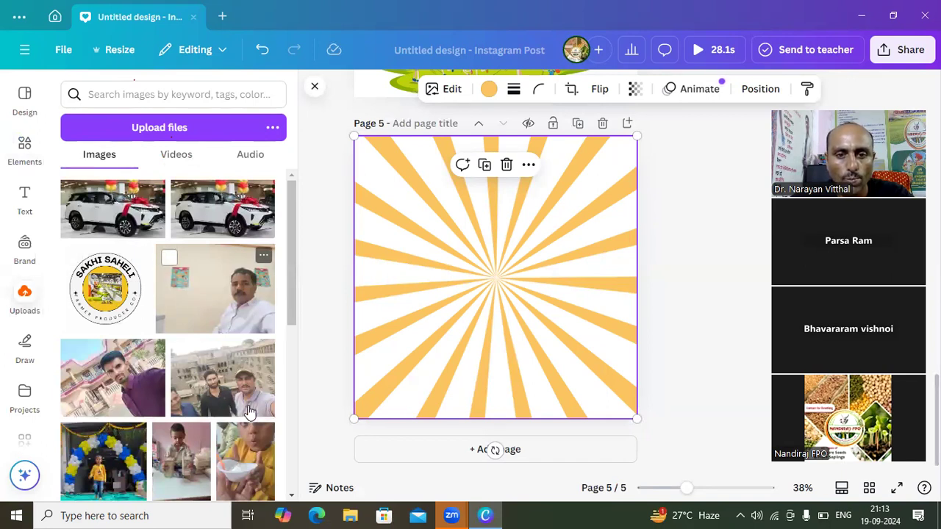
scroll(290, 497, down, 5)
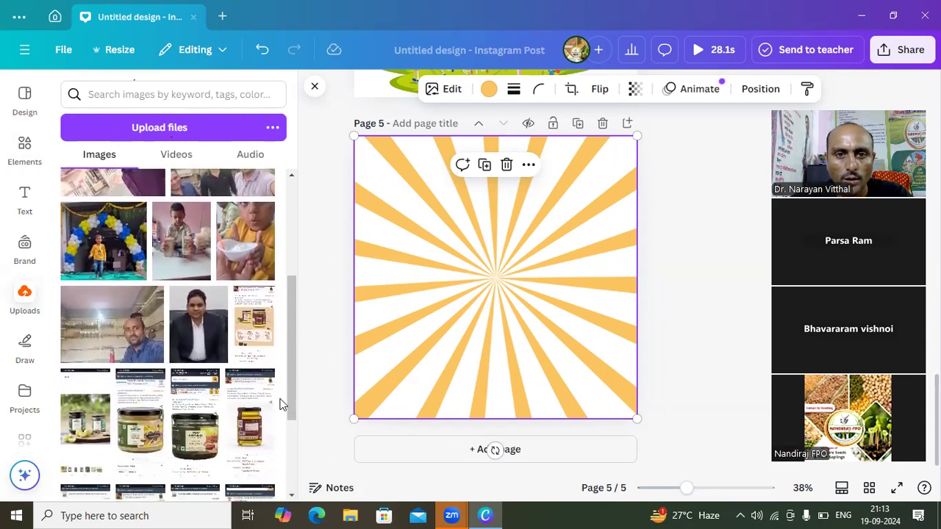
click(246, 263)
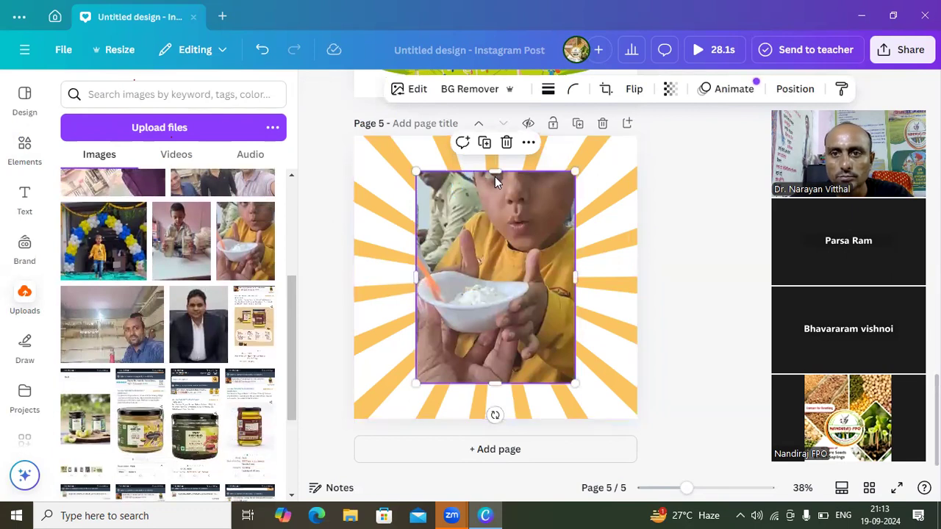
drag(495, 173, 490, 147)
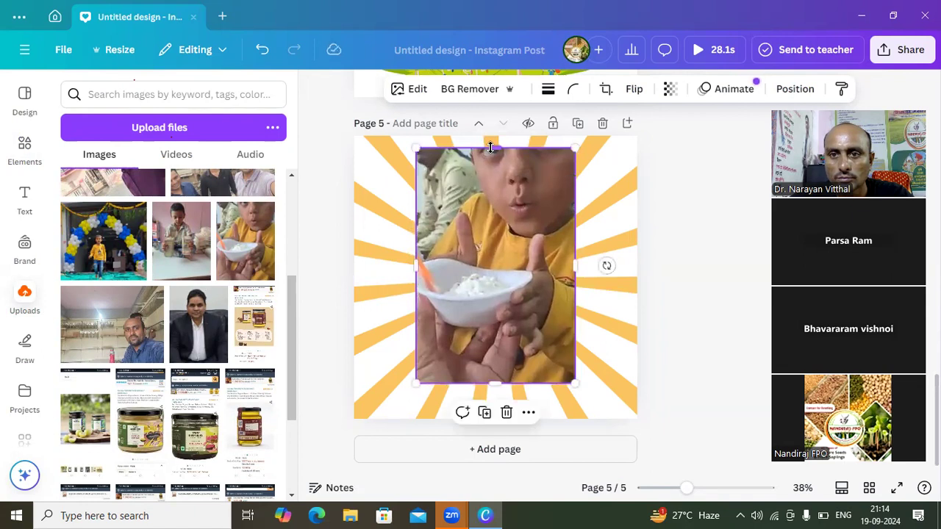
drag(575, 265, 552, 267)
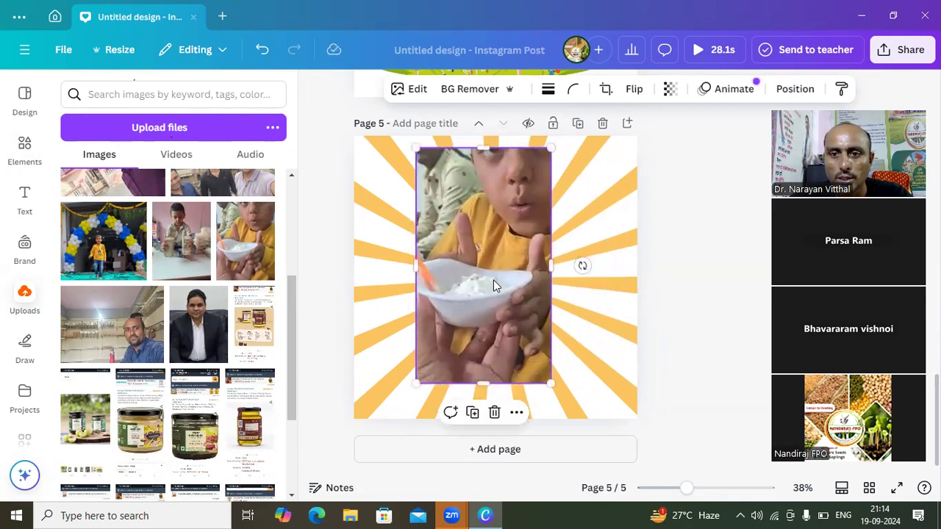
click(494, 413)
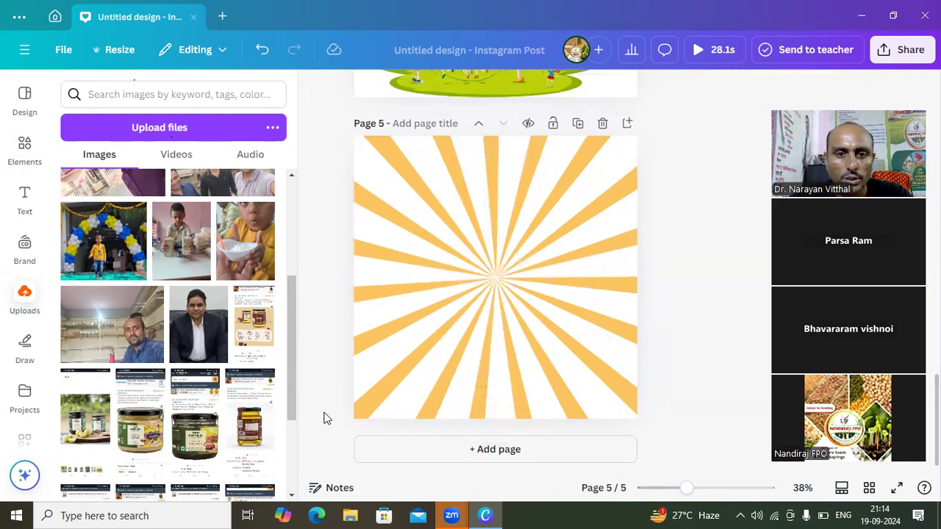
- Insert the uploaded shop selfie of a man in a red turban and checked shirt onto page 5
click(292, 497)
drag(292, 497, 292, 496)
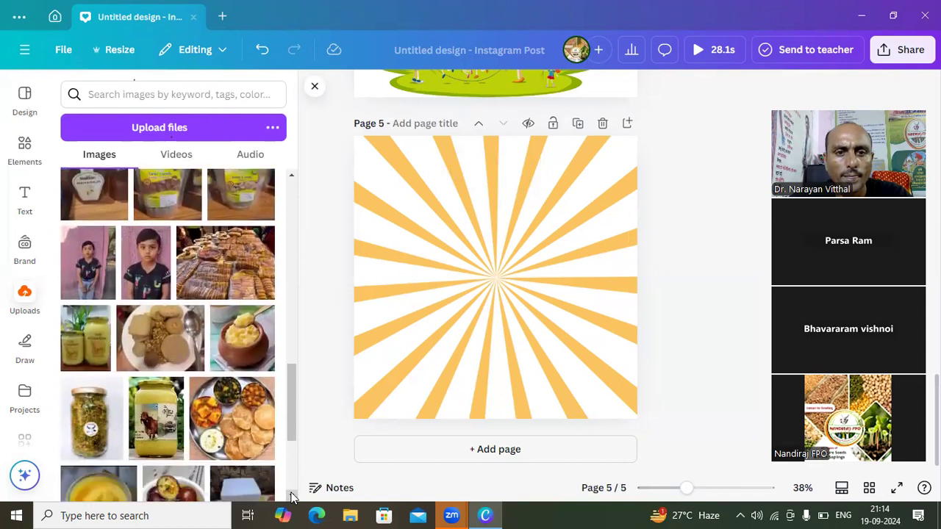
drag(292, 496, 292, 494)
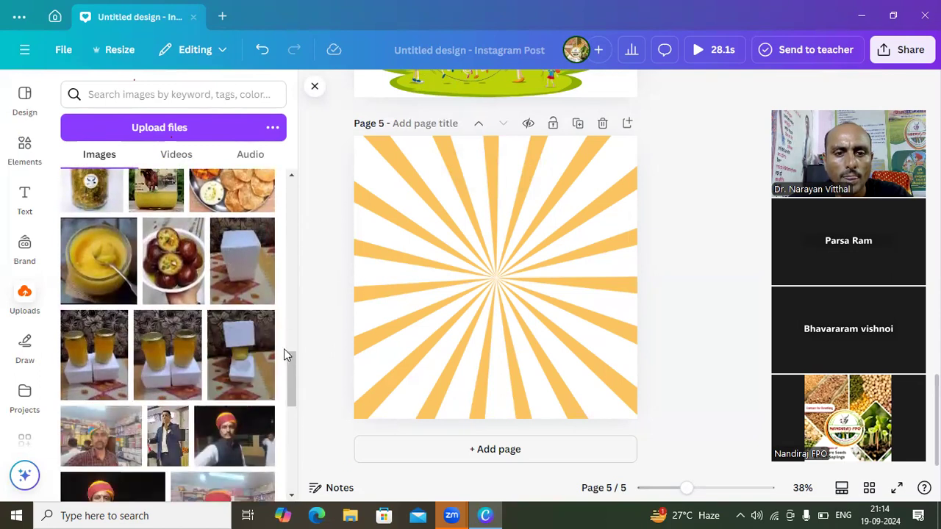
drag(291, 496, 292, 496)
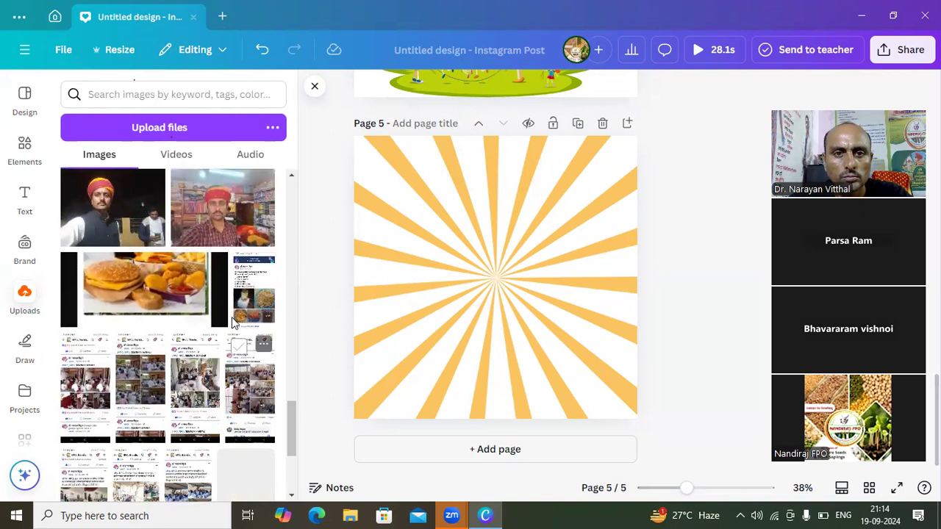
click(211, 233)
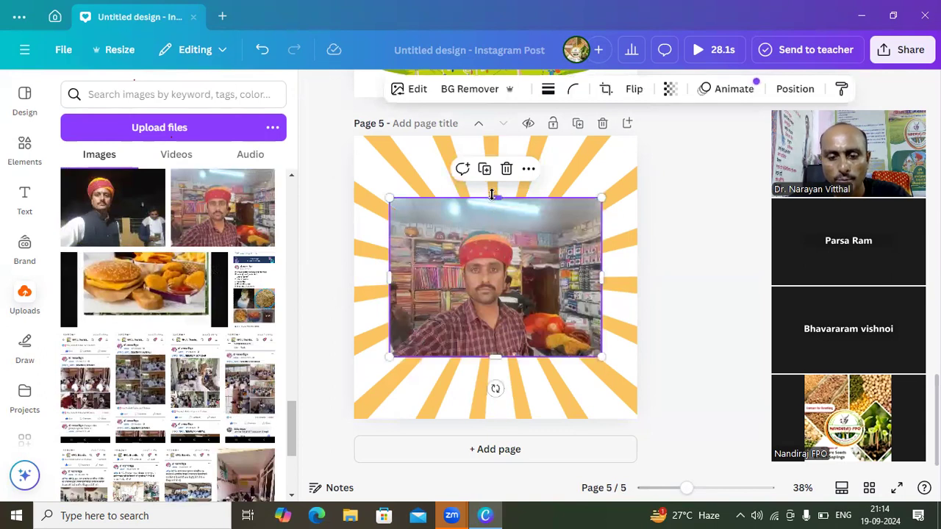
- Enlarge the turban selfie to the page's left edge and nearly to its bottom, and remove the photo's background
drag(492, 194, 489, 156)
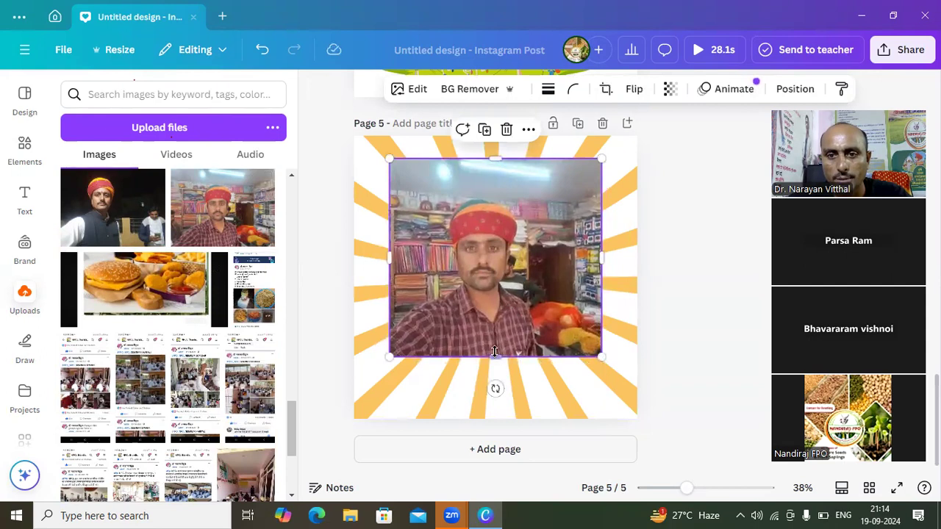
drag(495, 358, 495, 381)
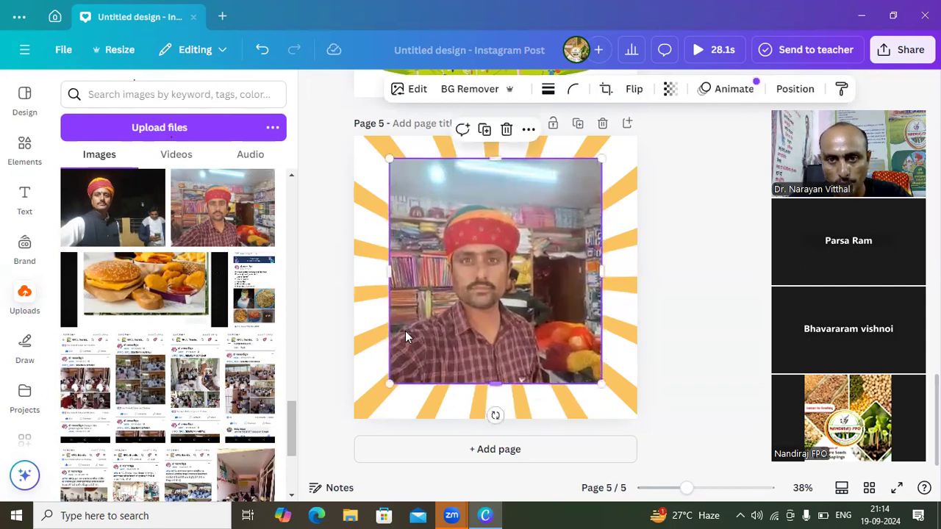
drag(388, 277, 356, 280)
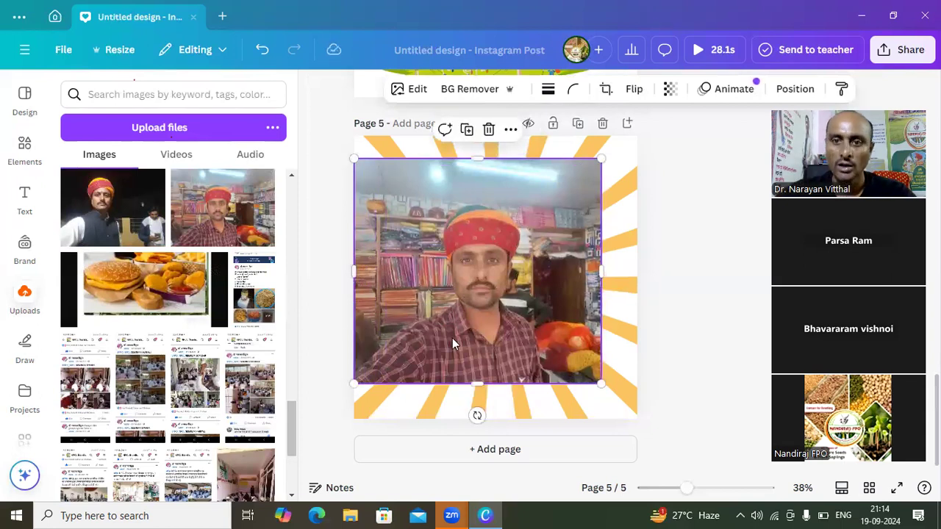
drag(476, 383, 477, 406)
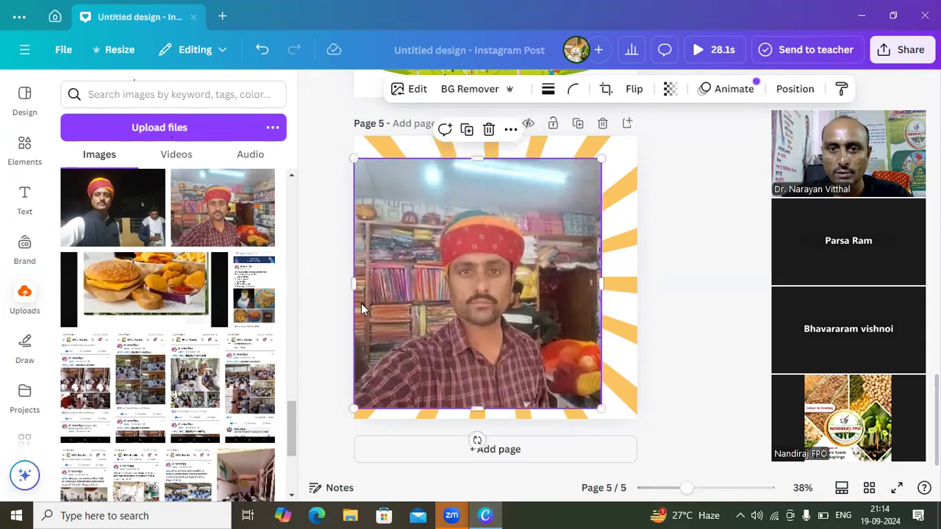
mouse_move(353, 284)
mouse_down()
mouse_move(375, 288)
mouse_move(355, 288)
mouse_up()
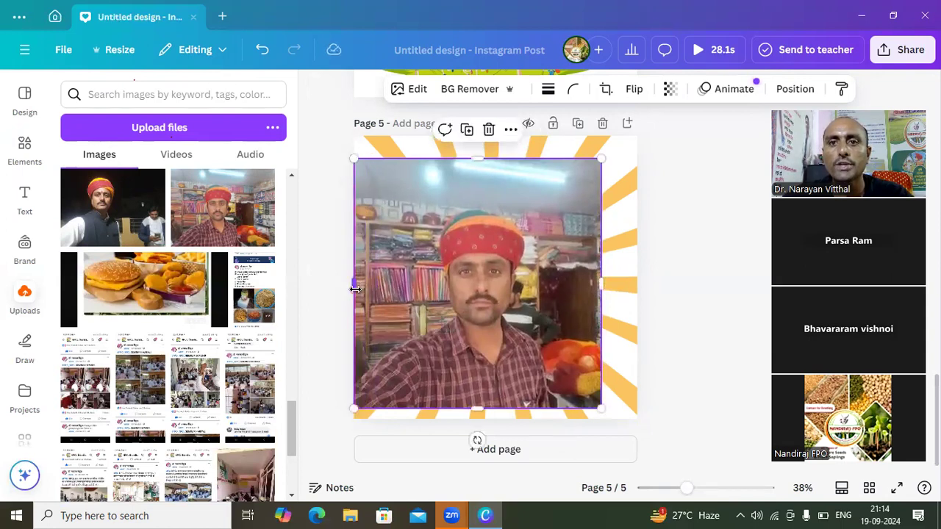
click(466, 92)
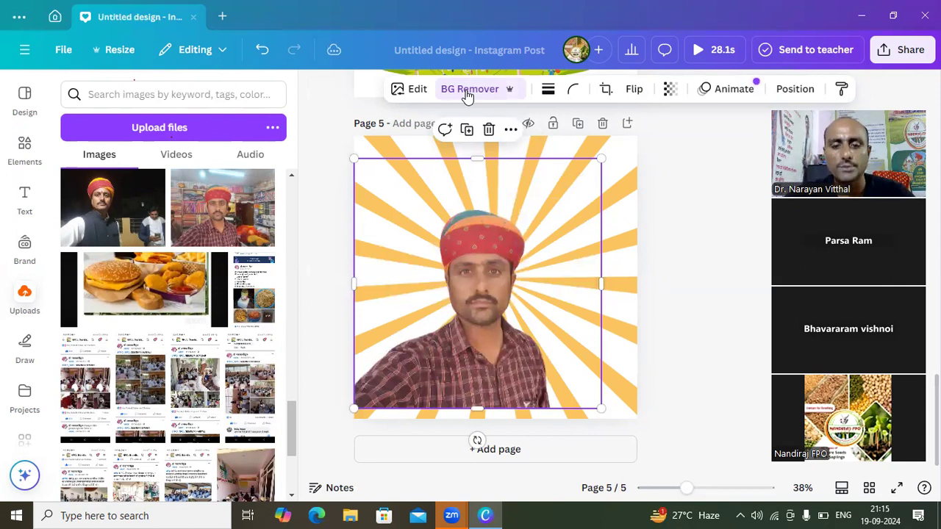
- Shift the man's cutout right on page 5 and enlarge it until it fills most of the page, with its base at the page's lower edge
drag(480, 250, 536, 261)
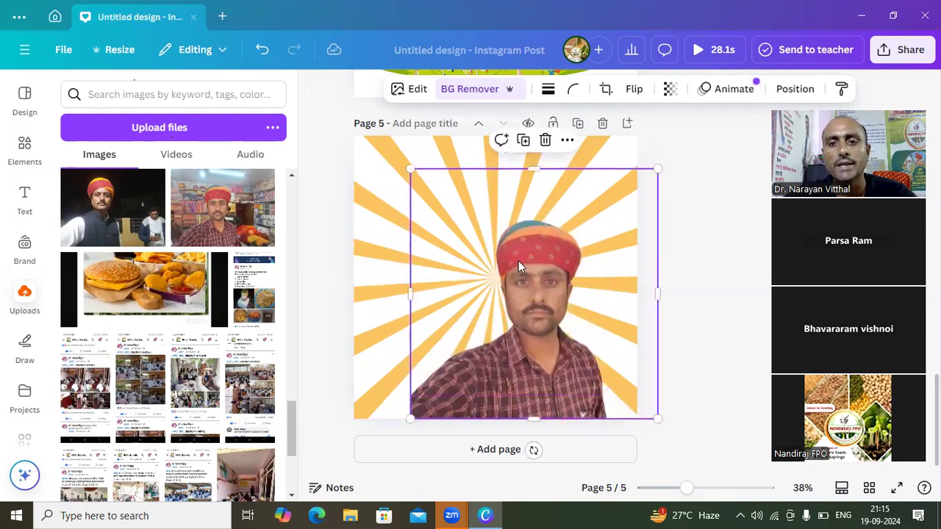
drag(412, 293, 355, 294)
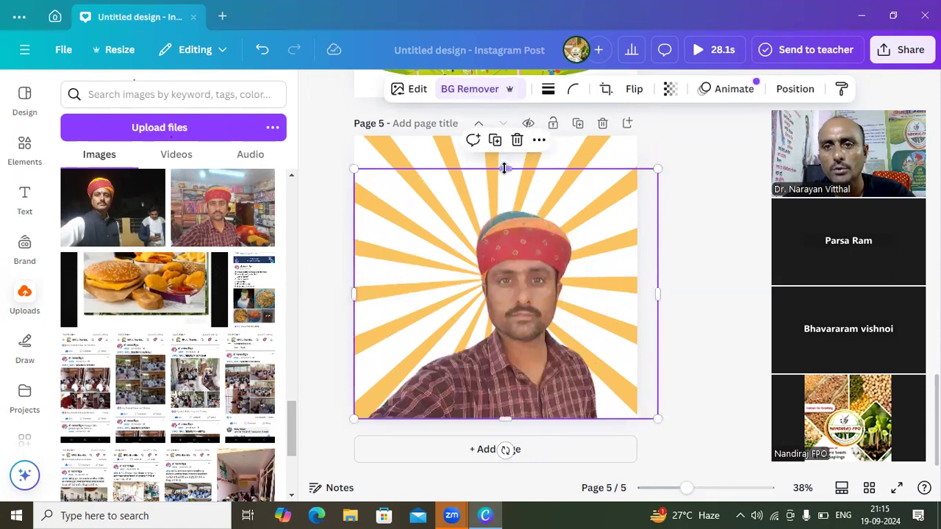
drag(505, 169, 503, 125)
drag(502, 117, 502, 115)
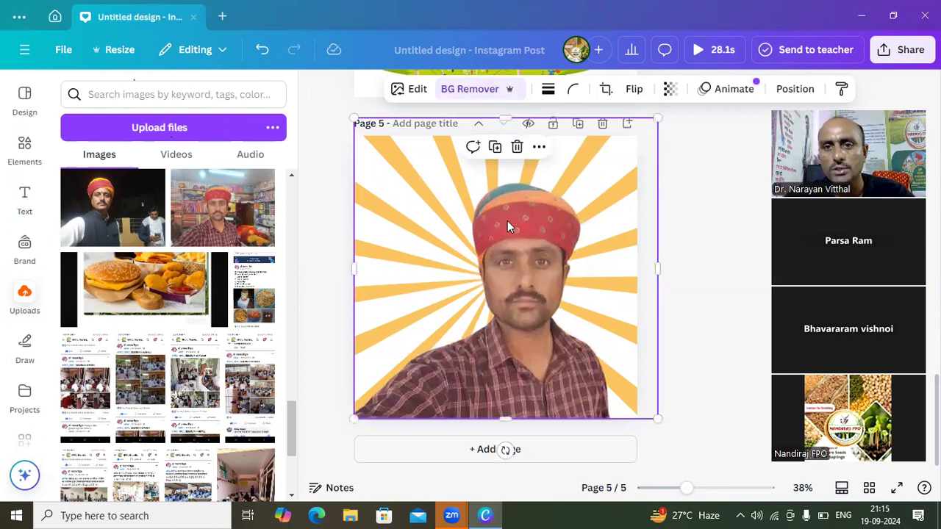
drag(507, 268, 520, 244)
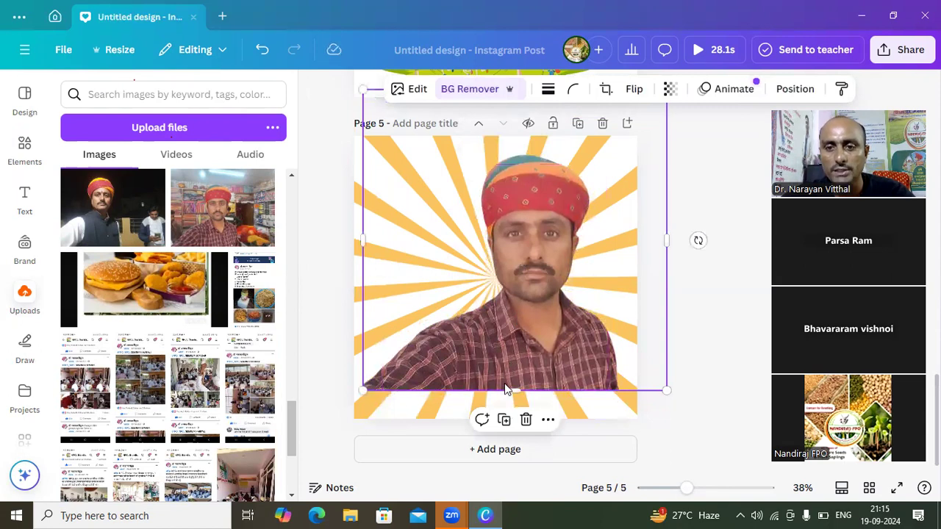
drag(512, 392, 516, 415)
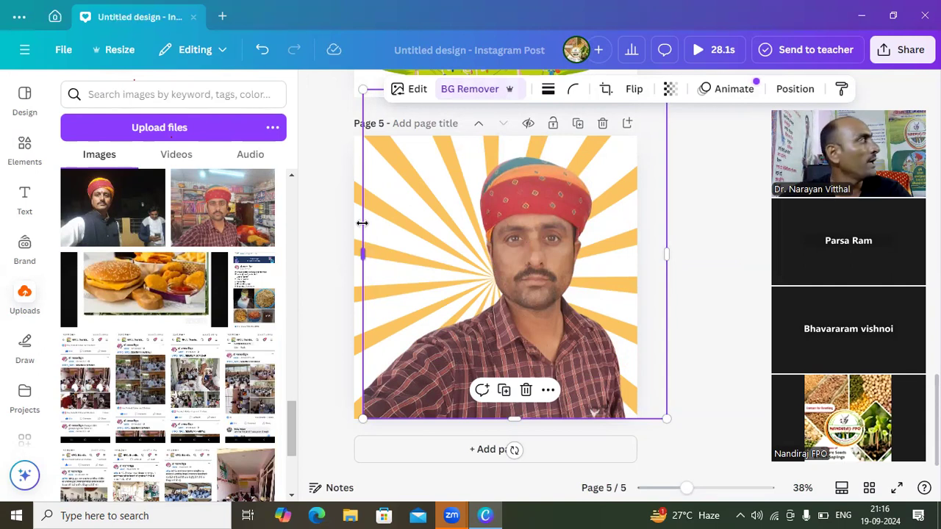
click(339, 221)
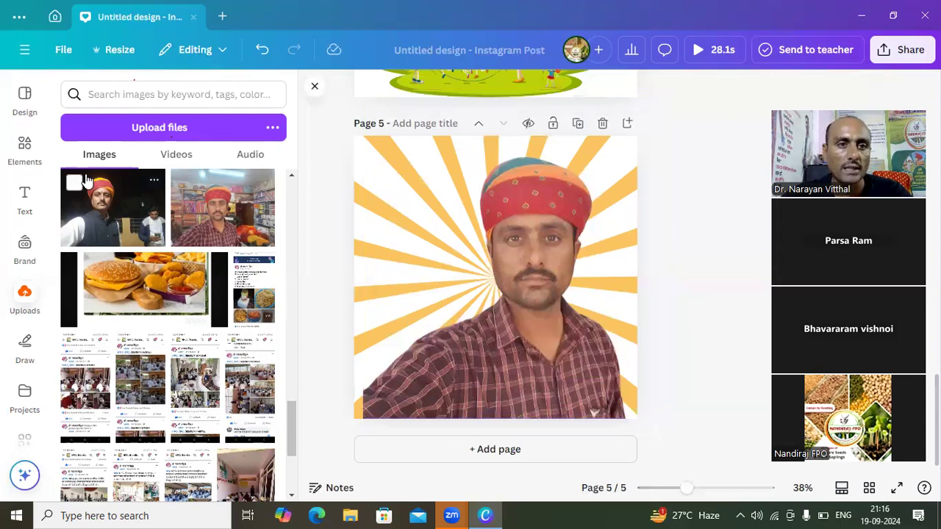
- Change the elements search from "Background" to "Office Background" and run it for graphics
click(22, 155)
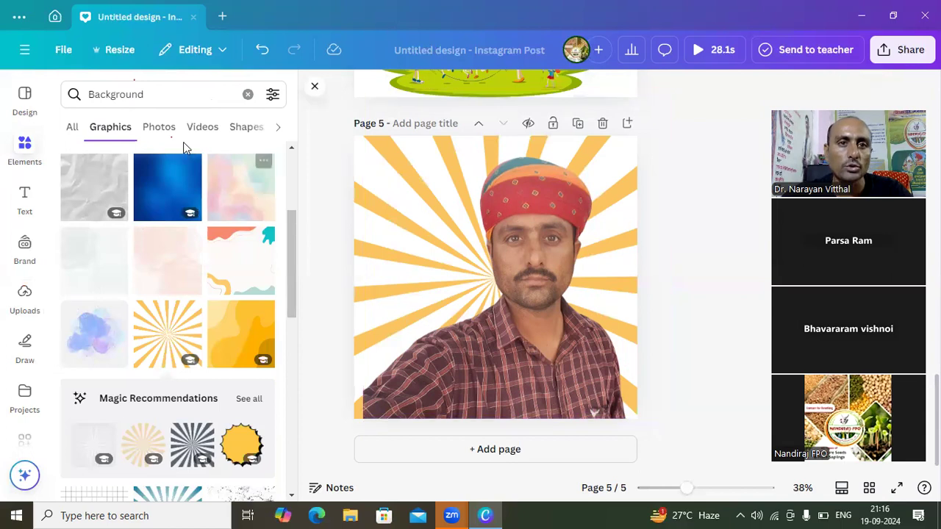
click(125, 95)
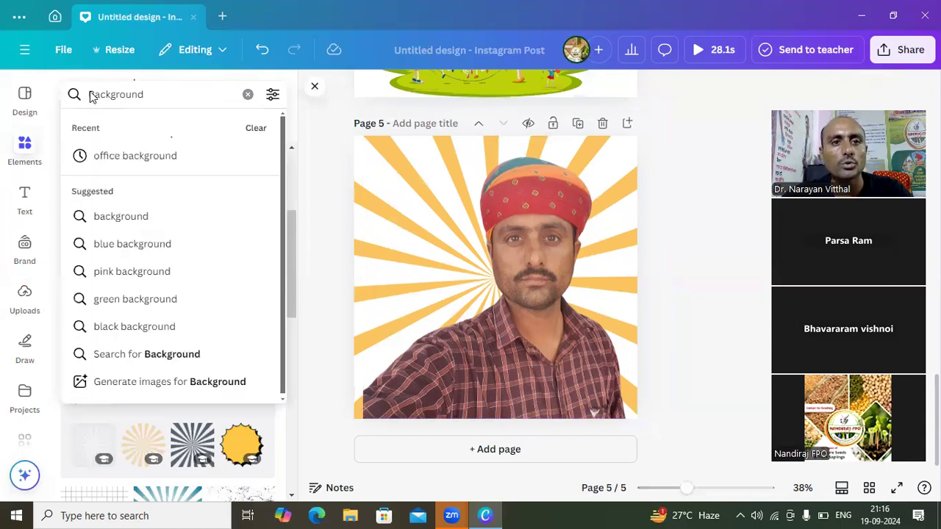
click(89, 96)
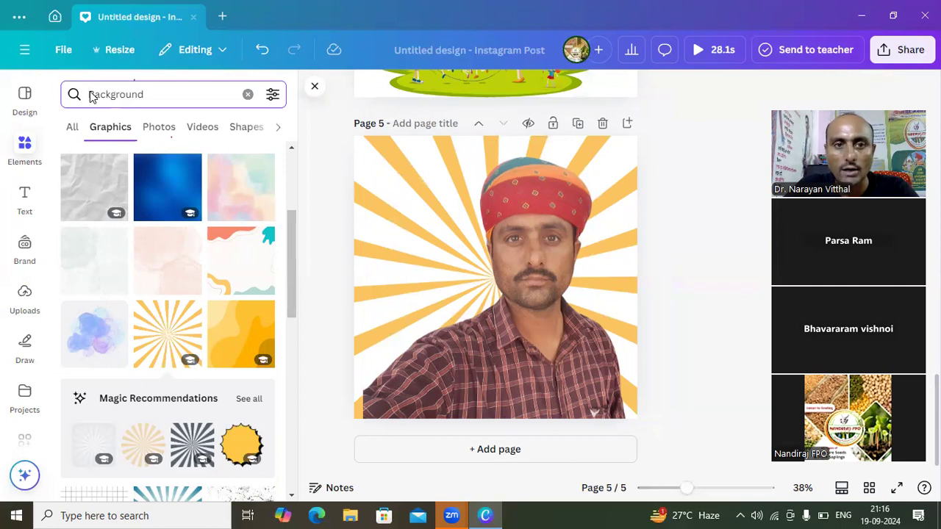
text(Offi)
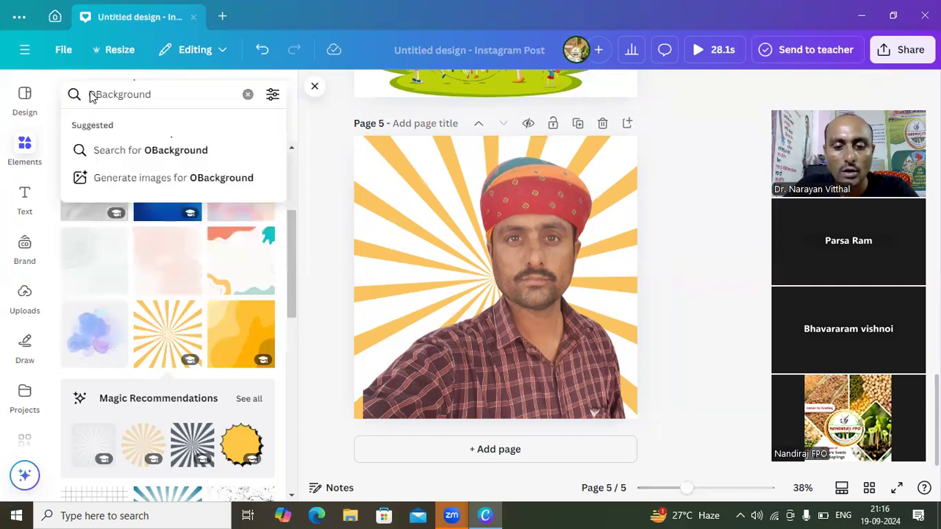
text(ce)
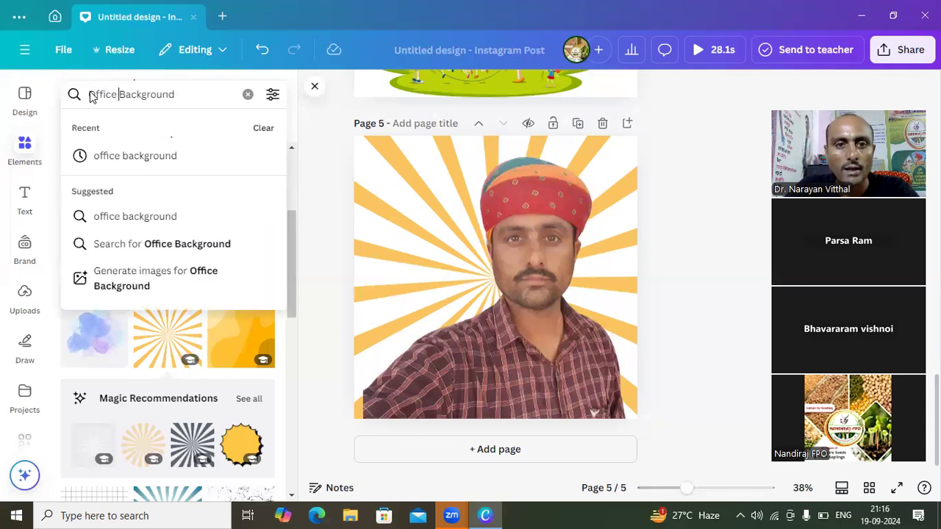
click(177, 94)
key(Return)
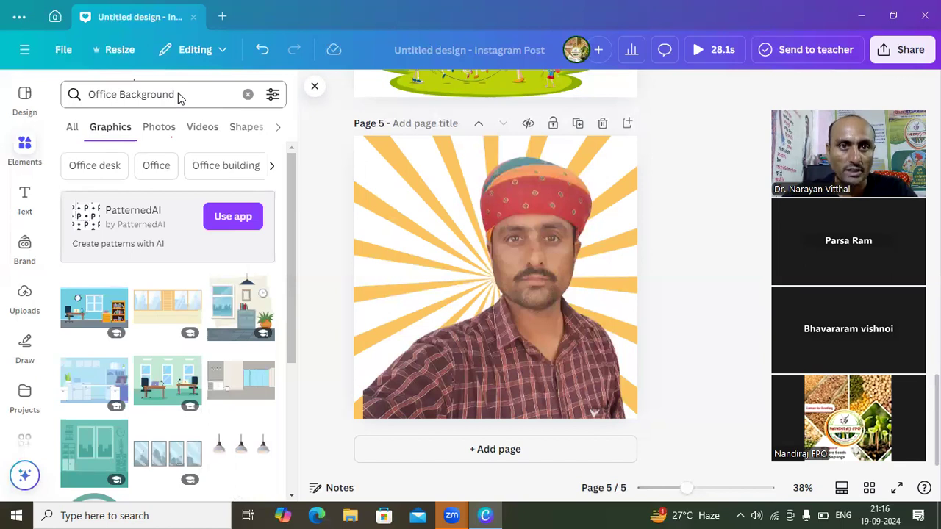
- Try the graphics search "Office image Background" and return to the suggested "Office background" search
click(117, 99)
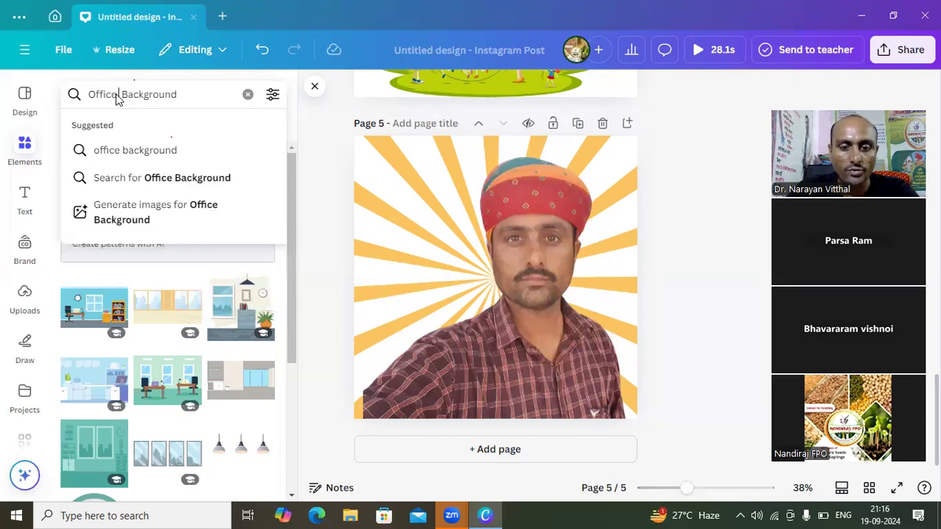
text(image)
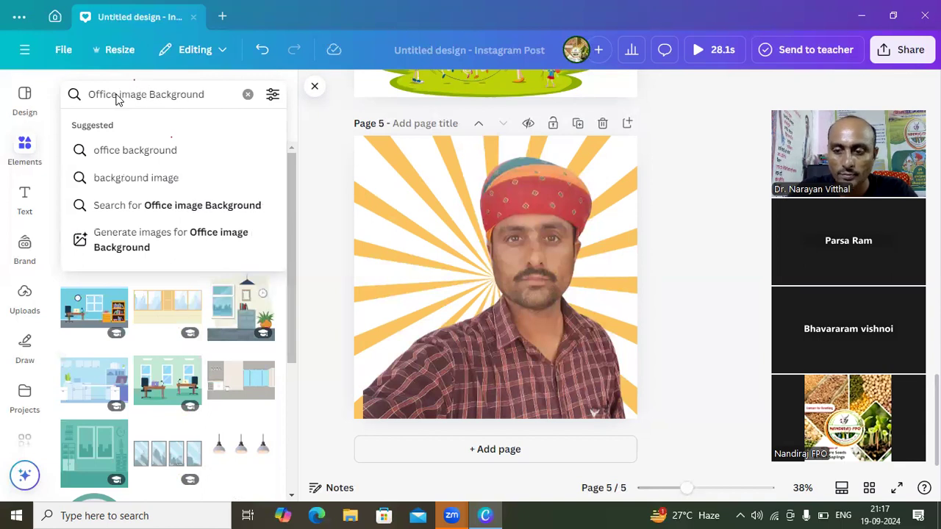
key(Return)
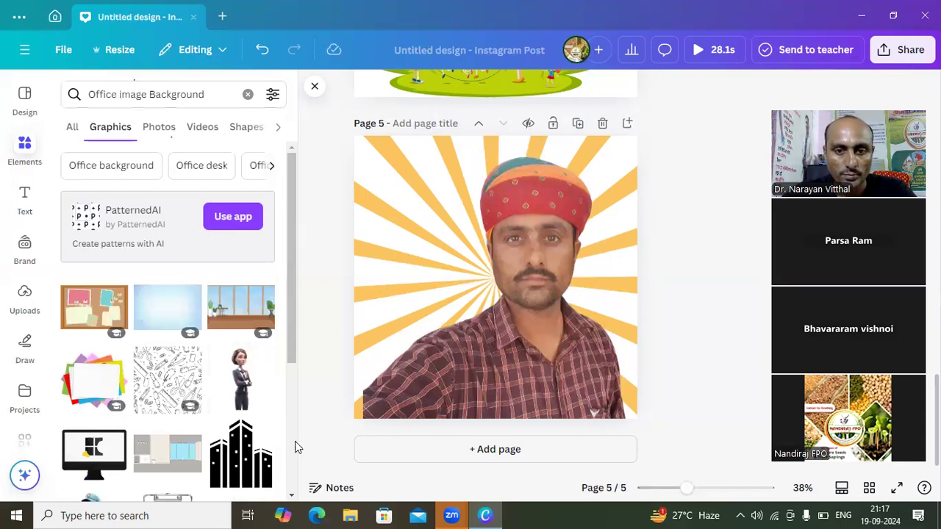
scroll(291, 497, down, 1)
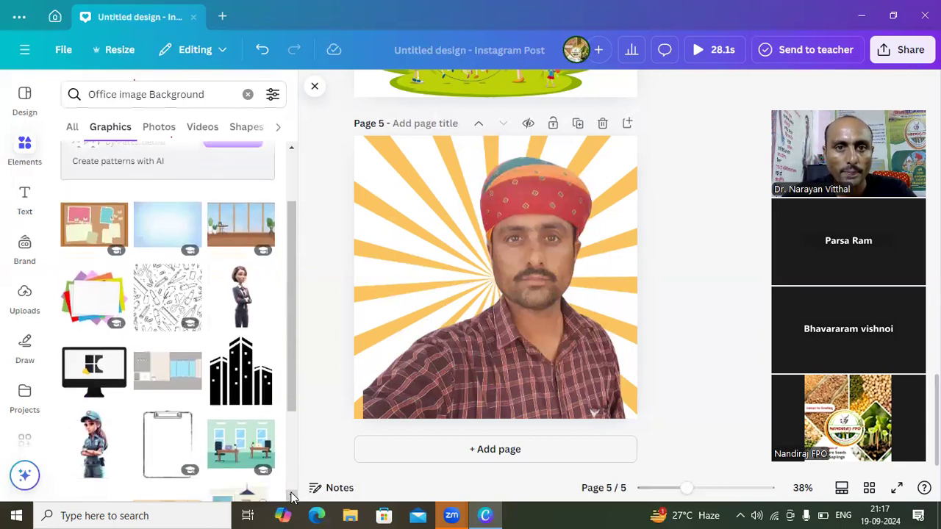
click(291, 152)
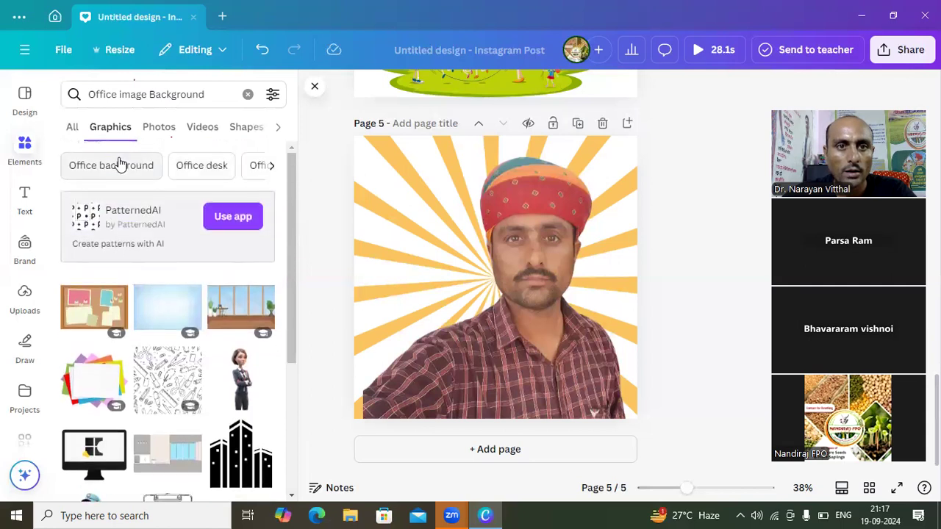
click(116, 165)
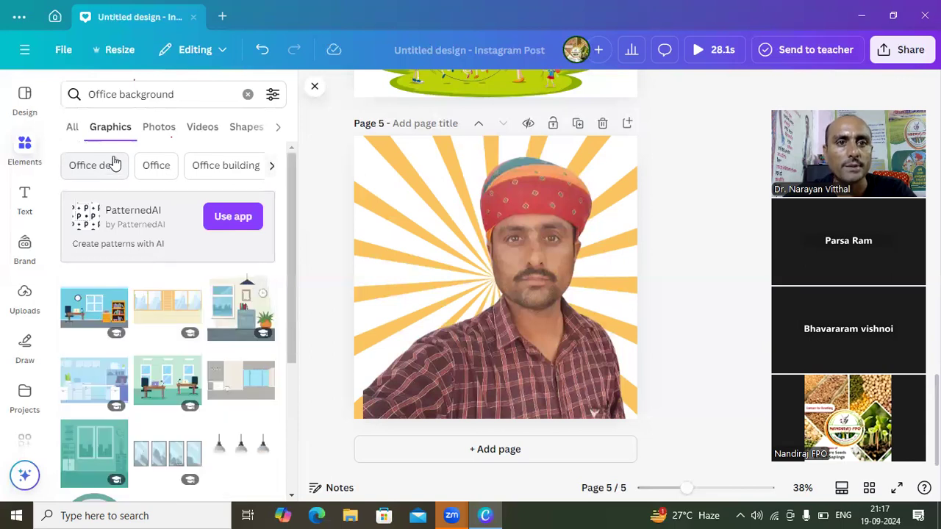
- Compare the office background results across photos, graphics, videos and shapes, finishing with the photos
click(154, 132)
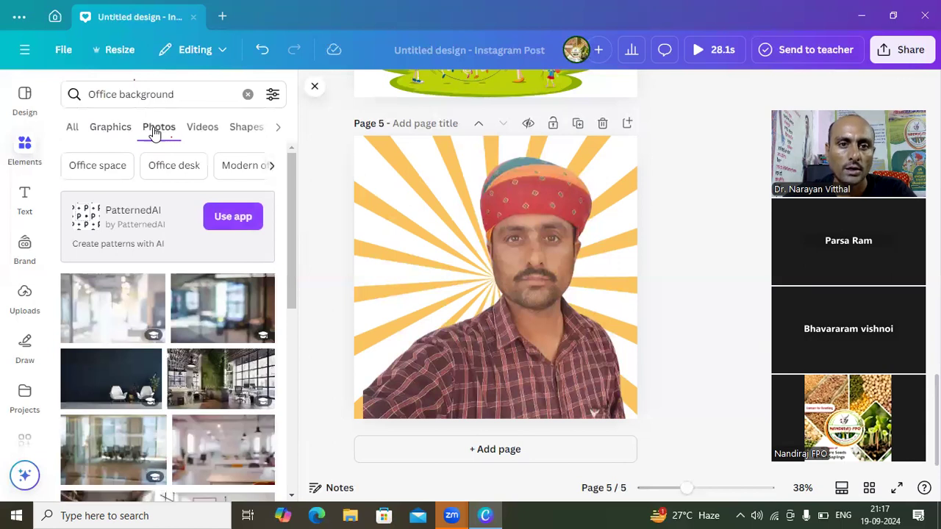
click(103, 128)
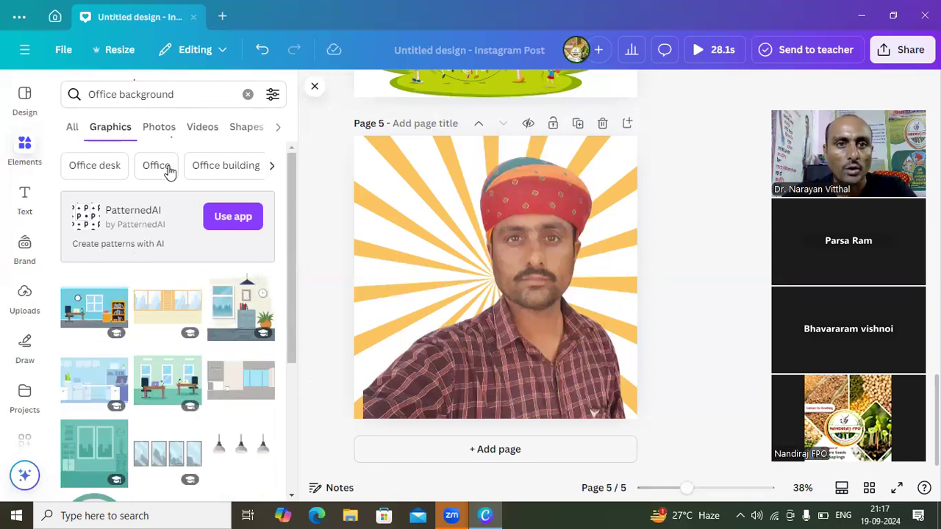
click(158, 131)
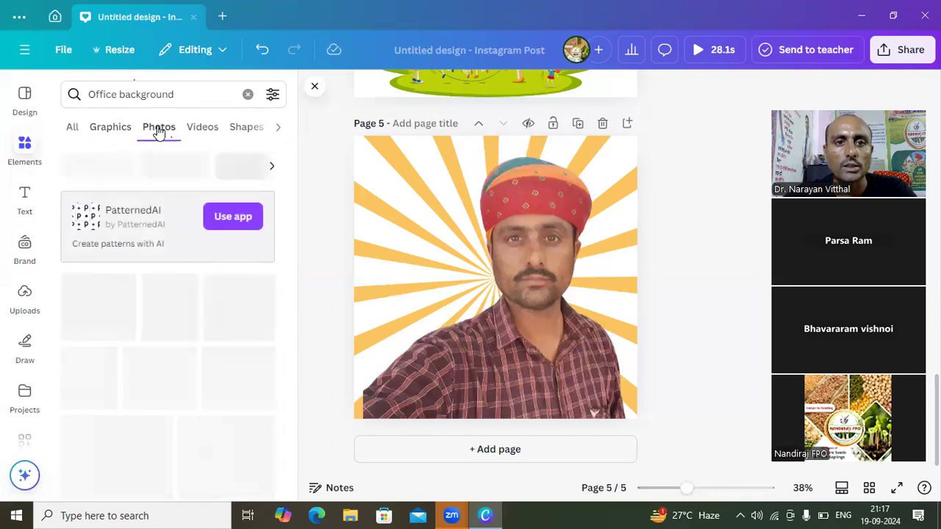
click(200, 131)
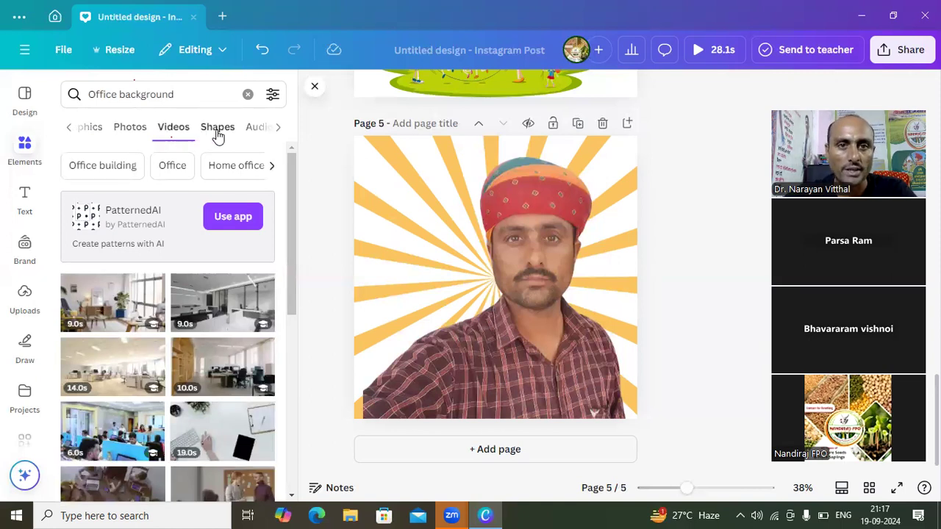
click(218, 129)
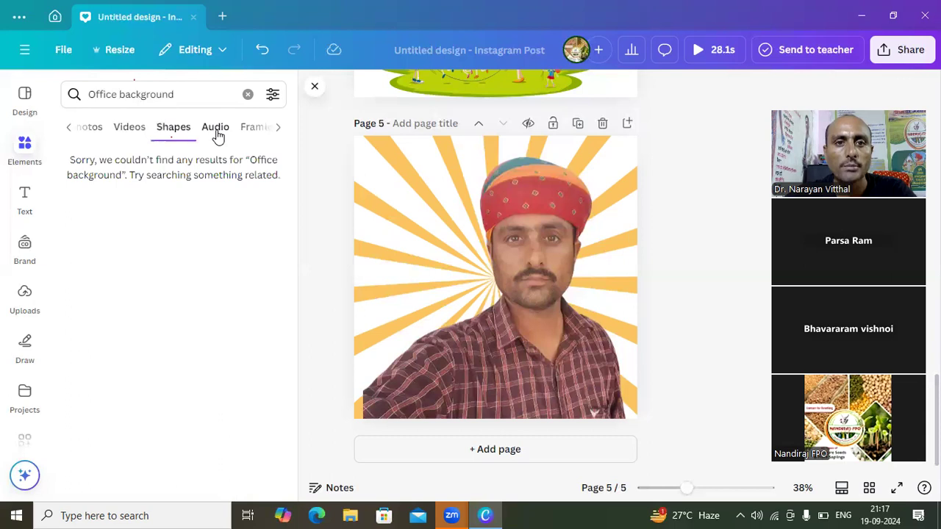
click(136, 131)
click(68, 130)
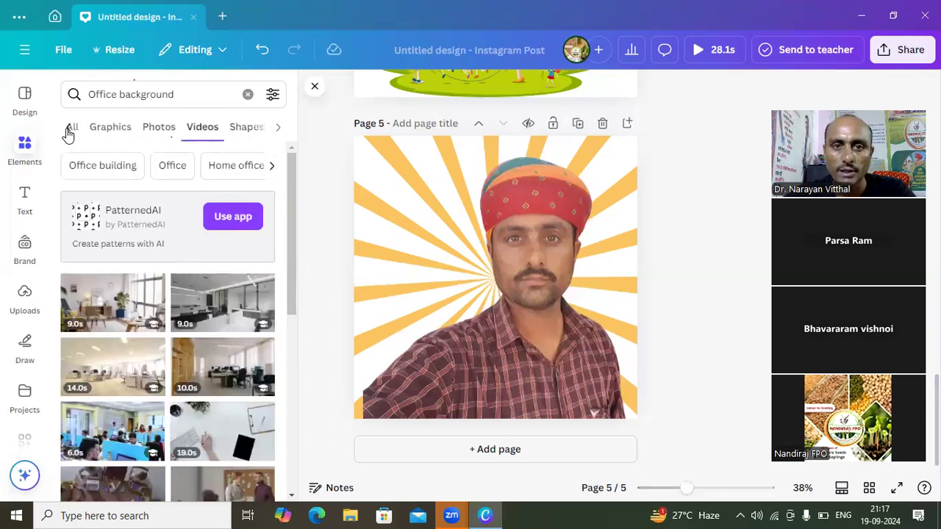
click(156, 129)
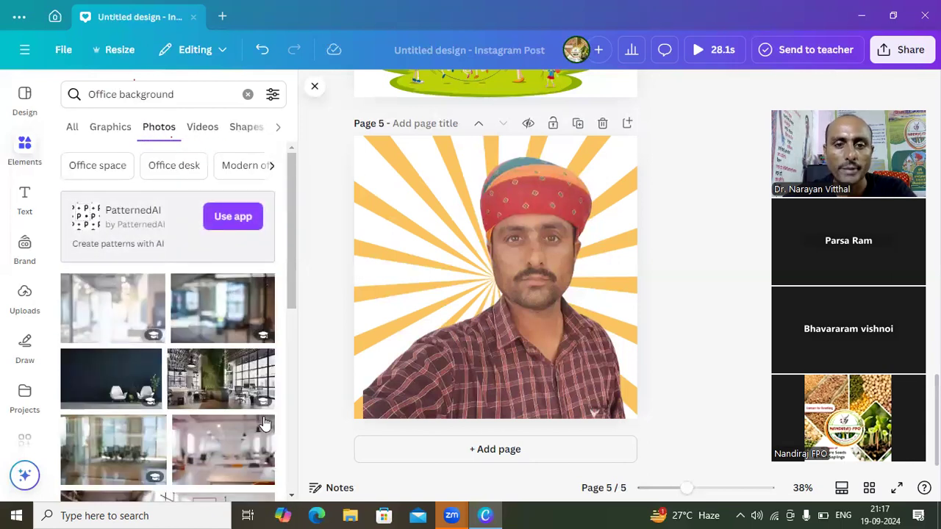
- Find the bright office photo with white desks and a window wall among the results and add it to page 5
scroll(290, 500, down, 2)
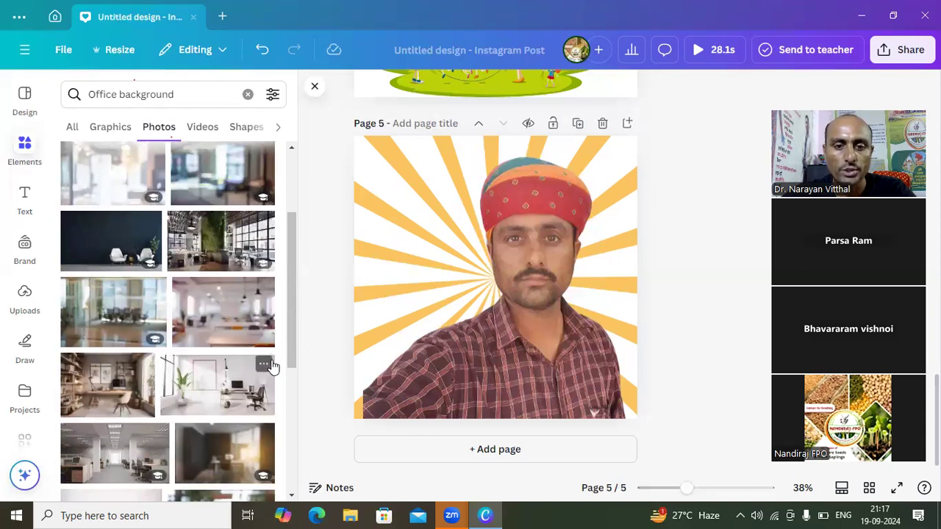
click(293, 498)
scroll(293, 499, down, 5)
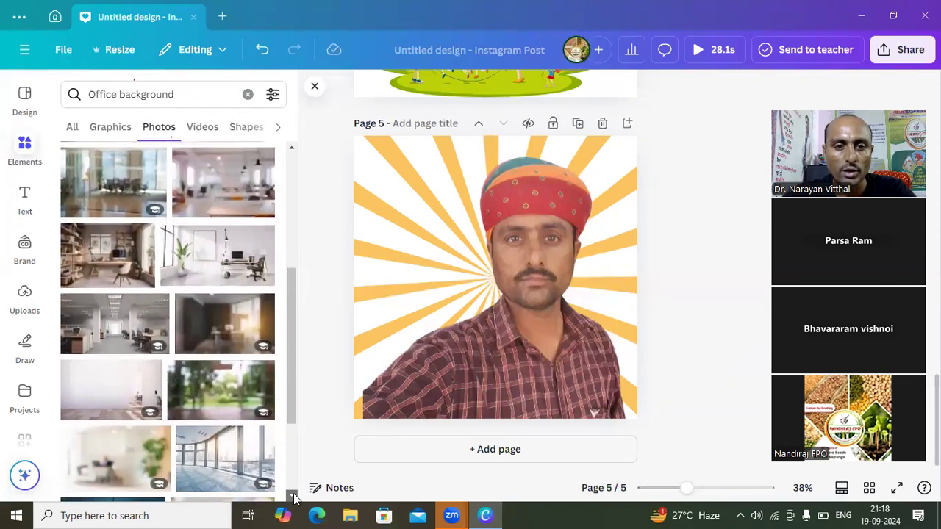
click(292, 498)
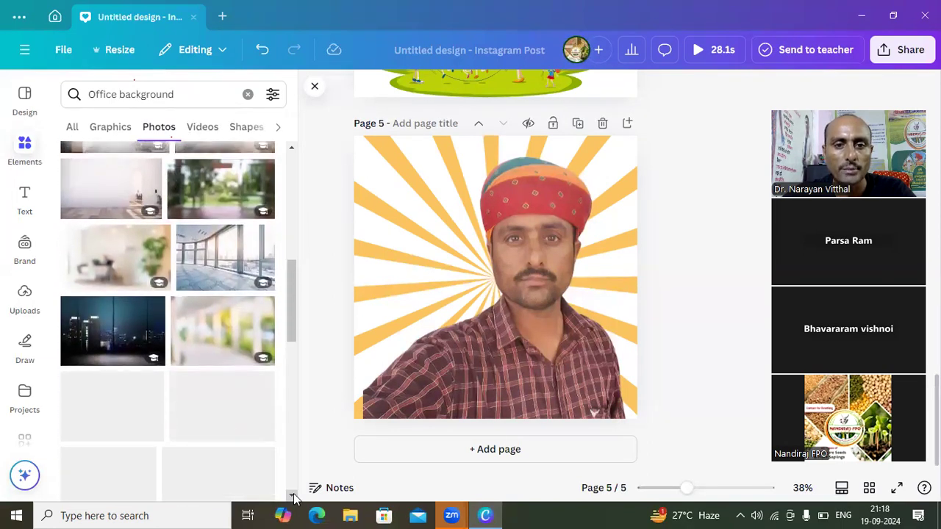
scroll(293, 499, down, 3)
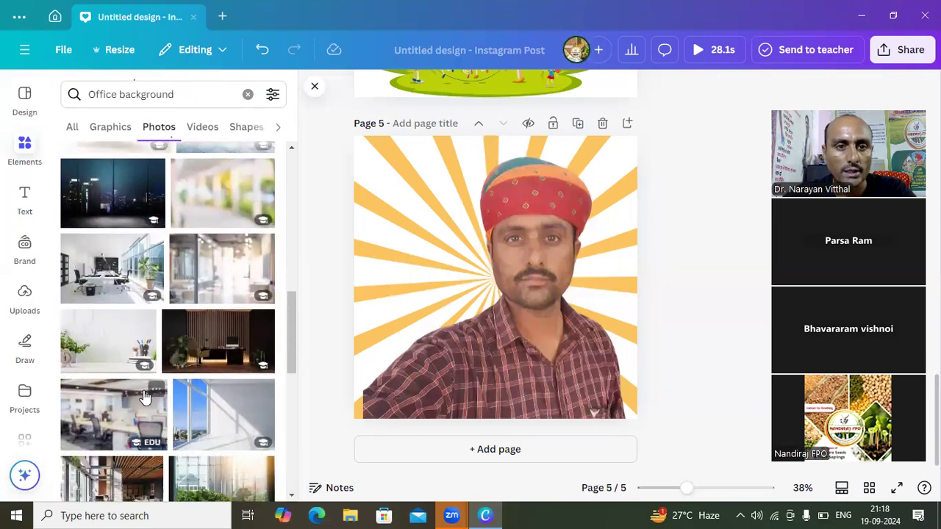
click(87, 272)
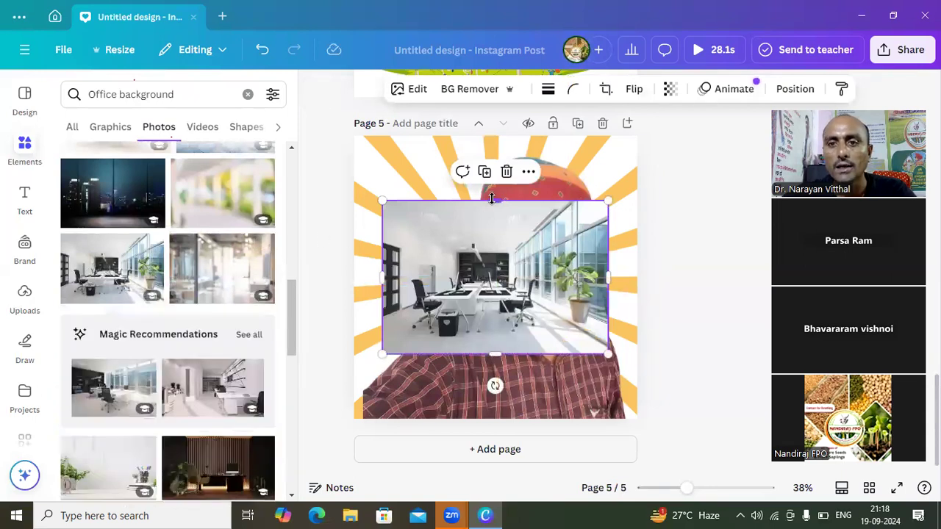
- Stretch the office photo on all four sides until it covers the whole page at 1080 × 1080 px
drag(495, 201, 487, 133)
drag(381, 247, 349, 255)
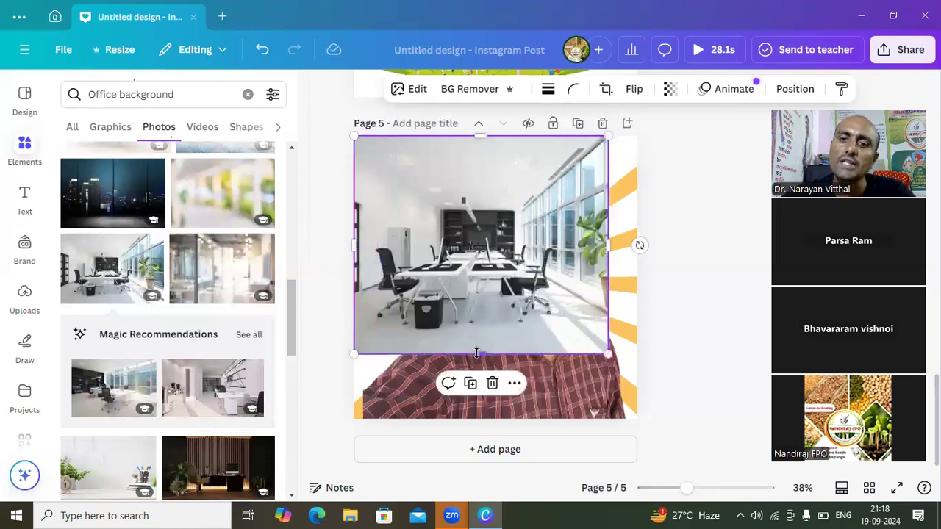
drag(477, 353, 493, 418)
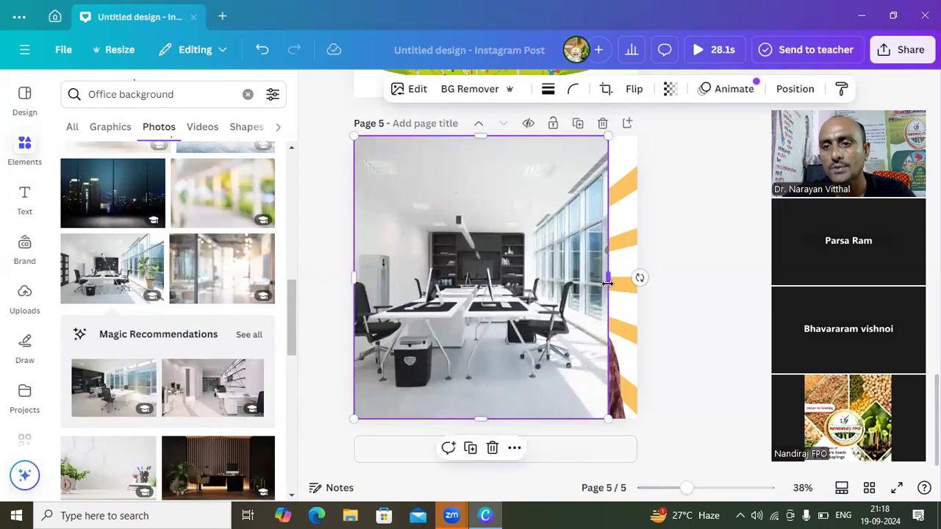
drag(605, 284, 635, 286)
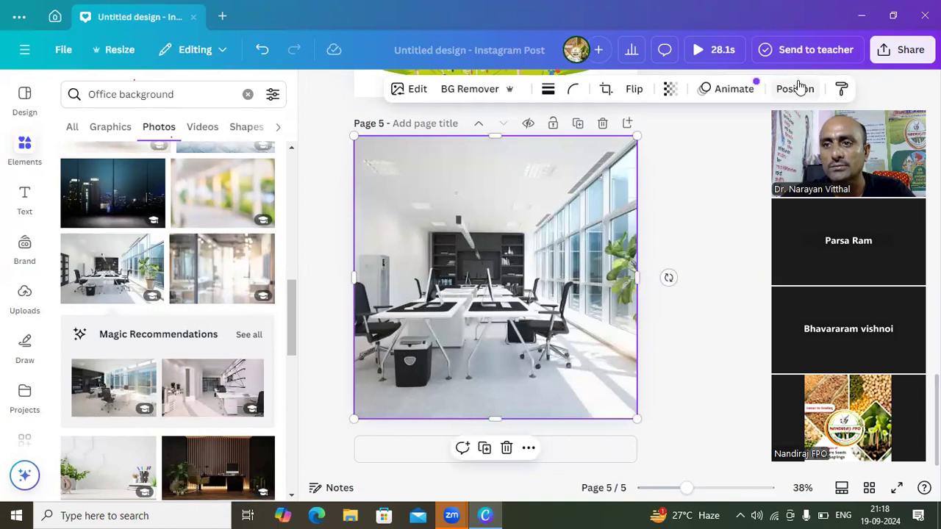
click(636, 20)
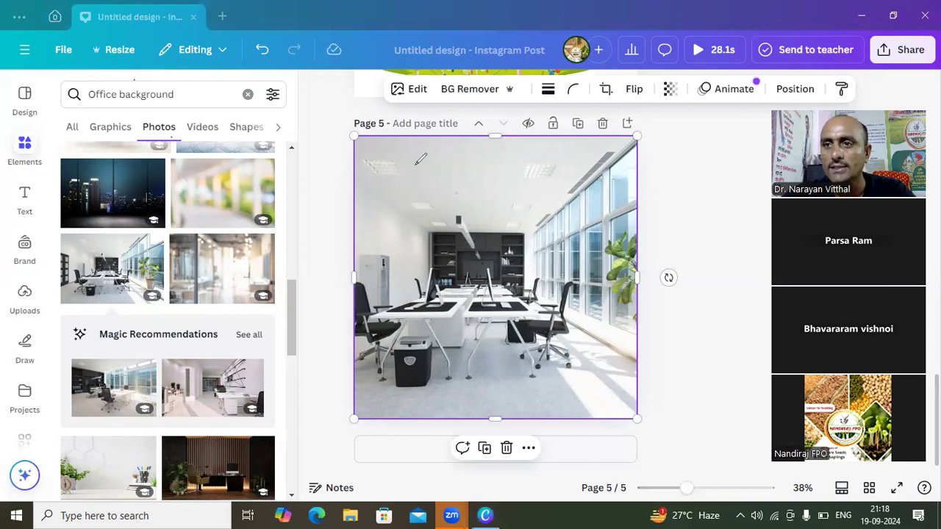
mouse_move(782, 73)
mouse_down()
mouse_move(772, 103)
mouse_move(803, 107)
mouse_move(818, 92)
mouse_move(811, 68)
mouse_move(782, 71)
mouse_up()
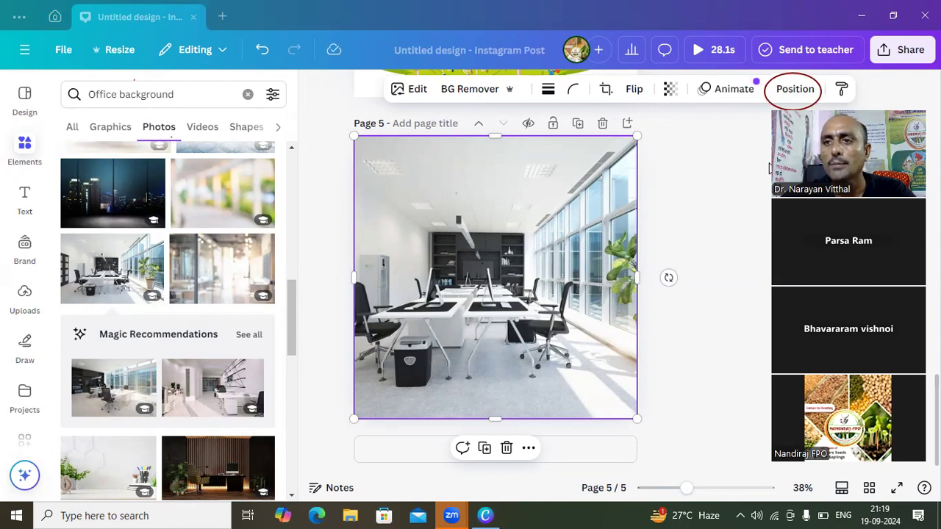
- Move the man's cutout above the office photo in page 5's layer order
click(791, 92)
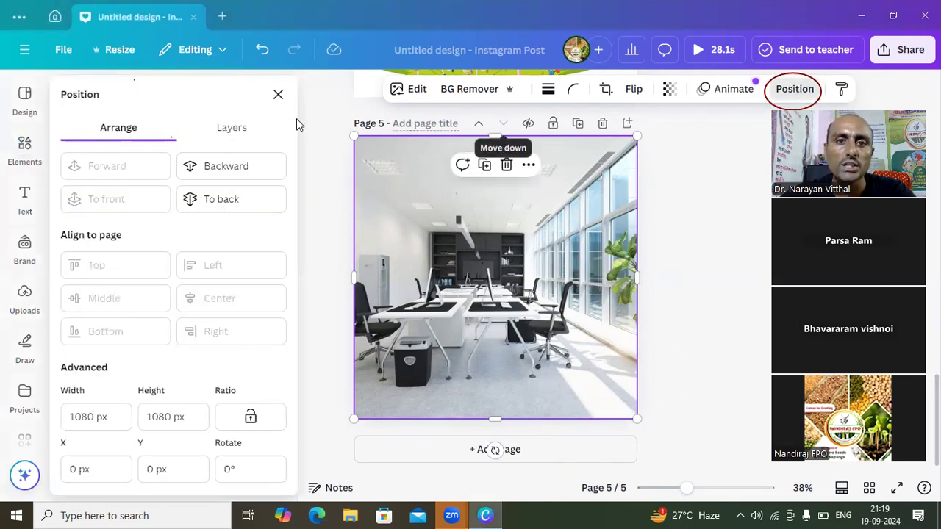
click(232, 130)
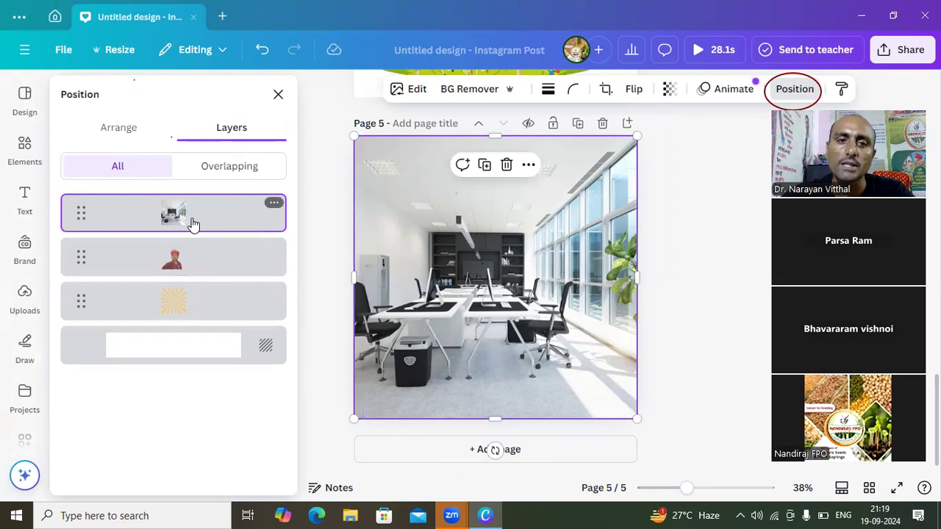
click(195, 264)
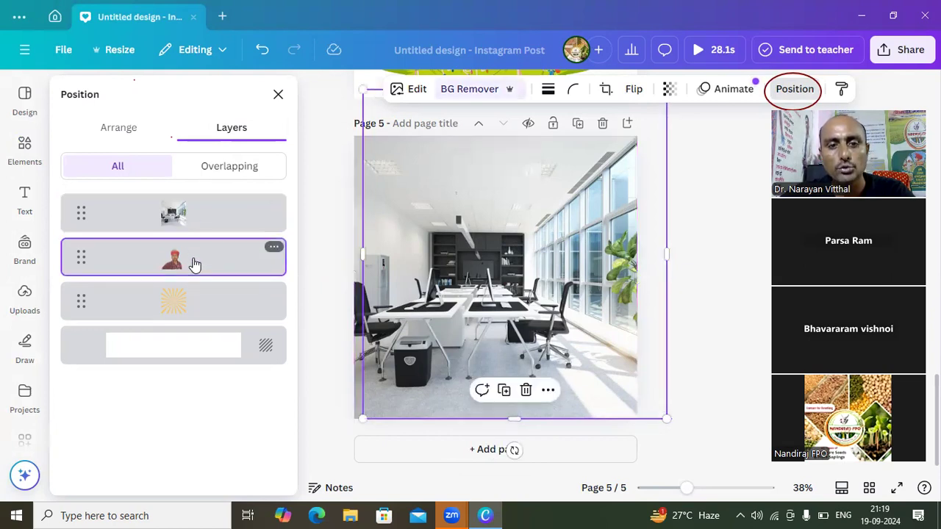
mouse_move(195, 265)
mouse_down()
mouse_move(202, 174)
mouse_move(199, 288)
mouse_move(200, 280)
mouse_up()
click(199, 210)
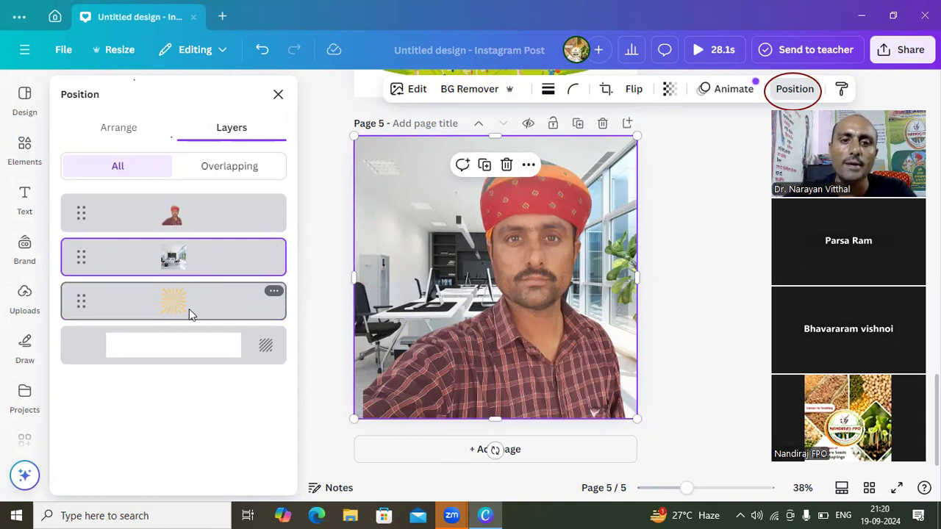
click(275, 291)
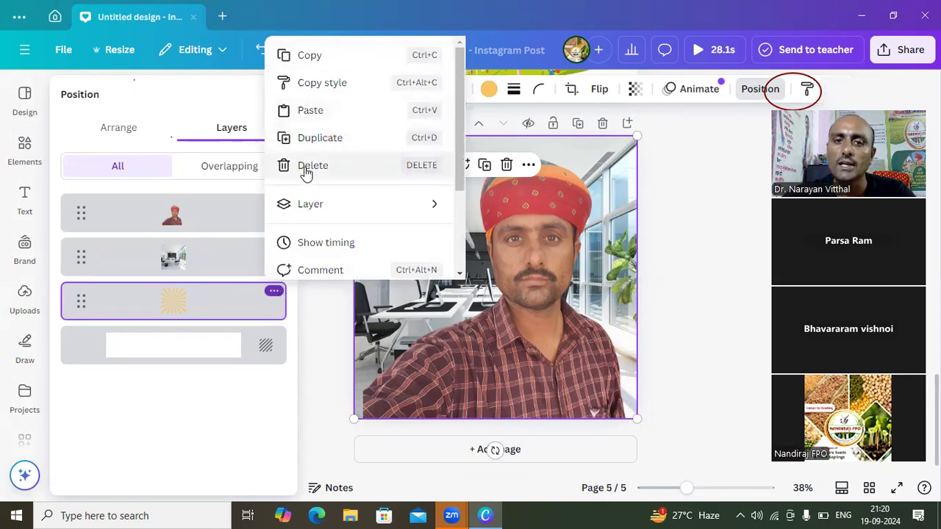
click(320, 299)
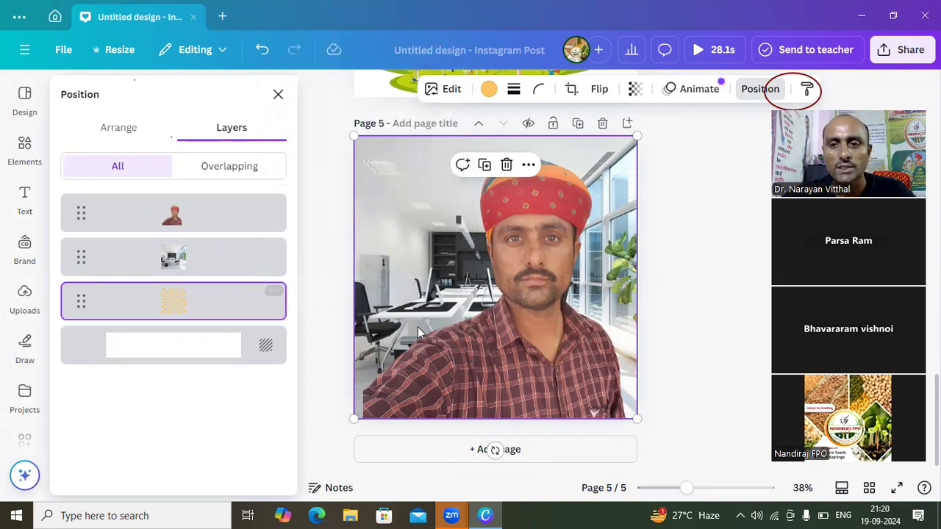
- Shrink the man's cutout, shift it to the page's lower-left corner and crop the empty area above his head
click(494, 333)
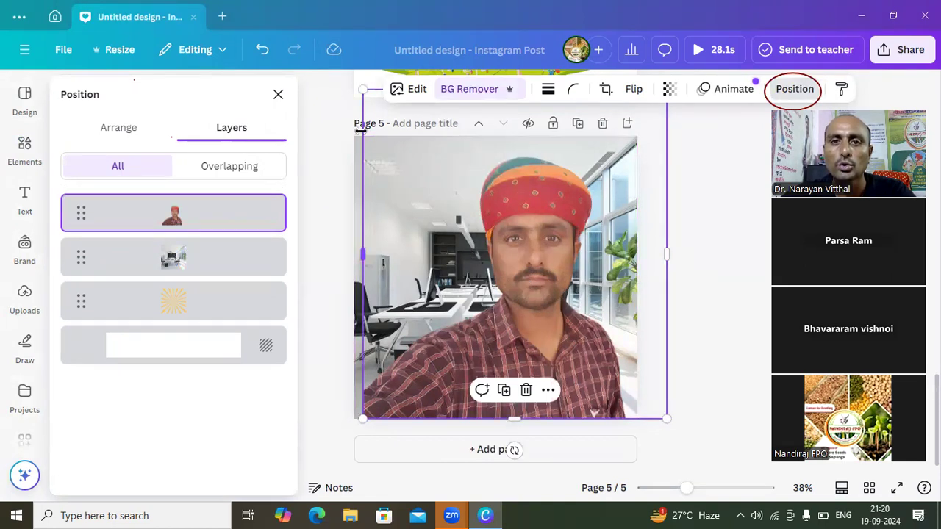
drag(373, 106, 415, 184)
drag(523, 287, 446, 300)
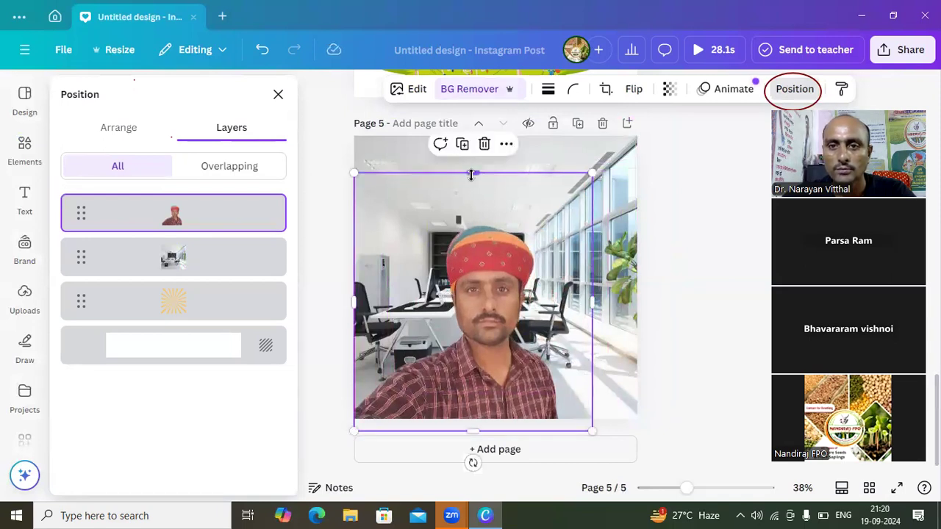
drag(471, 176, 473, 211)
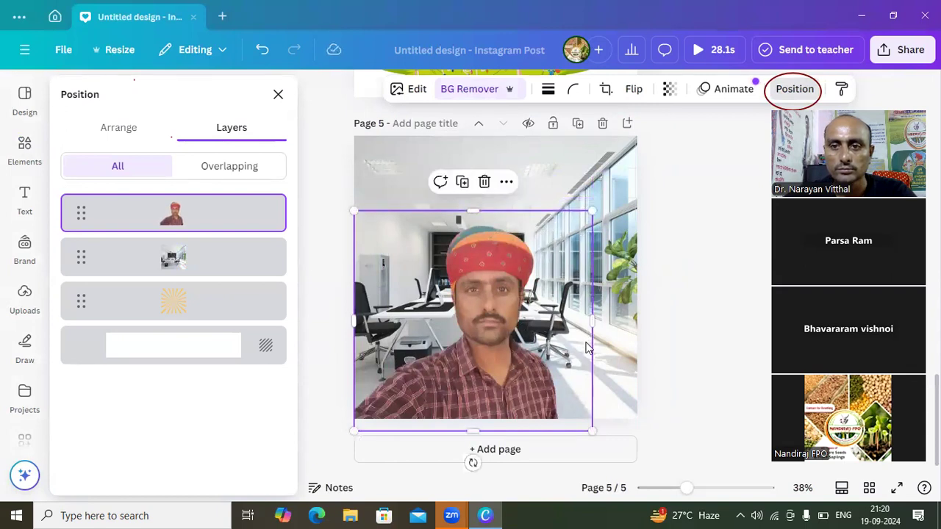
mouse_move(577, 228)
mouse_down()
mouse_move(573, 246)
mouse_move(585, 218)
mouse_up()
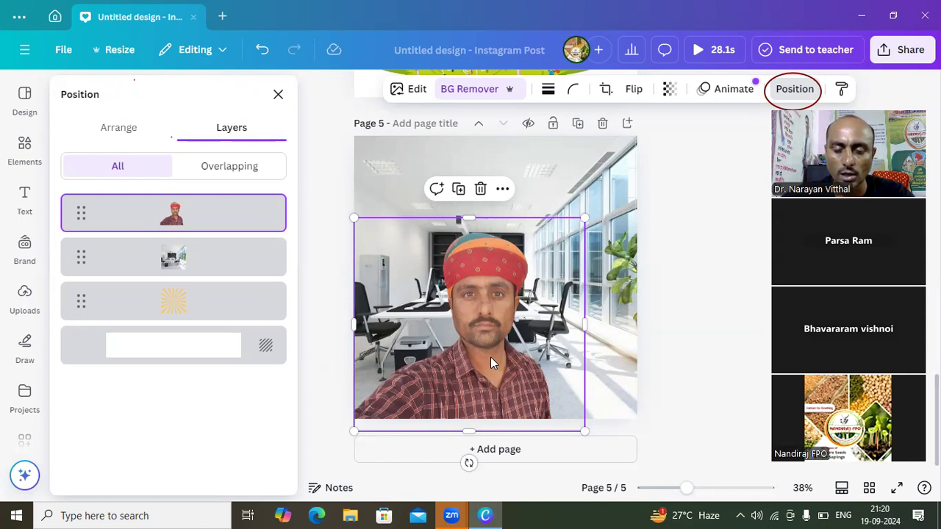
- Close the layer list and delete the blurred corridor photo placed over the man on page 5
click(391, 177)
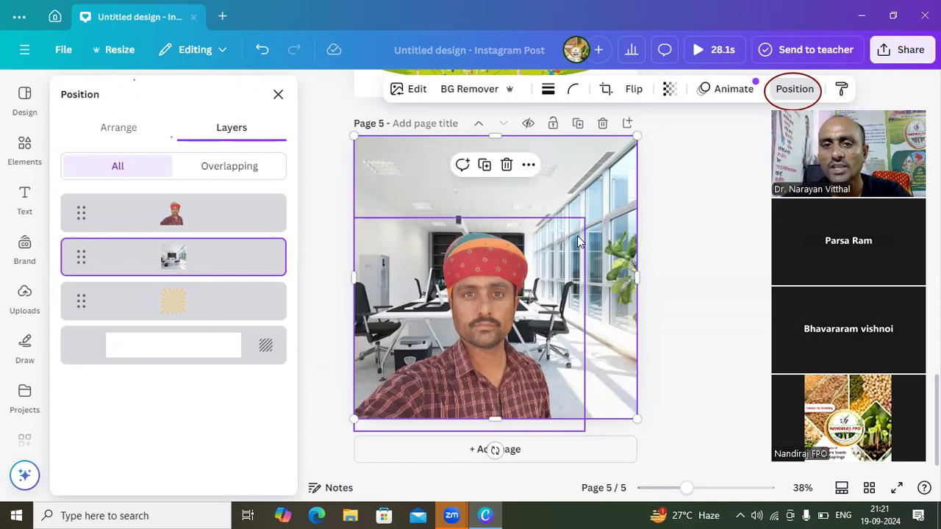
click(277, 100)
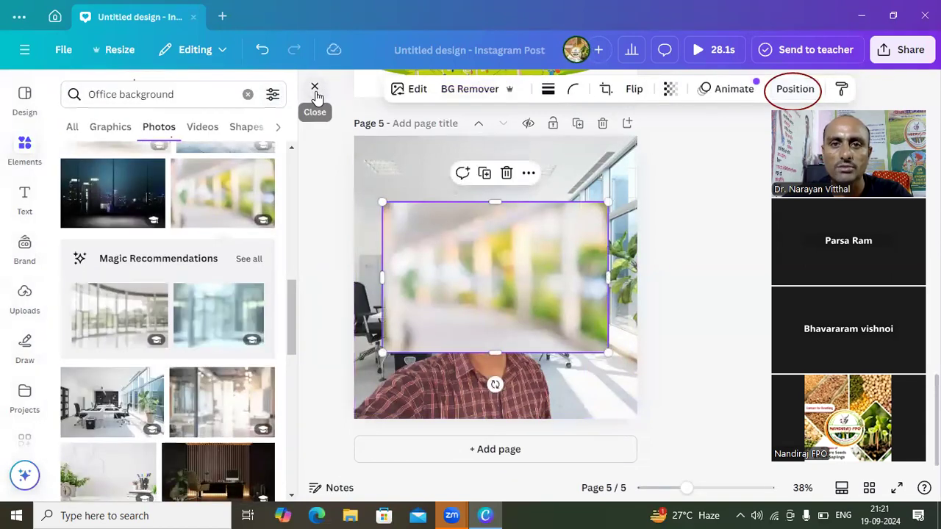
click(315, 87)
click(293, 164)
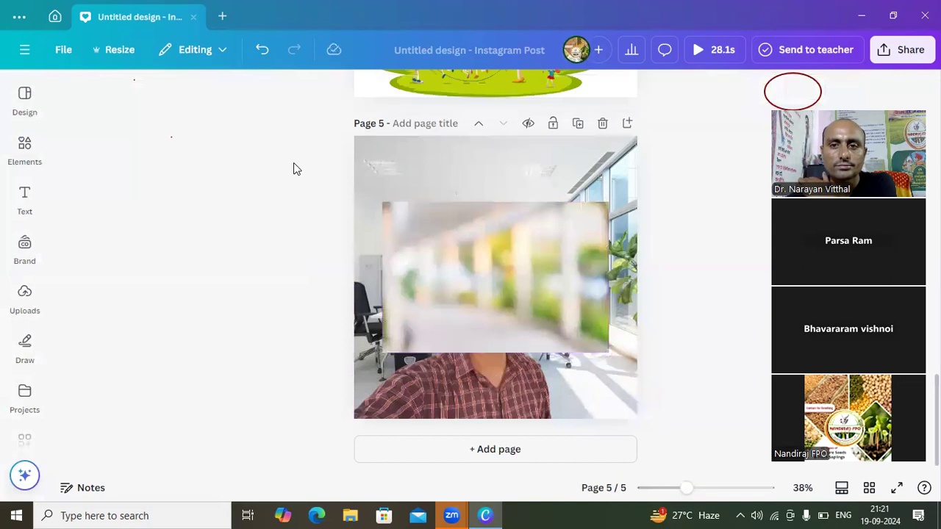
click(587, 252)
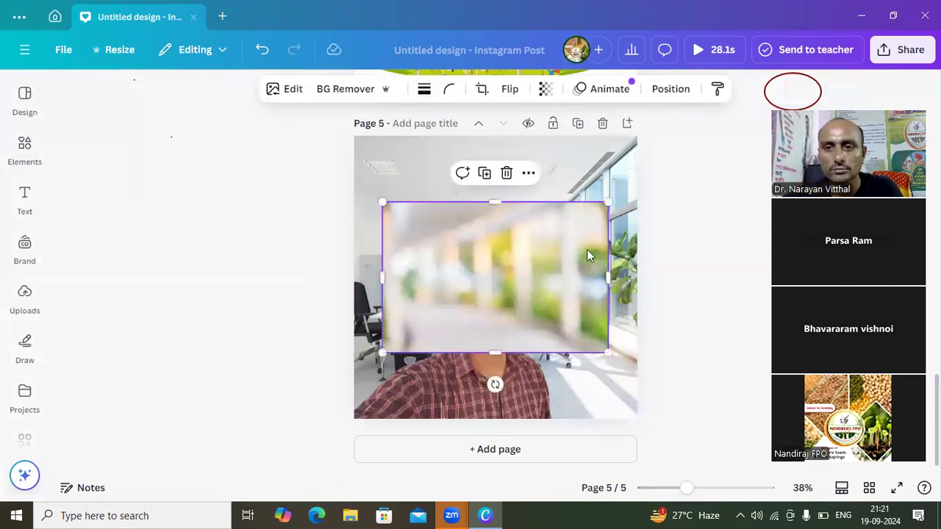
click(506, 175)
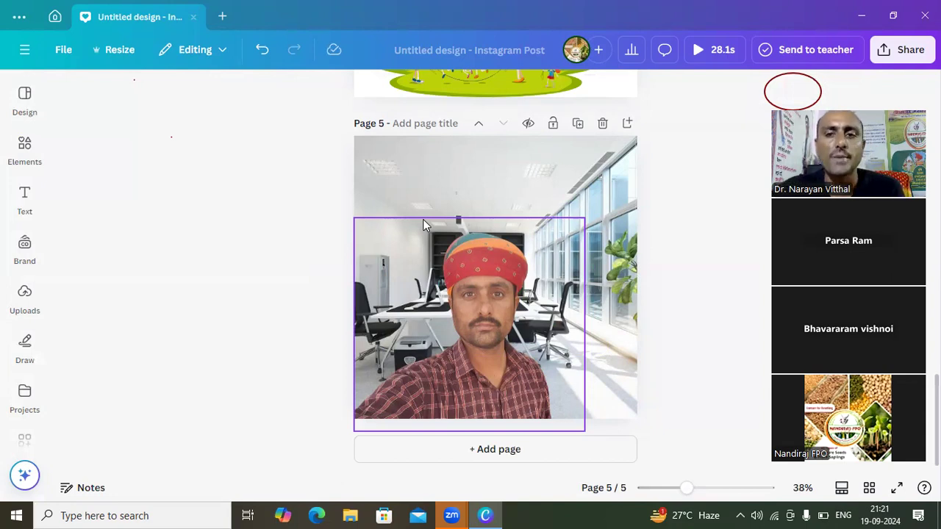
click(430, 184)
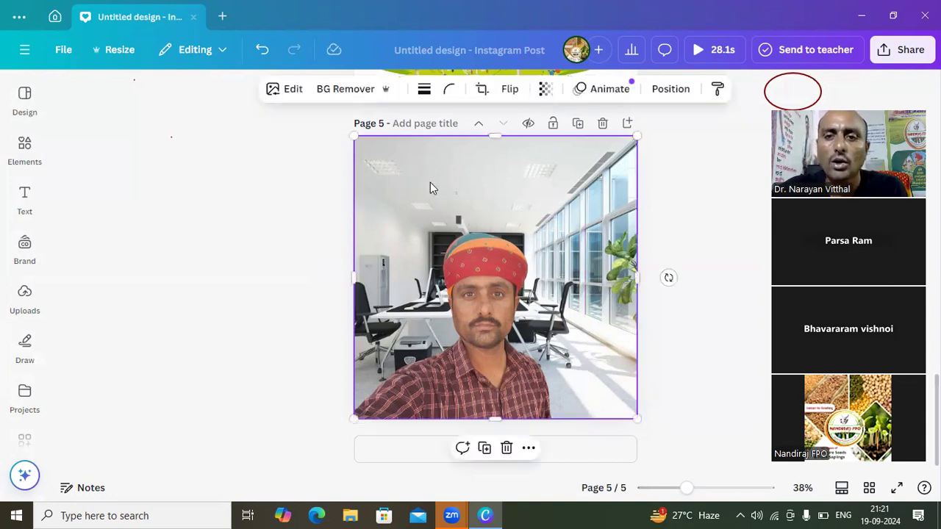
double_click(431, 182)
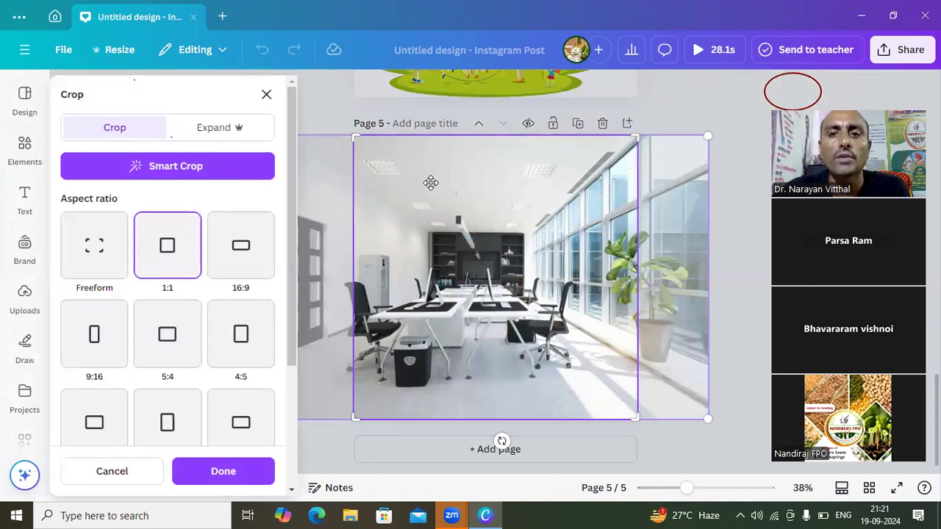
click(348, 110)
click(271, 155)
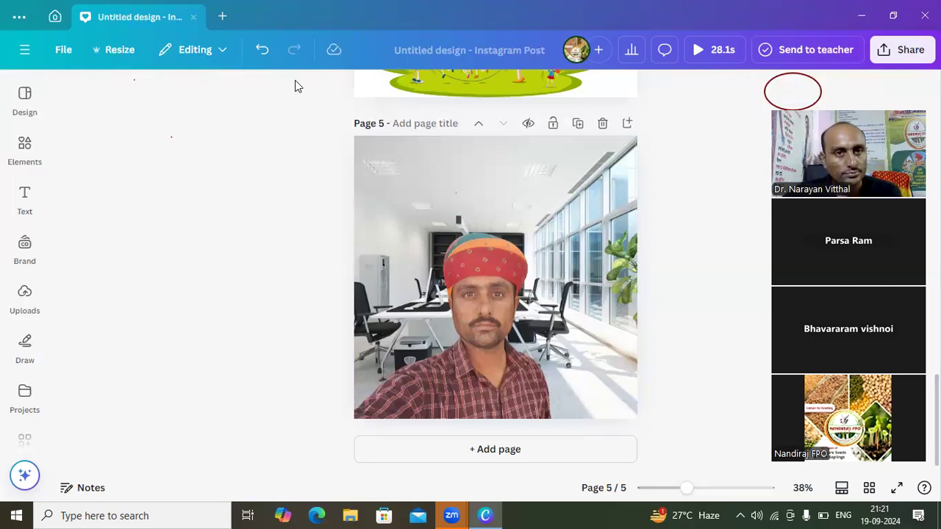
- Replace the elements search text with "motivational" and run the search for photos
click(32, 162)
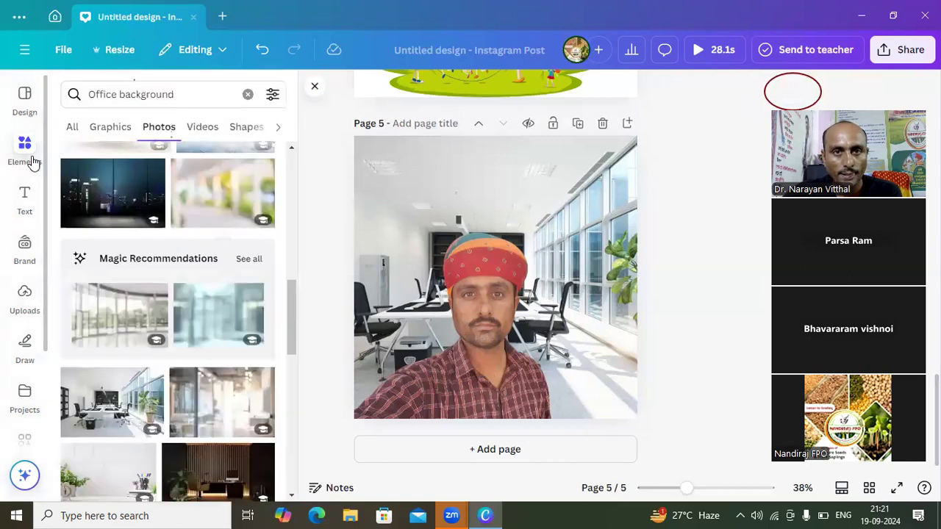
click(190, 97)
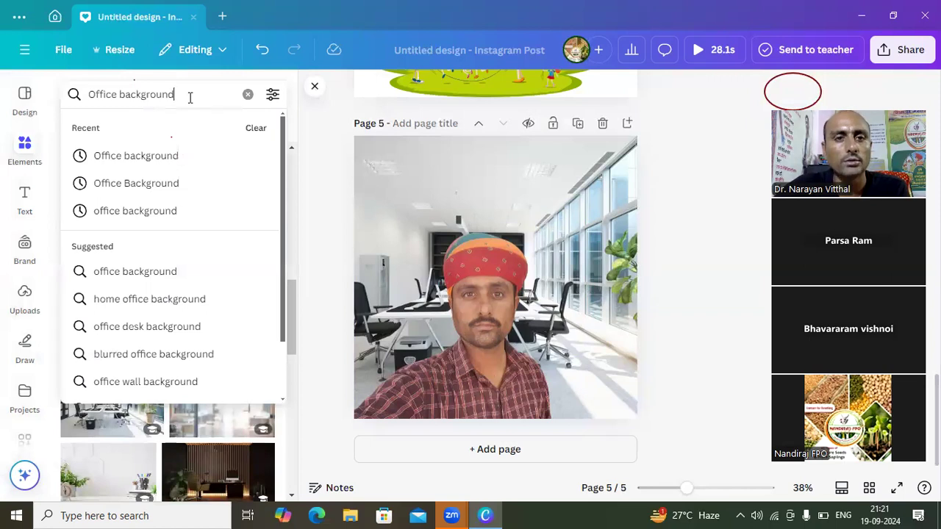
key(BackSpace)
key(BackSpace)
key(BackSpace)
key(BackSpace)
key(BackSpace)
key(BackSpace)
key(BackSpace)
key(BackSpace)
key(BackSpace)
key(BackSpace)
key(BackSpace)
key(BackSpace)
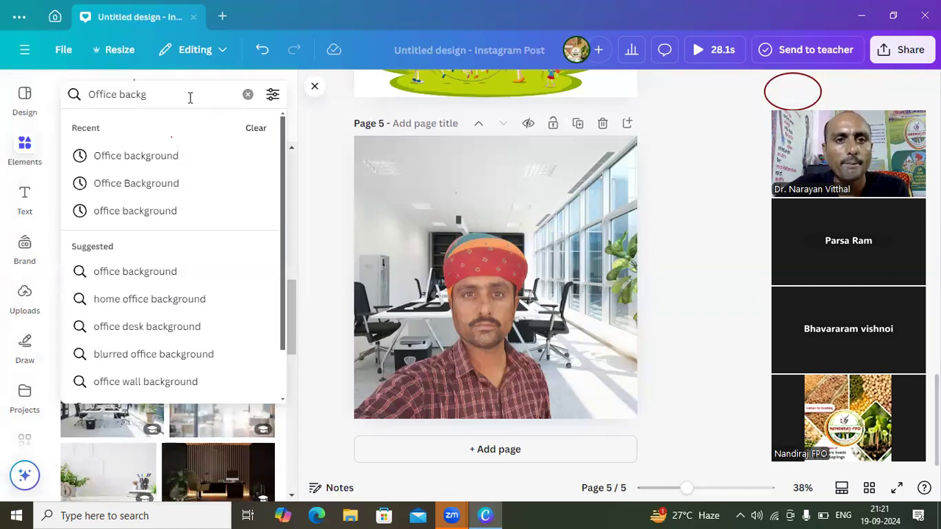
key(BackSpace)
key(BackSpace)
key(BackSpace)
key(BackSpace)
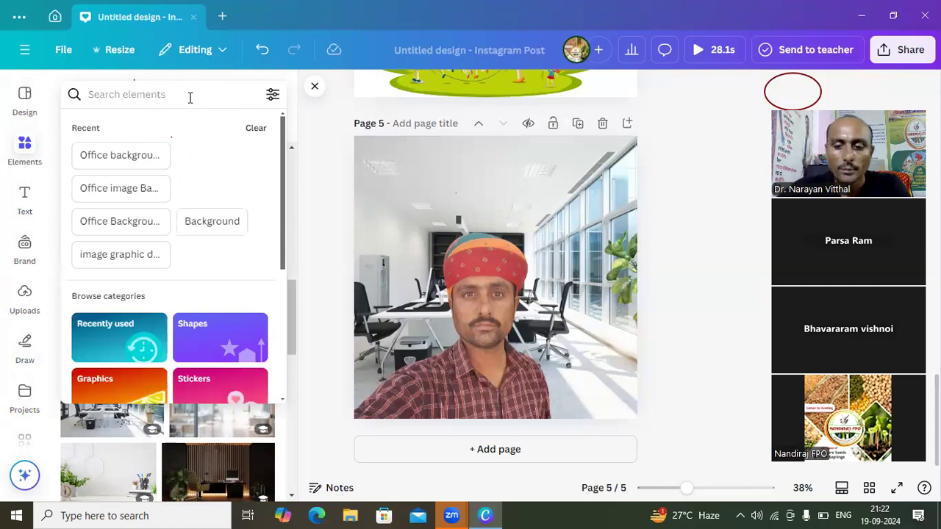
text(mo)
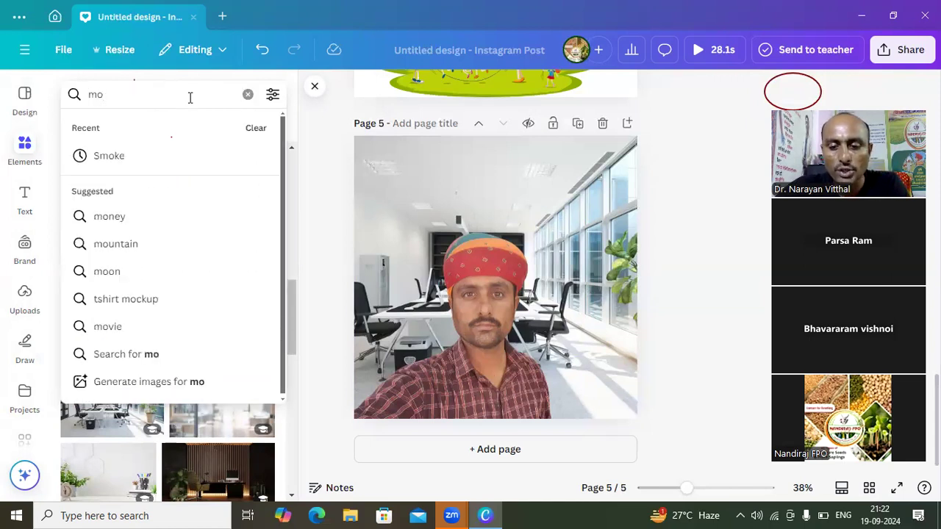
text(tivational)
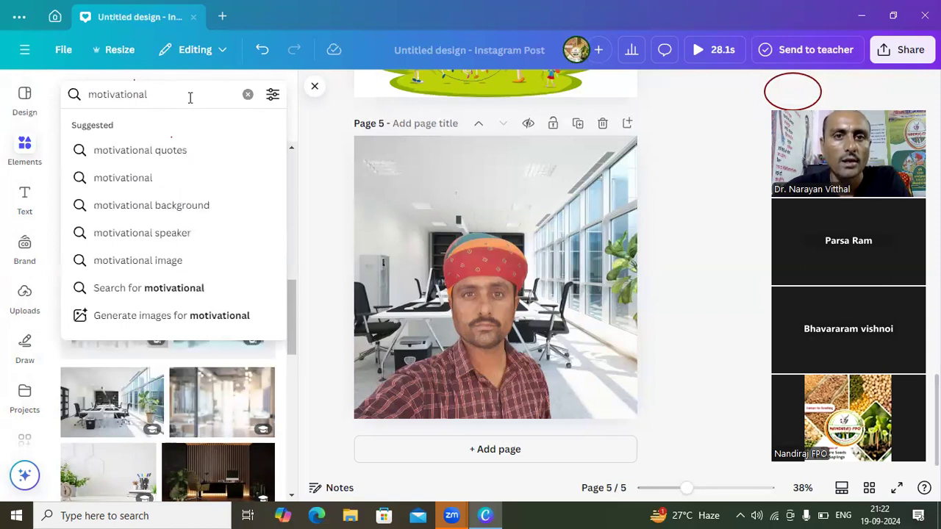
key(Return)
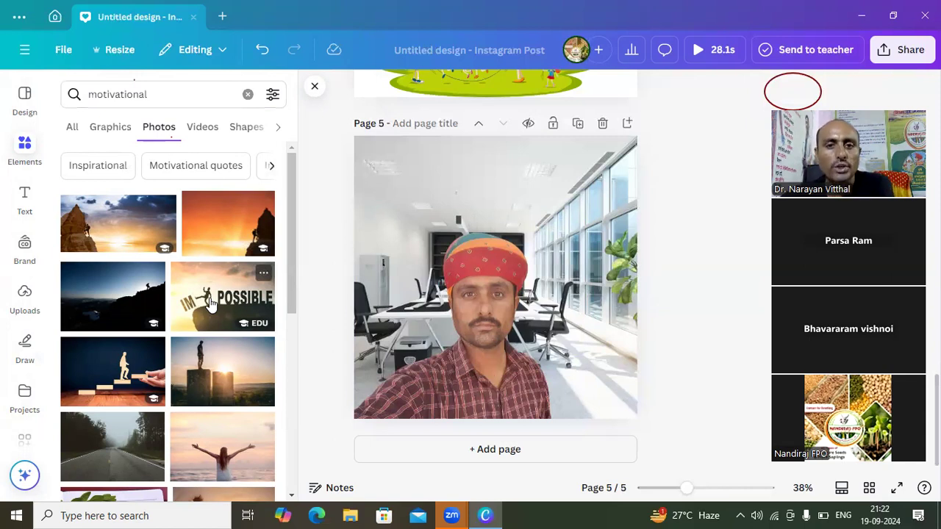
click(124, 390)
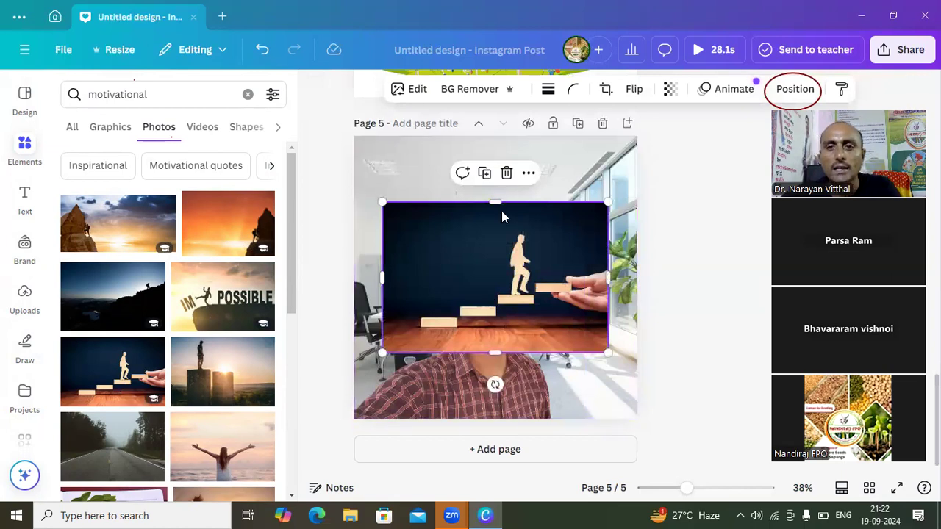
drag(495, 201, 494, 231)
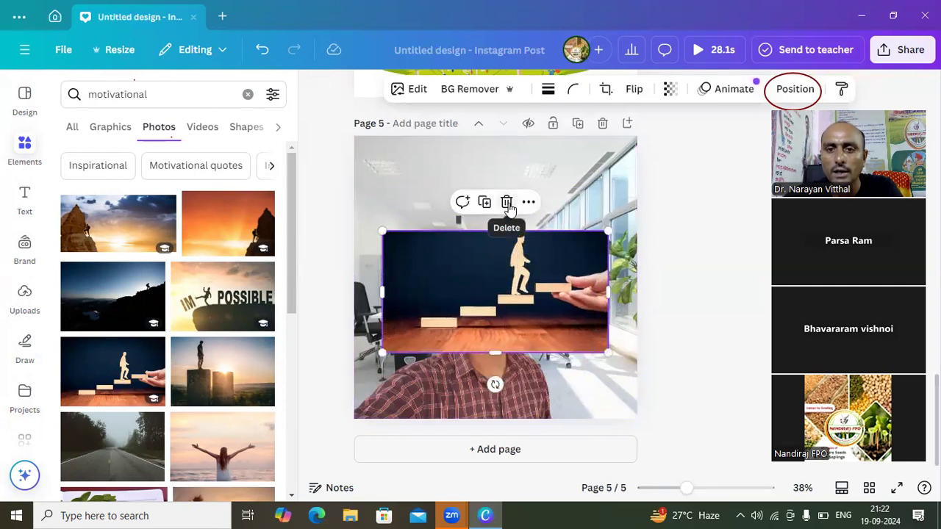
click(508, 204)
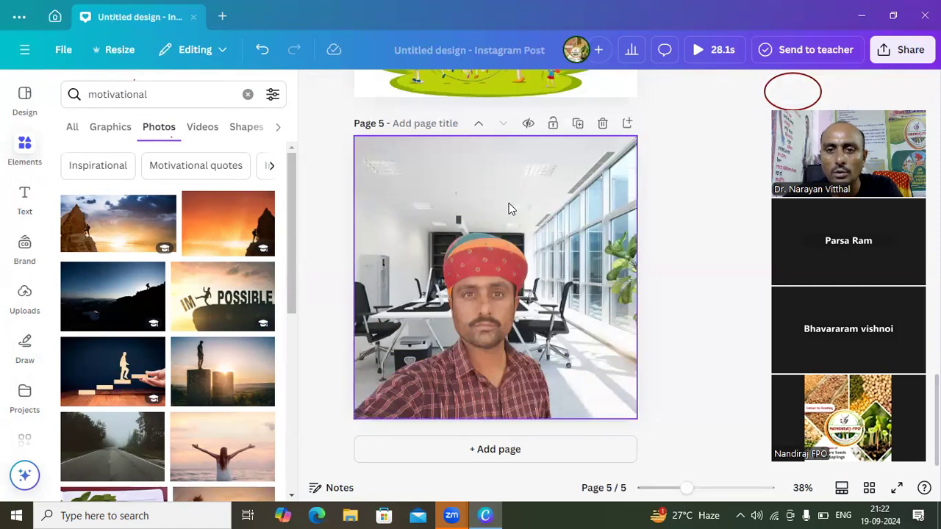
- Add page 6 with the wooden figure climbing block stairs photo, widened to the full page width and extended up and down
click(481, 450)
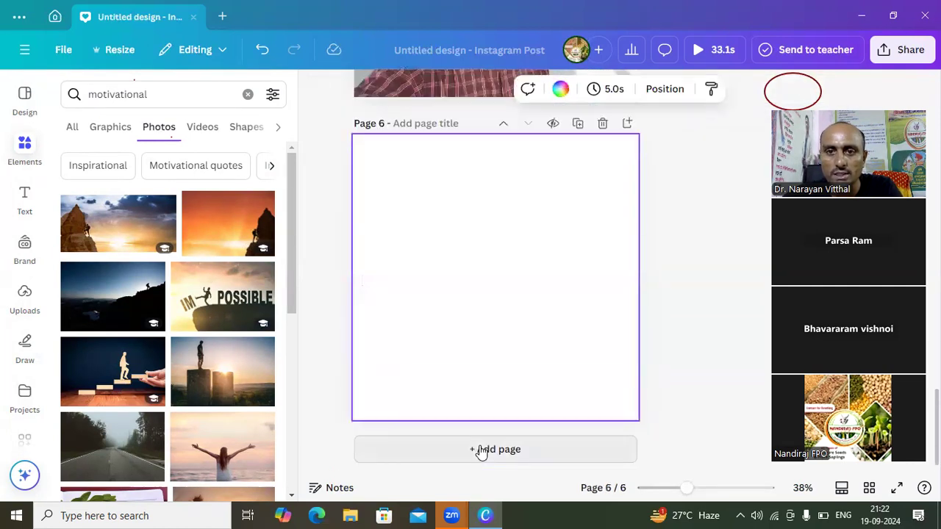
click(136, 370)
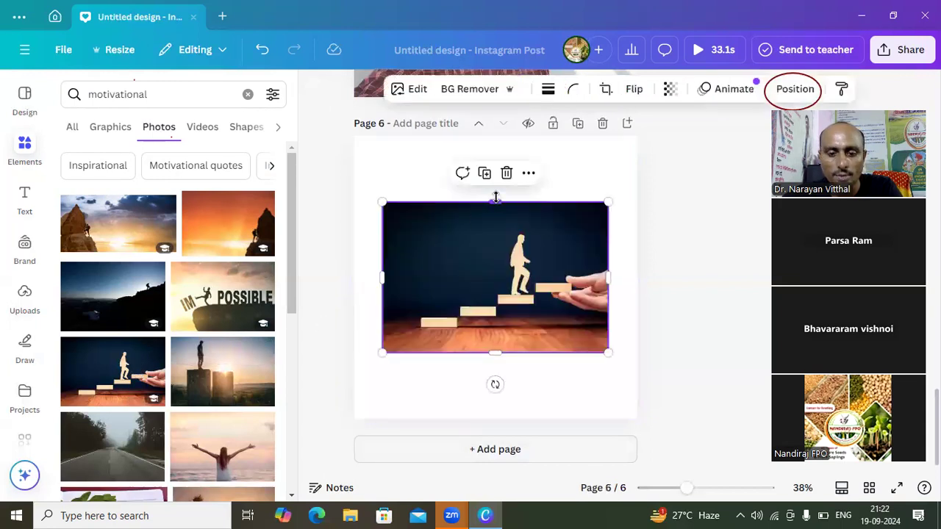
drag(495, 197, 479, 156)
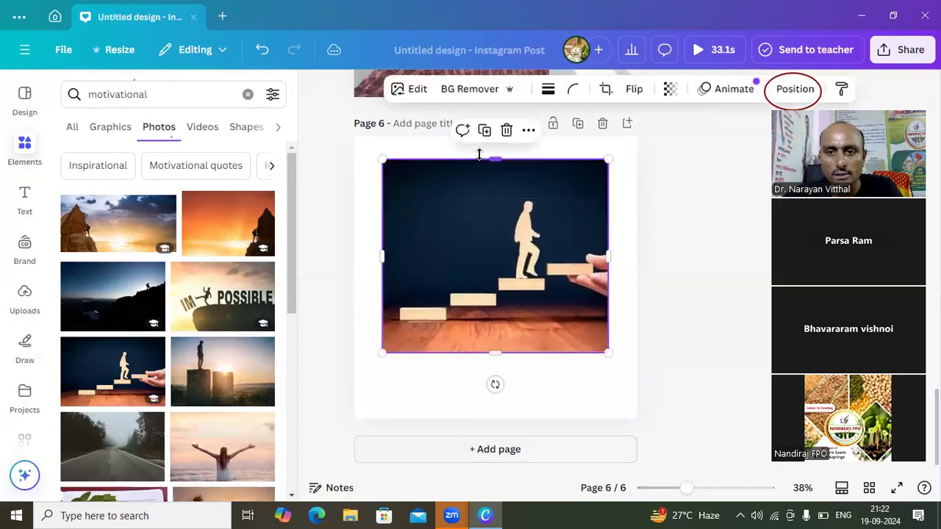
drag(381, 257, 355, 259)
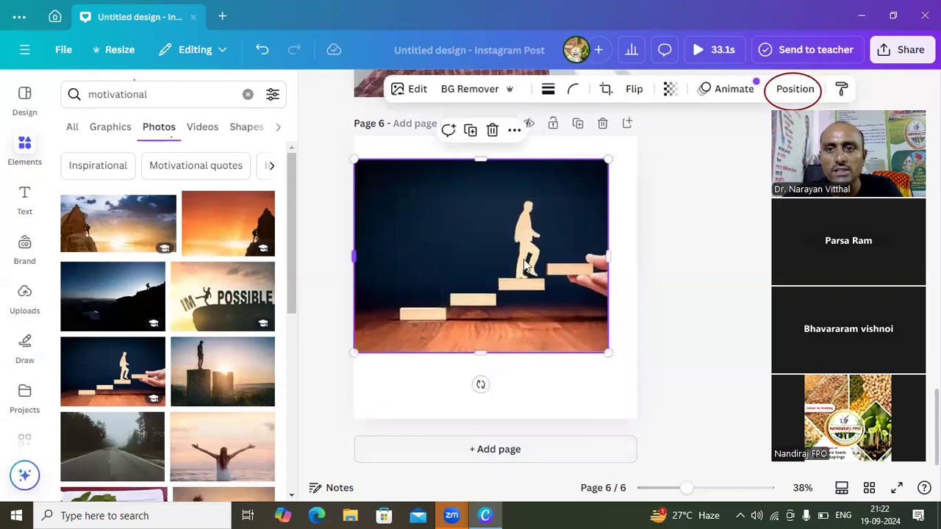
drag(604, 262, 637, 259)
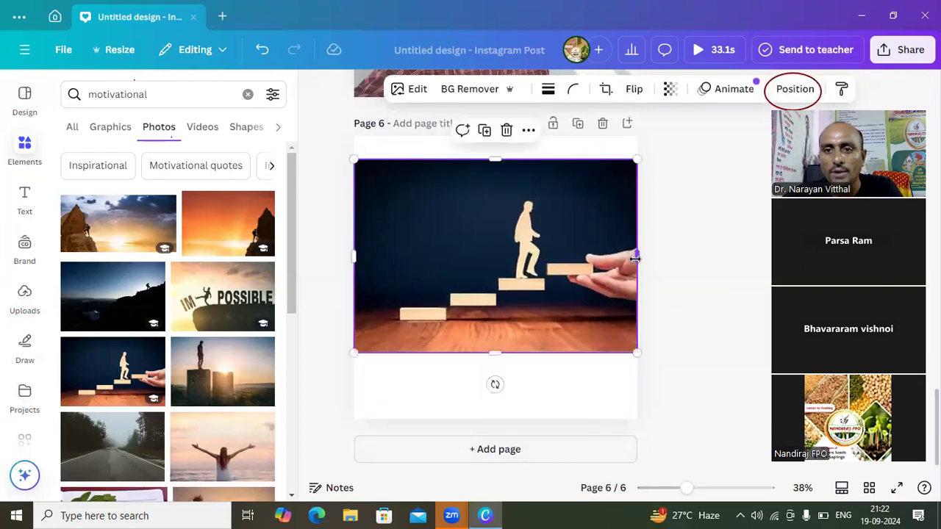
drag(496, 355, 497, 376)
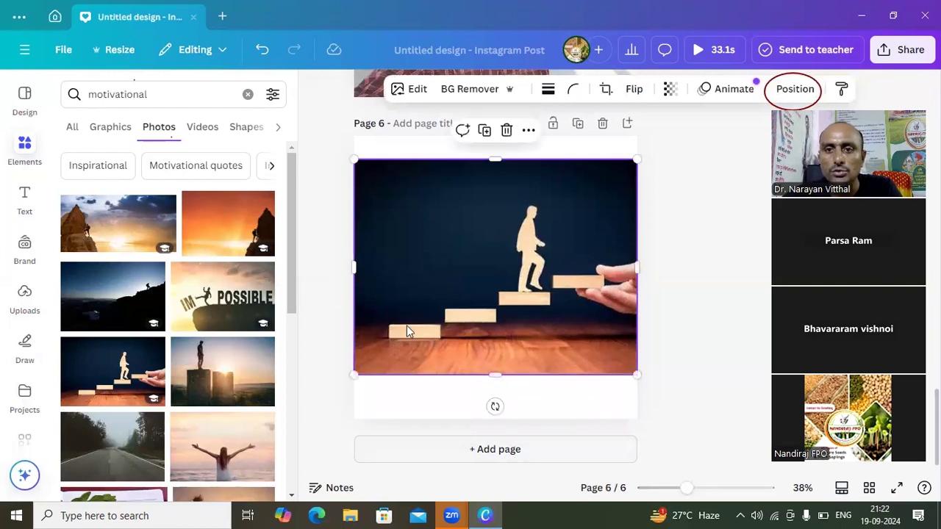
click(714, 225)
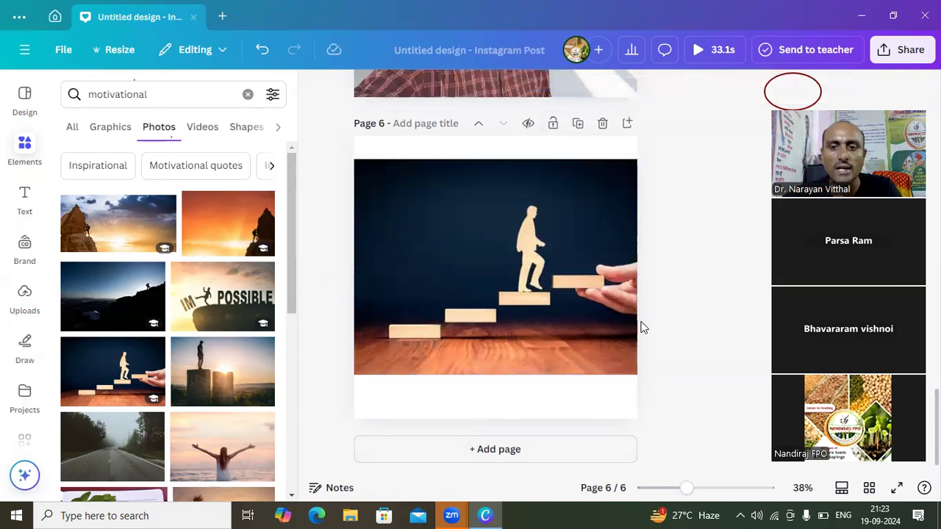
- Add page 7 with the "IMPOSSIBLE" cliff photo, extending it slightly upward and widening it to nearly the full page width
click(520, 464)
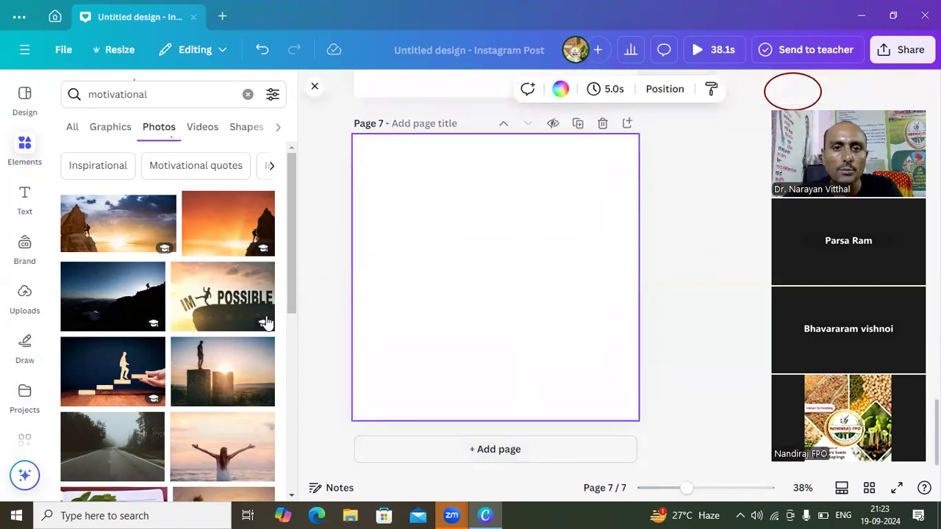
click(236, 315)
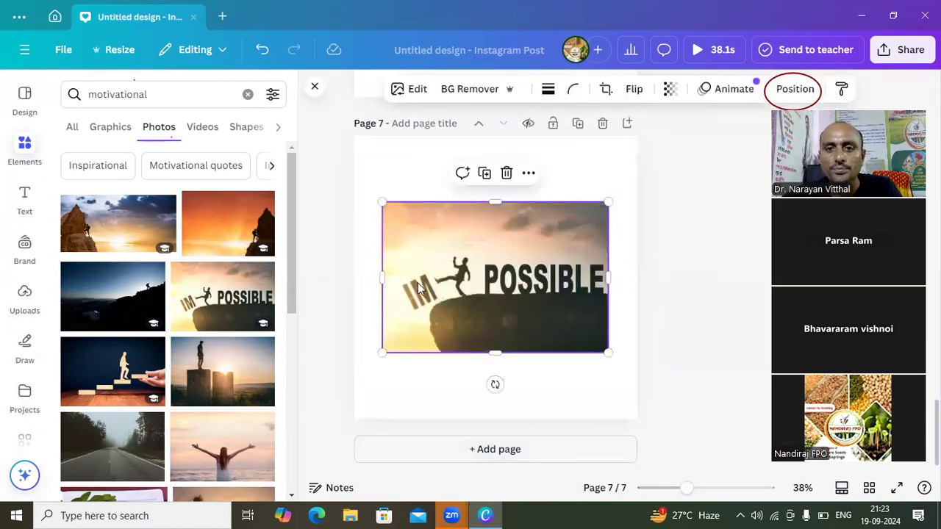
drag(375, 280, 359, 277)
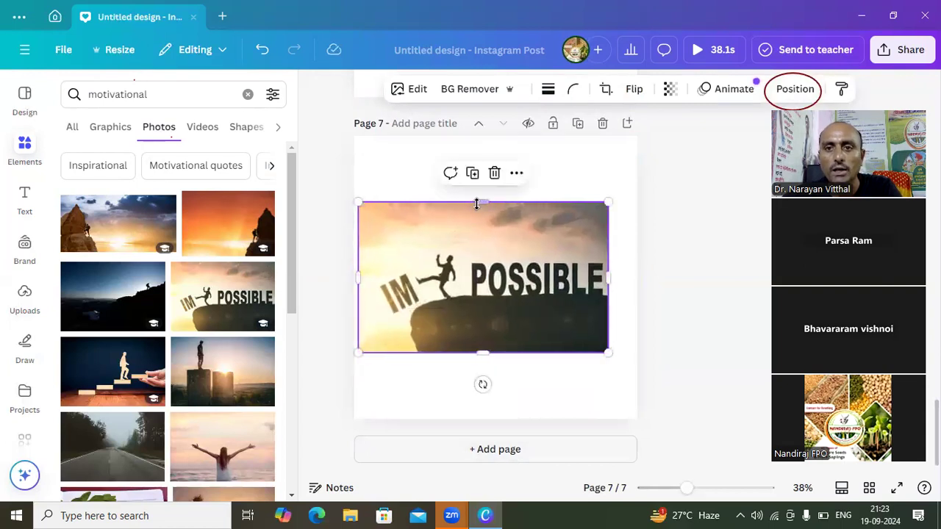
drag(480, 200, 501, 194)
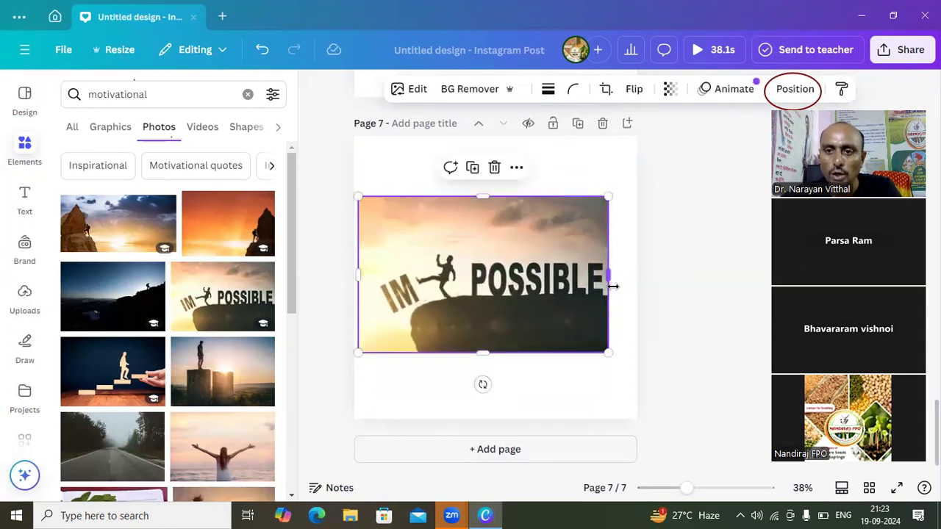
drag(608, 280, 633, 279)
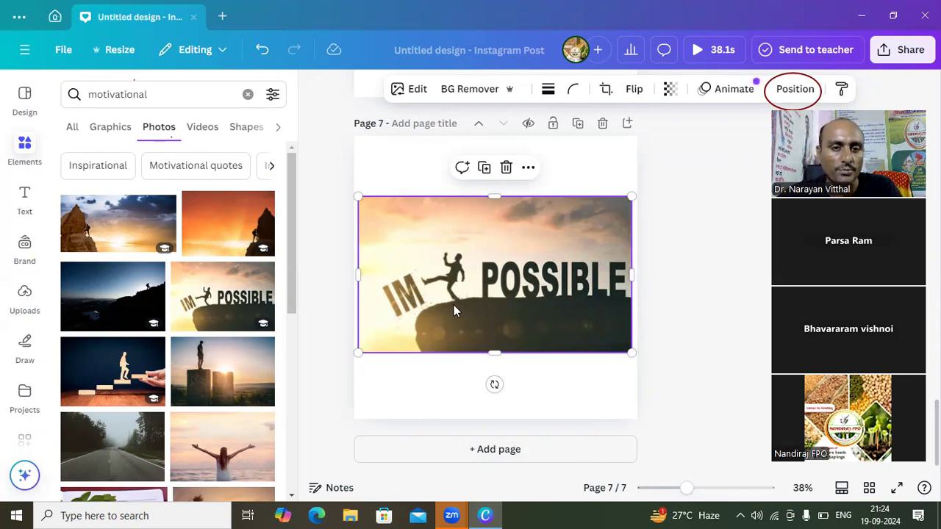
- Add page 8 with the sunset photo of a man standing on a stone pillar and extend its upper edge slightly
click(483, 450)
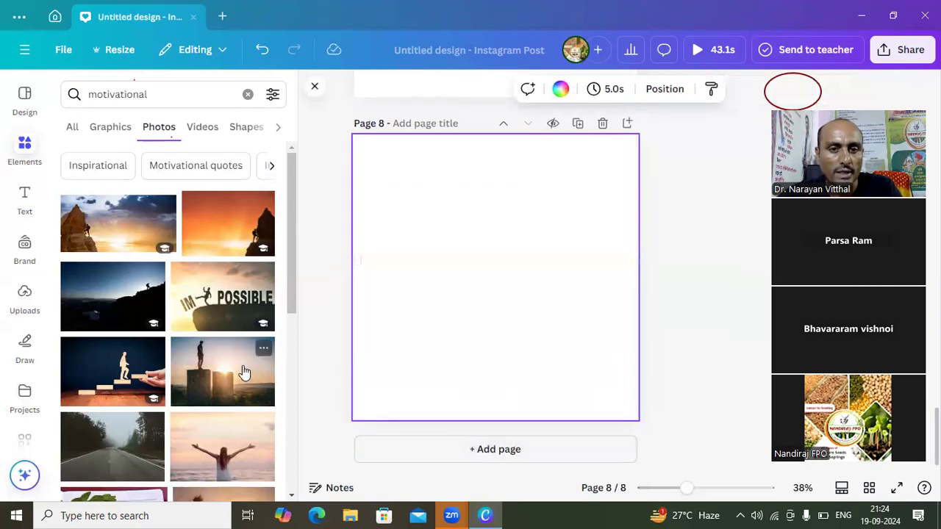
click(244, 372)
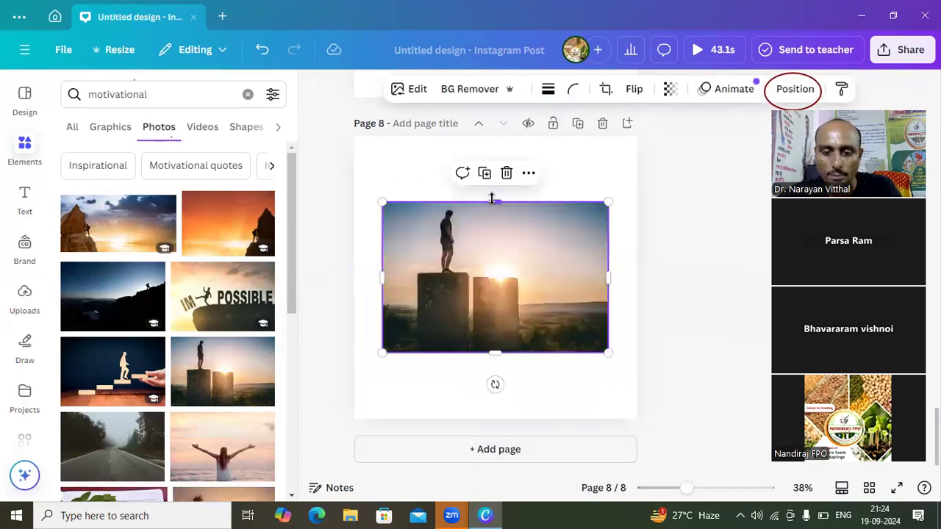
drag(491, 200, 493, 178)
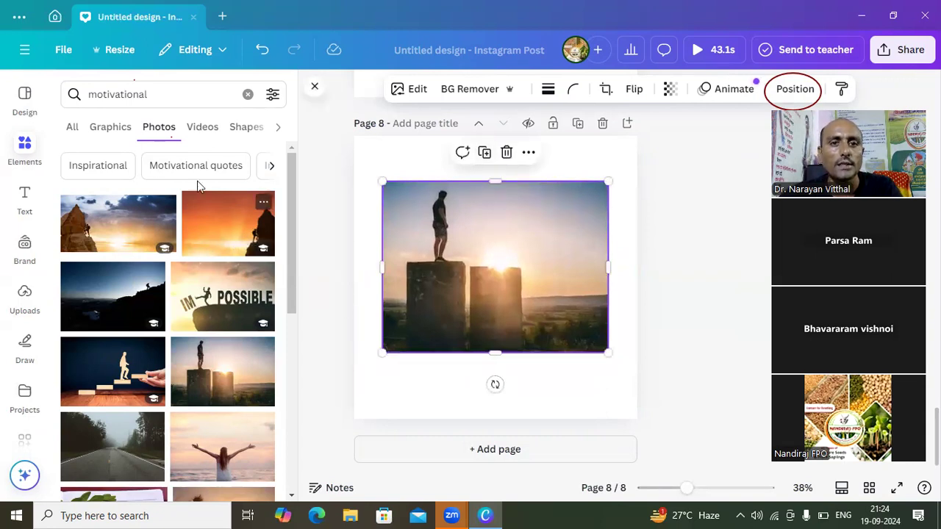
- Place the 25.0s motivational video of a runner on a snowy road on a new page 9, stretched to nearly full page height
click(197, 128)
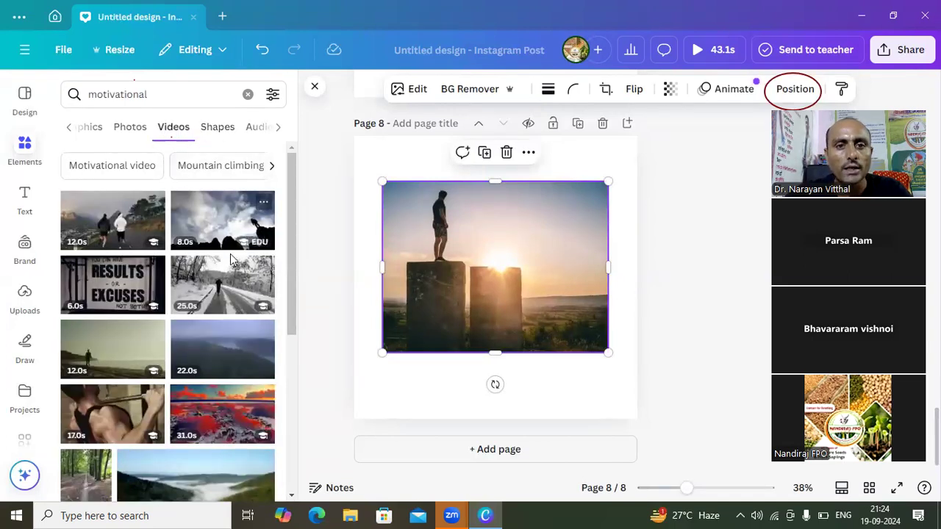
click(217, 293)
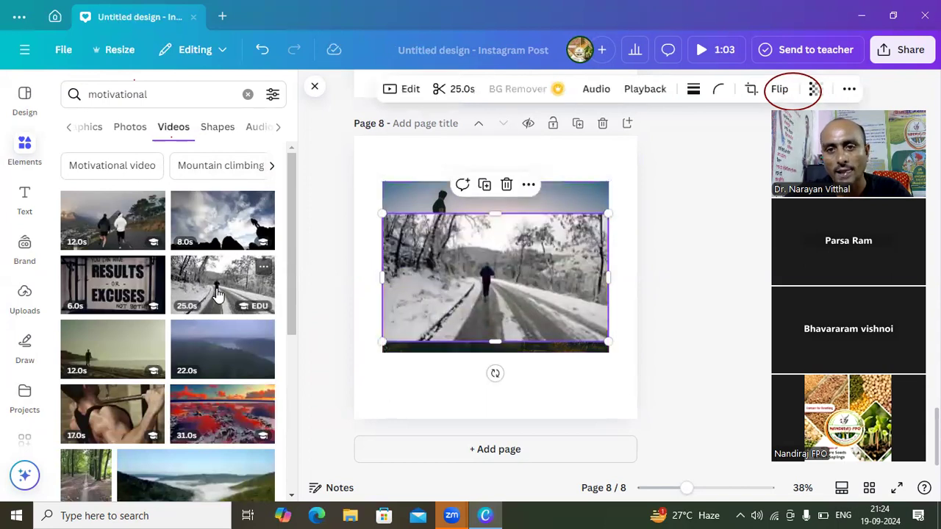
click(506, 184)
click(493, 449)
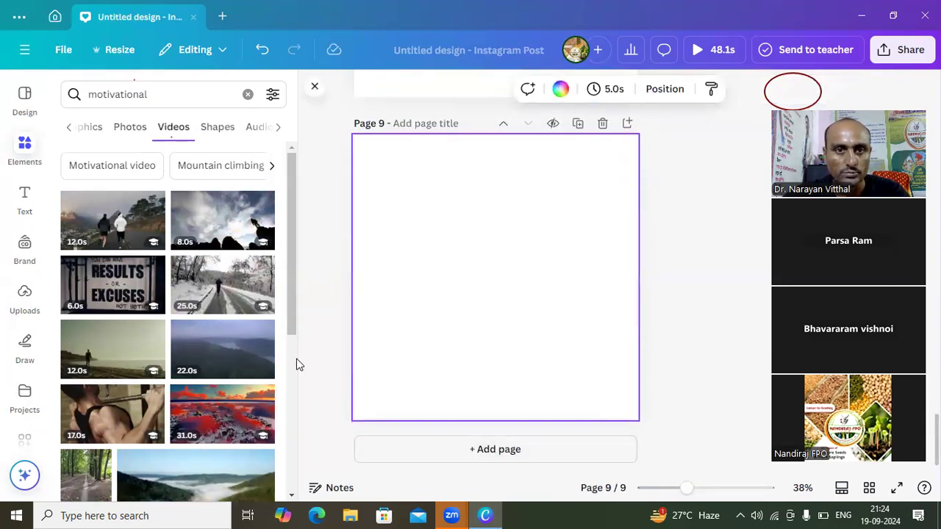
click(224, 308)
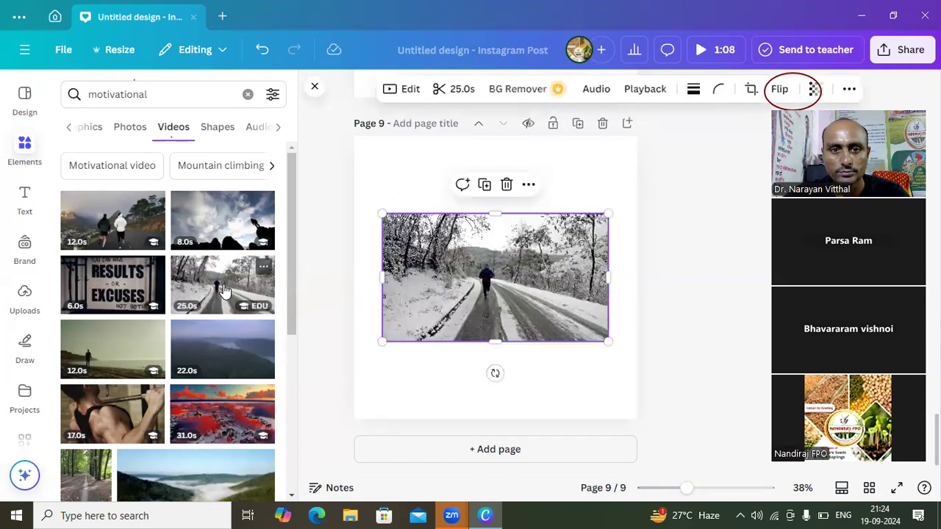
drag(496, 214, 483, 136)
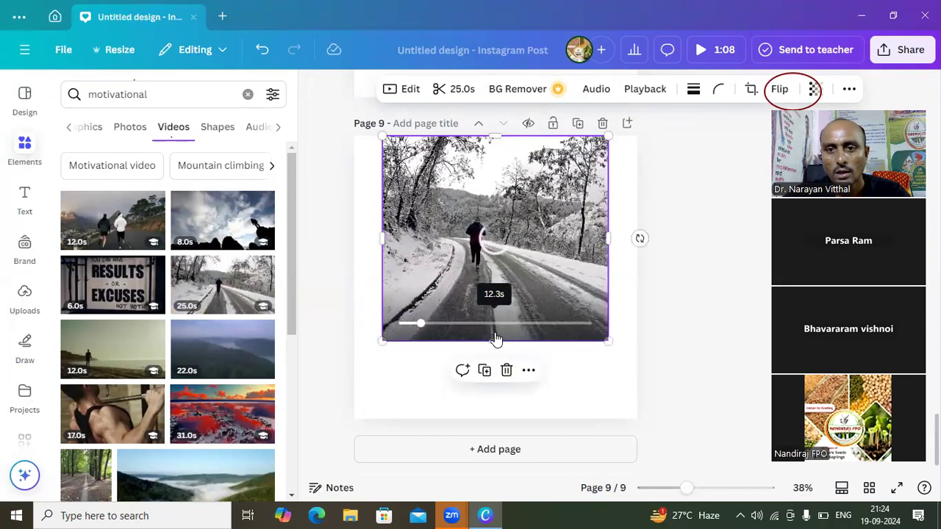
drag(494, 353, 494, 406)
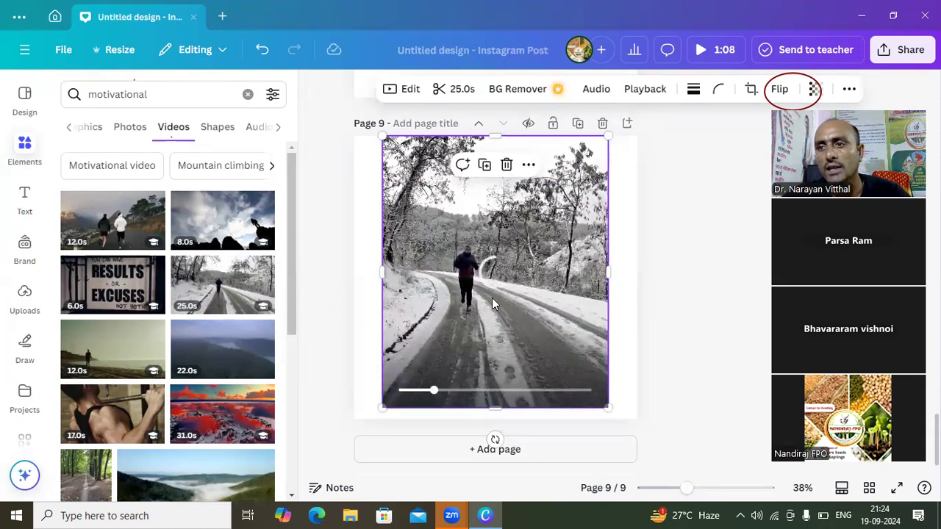
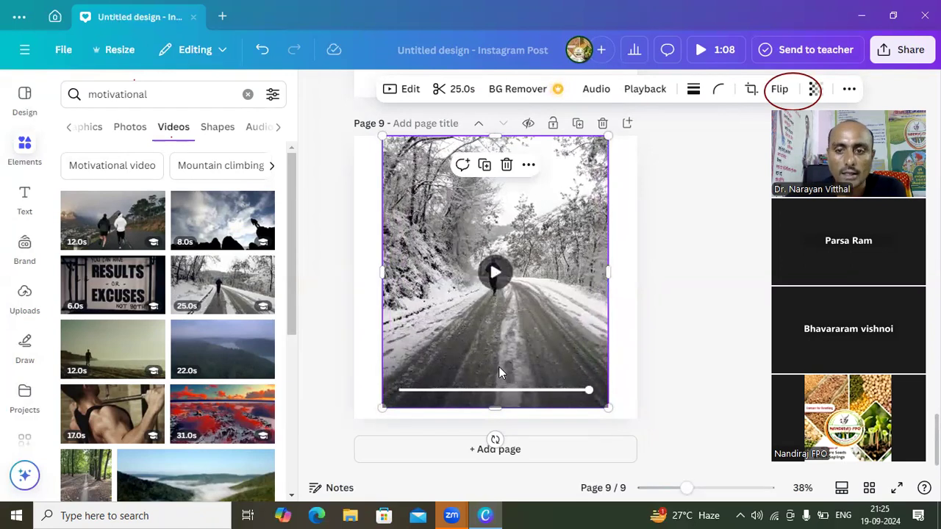
- Add page 10 with the 8.0s motivational video of a climber on rocks, widened to the full page and extended up and down
click(464, 455)
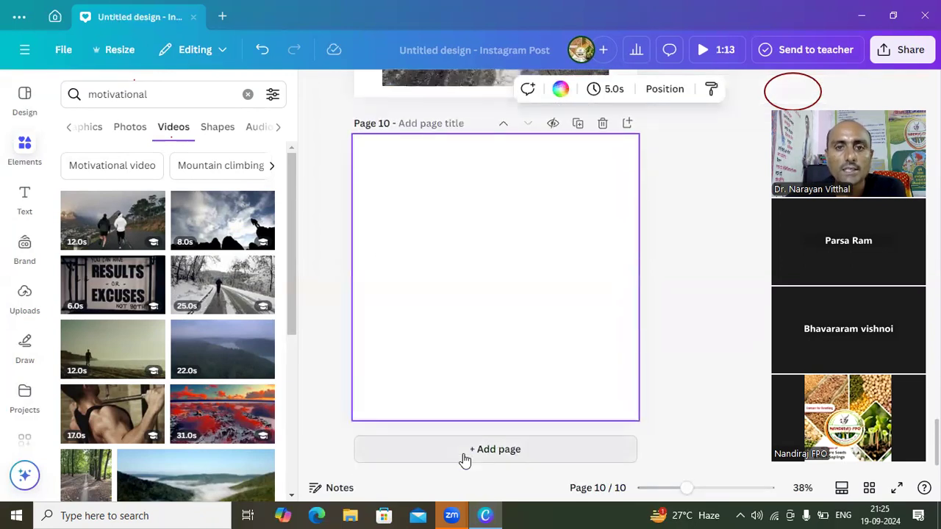
click(228, 222)
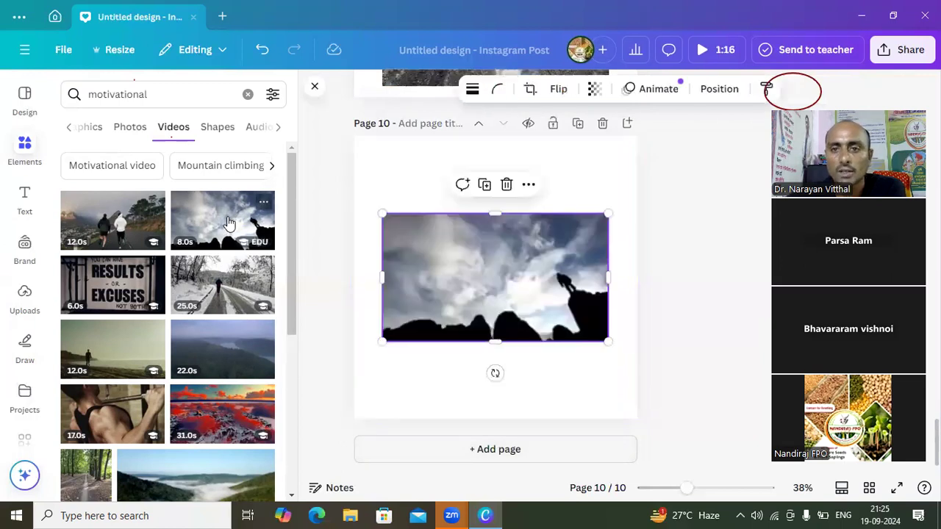
drag(498, 208, 495, 171)
drag(383, 258, 348, 261)
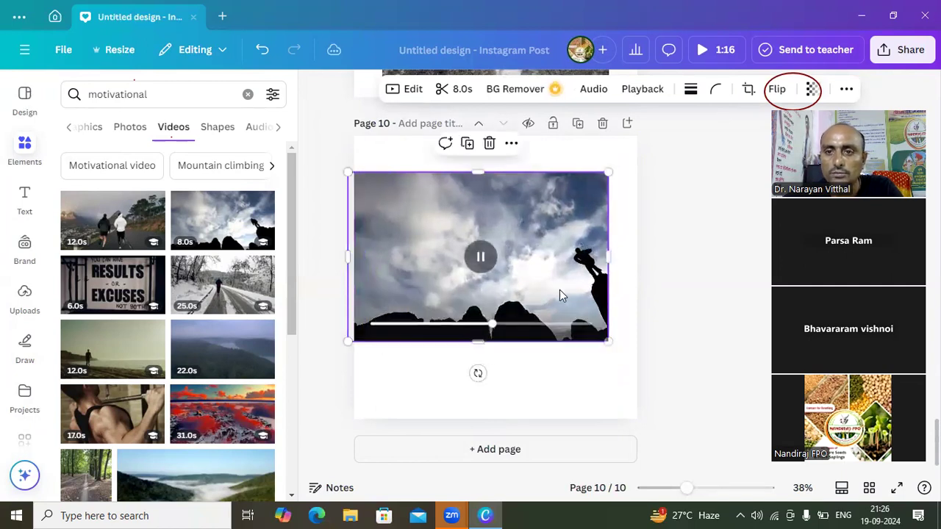
drag(608, 257, 642, 258)
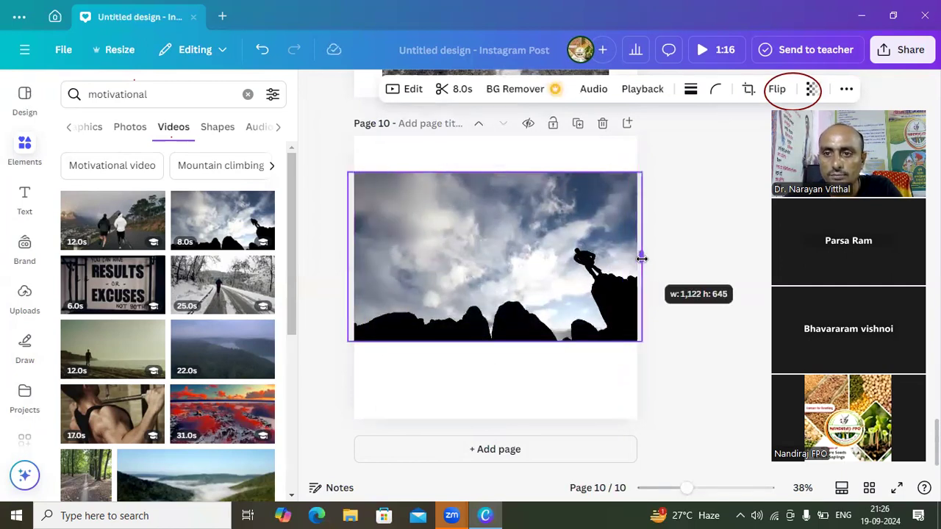
drag(493, 341, 489, 390)
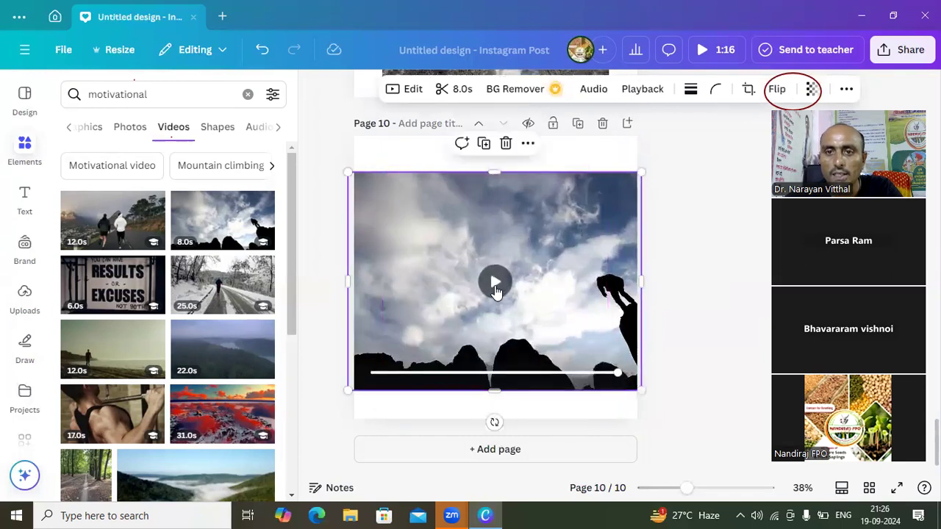
click(495, 286)
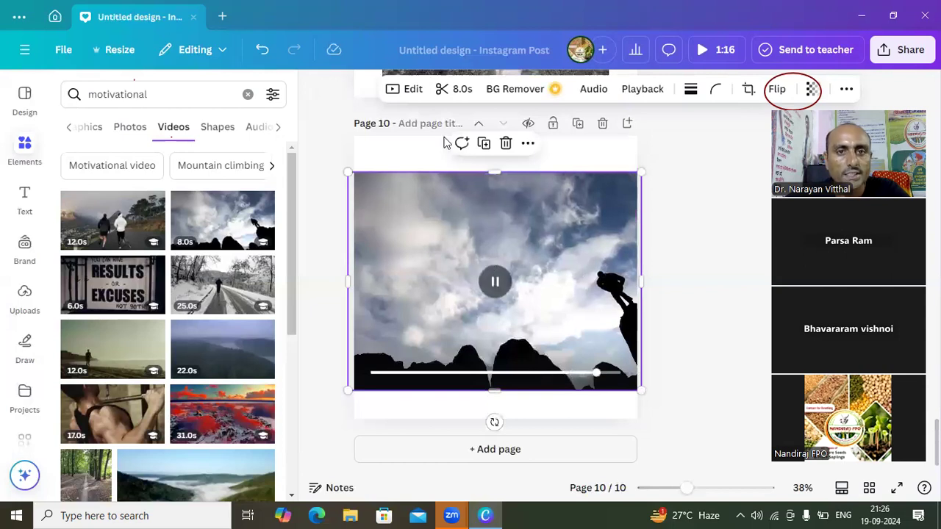
- Browse the motivational audio results and add the track "Won't Back Down (Instrumental Version)" to page 10
click(262, 130)
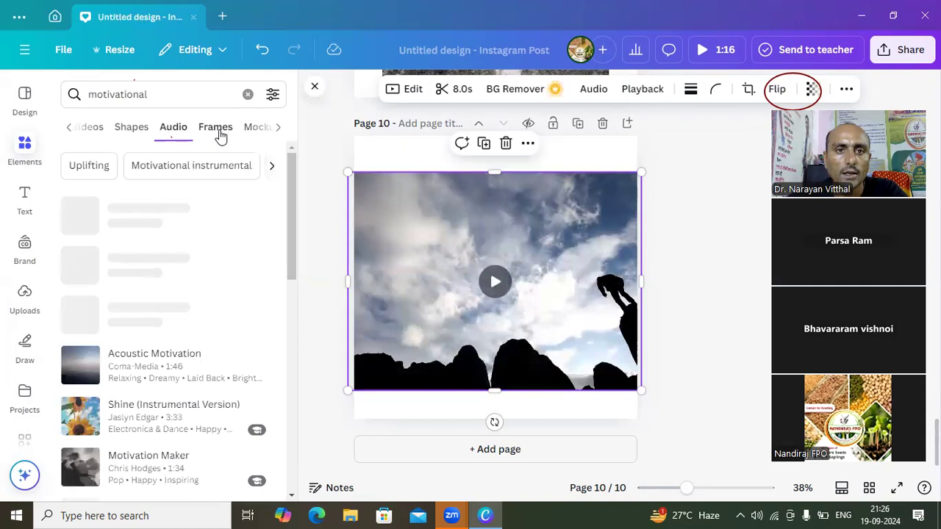
click(133, 133)
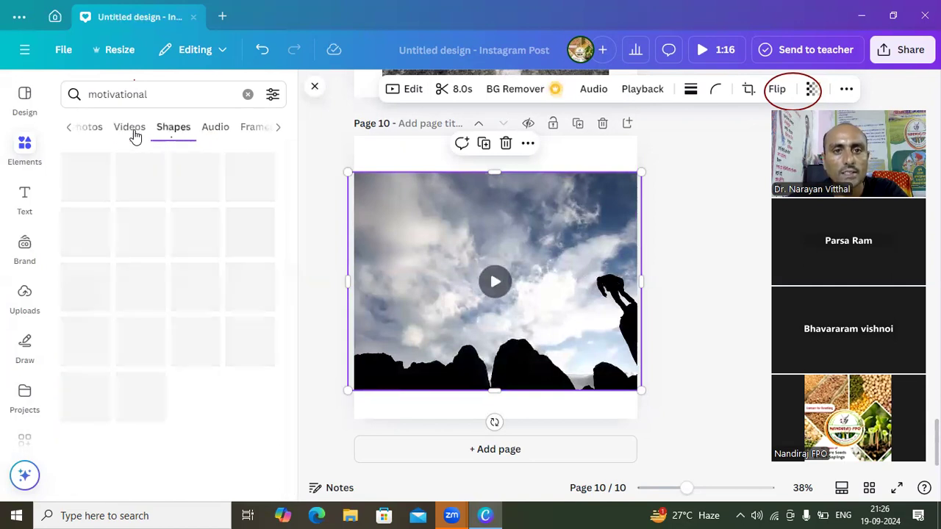
click(211, 133)
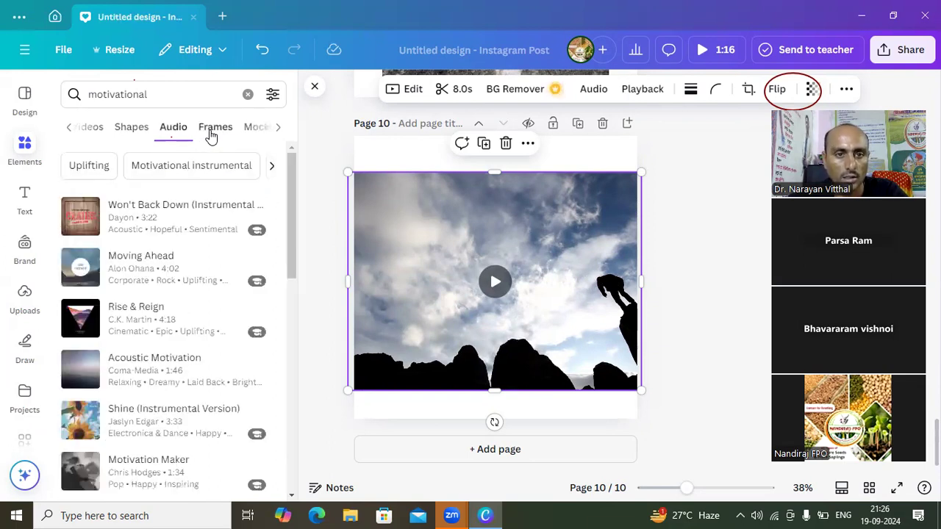
click(176, 221)
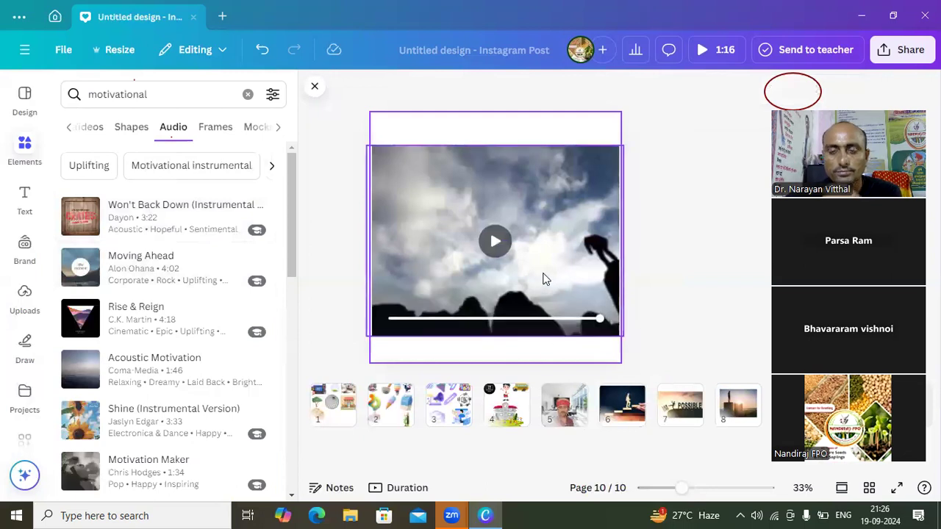
click(496, 248)
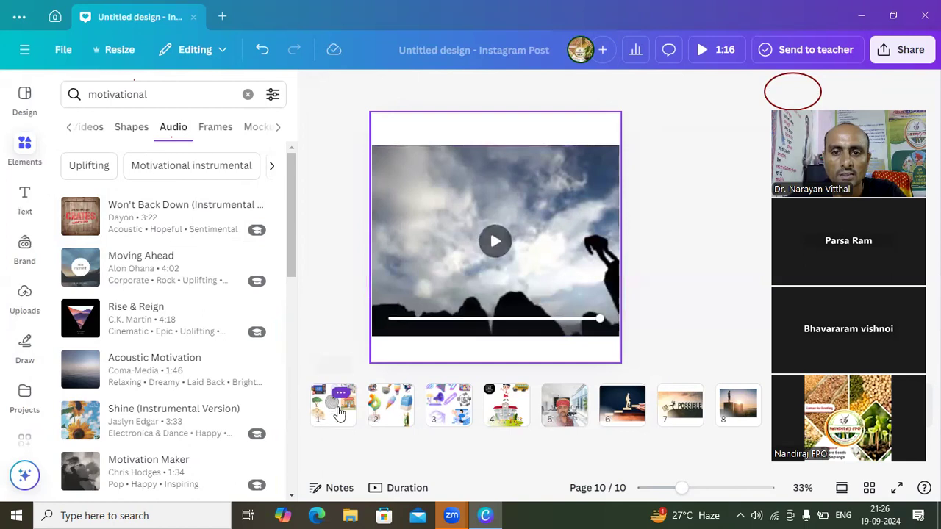
- Add the motivational track "Rise & Reign" starting at page 6, and look through more of the audio results
click(620, 420)
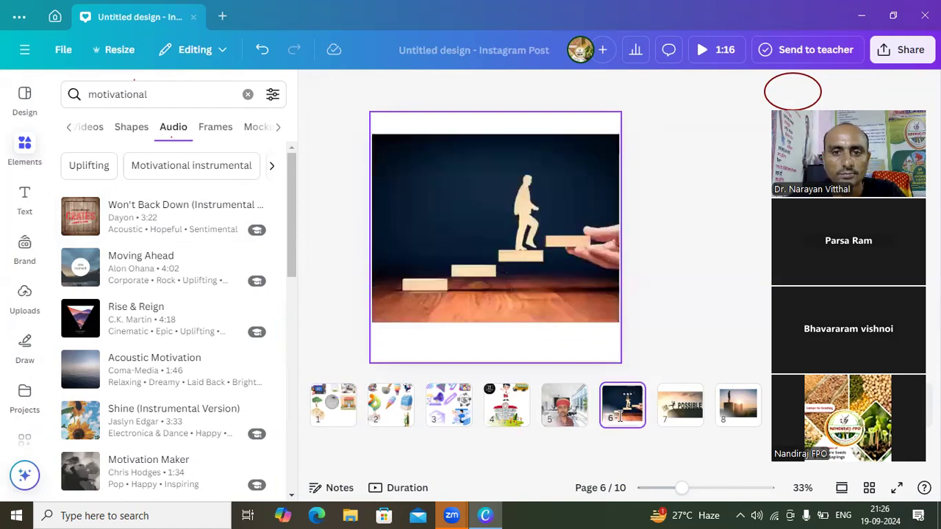
click(164, 320)
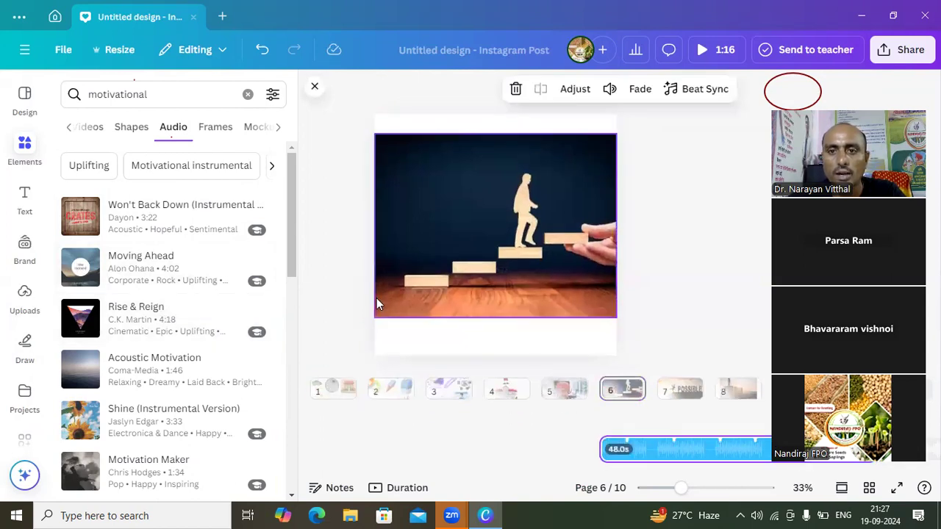
click(466, 271)
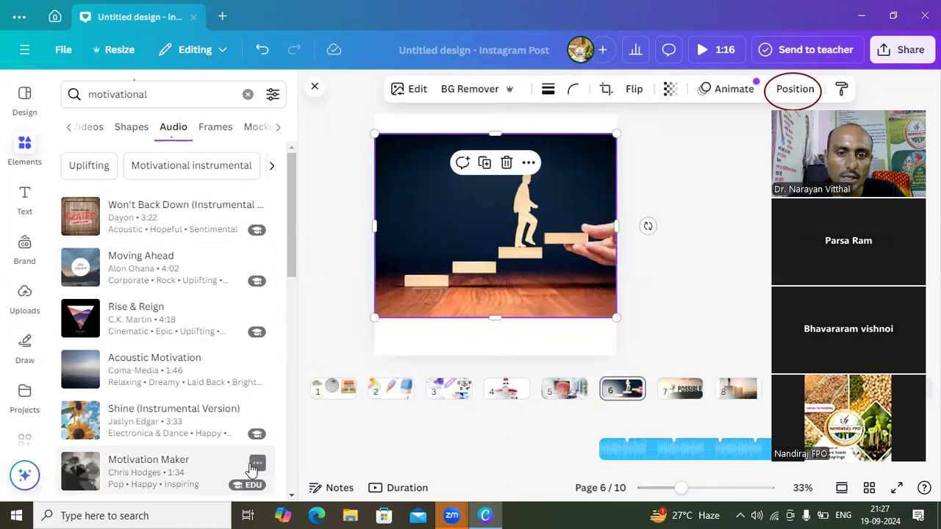
scroll(291, 499, down, 4)
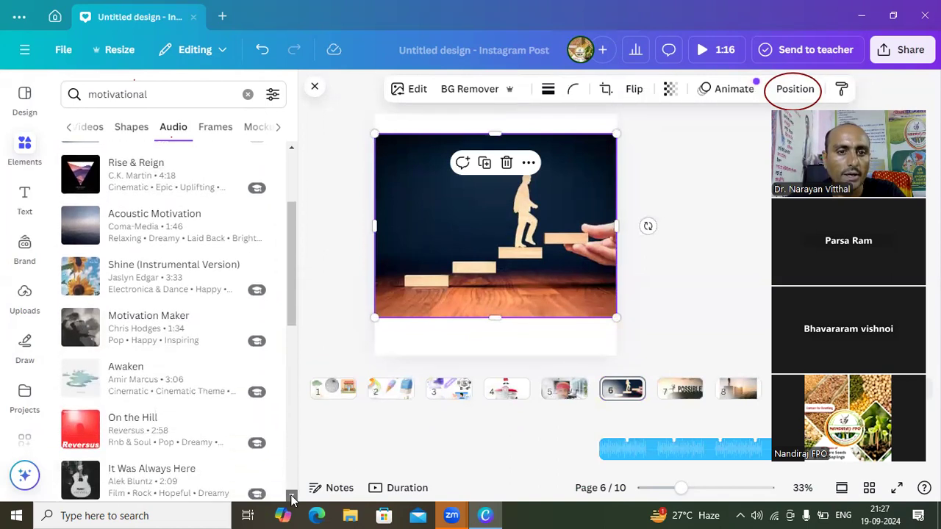
scroll(291, 499, down, 5)
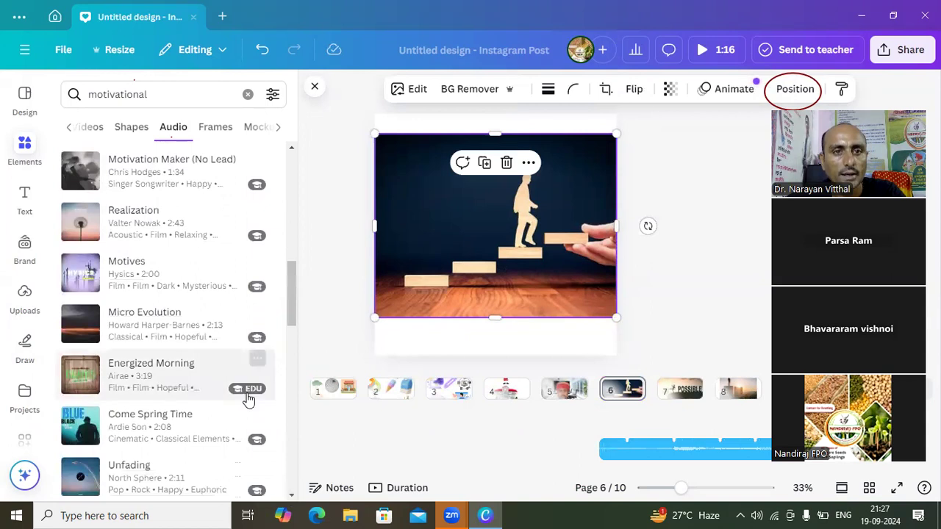
- Close the audio results and extend the start of both audio tracks back to page 1 so they span all pages
click(313, 87)
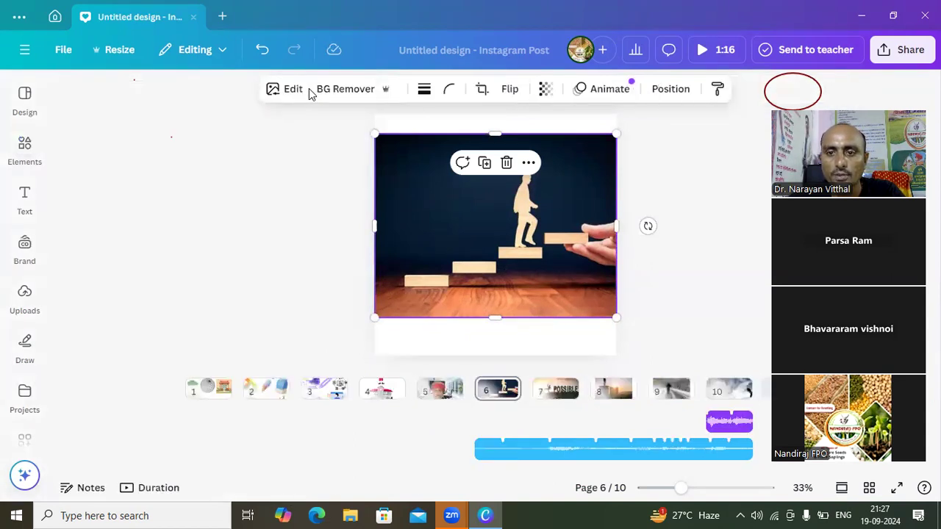
click(294, 193)
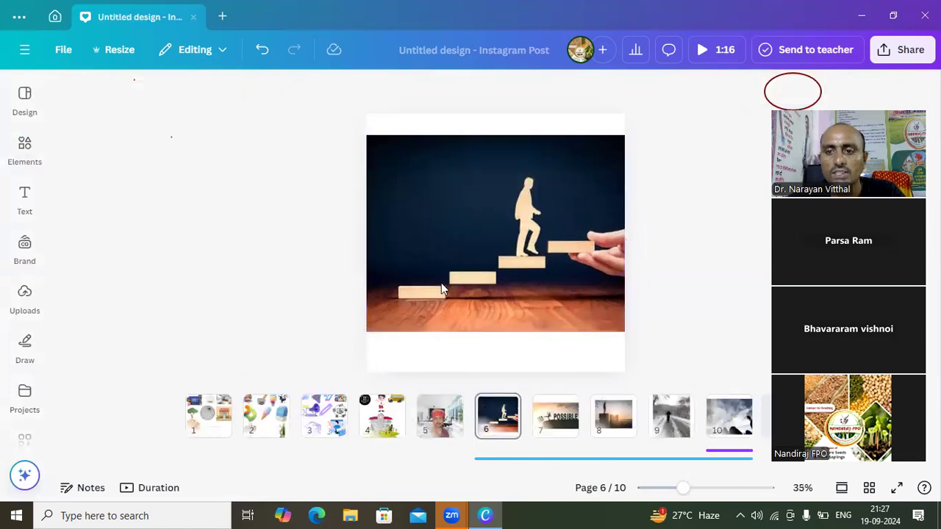
click(735, 453)
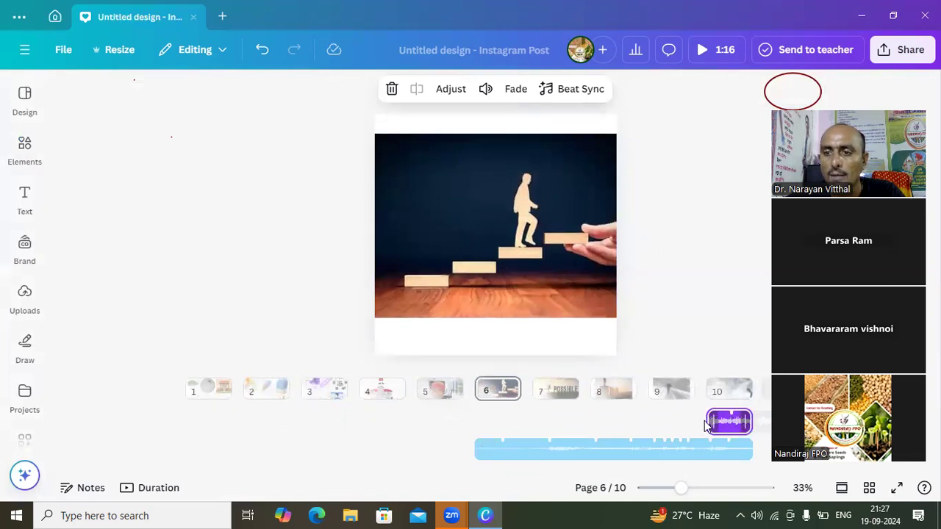
drag(706, 419, 184, 416)
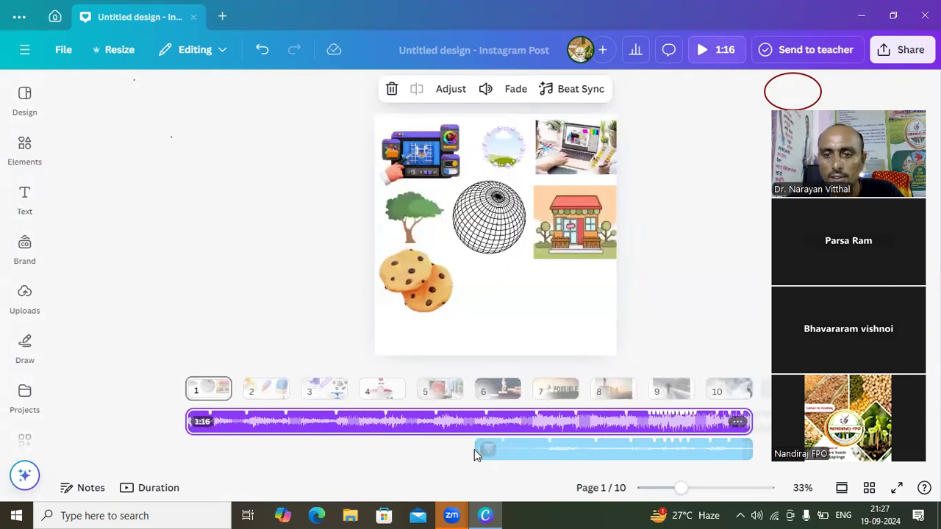
drag(476, 449, 189, 441)
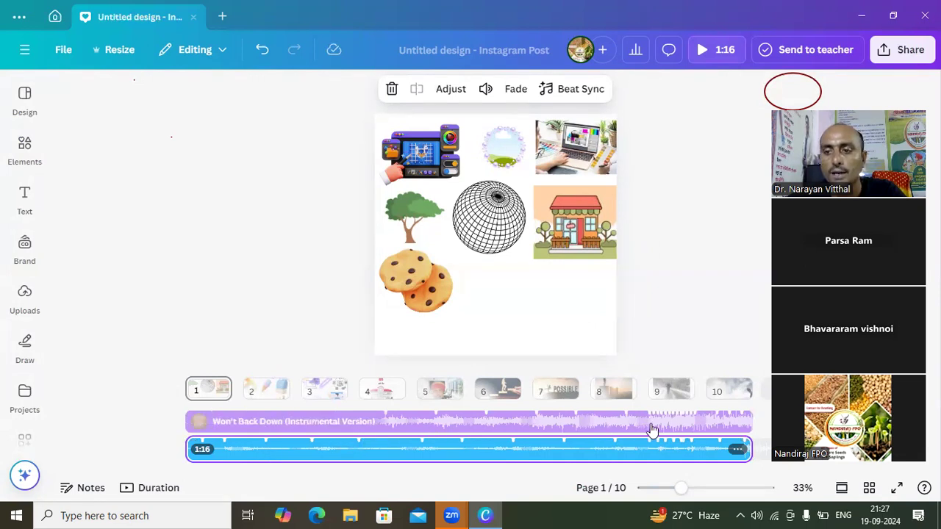
click(679, 423)
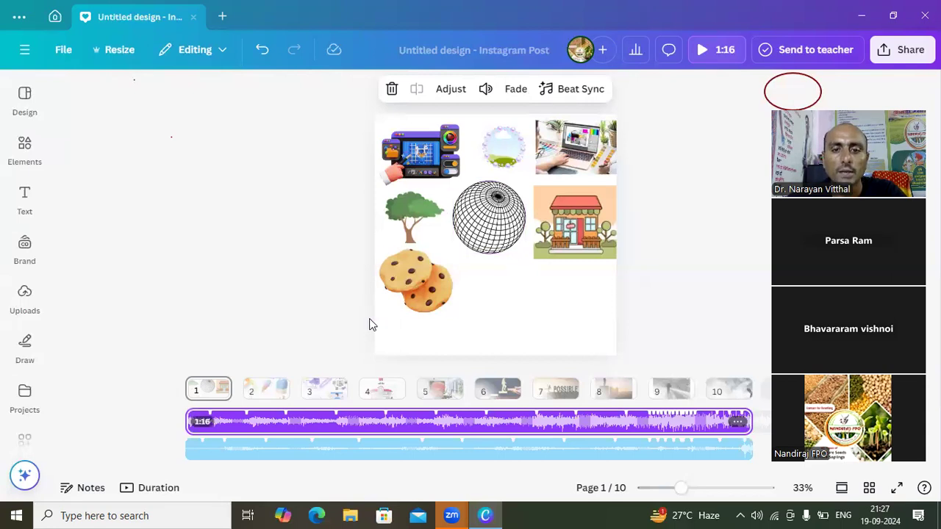
click(233, 234)
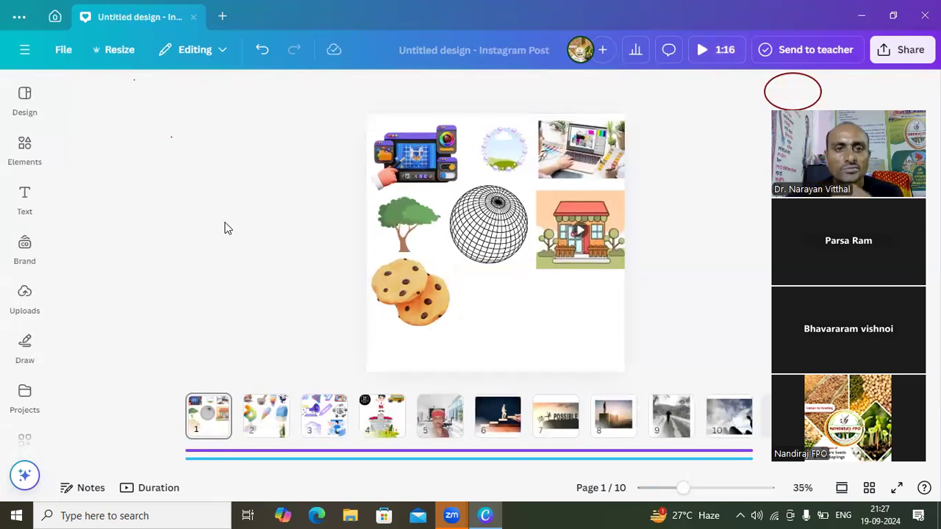
- Clear the "motivational" search and search the elements for "offer"
click(25, 147)
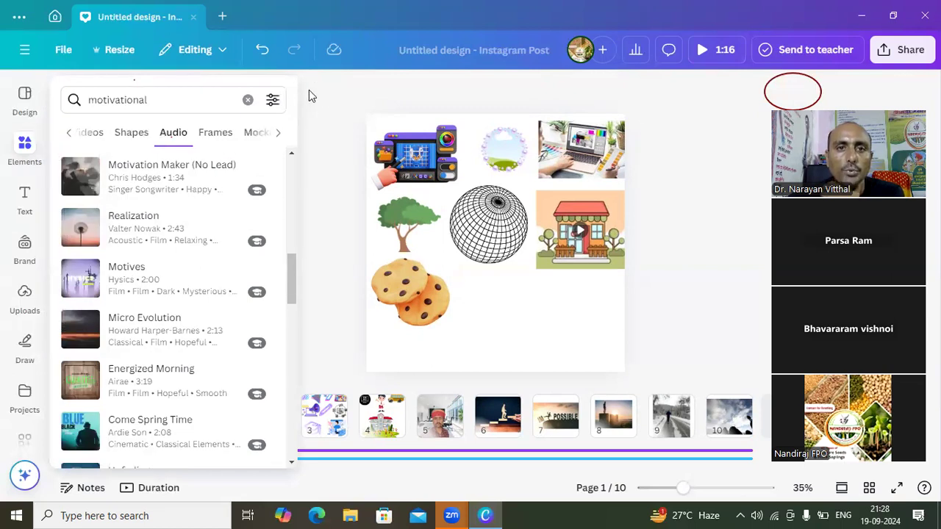
click(247, 100)
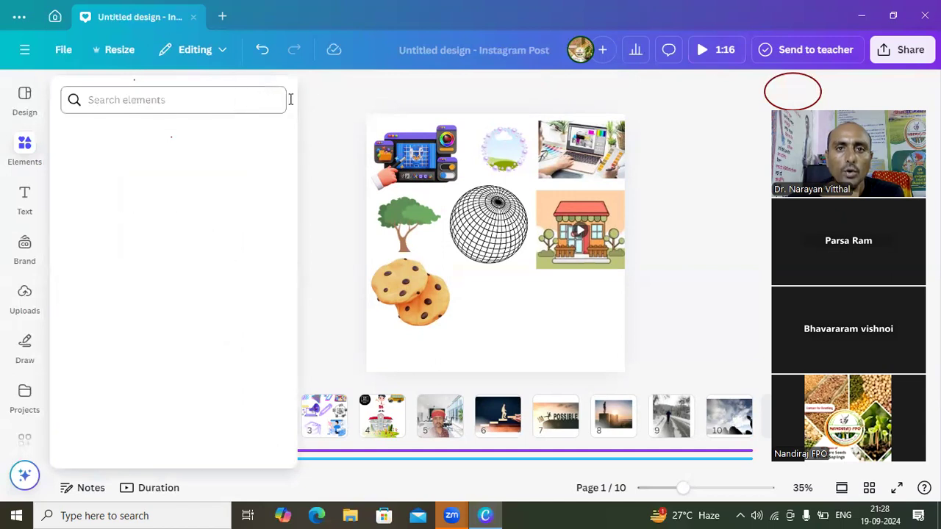
click(345, 117)
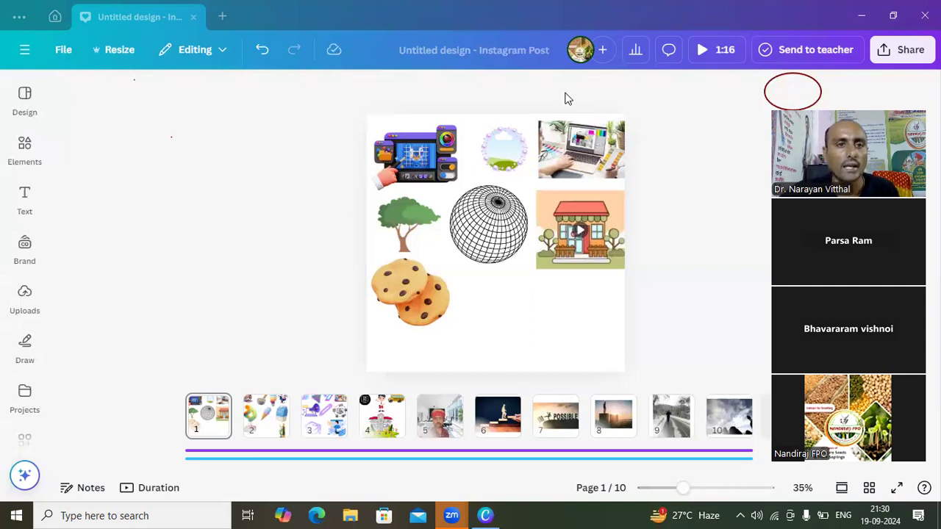
click(25, 151)
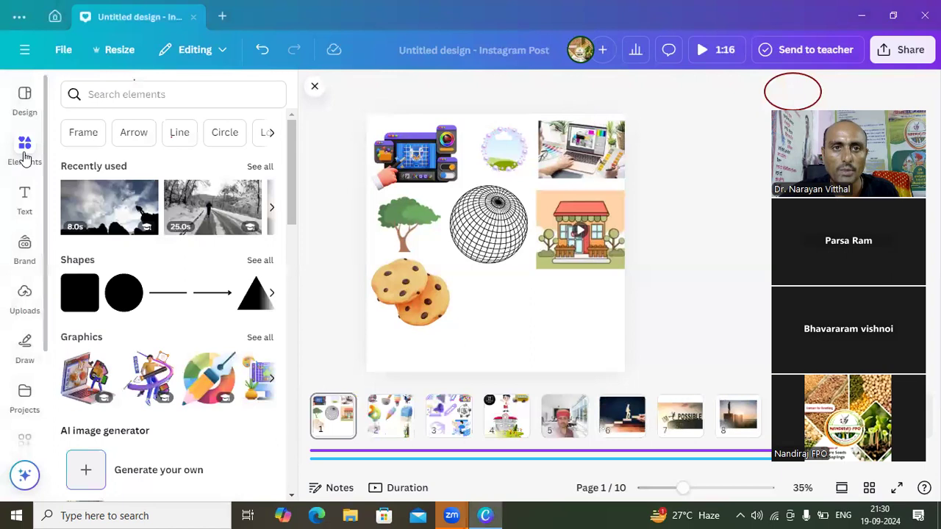
click(158, 98)
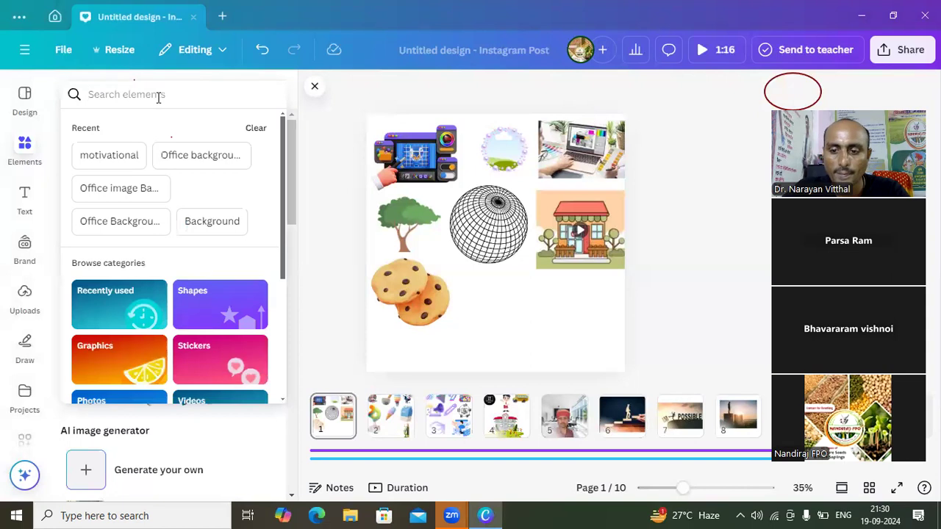
text(off)
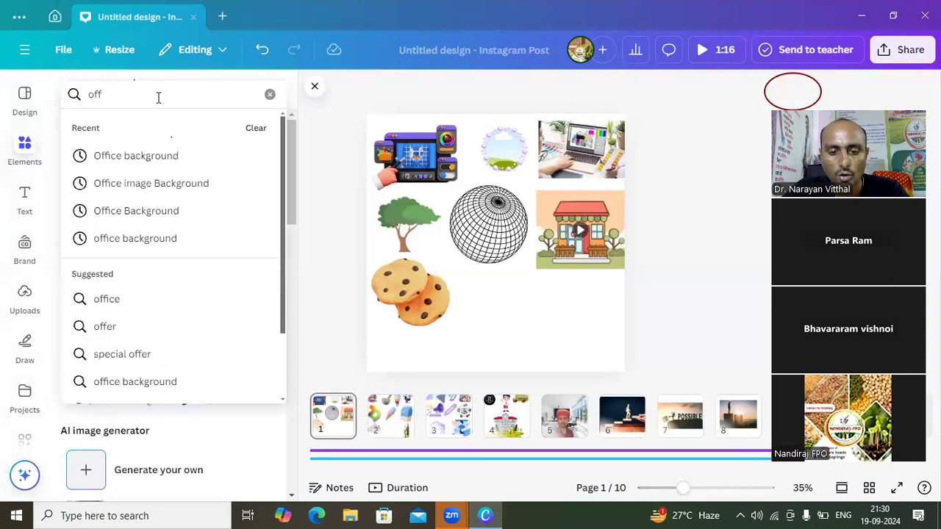
text(er)
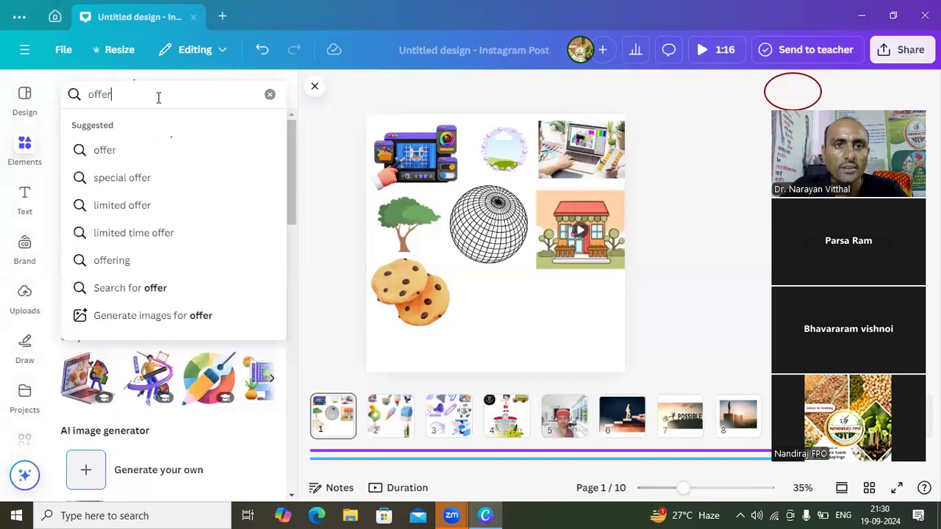
key(Return)
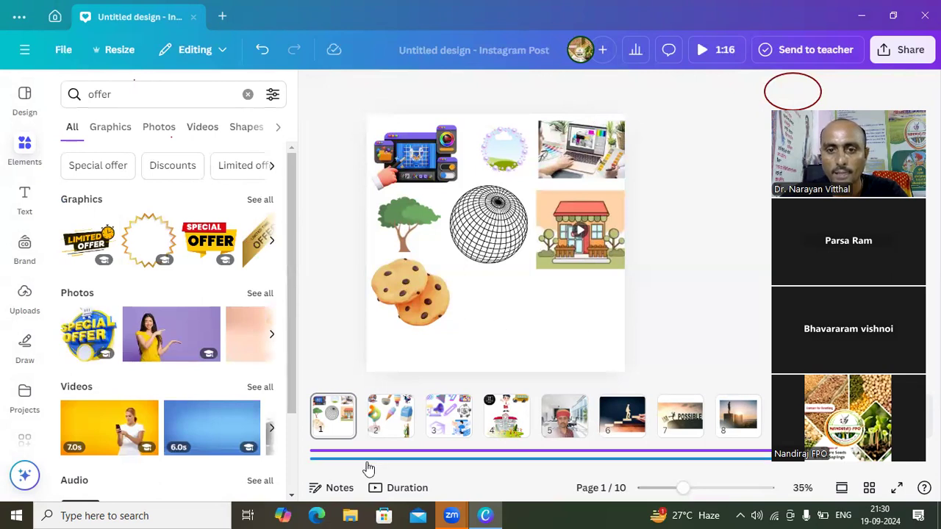
- Trim the beginning of both audio tracks so they start around page 9, and select the snowy road video there
click(392, 453)
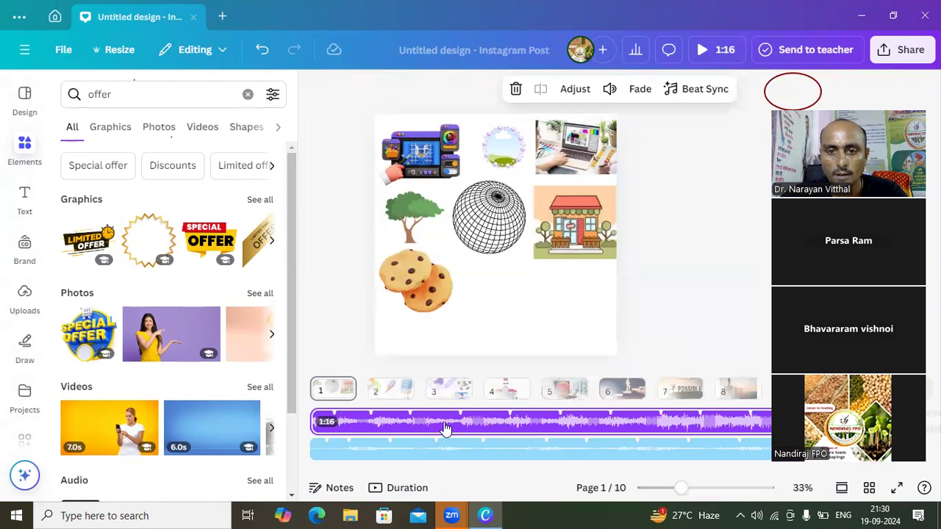
drag(314, 418, 770, 421)
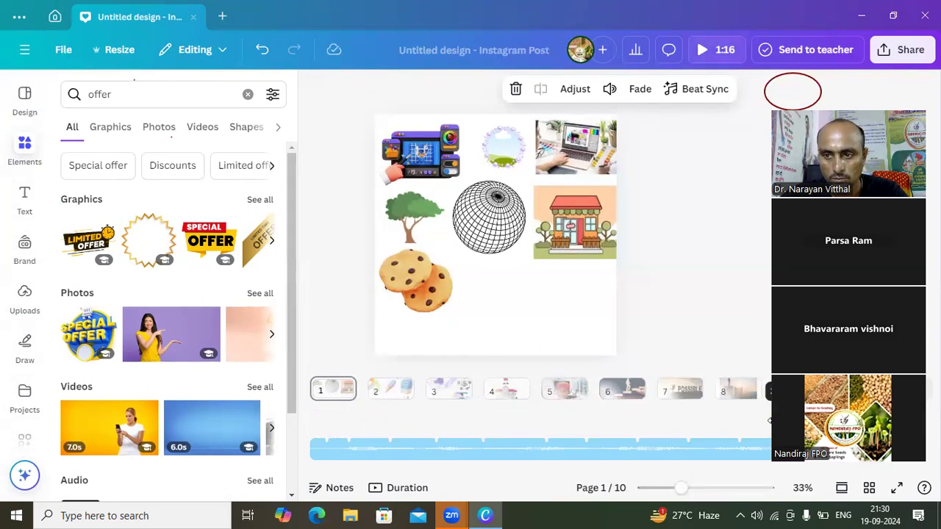
drag(315, 448, 772, 447)
click(660, 427)
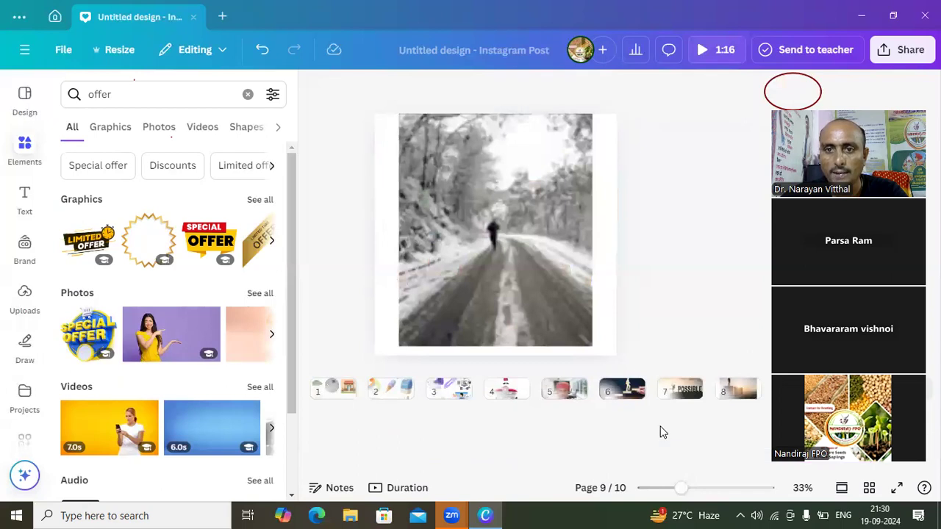
click(548, 264)
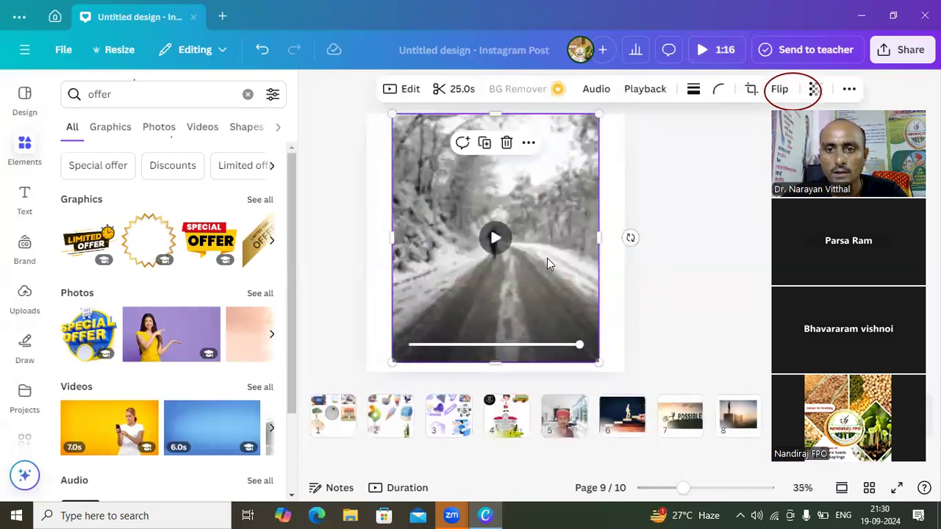
- View pages 7 and 8 of the design, enlarging page 8 to 155%, and close the element results
click(664, 321)
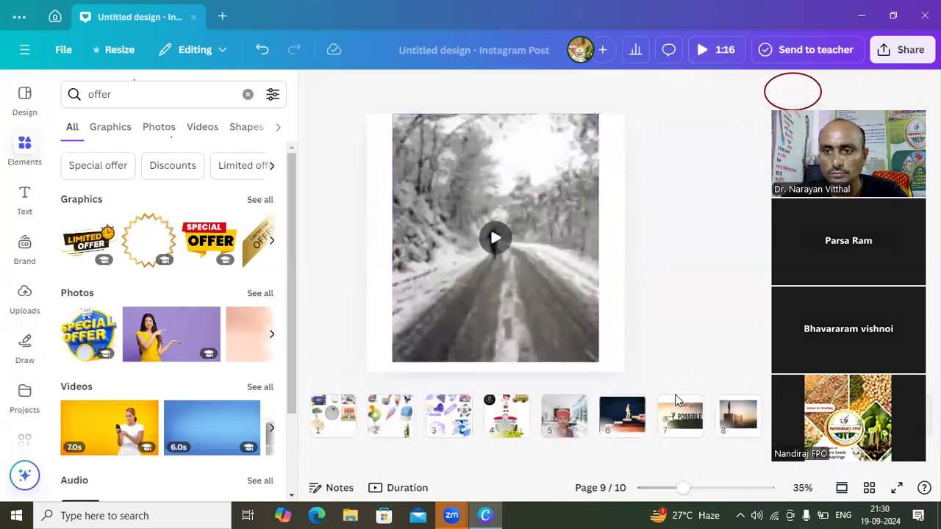
click(678, 422)
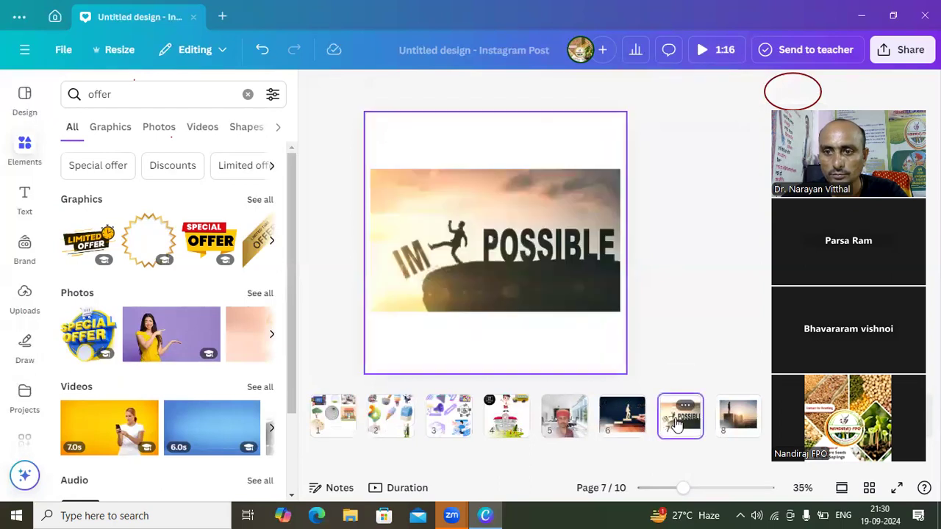
click(732, 424)
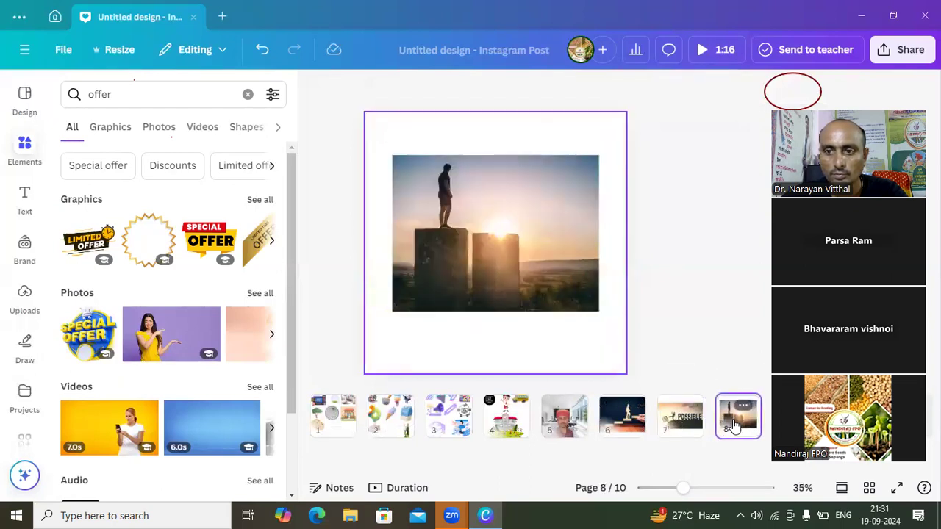
click(715, 489)
drag(751, 492, 731, 489)
click(622, 338)
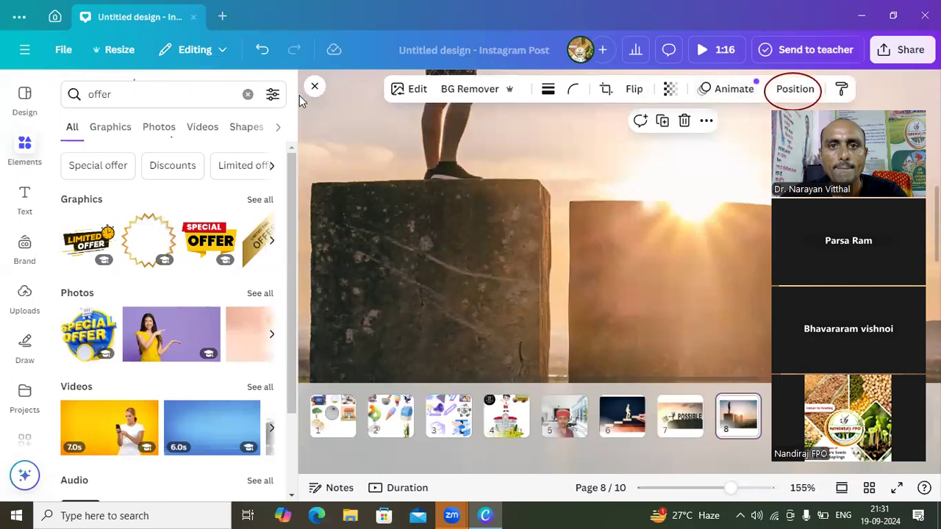
click(311, 88)
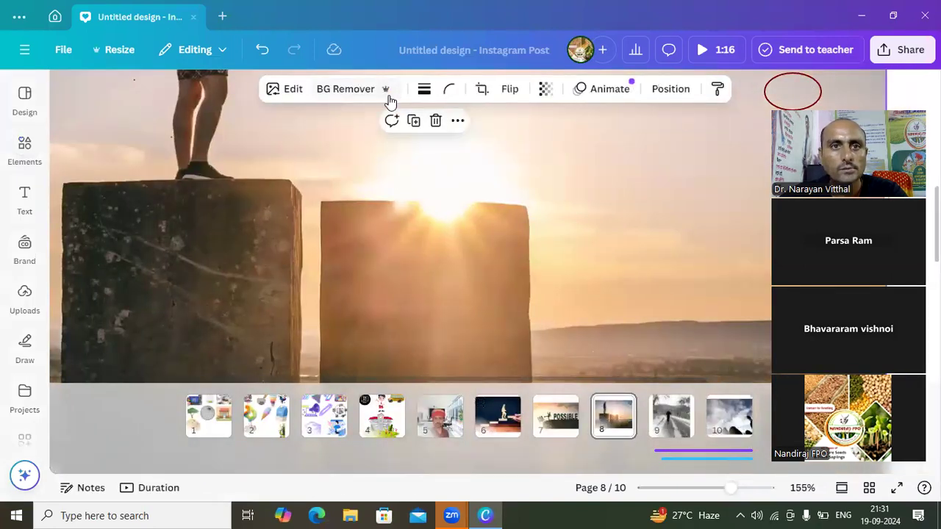
- Close the current design and create a new blank Instagram Post (Square) design
click(194, 16)
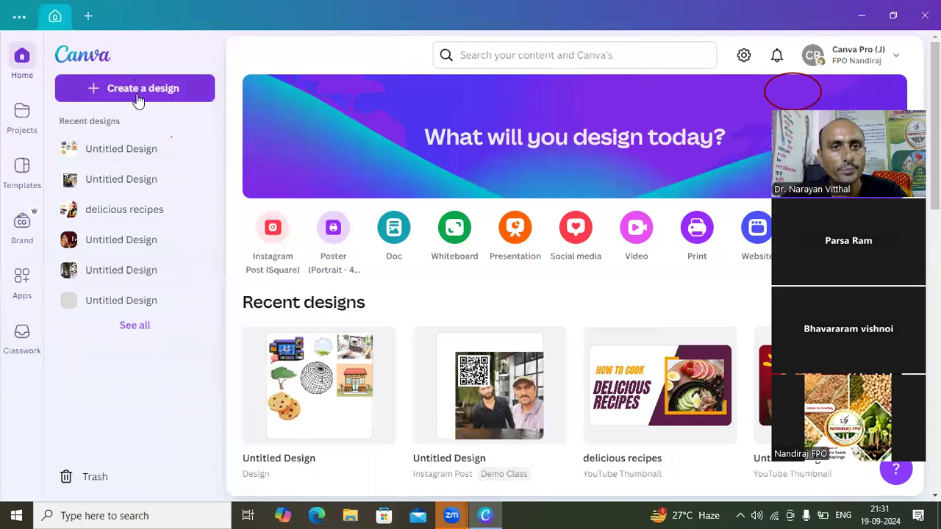
click(138, 94)
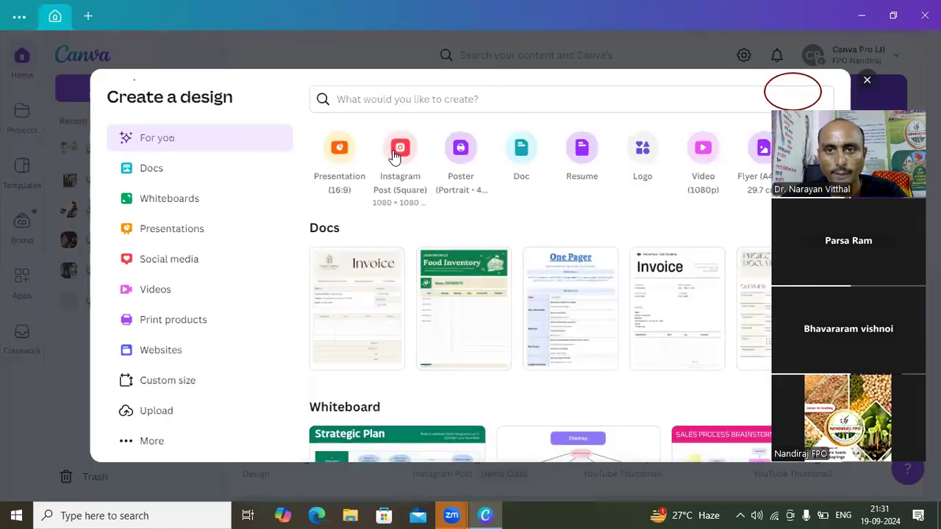
click(391, 153)
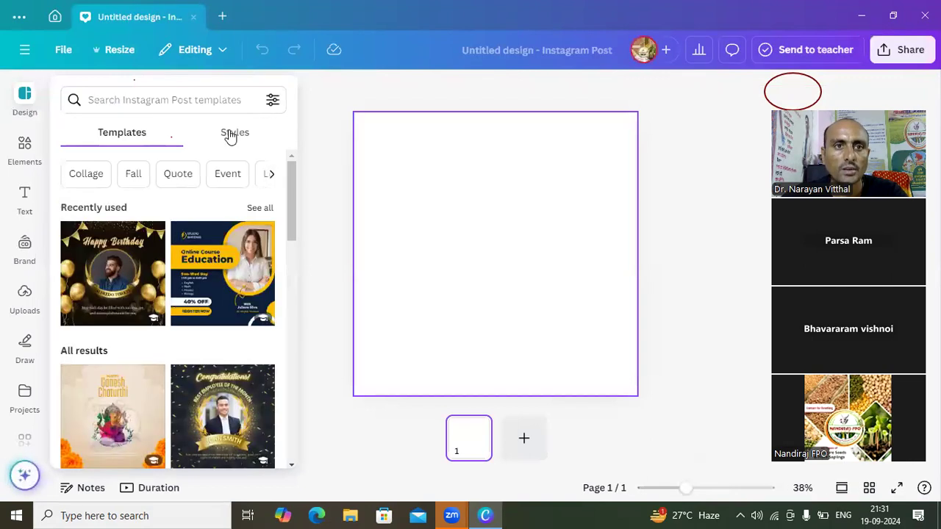
- Search the elements for "offer" in the new design
click(25, 147)
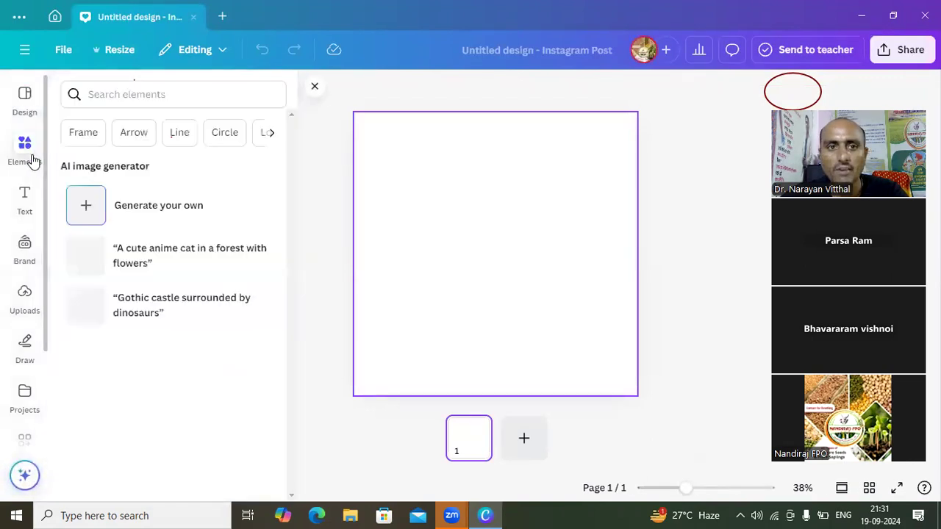
click(106, 93)
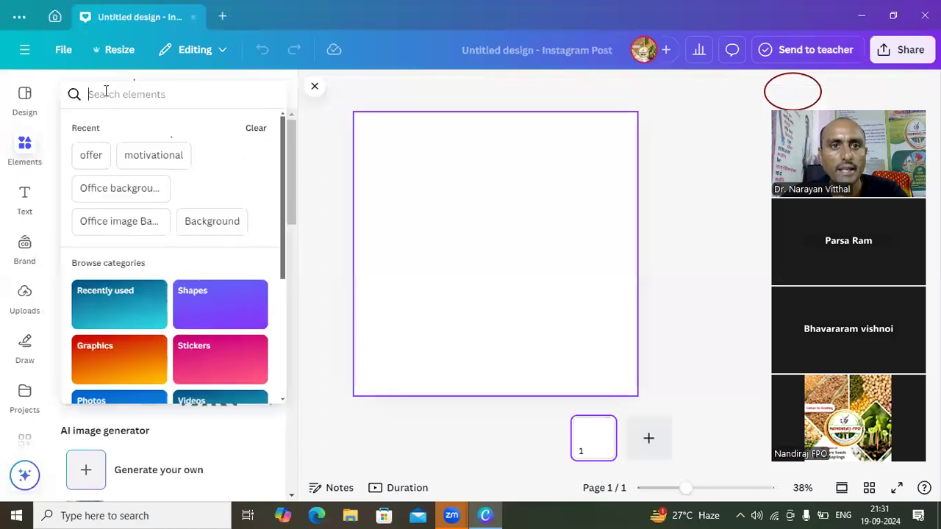
text(offer)
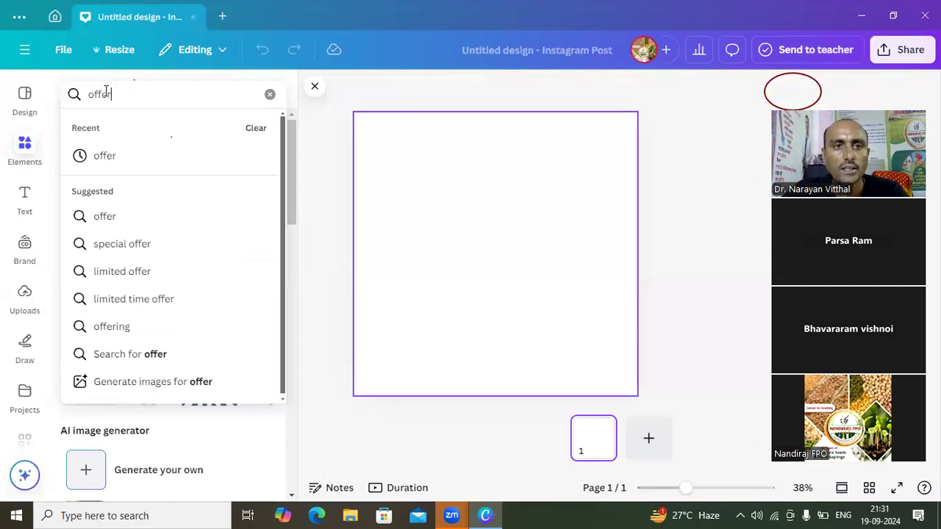
key(Return)
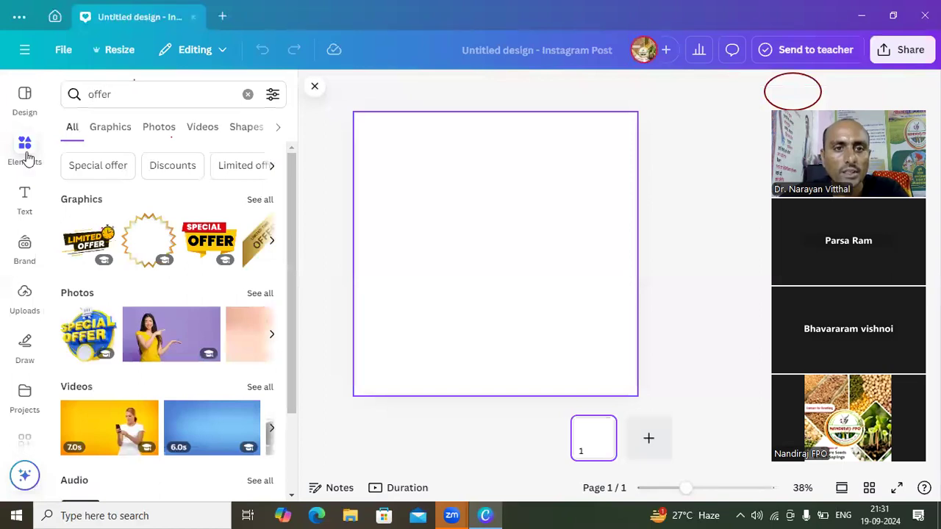
- Add the "Limited Offer" clock graphic in the page's upper-left corner and the red and yellow "Special Offer" graphic in the upper-right corner
click(88, 243)
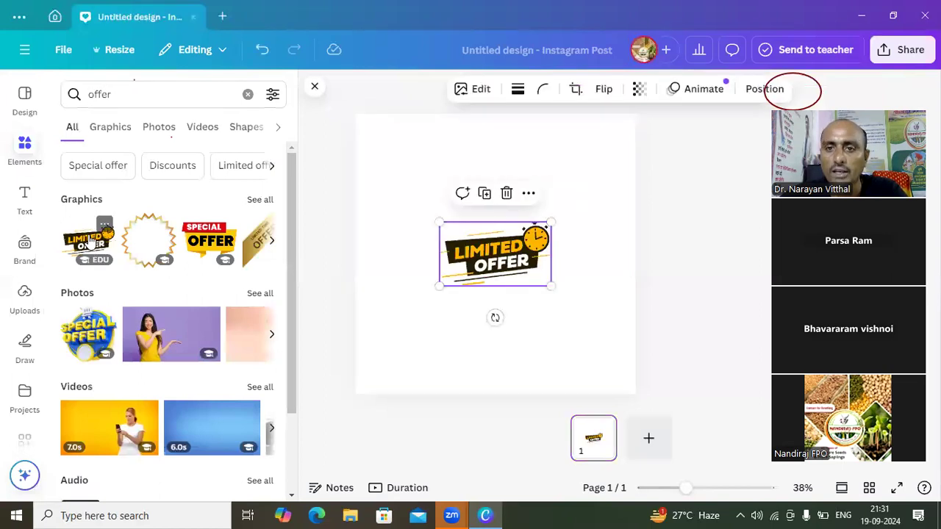
drag(456, 234, 391, 152)
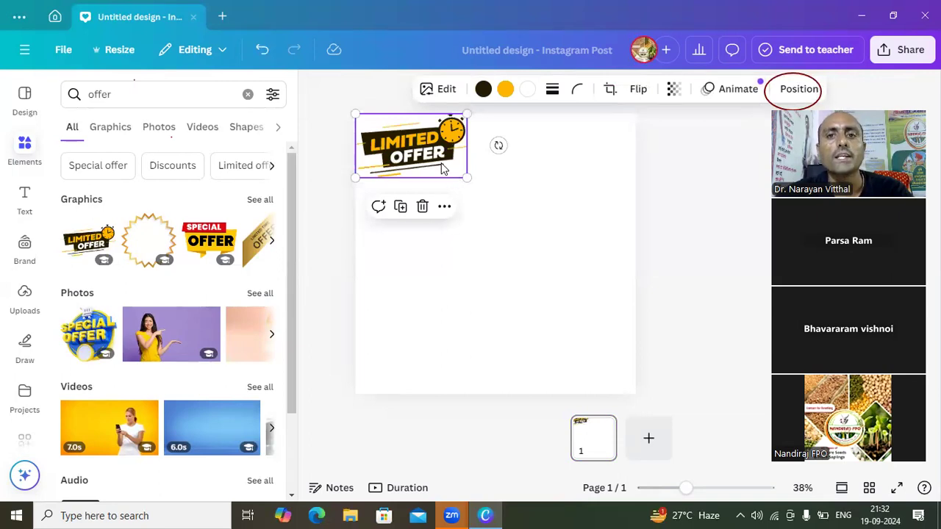
click(505, 198)
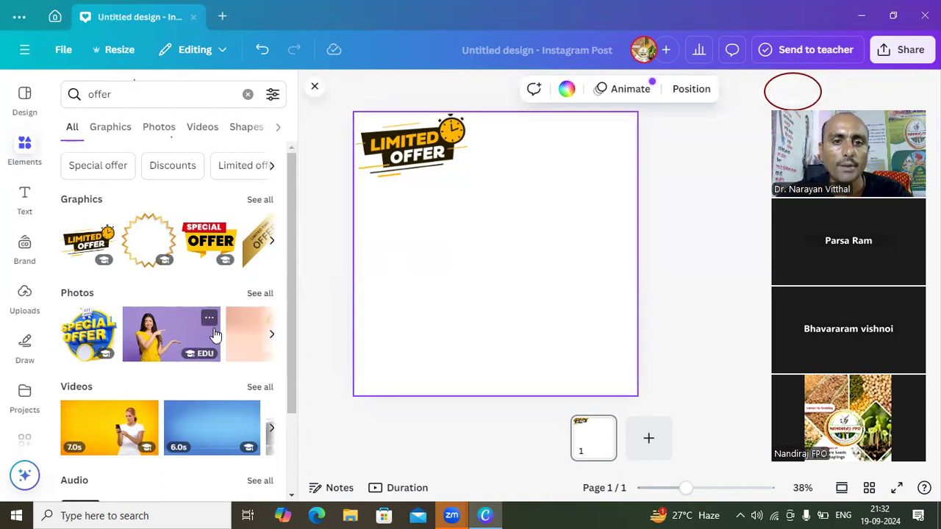
click(212, 250)
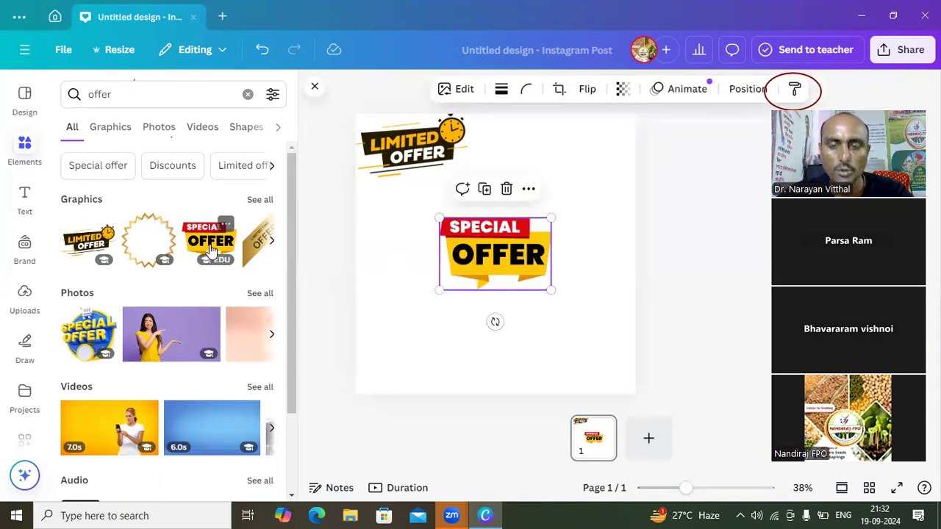
drag(474, 268, 544, 175)
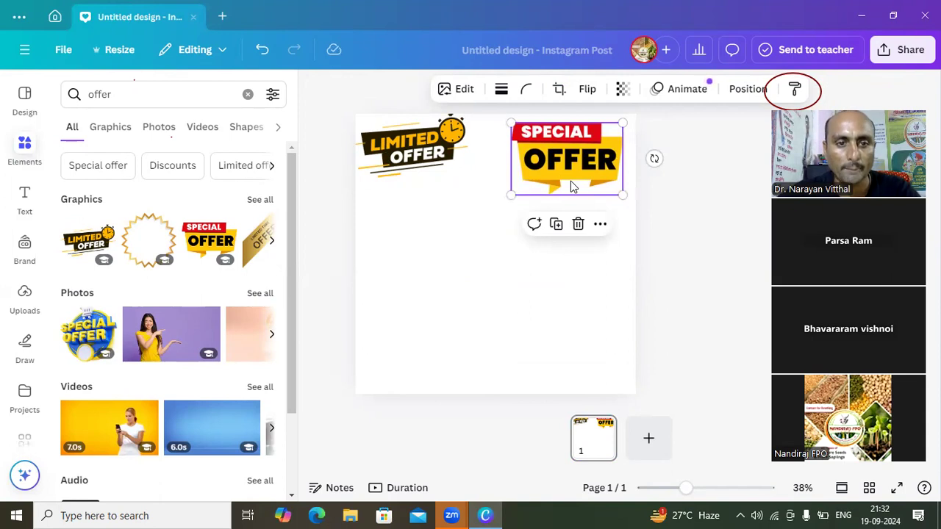
- Add the round blue "Special Offer" photo, shrink it and place it below the red and yellow "Special Offer" graphic
click(89, 339)
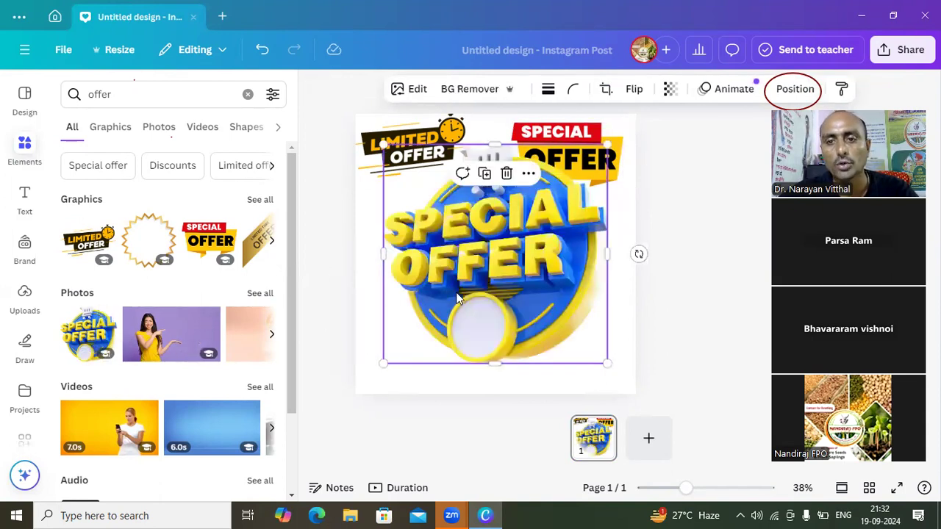
drag(605, 362, 494, 290)
drag(459, 236, 433, 284)
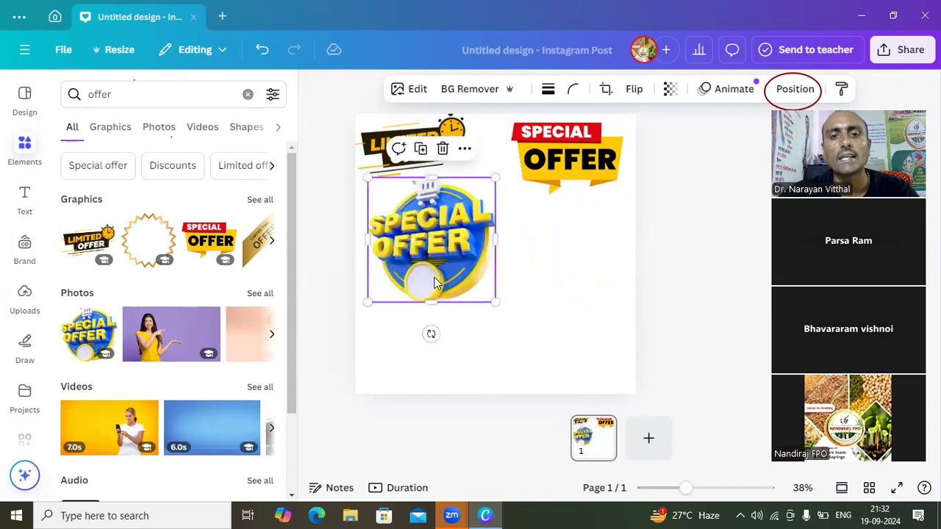
drag(495, 302, 639, 291)
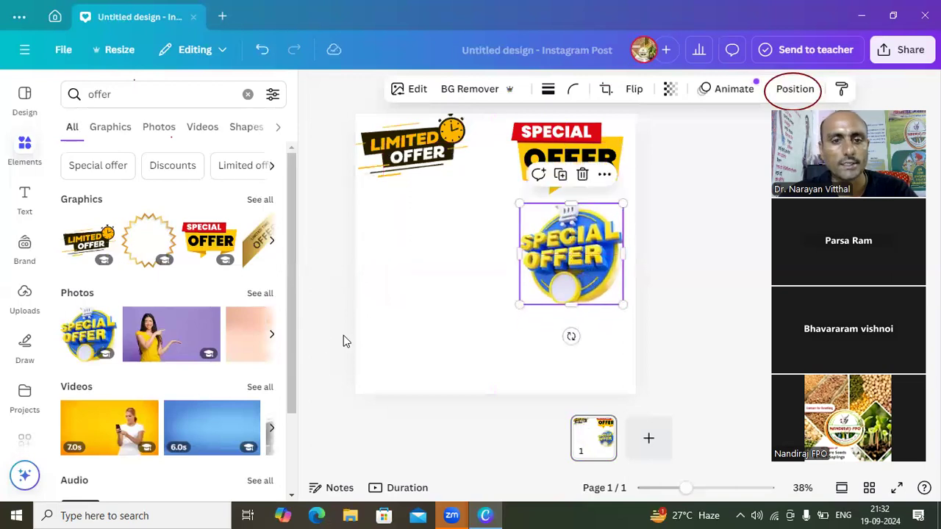
- Examine the "offer" results by category: graphics, photos, videos, shapes, audio, mockups and charts
scroll(292, 496, down, 2)
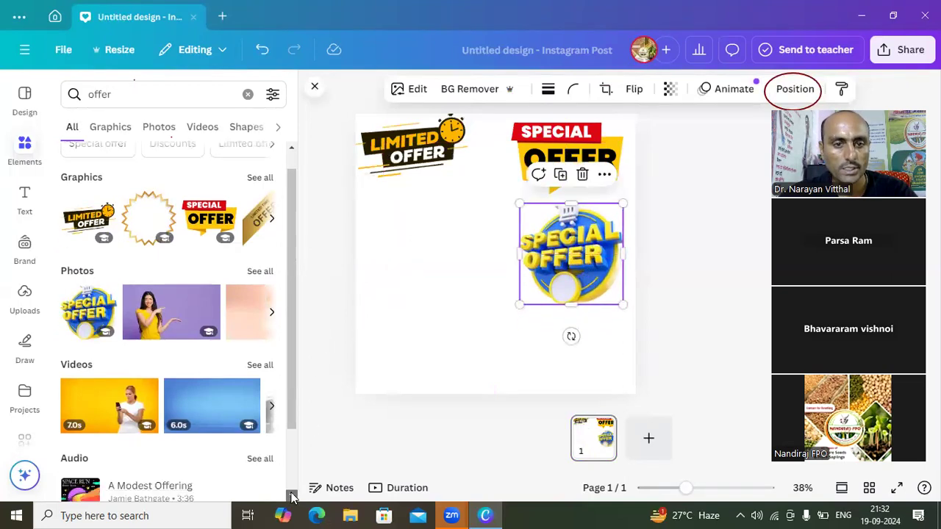
scroll(292, 496, down, 1)
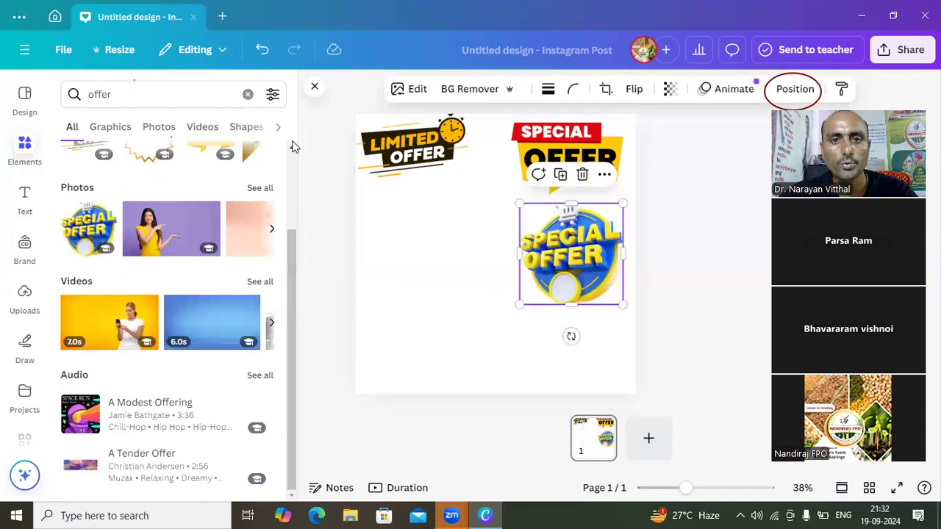
scroll(292, 151, up, 3)
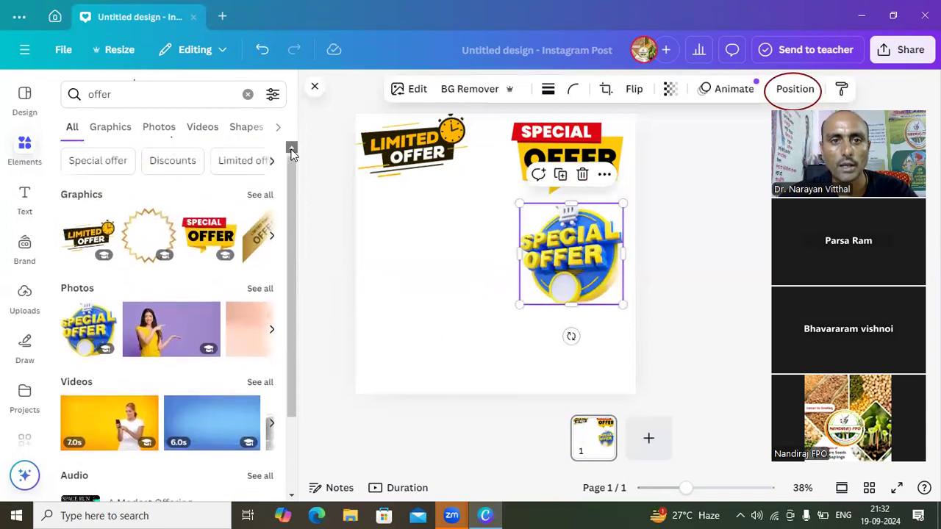
click(109, 129)
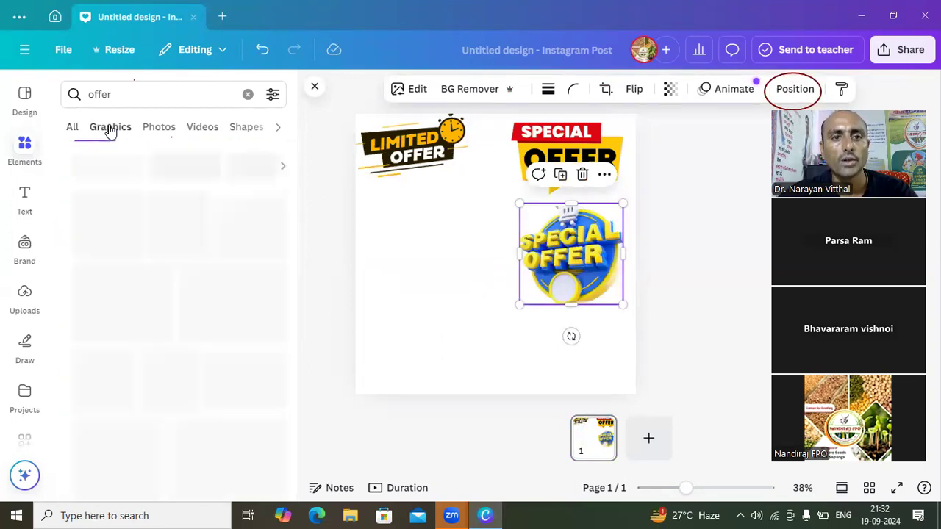
click(151, 129)
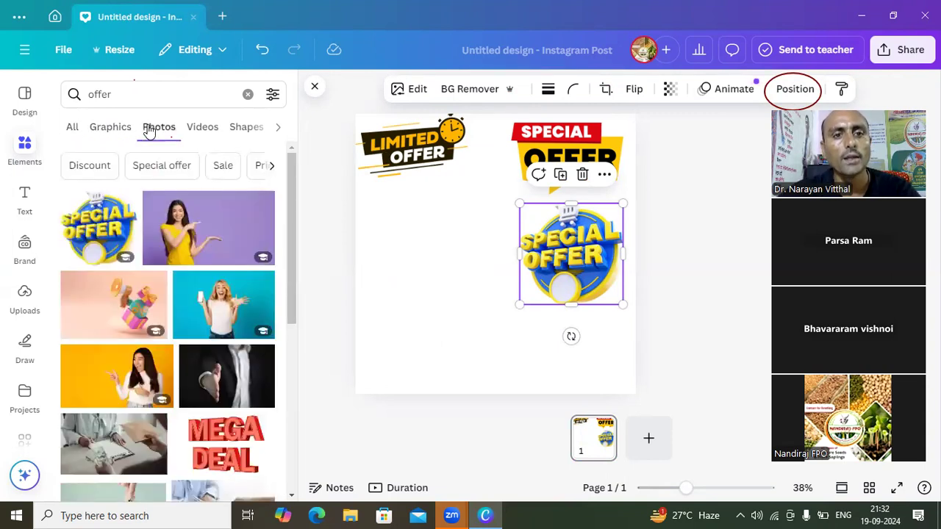
click(185, 129)
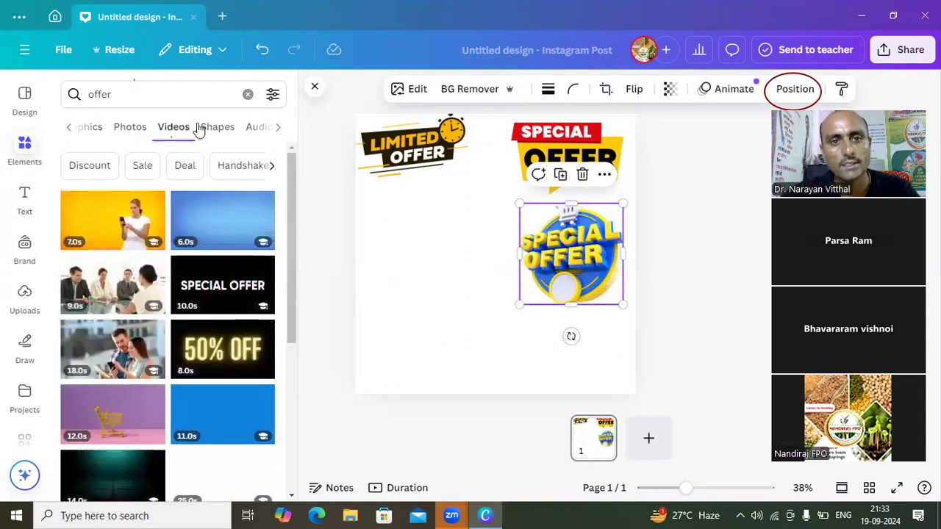
click(218, 128)
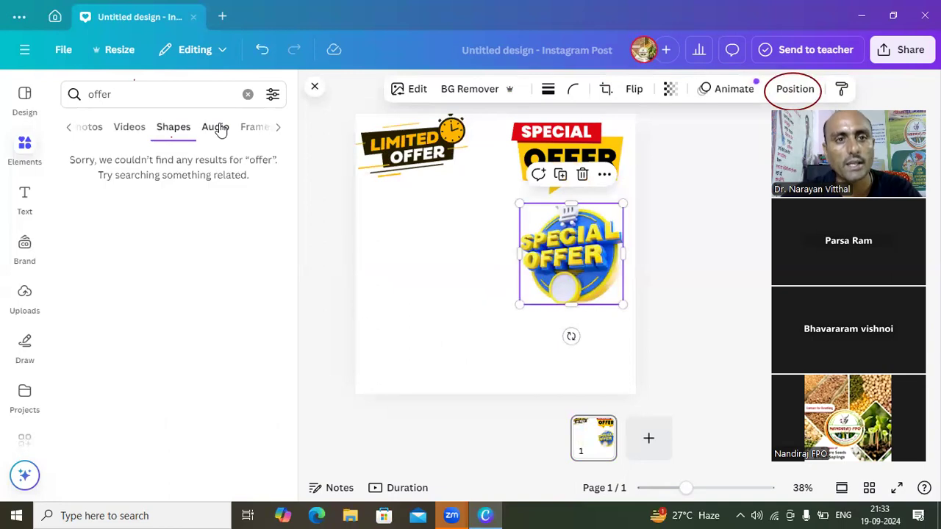
click(223, 130)
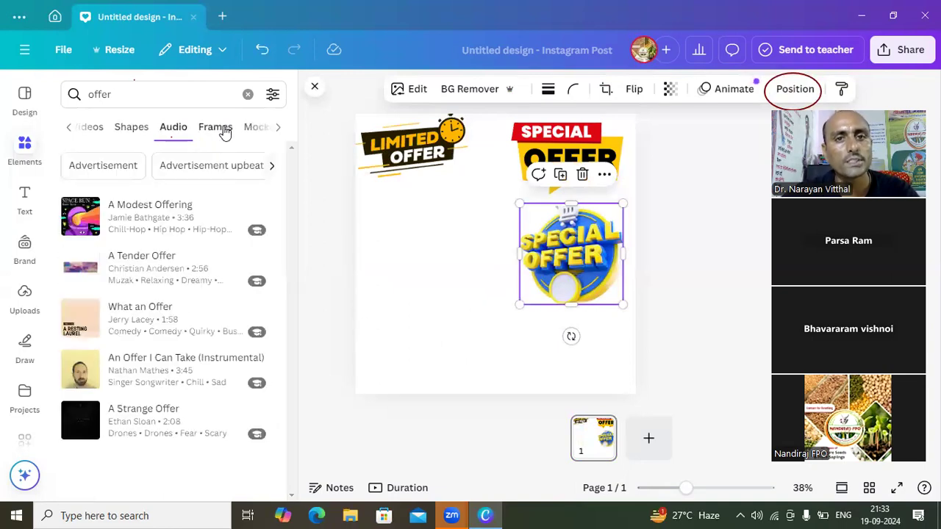
click(257, 129)
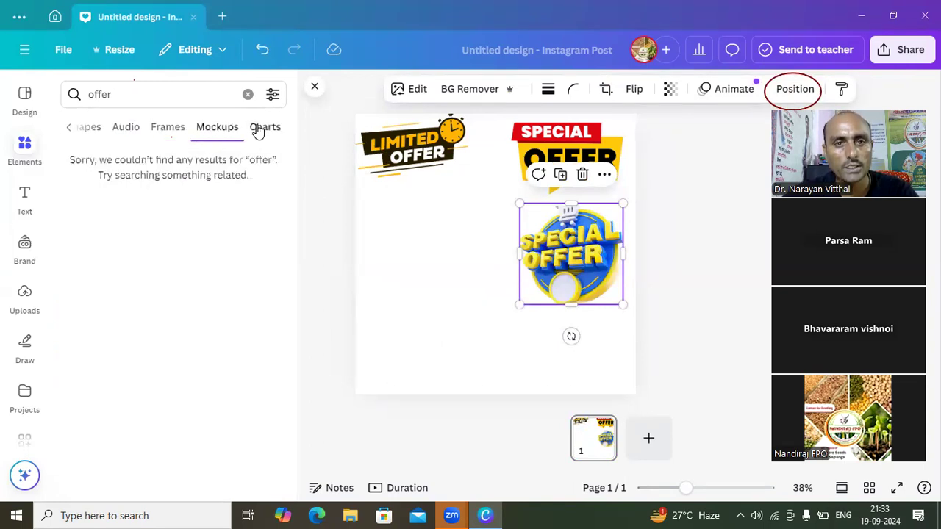
click(257, 129)
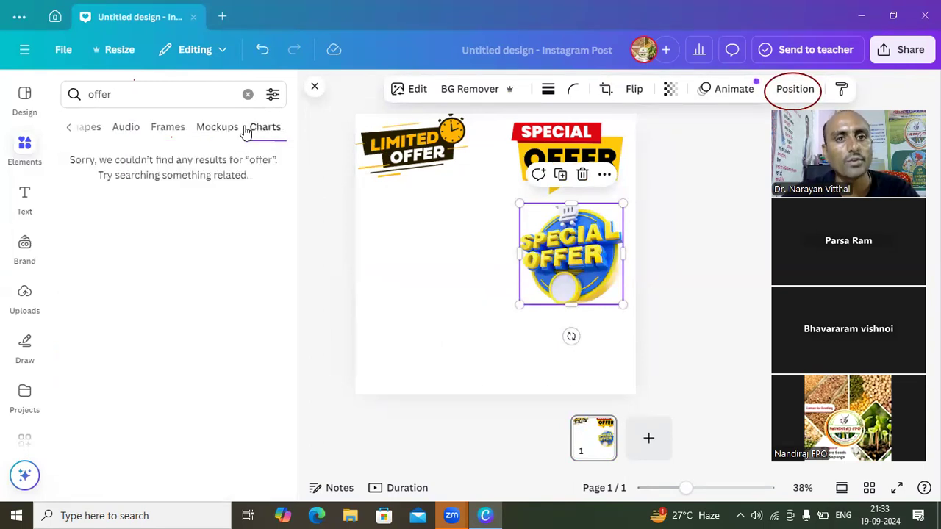
click(69, 129)
click(69, 131)
click(69, 131)
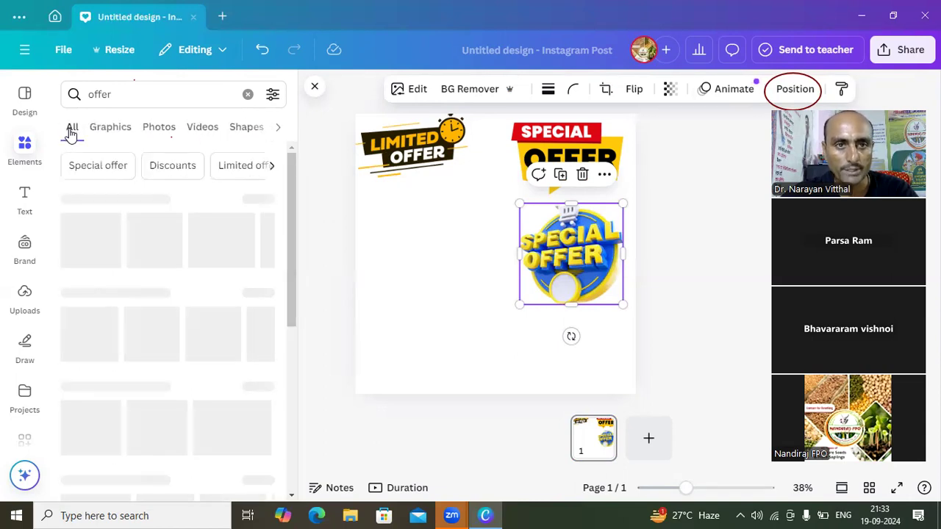
- Add the red "Mega Deal" image from the photo results, shrink it and place it beside the round blue "Special Offer" photo
click(110, 130)
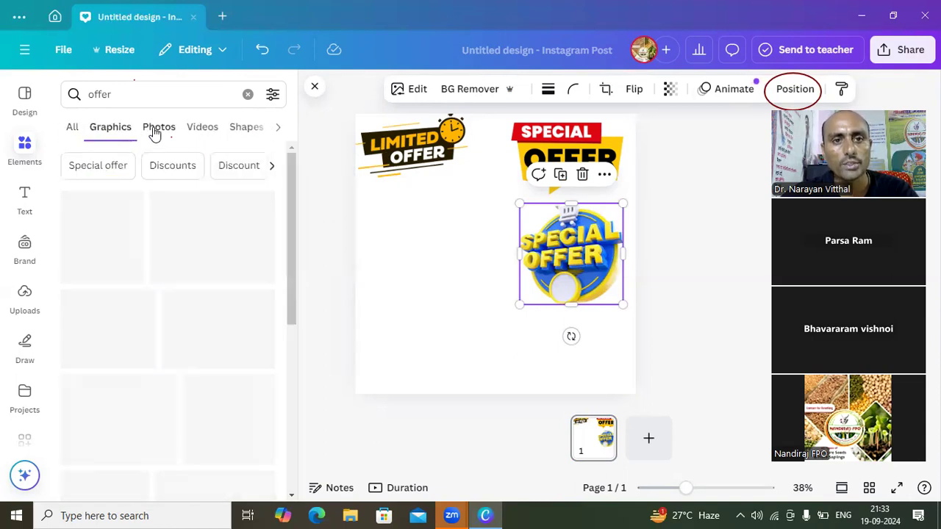
click(155, 130)
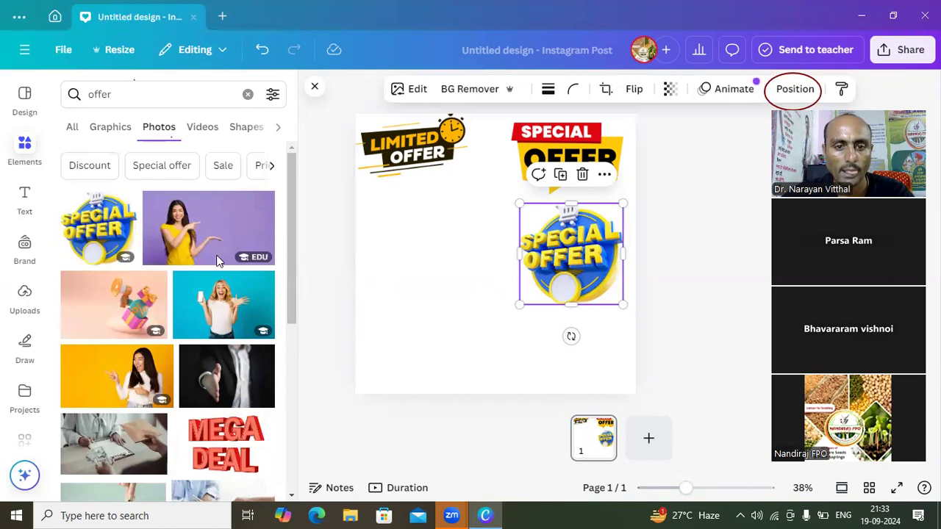
click(216, 446)
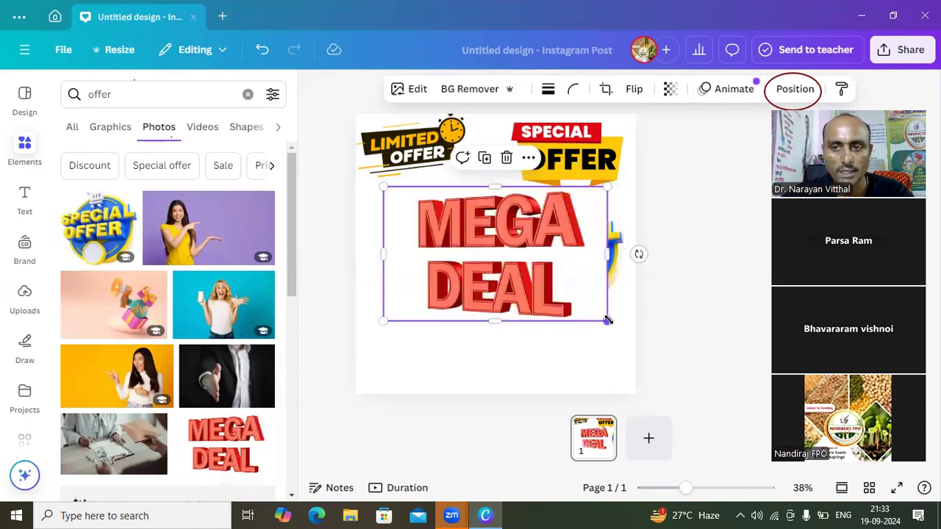
drag(607, 321, 474, 274)
drag(455, 238, 445, 282)
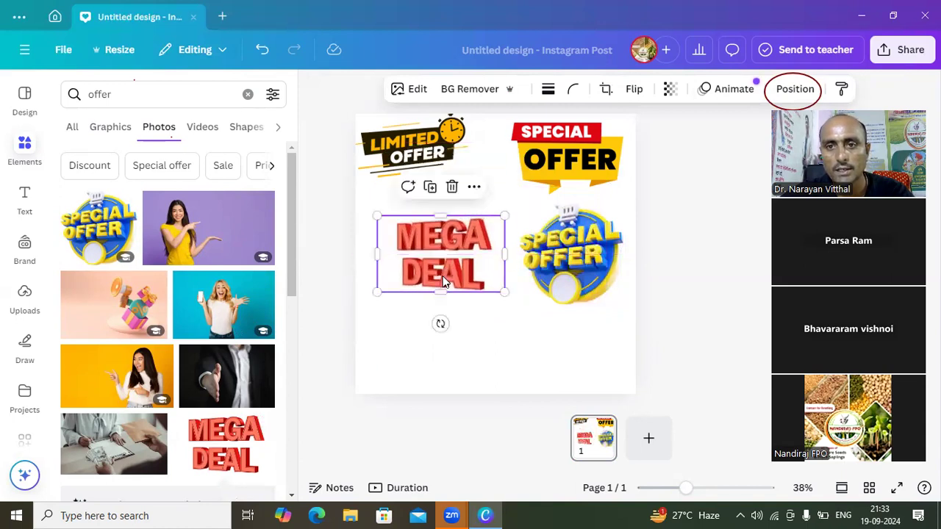
- Add the dark-suit handshake photo to the page, shrink it and place it in the lower-left corner below the "Mega Deal" image
click(457, 352)
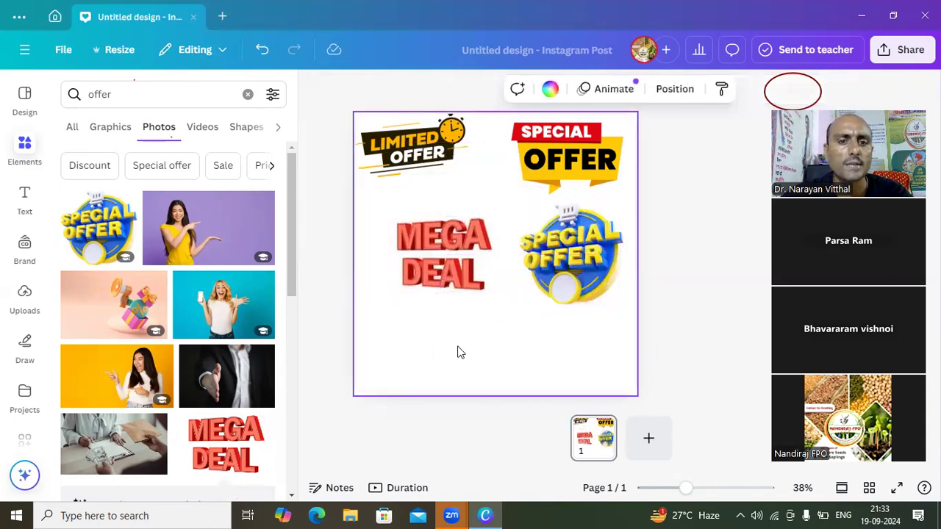
click(230, 380)
drag(513, 232, 513, 318)
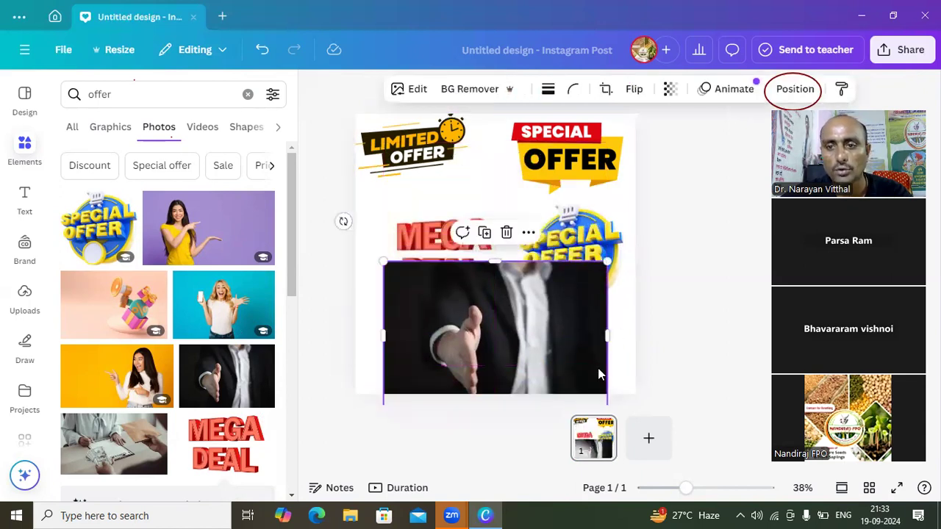
drag(582, 277, 582, 263)
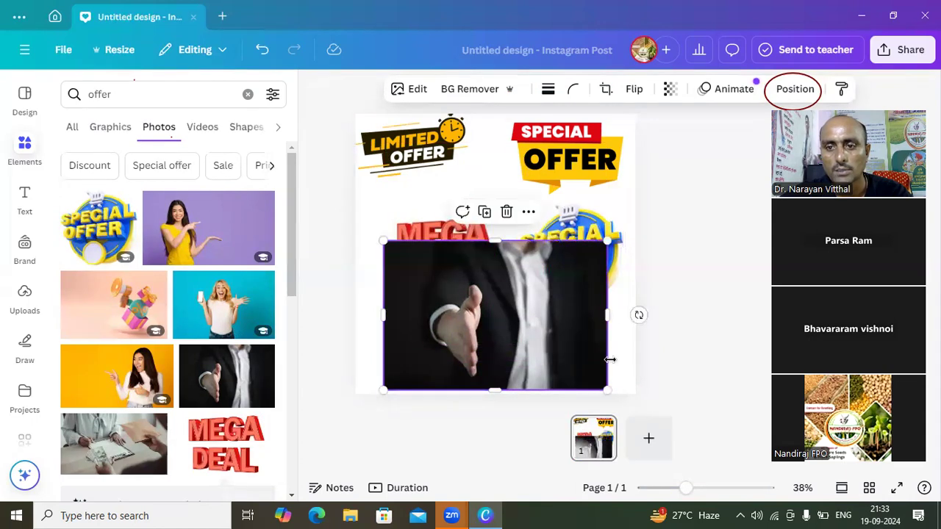
drag(604, 391, 547, 360)
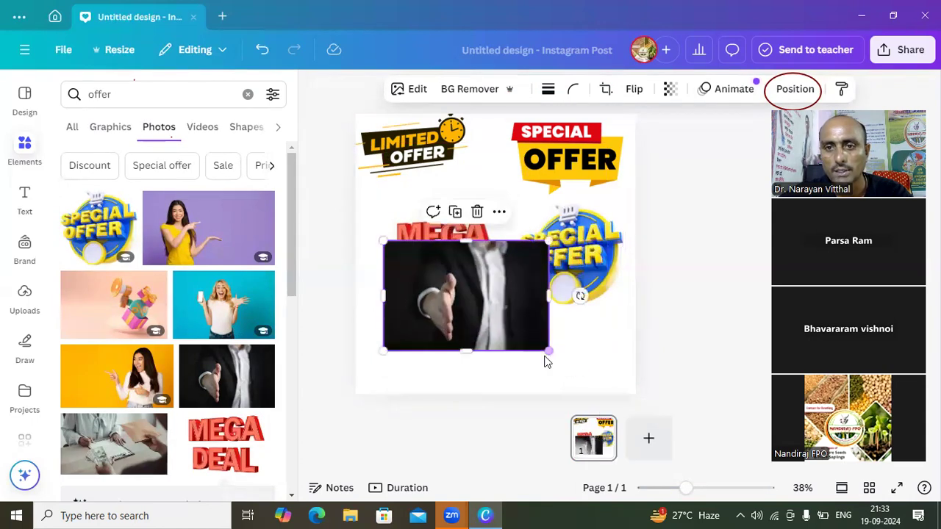
drag(485, 316, 491, 351)
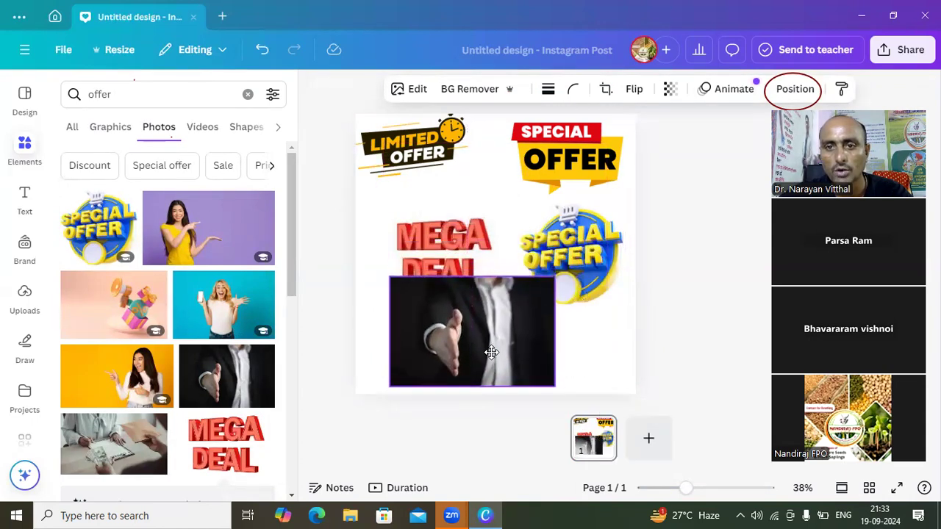
drag(551, 383, 525, 362)
drag(484, 334, 457, 360)
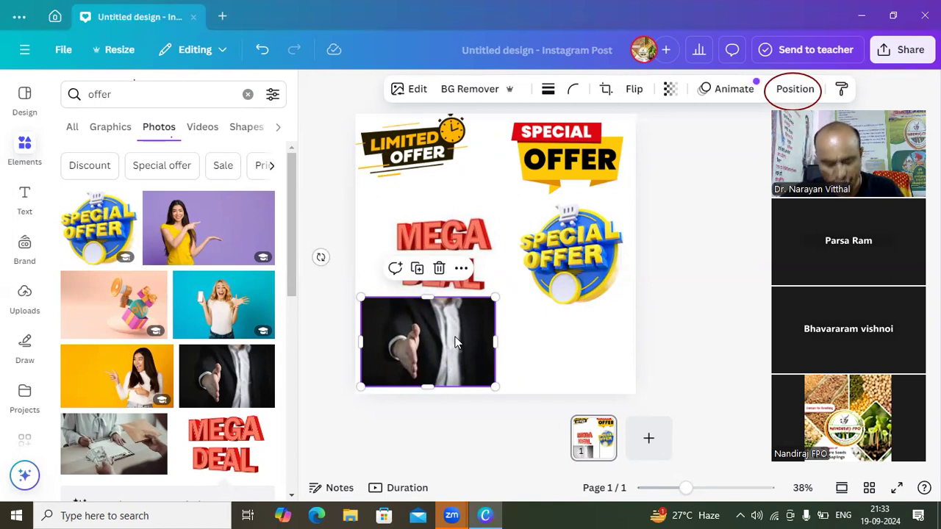
- Replace the element search keyword with "shapes" and run the search
click(125, 99)
key(BackSpace)
key(BackSpace)
key(BackSpace)
key(BackSpace)
key(BackSpace)
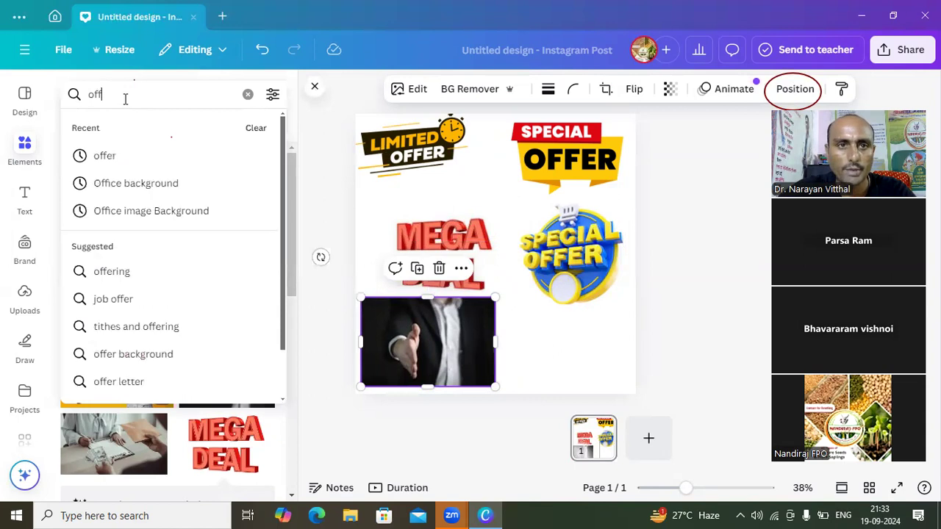
text(sh)
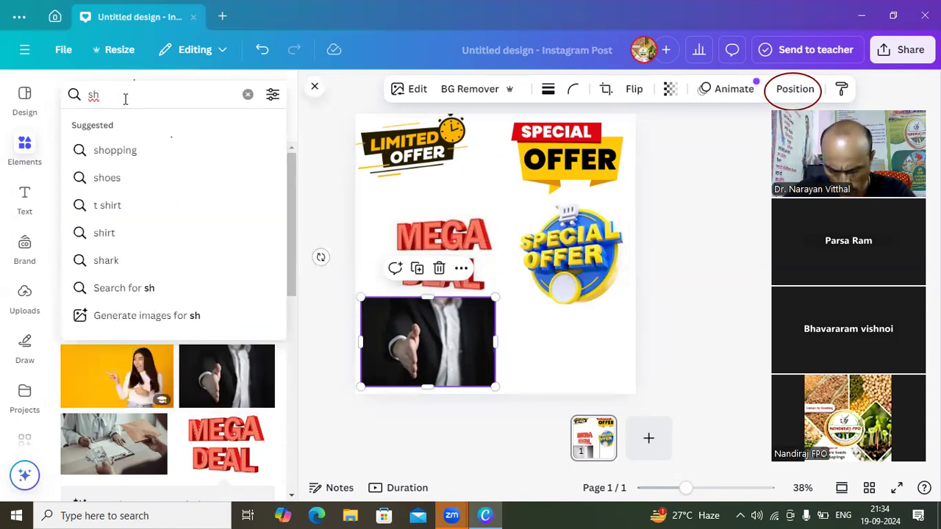
text(a)
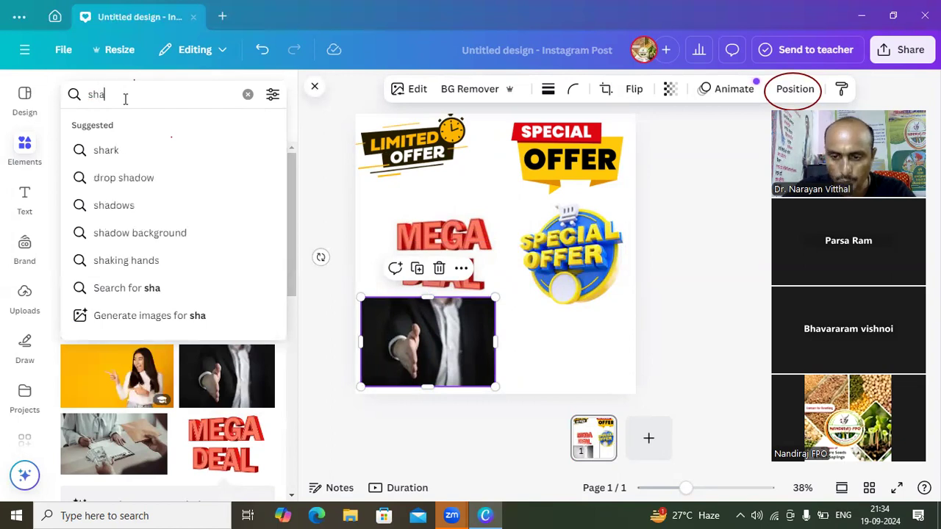
text(pes)
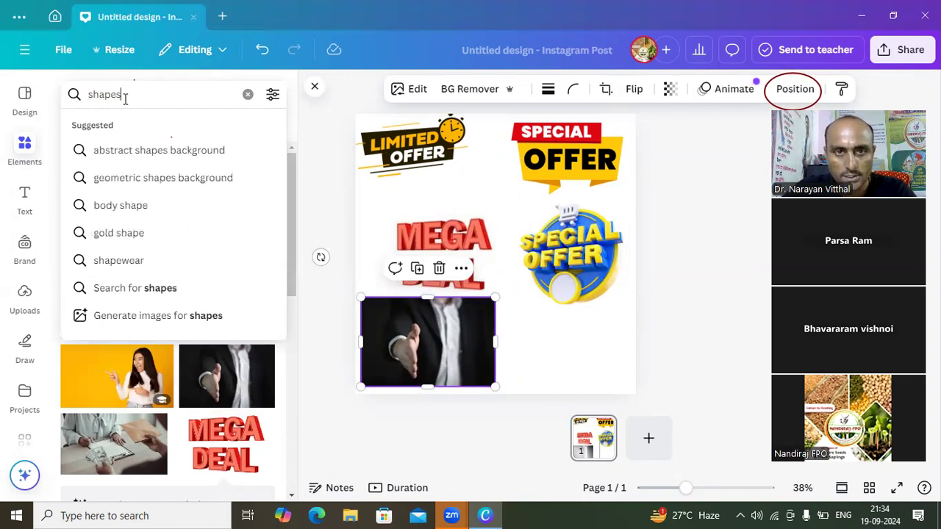
key(Return)
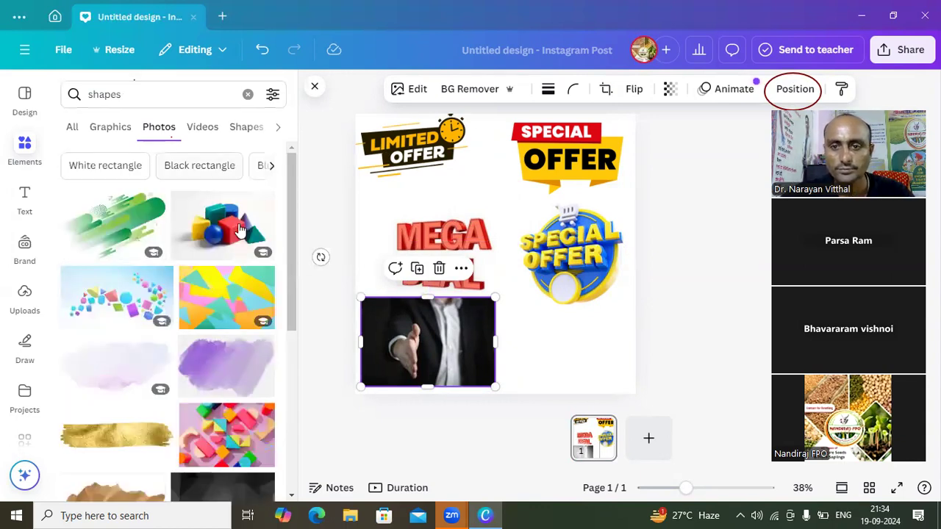
- Add a blank second page and place the green diagonal-stripes image, shrunk, in the page's upper-left corner
click(525, 355)
click(650, 450)
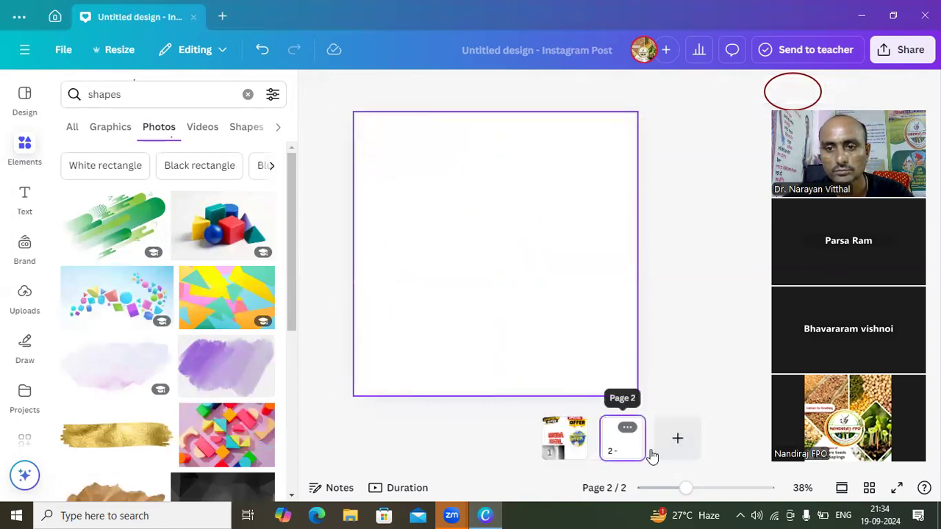
click(484, 232)
click(92, 224)
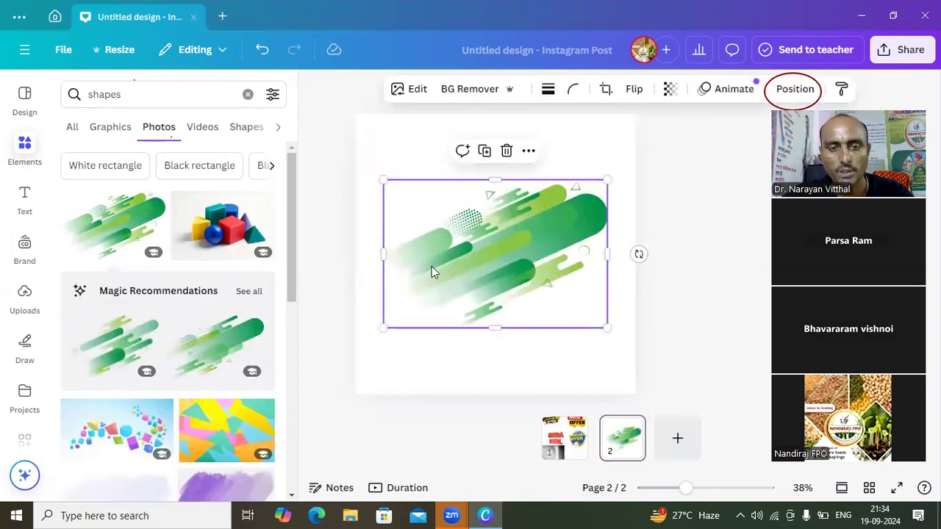
drag(602, 322, 519, 294)
drag(466, 260, 390, 168)
click(467, 265)
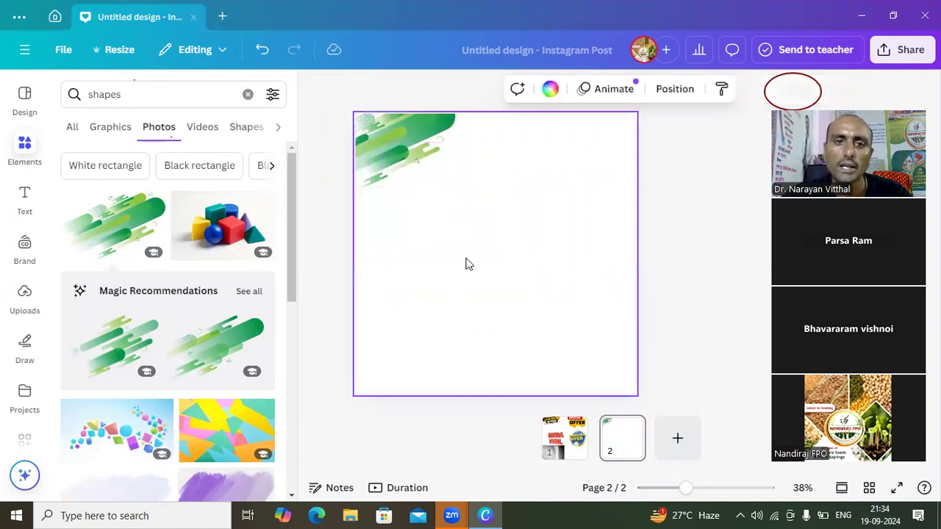
- Add the second recommended green stripes image, shrink it and place it partly off the page's lower-right corner
click(237, 344)
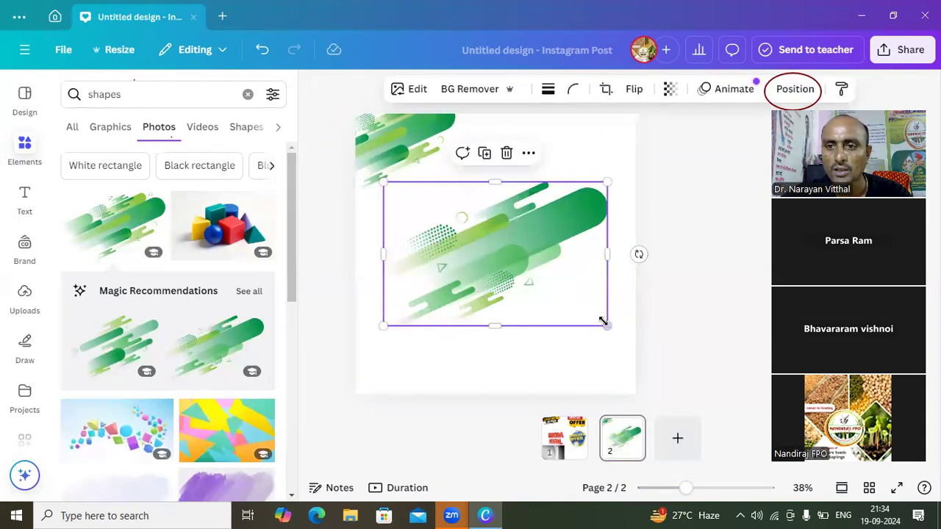
drag(606, 324, 518, 268)
drag(444, 240, 599, 404)
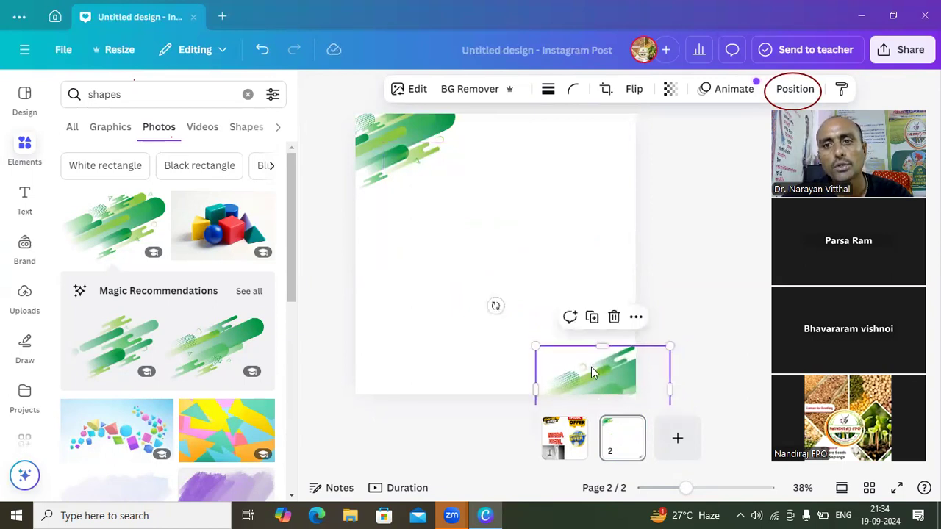
double_click(593, 371)
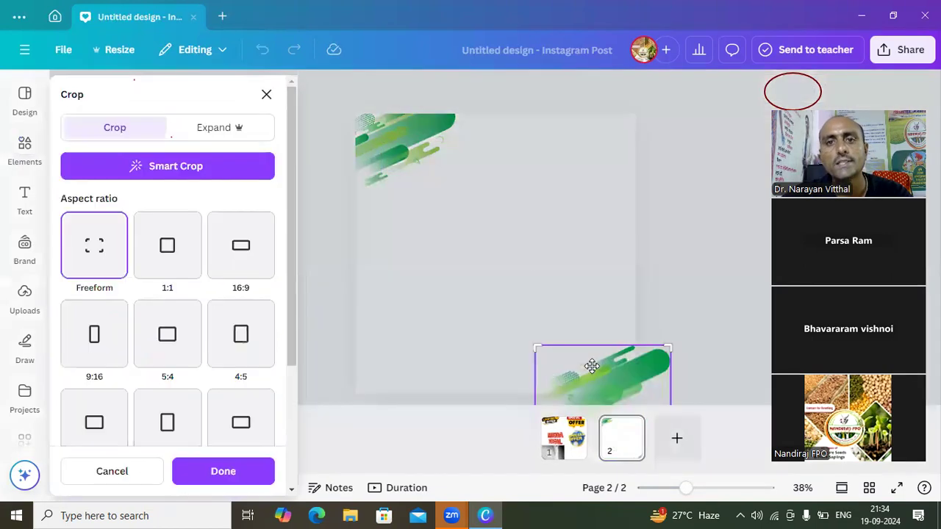
click(539, 259)
click(539, 259)
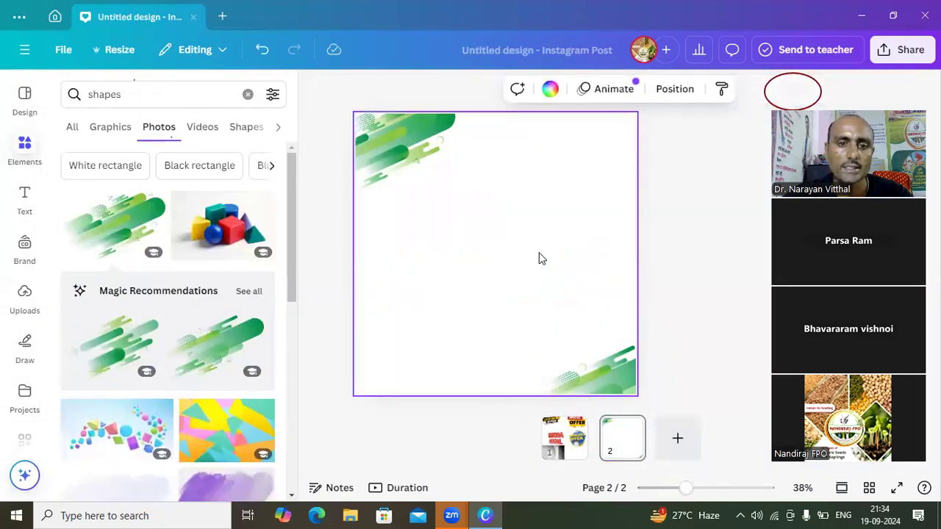
- Add the photo of coloured geometric blocks, shrink it and place it in the page's upper-right corner
click(191, 230)
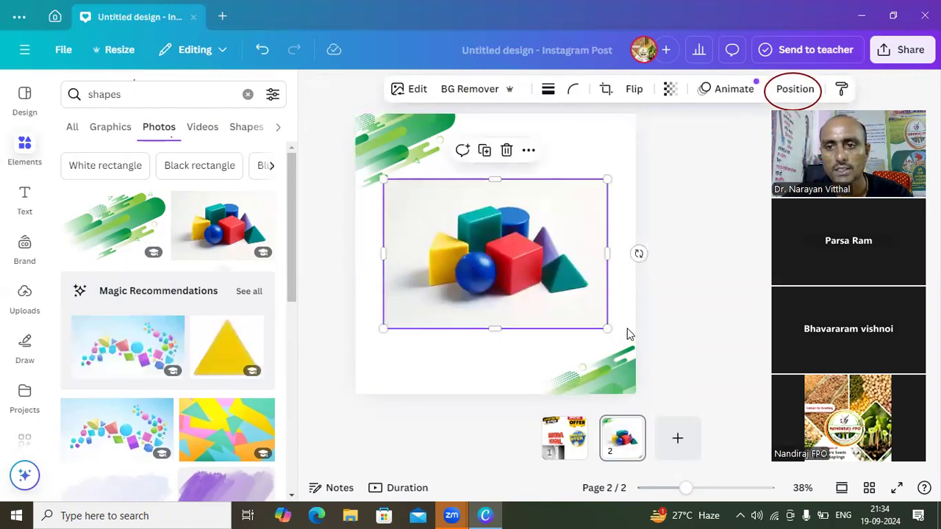
drag(608, 328, 472, 258)
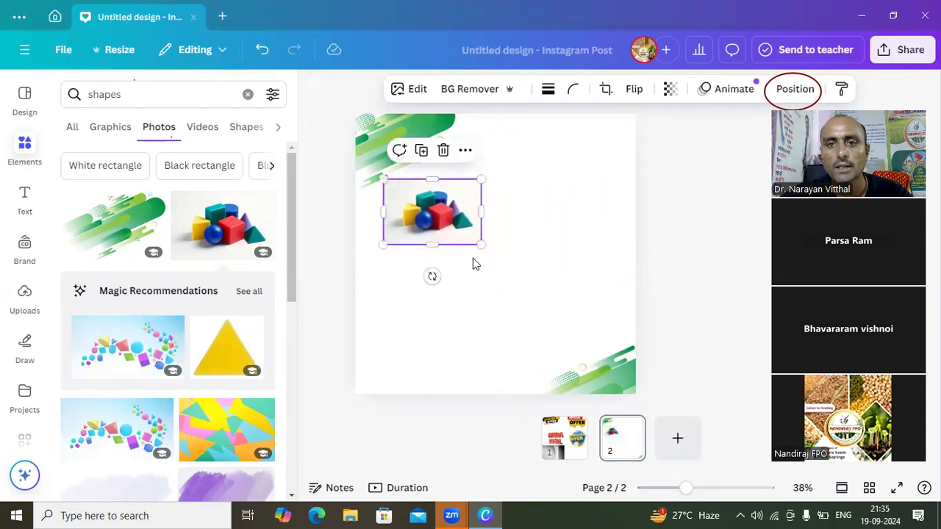
drag(430, 234, 608, 149)
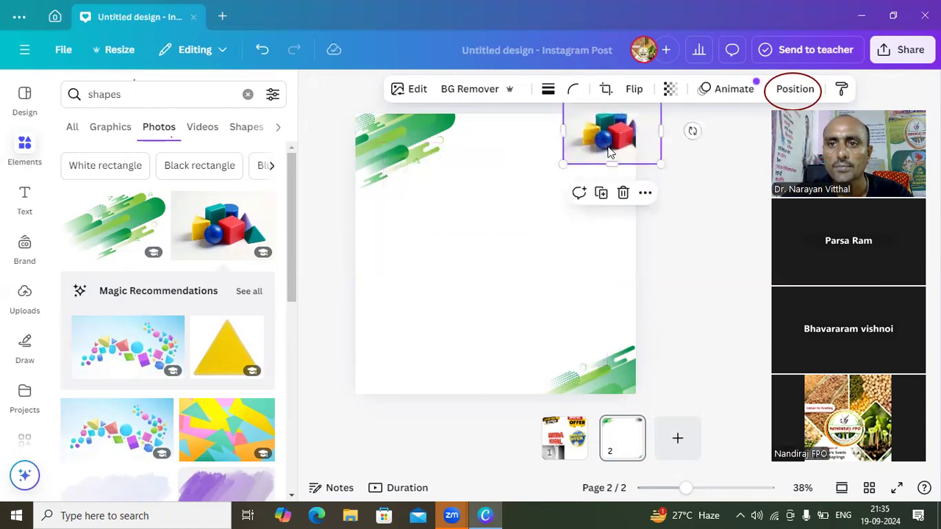
click(456, 234)
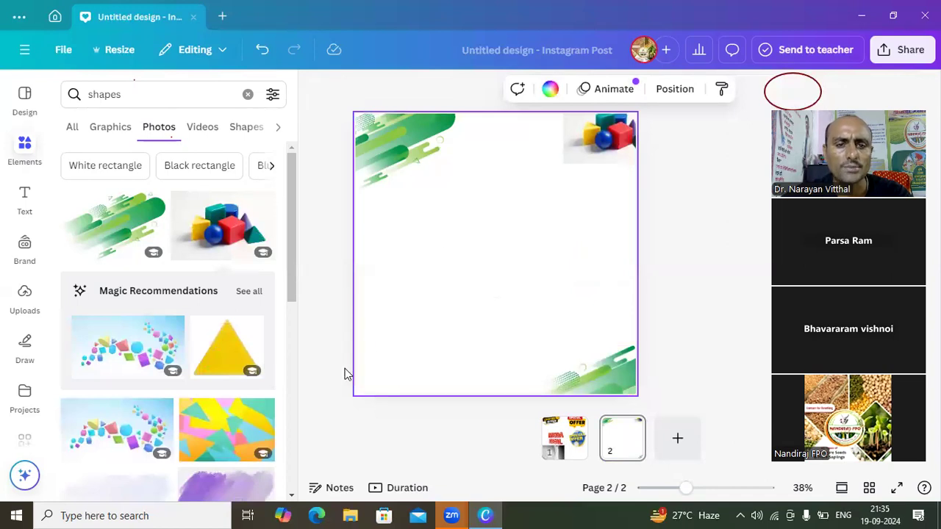
- Add the recommended yellow triangle, shrink it and place it at the page's top edge between the green stripes and the blocks photo
click(209, 362)
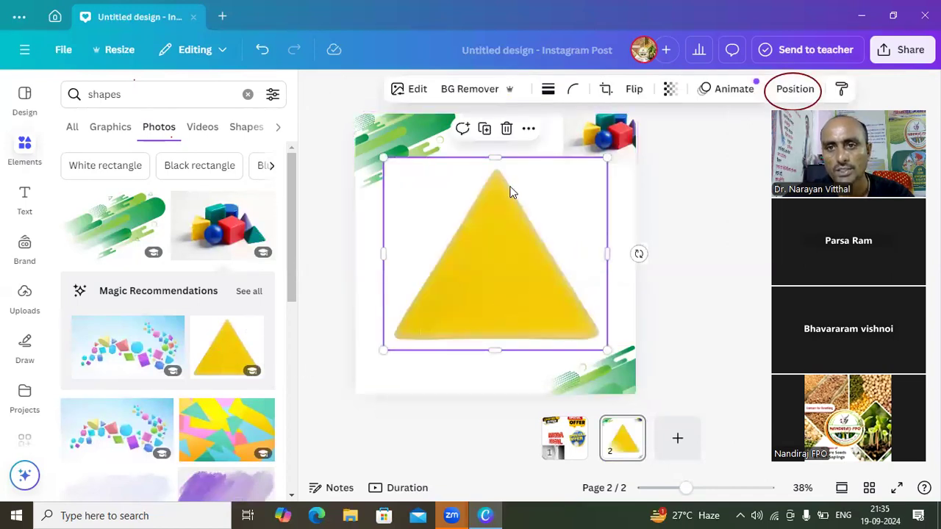
mouse_move(493, 156)
mouse_down()
mouse_move(500, 235)
mouse_move(495, 156)
mouse_up()
drag(601, 353, 448, 239)
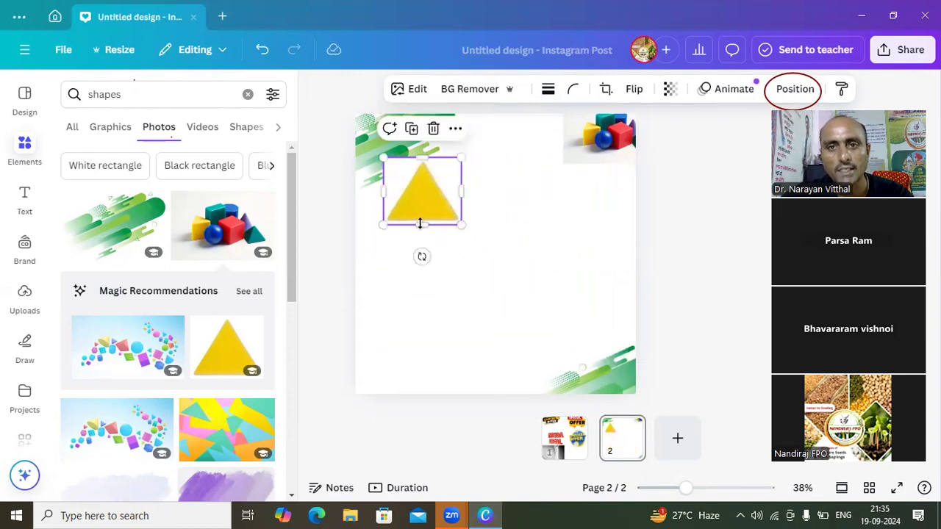
drag(395, 195, 480, 150)
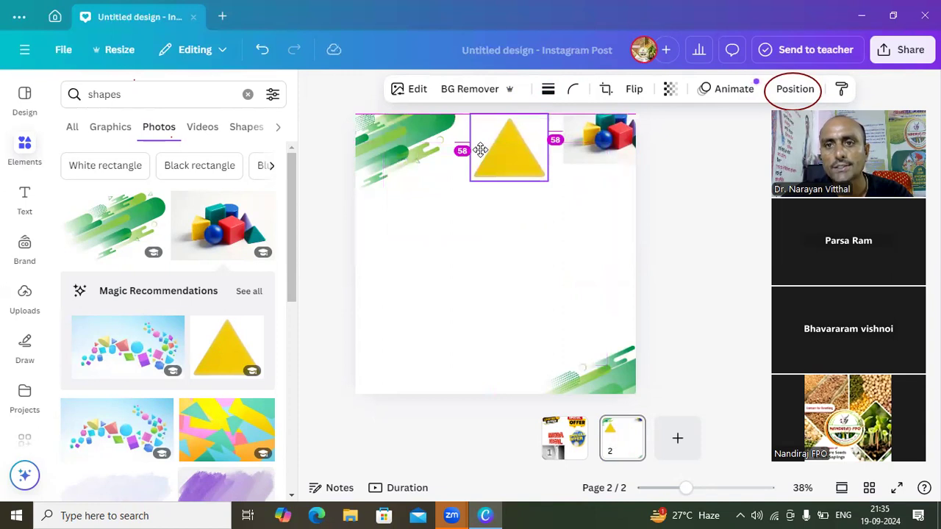
drag(480, 150, 480, 153)
click(441, 184)
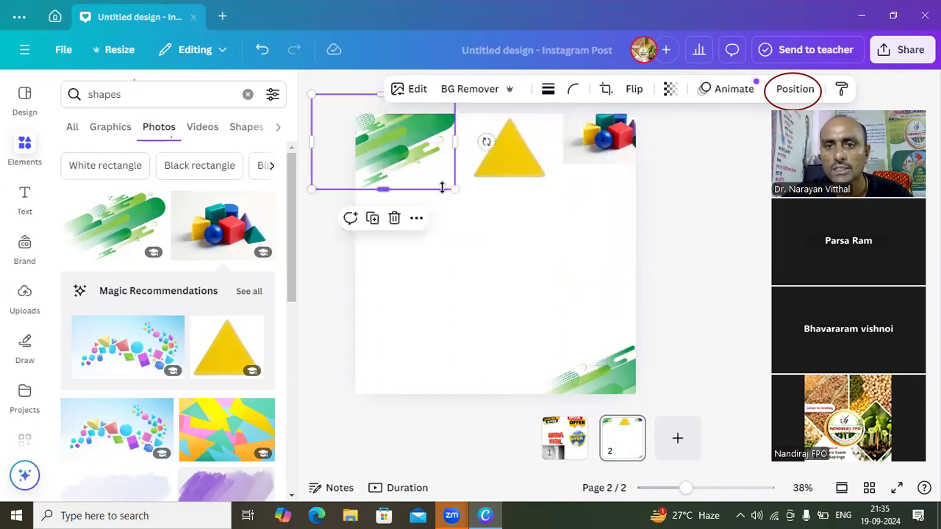
click(494, 243)
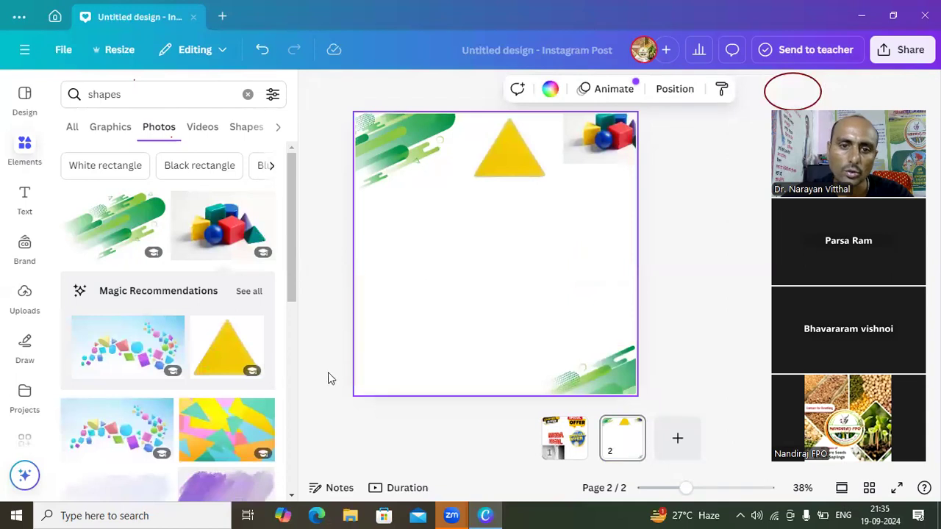
- Add the purple watercolour blot from further down the photo results, shrink it and place it below the blocks photo
scroll(289, 496, down, 3)
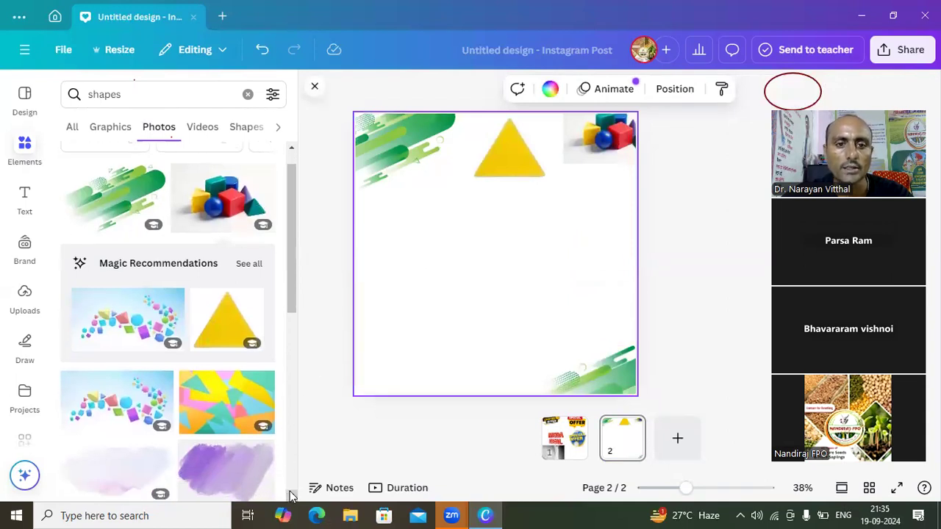
scroll(291, 496, down, 3)
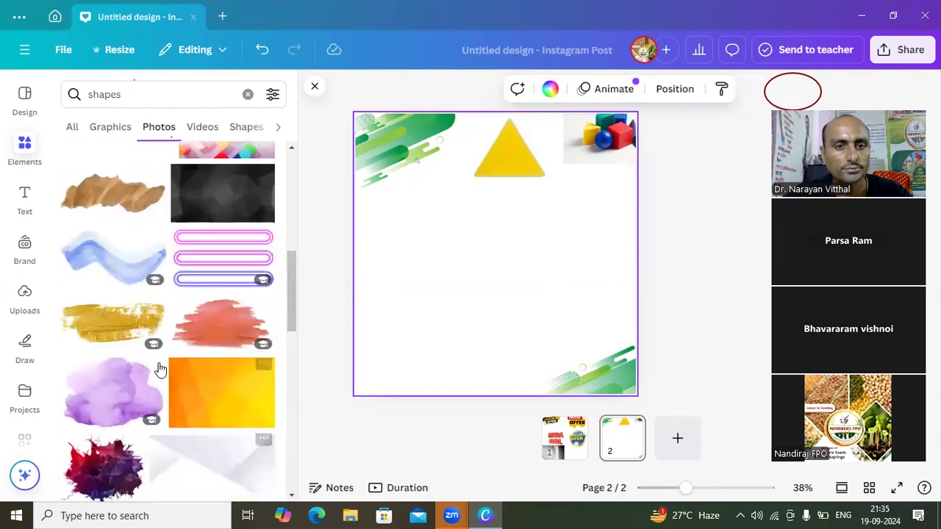
click(110, 397)
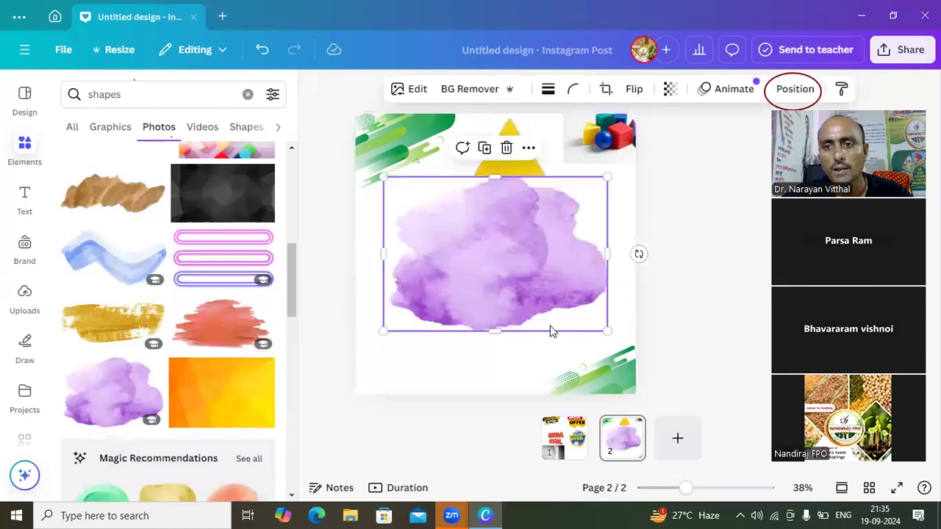
drag(606, 330, 443, 265)
drag(430, 216, 595, 211)
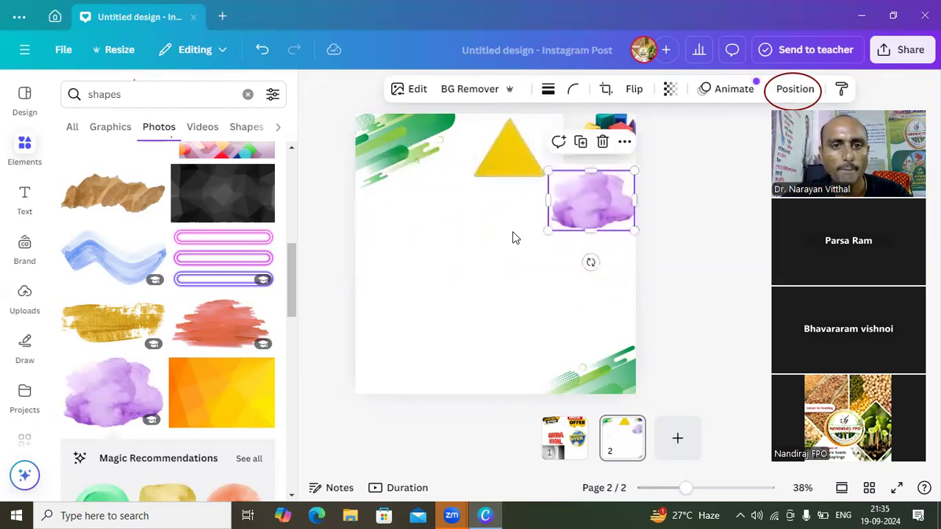
- Add the image of three pink and purple neon bars, shrink it and place it at the page's left edge below the green stripes
click(252, 263)
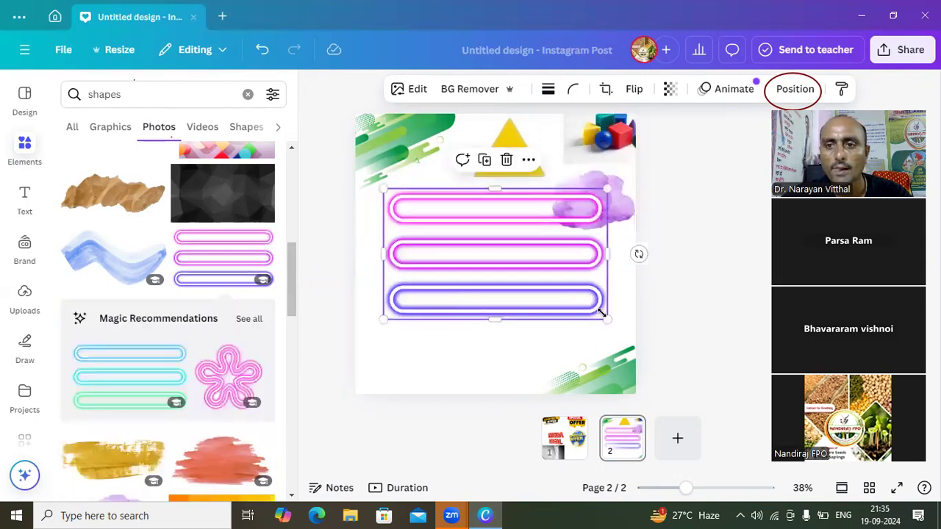
drag(608, 319, 507, 257)
drag(462, 232, 431, 232)
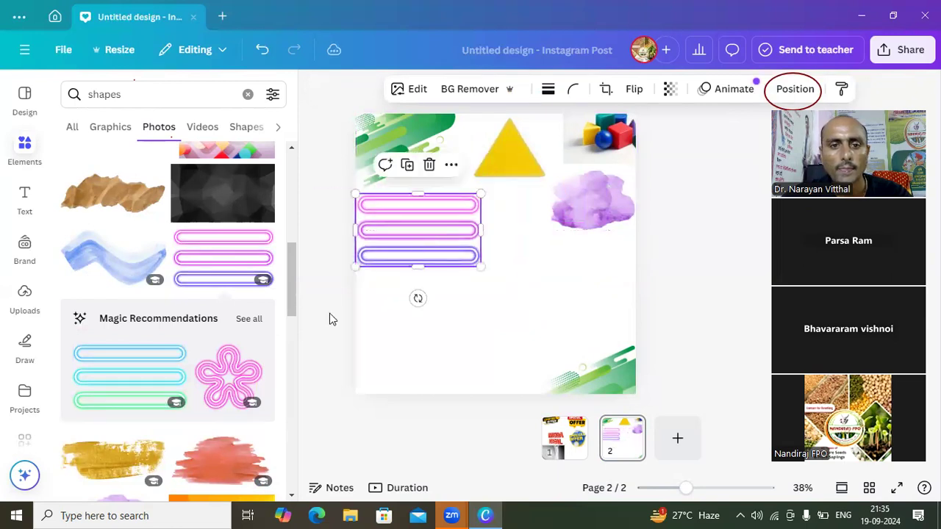
- Add the recommended pink neon flower, shrink it and place it below the purple watercolour blot
click(250, 359)
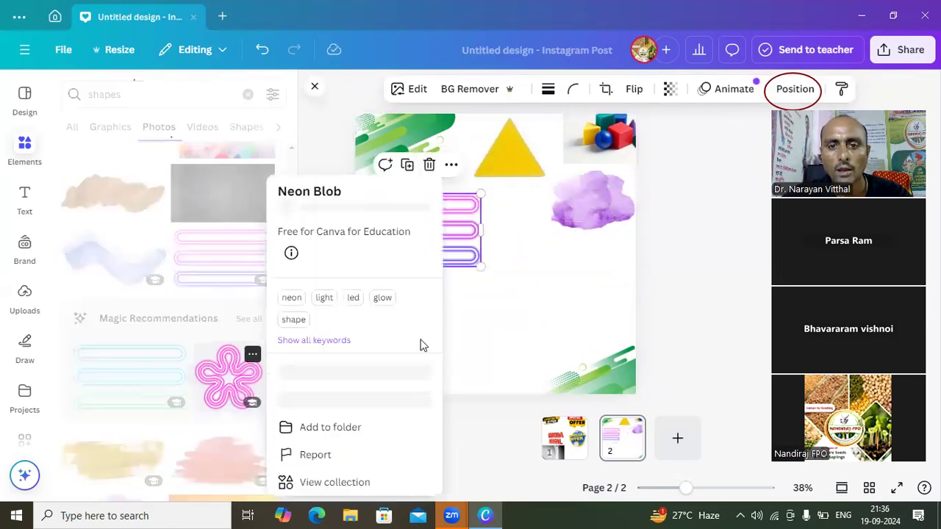
click(234, 381)
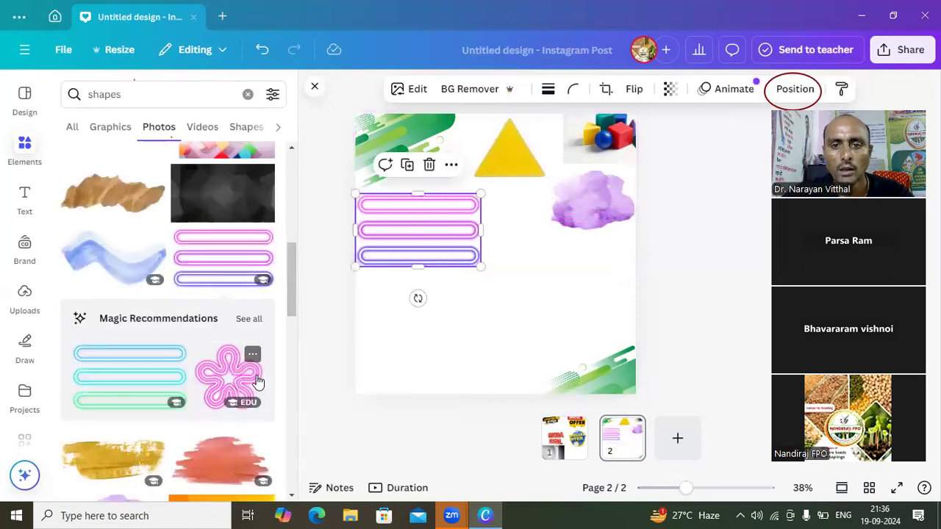
click(236, 386)
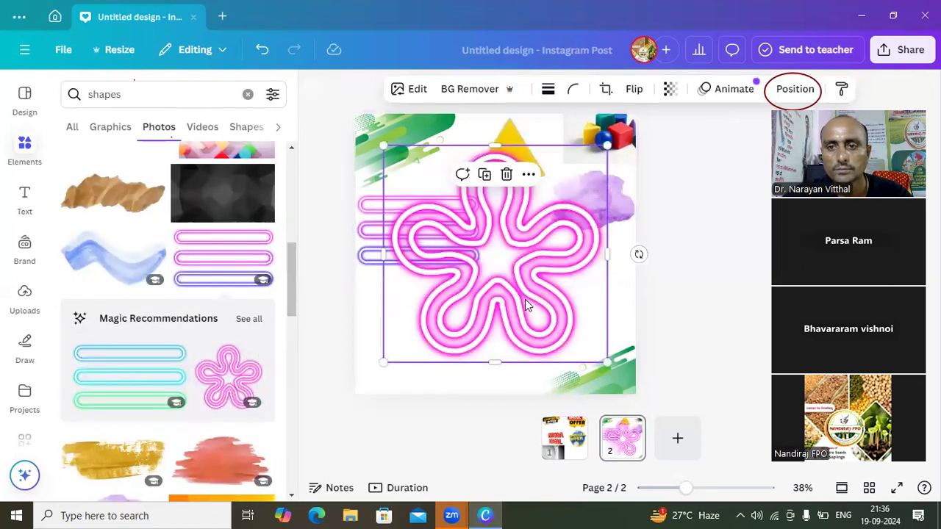
drag(555, 303, 486, 244)
drag(436, 190, 561, 274)
click(446, 312)
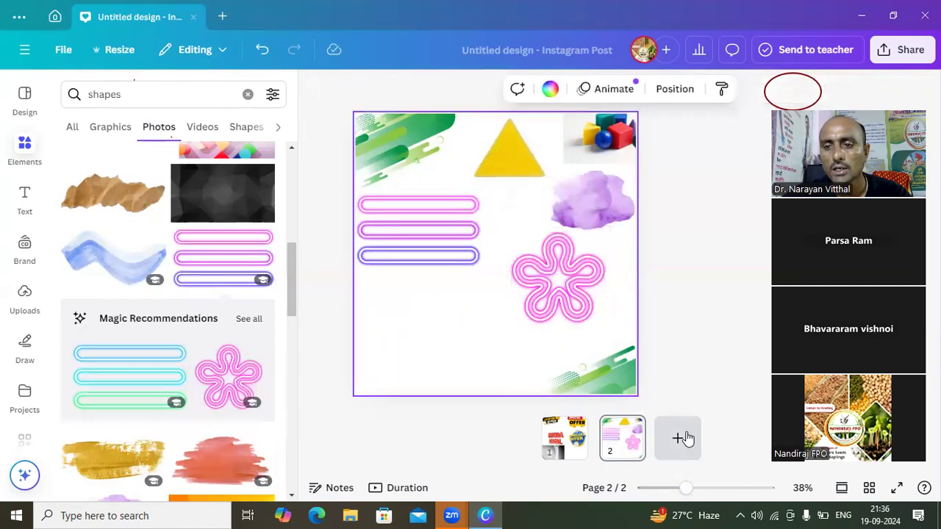
- Add a blank third page and search the elements library for "boy"
click(678, 439)
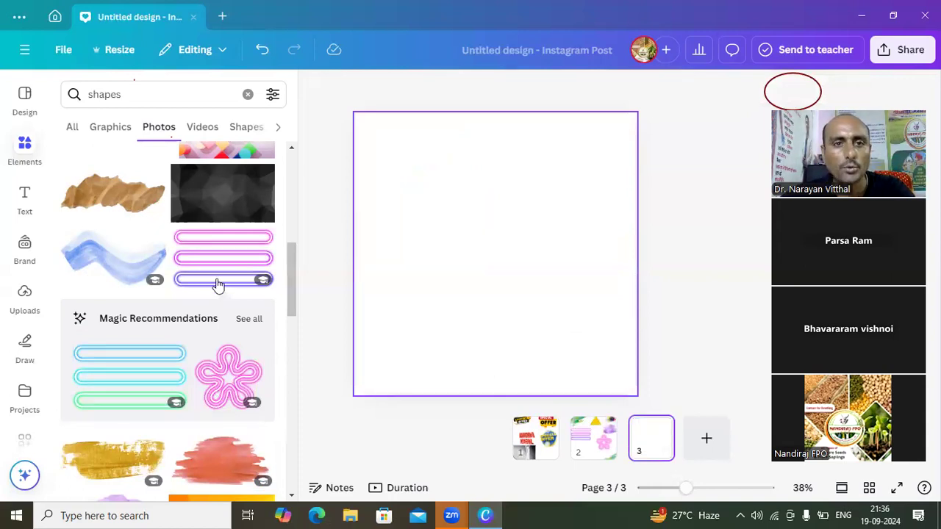
click(133, 94)
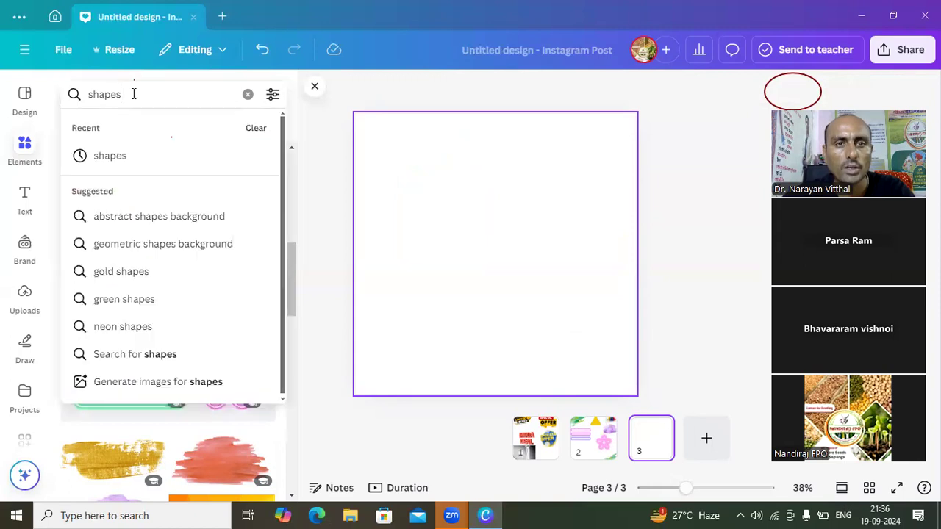
key(BackSpace)
key(BackSpace)
key(BackSpace)
key(BackSpace)
key(BackSpace)
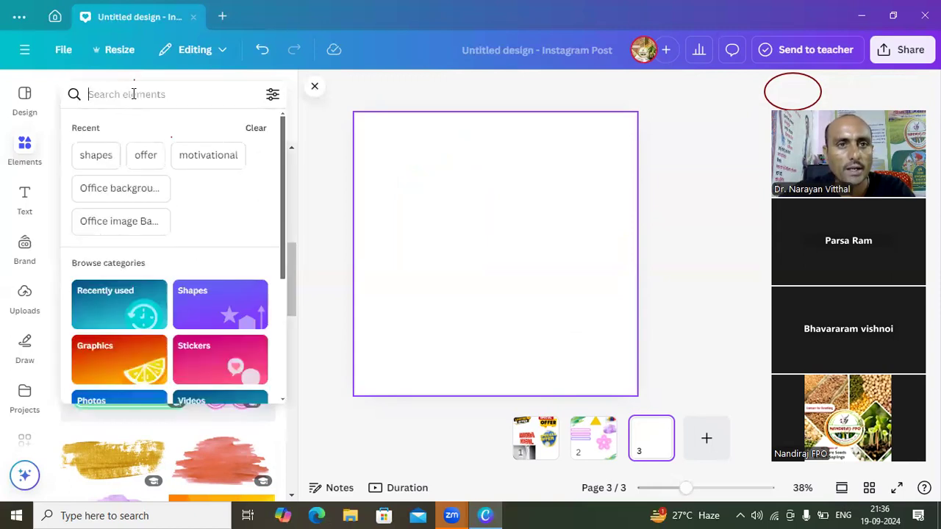
text(boy)
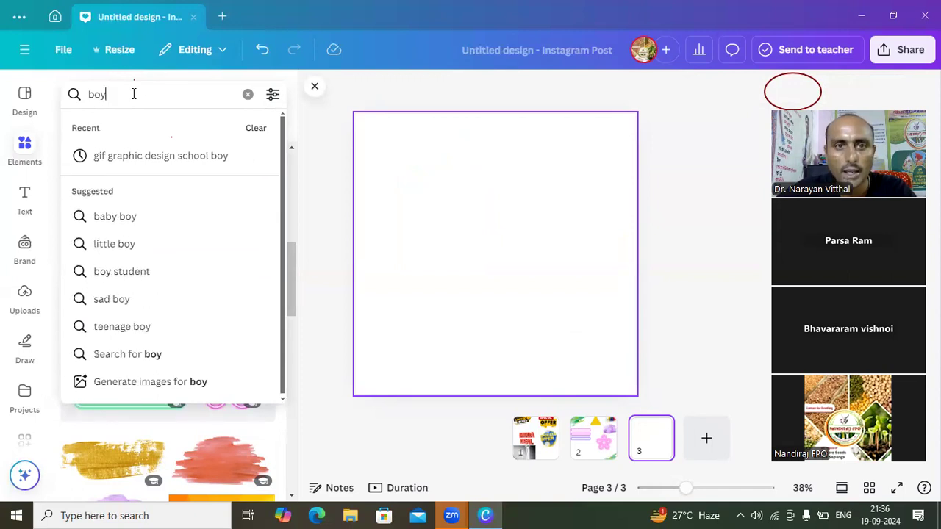
key(Return)
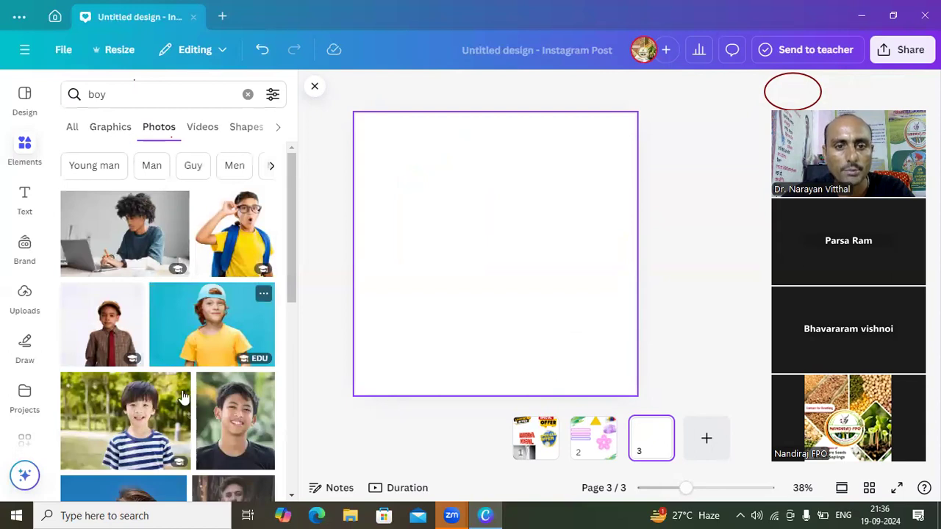
- Browse the "boy" results by category, covering graphics, photos, videos and shapes, then return to all results
click(103, 136)
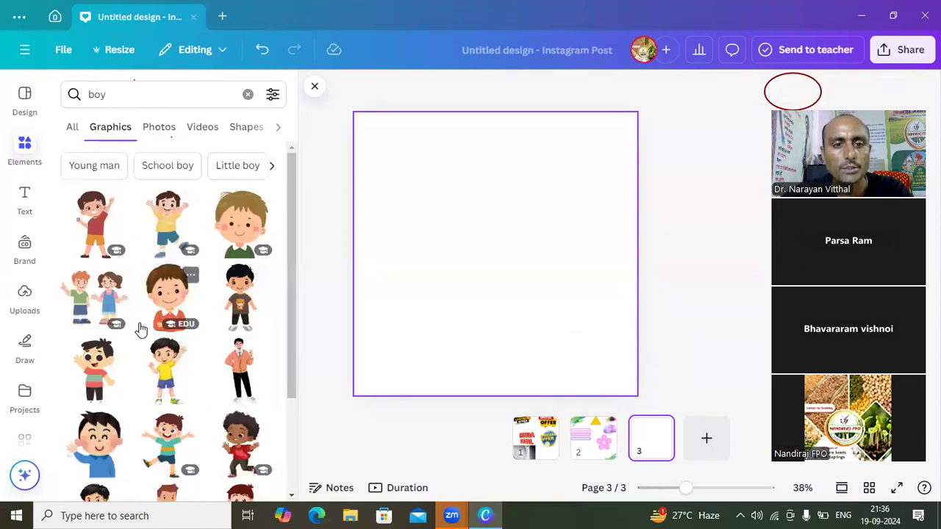
click(159, 131)
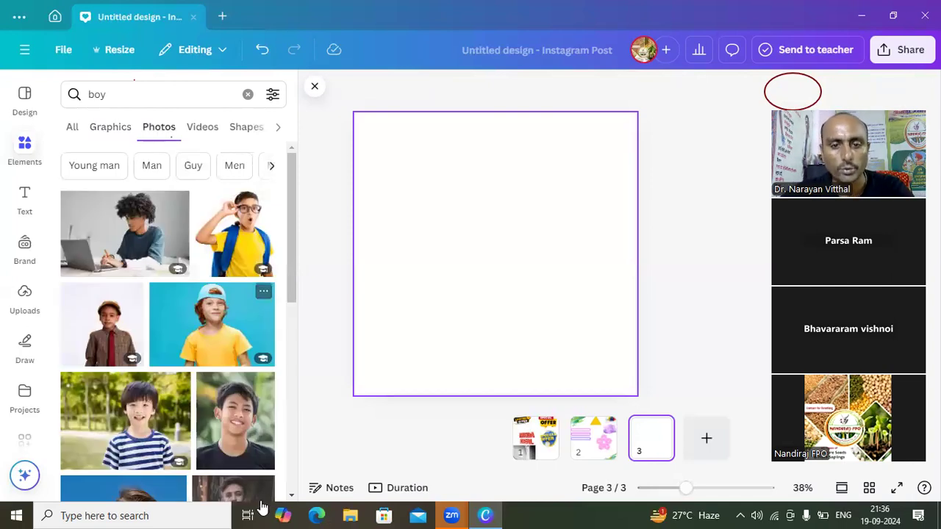
drag(292, 500, 291, 500)
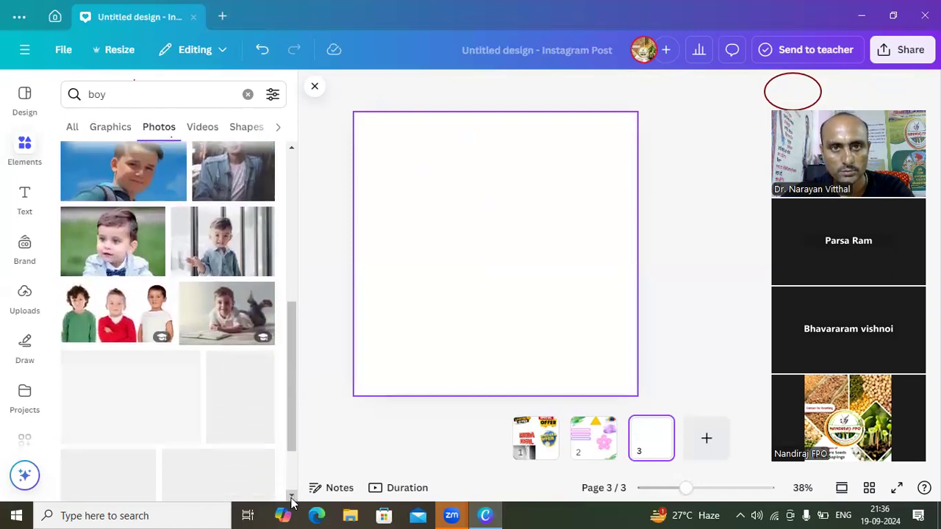
click(201, 128)
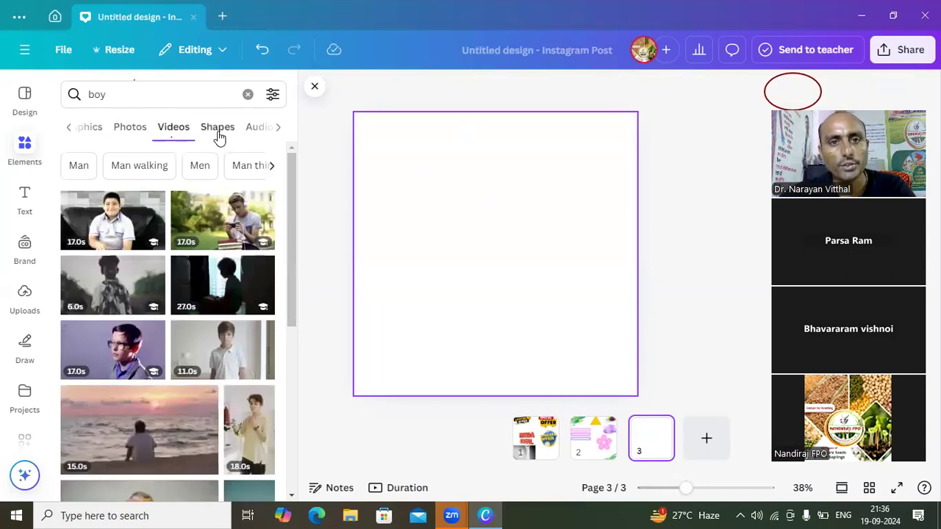
click(217, 133)
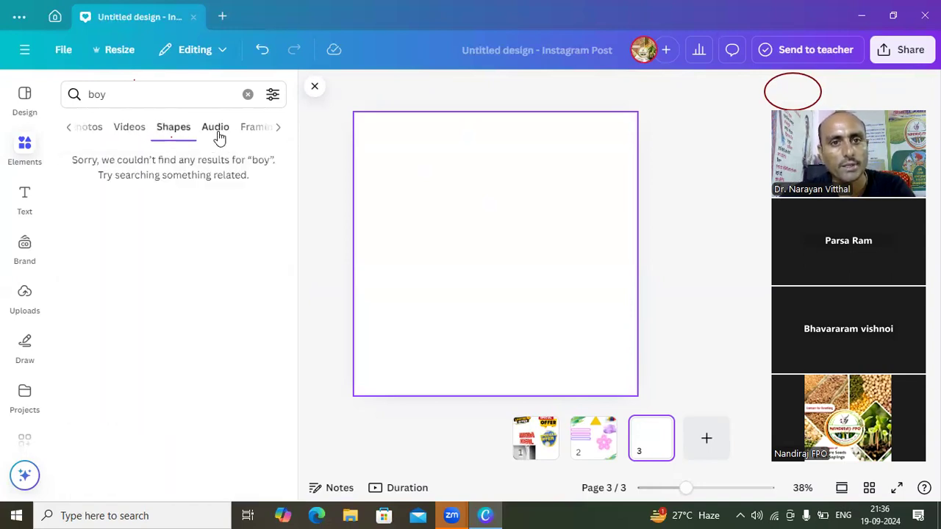
click(69, 132)
click(70, 132)
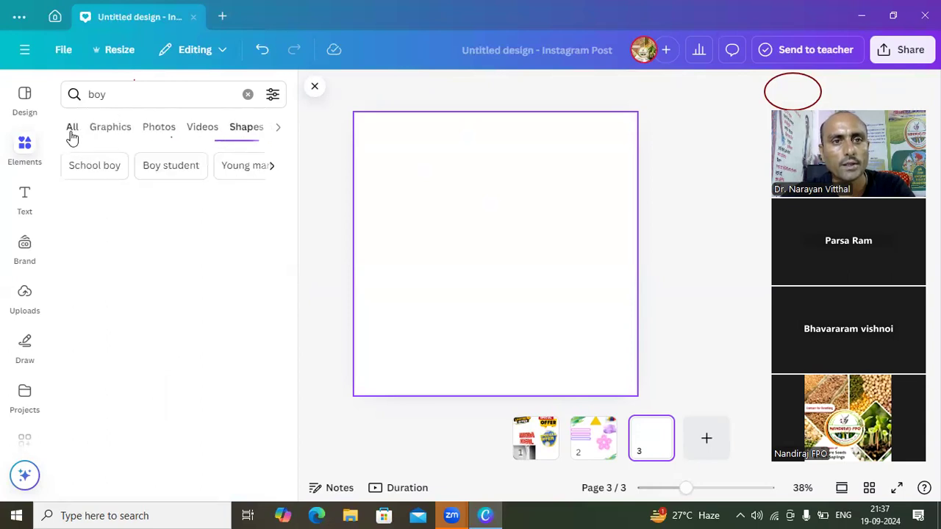
click(127, 91)
key(Return)
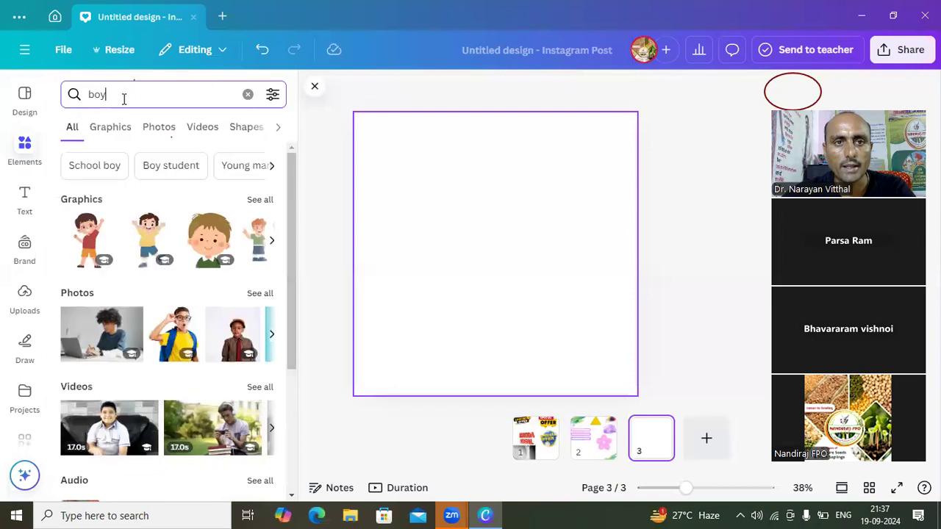
- Replace the search term and search the elements library for "Airoplane"
click(125, 99)
key(BackSpace)
key(BackSpace)
key(BackSpace)
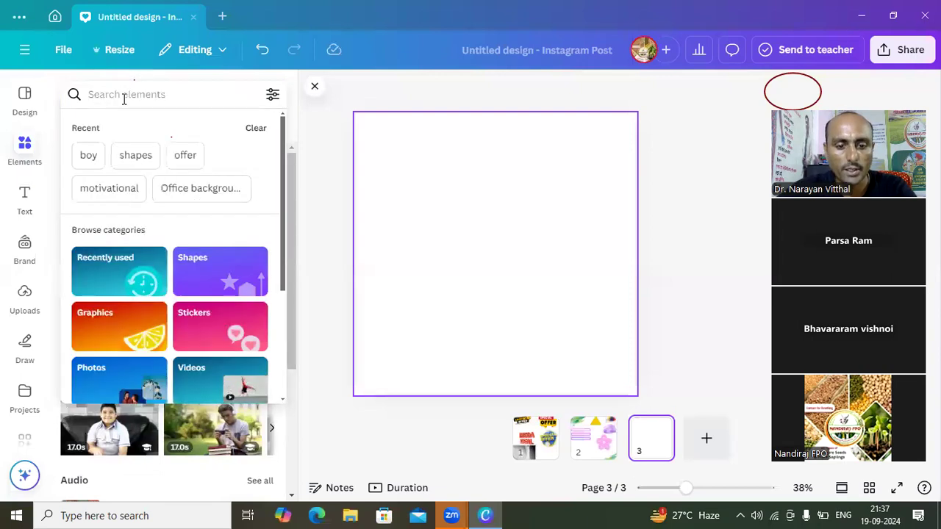
text(Air)
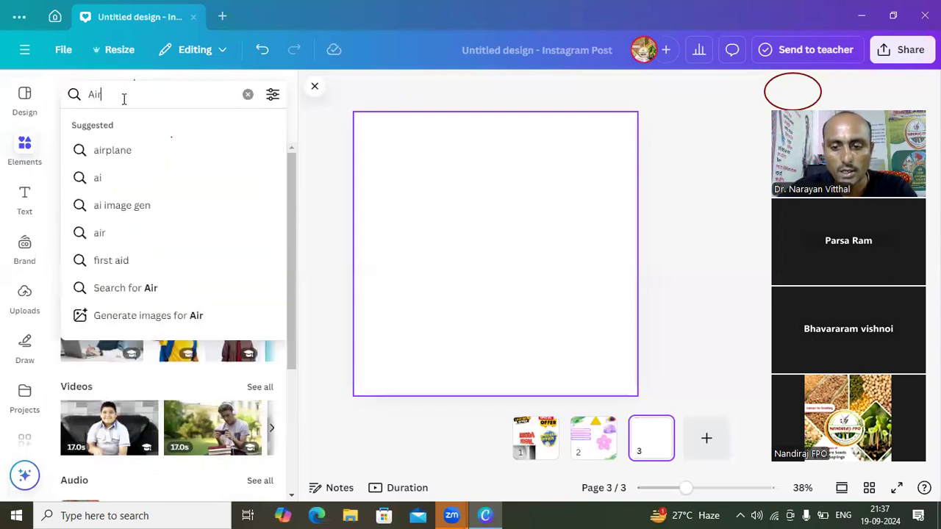
text(oplane)
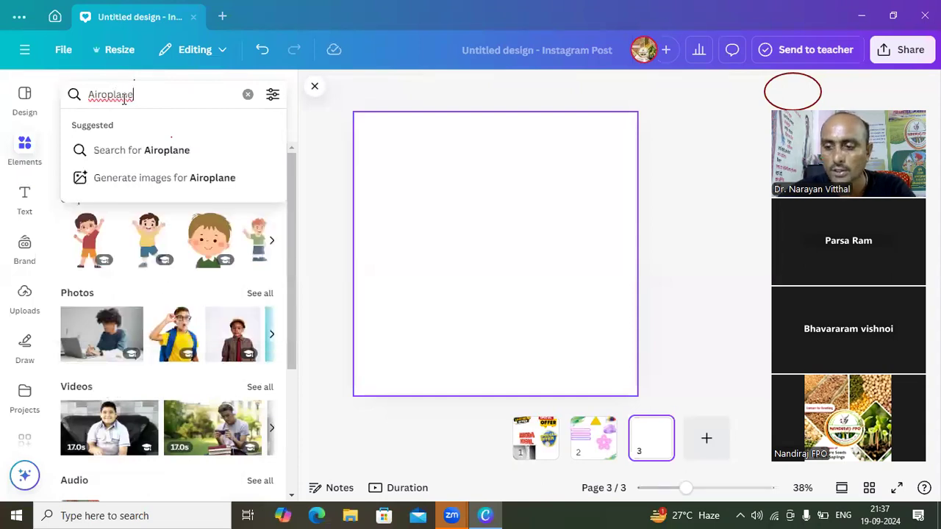
key(Return)
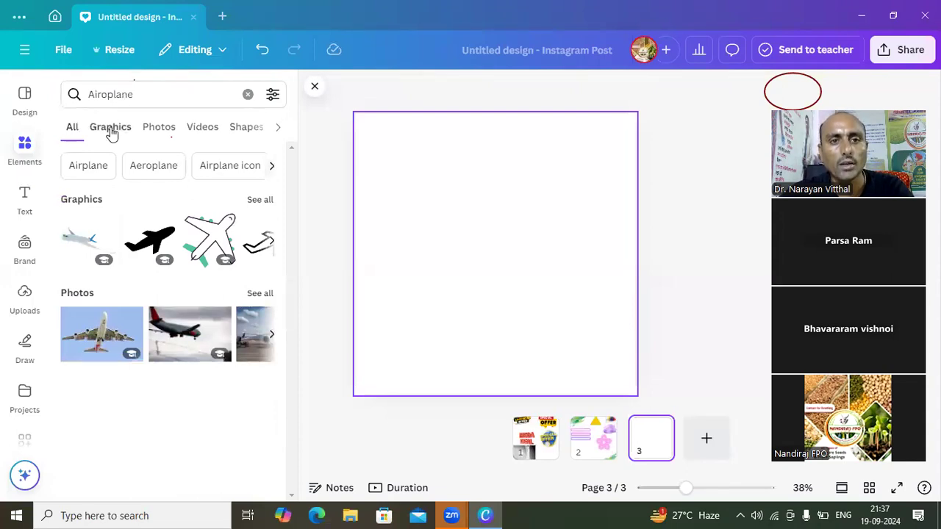
- Add the aircraft cabin photo with beige seats from the photo results and stretch its edges until it nearly fills page 3
click(110, 132)
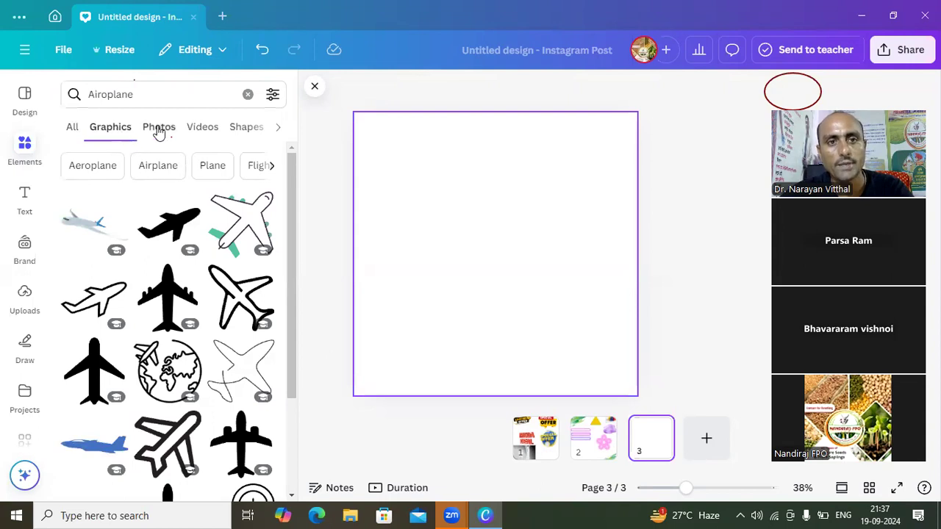
click(158, 129)
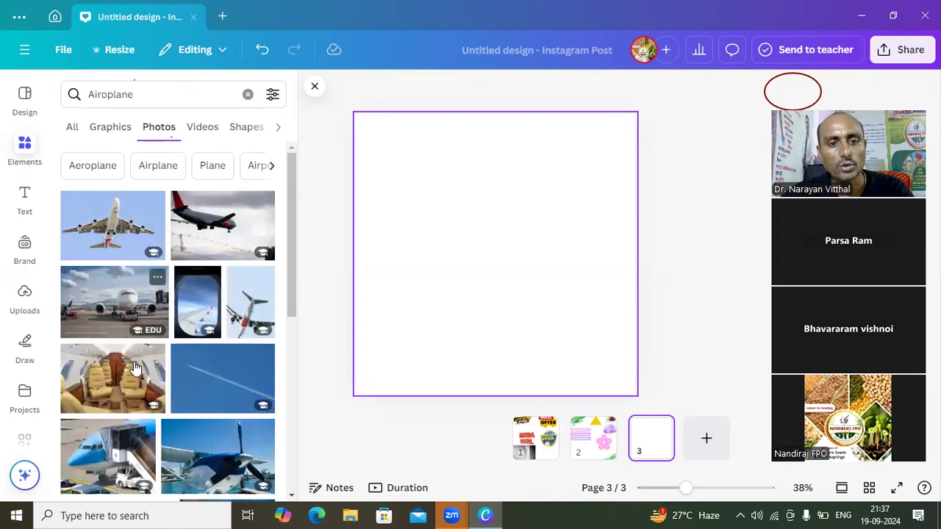
click(123, 388)
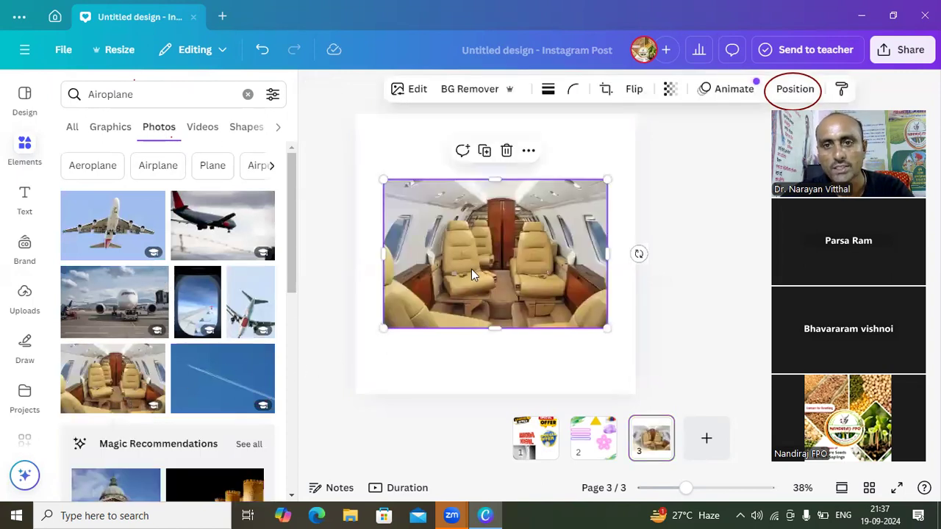
drag(495, 180, 485, 127)
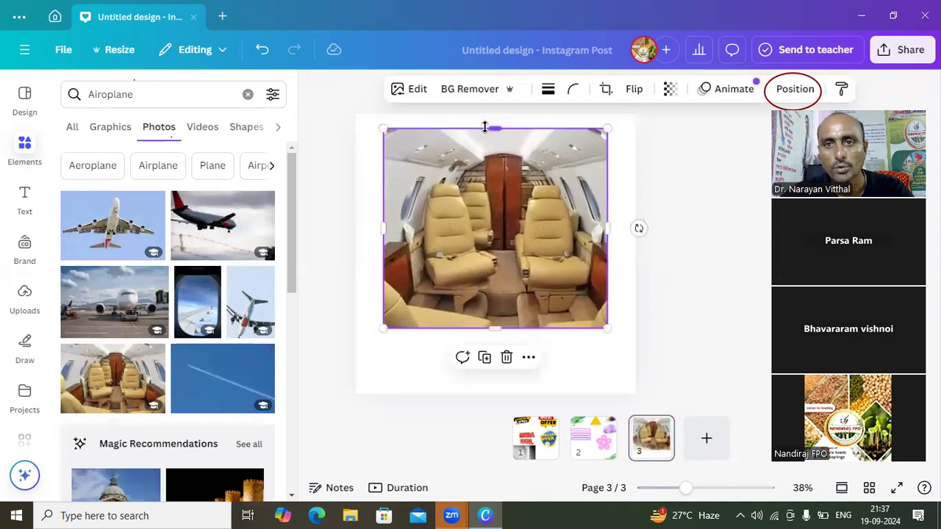
drag(385, 226, 355, 234)
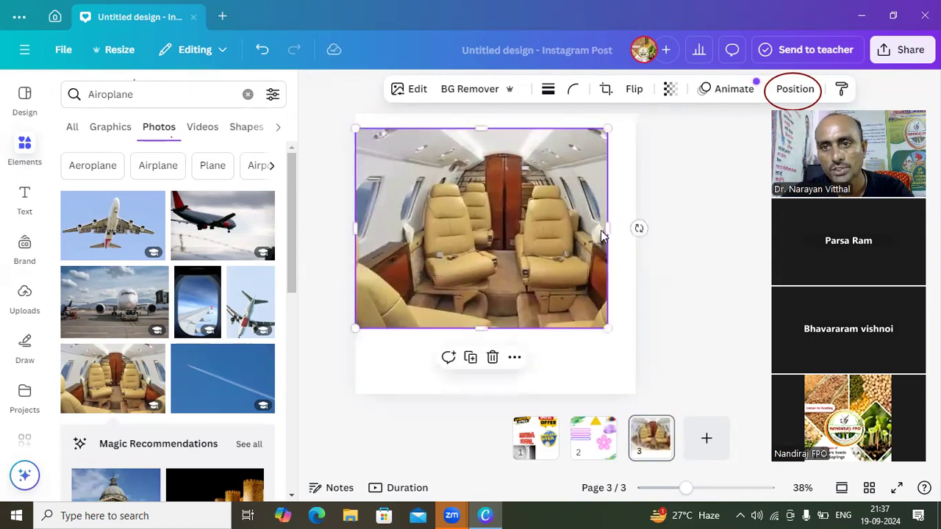
drag(608, 229, 632, 229)
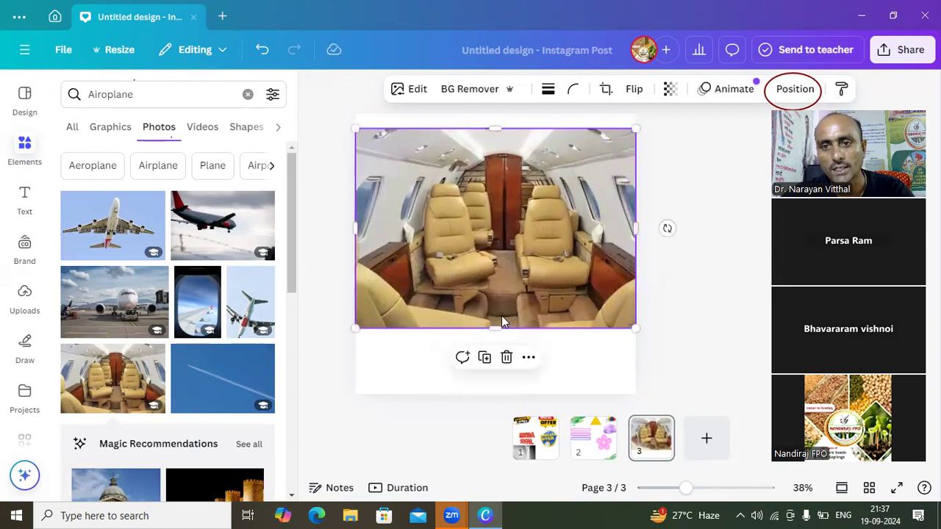
drag(492, 324, 492, 384)
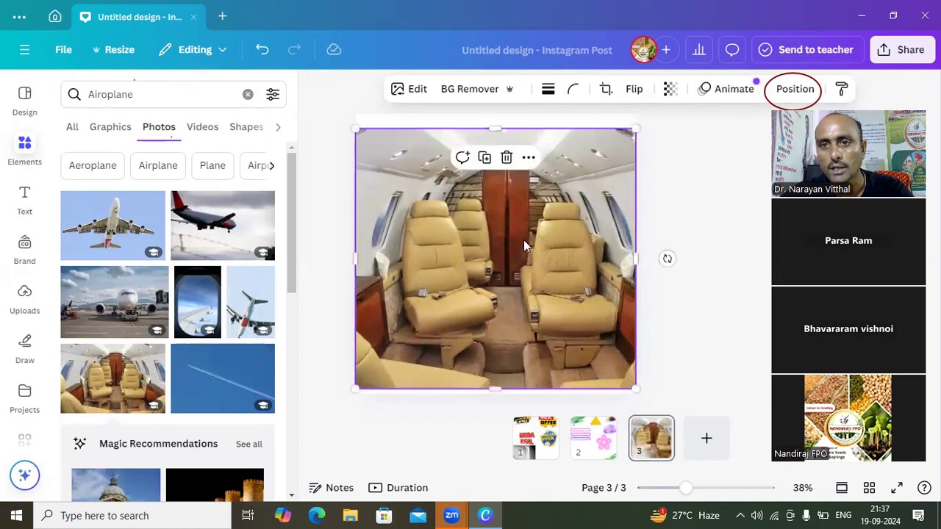
drag(492, 129, 492, 116)
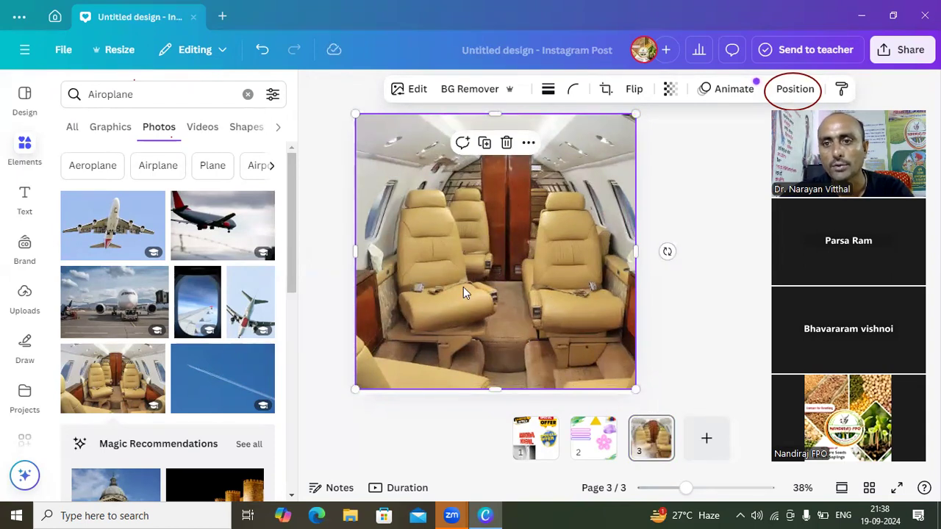
- Add a fourth page, insert the aircraft window photo showing the wing, and widen it on both sides
click(704, 445)
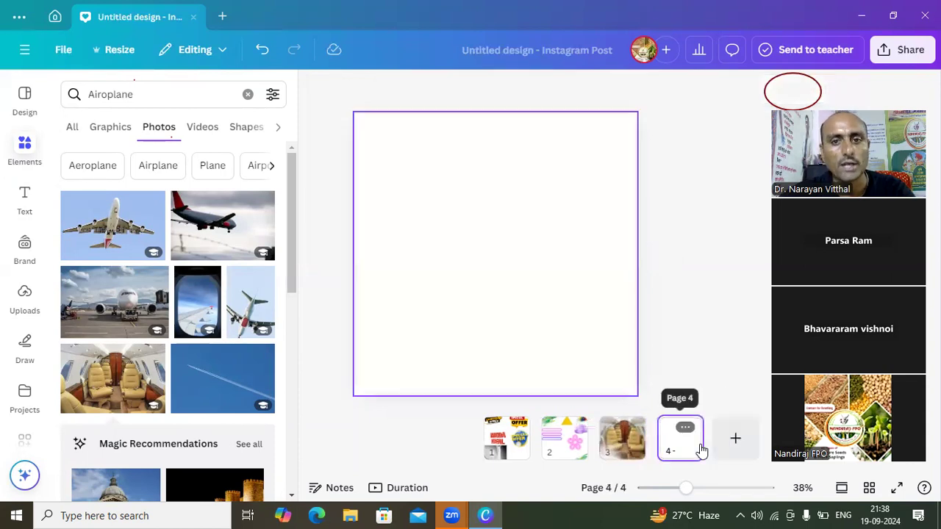
click(187, 293)
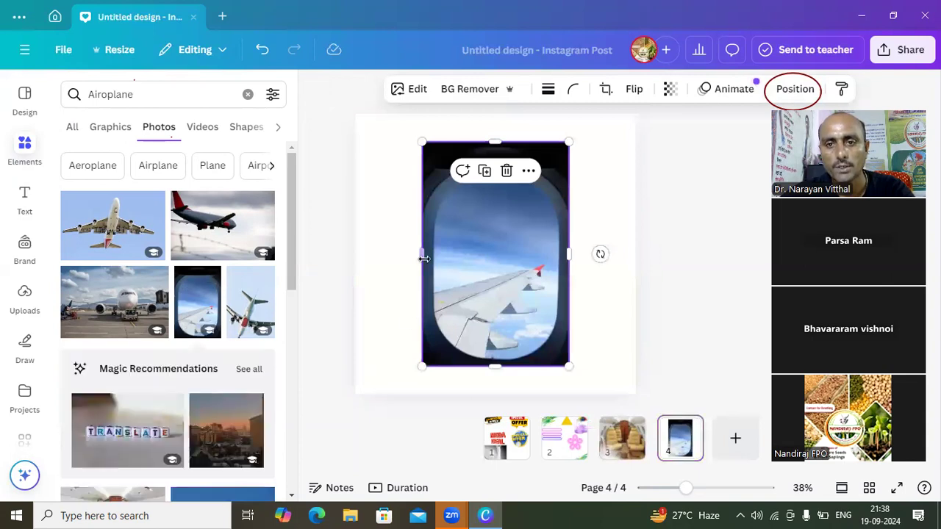
drag(424, 258, 383, 258)
drag(571, 255, 596, 255)
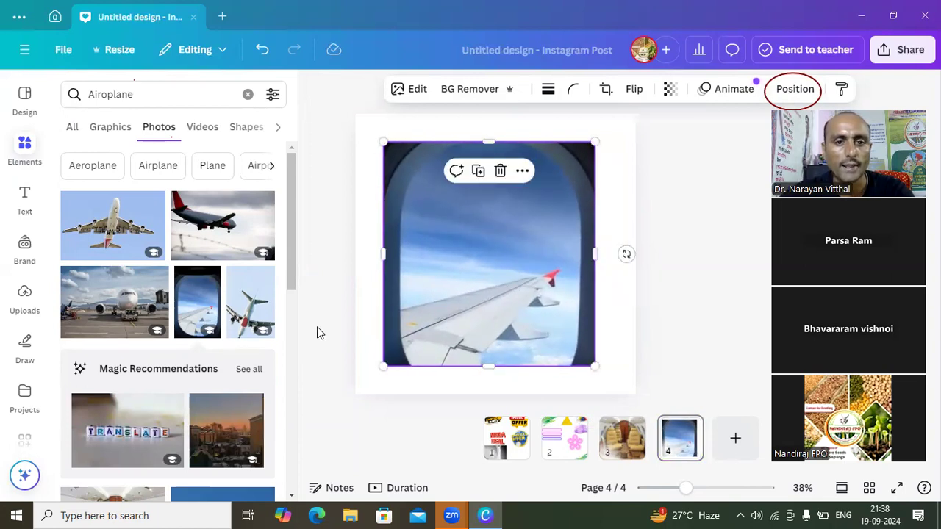
- Try the photo of the airliner seen from below on page 4, remove it, and add it to a new fifth page instead
click(124, 217)
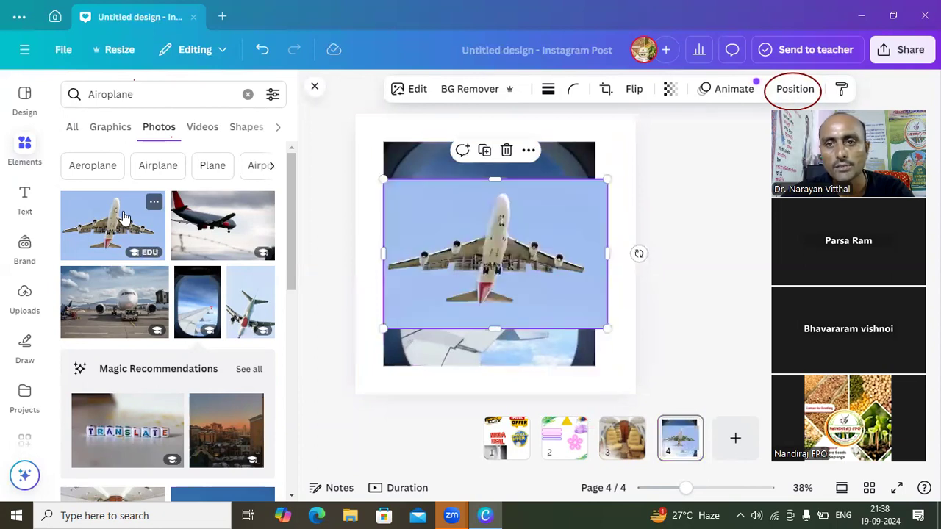
click(506, 150)
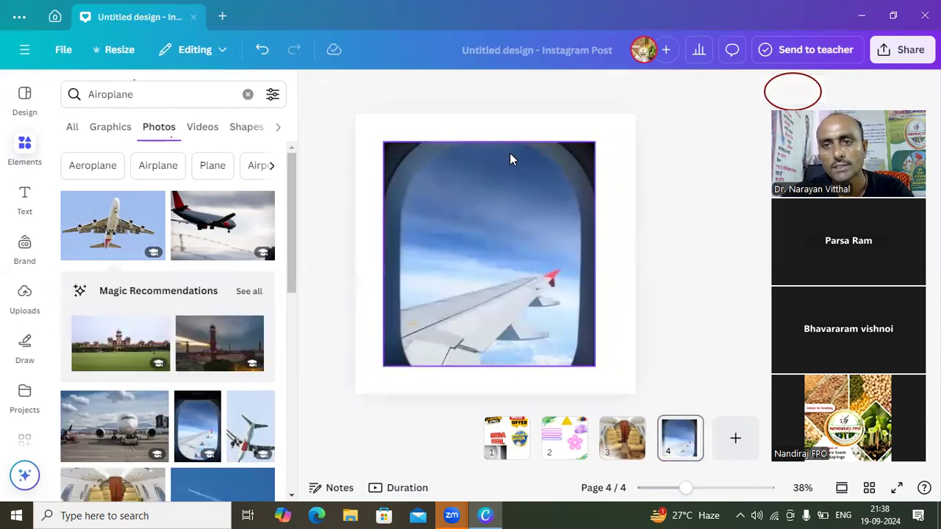
click(734, 439)
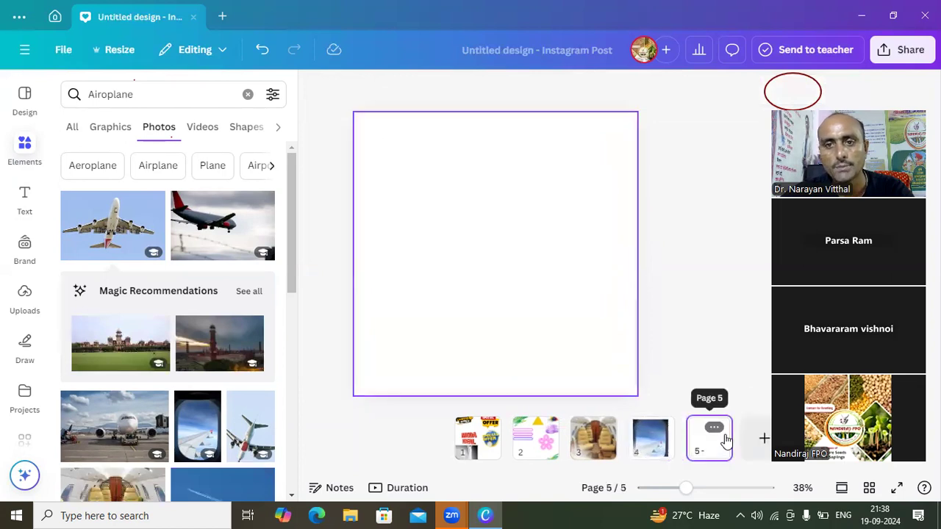
click(96, 224)
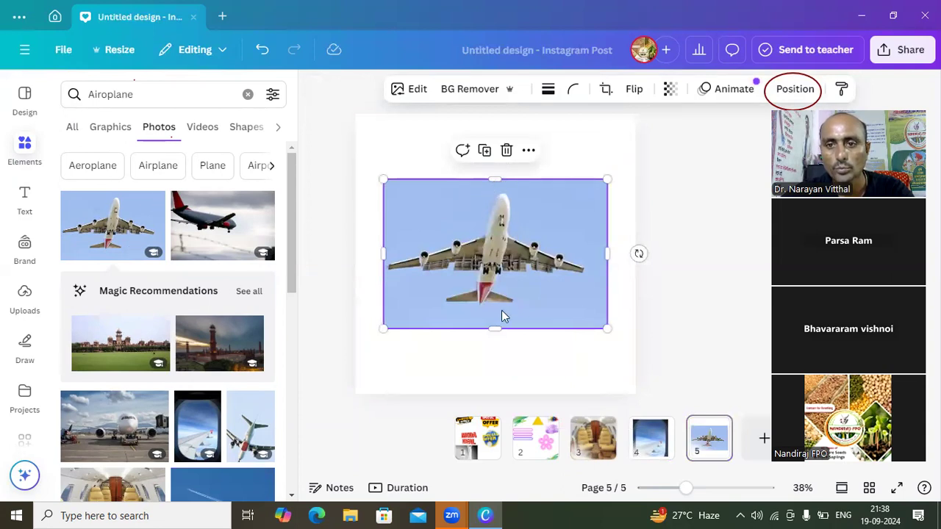
- Stretch the airliner photo on page 5 downward and to both sides until it spans about the page's width, and shift it slightly
drag(495, 329, 495, 374)
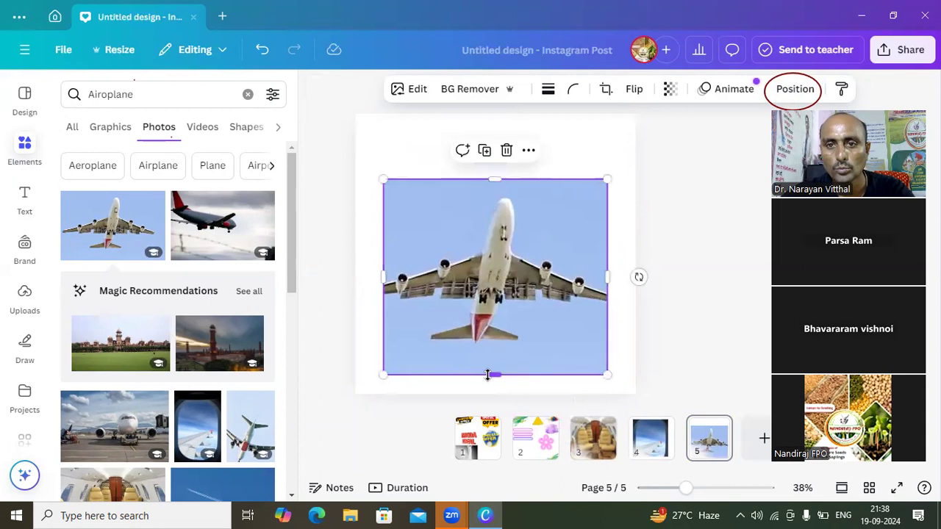
drag(384, 278, 350, 277)
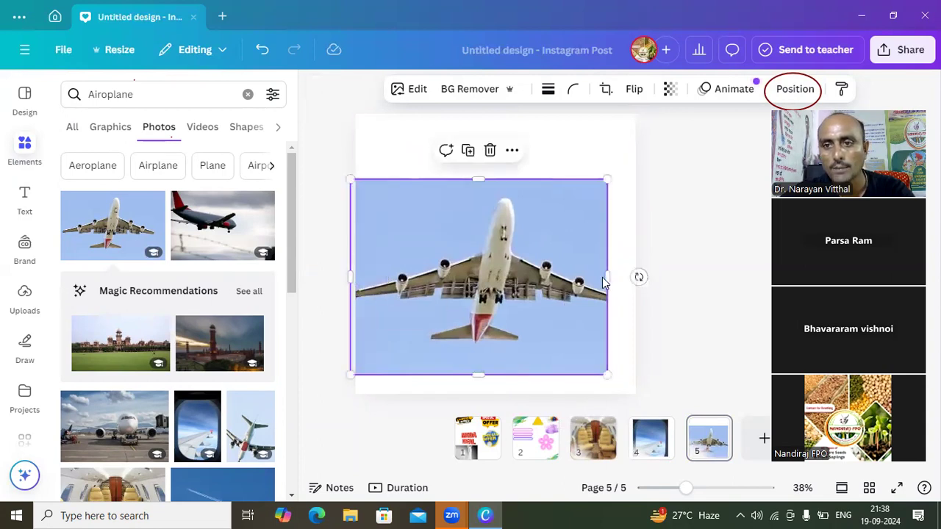
drag(607, 278, 634, 277)
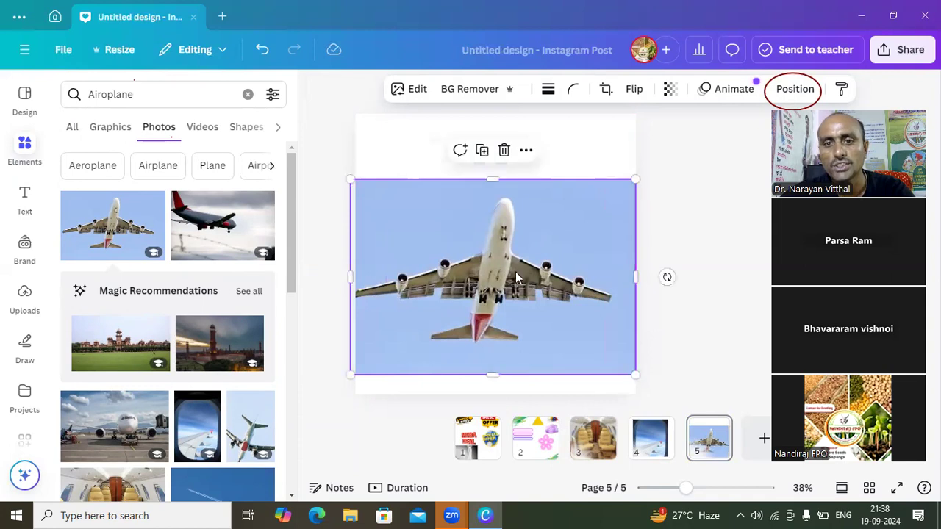
drag(458, 286, 466, 281)
click(409, 89)
scroll(290, 133, up, 2)
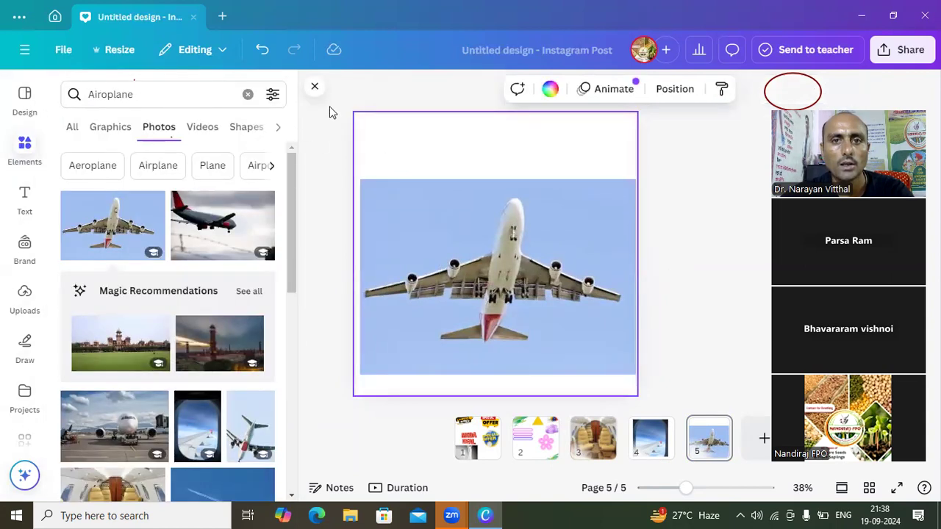
- Try the recommended photo of the red tower at dusk on page 5, and remove it
mouse_move(218, 353)
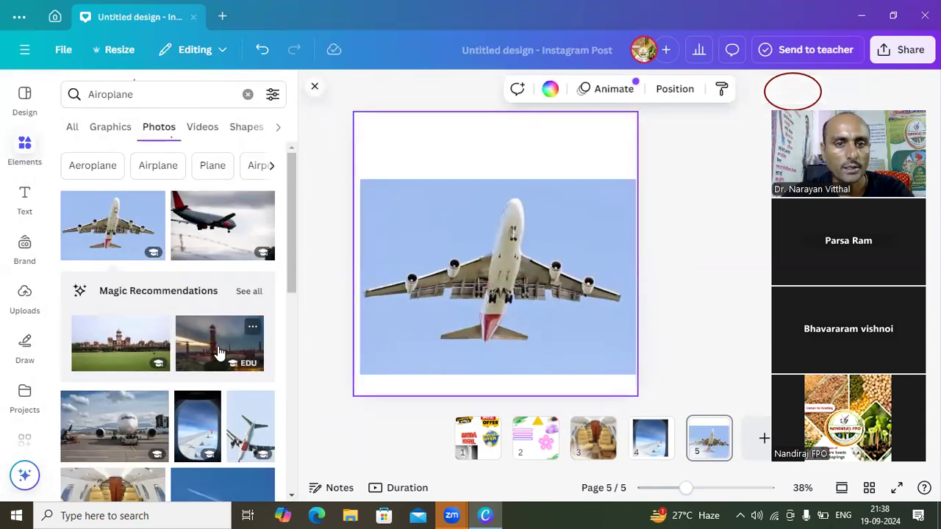
click(219, 352)
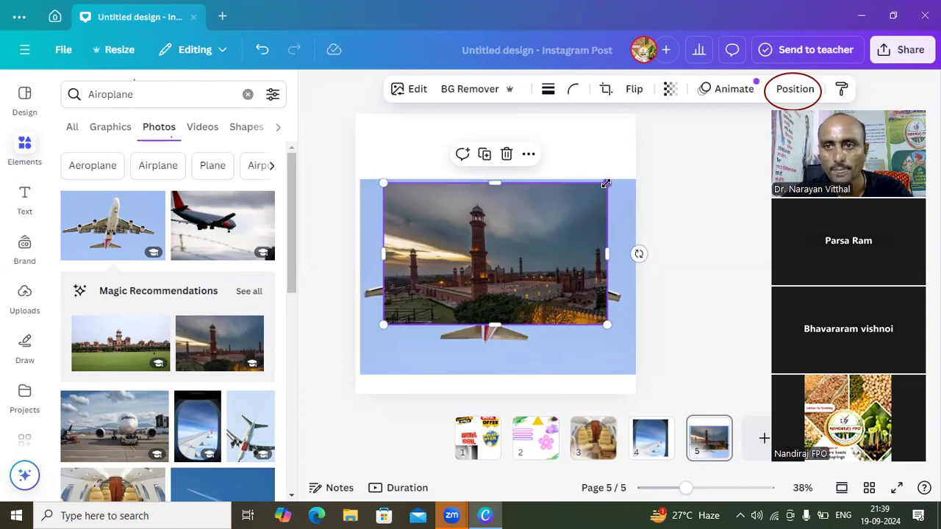
click(506, 155)
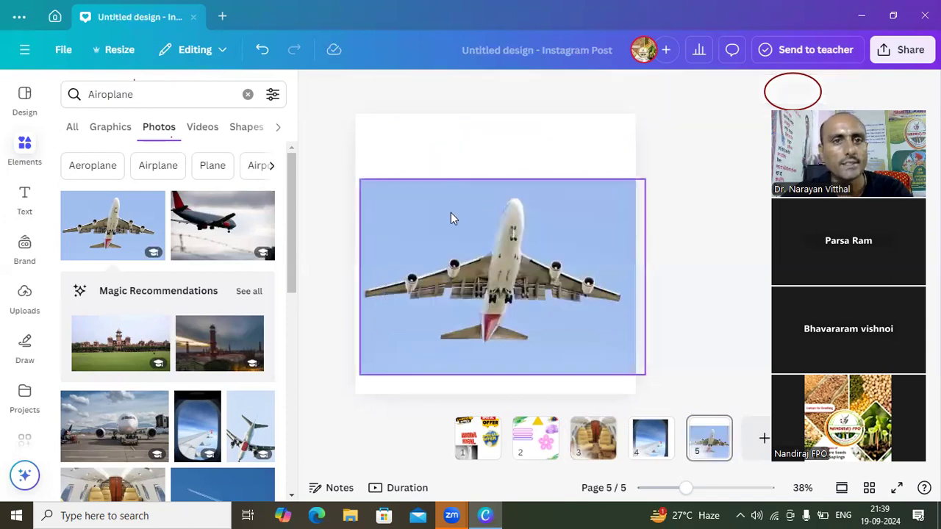
- Clear the elements search term and close the elements library
click(191, 103)
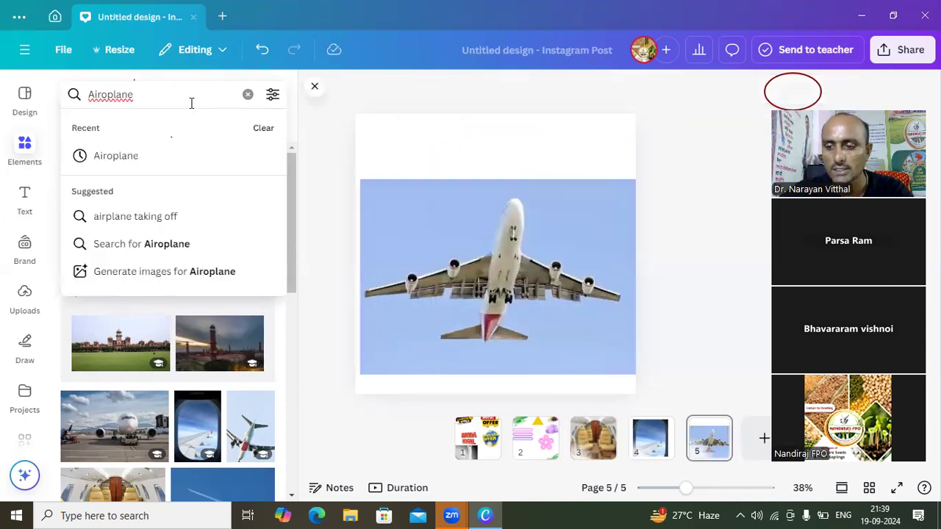
key(BackSpace)
key(BackSpace)
key(BackSpace)
key(BackSpace)
key(BackSpace)
key(BackSpace)
key(BackSpace)
key(BackSpace)
key(BackSpace)
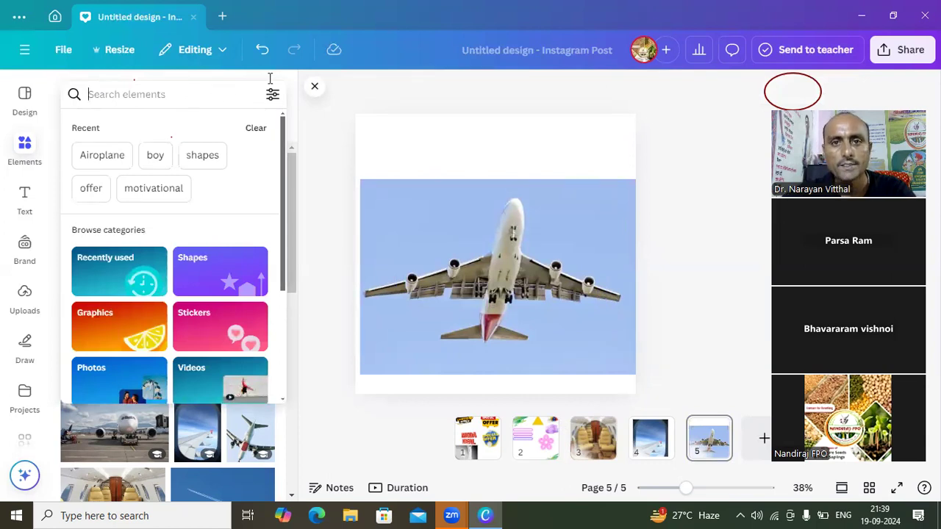
click(314, 87)
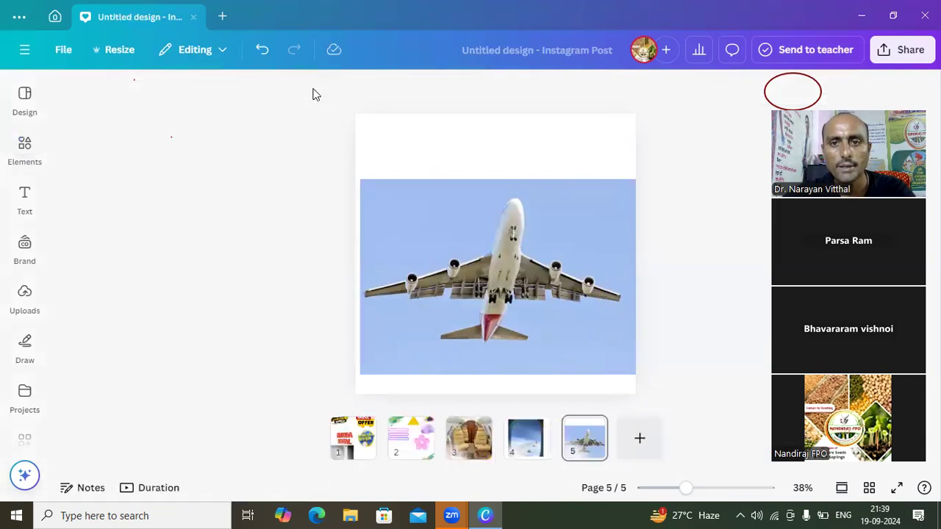
- Add a sixth page and insert four default headings stacked on it
click(633, 434)
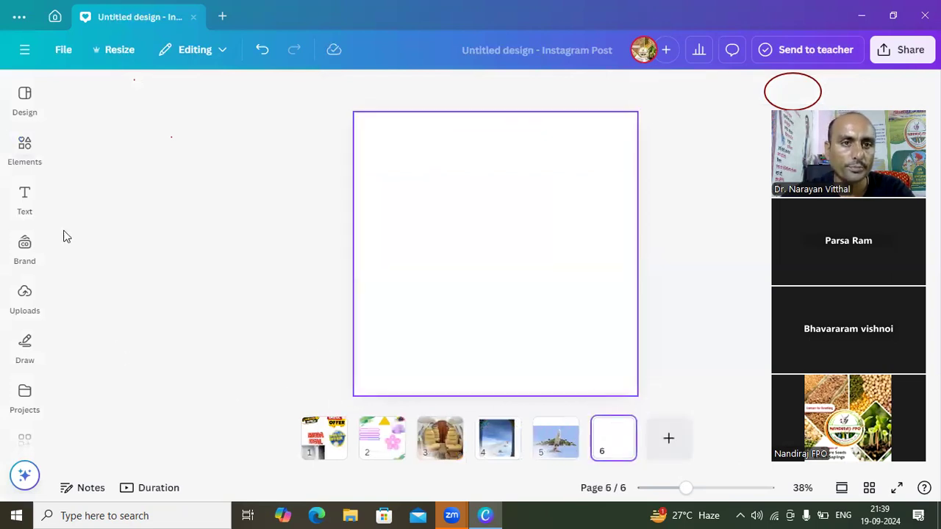
click(22, 197)
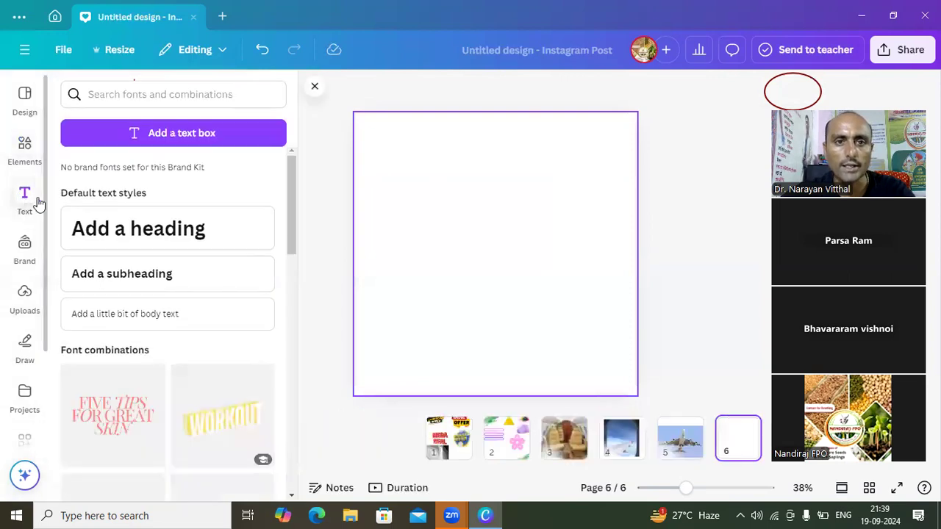
double_click(147, 233)
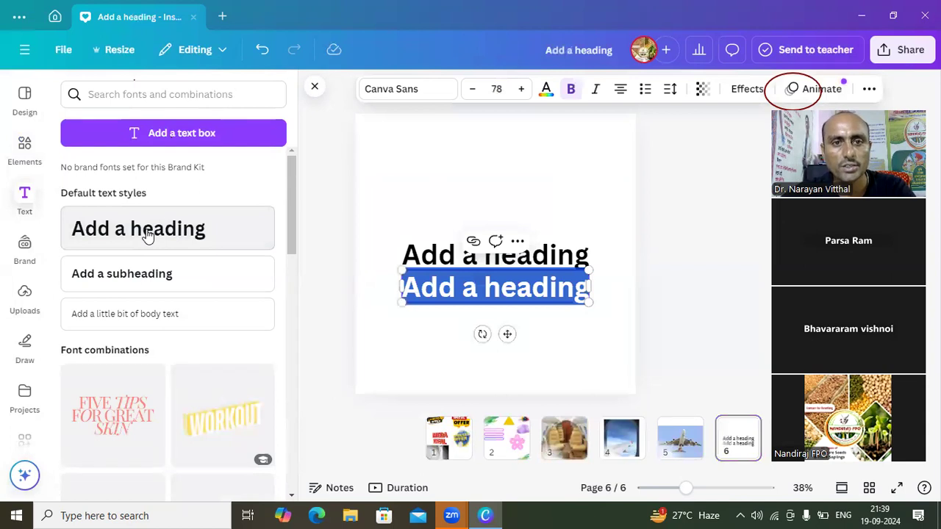
click(147, 232)
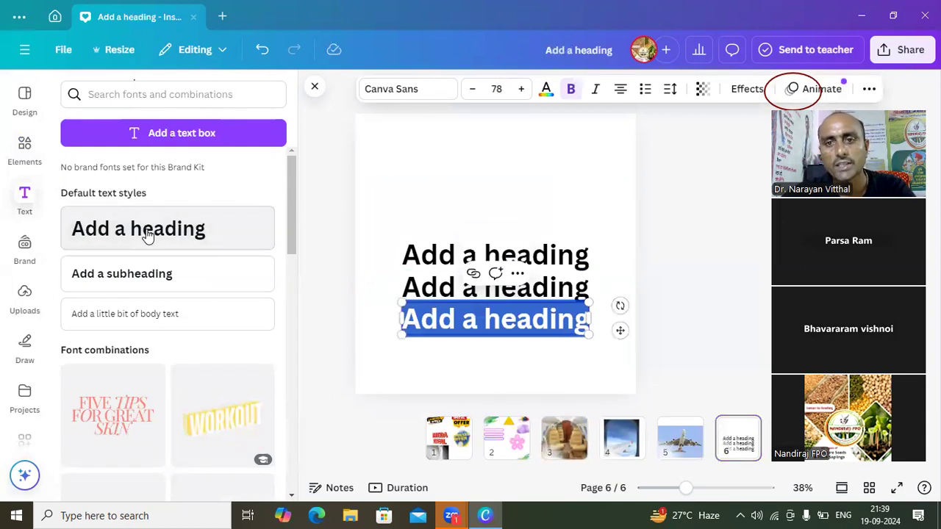
click(147, 233)
- Delete the three upper headings on page 6 and move the remaining one near the page's upper edge
click(458, 255)
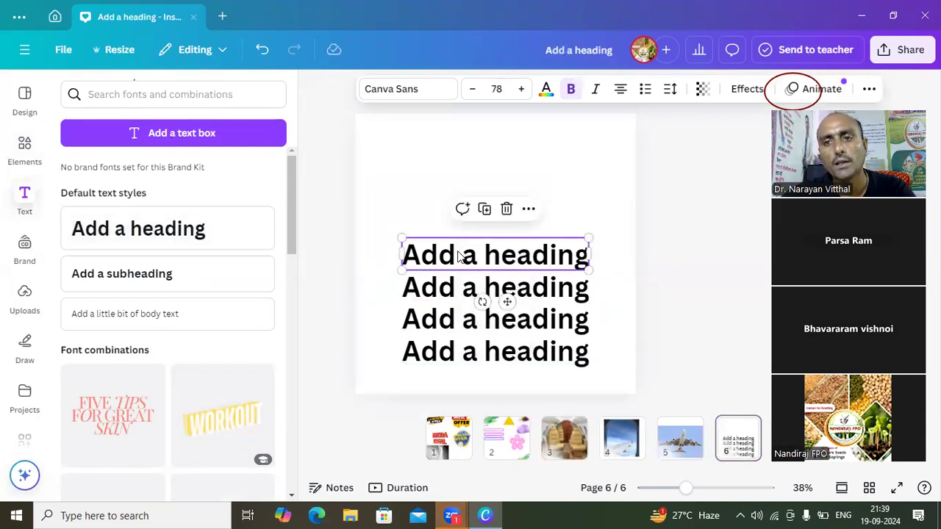
click(507, 210)
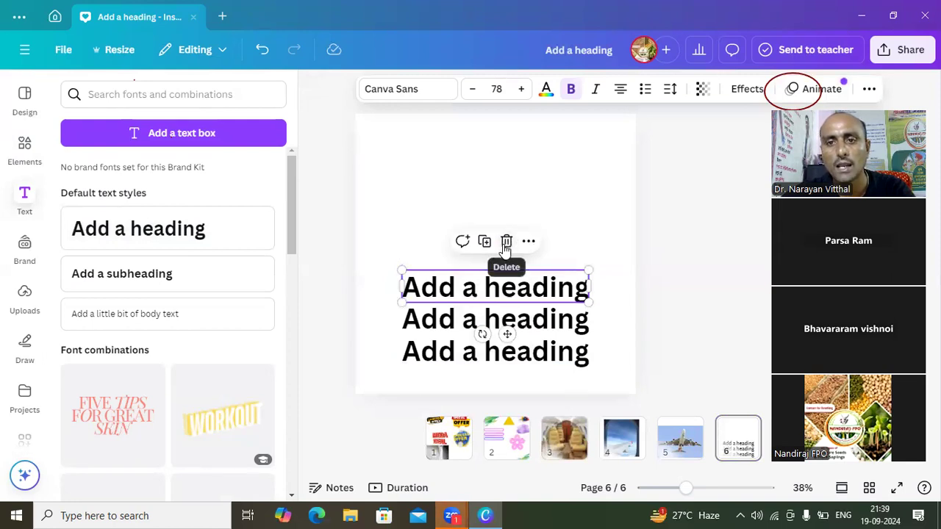
click(505, 245)
click(504, 319)
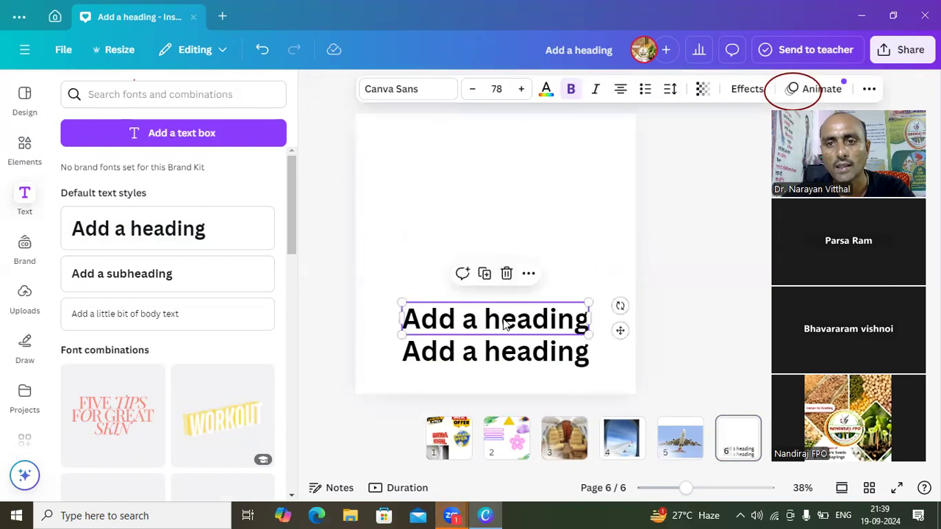
click(507, 276)
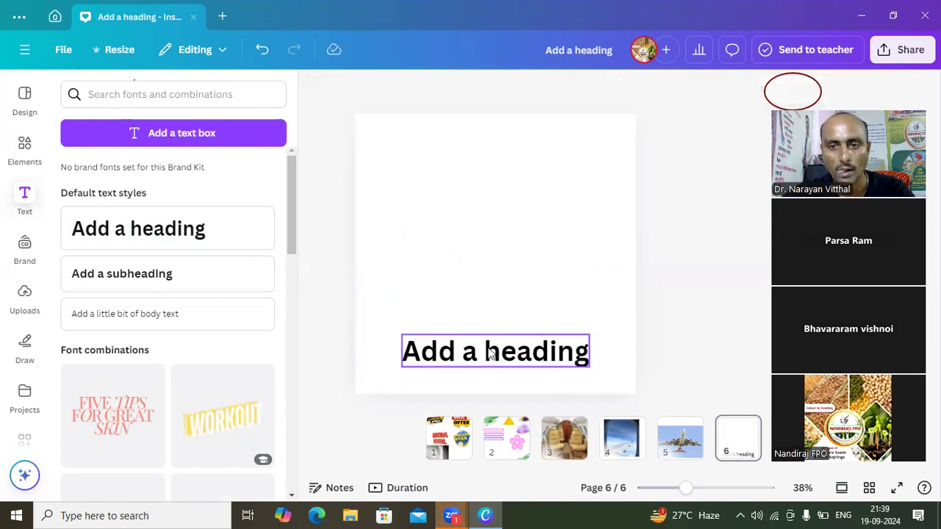
drag(491, 353, 478, 173)
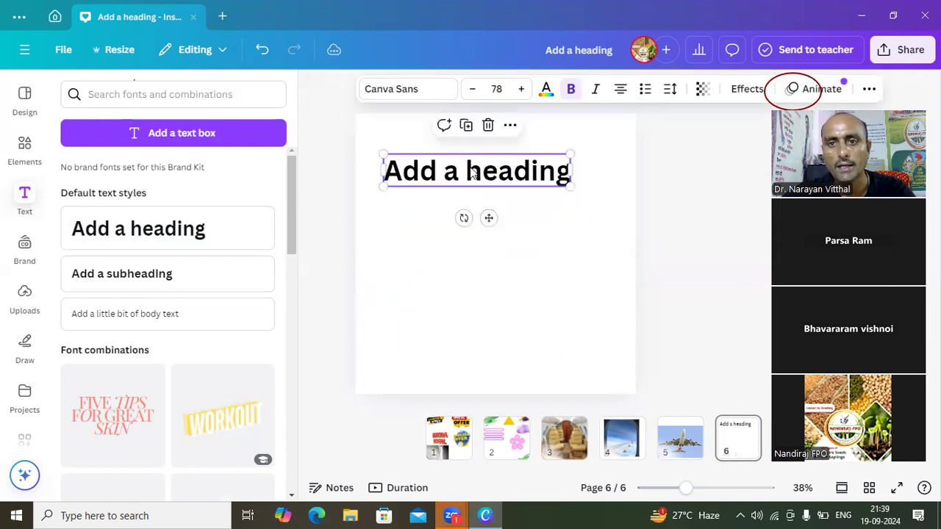
- Replace the heading's placeholder text with "Udhyami"
double_click(500, 181)
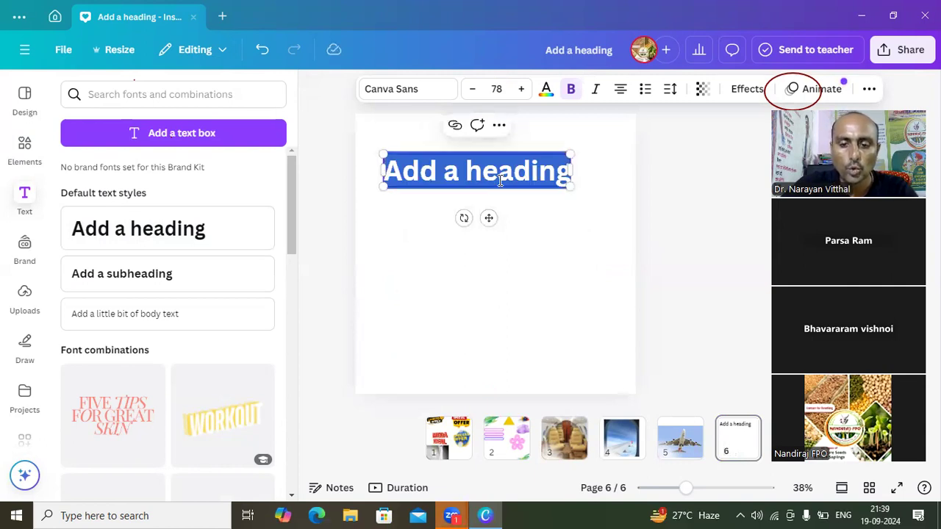
text(Udhya)
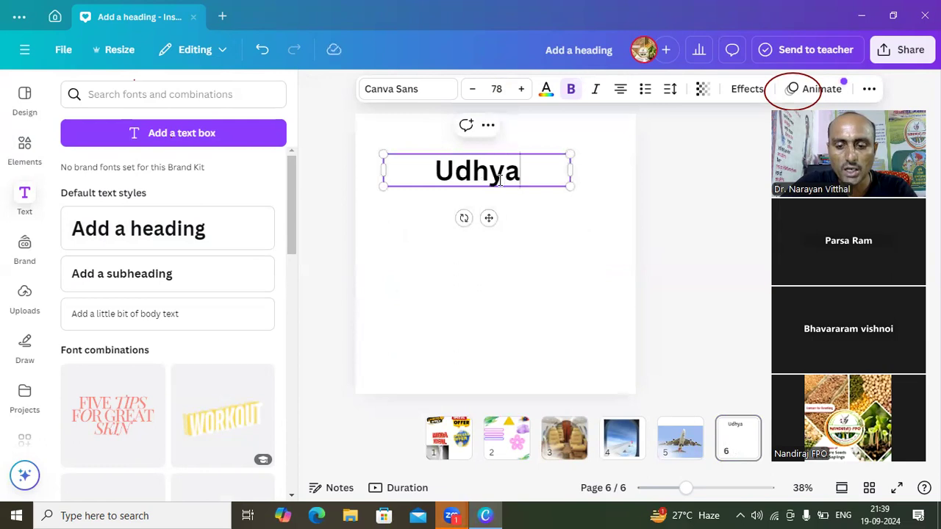
text(mi)
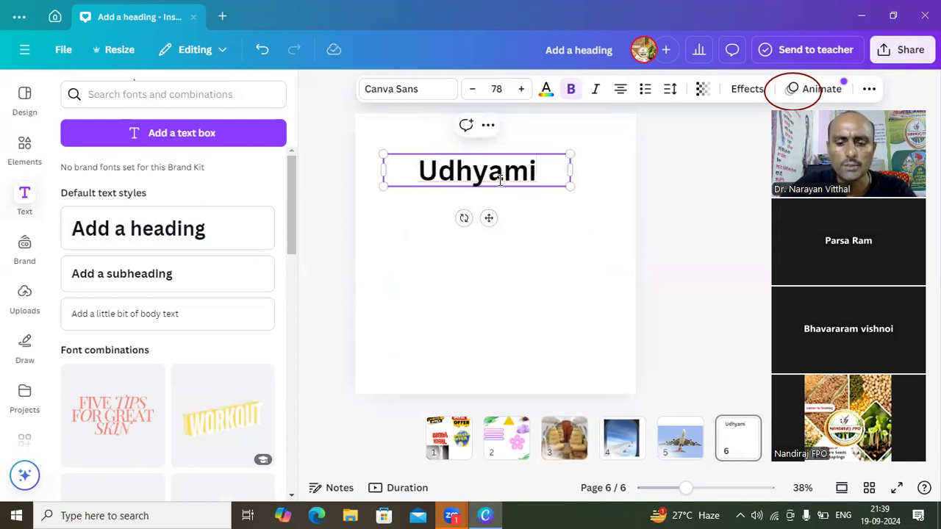
click(555, 228)
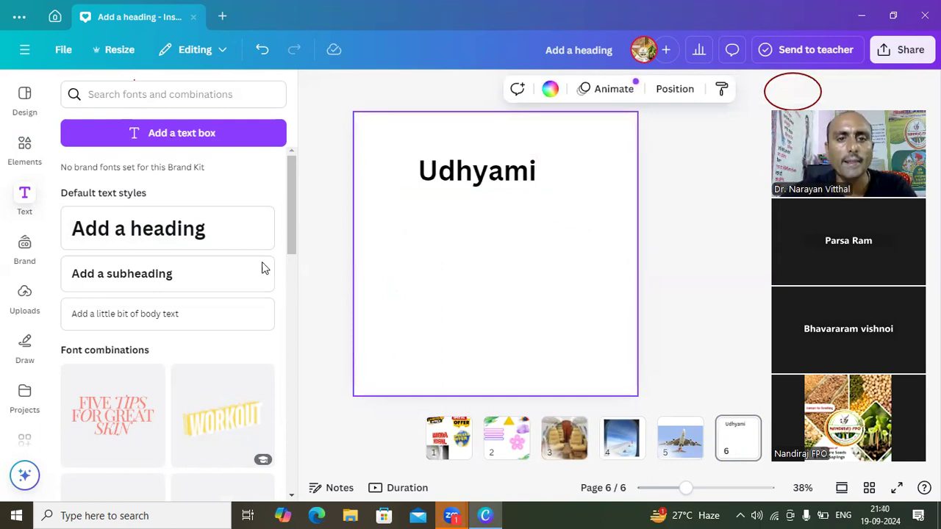
- Add a default subheading below the heading and replace its placeholder text with "Pathshala"
click(210, 273)
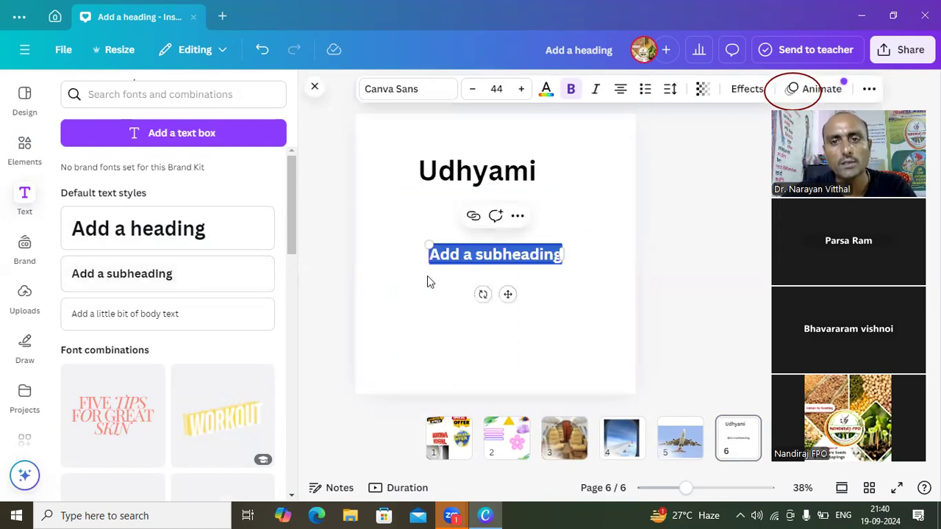
click(466, 255)
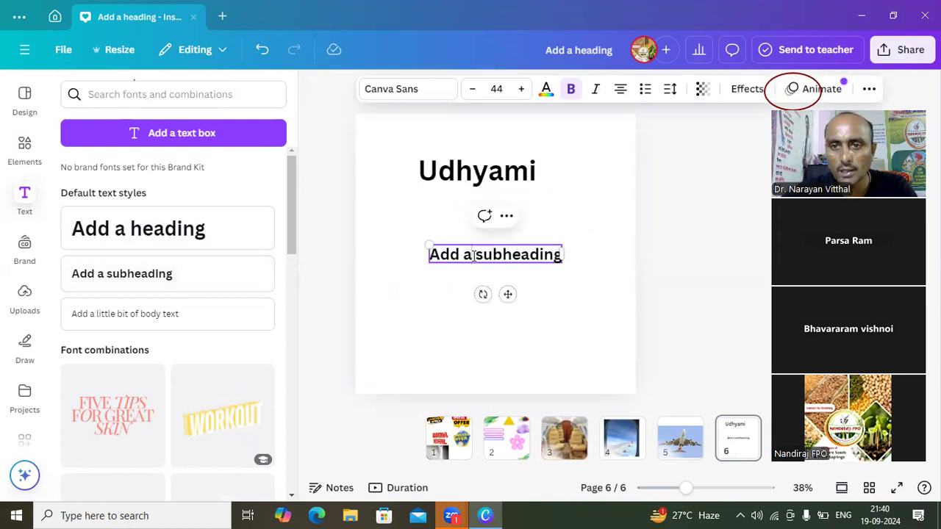
click(547, 253)
key(BackSpace)
key(BackSpace)
key(BackSpace)
key(BackSpace)
key(BackSpace)
key(BackSpace)
key(BackSpace)
key(BackSpace)
key(BackSpace)
key(BackSpace)
key(BackSpace)
key(BackSpace)
key(BackSpace)
key(BackSpace)
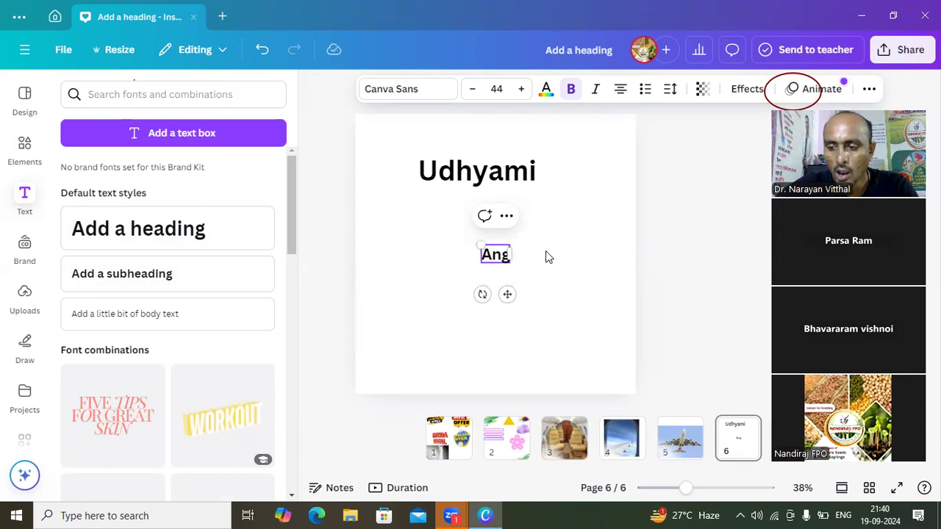
key(BackSpace)
key(BackSpace)
key(BackSpace)
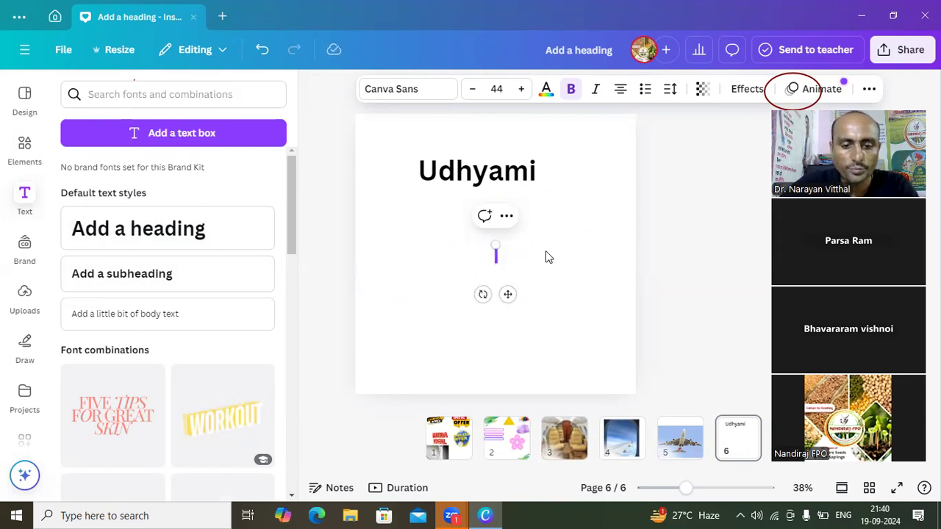
text(Pat)
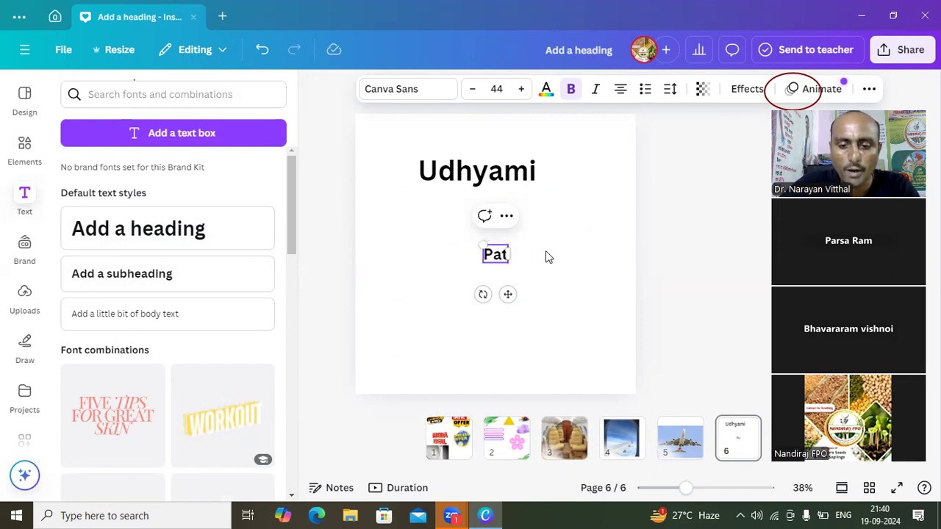
text(hshala)
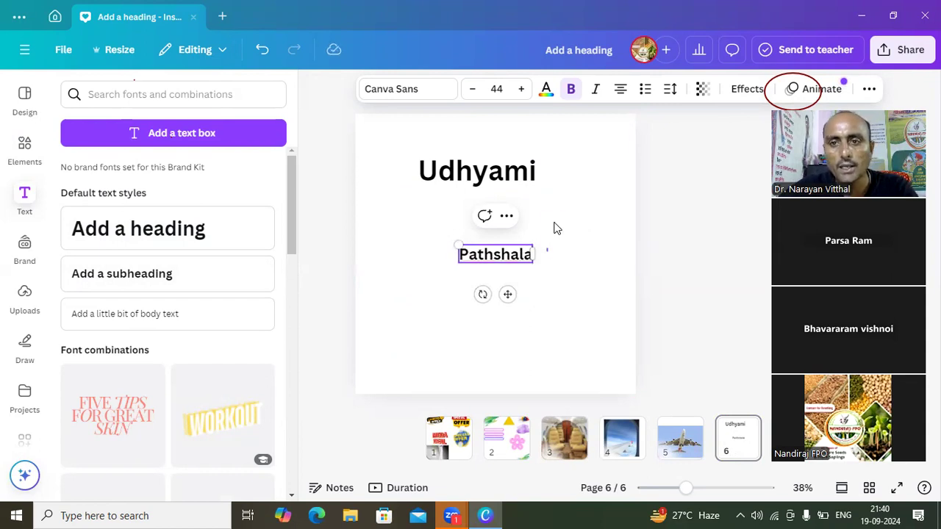
click(563, 221)
- Enlarge the "Pathshala" subheading to about size 66.1 and place it directly beneath the "Udhyami" heading
drag(483, 263, 406, 202)
drag(468, 217, 490, 220)
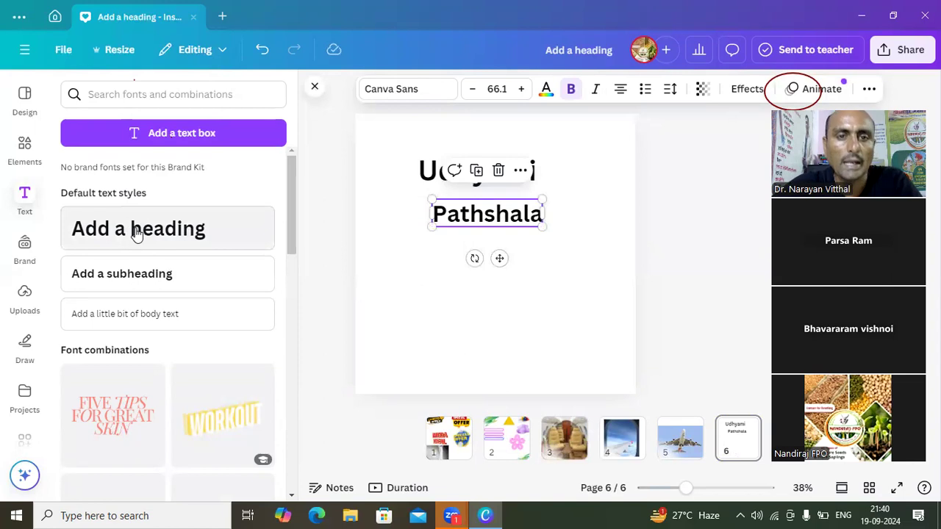
click(400, 144)
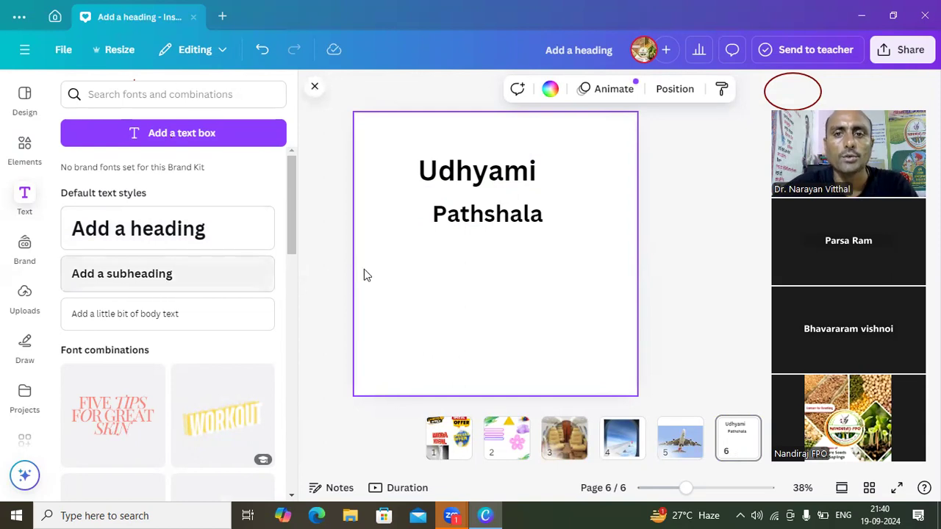
- Add a default body text line beneath "Pathshala", keeping its placeholder wording
click(151, 313)
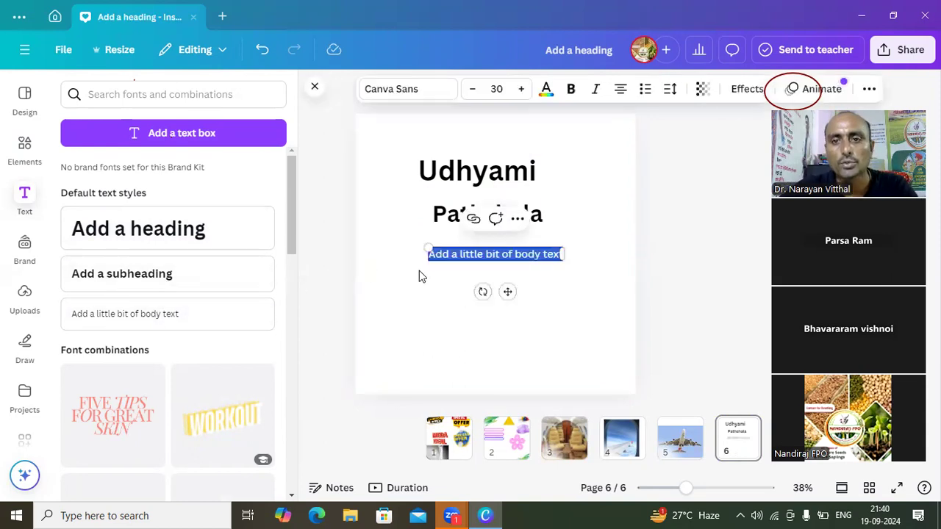
click(491, 258)
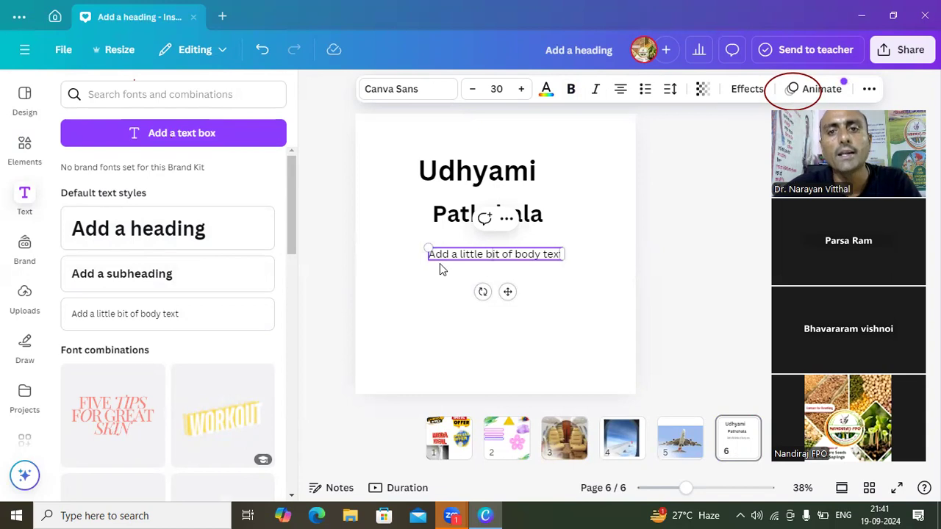
click(386, 199)
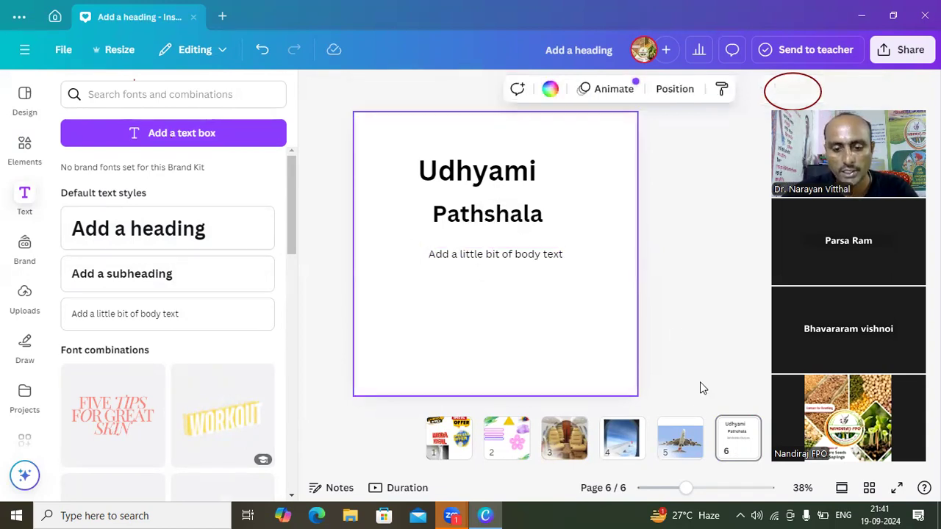
mouse_move(748, 447)
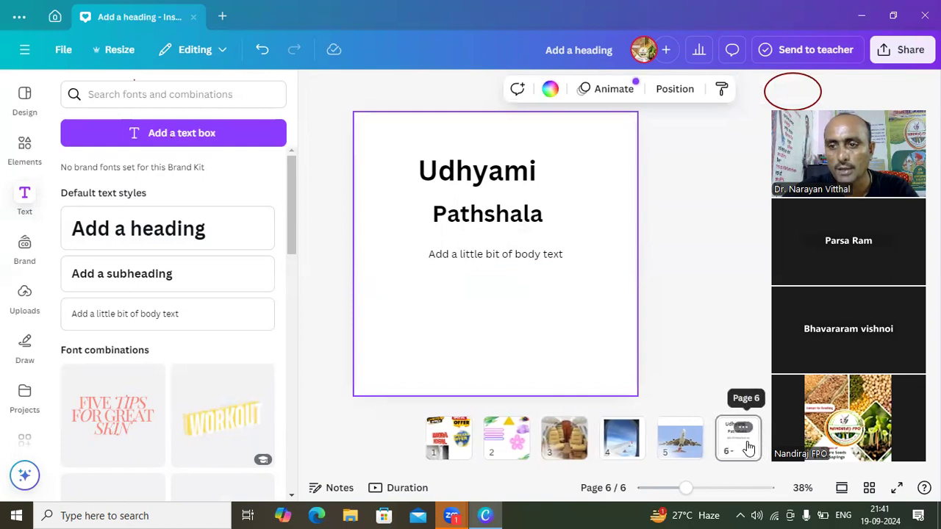
- Add a blank page 7 after the "Udhyami Pathshala" text page
mouse_move(753, 446)
mouse_down()
mouse_move(666, 441)
mouse_move(745, 446)
mouse_up()
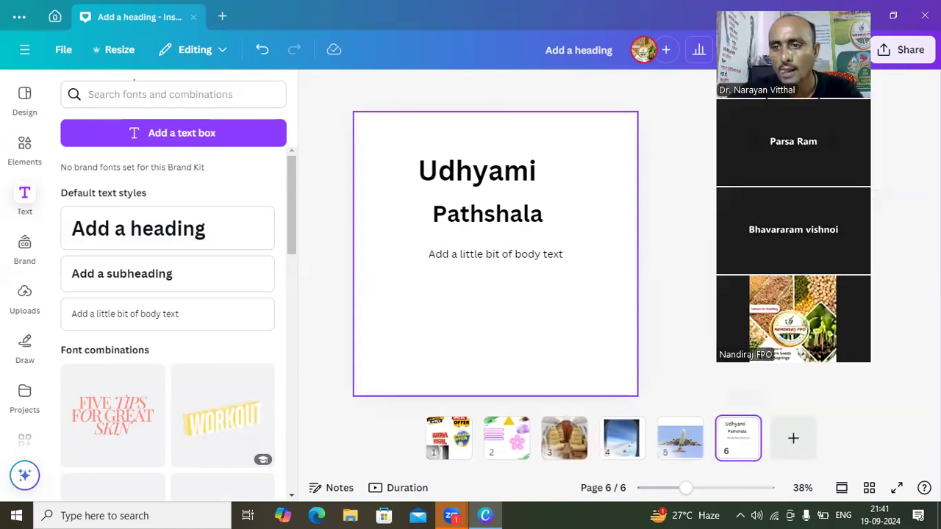
click(792, 434)
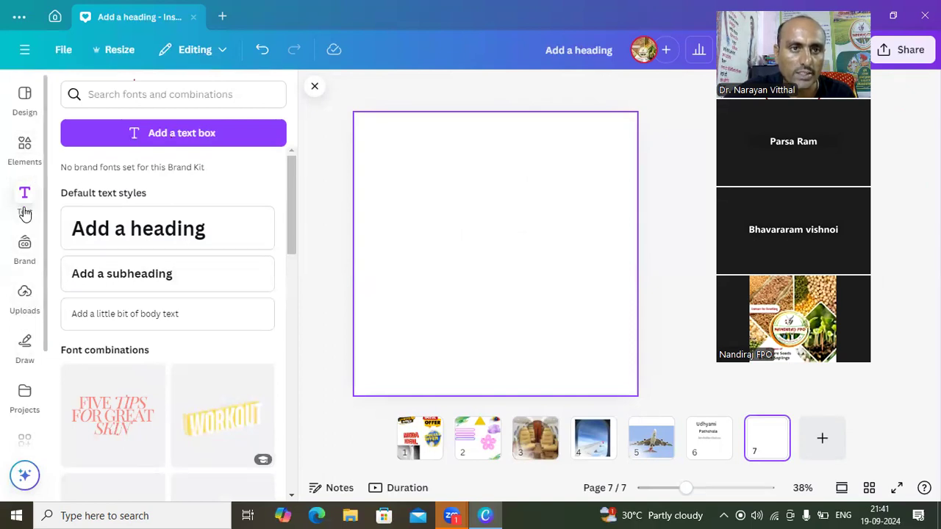
- Open the Brand section and show who can help set up the Brand Kit
click(22, 252)
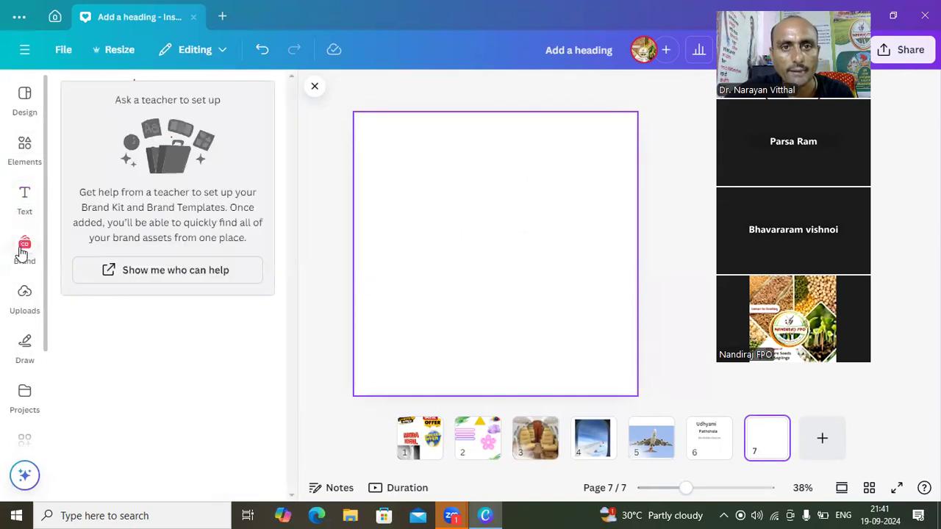
click(139, 270)
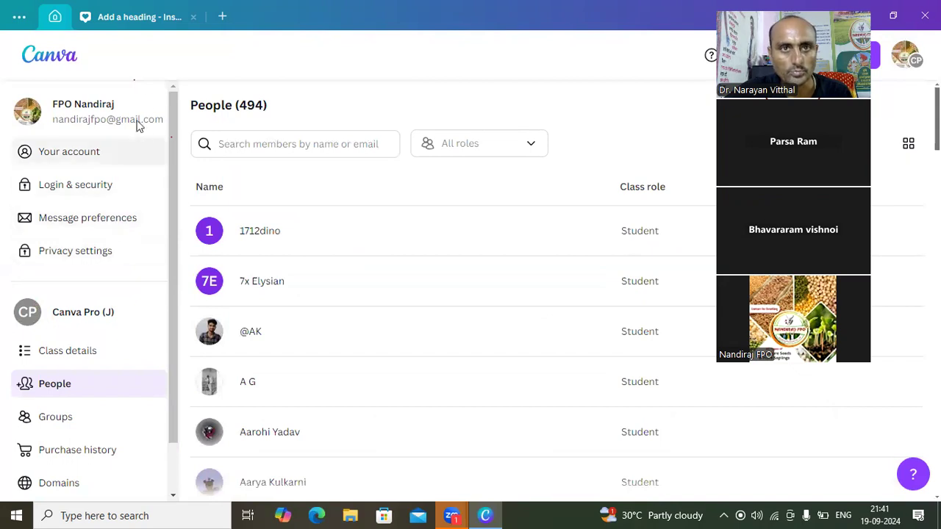
- Close the "Add a heading" design and quit Canva after viewing the account settings
click(195, 17)
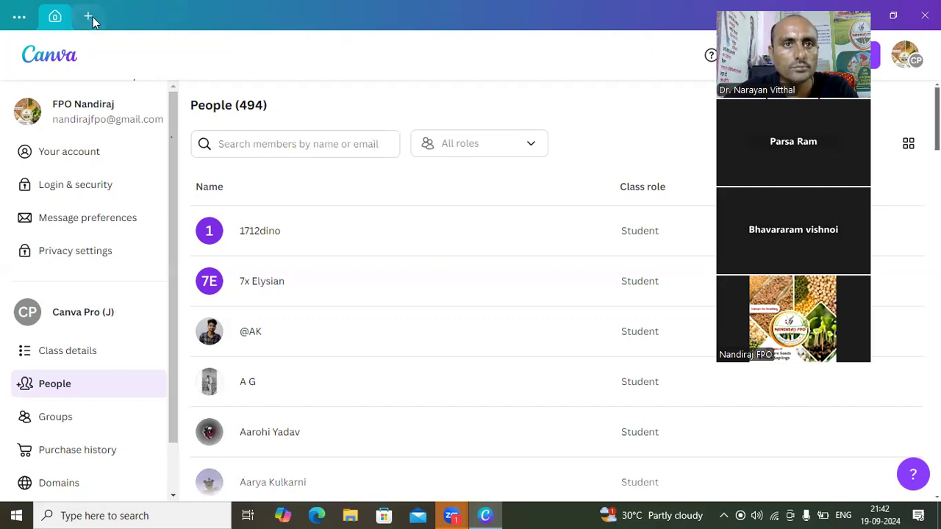
click(20, 17)
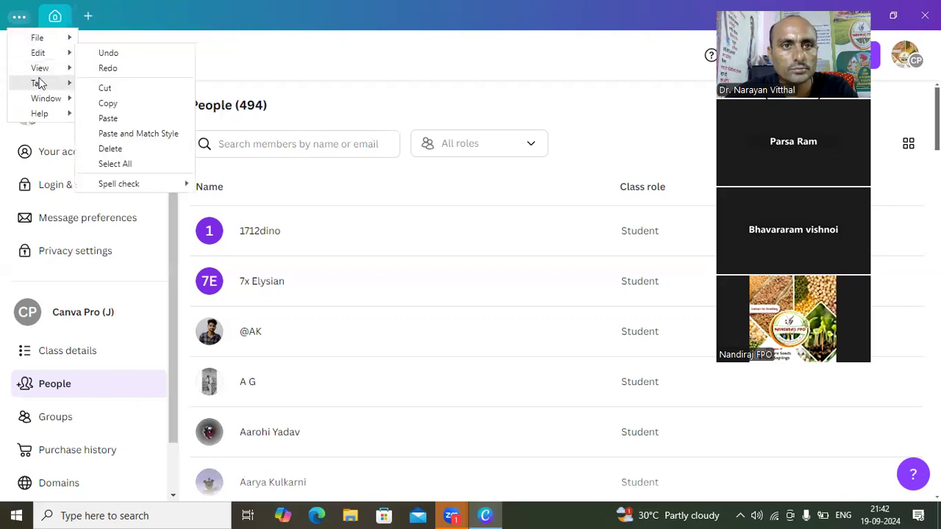
click(36, 28)
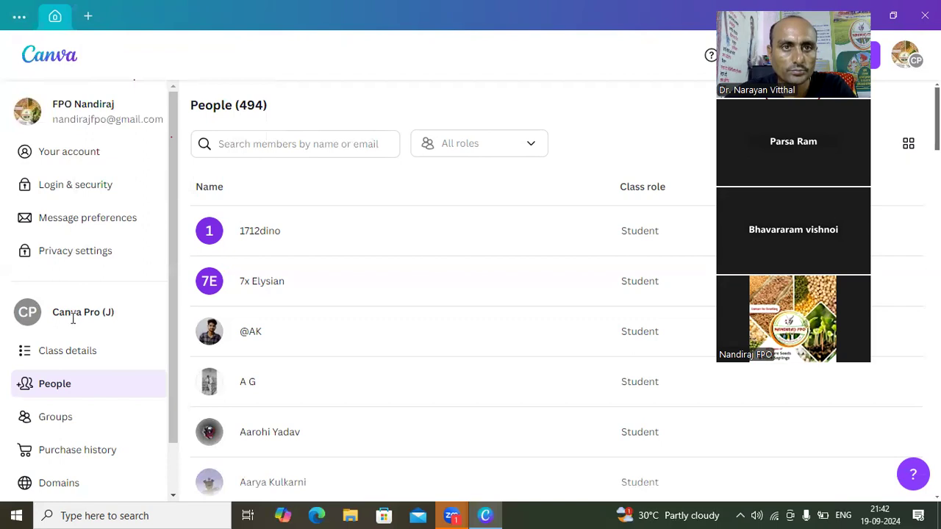
click(90, 157)
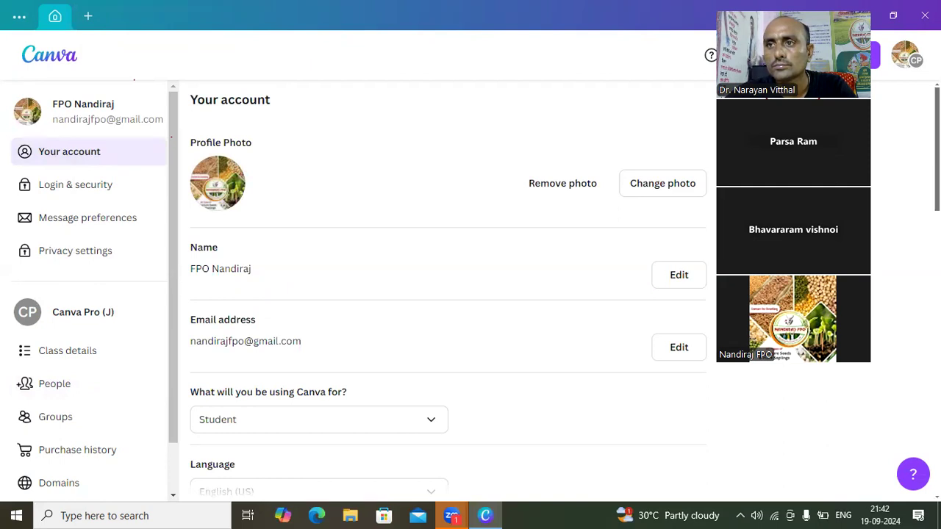
key(alt+F4)
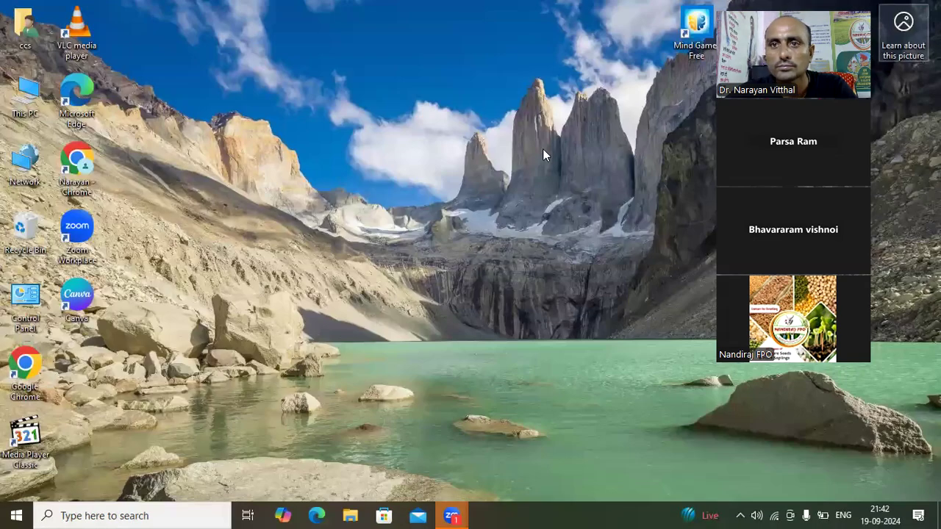
- Relaunch Canva and create a blank square Instagram post design
double_click(69, 311)
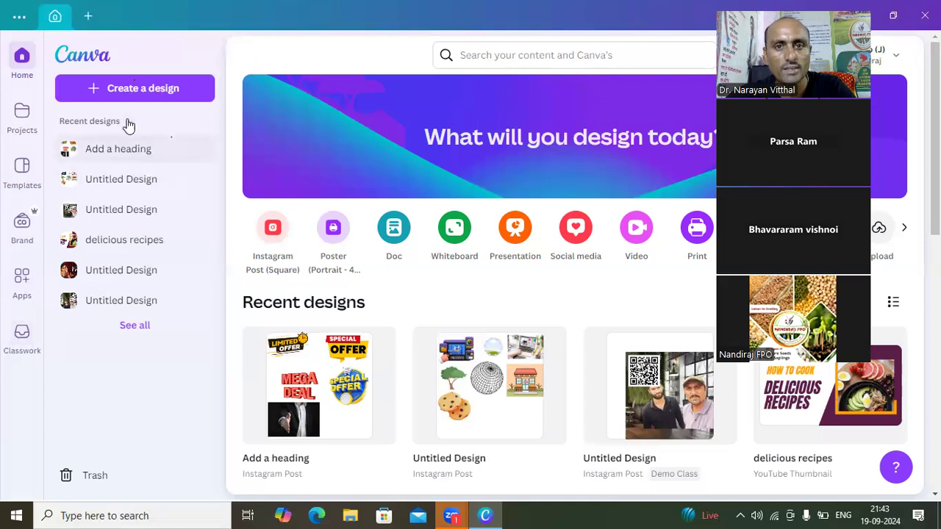
click(172, 89)
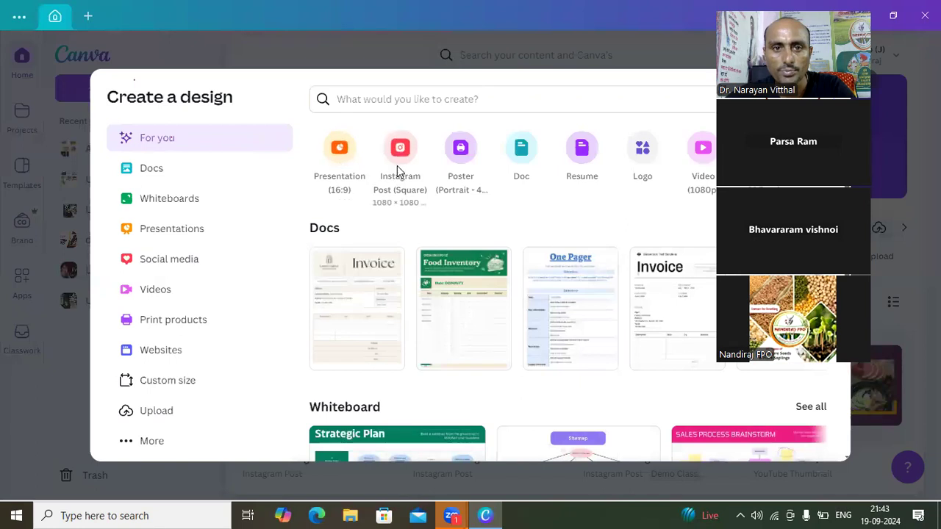
click(397, 171)
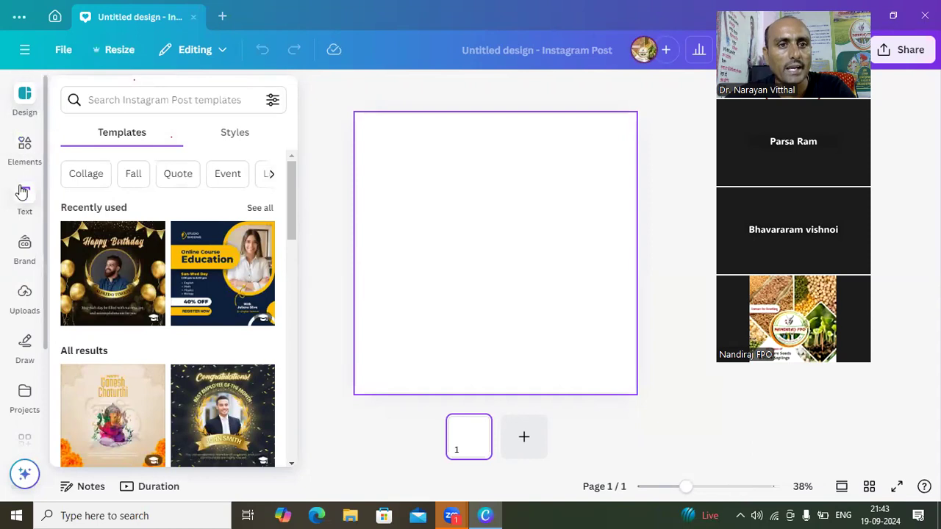
- Place the uploaded photo of the white car on the page and enlarge it to span nearly the full page width
click(22, 299)
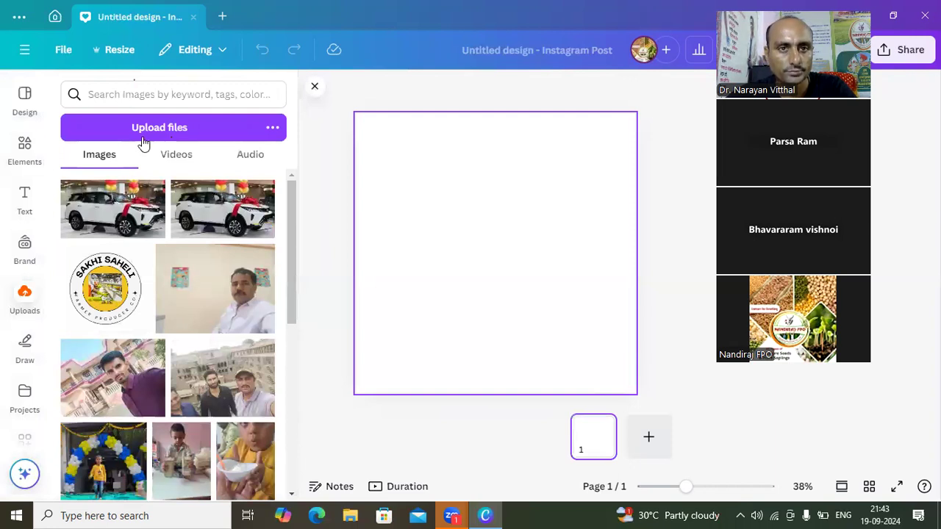
click(120, 222)
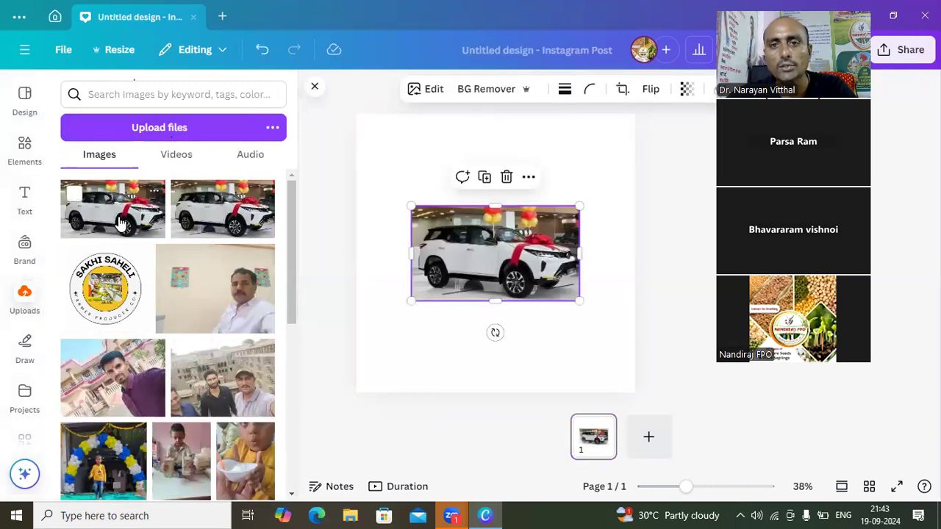
click(492, 192)
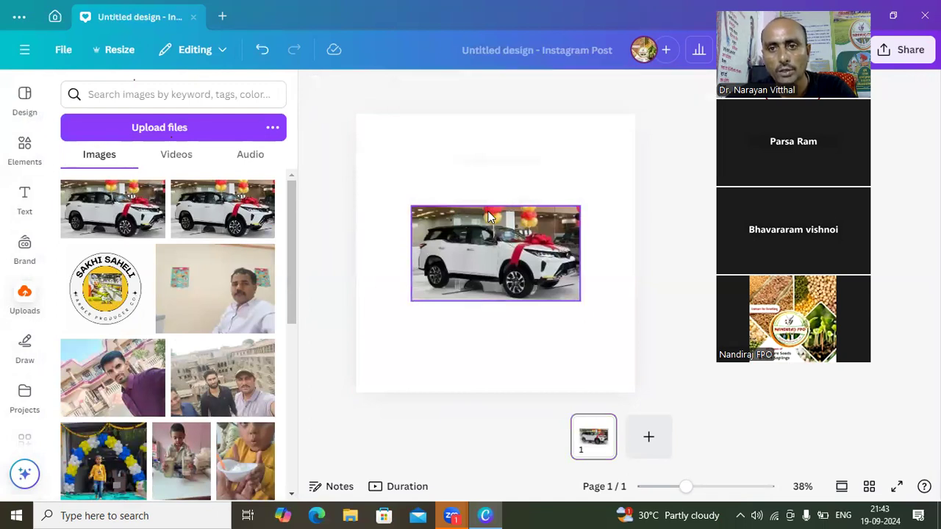
click(491, 230)
drag(491, 207, 492, 164)
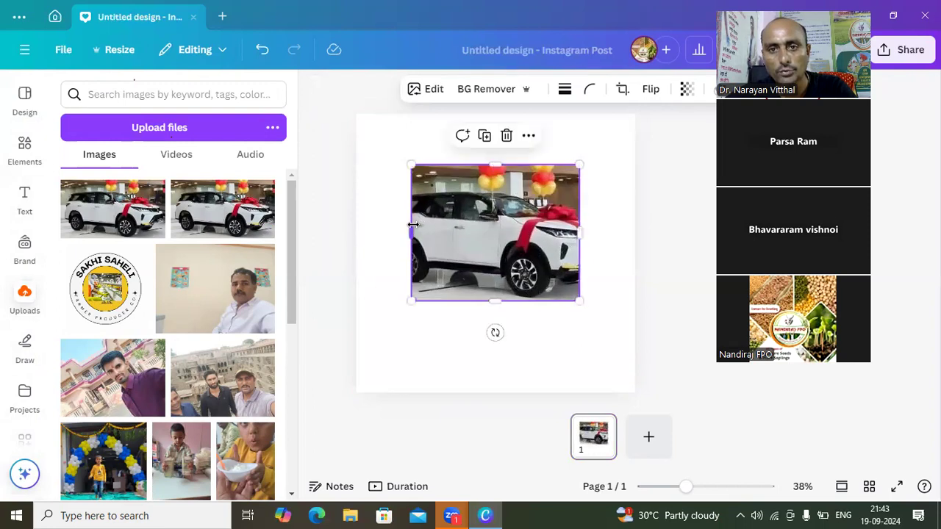
drag(412, 228, 366, 235)
drag(578, 235, 629, 247)
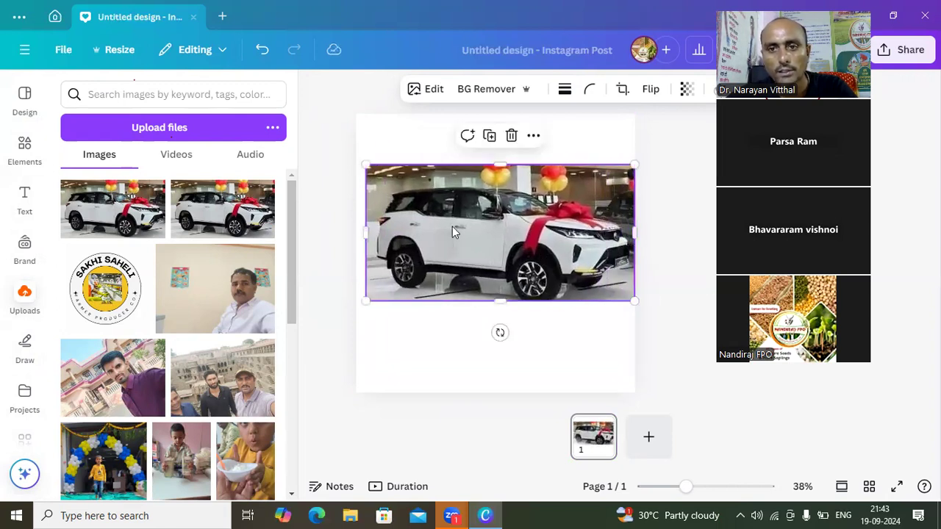
click(397, 365)
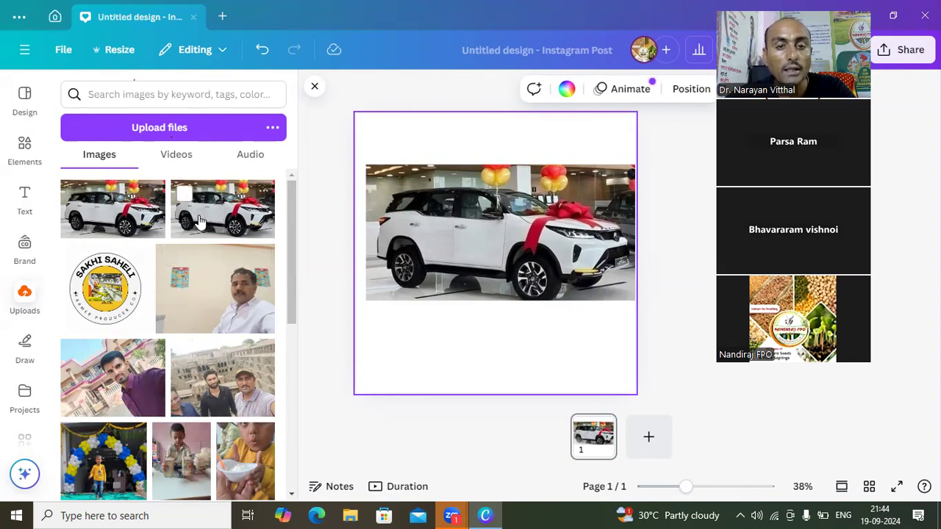
- Open the file chooser for uploading images and cancel it without choosing a file
click(151, 130)
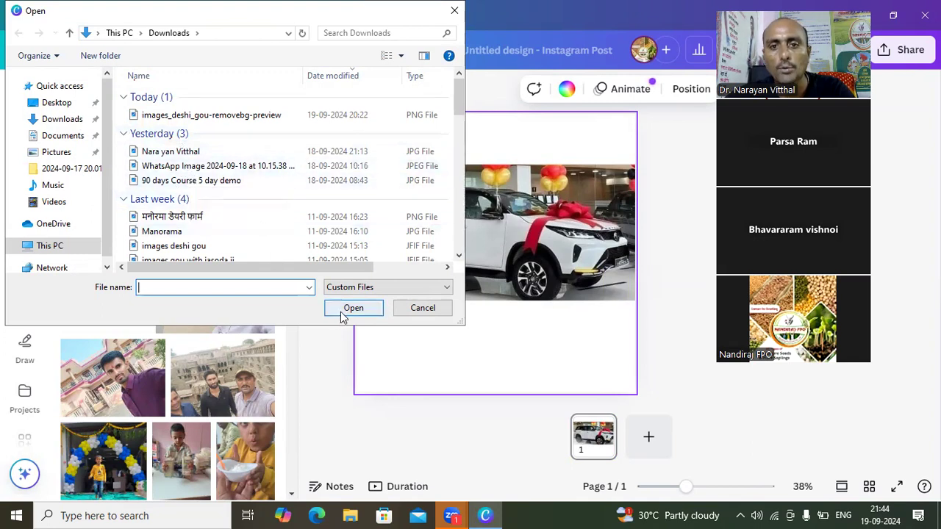
click(419, 308)
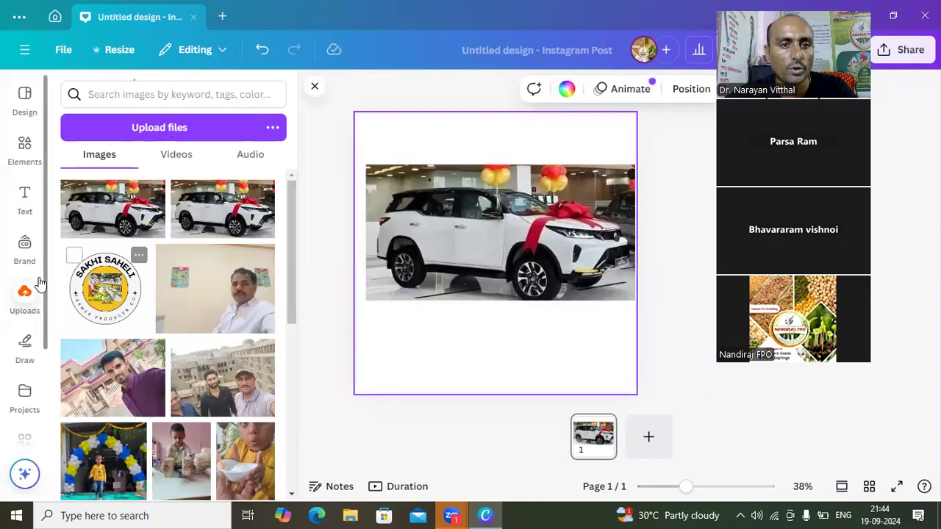
- Draw a thin blue horizontal line with the pen in the white area above the car photo
click(26, 346)
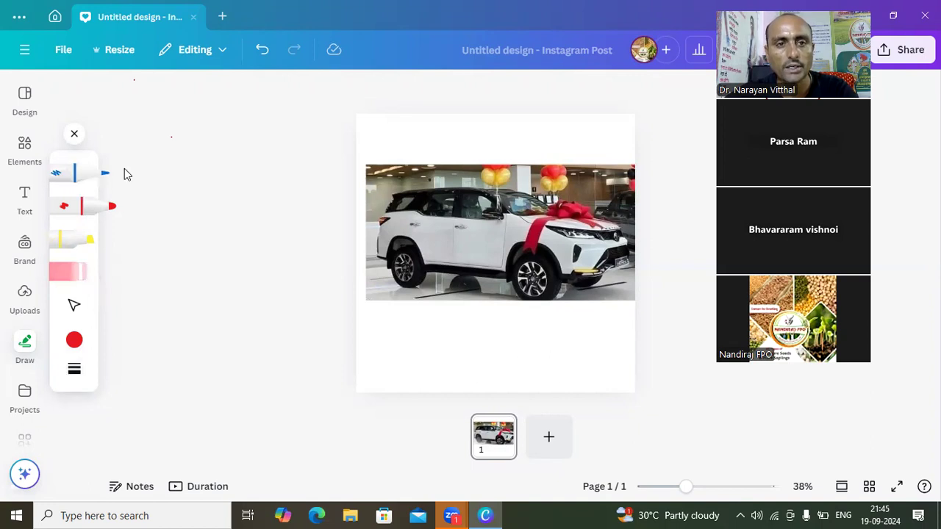
click(67, 181)
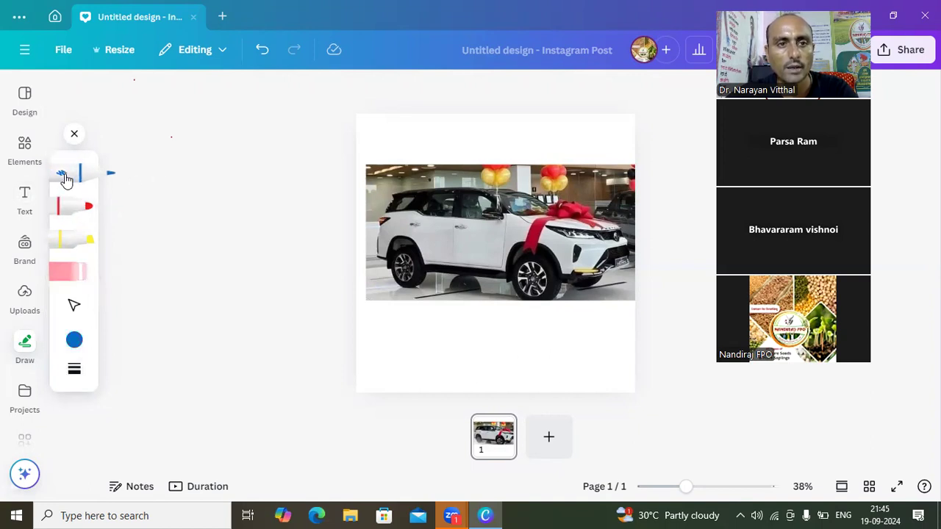
click(72, 179)
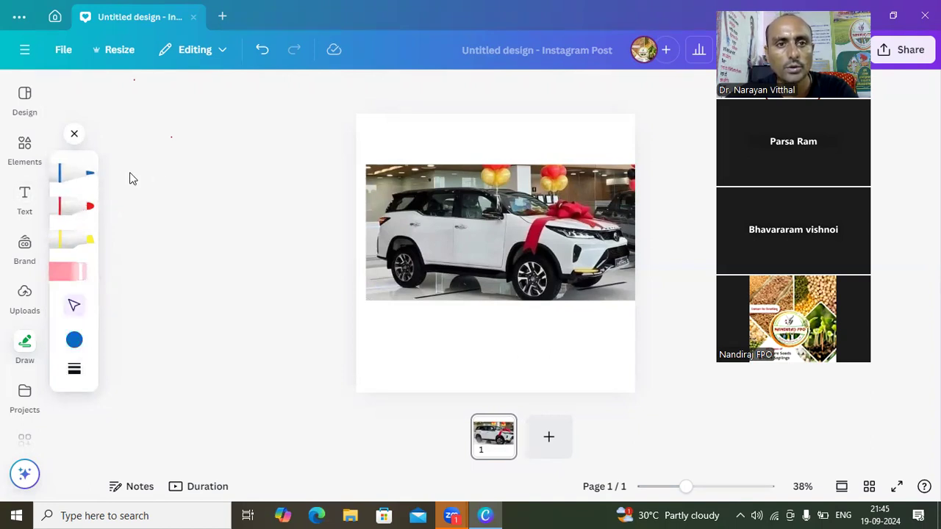
click(90, 177)
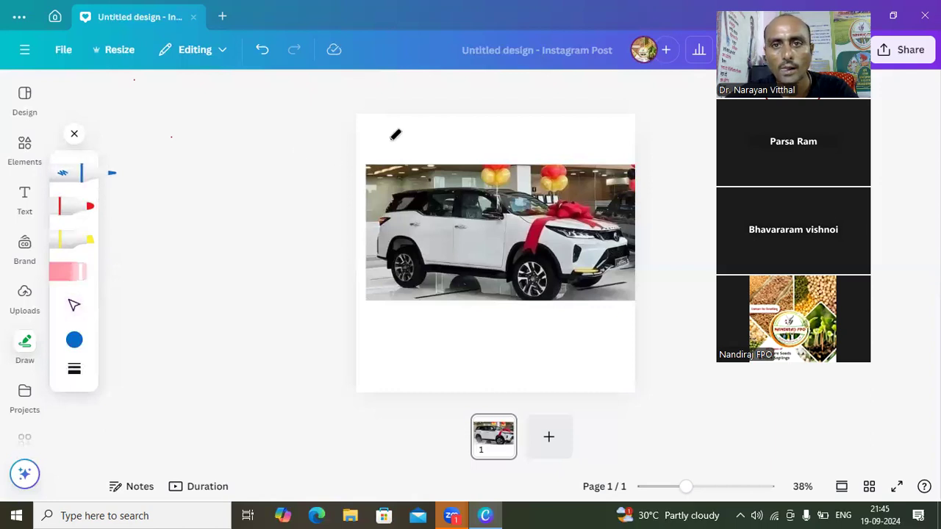
mouse_move(389, 140)
mouse_down()
mouse_move(547, 143)
mouse_move(594, 135)
mouse_move(625, 142)
mouse_up()
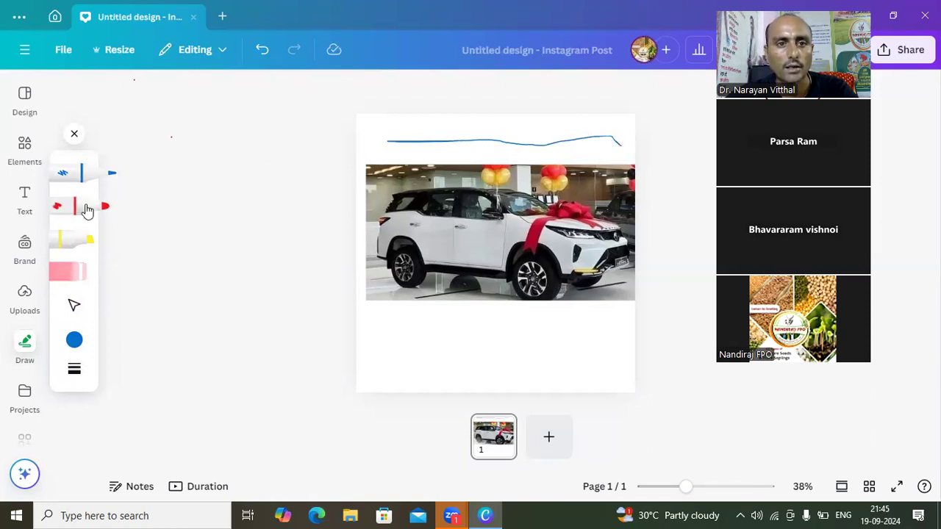
- Draw a red marker line above the blue line and a yellow highlighter line below it
click(86, 210)
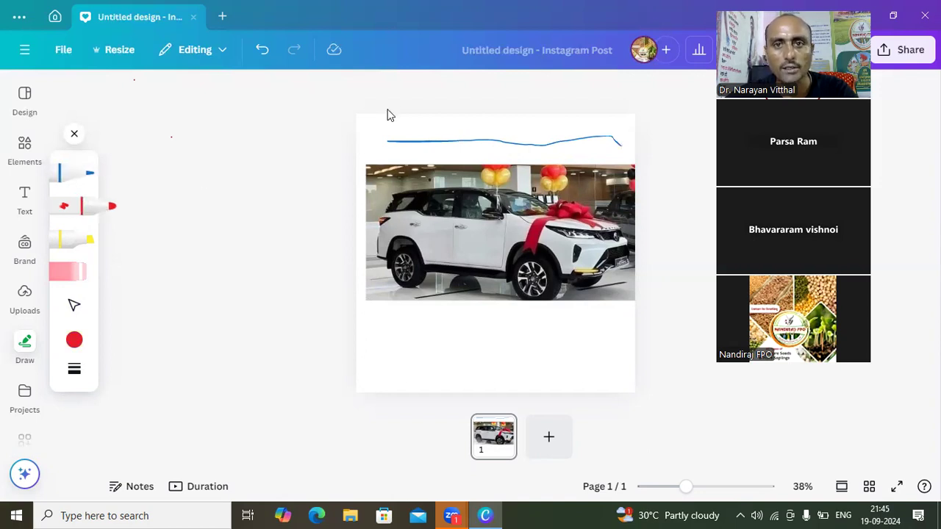
drag(389, 129, 599, 129)
drag(619, 134, 620, 135)
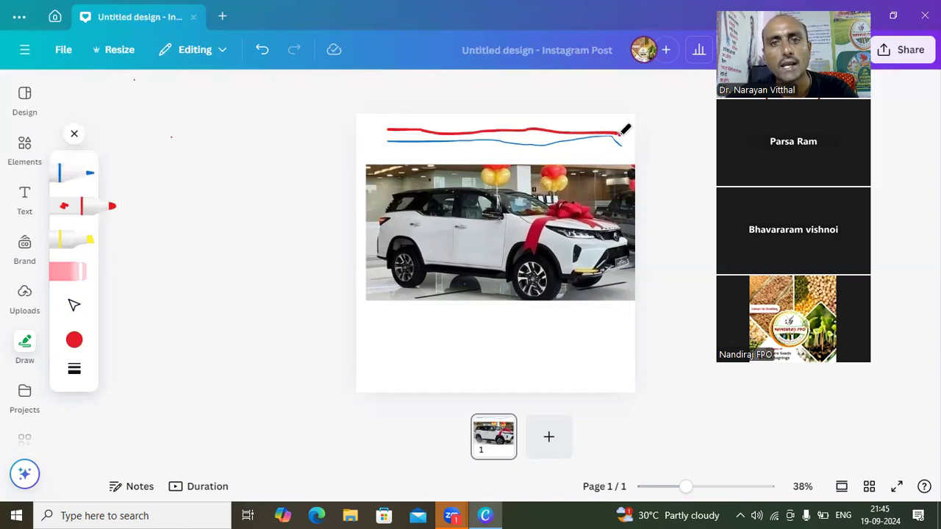
click(81, 244)
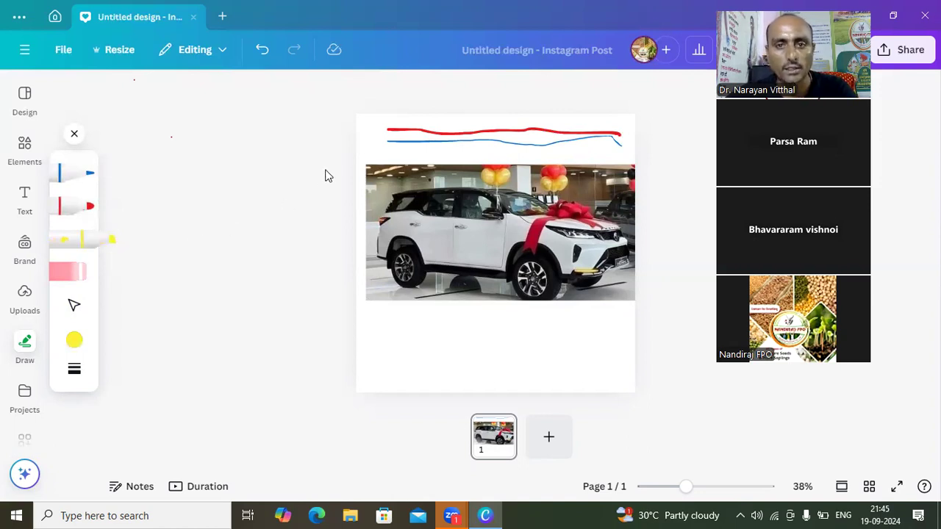
drag(375, 152, 635, 149)
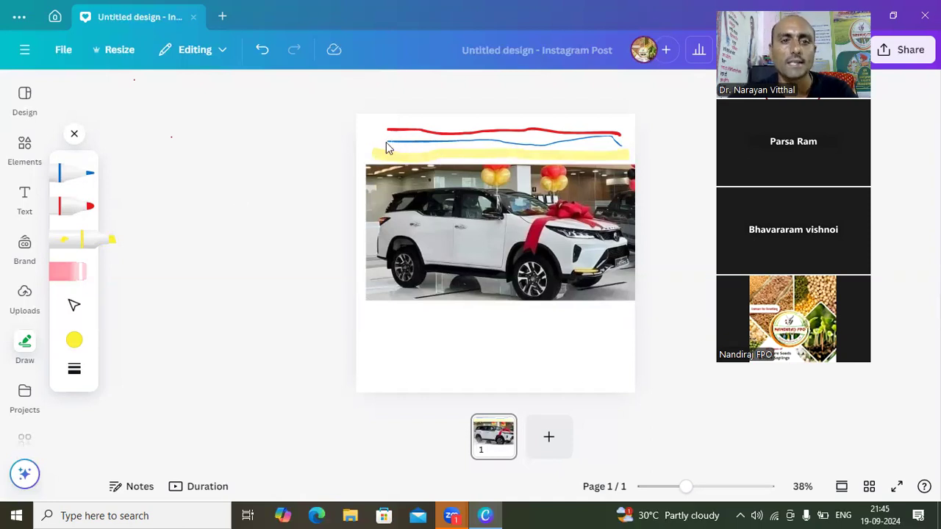
- Erase the red, blue and yellow strokes above the car photo and put the eraser away
click(76, 272)
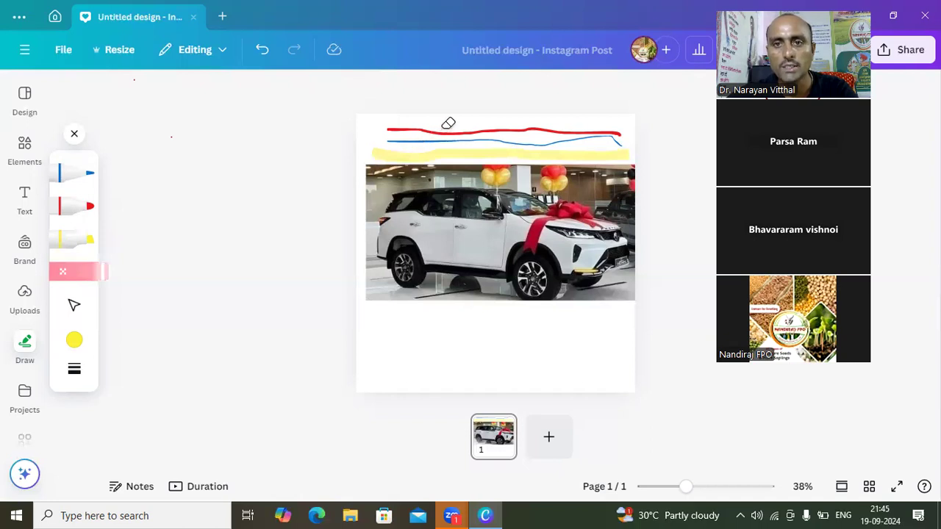
drag(447, 122, 449, 157)
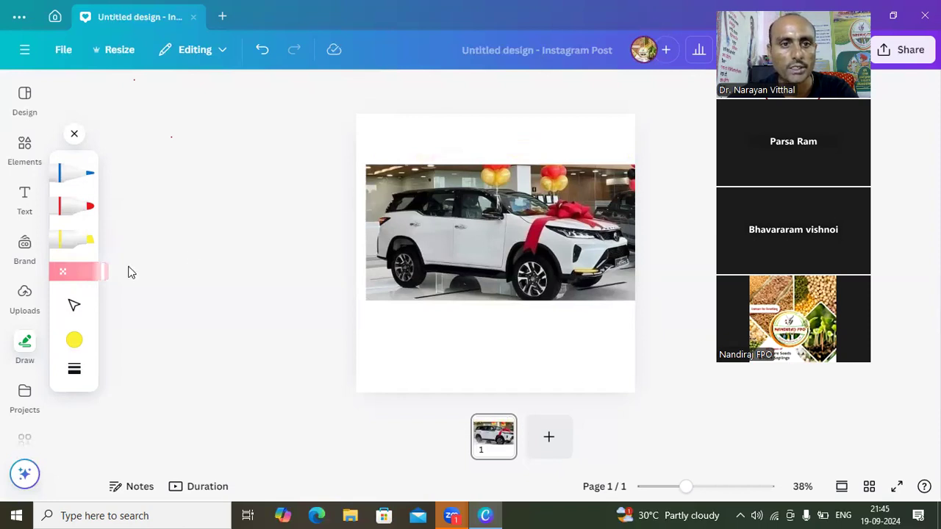
click(83, 281)
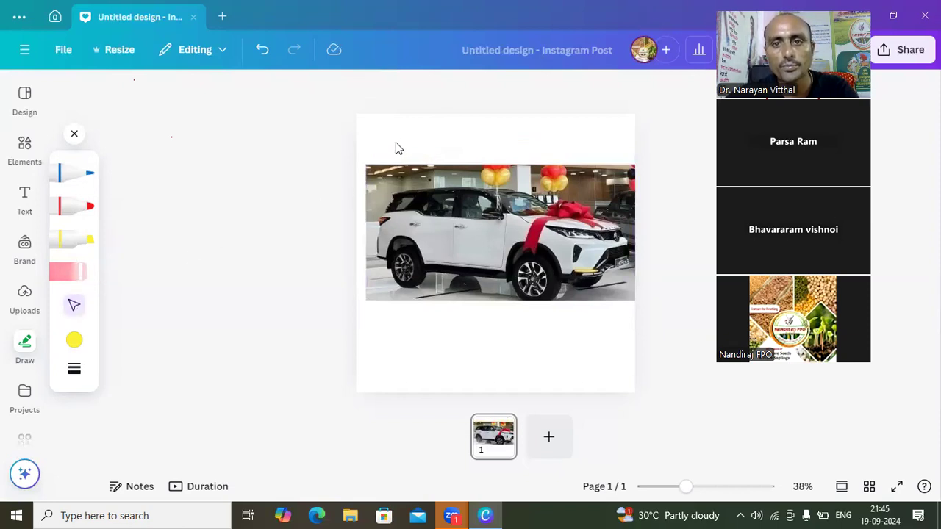
- Select the car photo by enclosing it in a selection box, and deselect it
drag(397, 140, 603, 343)
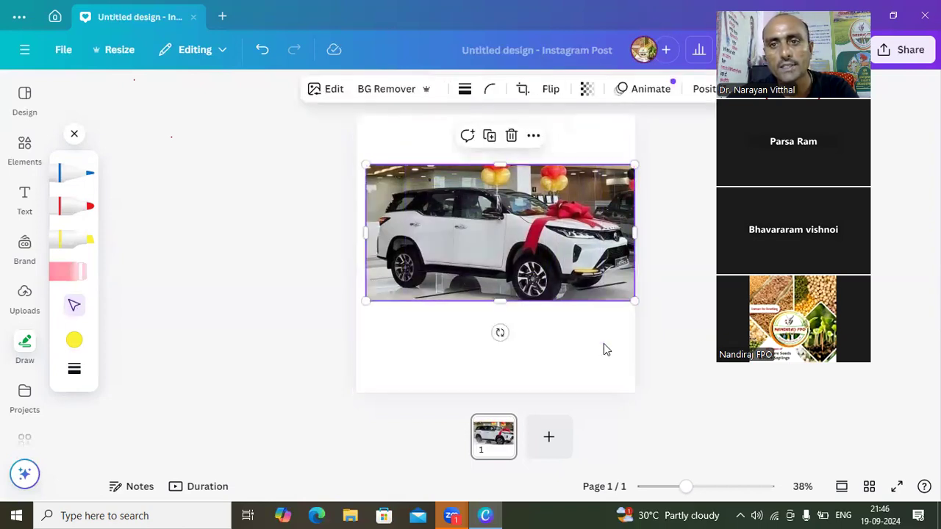
click(439, 156)
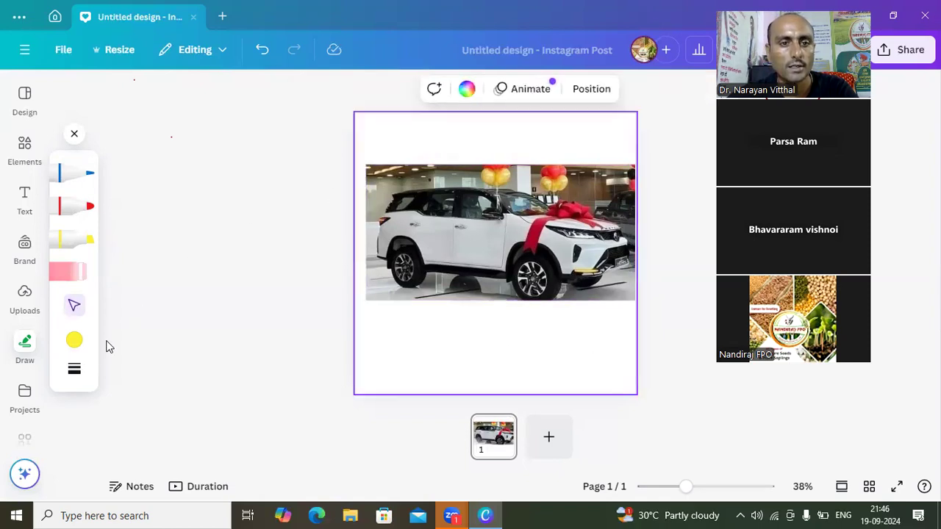
- Set the drawing colour to the custom dark olive #524F26
click(75, 342)
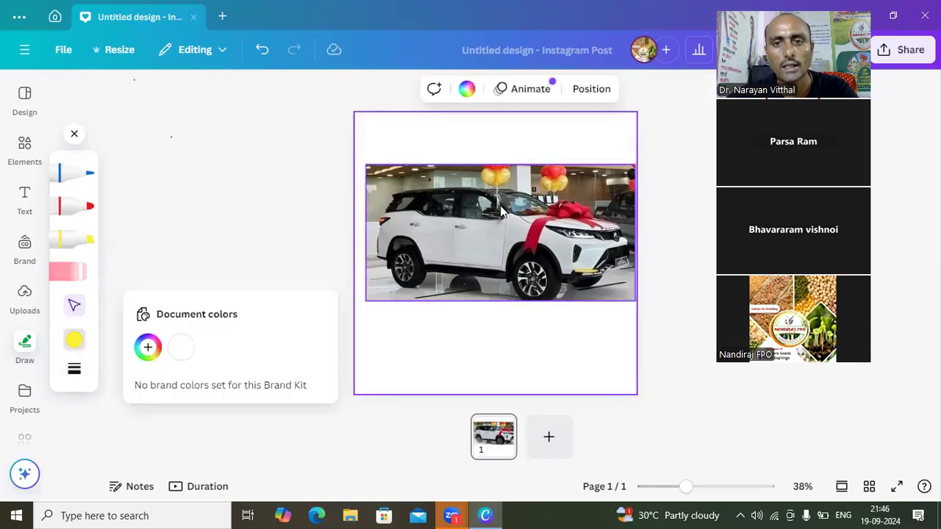
click(431, 143)
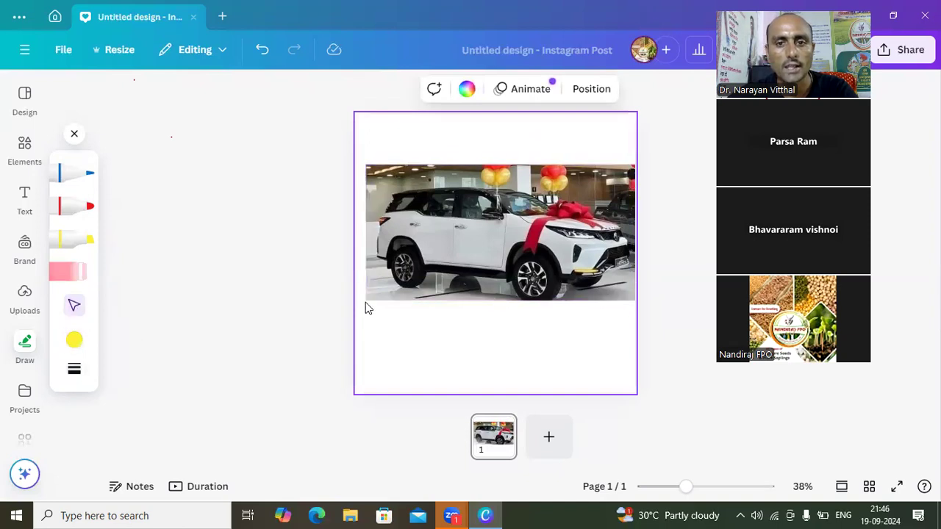
click(74, 342)
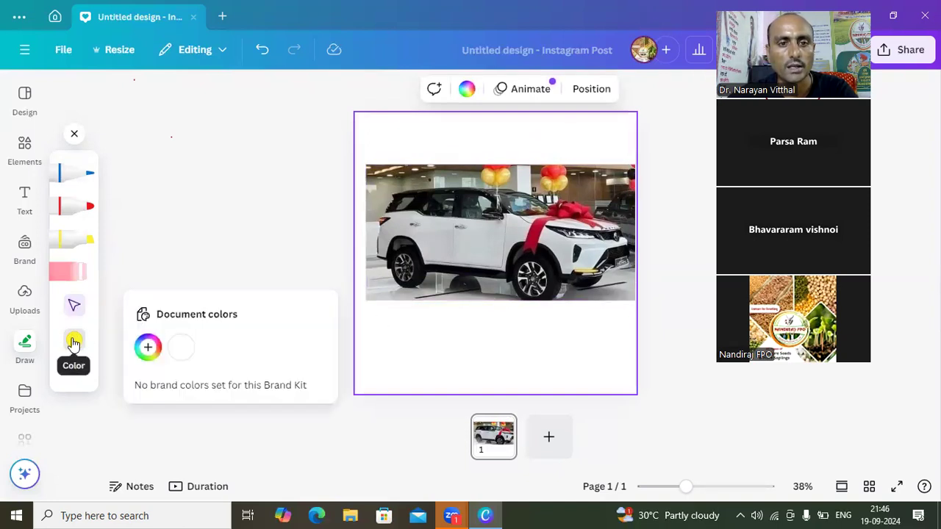
click(147, 347)
drag(290, 195, 321, 249)
click(250, 245)
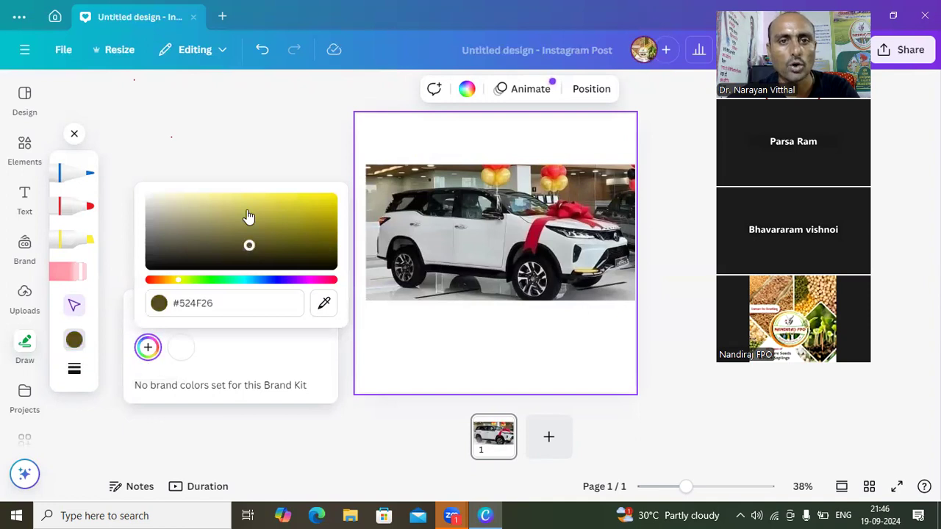
click(238, 135)
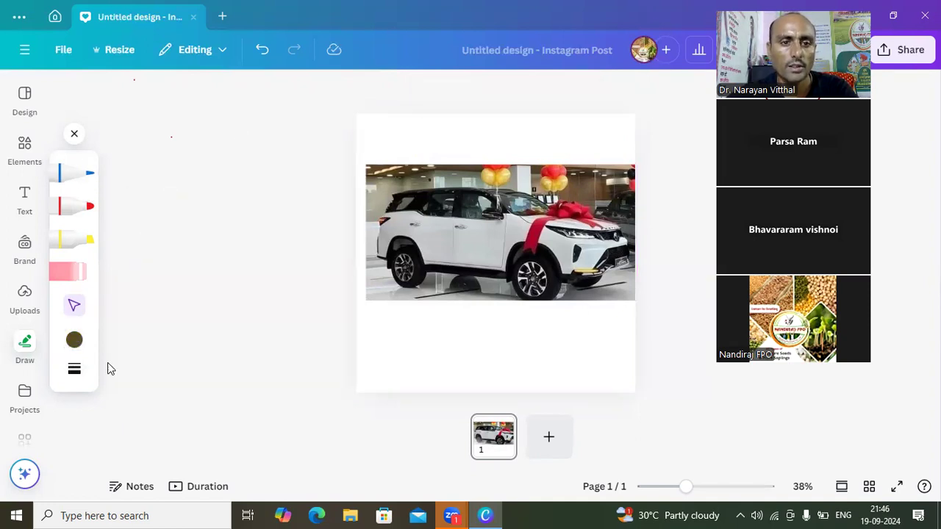
- Increase the drawing line weight to 83
click(77, 372)
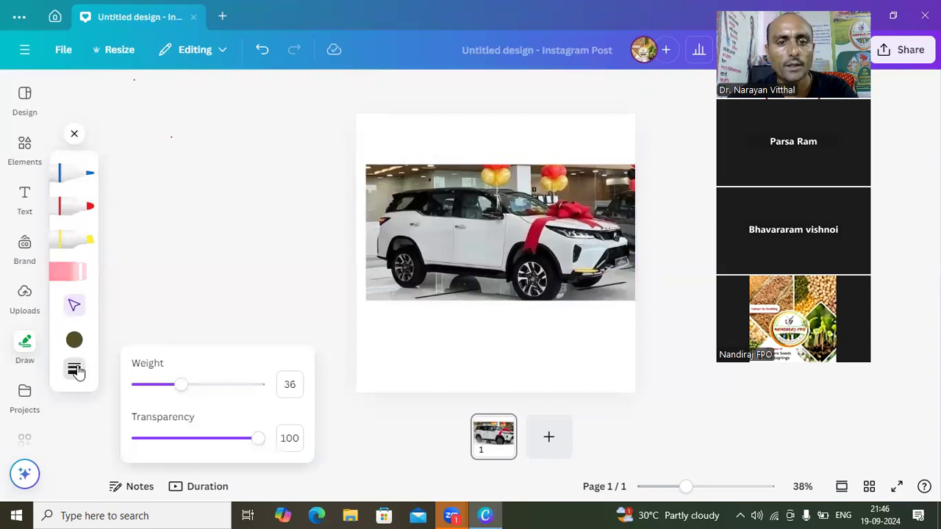
click(208, 386)
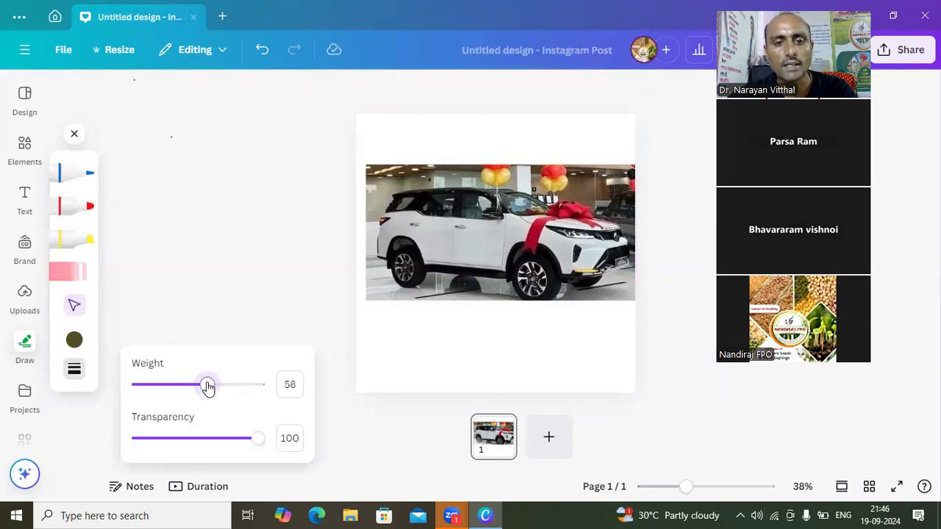
click(238, 385)
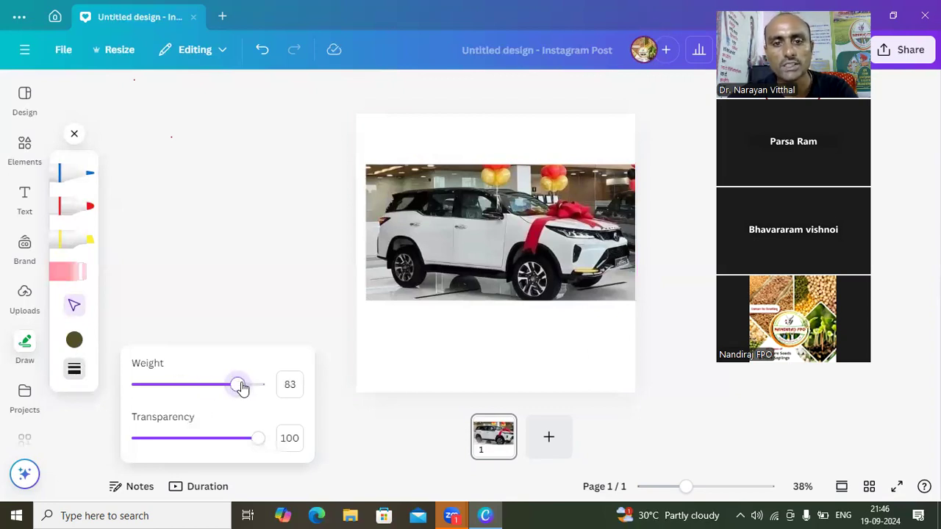
click(154, 280)
click(446, 256)
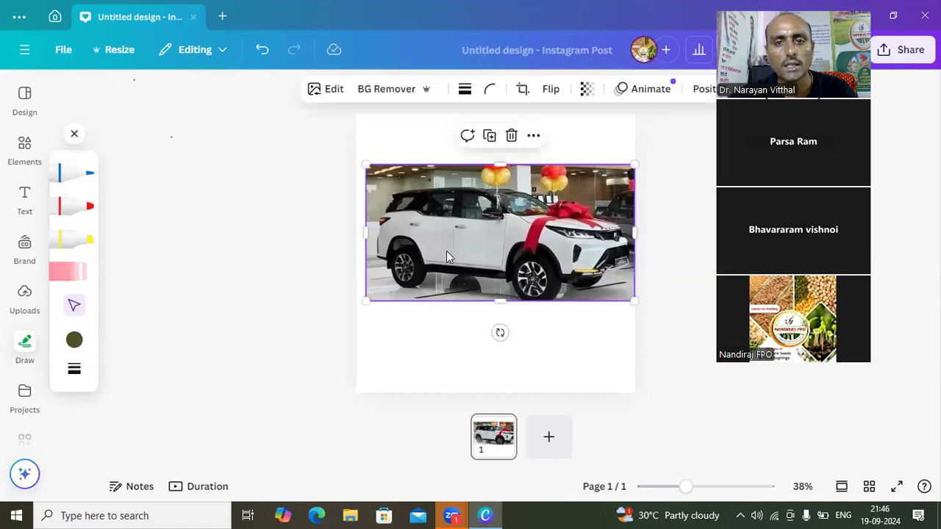
- Reduce the drawing line weight and lower the transparency setting for the strokes
click(74, 370)
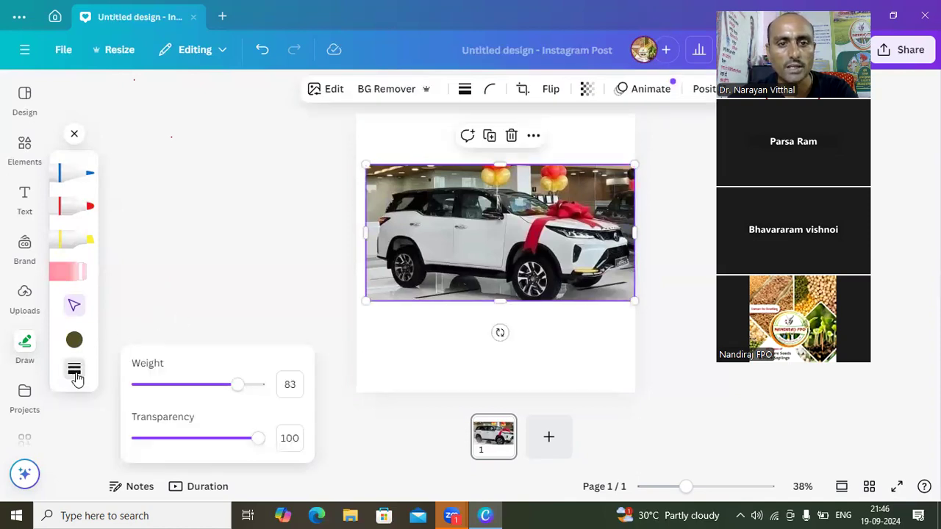
click(177, 389)
drag(161, 397, 151, 392)
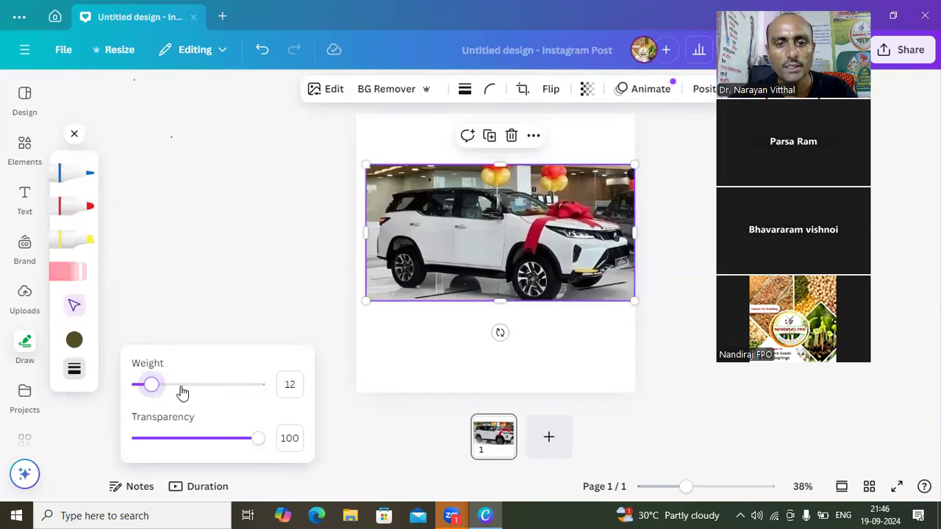
click(185, 389)
drag(198, 438, 155, 439)
click(183, 274)
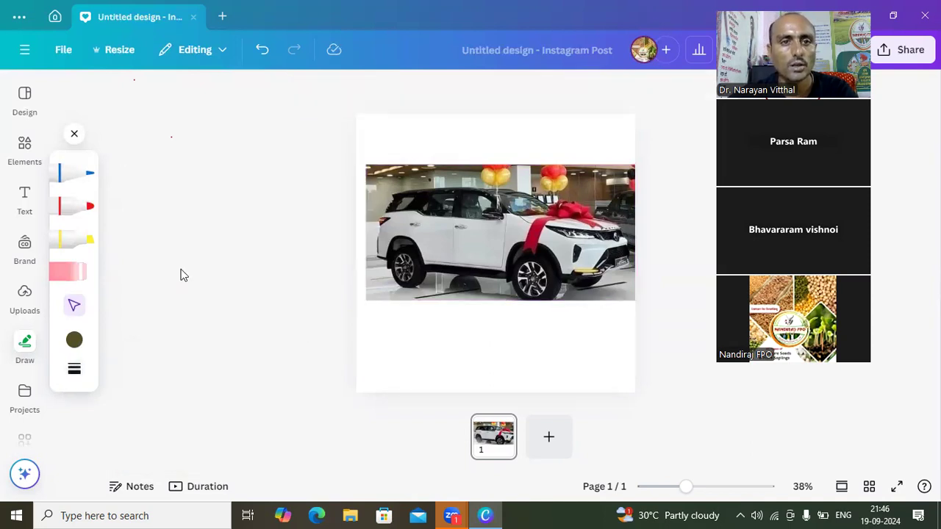
- Close the drawing tools and open the list of saved projects
click(76, 139)
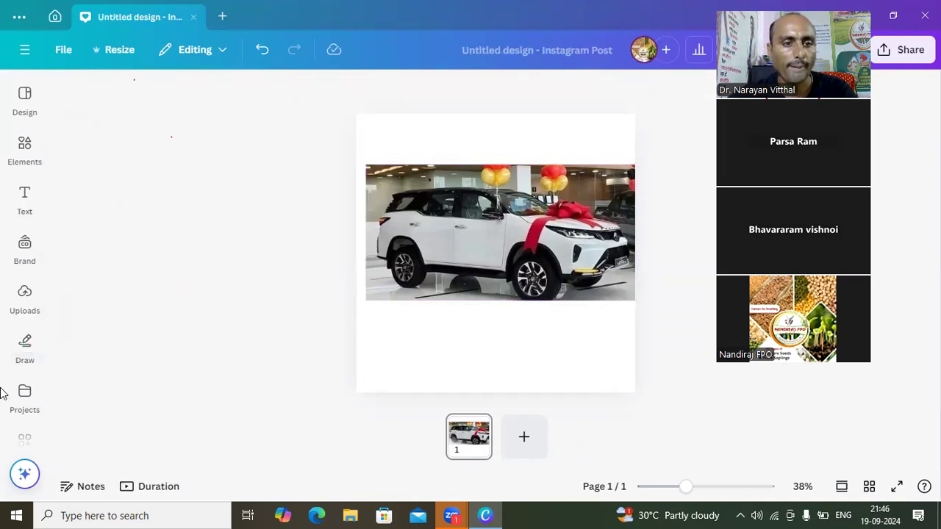
click(21, 402)
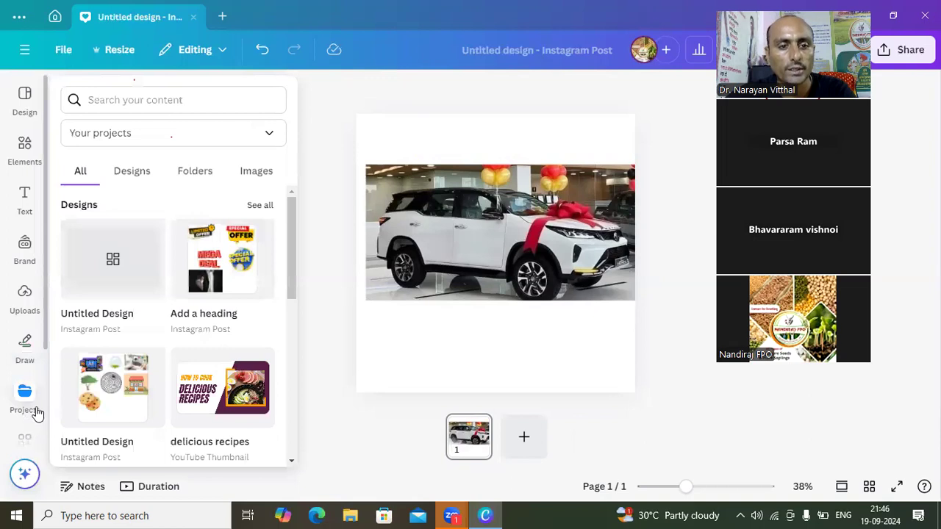
- Look through the remaining editor tools, including Dropbox and QR code, and open the Canva apps catalogue
click(27, 349)
scroll(28, 353, down, 3)
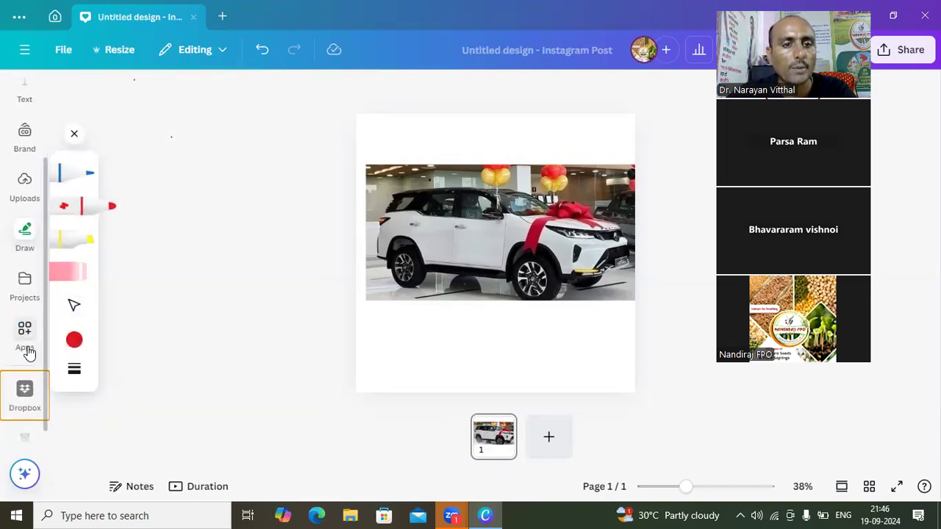
scroll(28, 353, down, 1)
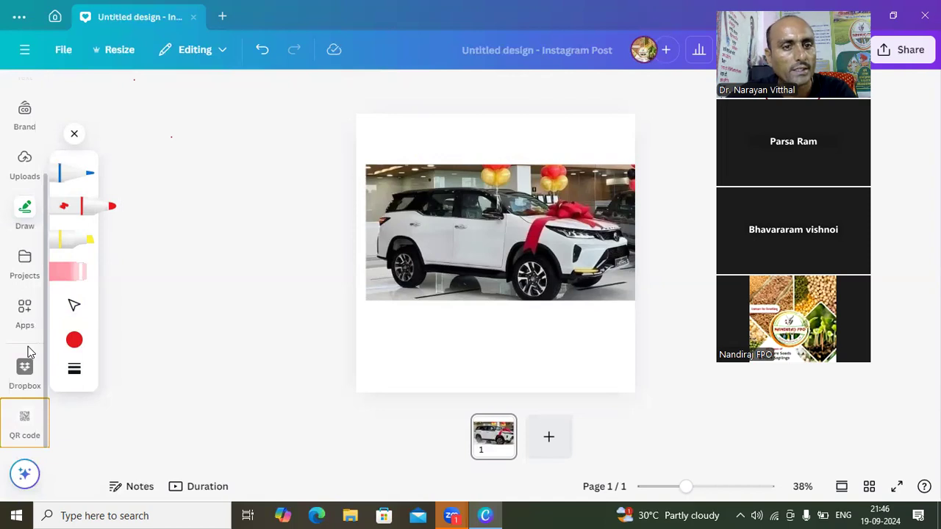
scroll(28, 353, up, 1)
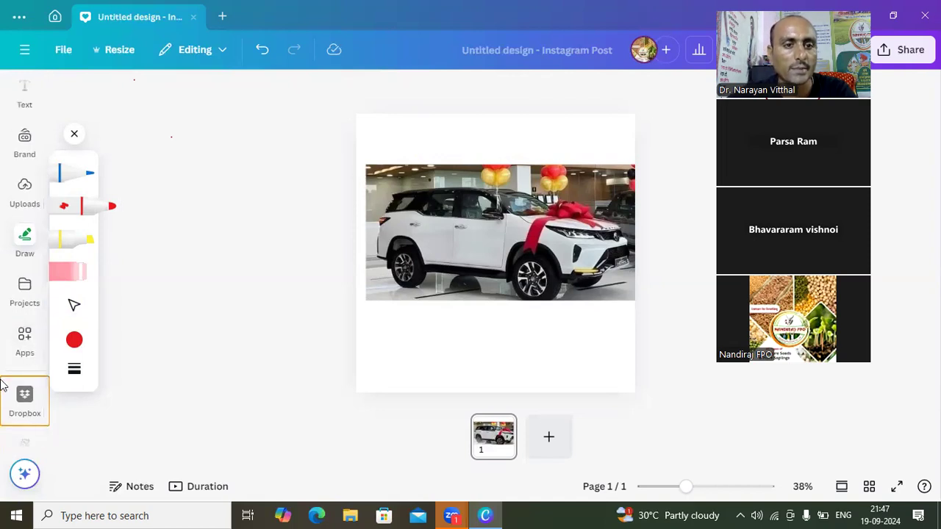
click(28, 338)
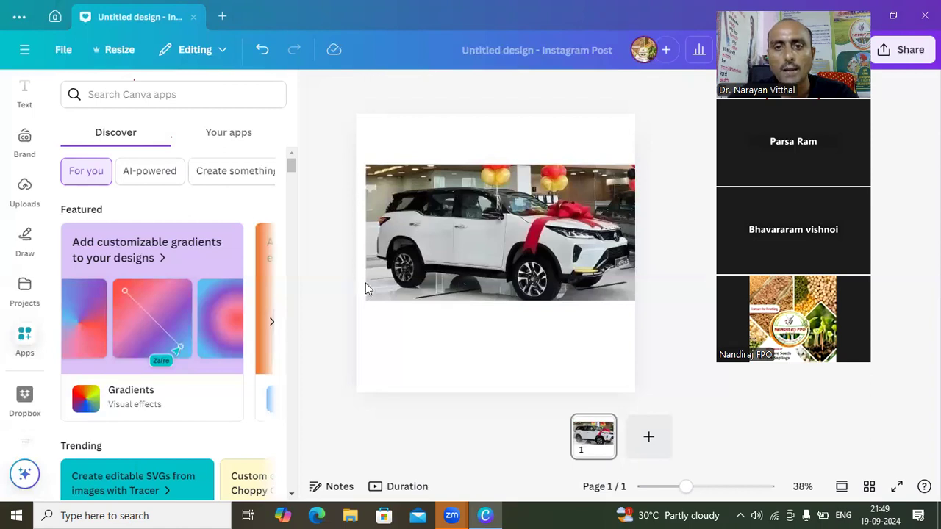
click(391, 320)
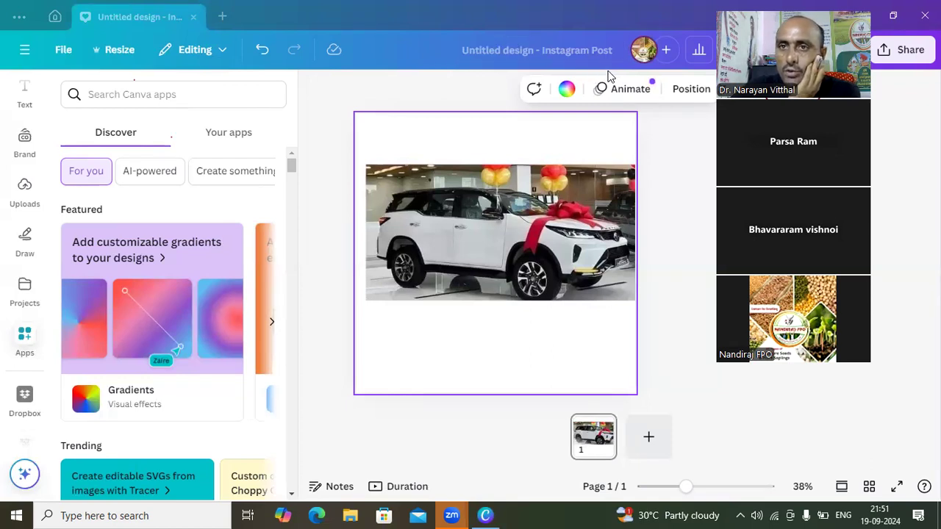
click(698, 172)
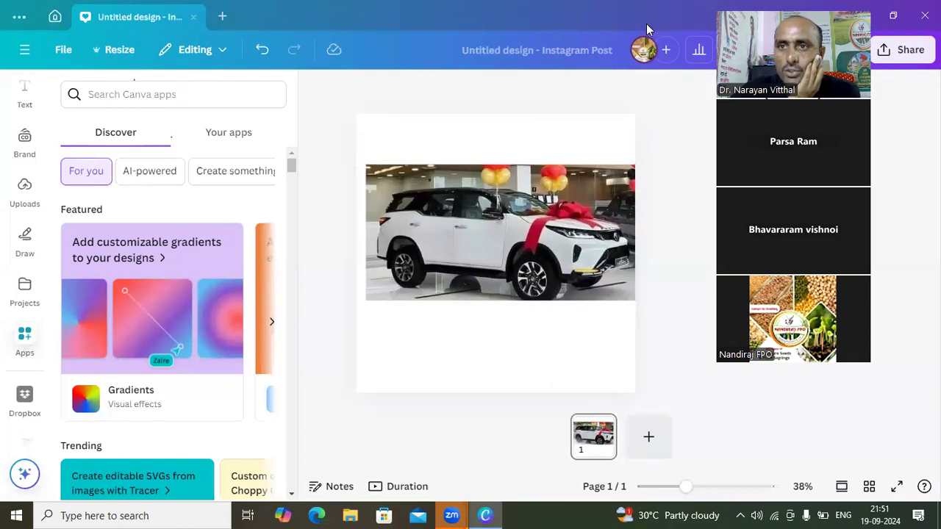